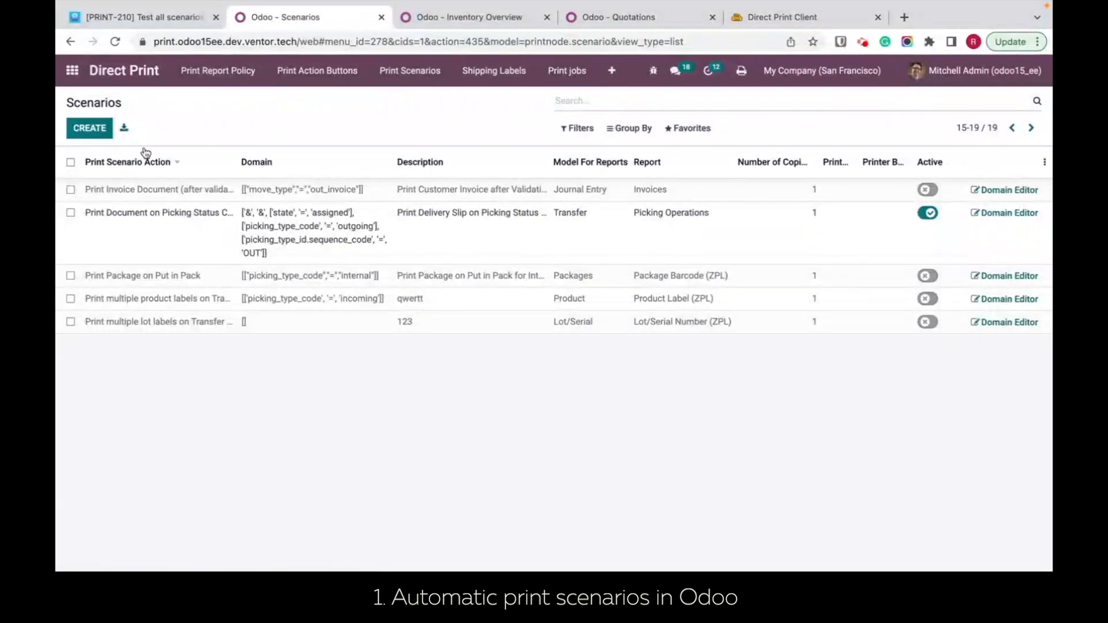
# Step: Inspect the domain rules of the Print Document on Picking Status Change scenario and return to the scenarios list
pyautogui.click(127, 218)
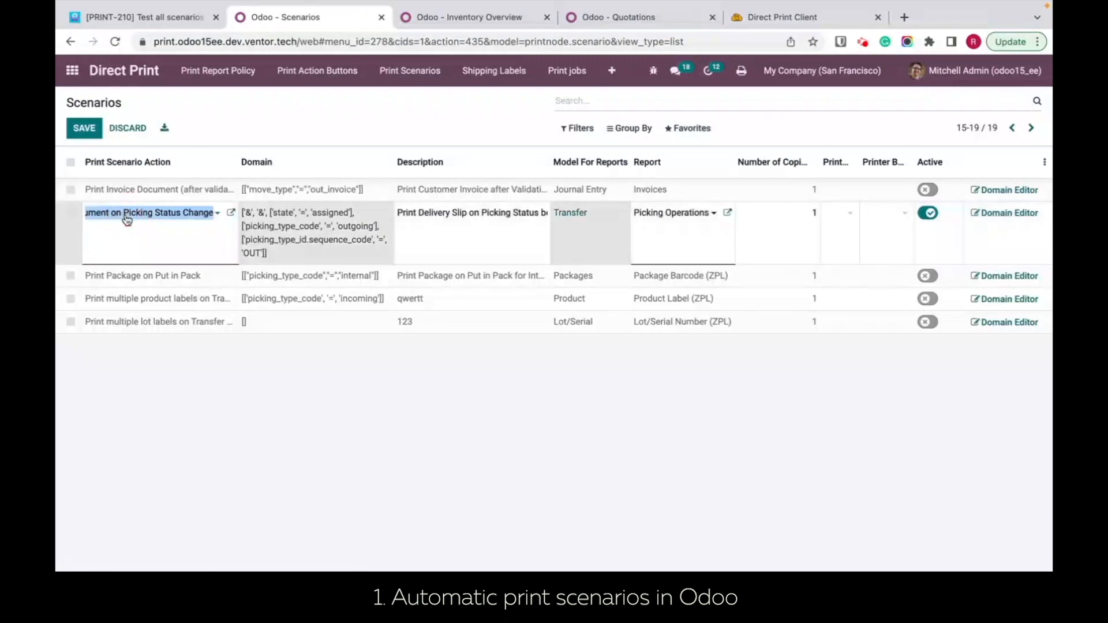
pyautogui.click(560, 448)
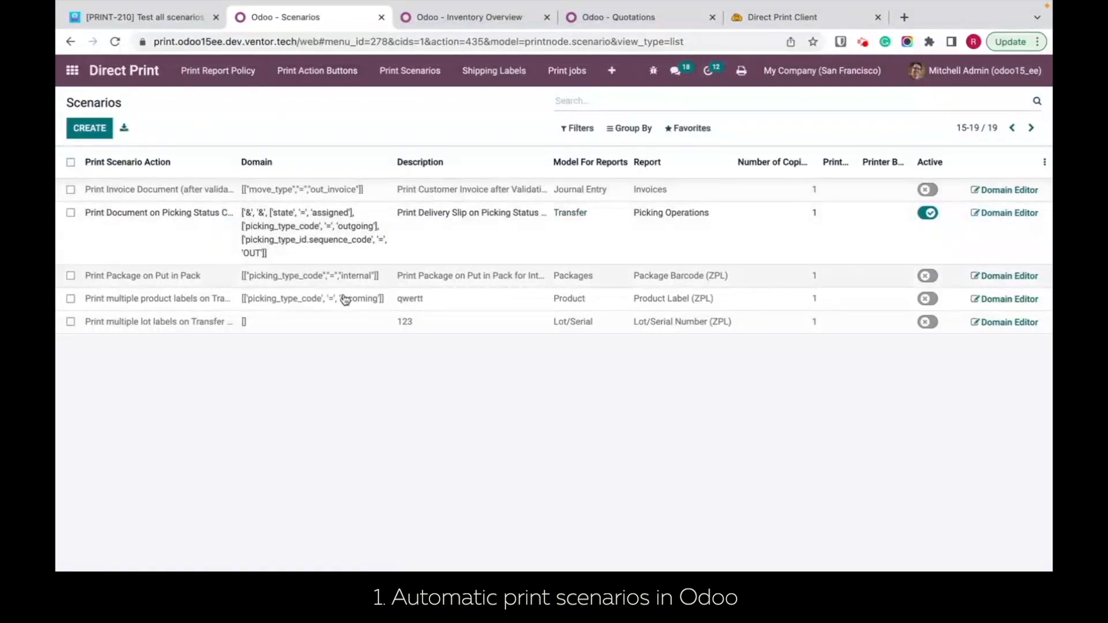
pyautogui.click(988, 217)
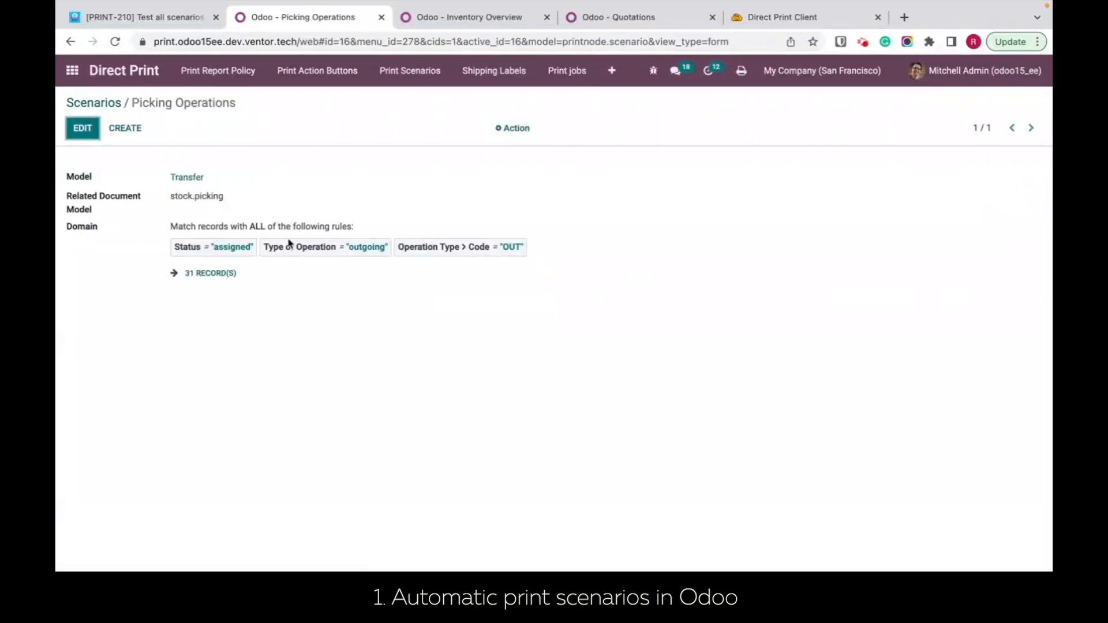
pyautogui.click(83, 127)
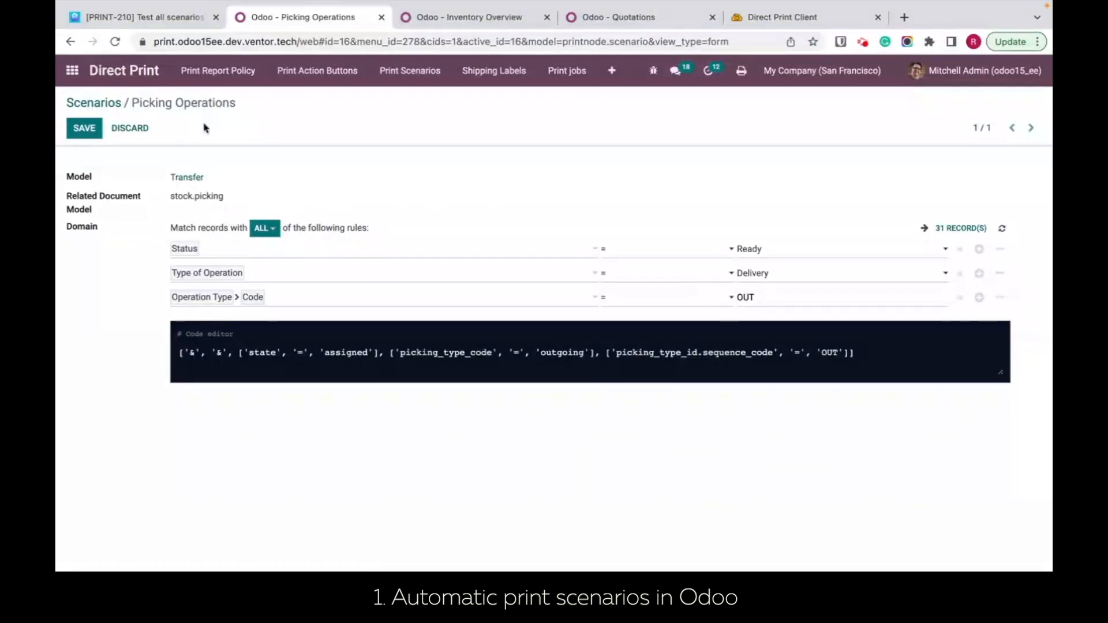
pyautogui.click(96, 103)
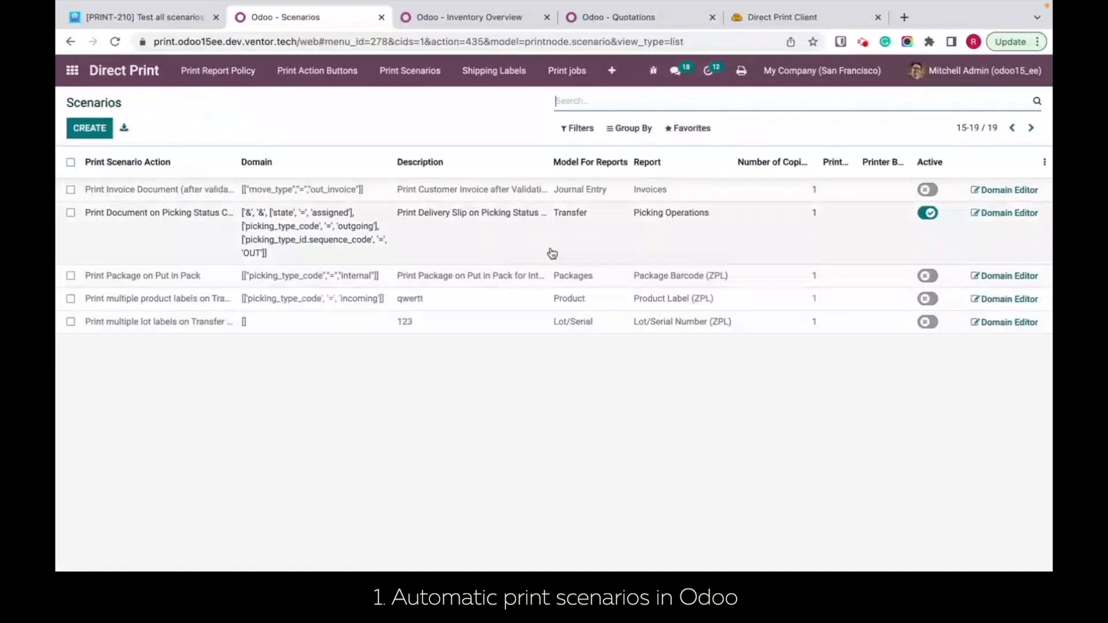
# Step: Examine which reports can be chosen for the Print Document on Picking Status Change scenario
pyautogui.click(682, 236)
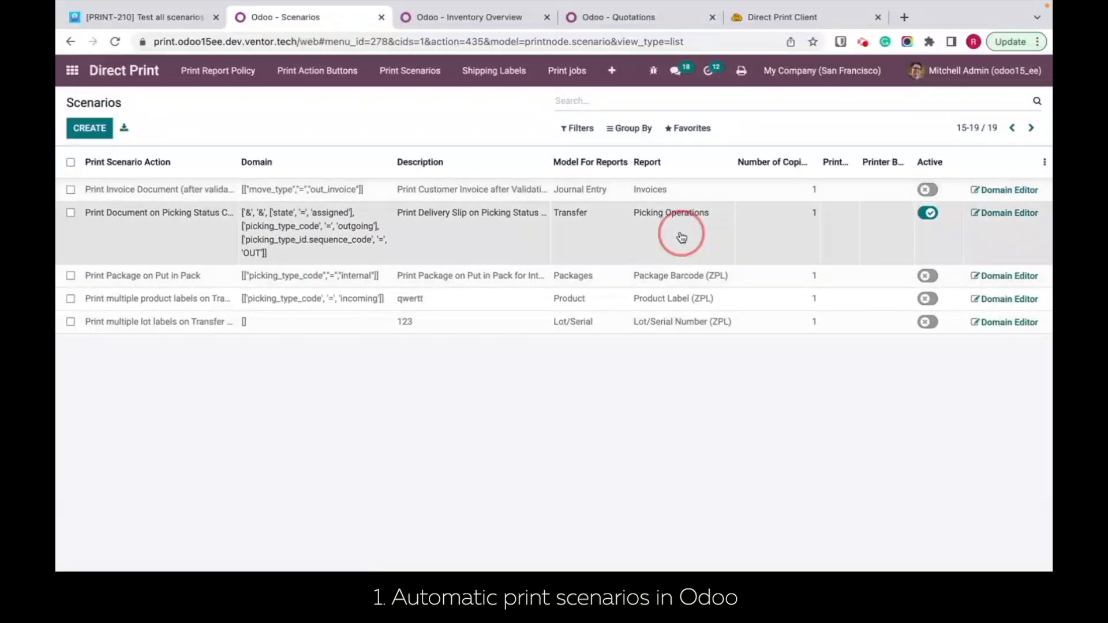
pyautogui.click(713, 225)
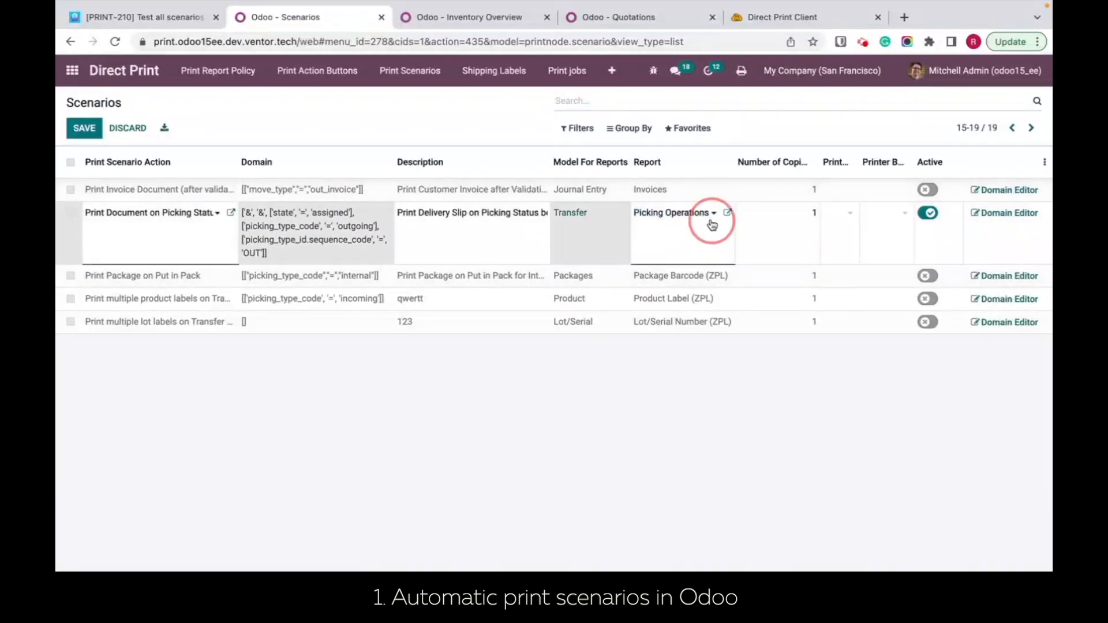
pyautogui.click(713, 224)
pyautogui.click(713, 214)
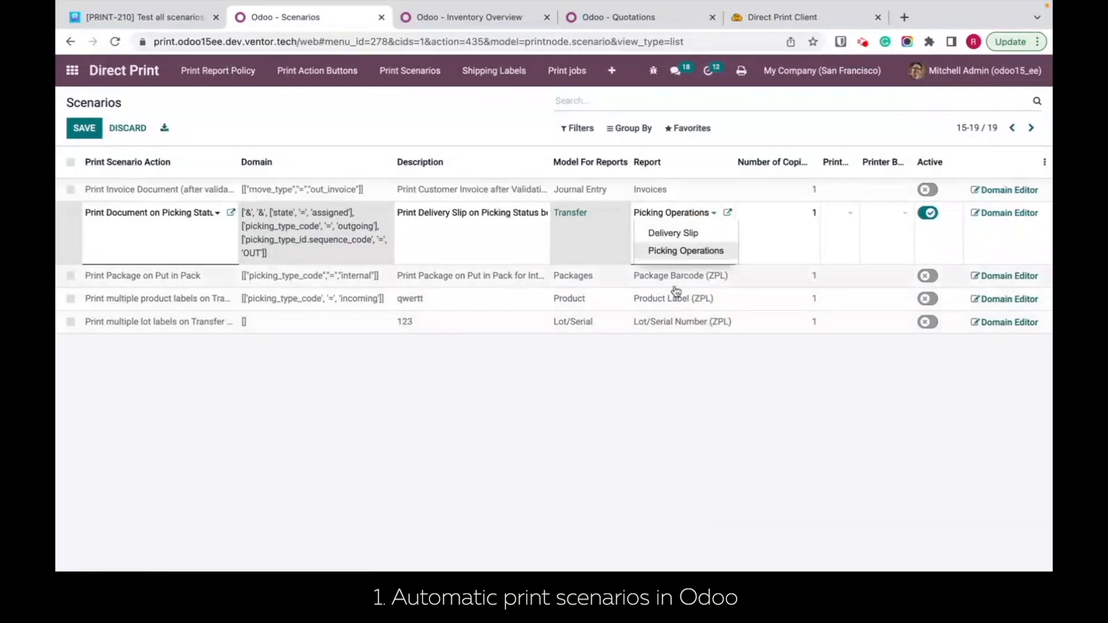
pyautogui.click(681, 396)
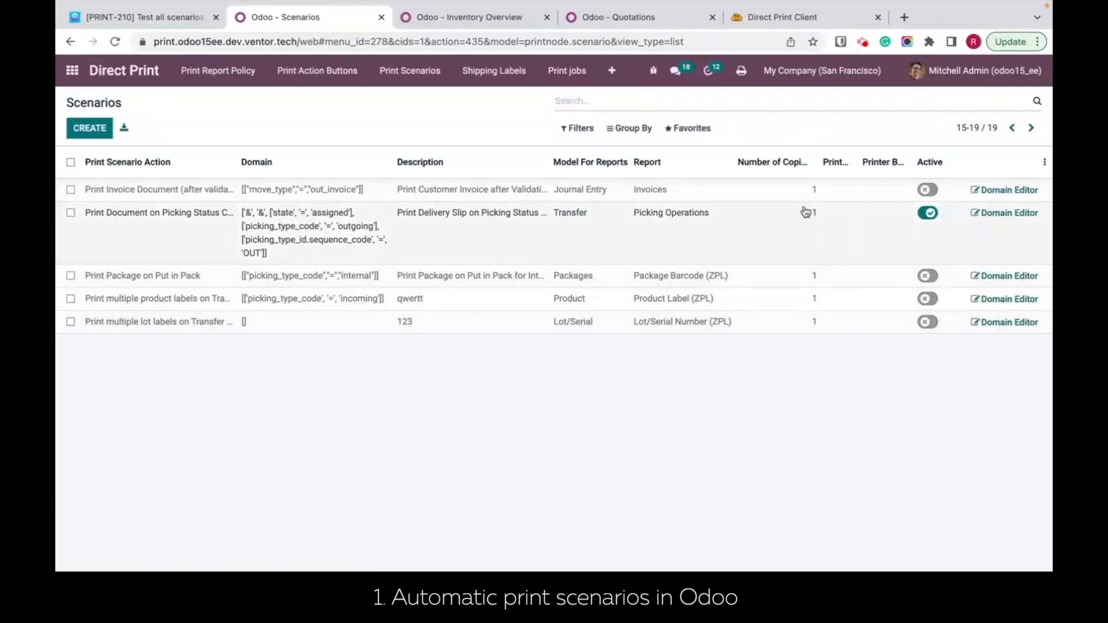
# Step: Assign the Snagit 2021 (DELL-XPS-15) printer to the Print Document on Picking Status Change scenario and save the row
pyautogui.click(840, 223)
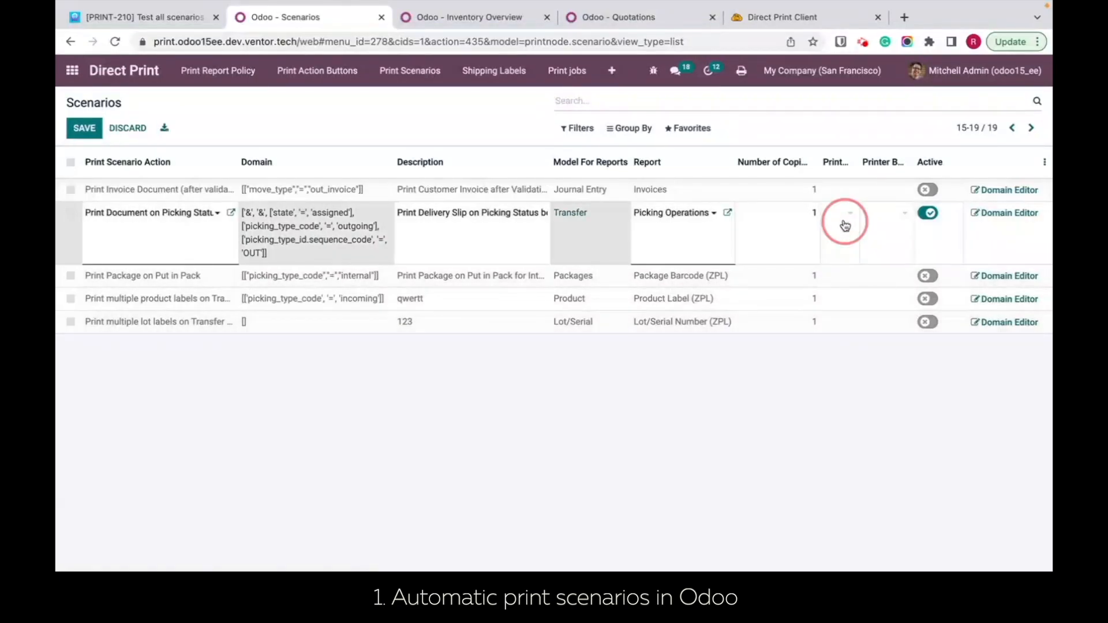
pyautogui.click(846, 225)
pyautogui.click(845, 222)
pyautogui.click(739, 292)
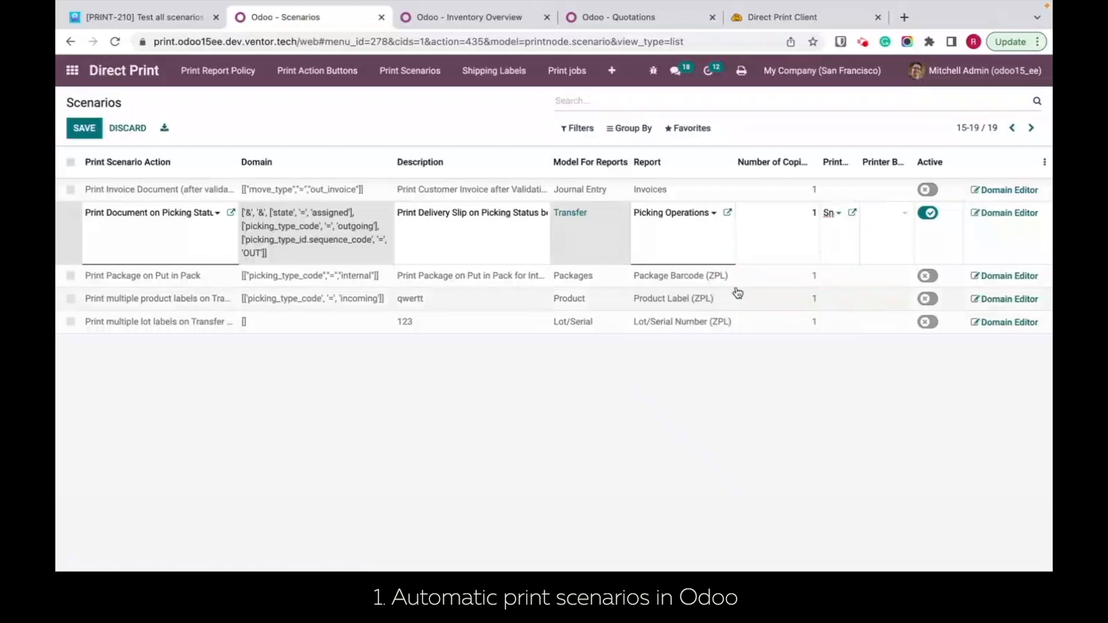
pyautogui.click(762, 414)
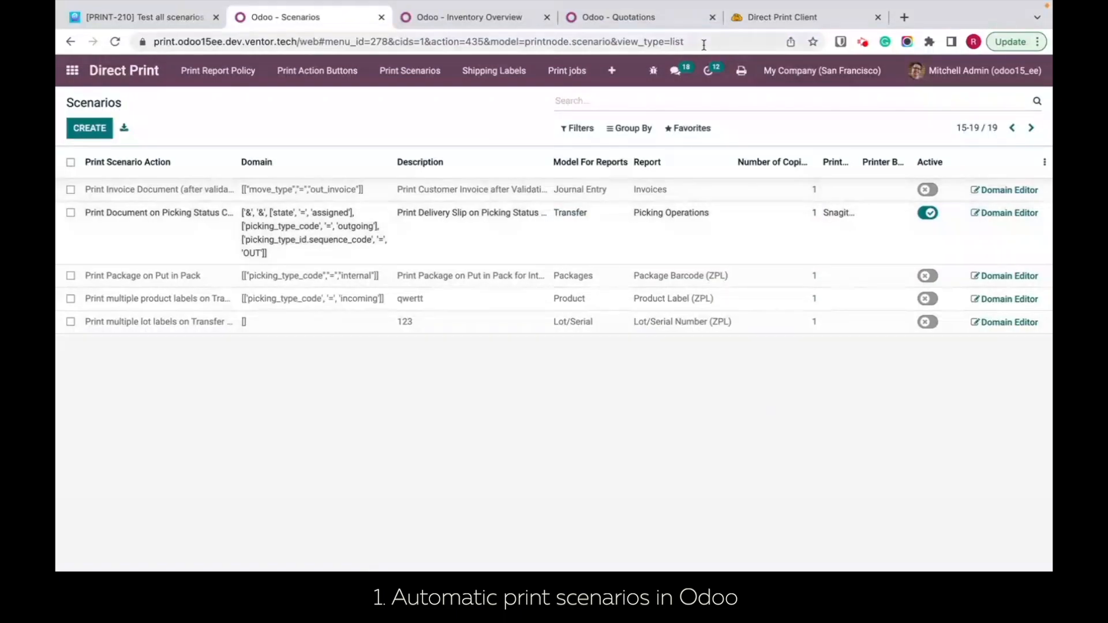
# Step: Start a new sales quotation and set its customer to the third listed individual contact of Azure Interior
pyautogui.click(635, 18)
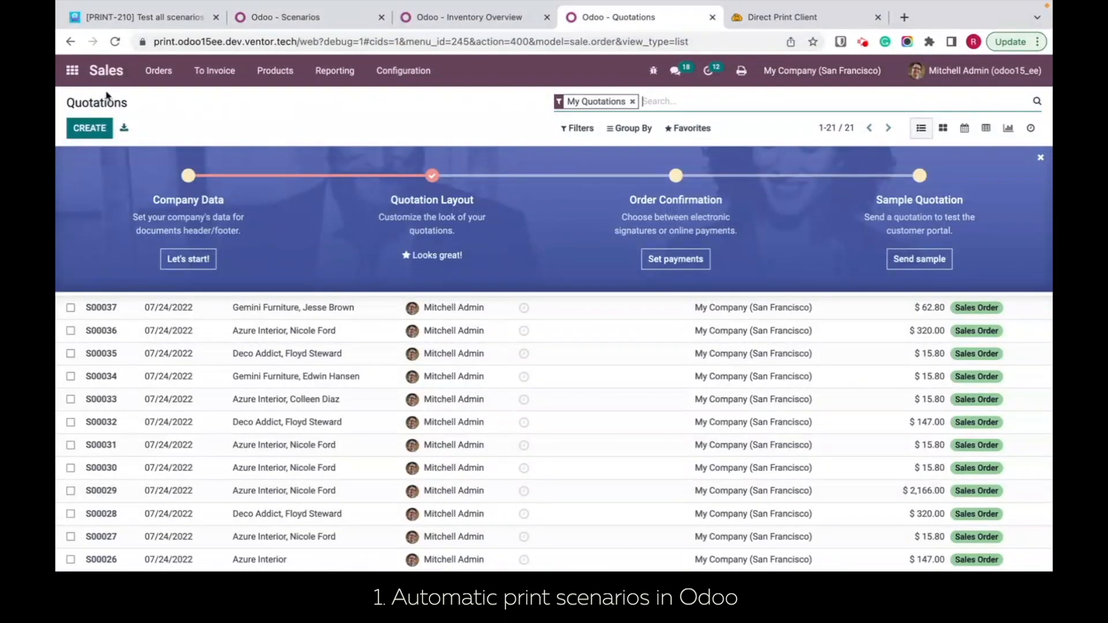
pyautogui.click(93, 126)
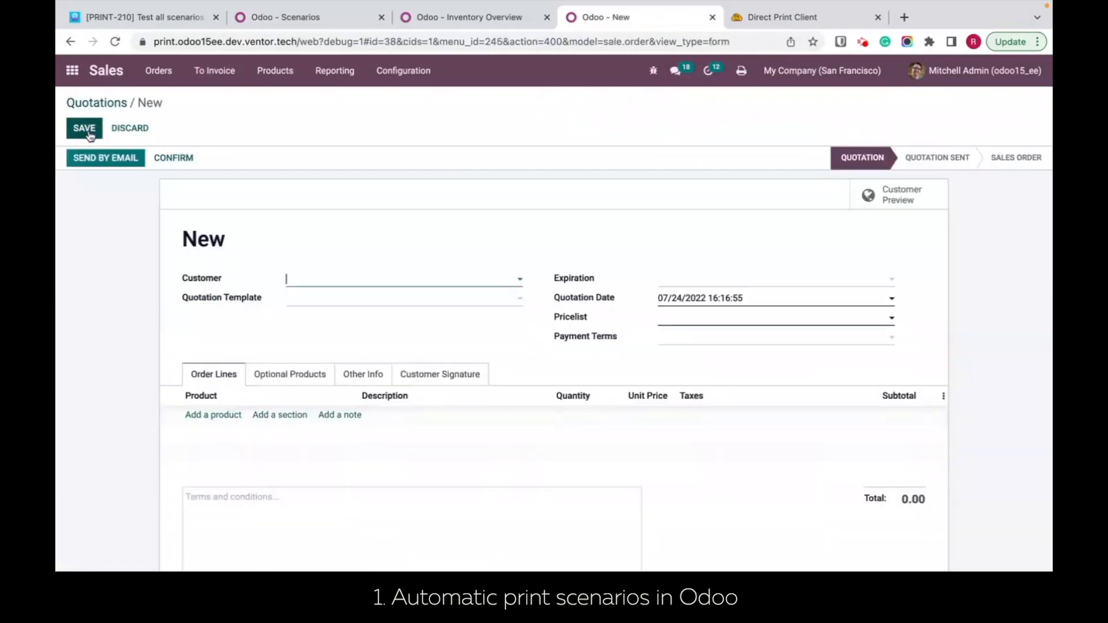
pyautogui.click(329, 280)
pyautogui.click(346, 367)
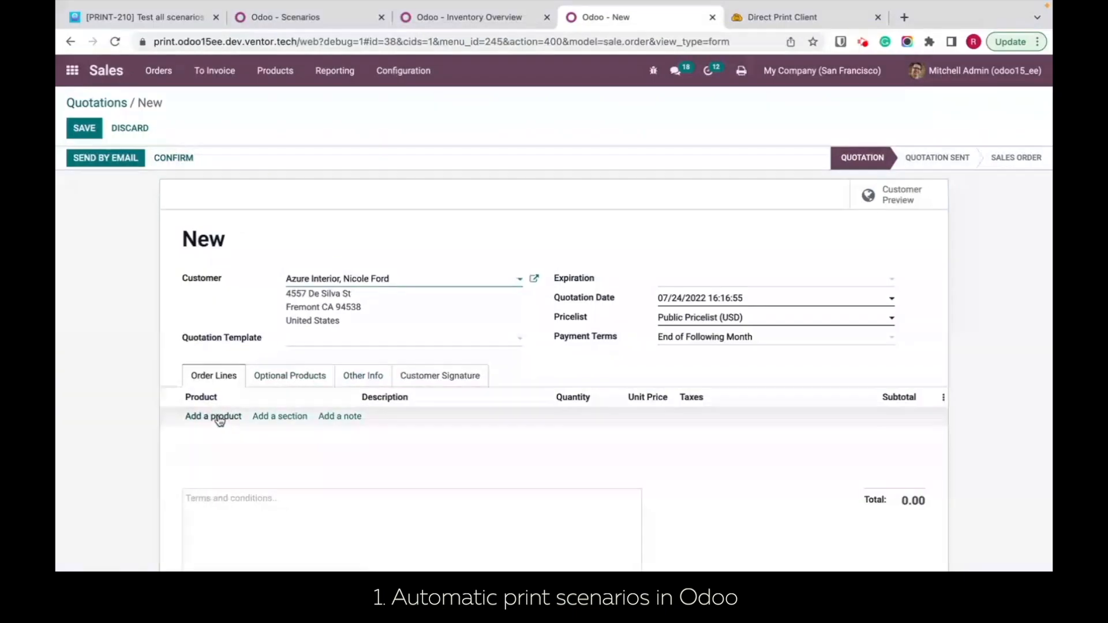
# Step: Add one [E-COM08] Storage Box to the order lines and confirm the quotation
pyautogui.click(217, 415)
pyautogui.click(222, 417)
pyautogui.click(275, 511)
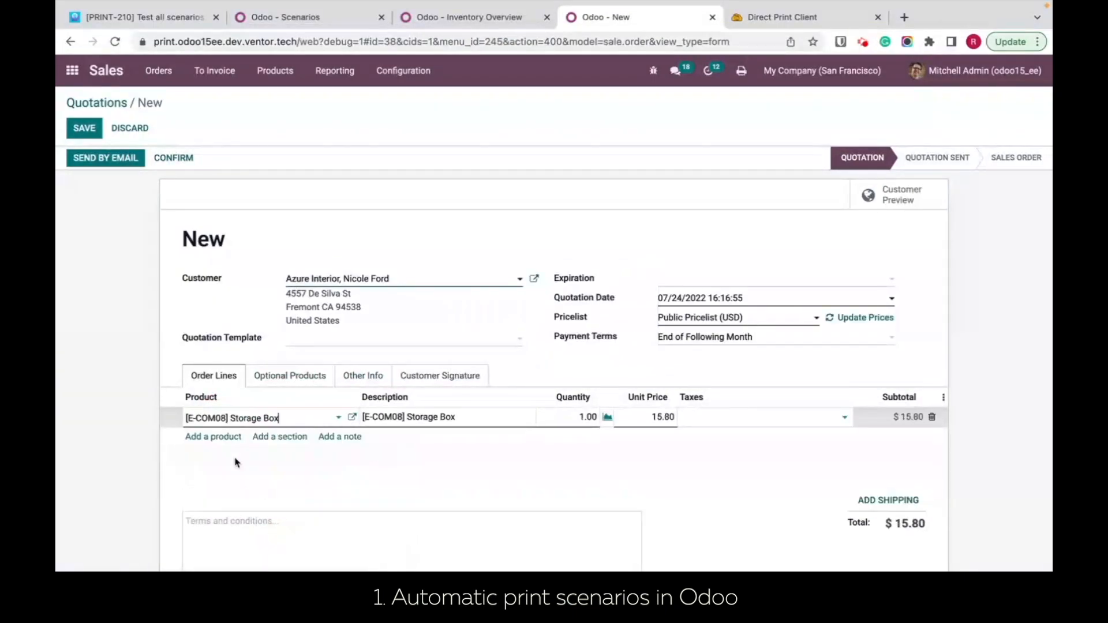
pyautogui.click(159, 158)
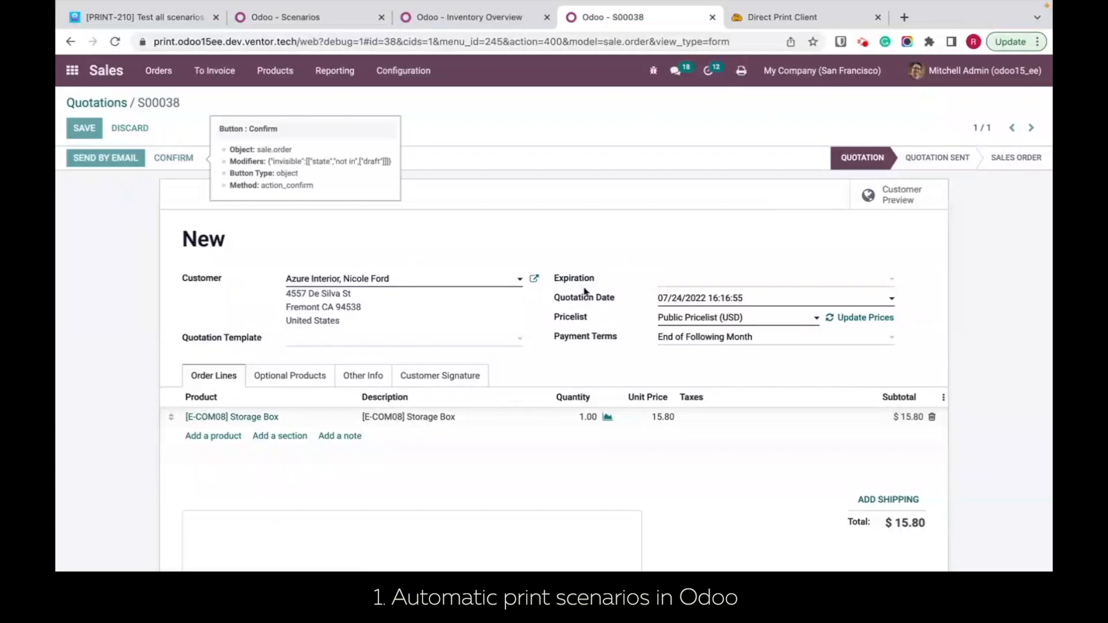
# Step: Open the order's delivery and check the printer used for its newest job in the Direct Print Client history
pyautogui.click(901, 200)
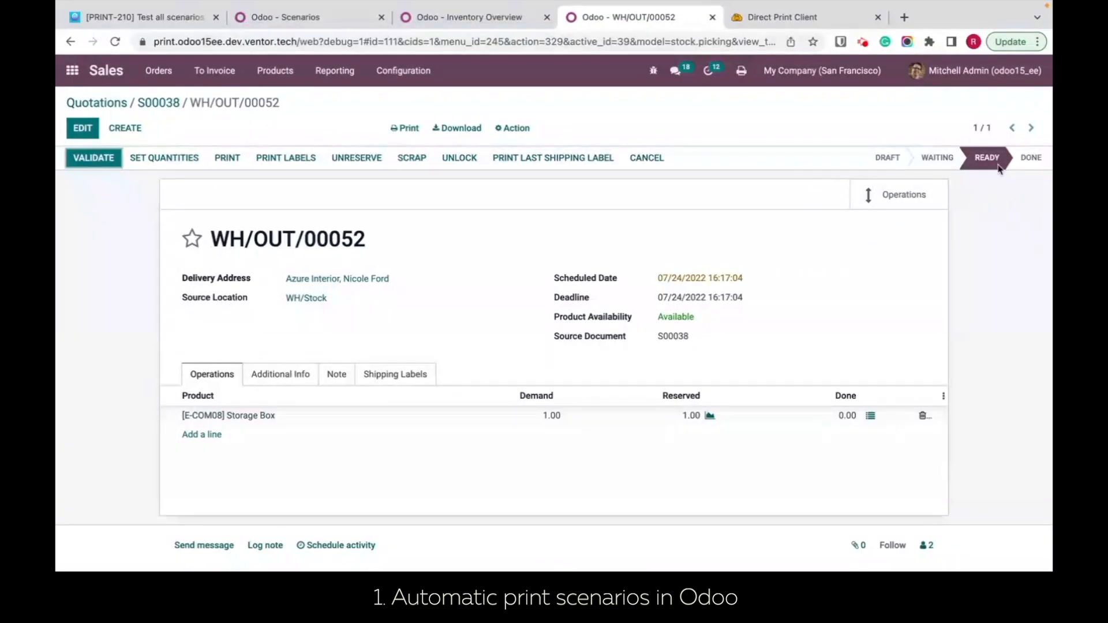
pyautogui.click(773, 18)
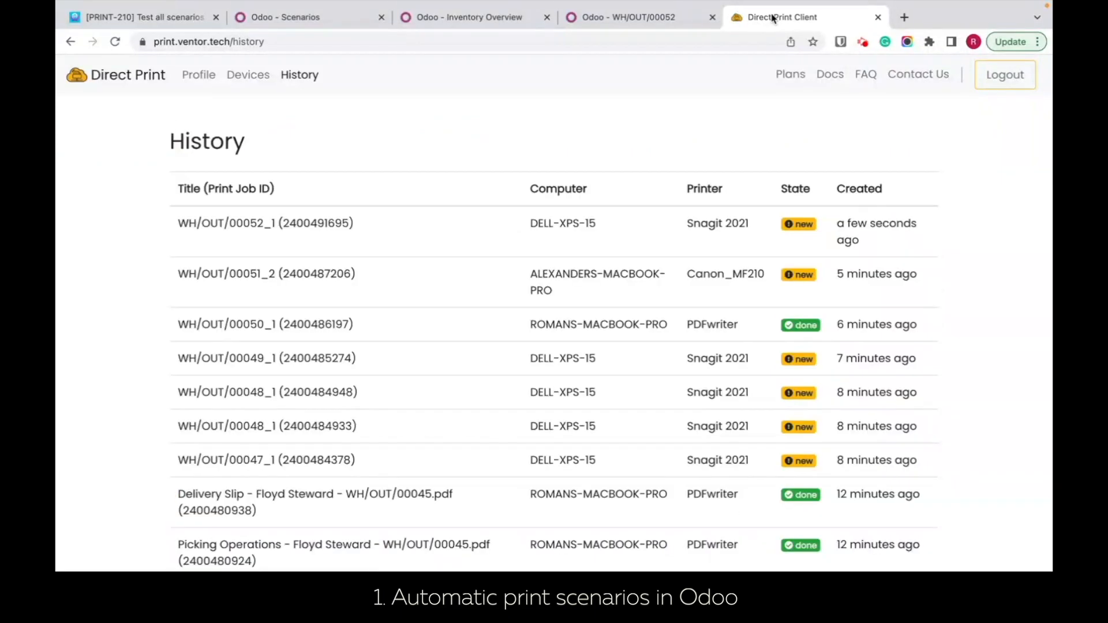
pyautogui.moveTo(754, 224); pyautogui.dragTo(648, 222)
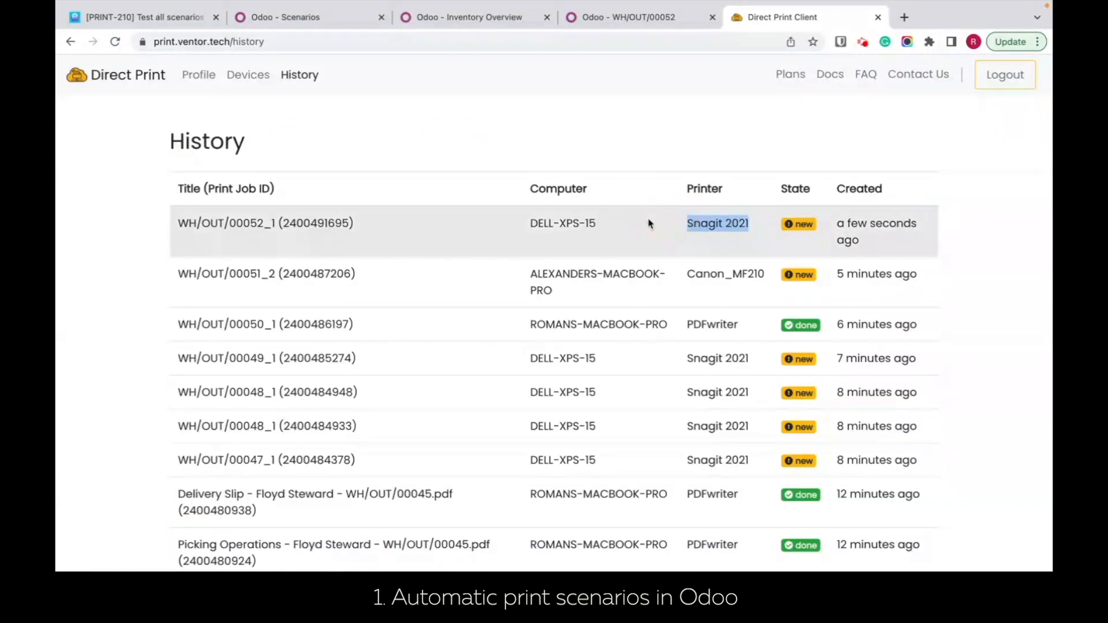
# Step: Clear the printer from the Print Document on Picking Status Change scenario in Odoo and save the row
pyautogui.moveTo(363, 14)
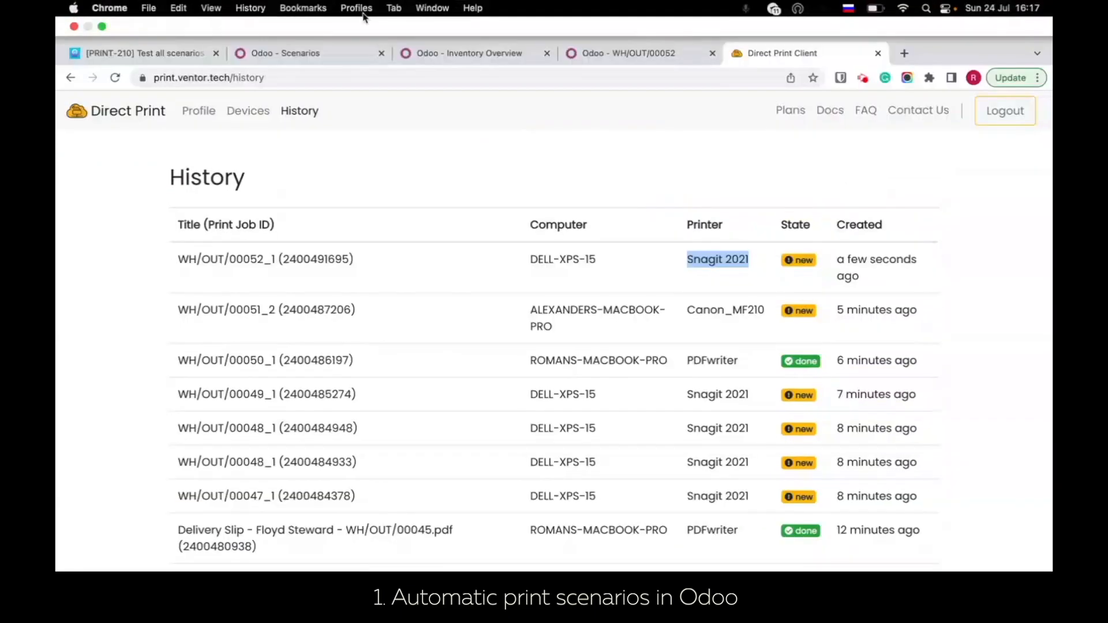
pyautogui.click(305, 58)
pyautogui.click(780, 219)
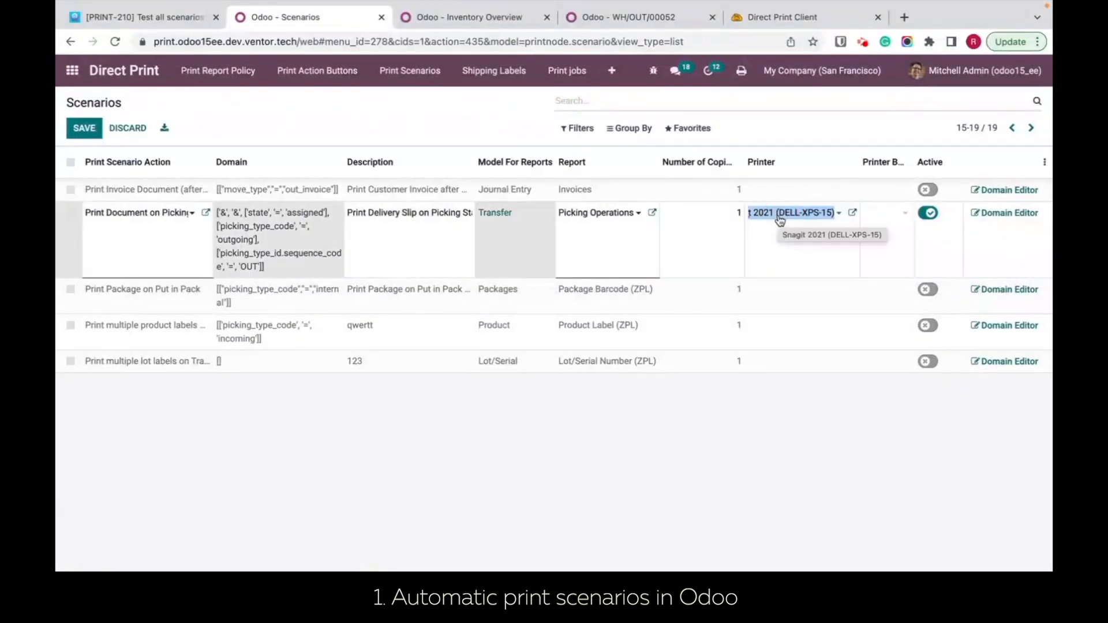
pyautogui.press('BackSpace')
pyautogui.click(660, 425)
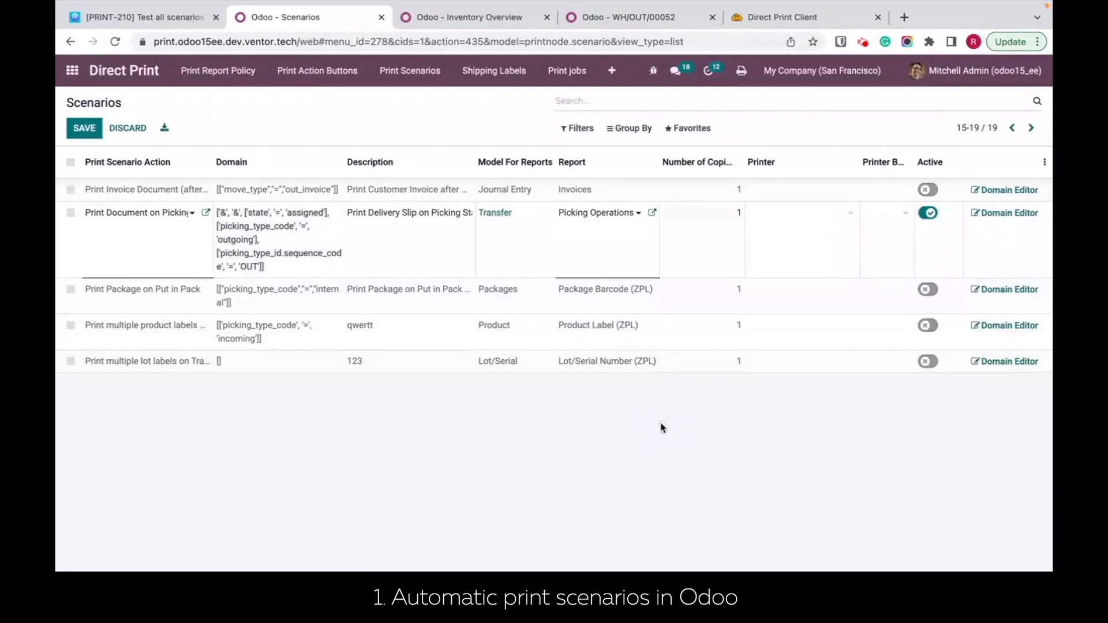
# Step: Examine the Default Workstation Printer in the Direct Print settings of the user preferences and close them without changes
pyautogui.click(960, 84)
pyautogui.click(931, 165)
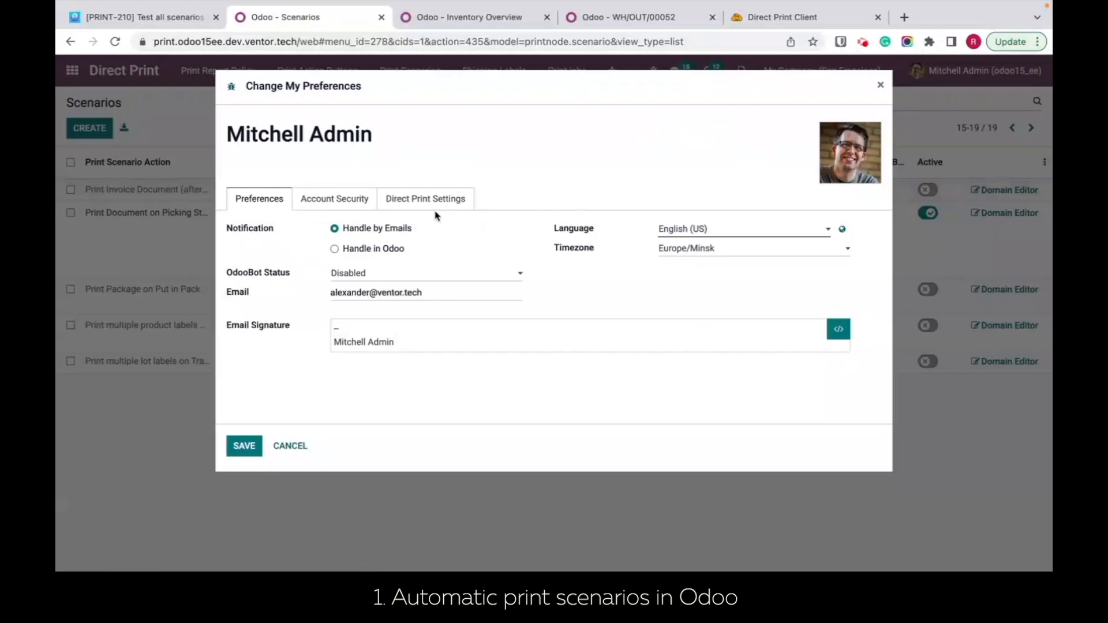
pyautogui.click(427, 199)
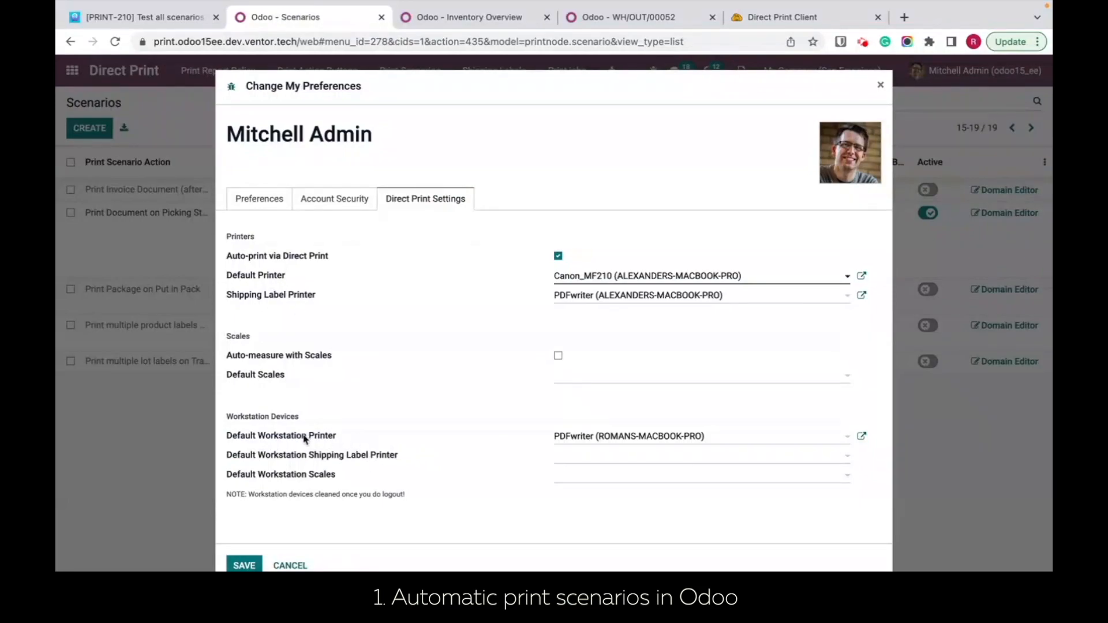
pyautogui.moveTo(341, 441); pyautogui.dragTo(229, 437)
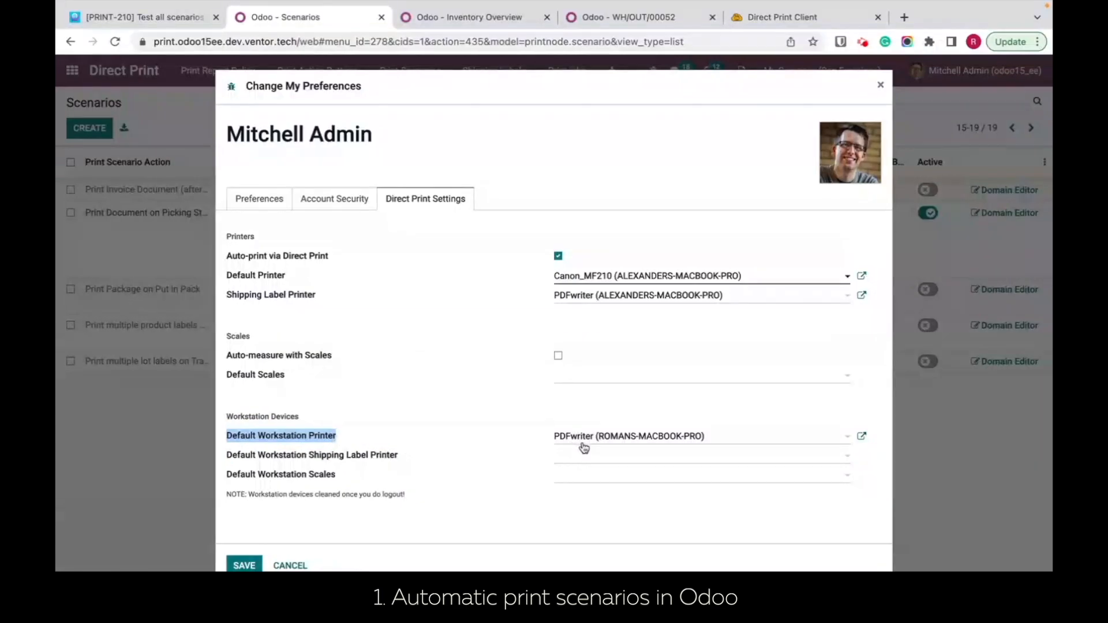
pyautogui.click(880, 84)
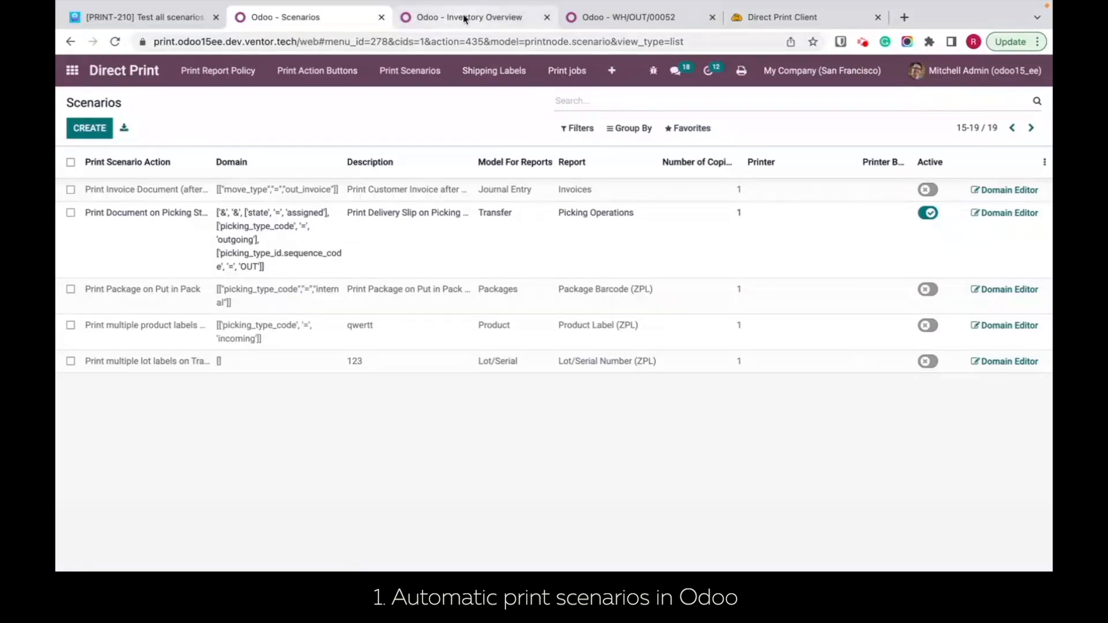
# Step: Set the number of copies to 2 for the Print Document on Picking Status Change scenario
pyautogui.click(728, 241)
pyautogui.click(700, 500)
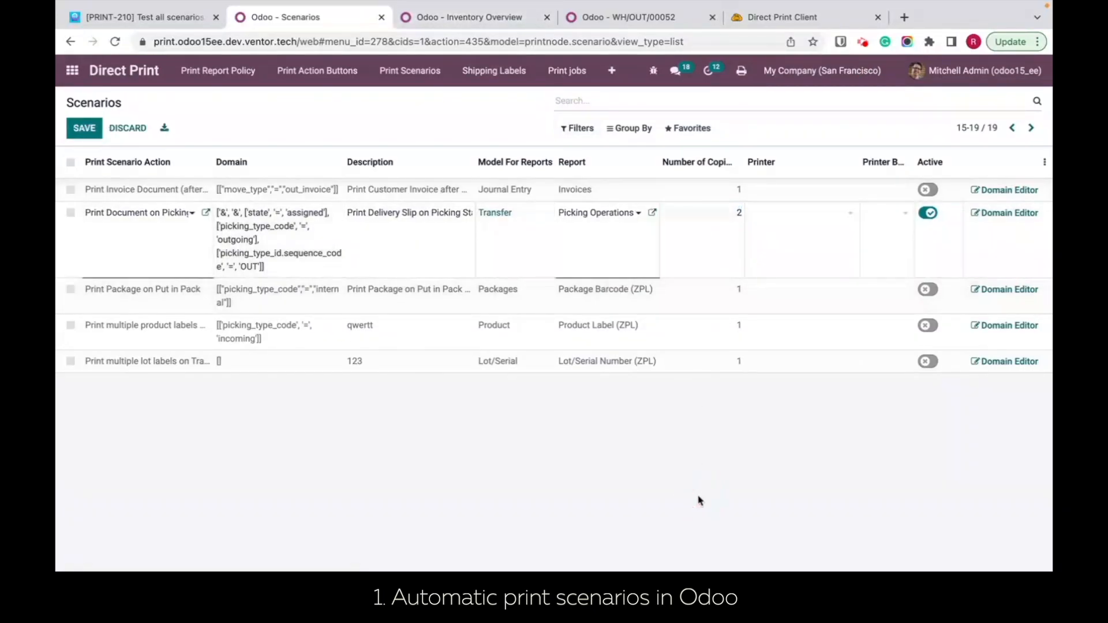
# Step: Create another sales quotation for the same individual Azure Interior contact, without creating a new customer
pyautogui.click(468, 55)
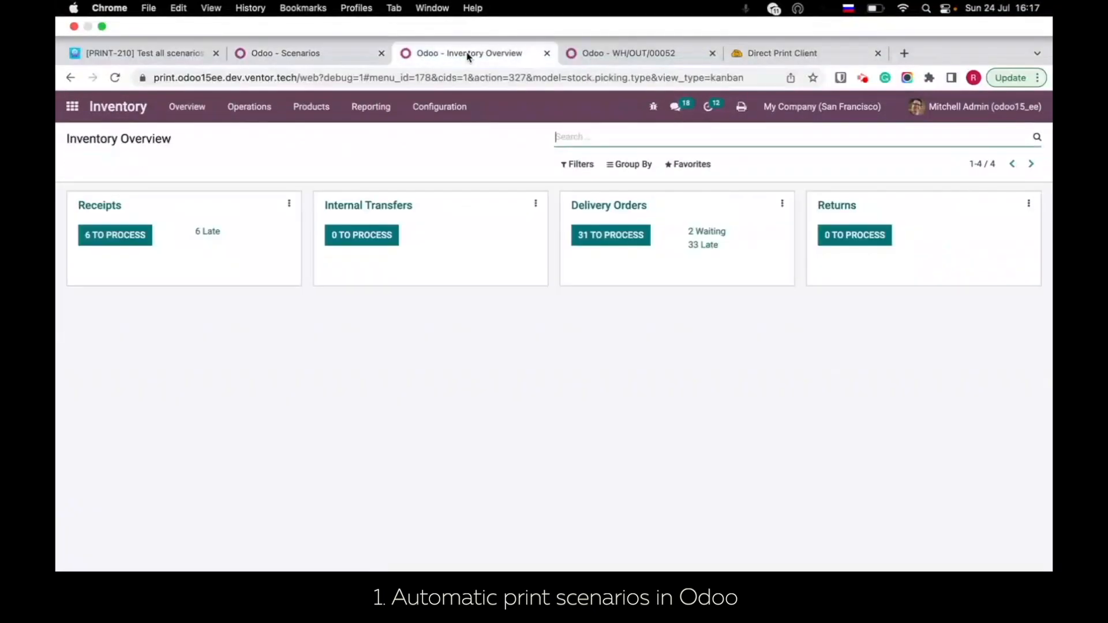
pyautogui.click(655, 55)
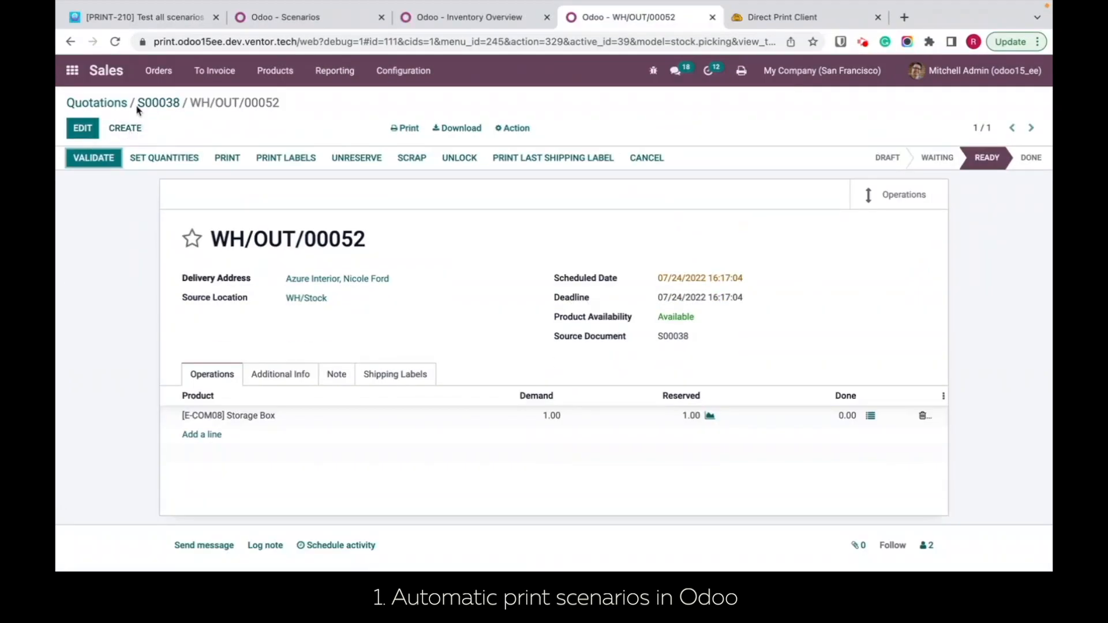
pyautogui.click(153, 102)
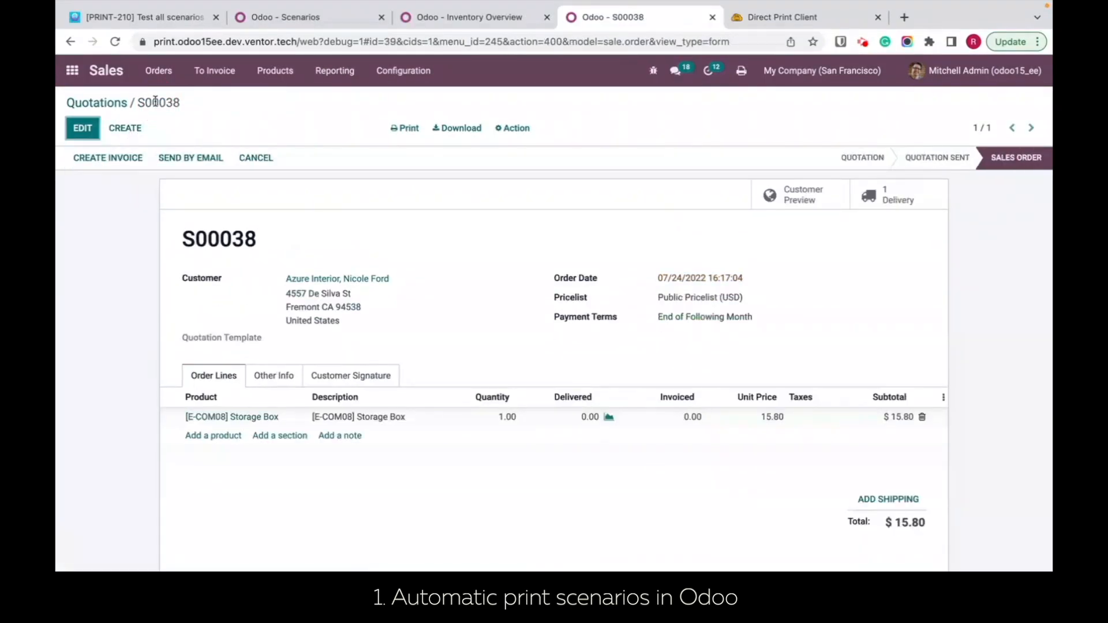
pyautogui.click(96, 103)
pyautogui.click(89, 128)
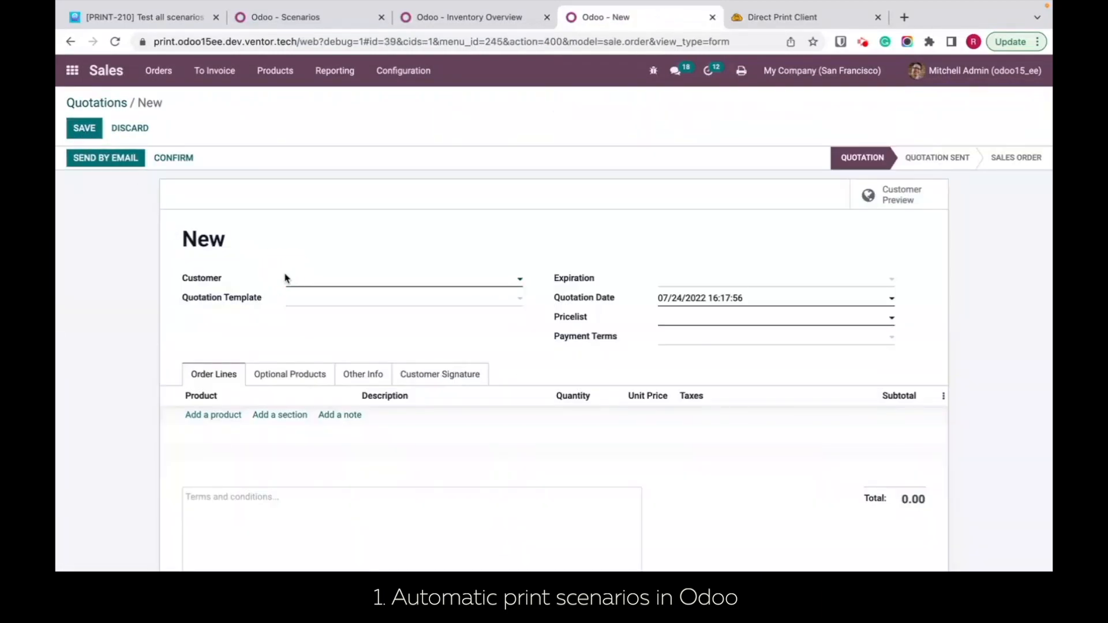
pyautogui.click(330, 283)
pyautogui.write('a')
pyautogui.click(356, 376)
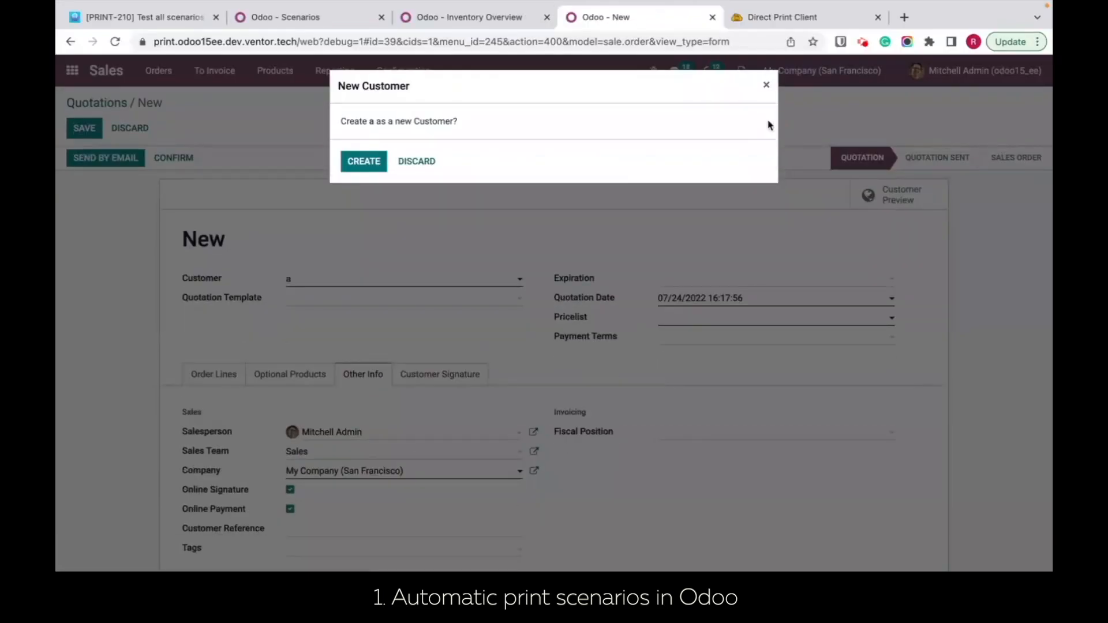
pyautogui.click(768, 88)
pyautogui.click(335, 279)
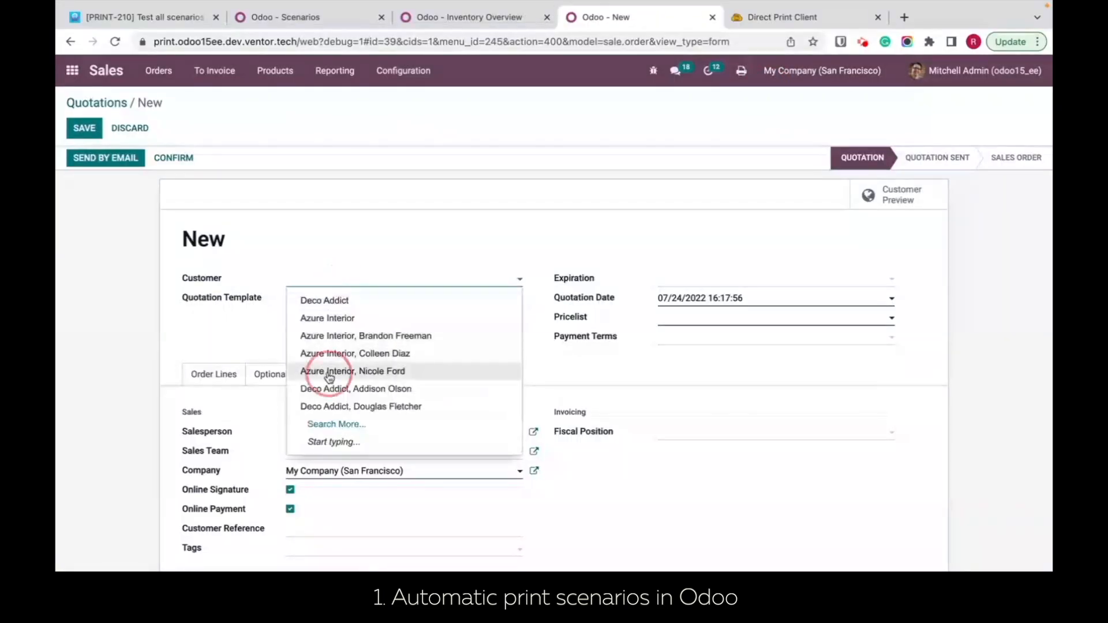
pyautogui.click(345, 371)
# Step: Add one [E-COM08] Storage Box and one [E-COM09] Large Desk to the quotation's order lines and confirm it
pyautogui.click(211, 379)
pyautogui.click(213, 416)
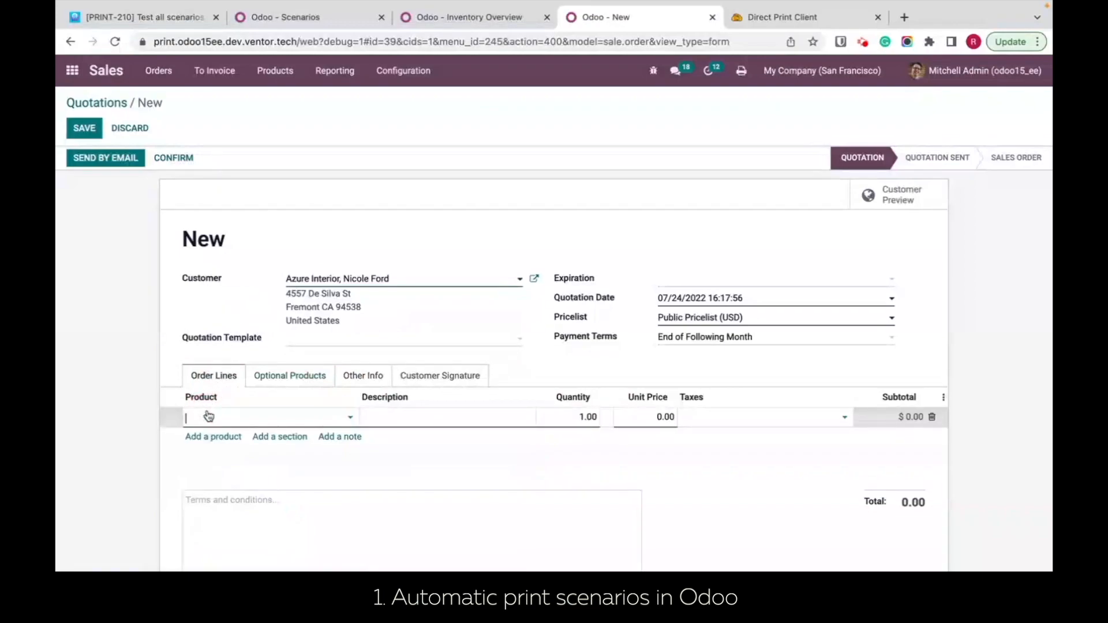
pyautogui.click(254, 509)
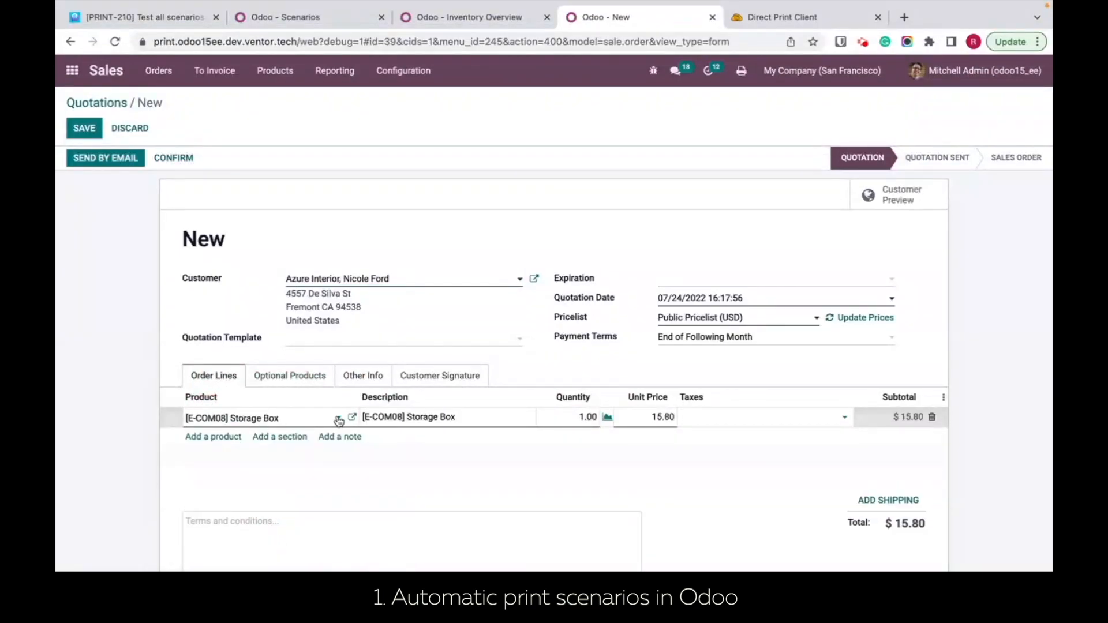
pyautogui.click(212, 436)
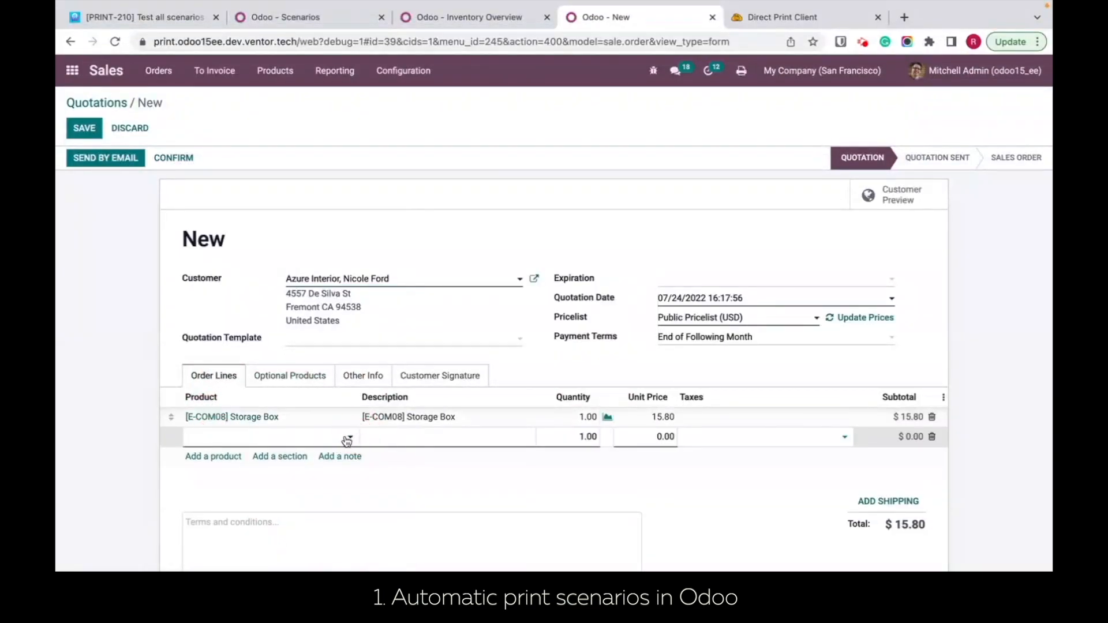
pyautogui.click(348, 437)
pyautogui.click(289, 546)
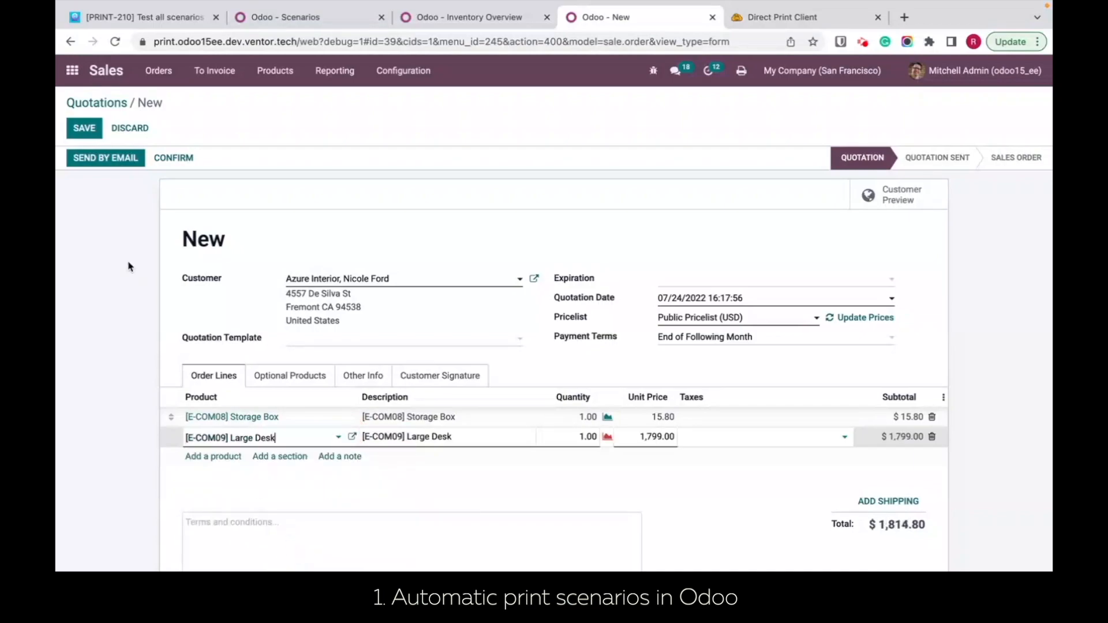
pyautogui.click(167, 157)
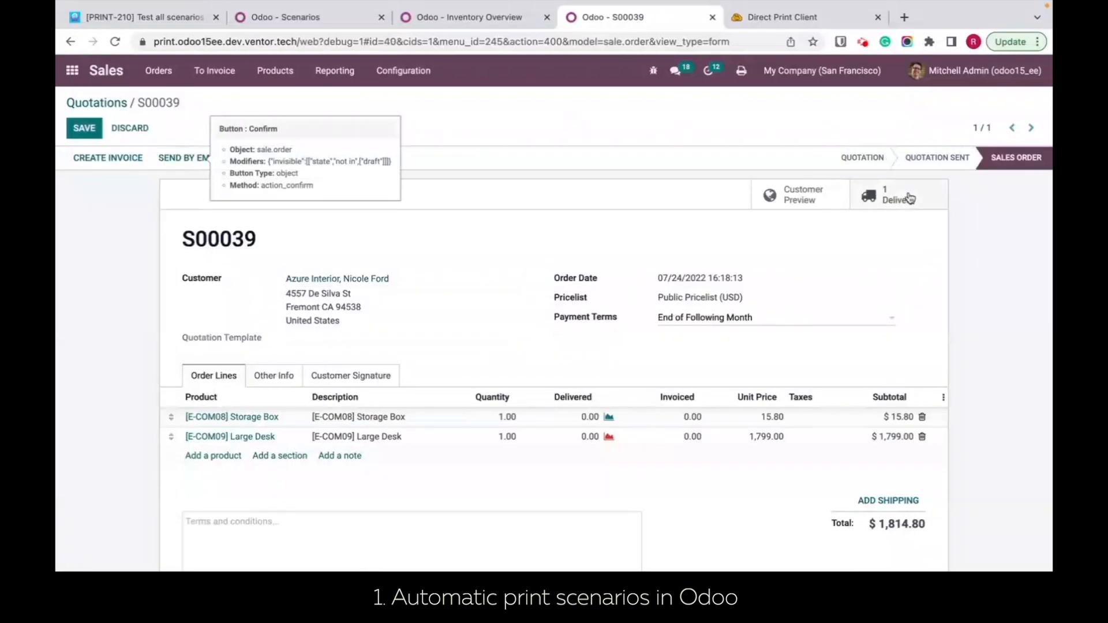
# Step: Open the confirmed order's delivery and check which printer its newest job used in the Direct Print history
pyautogui.click(878, 198)
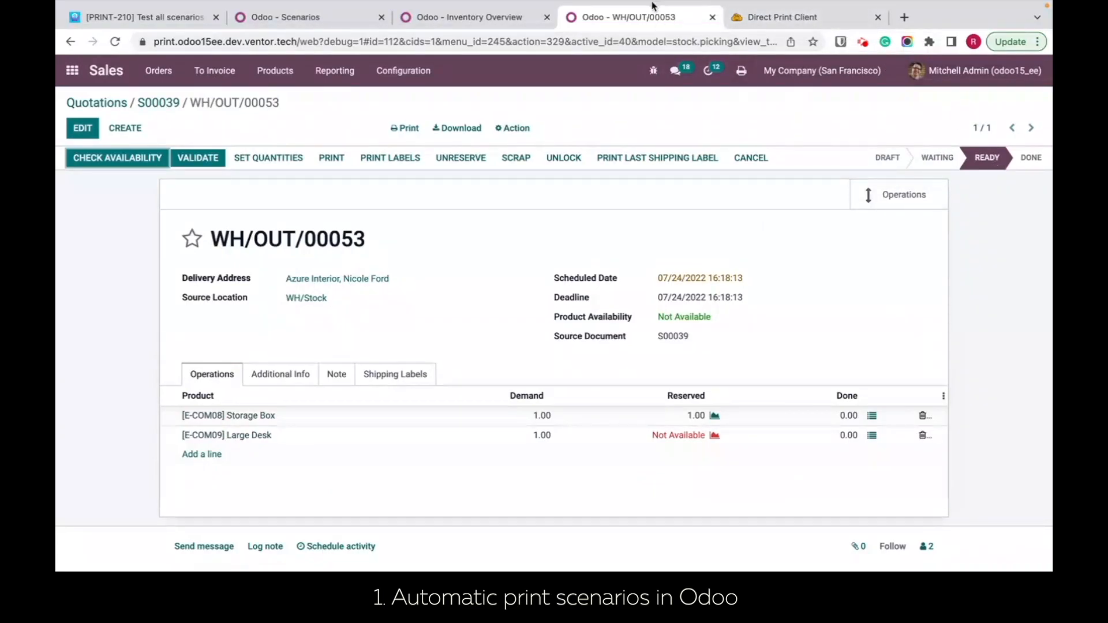
pyautogui.click(762, 24)
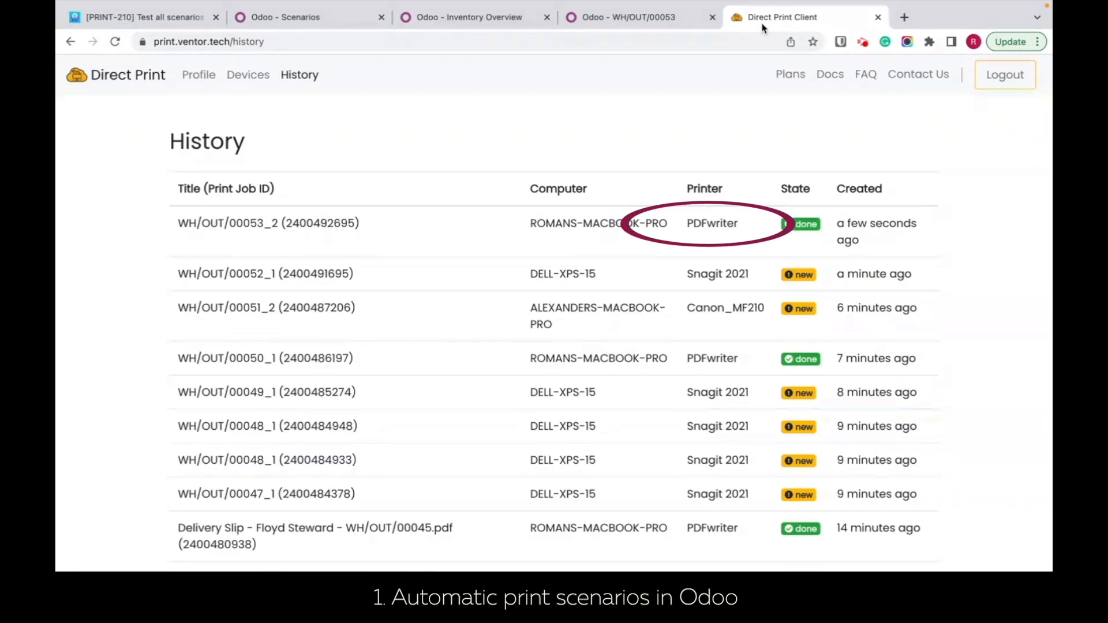
pyautogui.moveTo(743, 225); pyautogui.dragTo(682, 225)
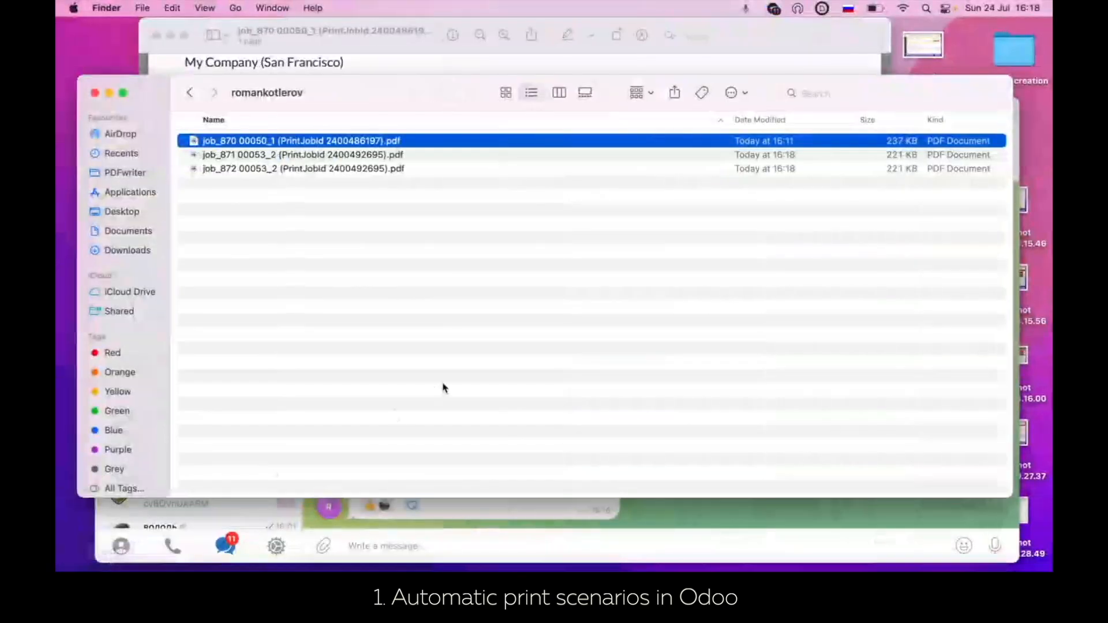
# Step: Examine the first printed PDF of the new delivery, job_871, in Preview and close it together with the older job_870 document
pyautogui.click(440, 248)
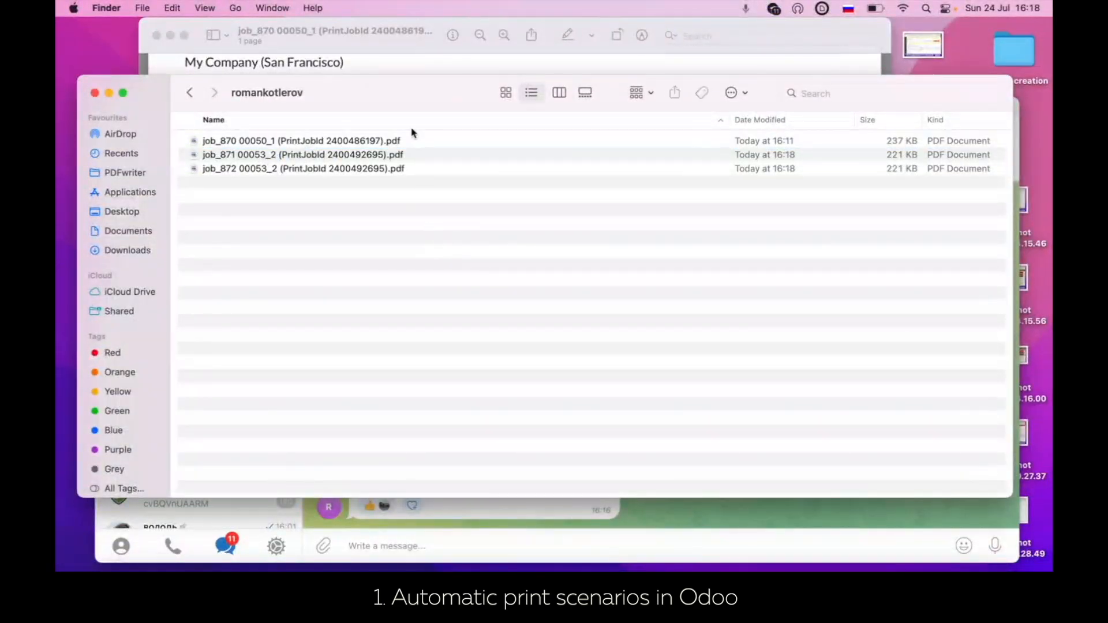
pyautogui.doubleClick(358, 158)
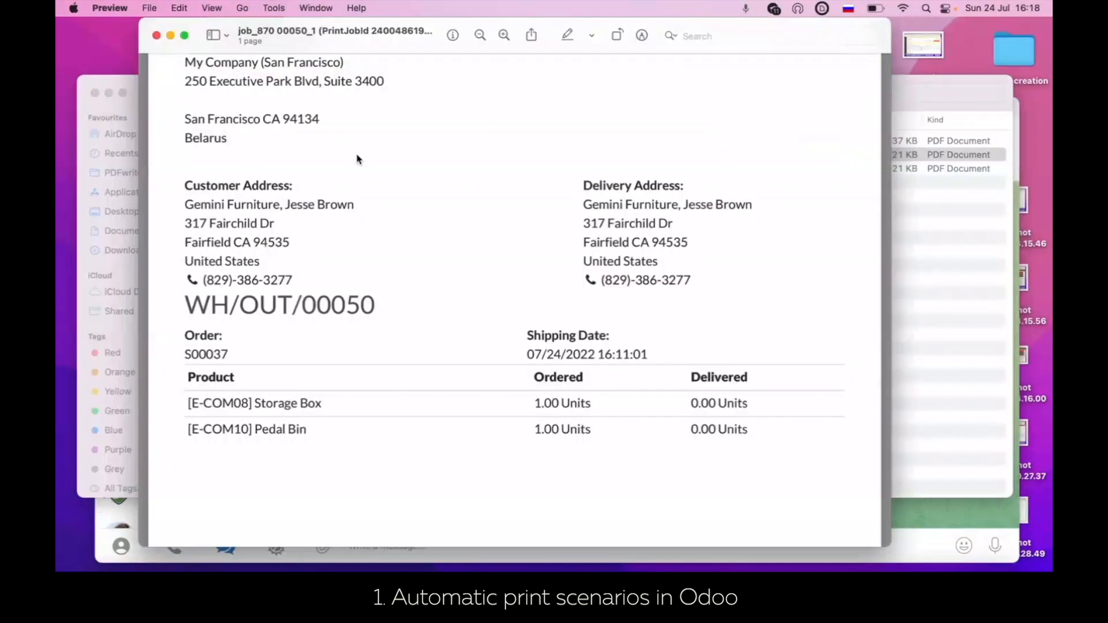
pyautogui.scroll(-2, 408, 287)
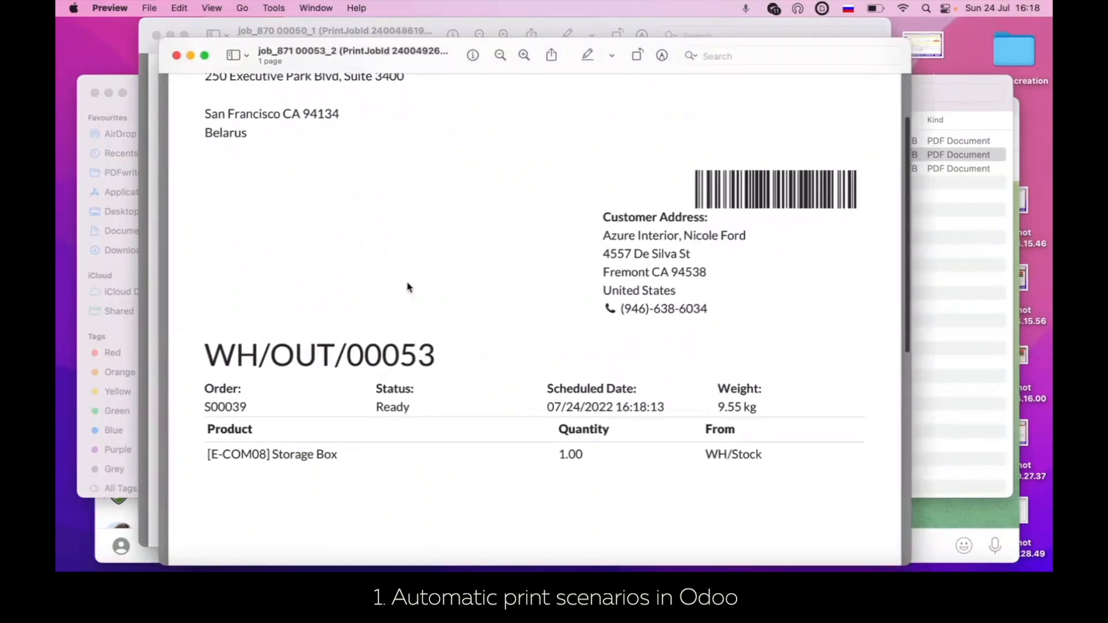
pyautogui.click(155, 34)
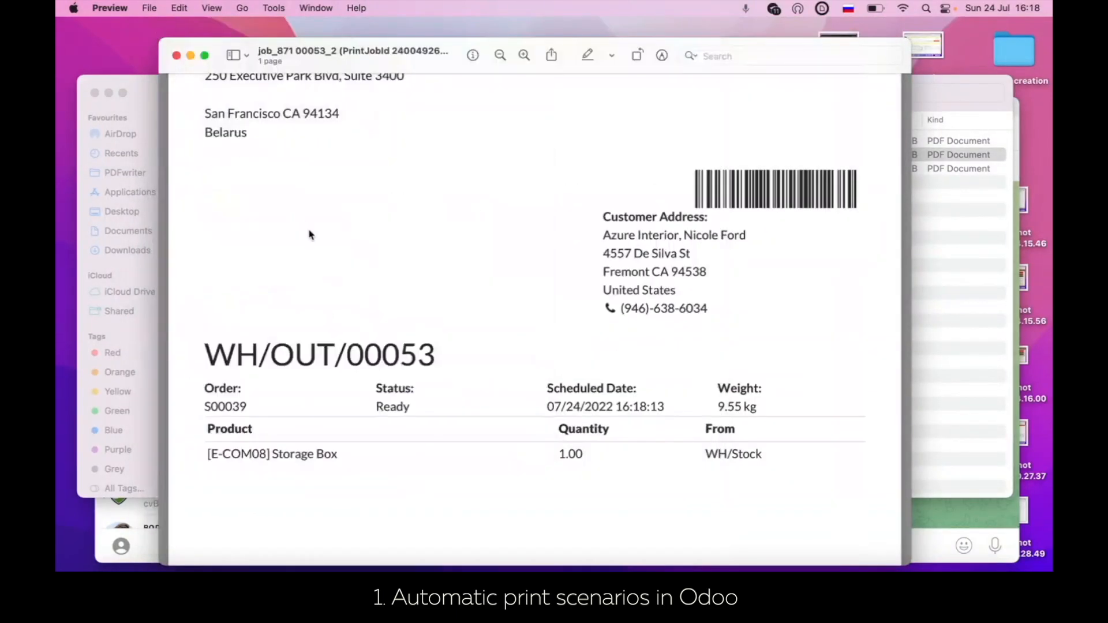
pyautogui.scroll(-5, 309, 235)
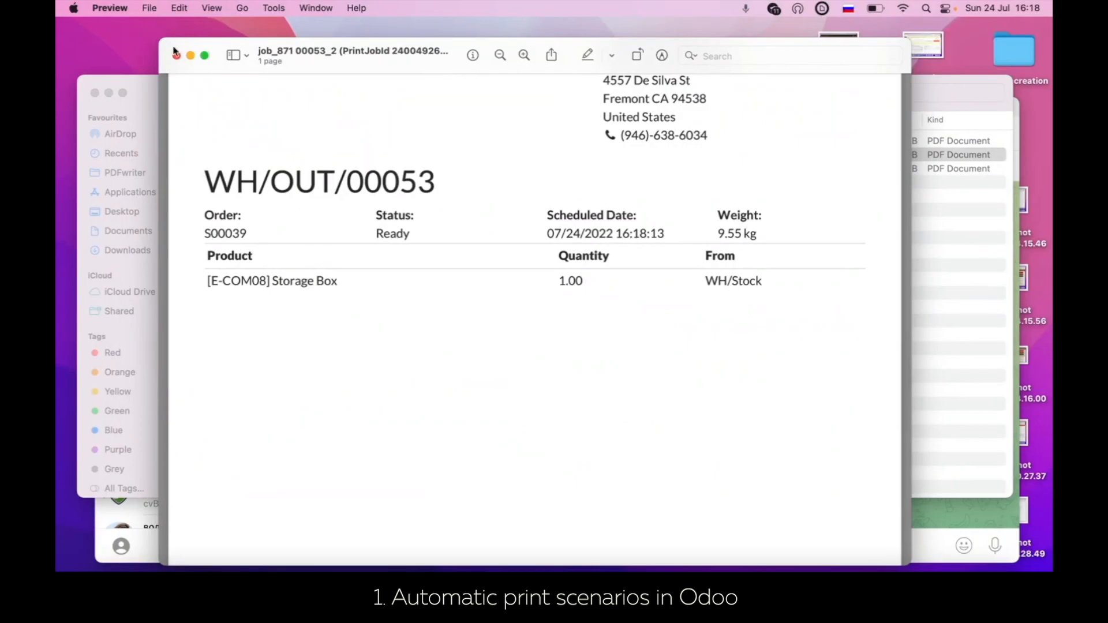
pyautogui.click(176, 55)
# Step: Examine the second printed copy of the same delivery, the job_872 PDF, and close it
pyautogui.doubleClick(276, 175)
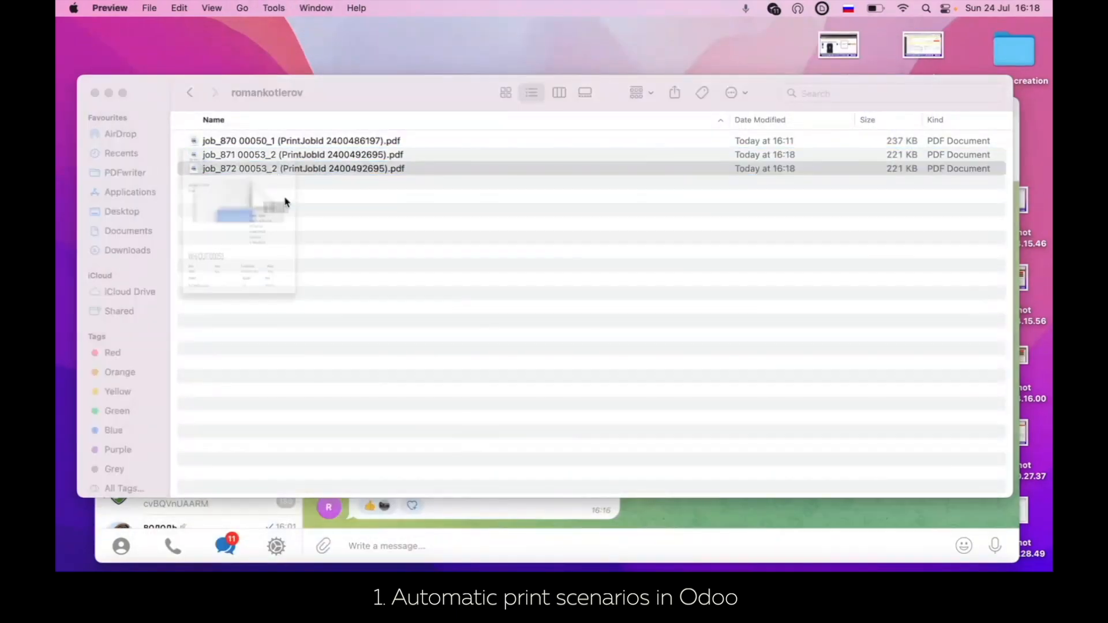
pyautogui.scroll(-4, 335, 454)
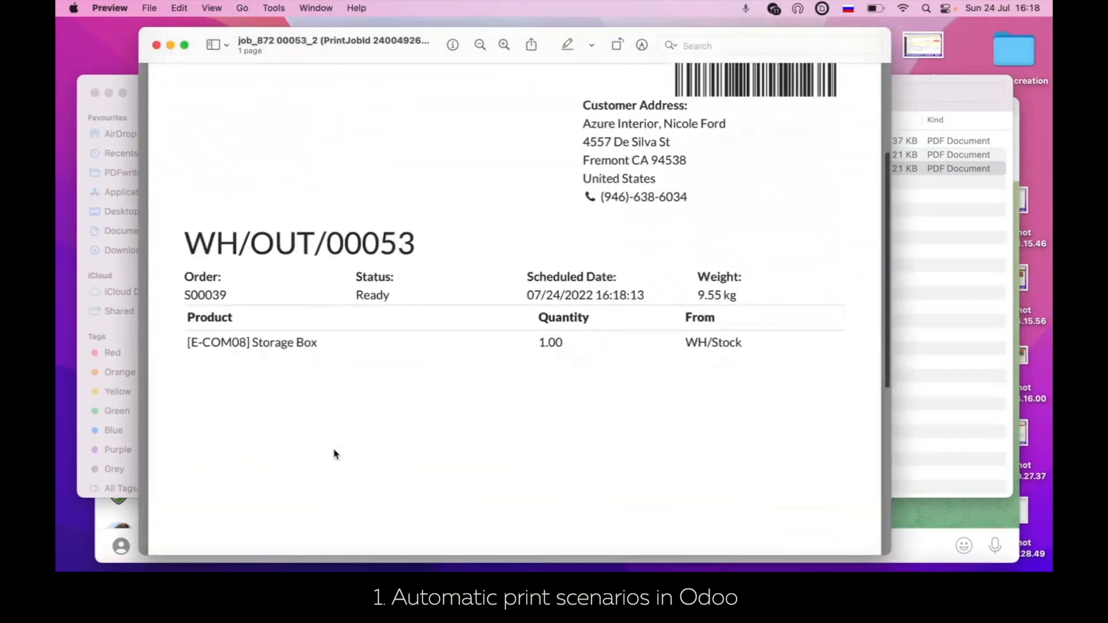
pyautogui.click(156, 45)
# Step: Return to the Odoo scenarios in the browser and set the Print Document on Picking Status Change scenario's report to Delivery Slip, saving the row
pyautogui.click(475, 563)
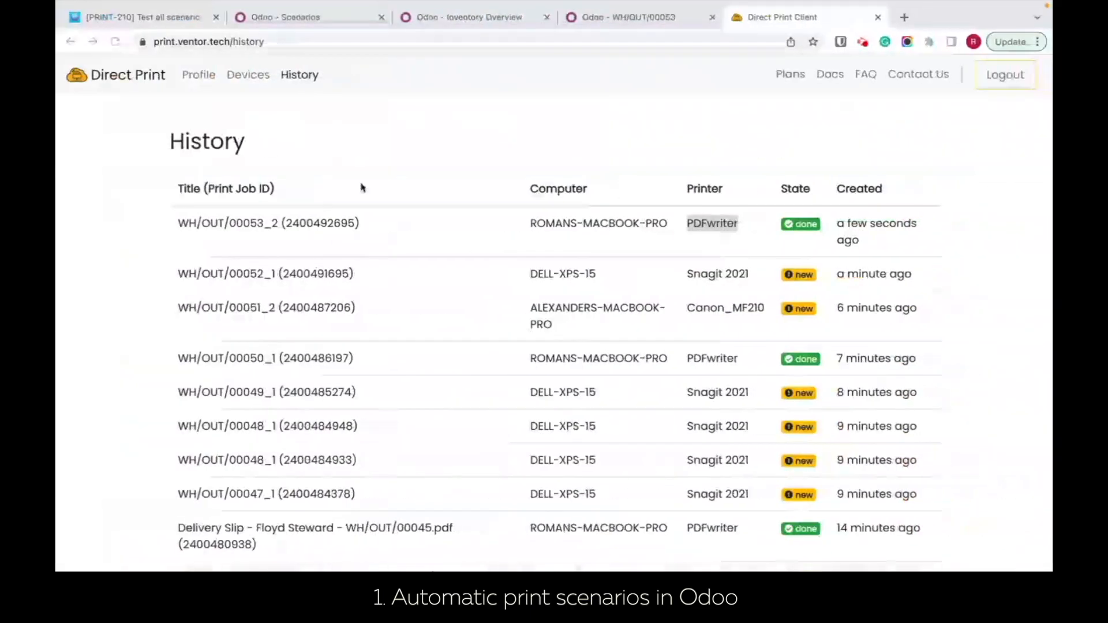
pyautogui.click(323, 20)
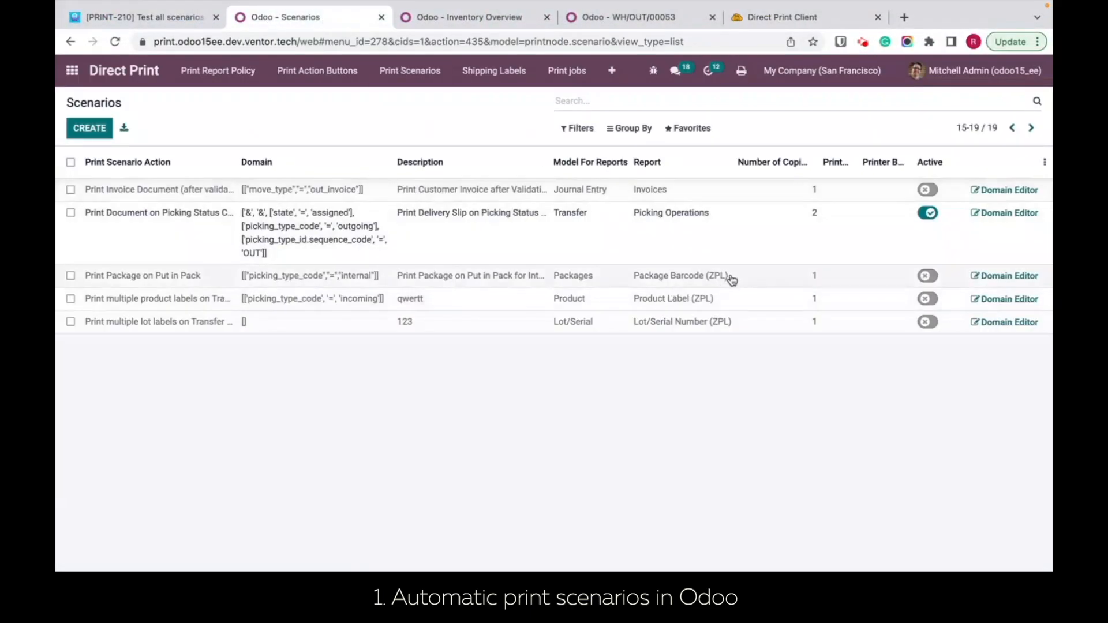
pyautogui.click(714, 225)
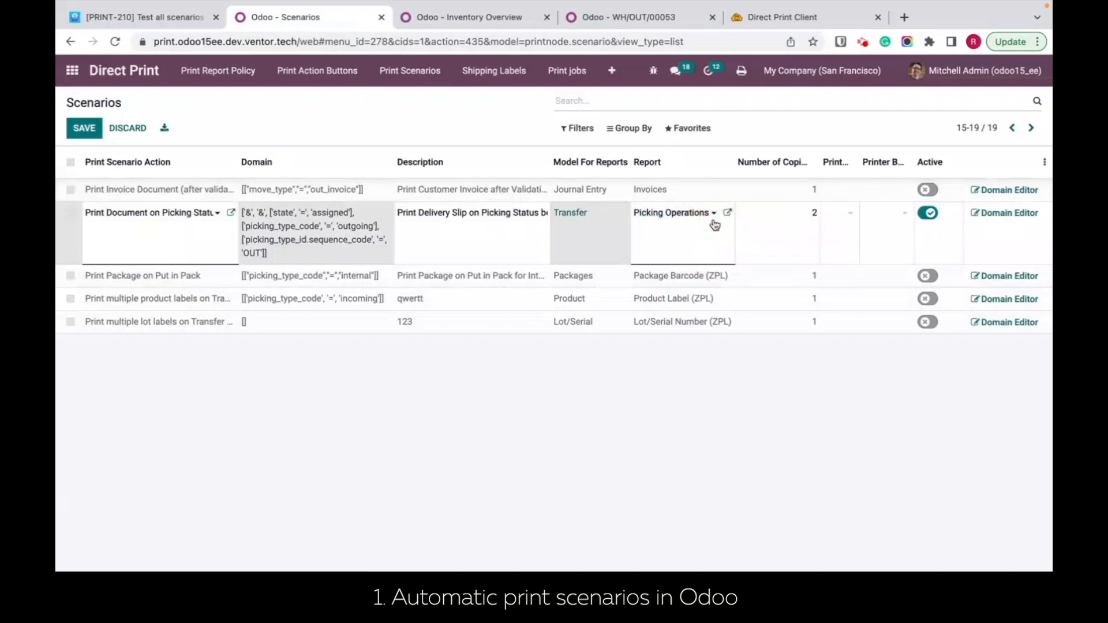
pyautogui.click(713, 218)
pyautogui.click(689, 237)
pyautogui.click(629, 420)
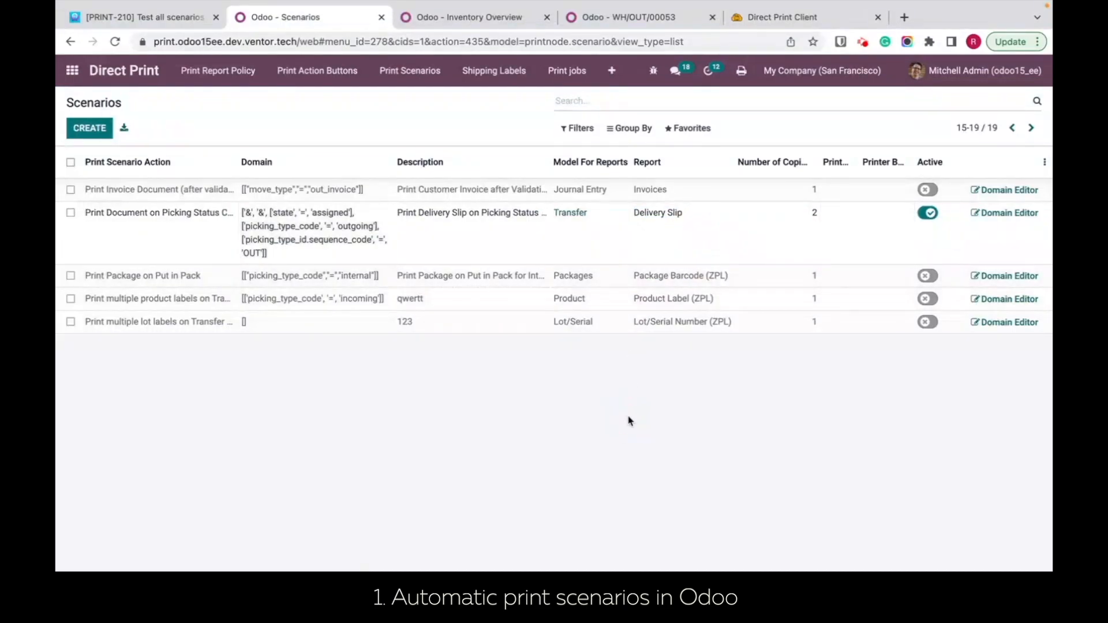
# Step: Duplicate the existing Deco Addict sales order for one [E-COM06] Corner Desk Right Sit from the quotations list
pyautogui.click(611, 17)
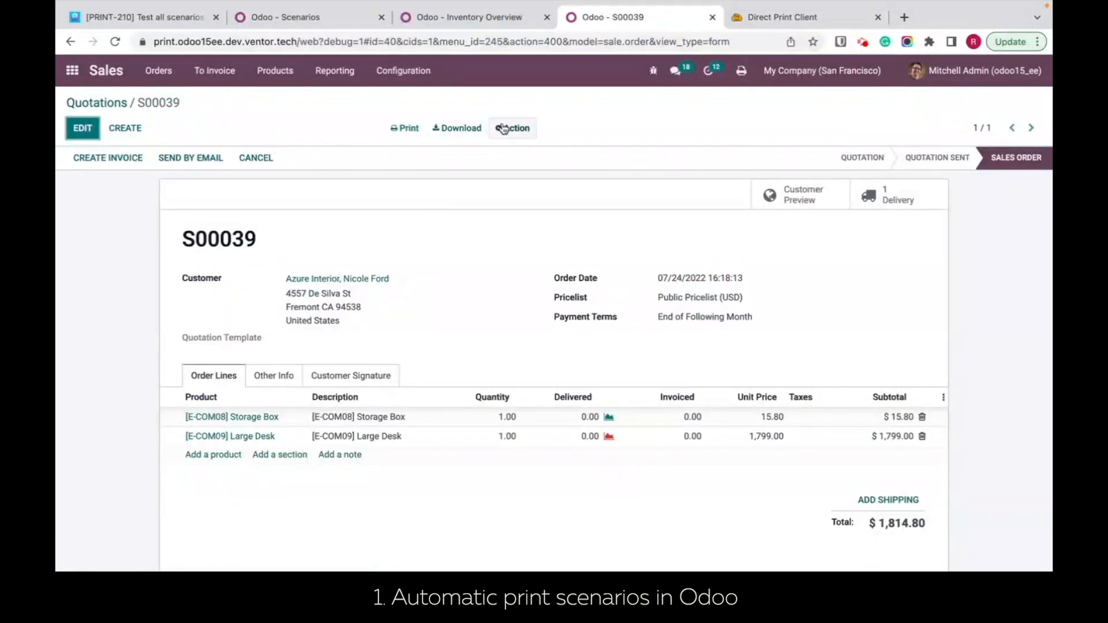
pyautogui.click(85, 105)
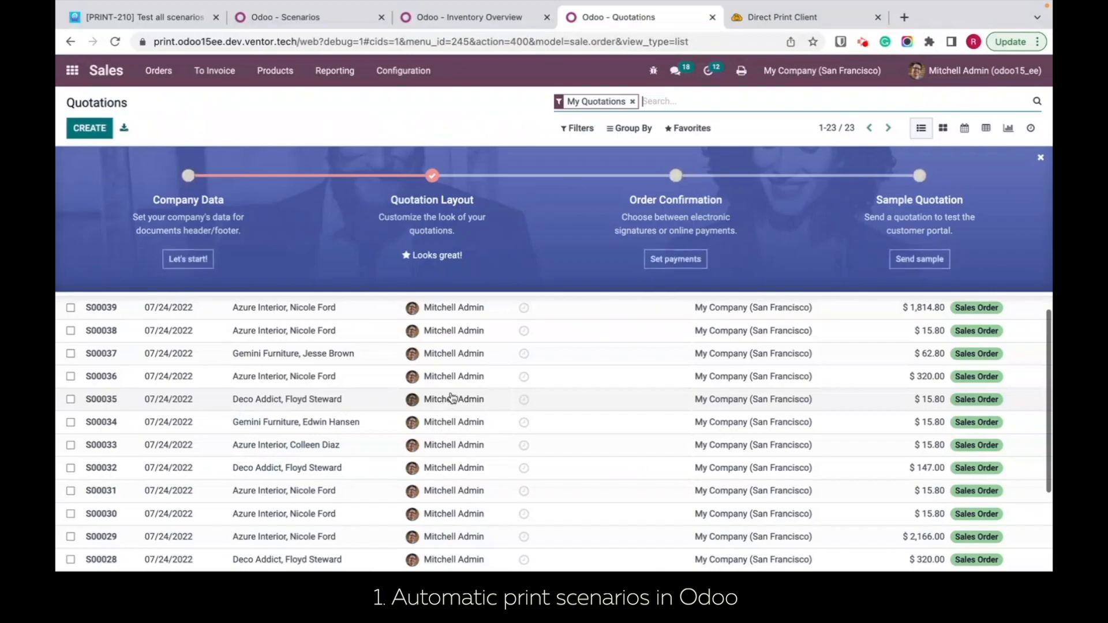
pyautogui.click(319, 444)
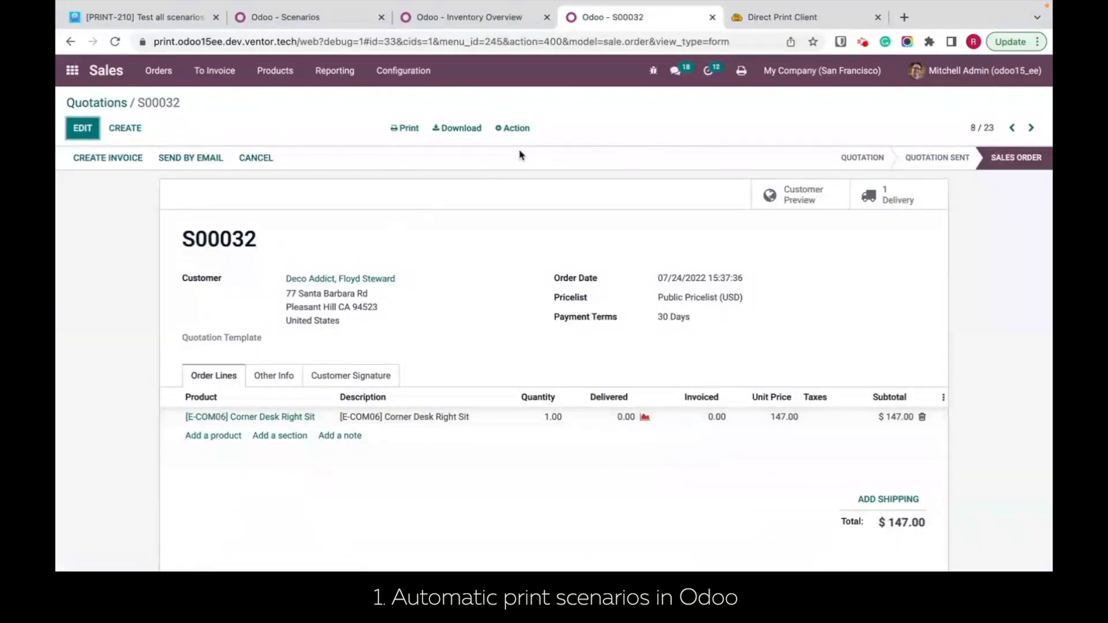
pyautogui.click(514, 130)
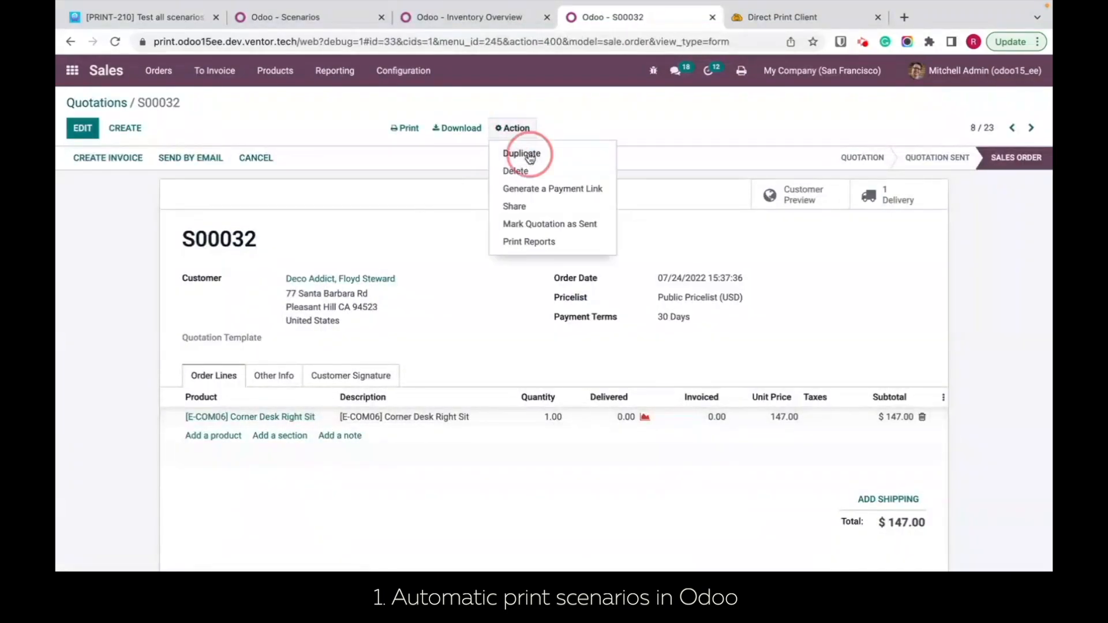
pyautogui.click(523, 151)
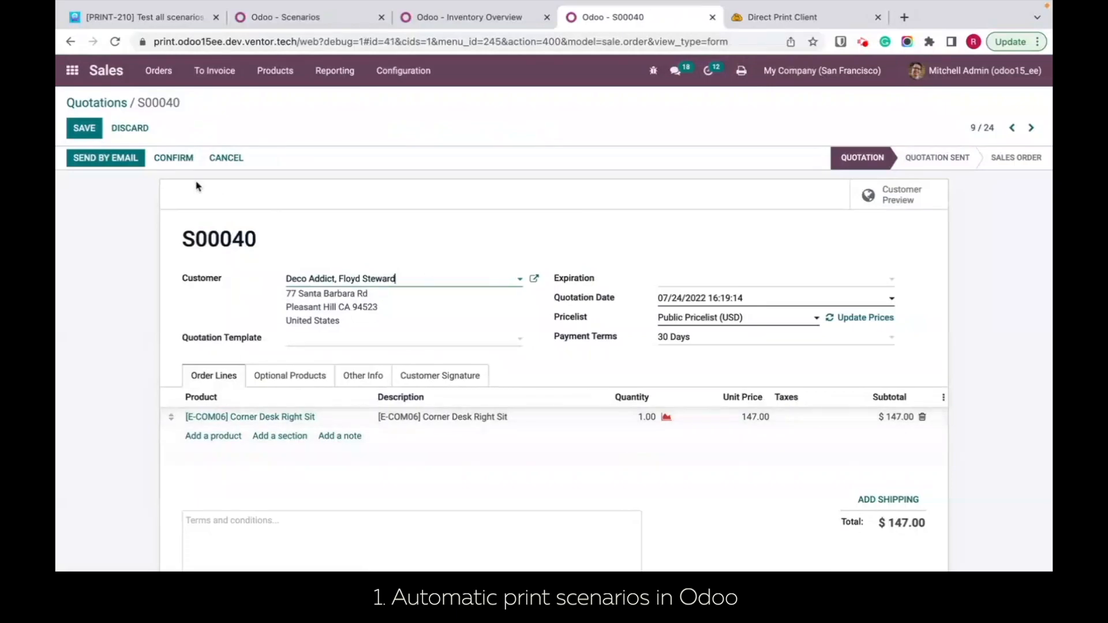
# Step: Confirm the duplicated Corner Desk quotation, examine its delivery order and return to the sales order
pyautogui.click(175, 159)
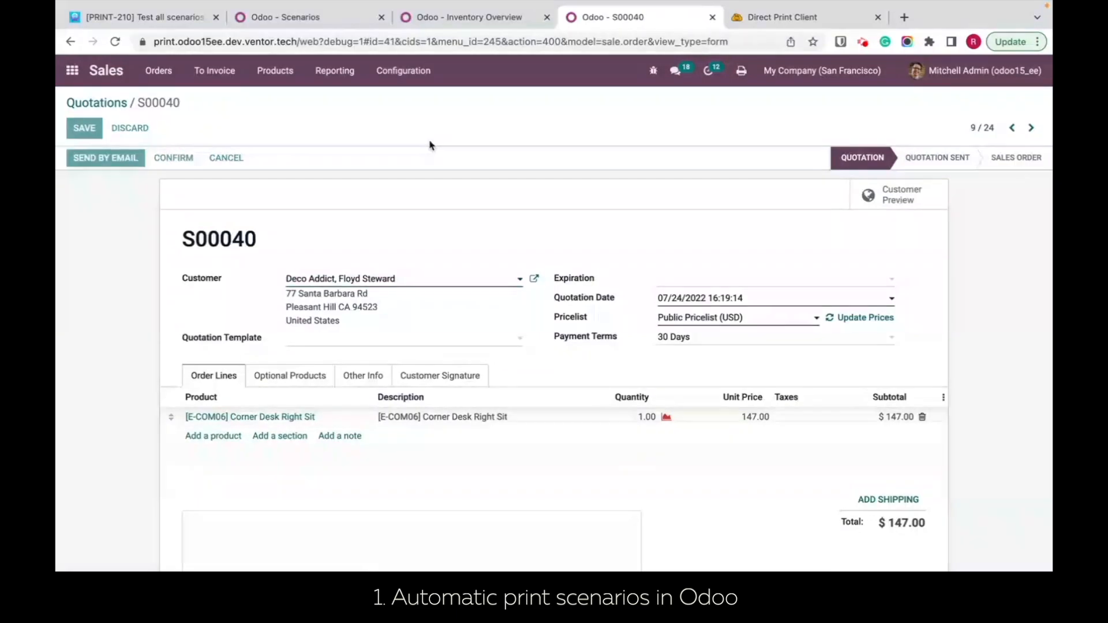
pyautogui.click(892, 200)
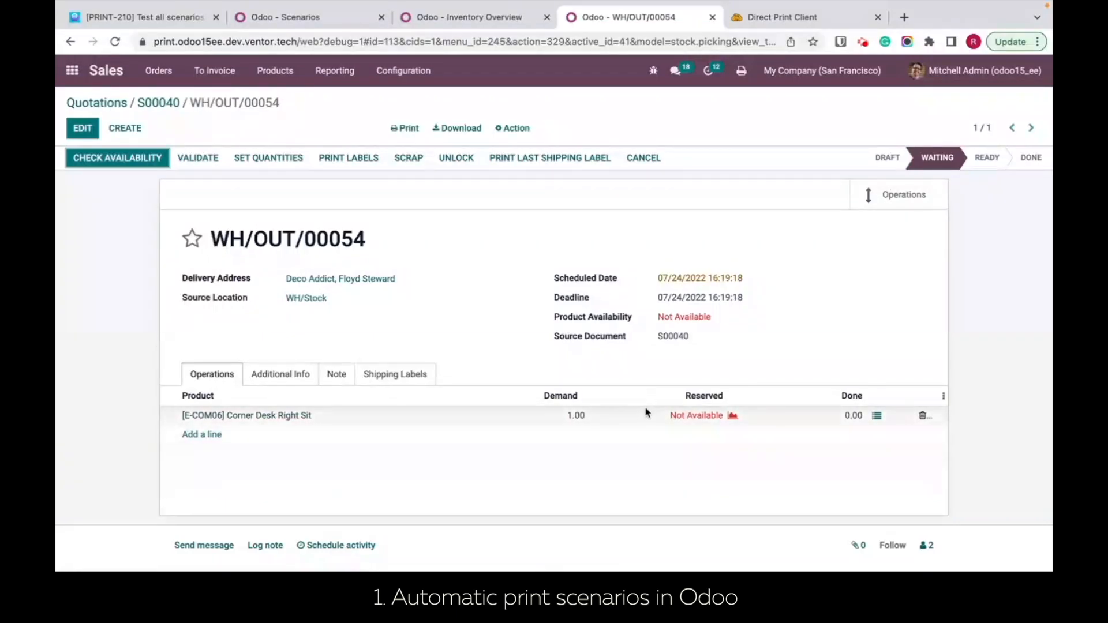
pyautogui.click(157, 103)
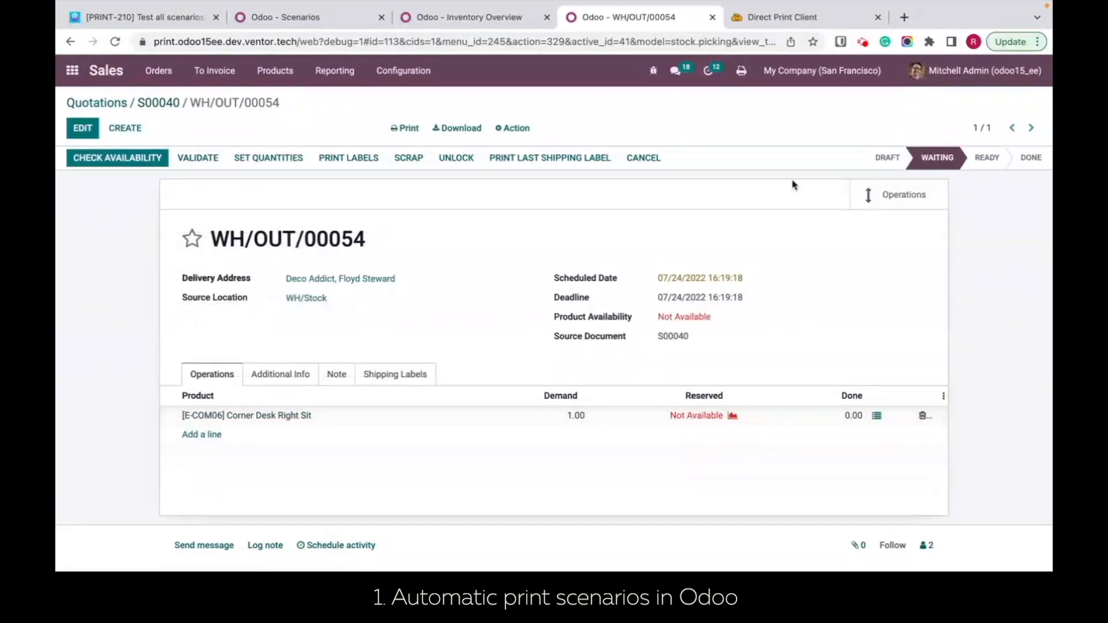
# Step: Duplicate the next sales order in the list, for one [E-COM08] Storage Box, and confirm the copy
pyautogui.click(1032, 128)
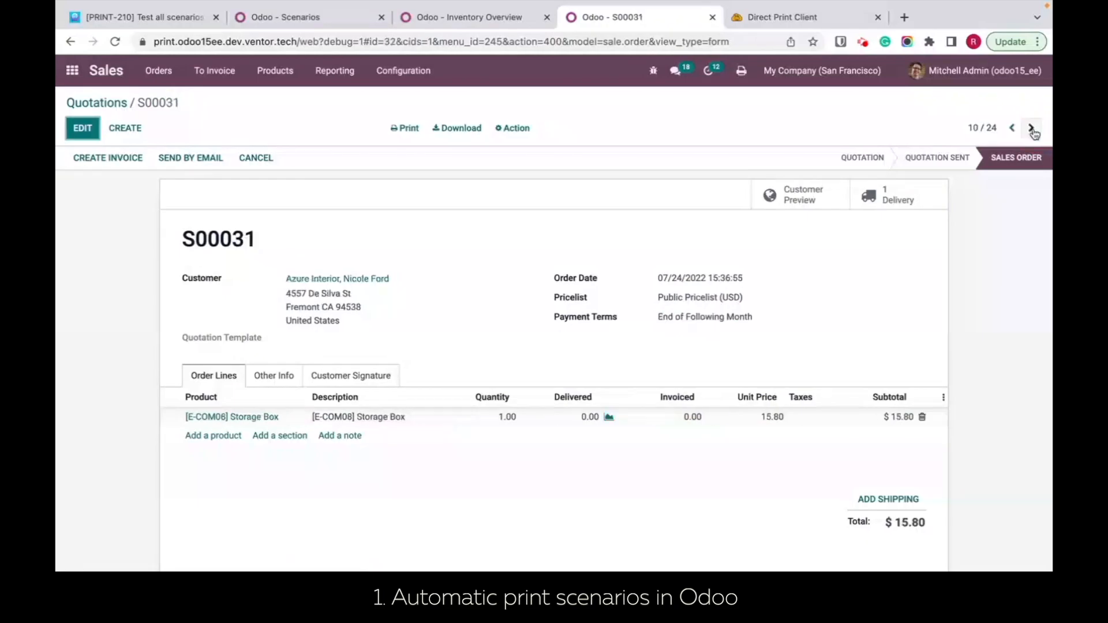
pyautogui.click(501, 132)
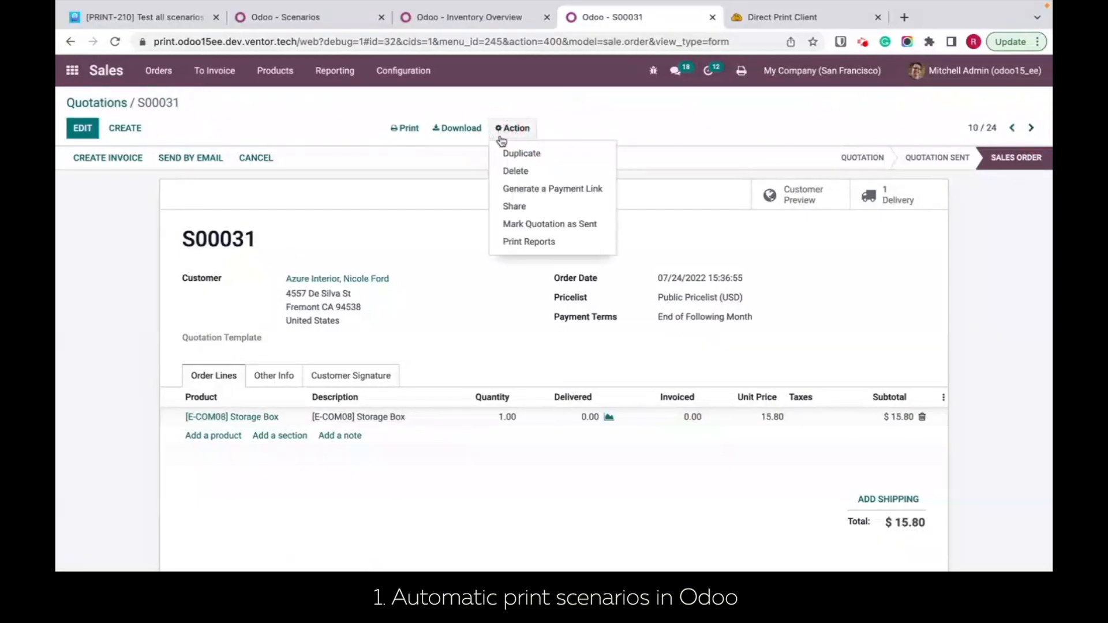
pyautogui.click(525, 153)
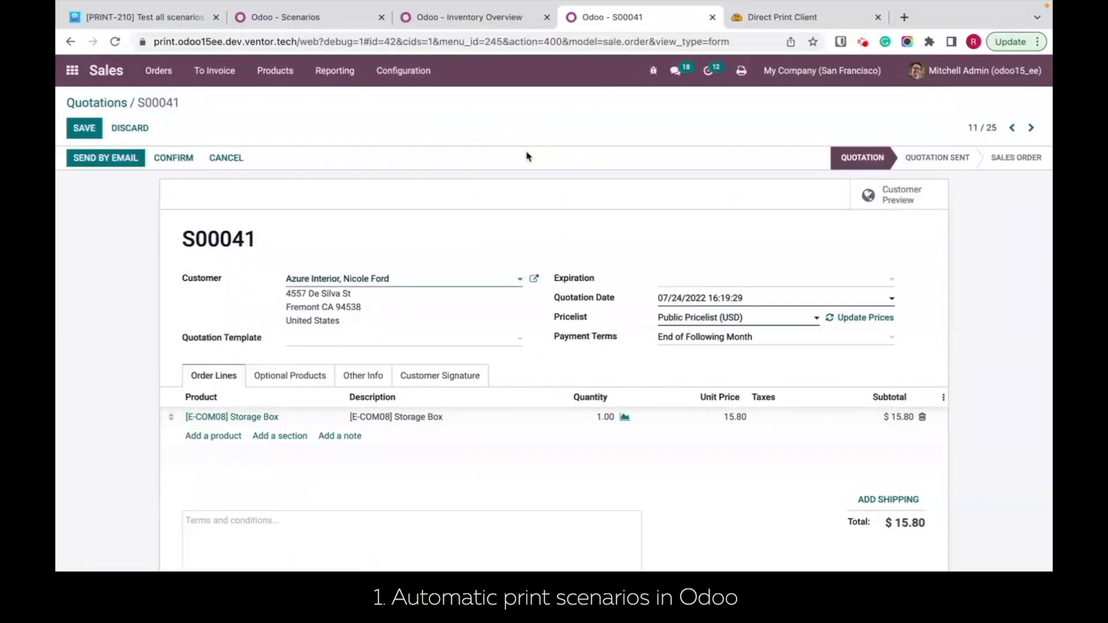
pyautogui.click(171, 162)
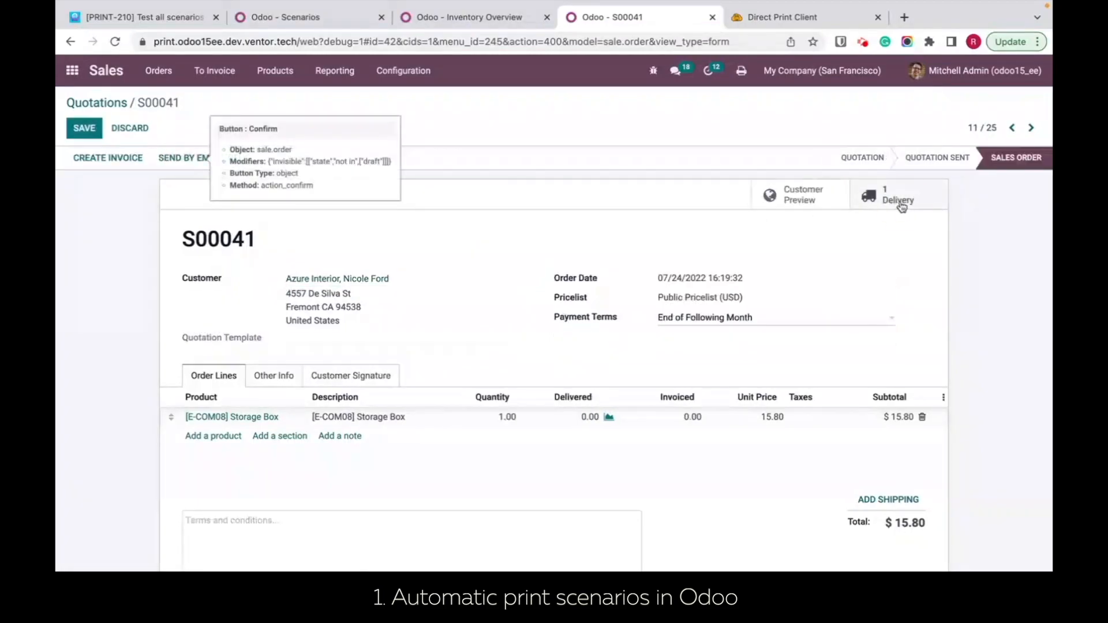
# Step: Open the delivery of the copied Storage Box order and check its print job's printer in the Direct Print history
pyautogui.click(903, 202)
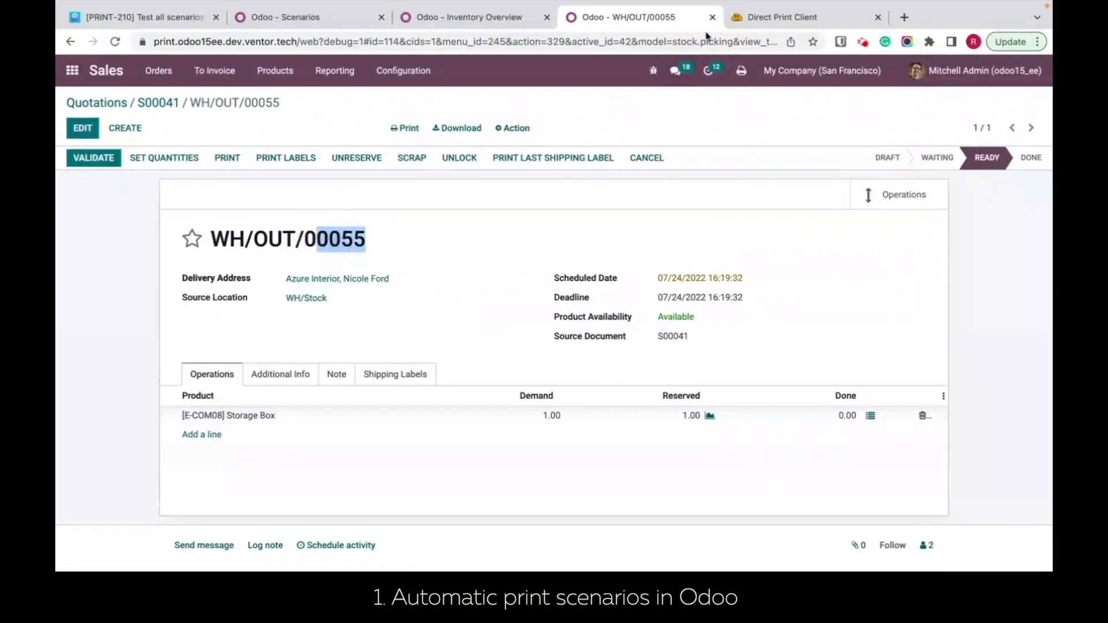
pyautogui.click(748, 19)
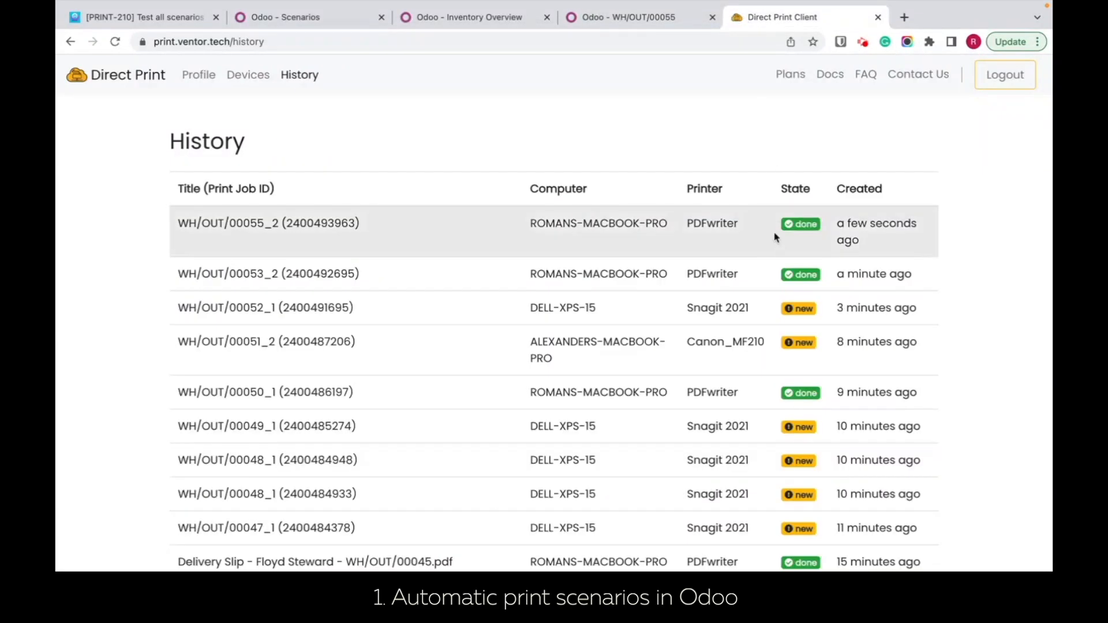
pyautogui.moveTo(749, 223); pyautogui.dragTo(693, 224)
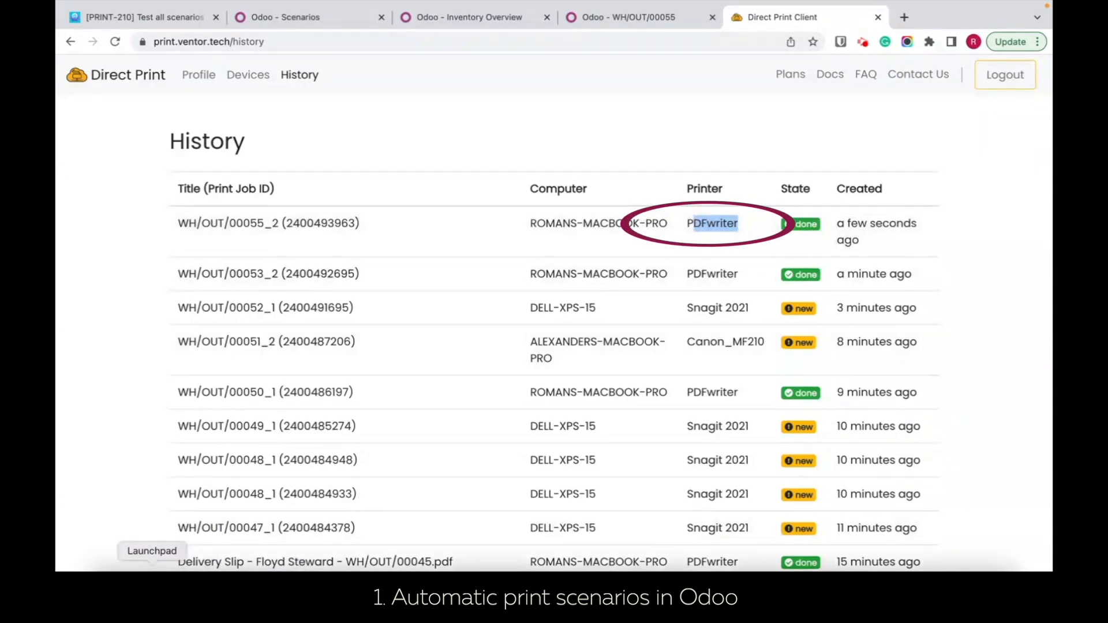
# Step: Switch to Finder, open the job_873 and job_874 PDFs, examine both printed delivery slips and return to the browser
pyautogui.click(111, 568)
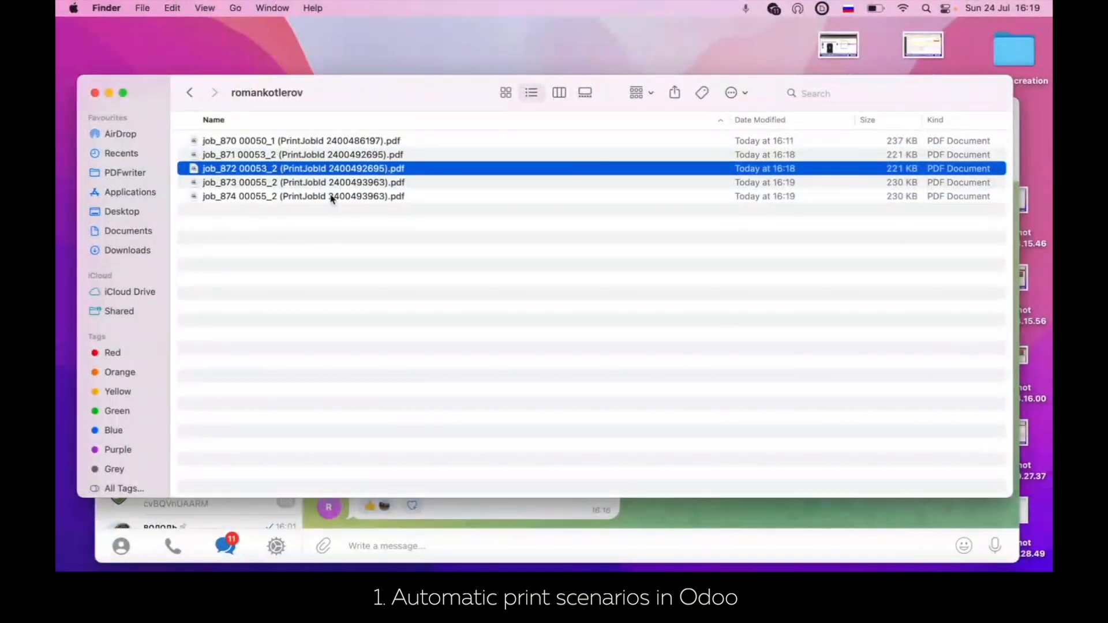
pyautogui.doubleClick(318, 182)
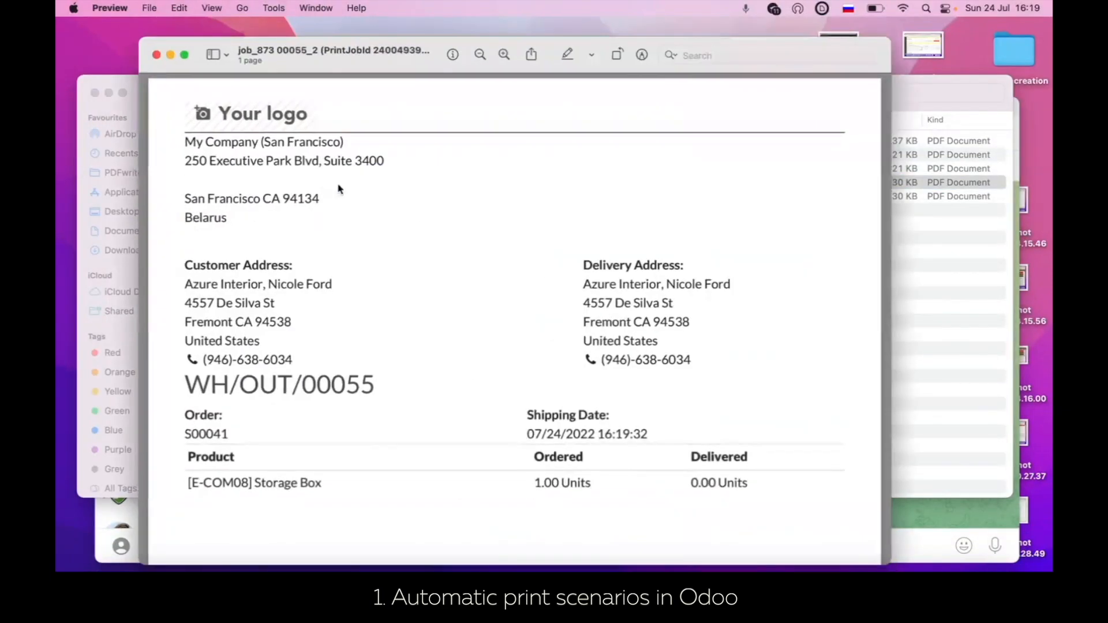
pyautogui.scroll(-10, 450, 240)
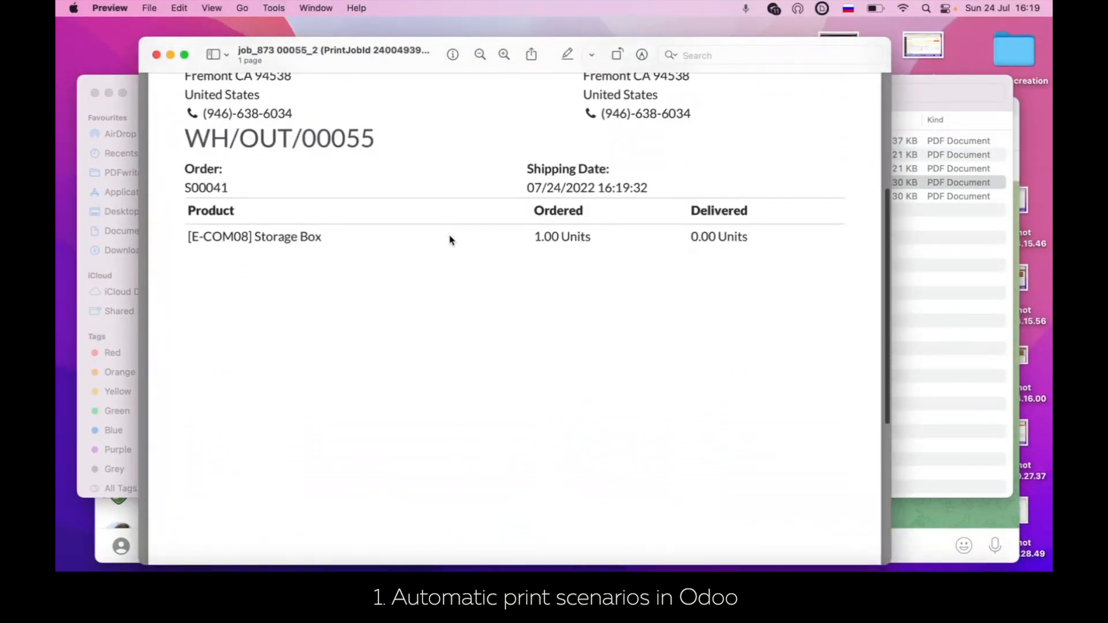
pyautogui.scroll(10, 451, 241)
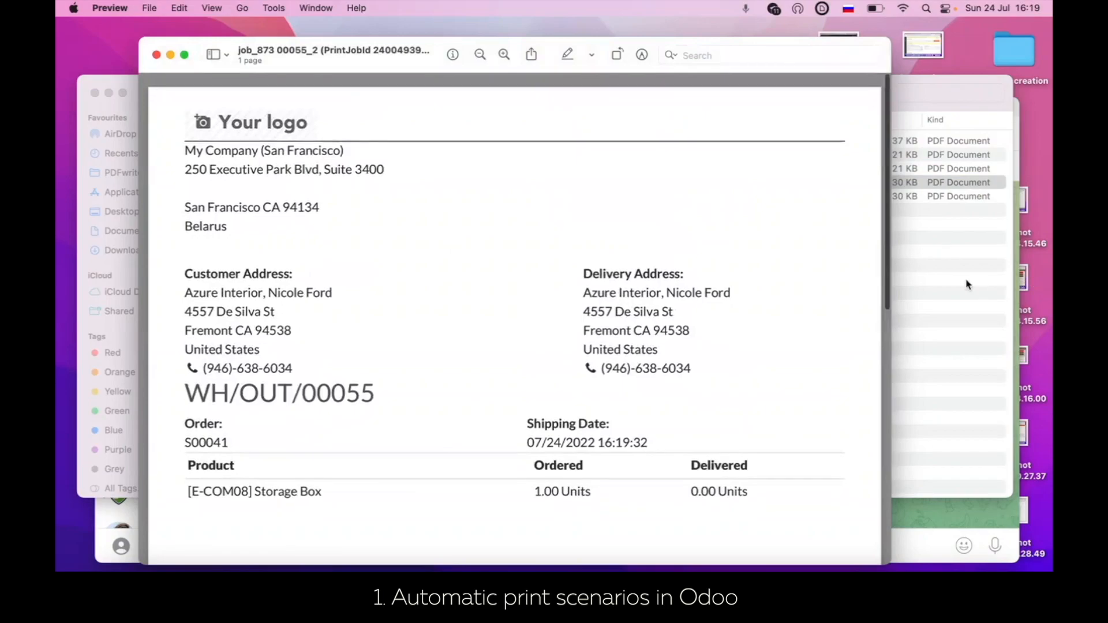
pyautogui.click(979, 286)
pyautogui.click(304, 208)
pyautogui.doubleClick(303, 196)
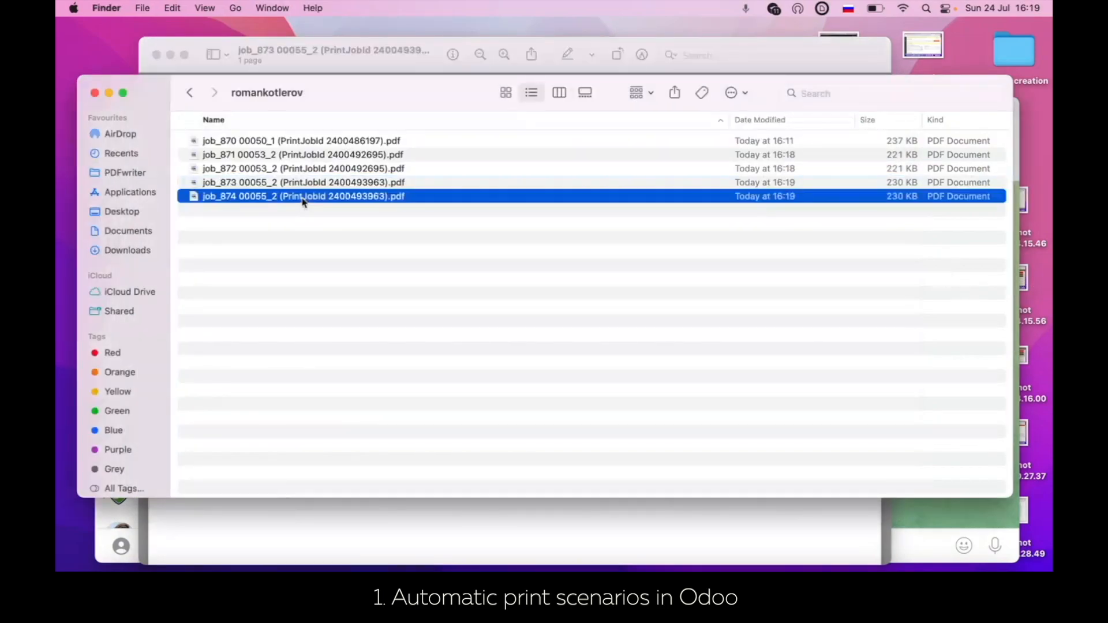
pyautogui.scroll(-5, 557, 421)
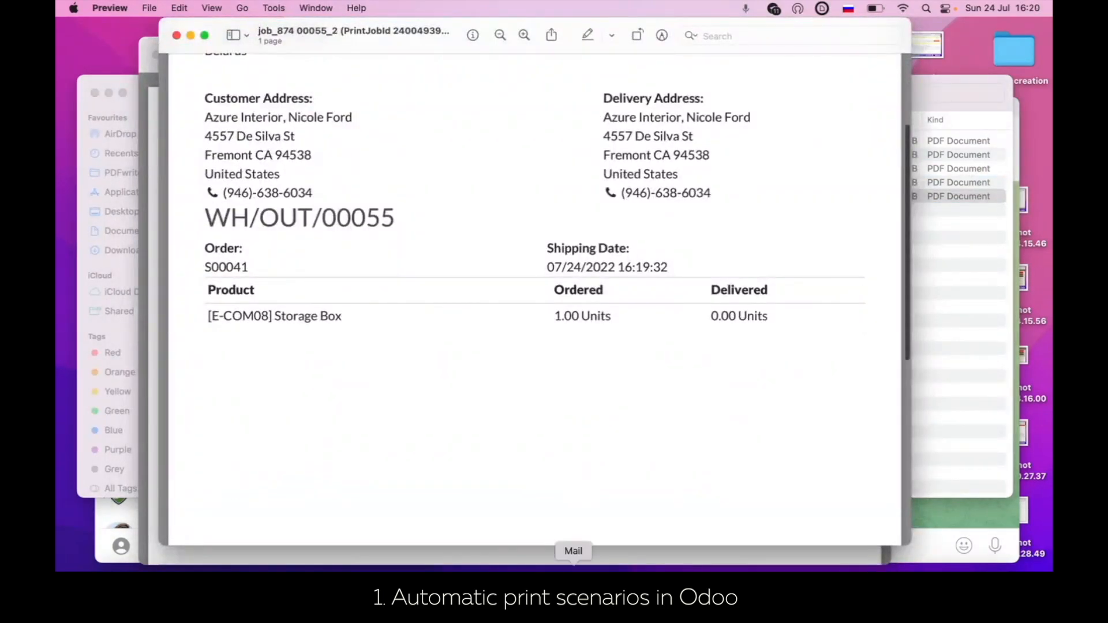
pyautogui.click(475, 563)
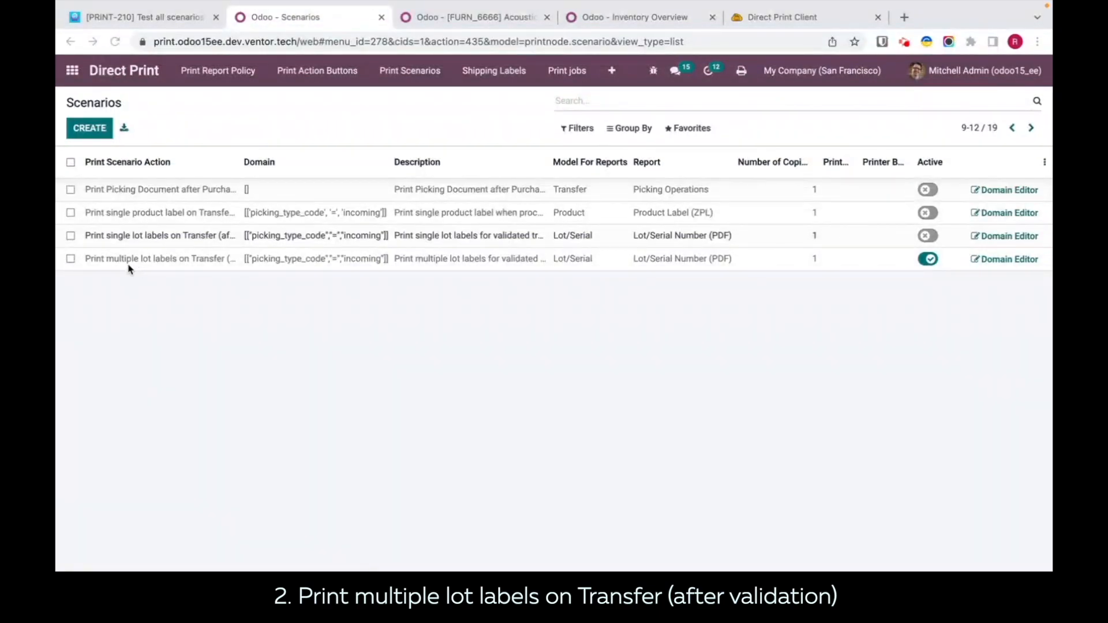
# Step: Examine the "Print multiple lot labels on Transfer (after validation)" scenario and its available report options without changing them
pyautogui.click(159, 263)
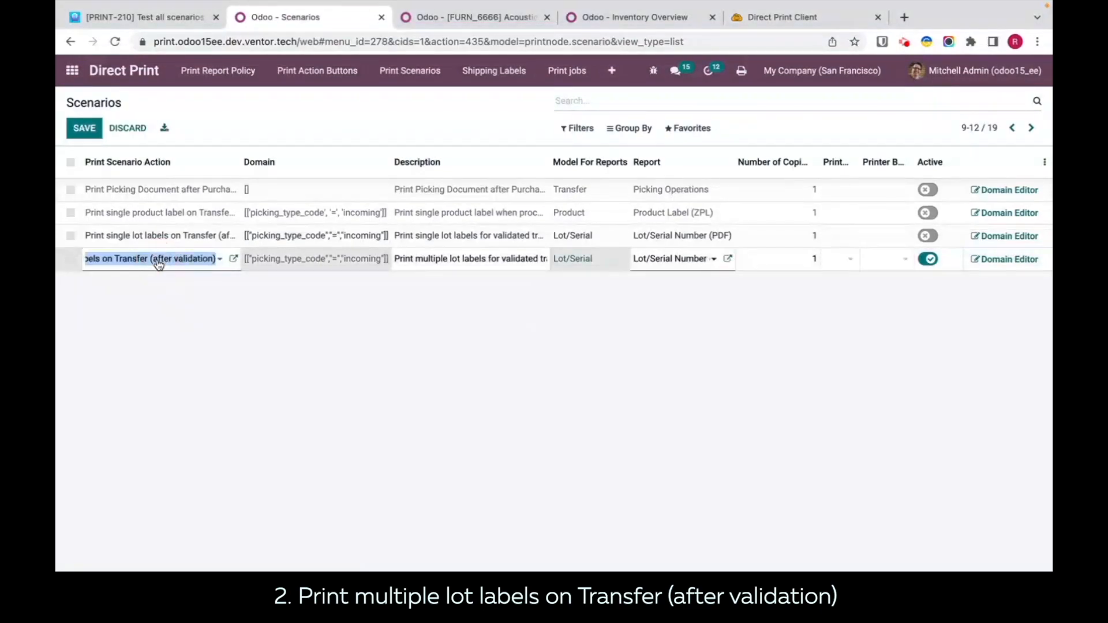
pyautogui.click(363, 318)
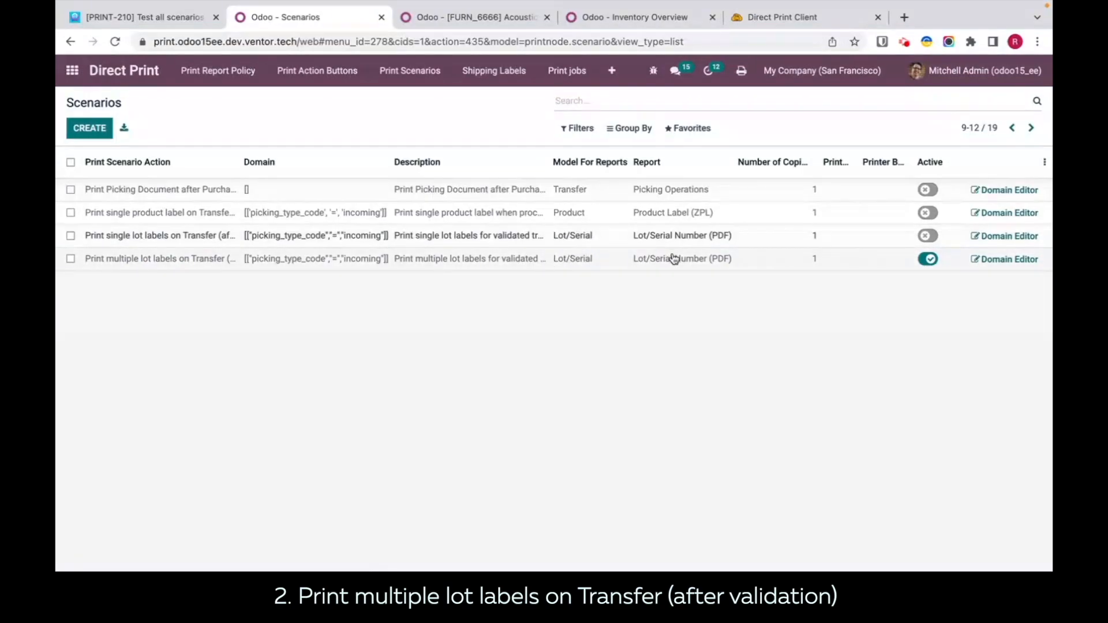
pyautogui.click(702, 261)
pyautogui.click(707, 261)
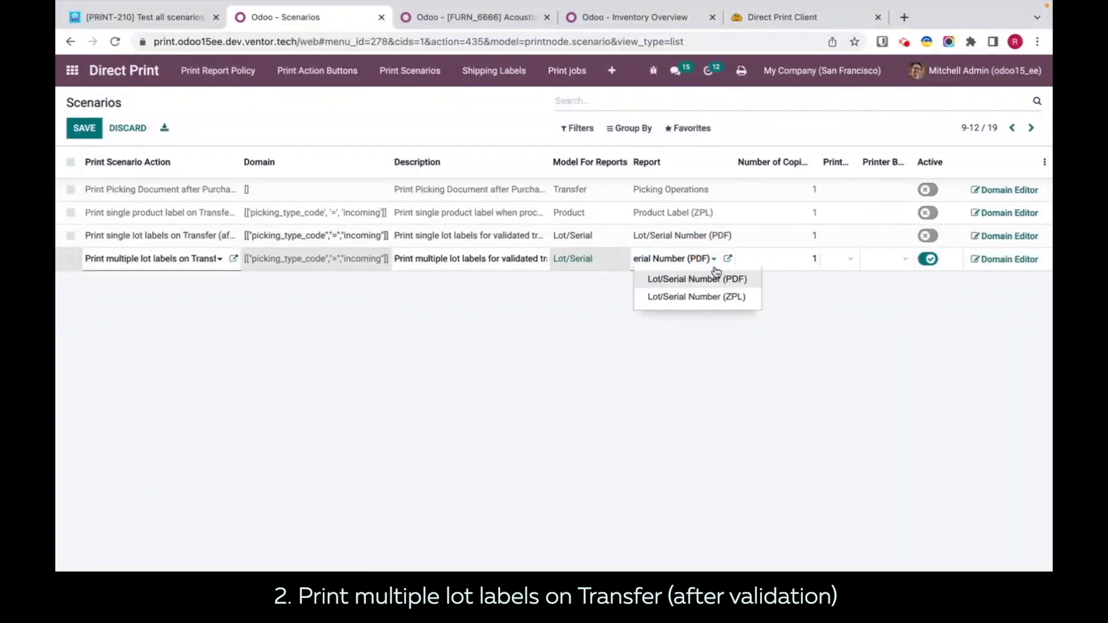
pyautogui.click(781, 390)
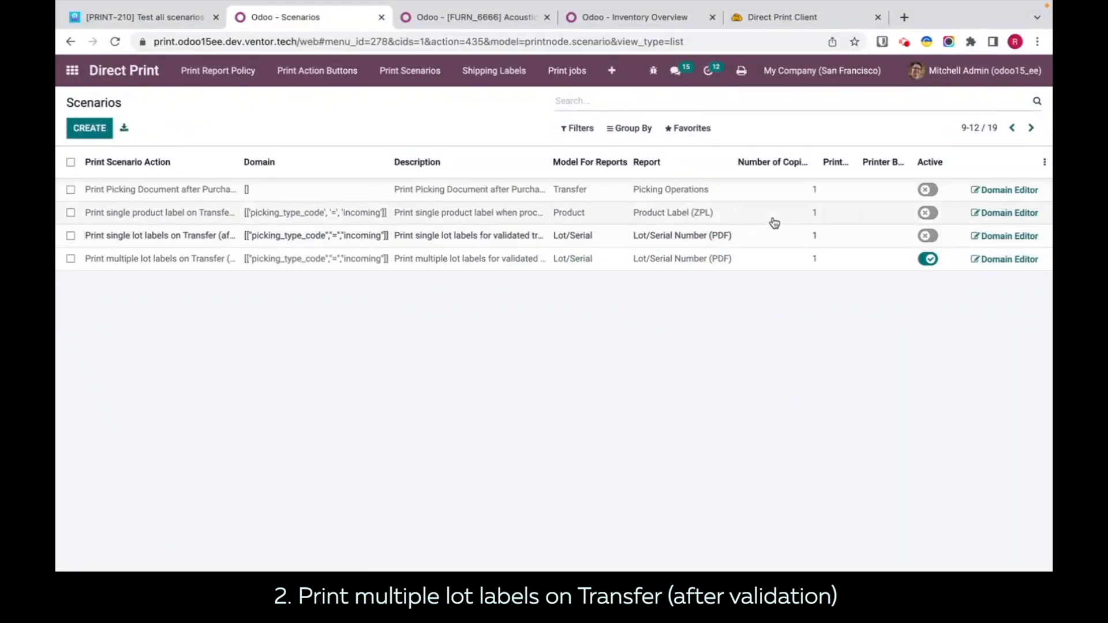
# Step: Set the printer of the multiple lot labels scenario to OneNote (Desktop) (DELL-XPS-15)
pyautogui.click(838, 263)
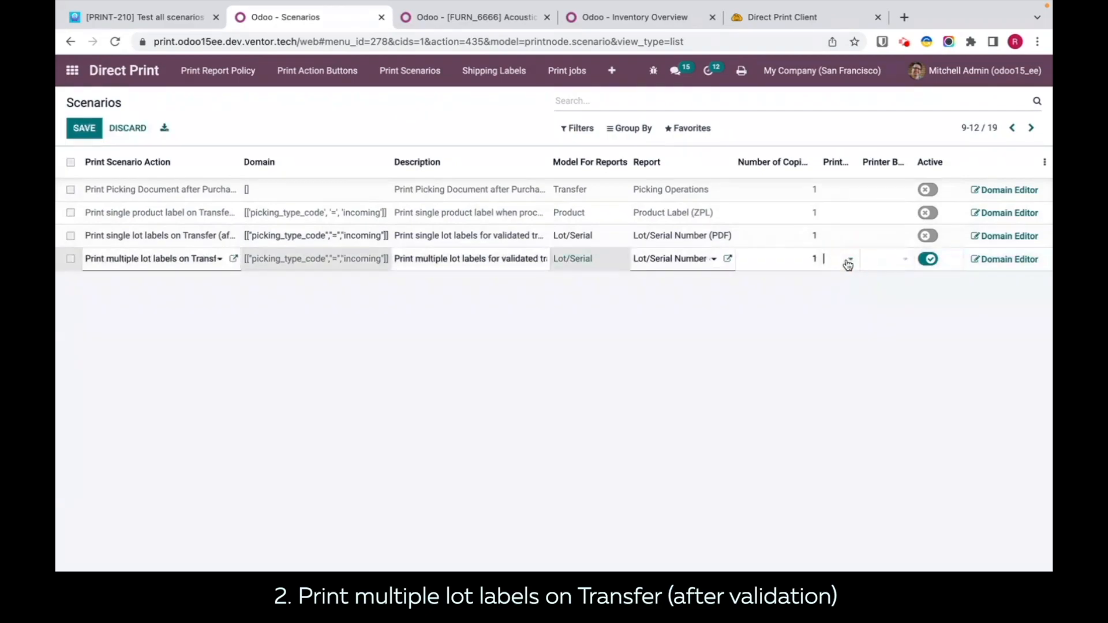
pyautogui.click(848, 260)
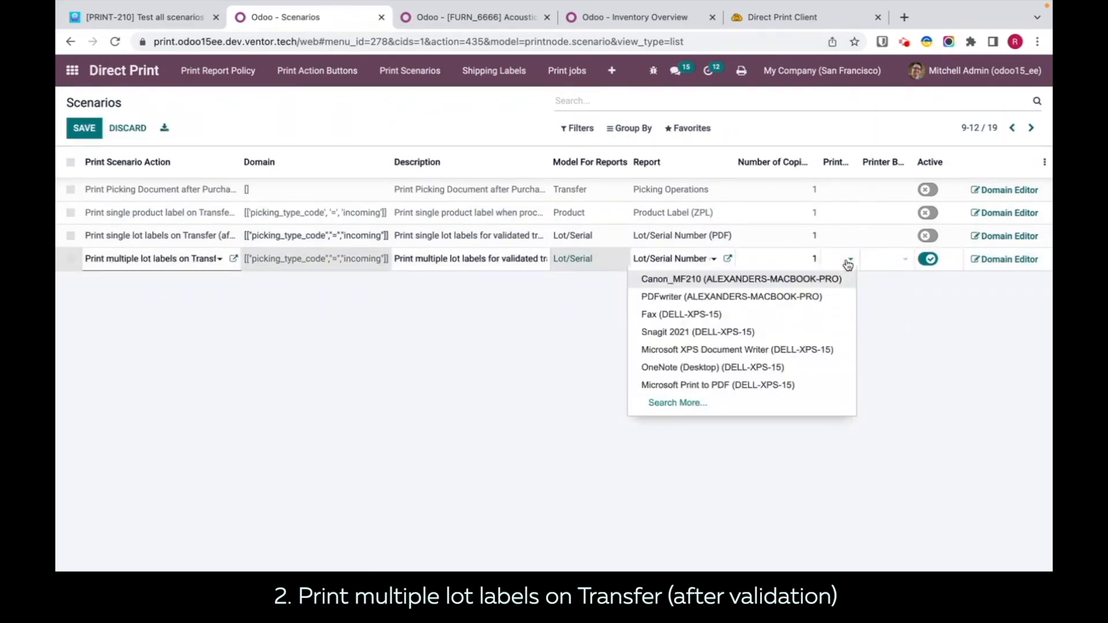
pyautogui.write('ro')
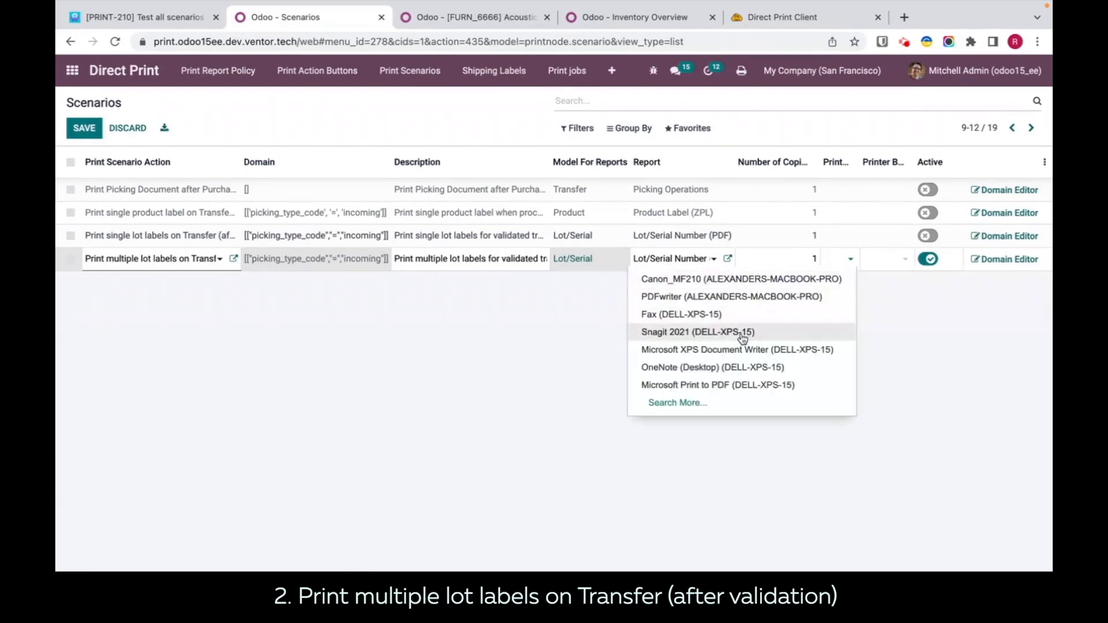
pyautogui.click(721, 368)
pyautogui.click(722, 369)
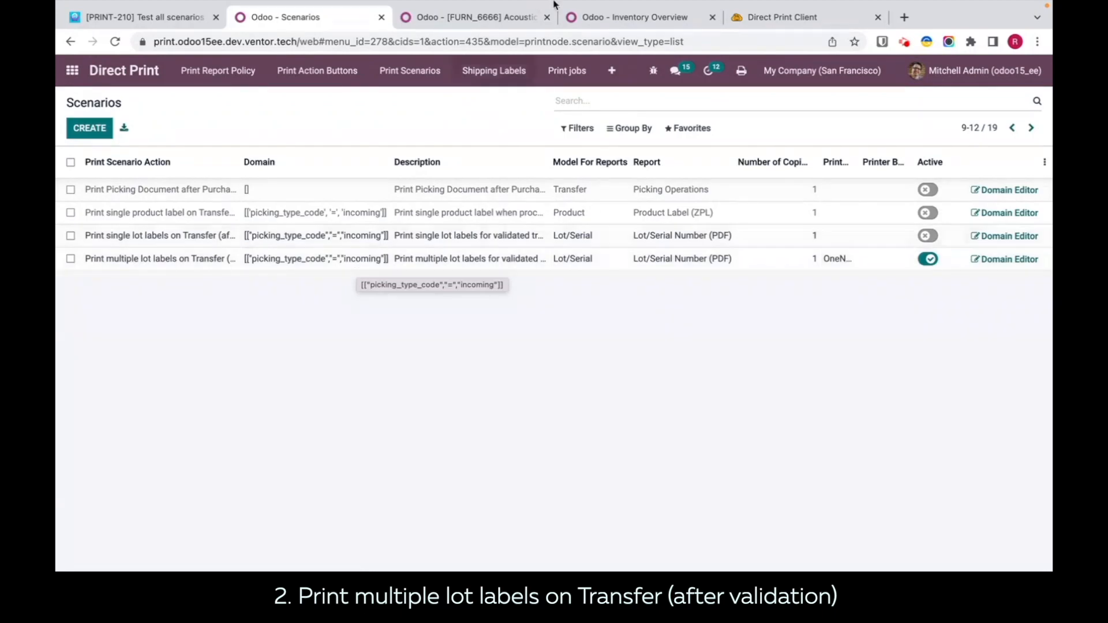
# Step: Open the last ready San Francisco receipt and check the tracking setting of its product, [FURN_6666] Acoustic Bloc Screens
pyautogui.click(635, 17)
pyautogui.click(102, 198)
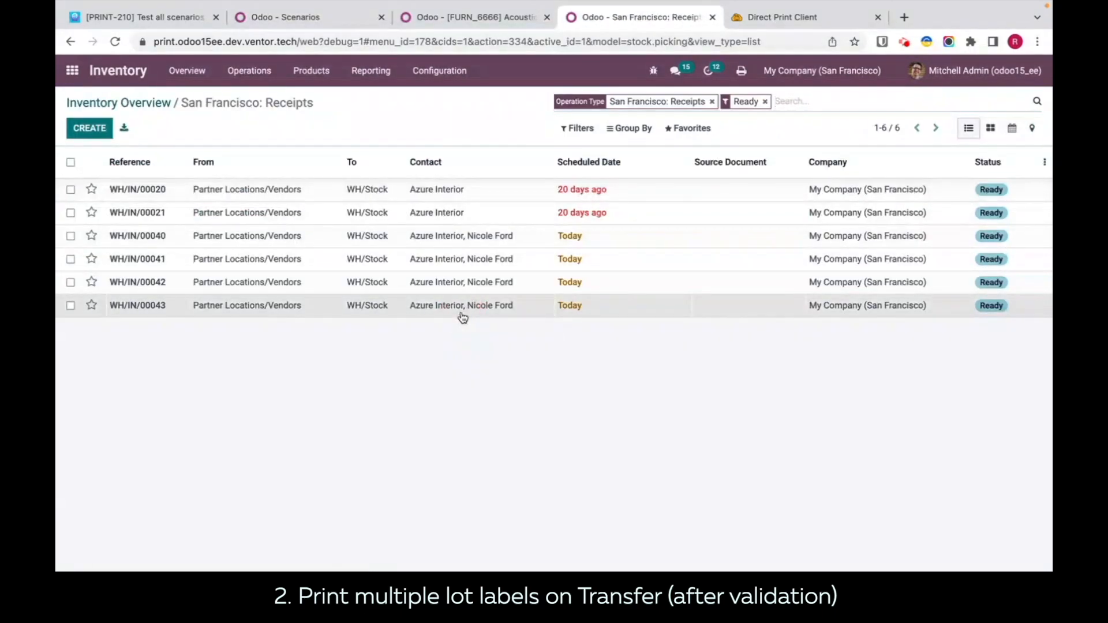
pyautogui.click(460, 313)
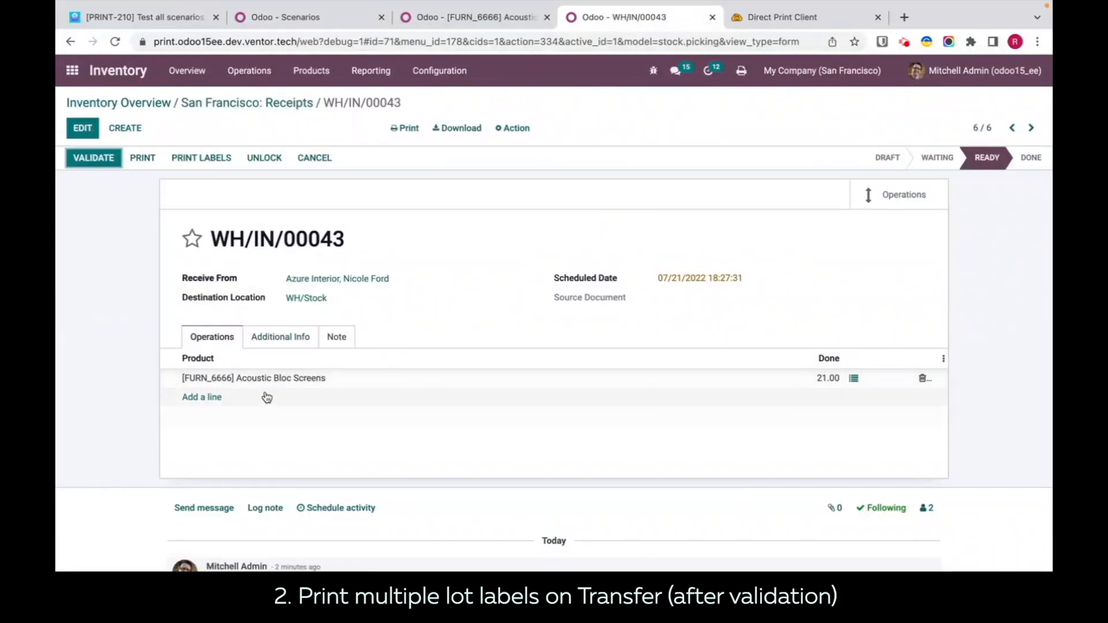
pyautogui.click(441, 13)
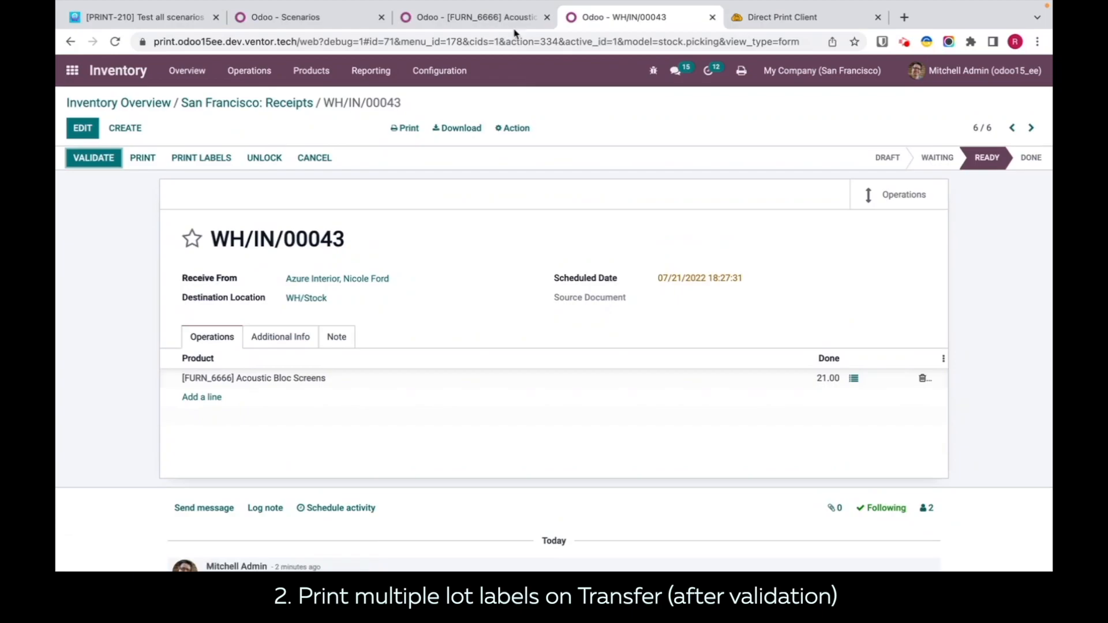
pyautogui.click(490, 16)
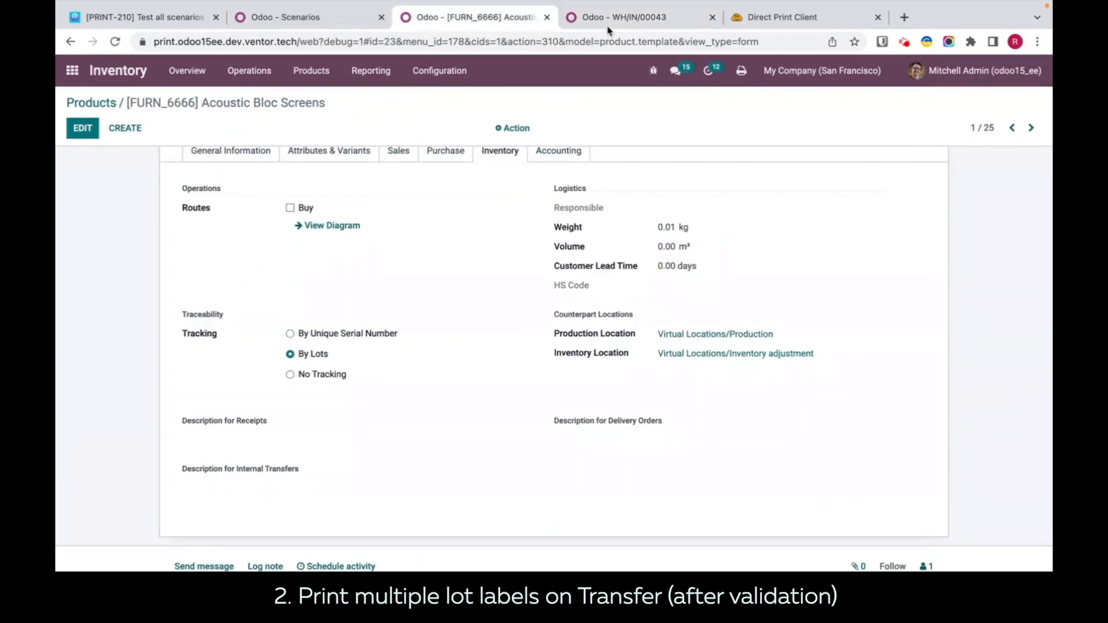
pyautogui.click(585, 19)
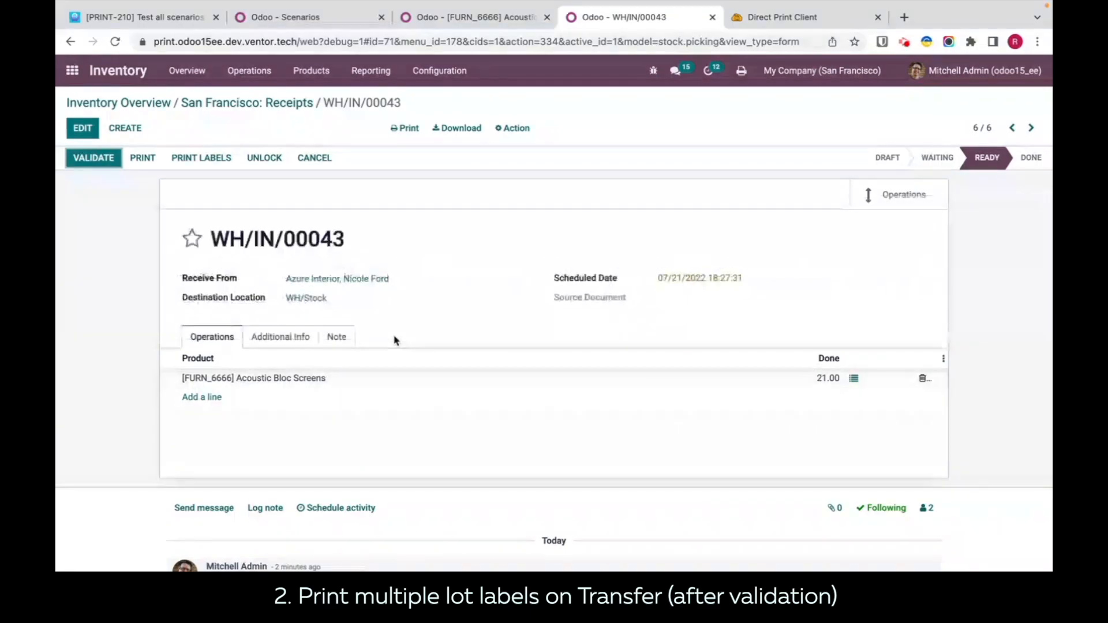
# Step: Validate the Acoustic Bloc Screens receipt and check its print job's printer in the Direct Print history
pyautogui.click(98, 164)
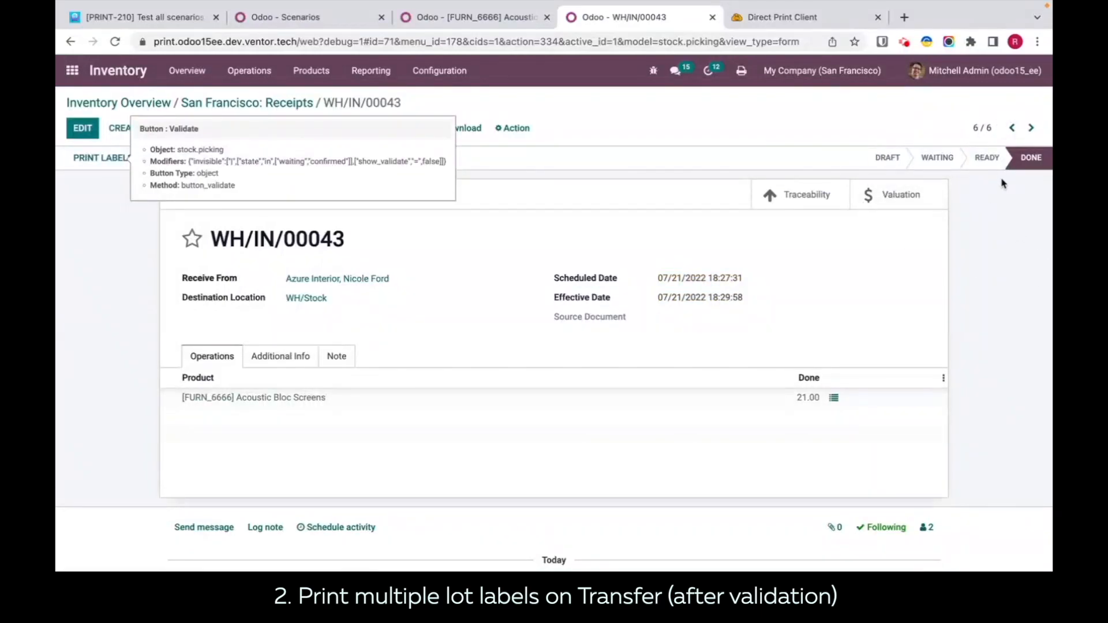
pyautogui.click(749, 21)
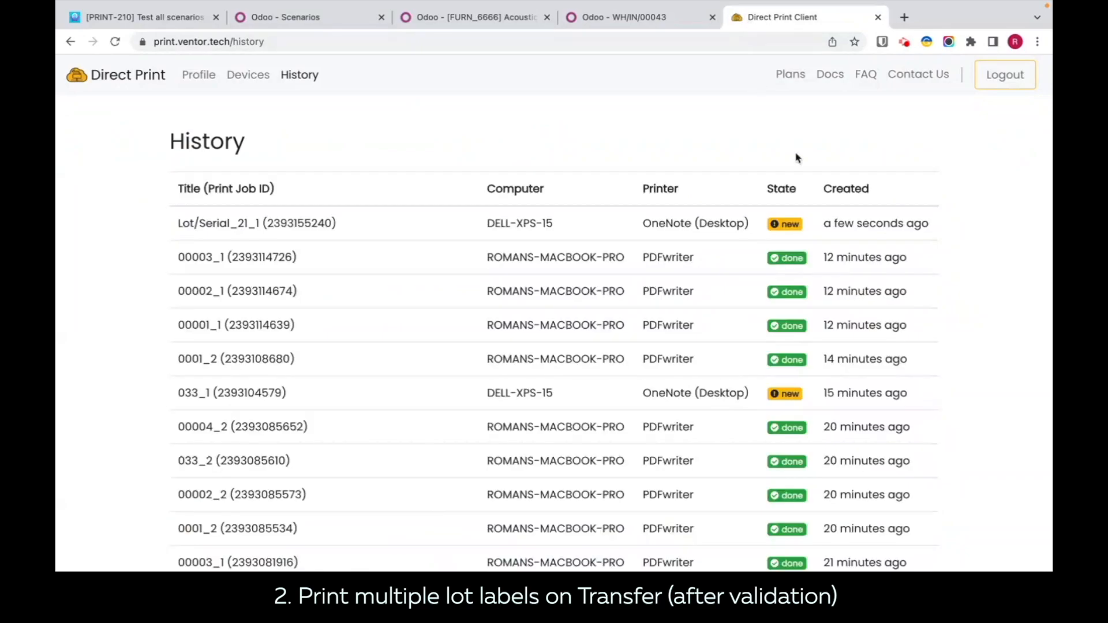
pyautogui.moveTo(647, 222); pyautogui.dragTo(730, 224)
# Step: Clear the printer from the multiple lot labels scenario
pyautogui.click(276, 25)
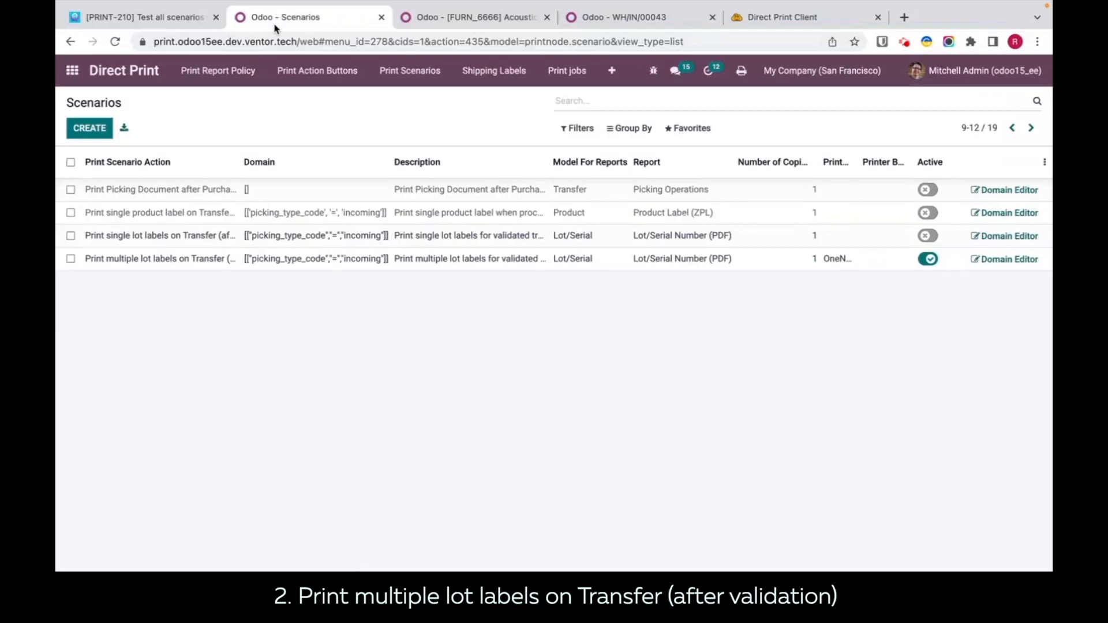
pyautogui.click(836, 258)
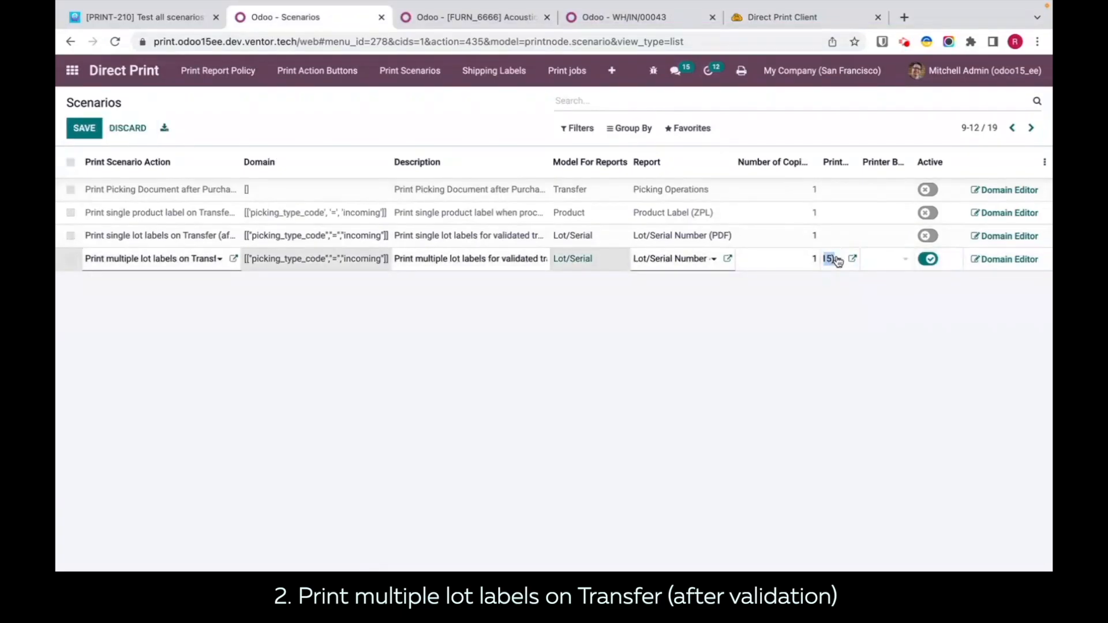
pyautogui.click(832, 258)
pyautogui.click(924, 378)
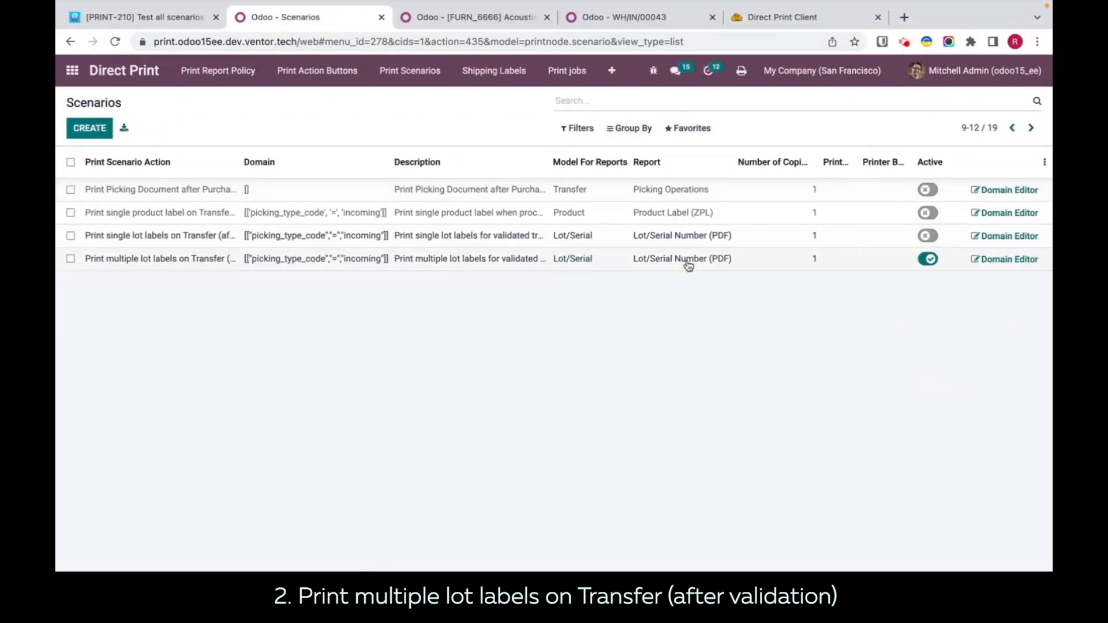
# Step: Examine the Default Workstation Printer in the user's Direct Print preferences and close them without changes
pyautogui.click(612, 52)
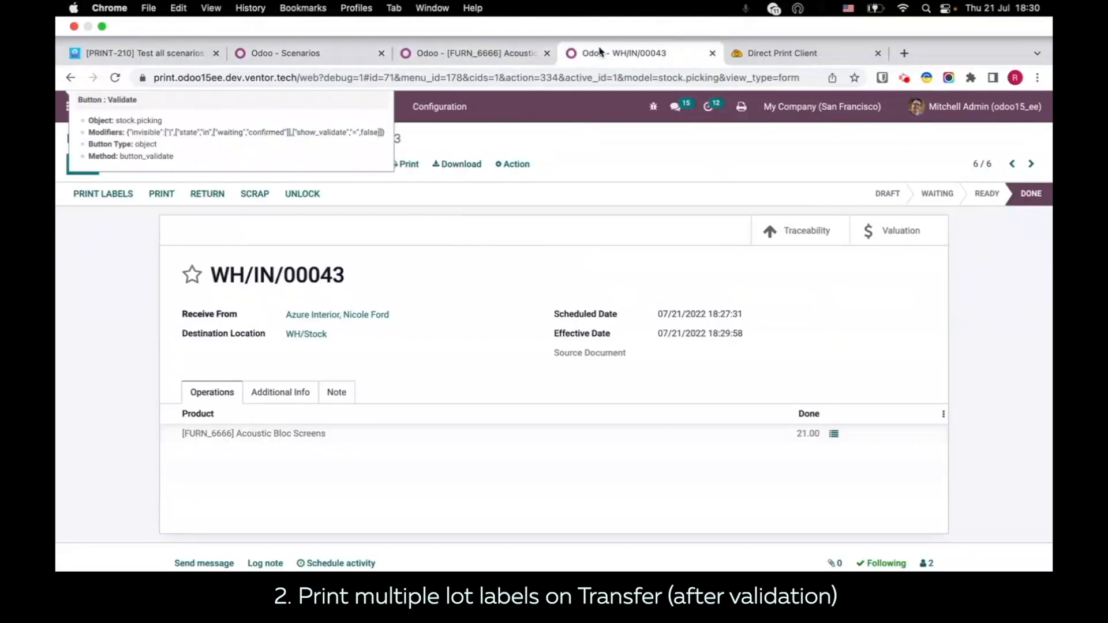
pyautogui.click(950, 72)
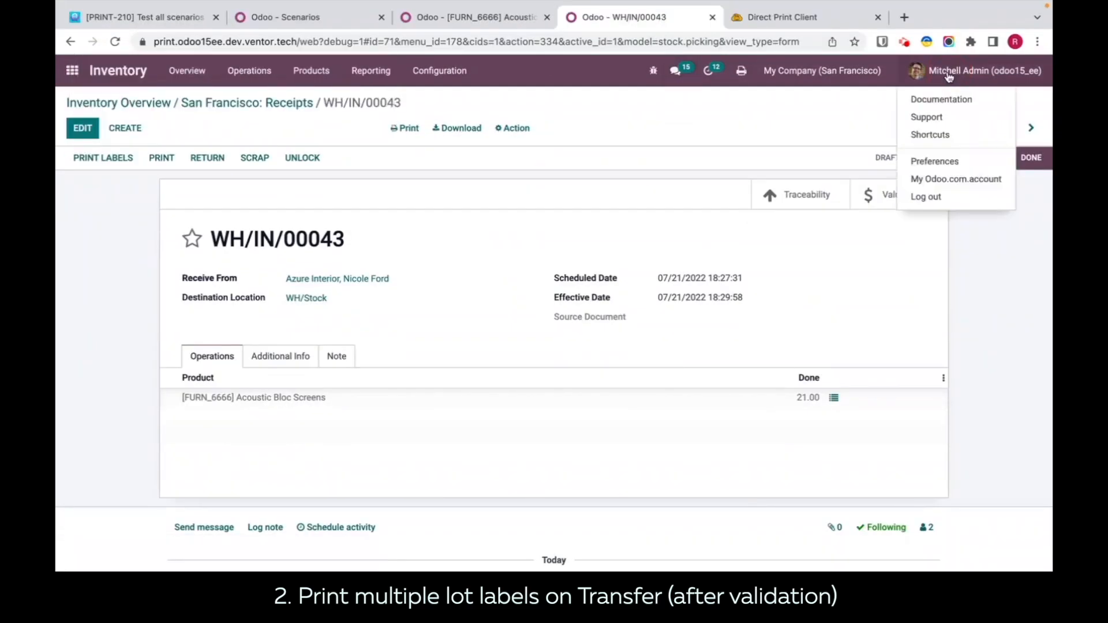
pyautogui.click(931, 161)
pyautogui.click(408, 201)
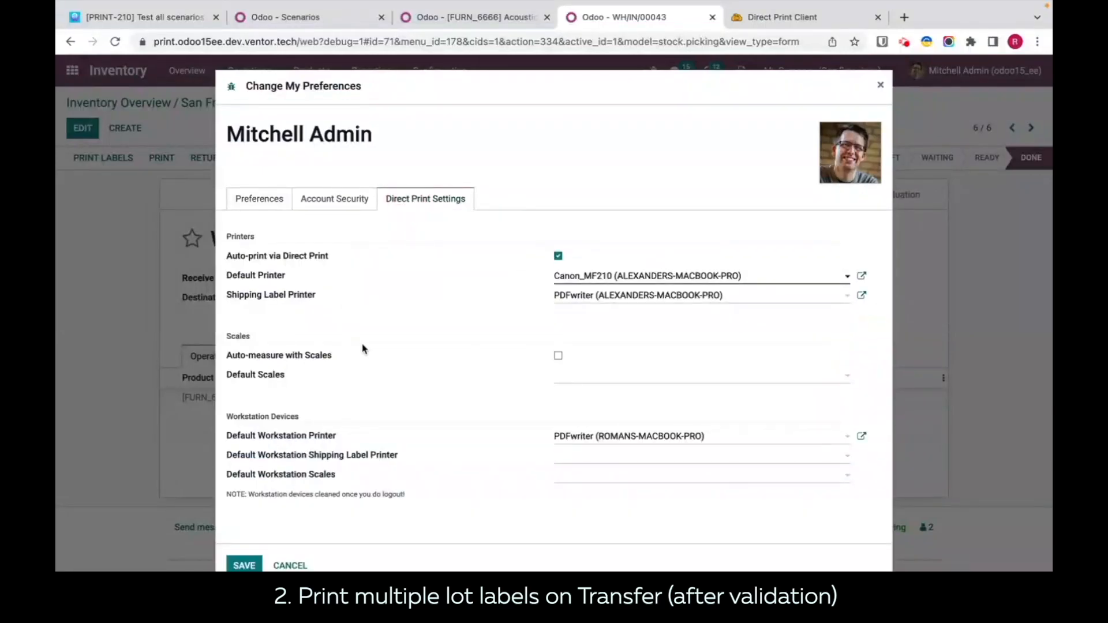
pyautogui.moveTo(341, 438); pyautogui.dragTo(230, 437)
pyautogui.click(326, 438)
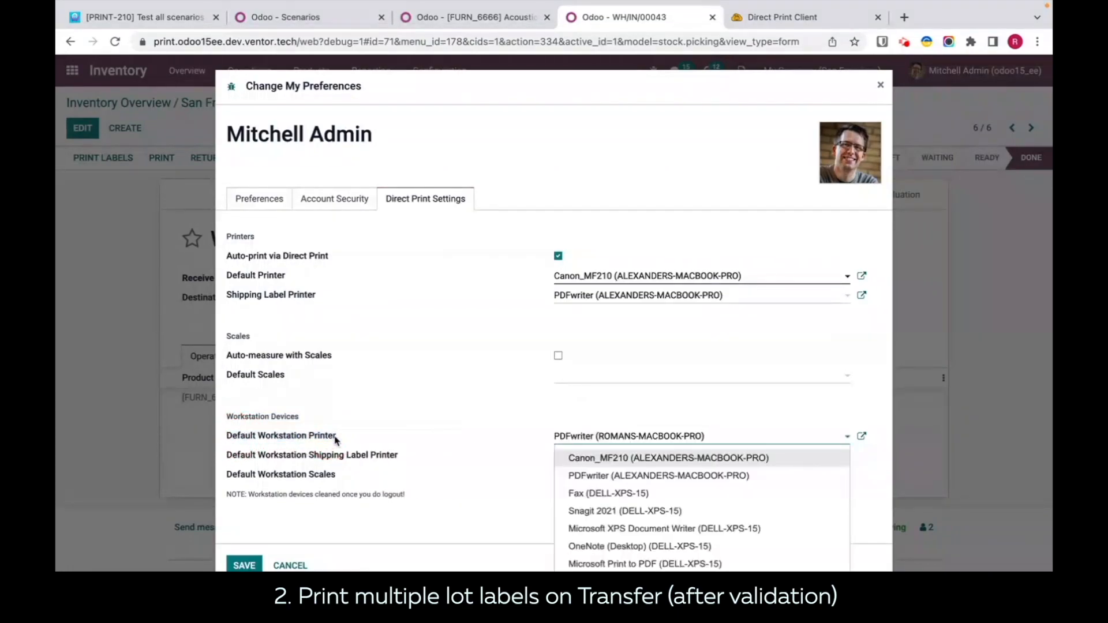
pyautogui.click(545, 430)
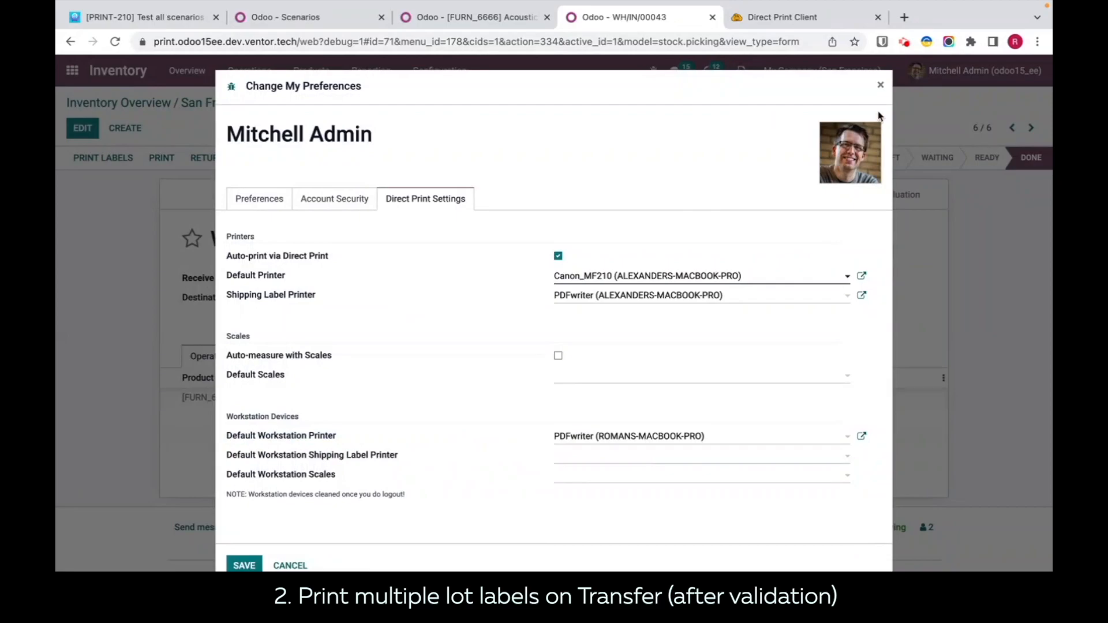
pyautogui.click(880, 86)
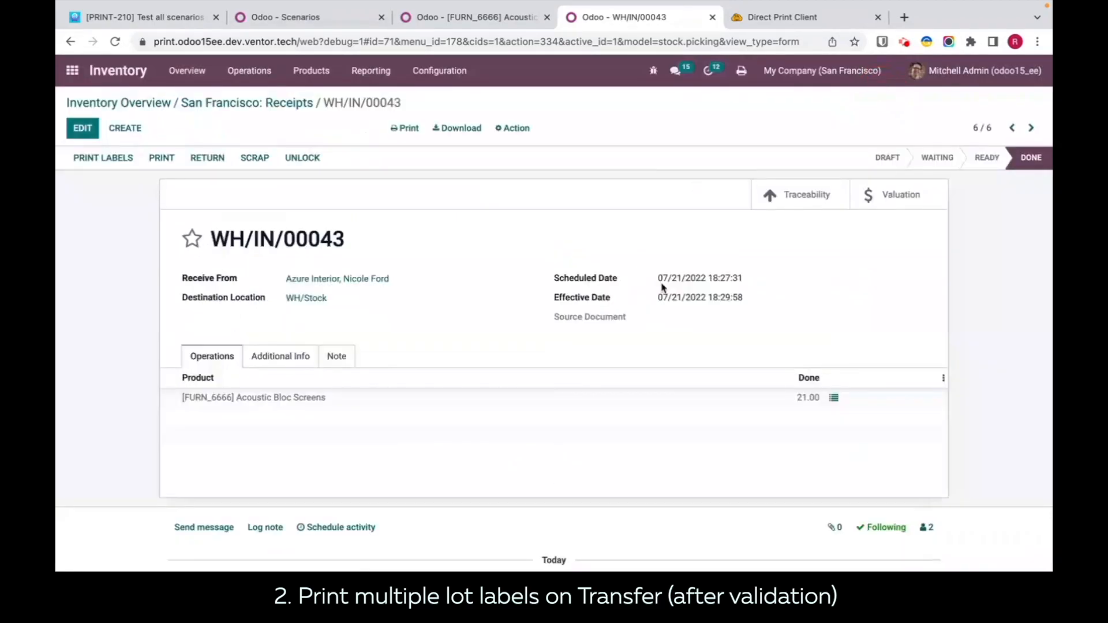
# Step: Open the last receipt in the ready receipts list and examine the lot numbers in its Acoustic Bloc Screens detailed operations
pyautogui.click(235, 104)
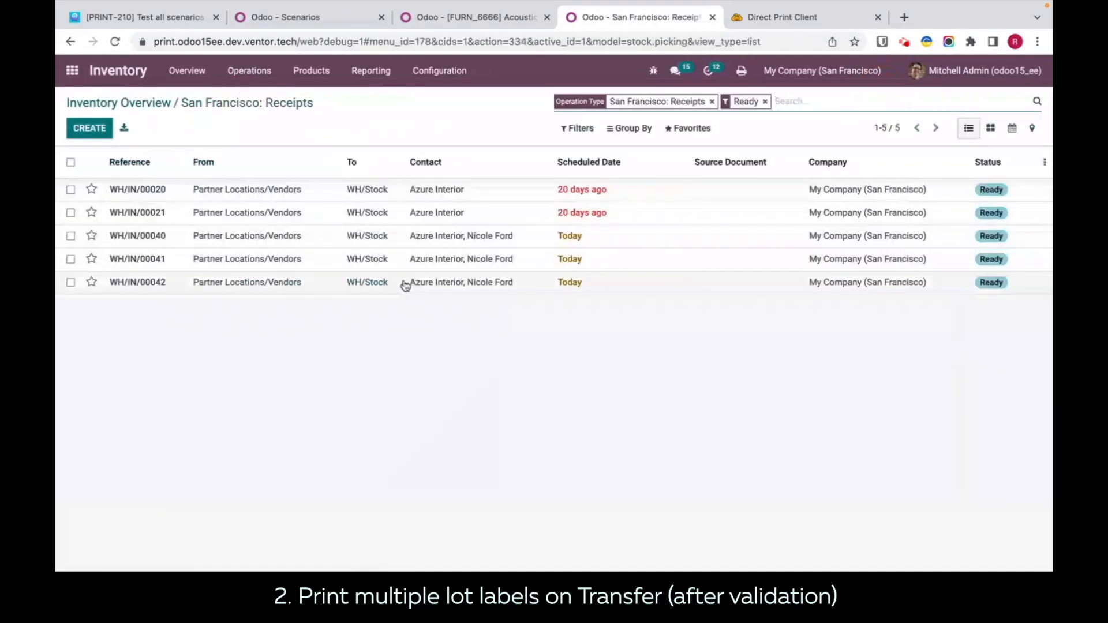
pyautogui.click(407, 283)
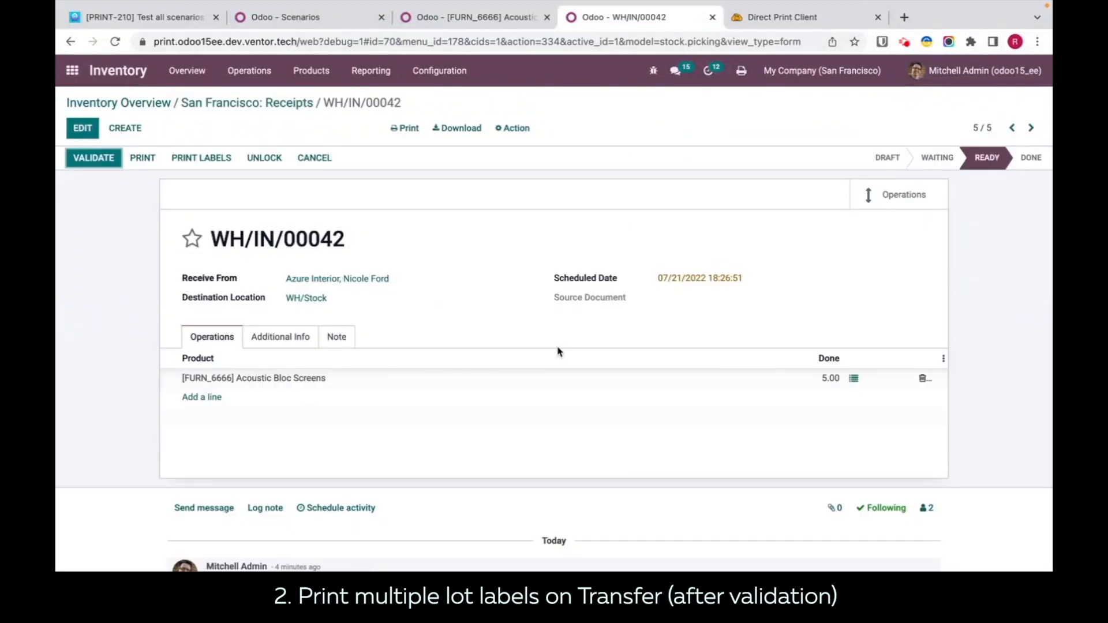
pyautogui.click(854, 378)
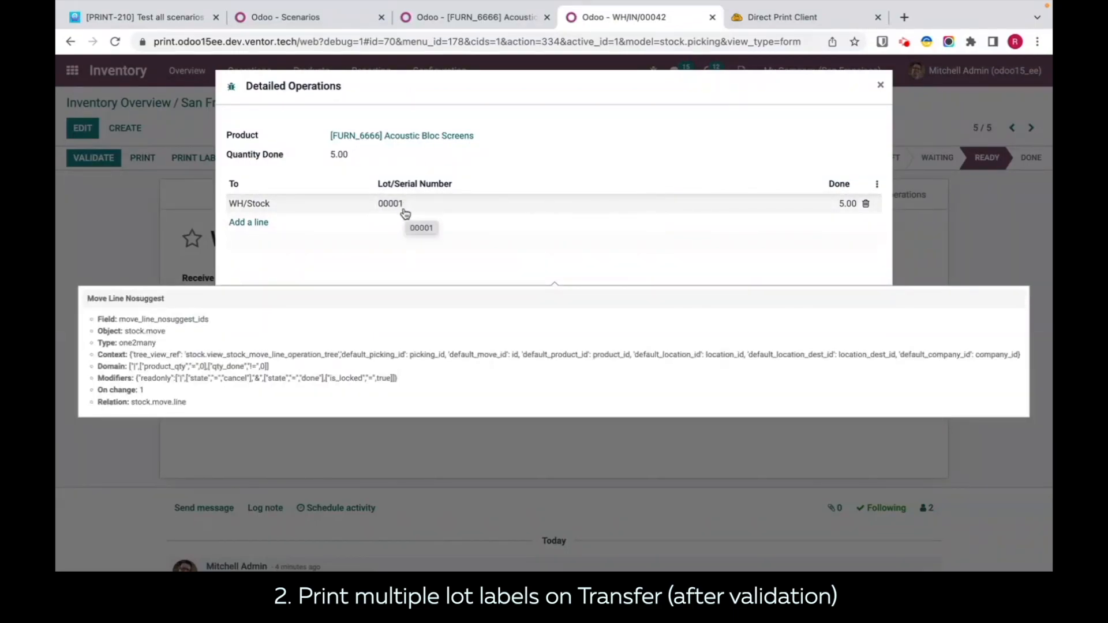
pyautogui.click(254, 318)
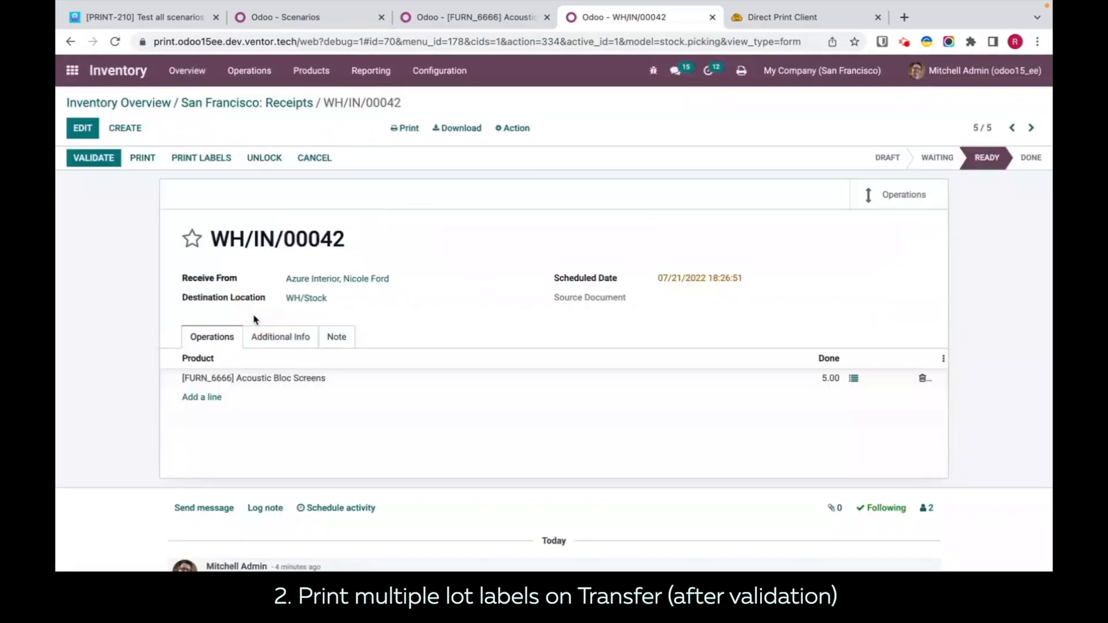
# Step: Validate the open Acoustic Bloc Screens receipt and check the printer of its lot label job in the Direct Print history
pyautogui.click(83, 160)
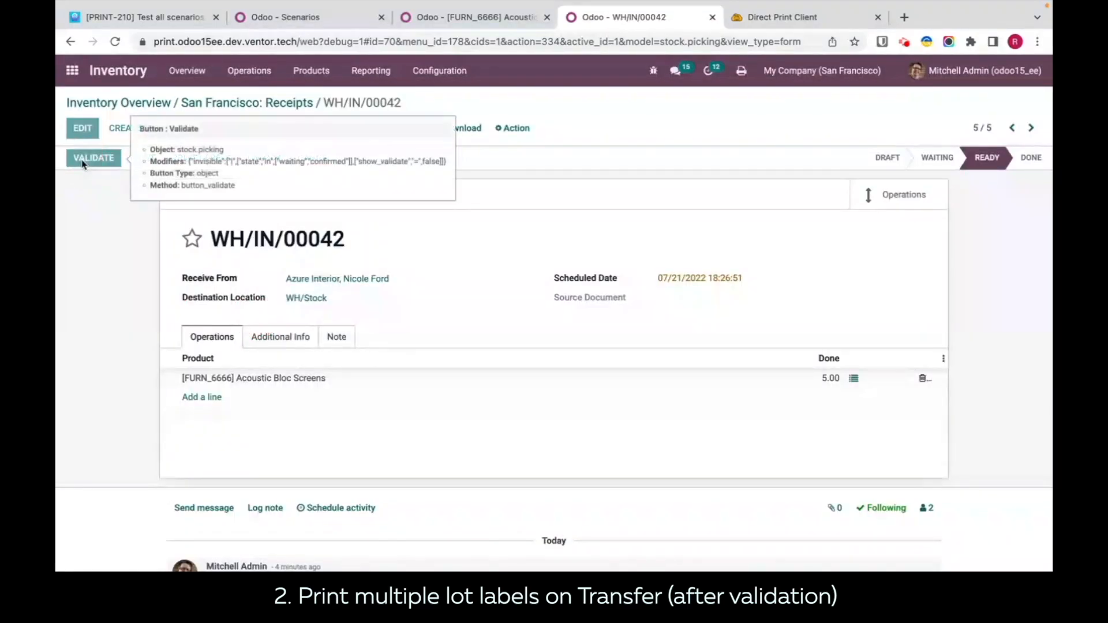
pyautogui.click(767, 17)
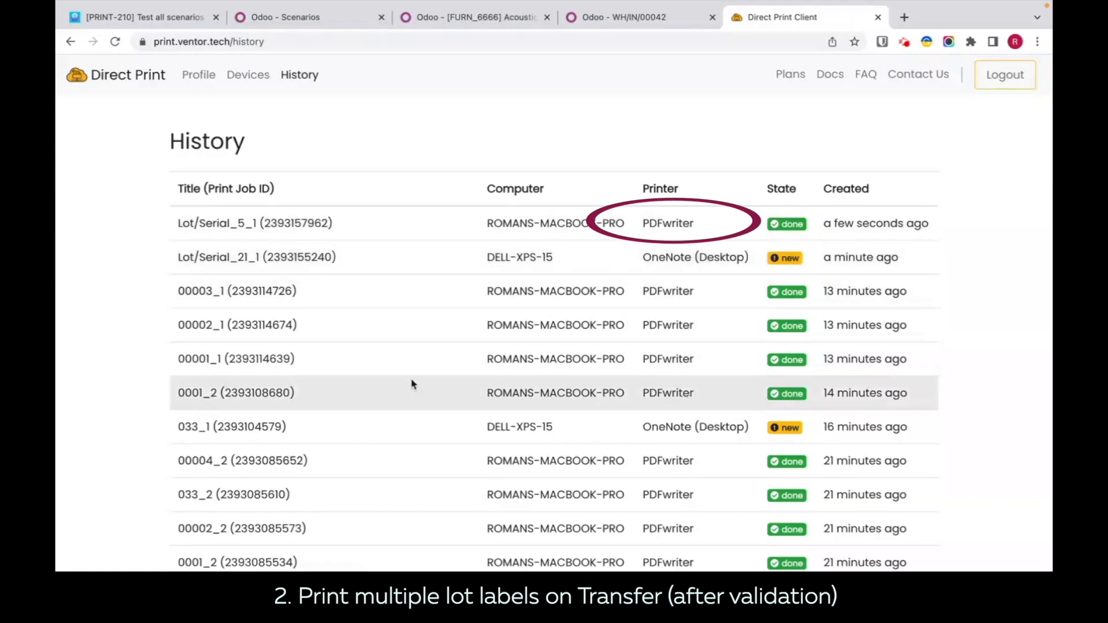
# Step: Switch to Finder, open the printed lot labels PDF, examine the lot numbers on all its labels, and close it
pyautogui.click(116, 567)
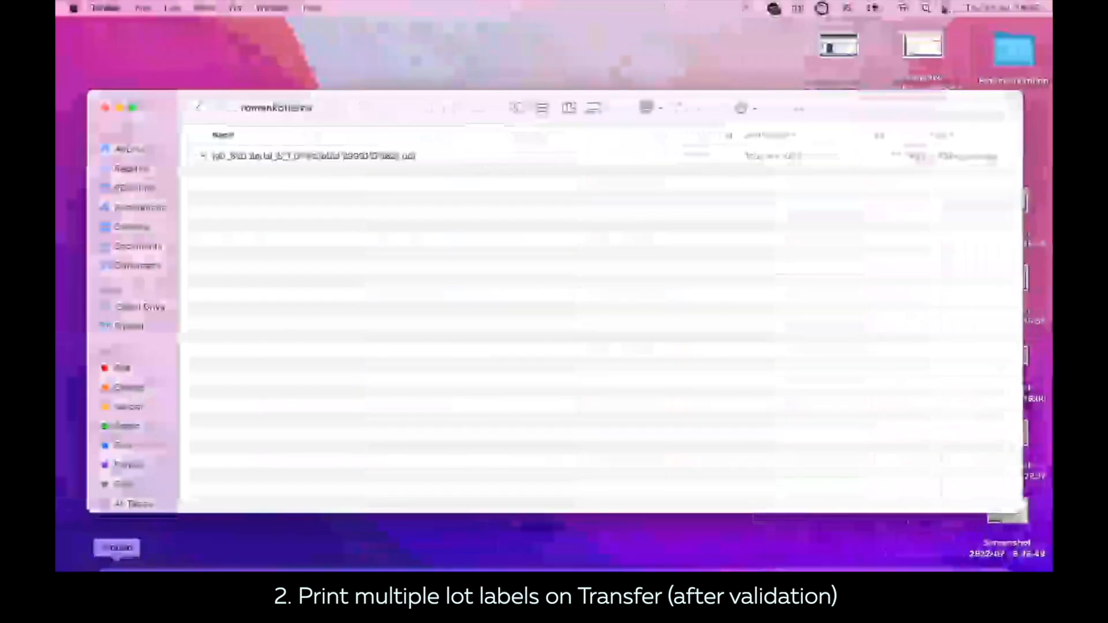
pyautogui.doubleClick(347, 154)
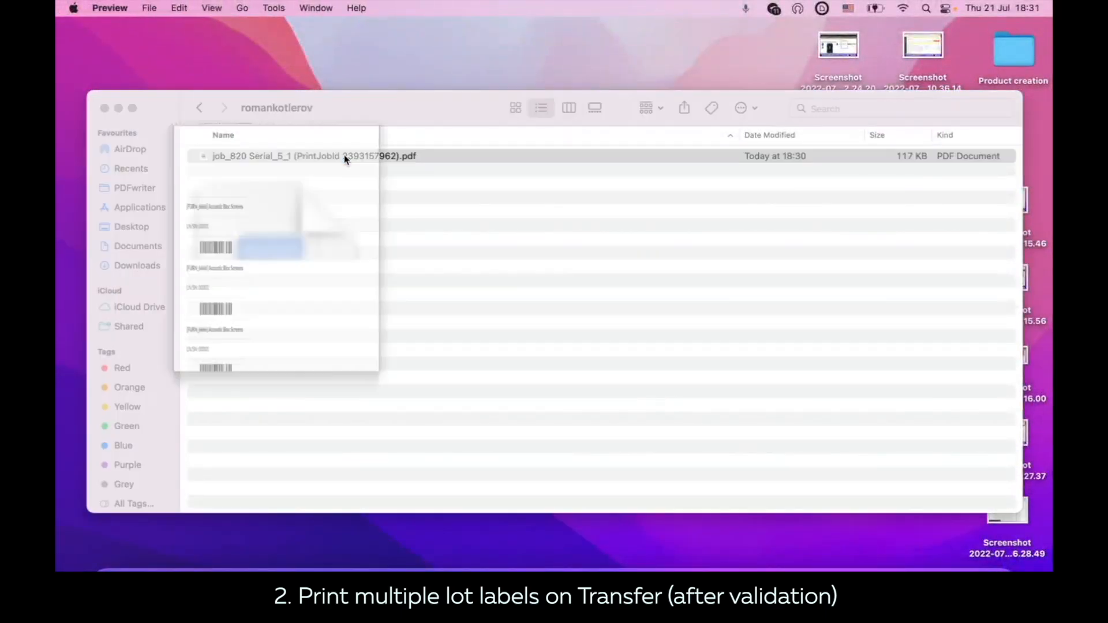
pyautogui.scroll(-3, 333, 242)
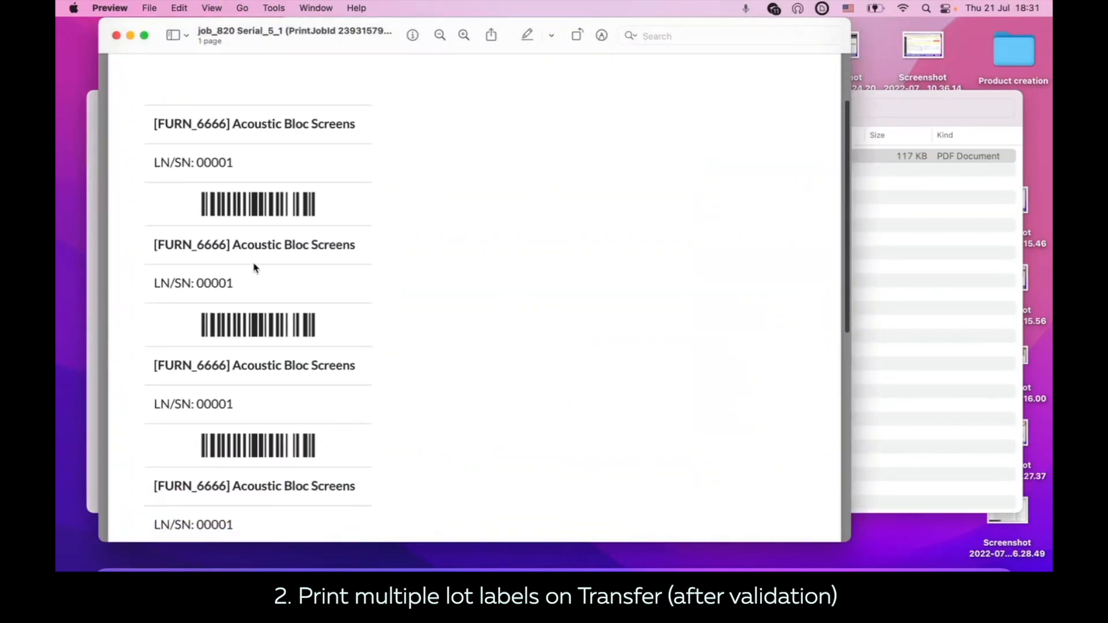
pyautogui.scroll(-2, 265, 238)
pyautogui.scroll(-5, 247, 183)
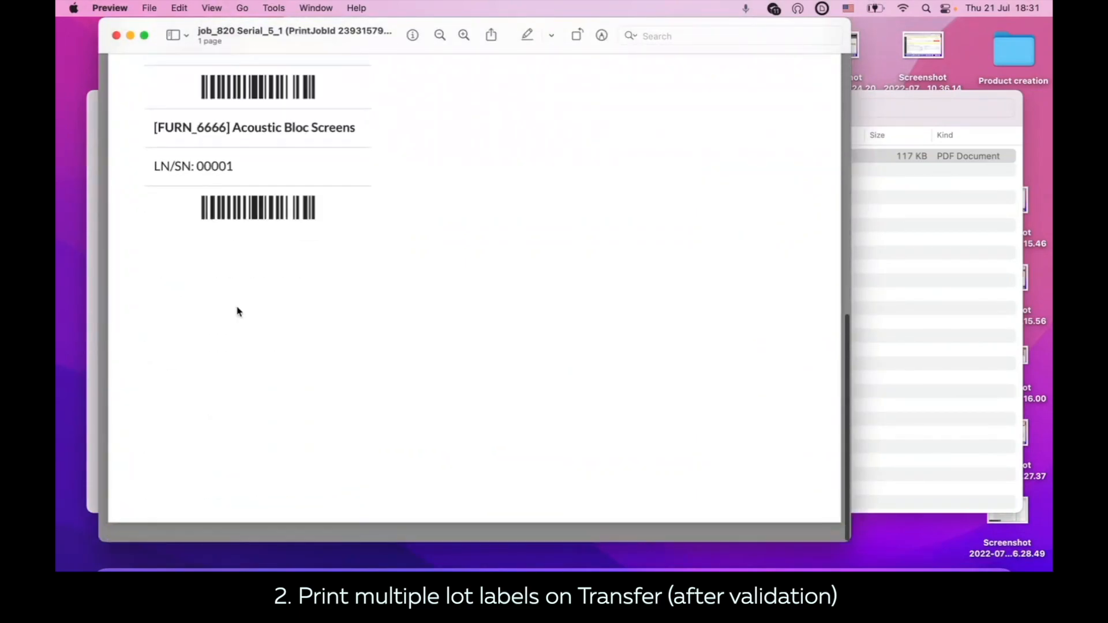
pyautogui.scroll(3, 364, 407)
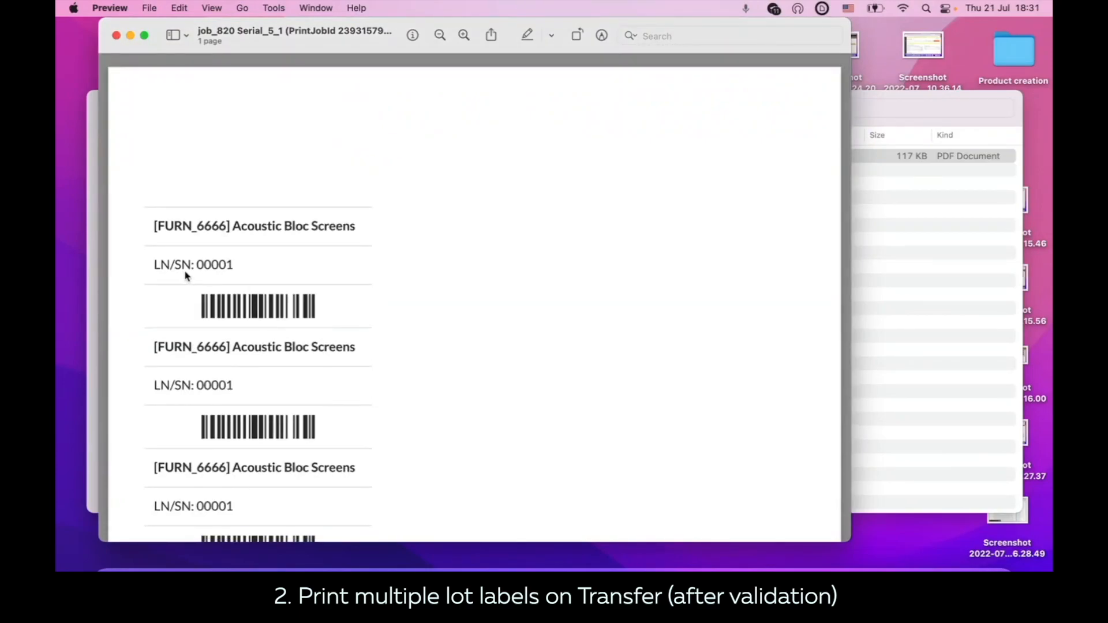
pyautogui.scroll(-5, 225, 274)
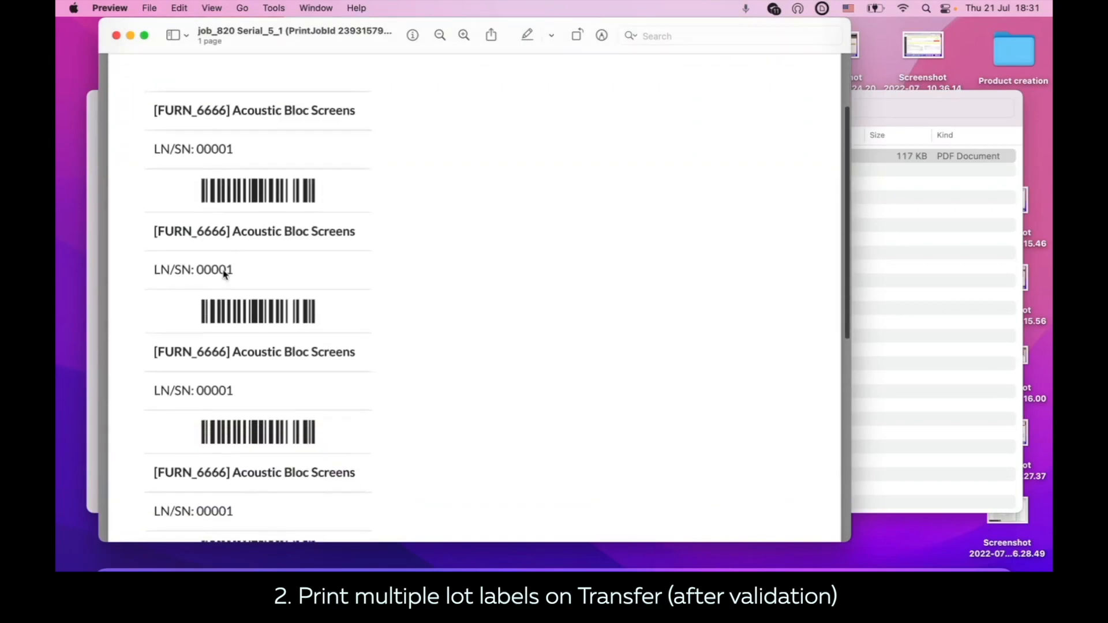
pyautogui.click(117, 38)
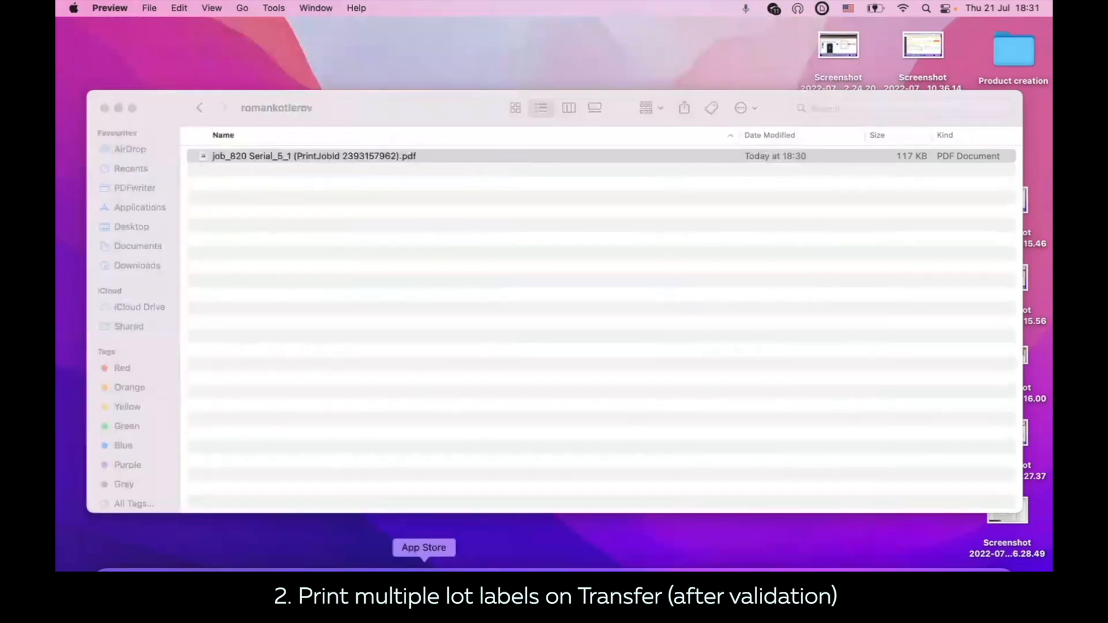
# Step: Switch back to Chrome and set the number of copies to 2 for the multiple lot labels scenario
pyautogui.click(512, 567)
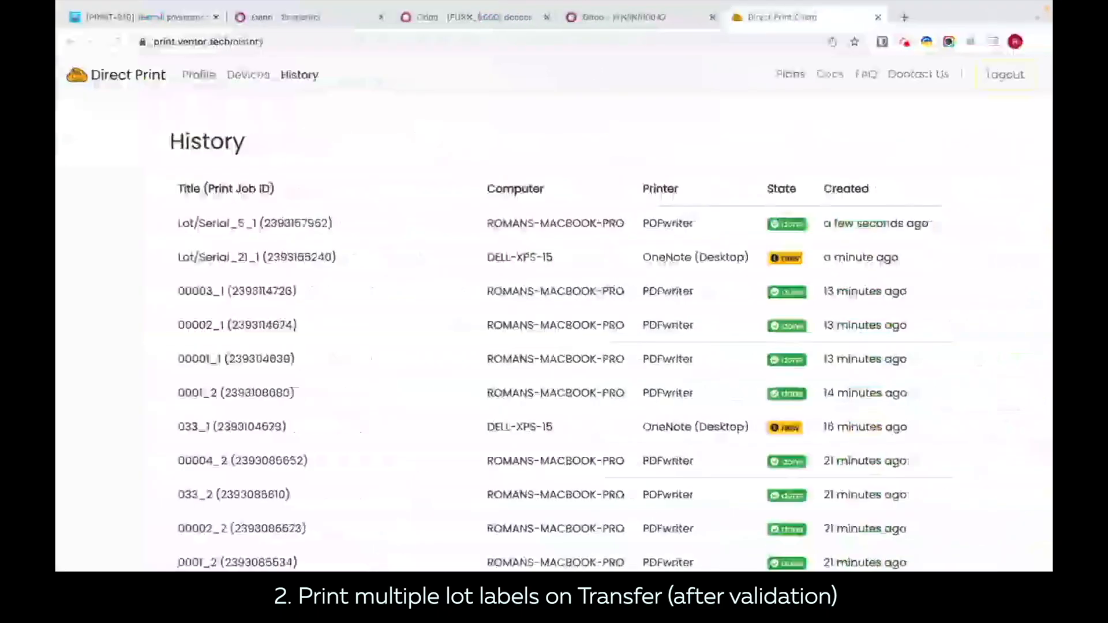
pyautogui.click(327, 21)
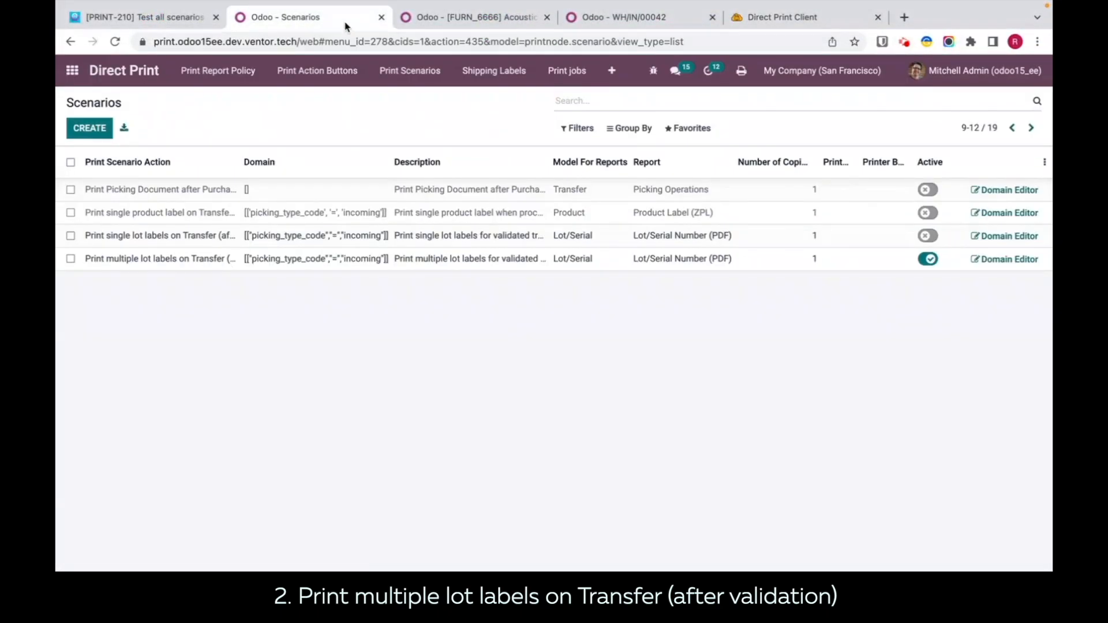
pyautogui.click(789, 260)
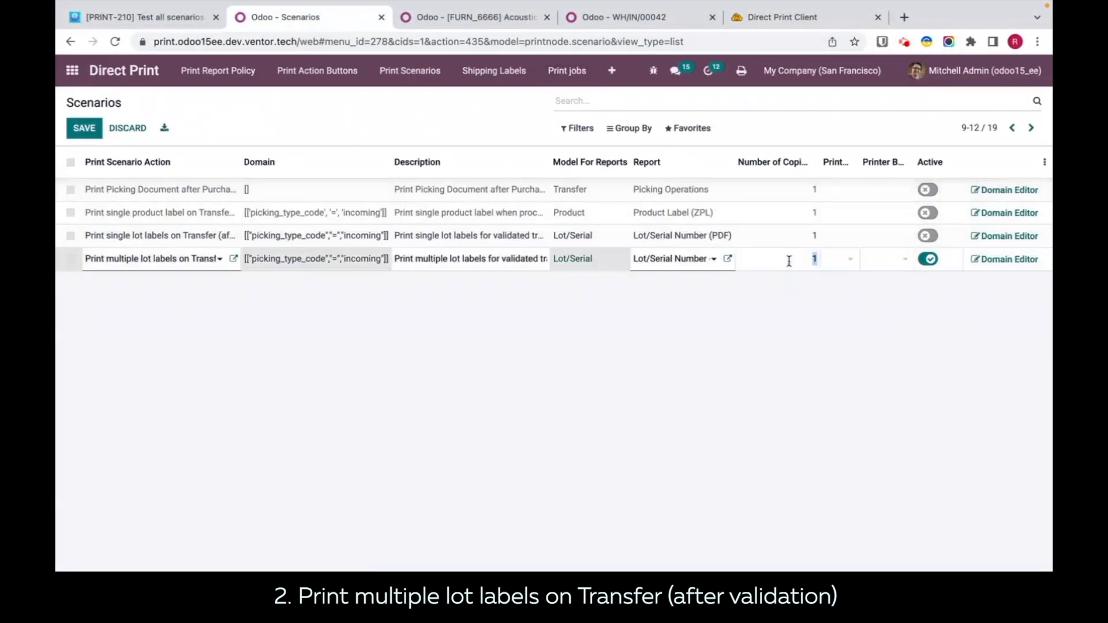
pyautogui.click(786, 363)
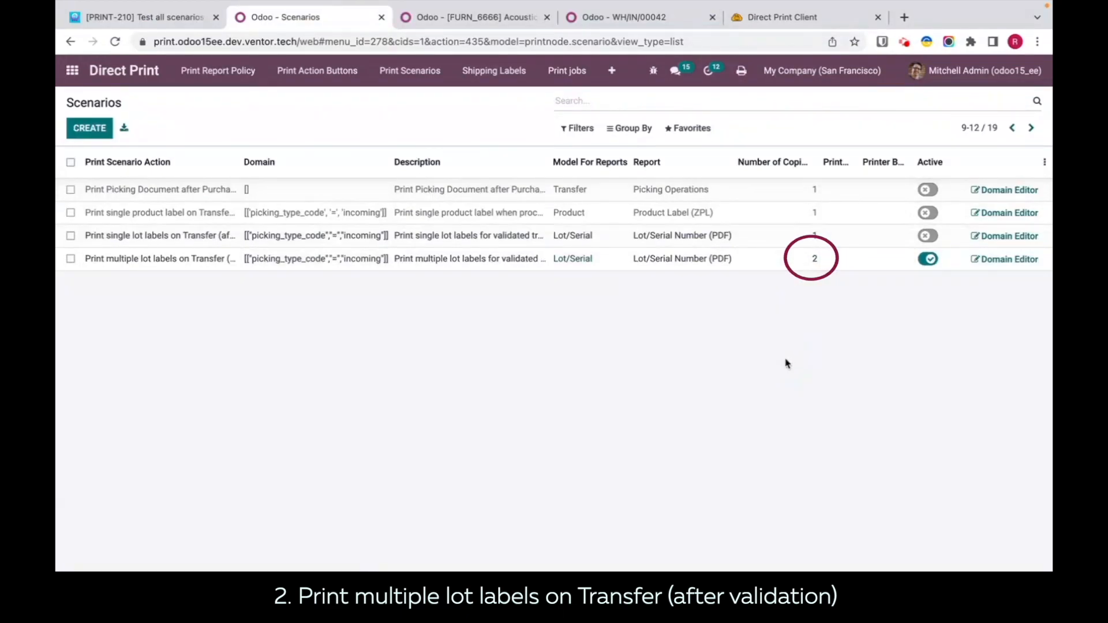
# Step: Return to the ready receipts list in Inventory and change the multiple lot labels scenario's report to Lot/Serial Number (ZPL)
pyautogui.click(613, 22)
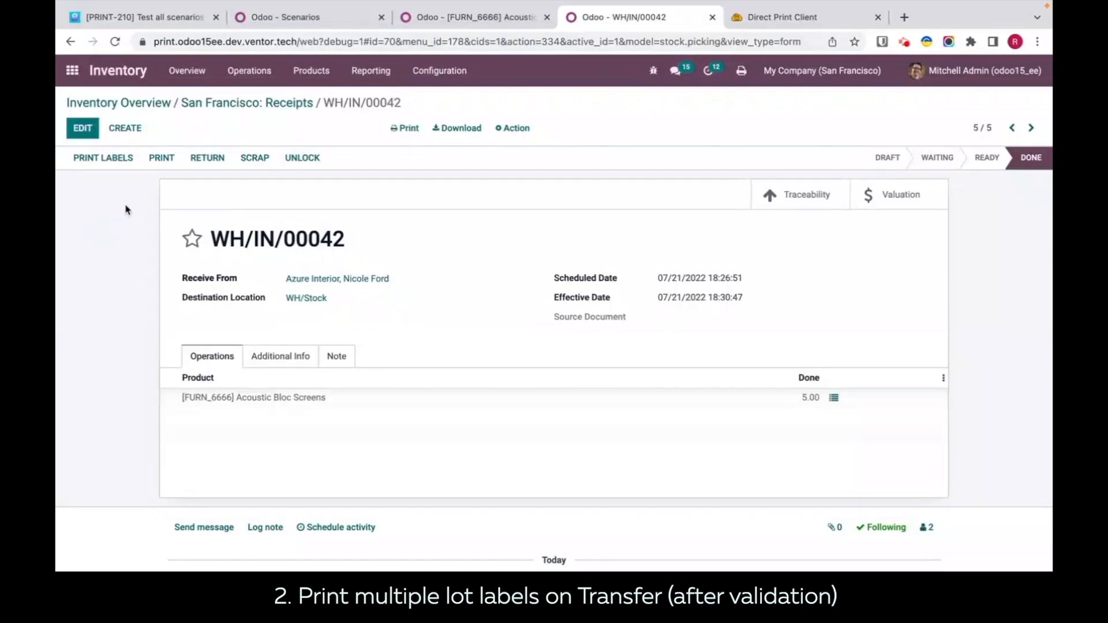
pyautogui.click(264, 102)
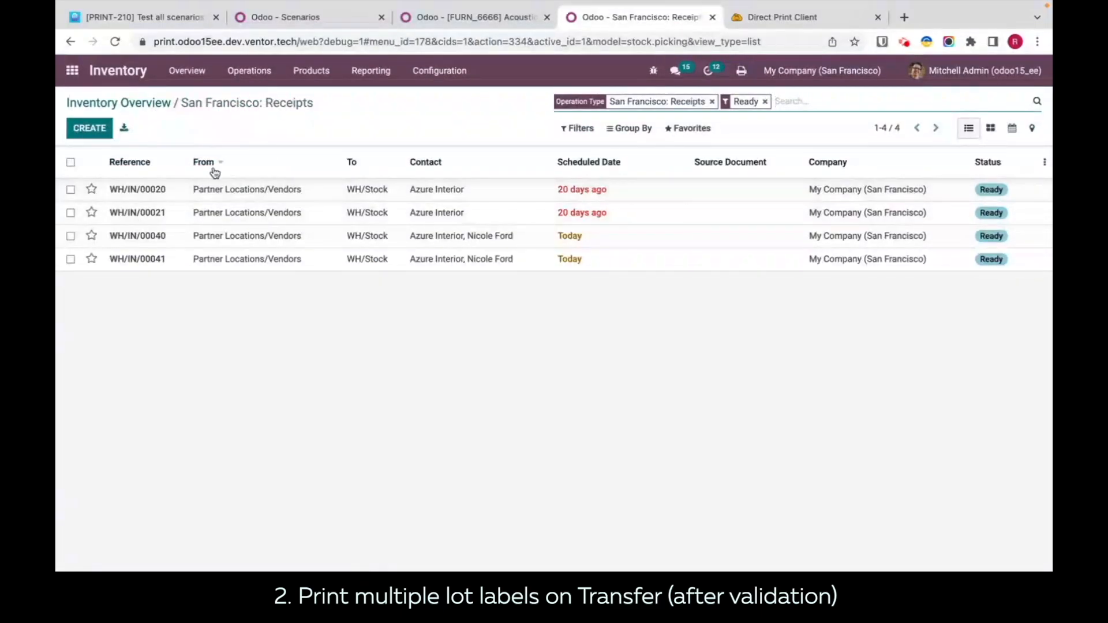
pyautogui.click(358, 23)
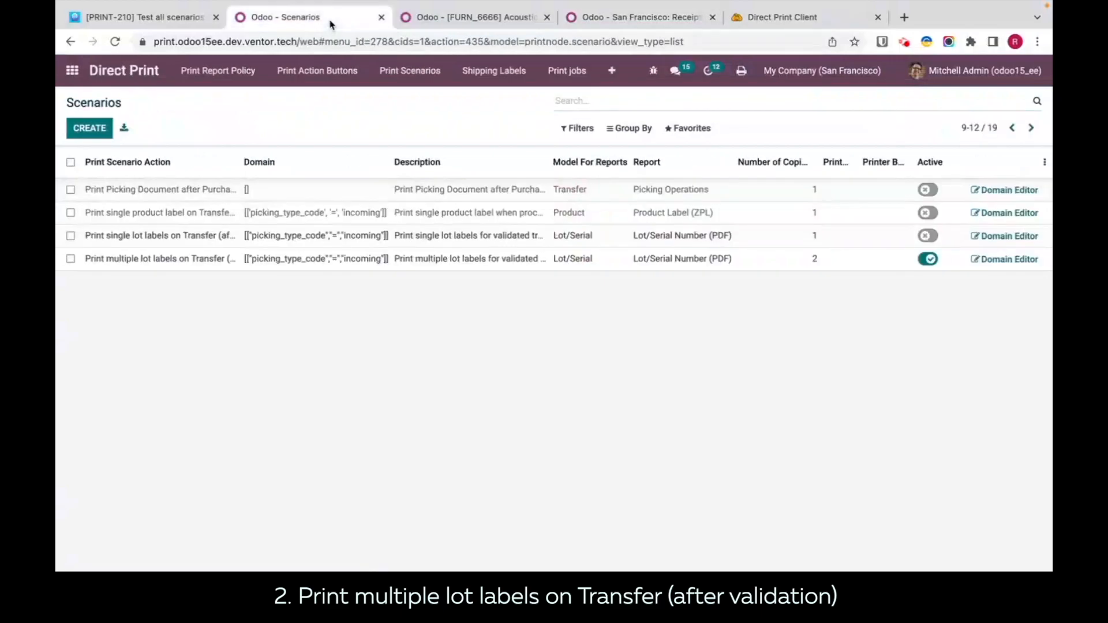
pyautogui.click(709, 266)
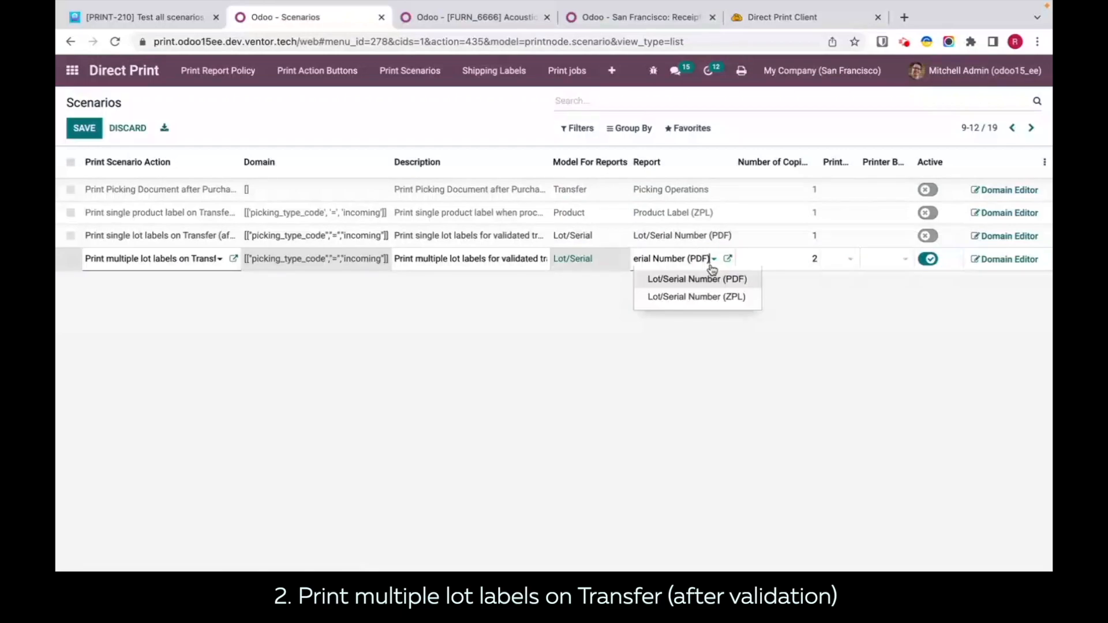
pyautogui.click(704, 301)
pyautogui.click(704, 353)
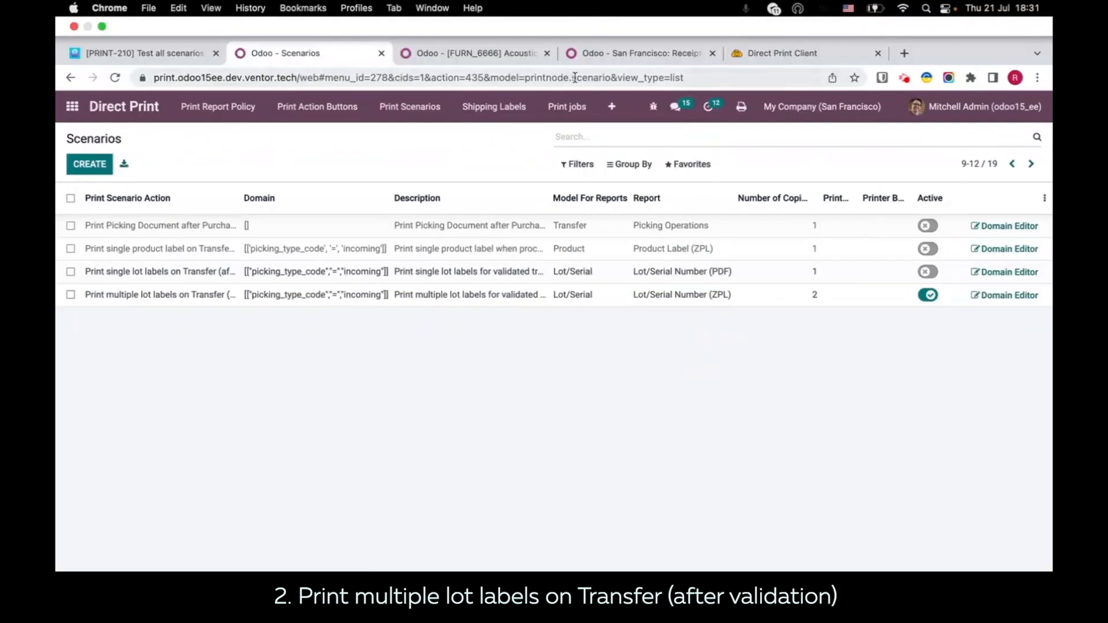
# Step: Examine the lot numbers and done quantities in the detailed operations of the last two ready receipts
pyautogui.click(594, 54)
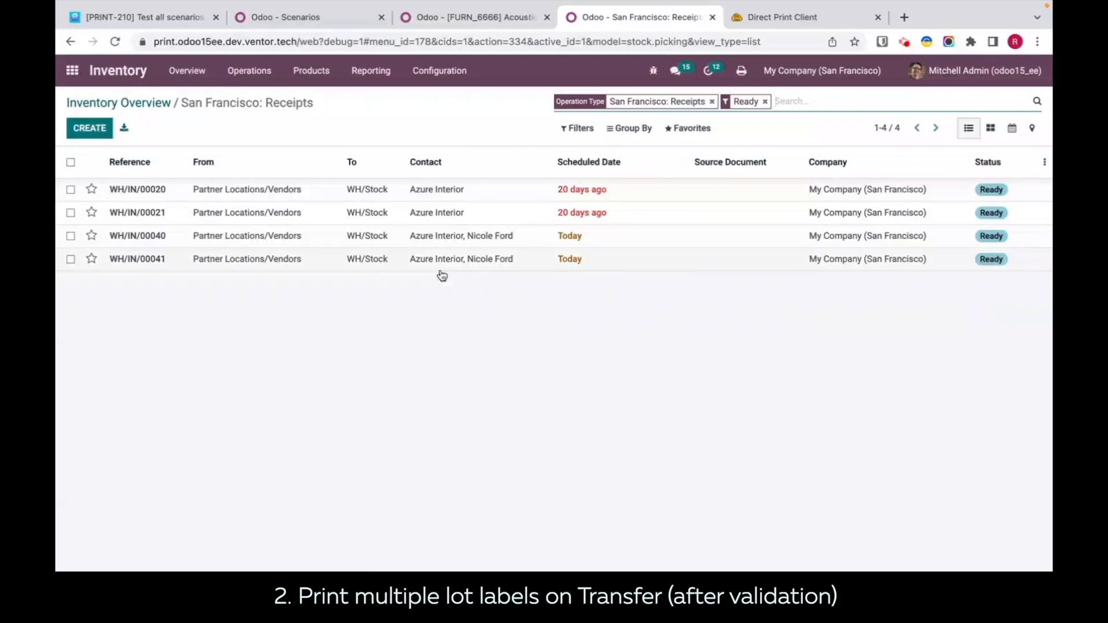
pyautogui.click(467, 264)
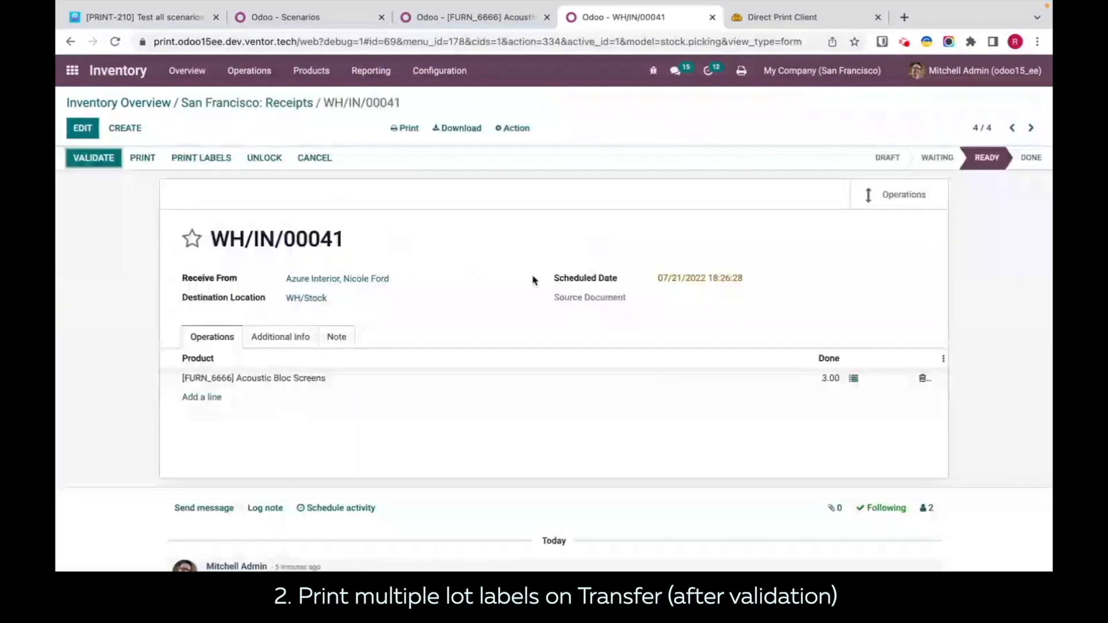
pyautogui.click(854, 379)
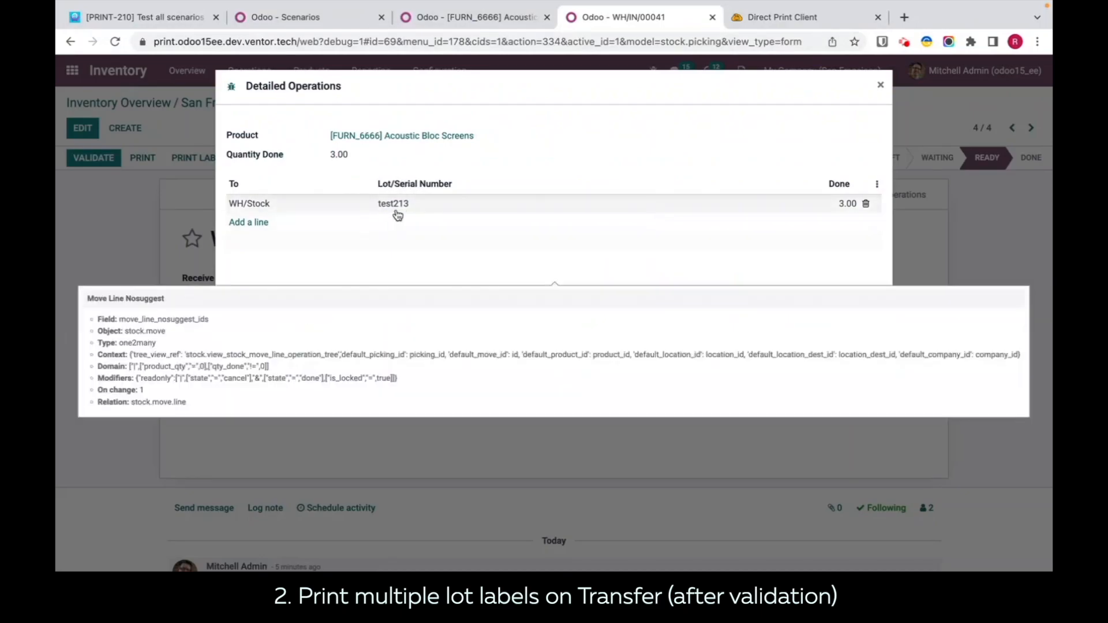
pyautogui.click(253, 317)
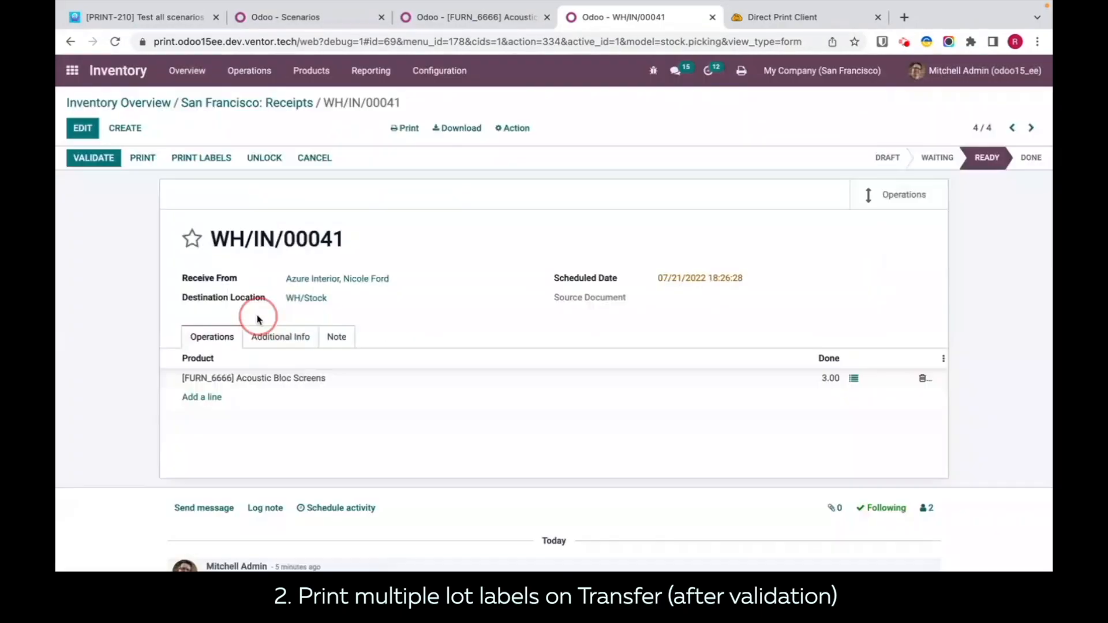
pyautogui.click(1009, 130)
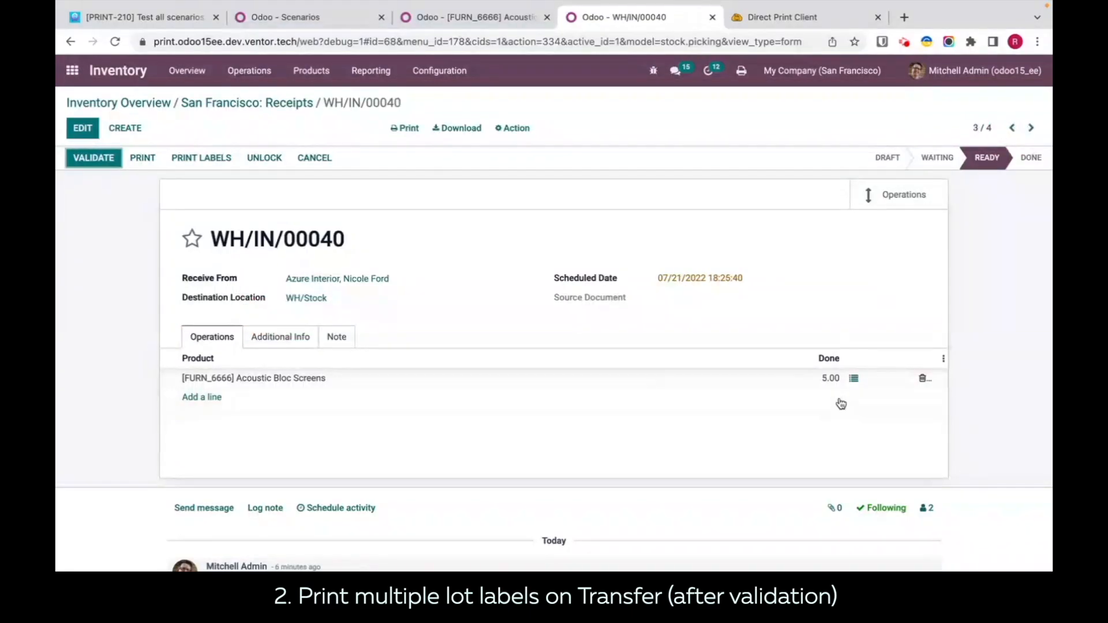
pyautogui.click(853, 378)
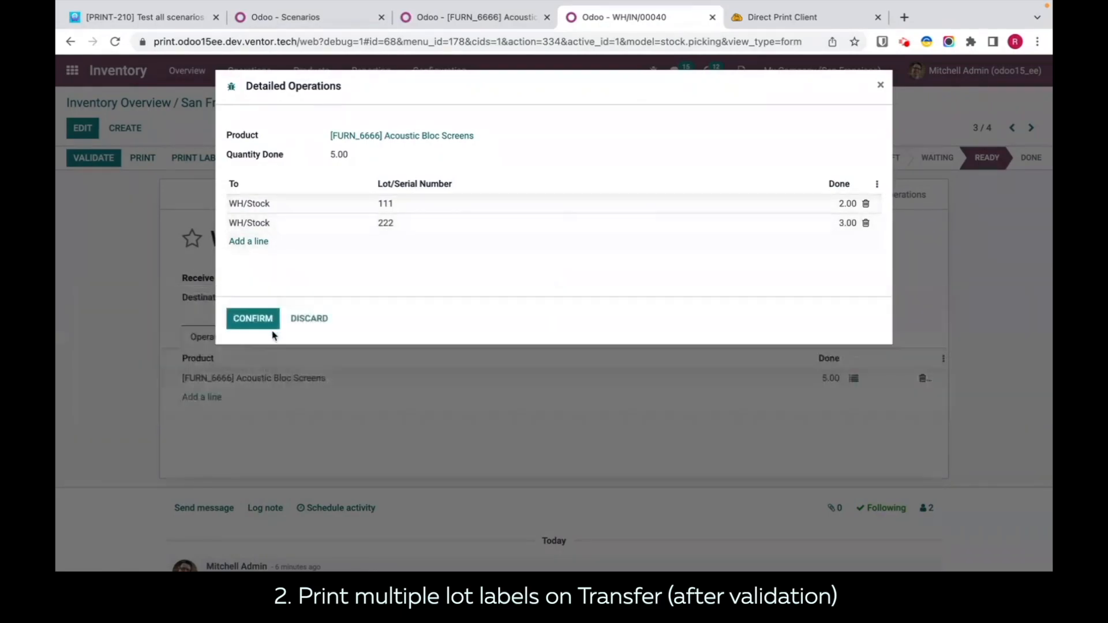
pyautogui.click(277, 327)
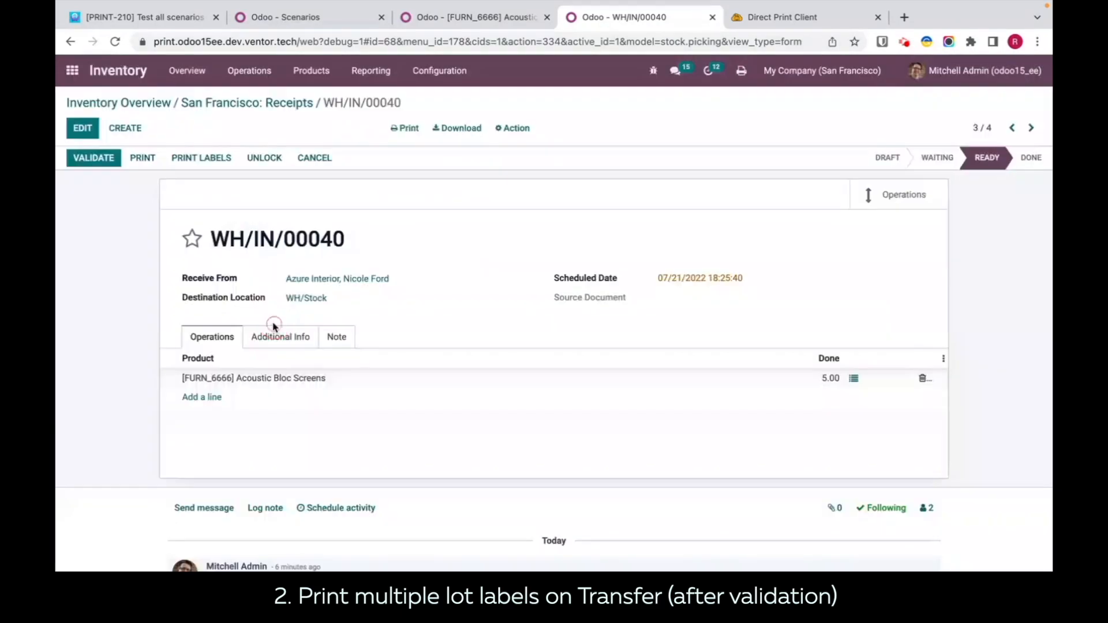
# Step: Select the last two receipts in the ready receipts list and validate them together
pyautogui.click(254, 105)
pyautogui.click(71, 236)
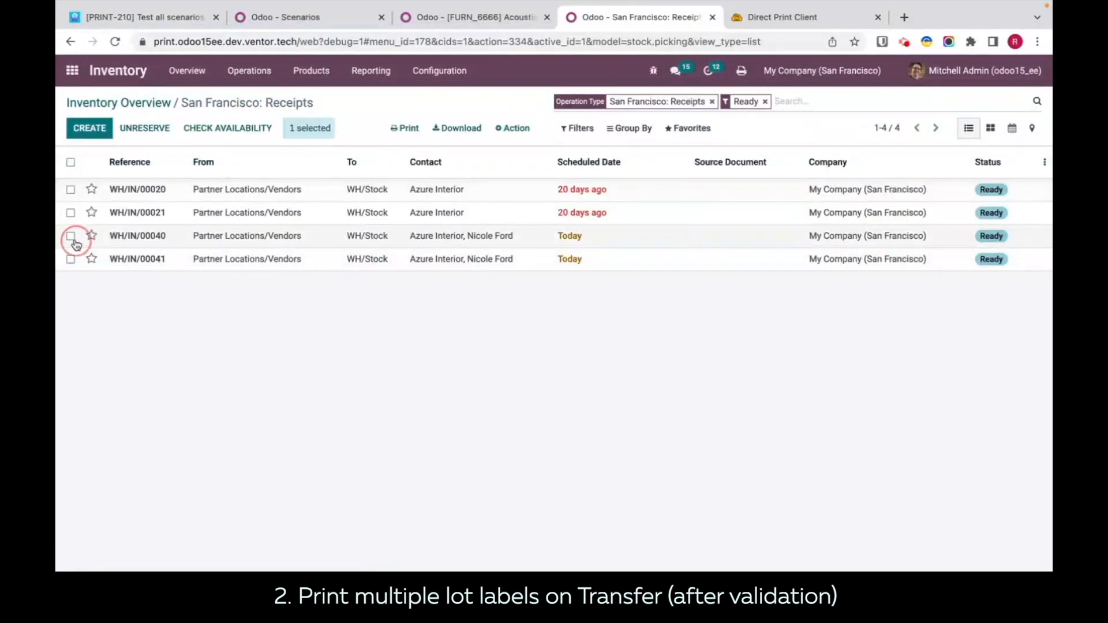
pyautogui.click(71, 259)
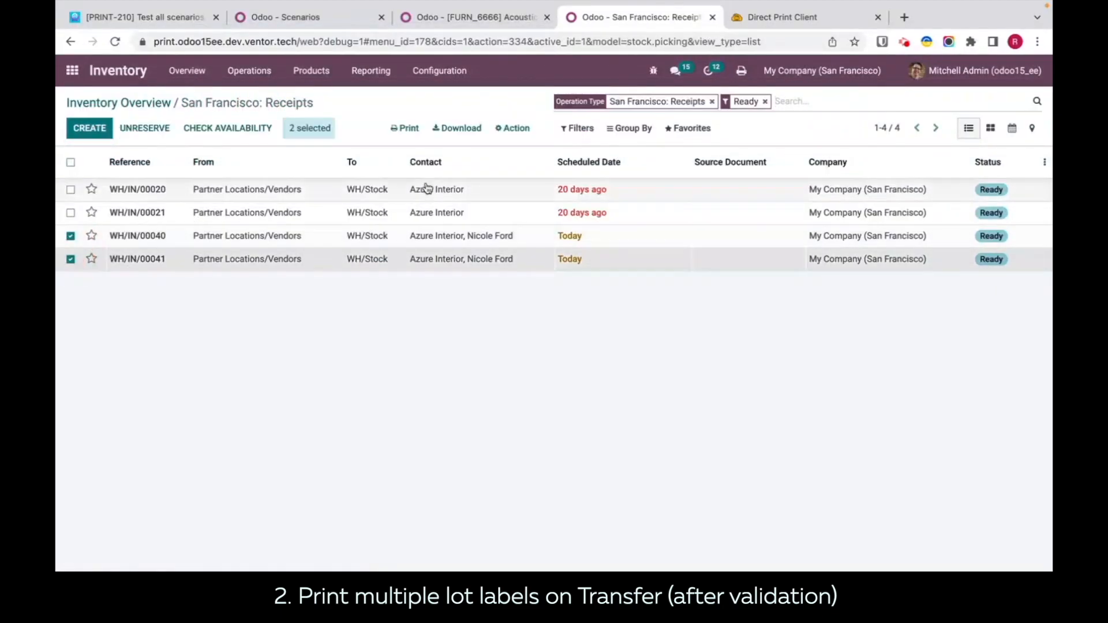
pyautogui.click(512, 128)
pyautogui.click(520, 206)
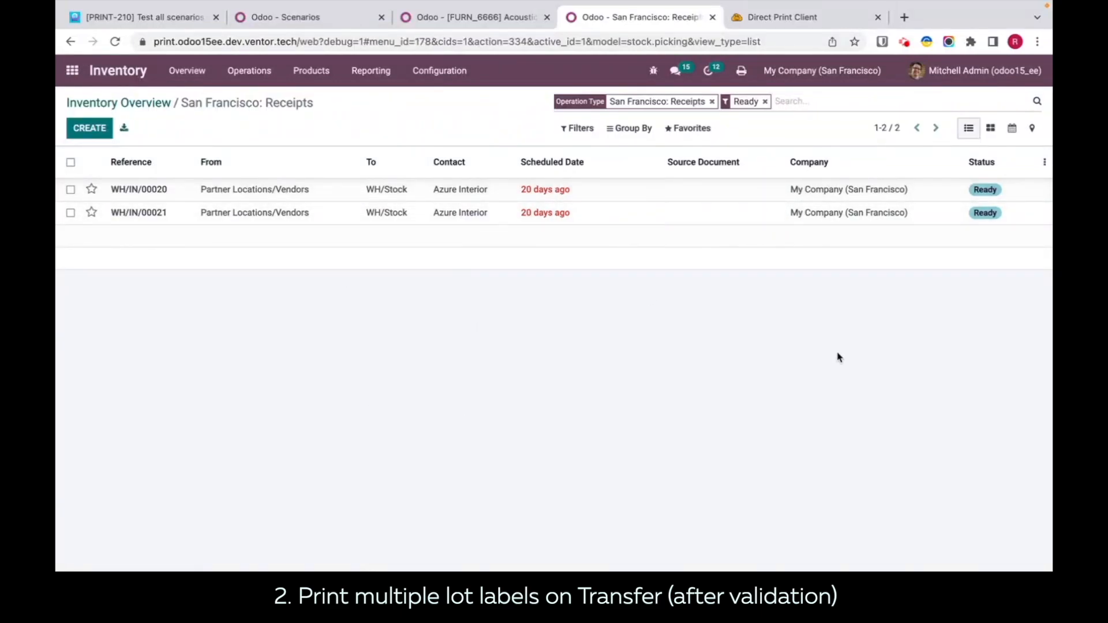
# Step: Examine the titles and printers of the newest lot label jobs in the Direct Print history
pyautogui.click(751, 19)
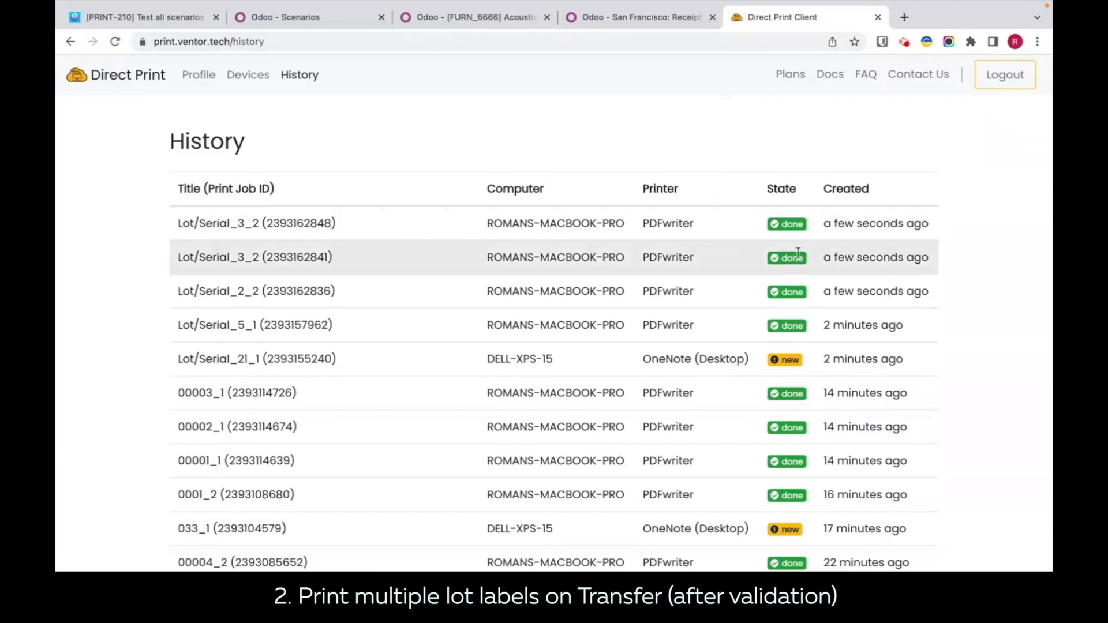
pyautogui.moveTo(699, 290); pyautogui.dragTo(646, 220)
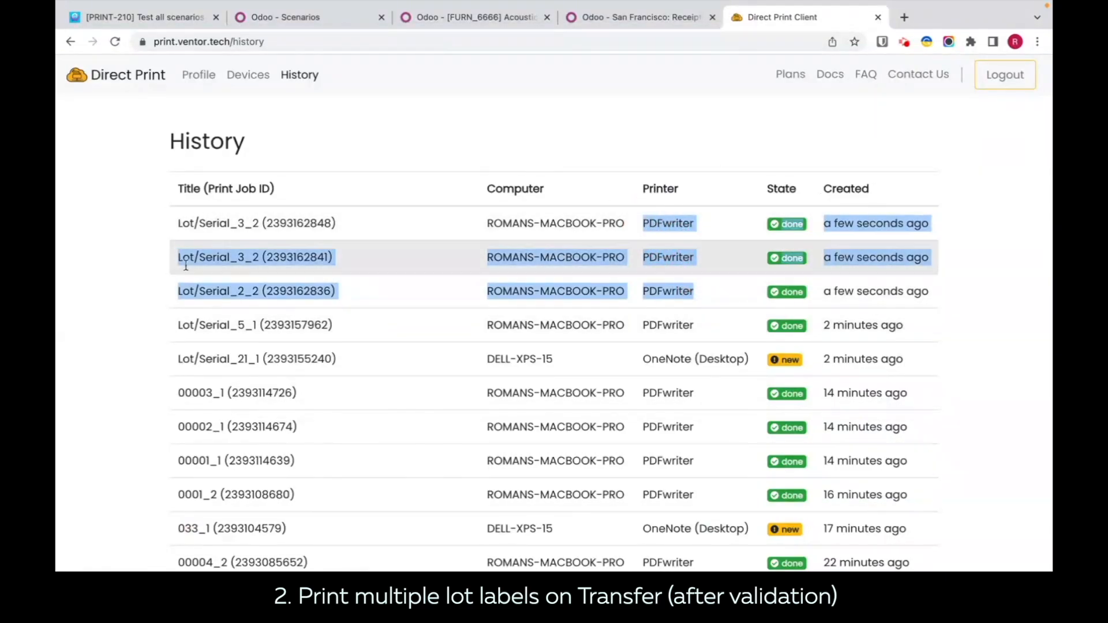
pyautogui.scroll(-1, 230, 284)
pyautogui.scroll(1, 230, 282)
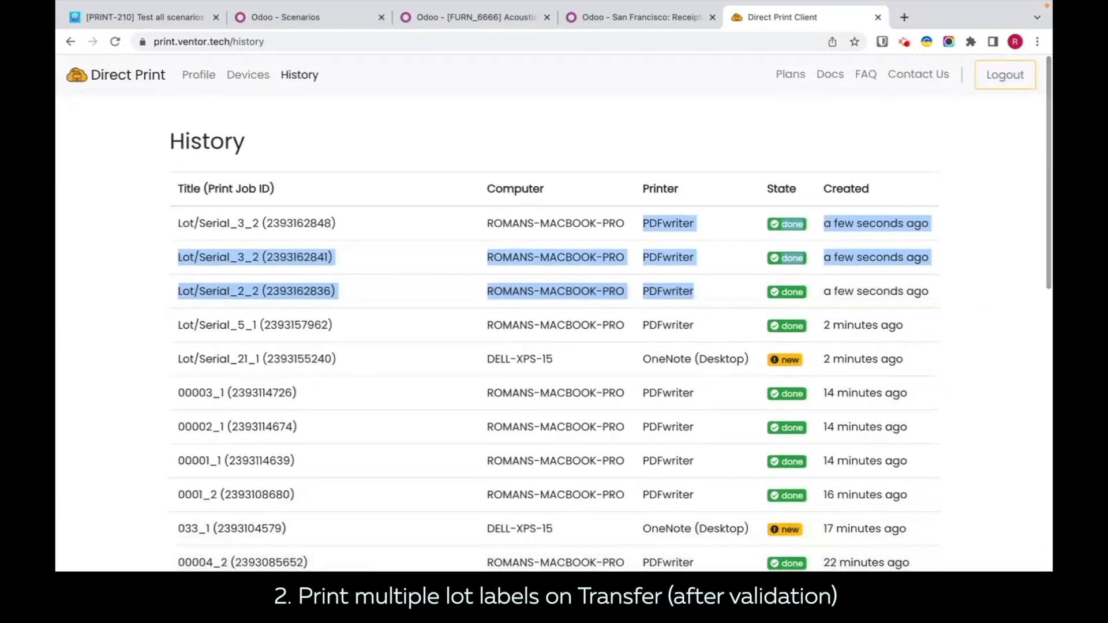
# Step: Check the newly printed lot label PDF files in Finder and return to the print scenarios list in Chrome
pyautogui.click(118, 580)
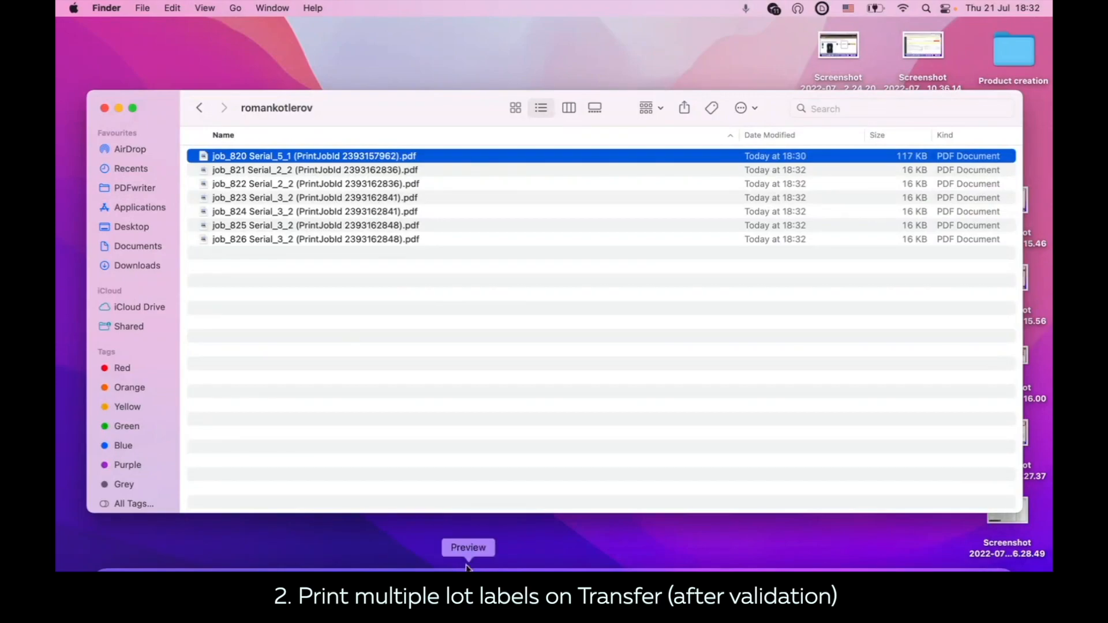
pyautogui.click(421, 171)
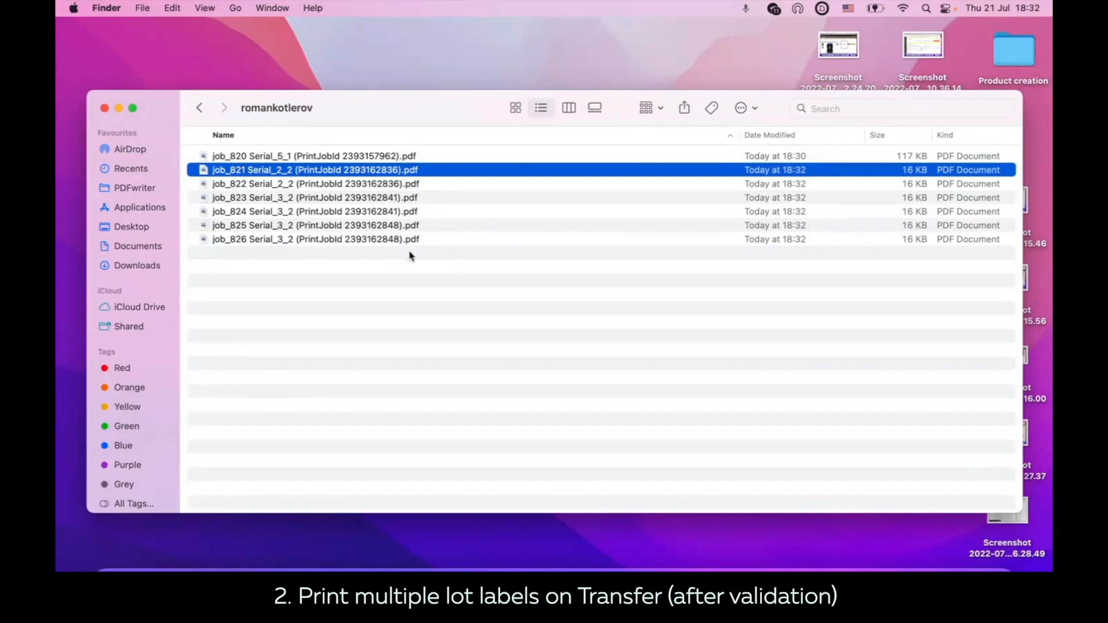
pyautogui.click(512, 569)
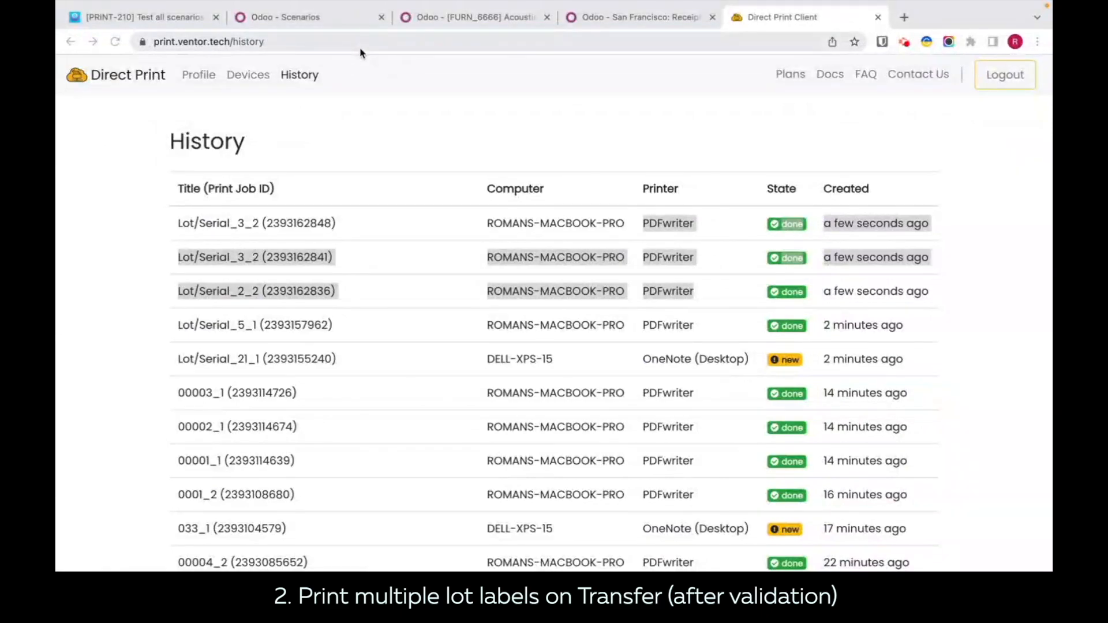
pyautogui.click(321, 21)
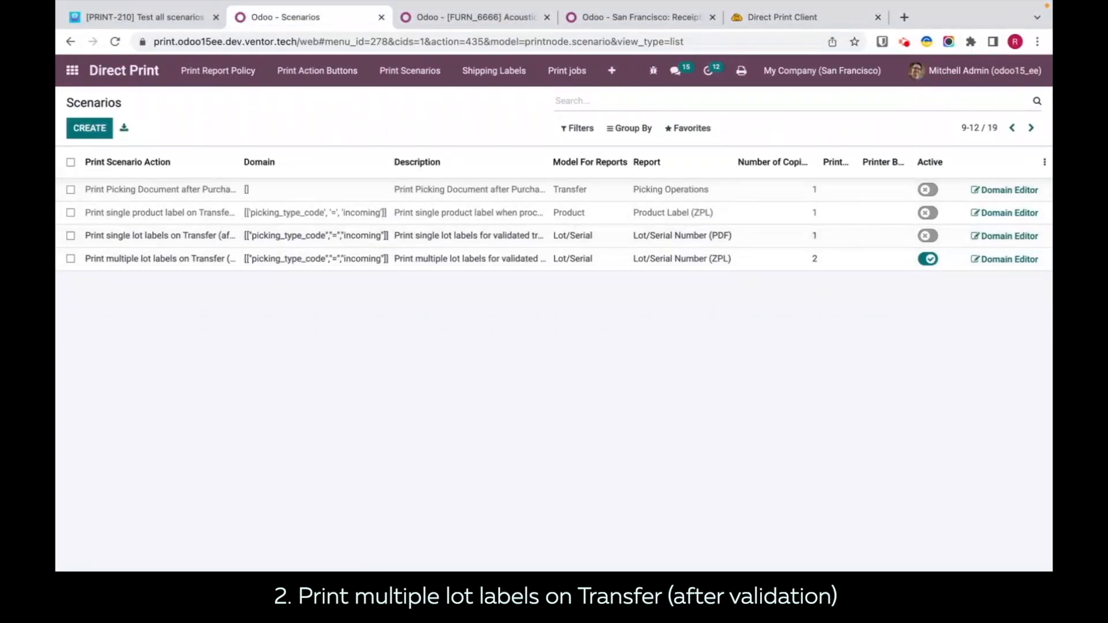
# Step: Switch to Finder, open the job_821 Serial_2_2 label PDF, check its ZPL product and lot number blocks, and close it
pyautogui.click(116, 563)
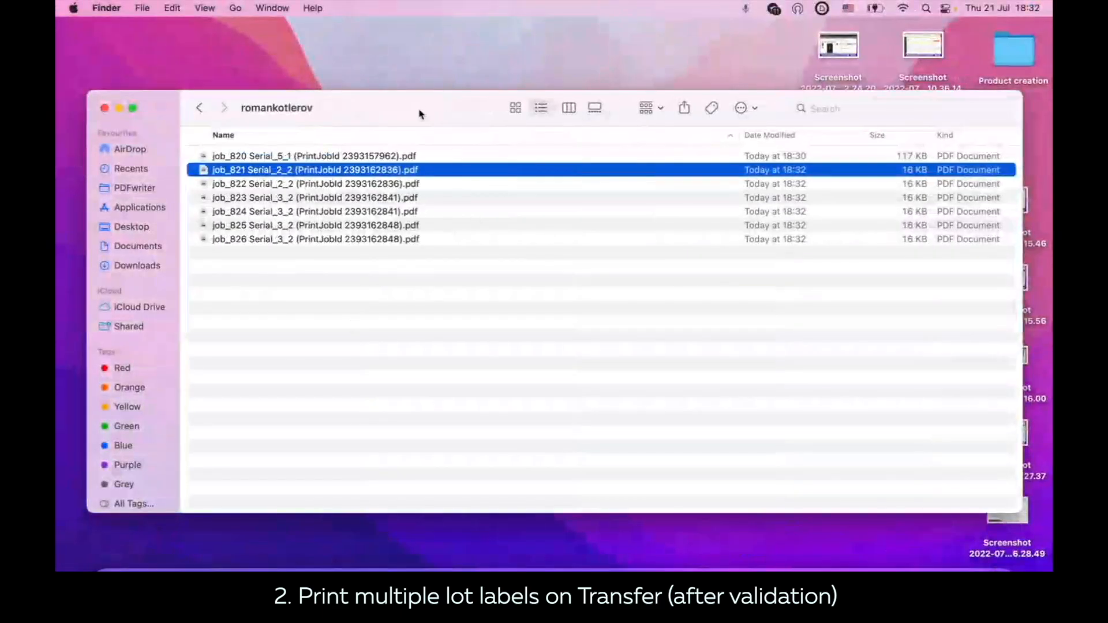
pyautogui.doubleClick(361, 176)
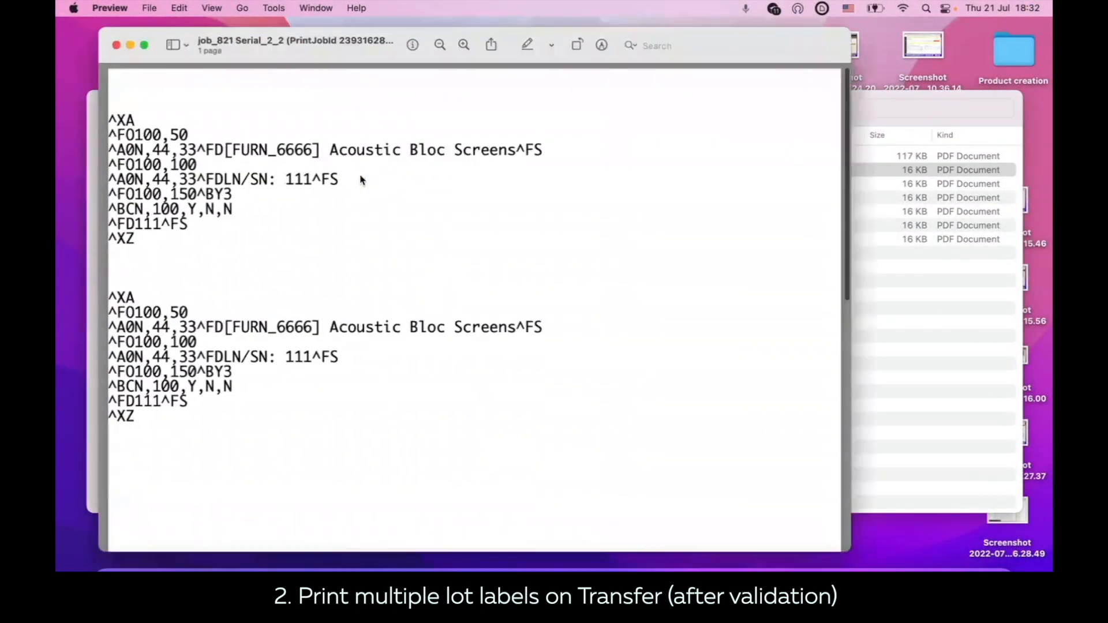
pyautogui.scroll(-1, 352, 278)
pyautogui.scroll(1, 352, 278)
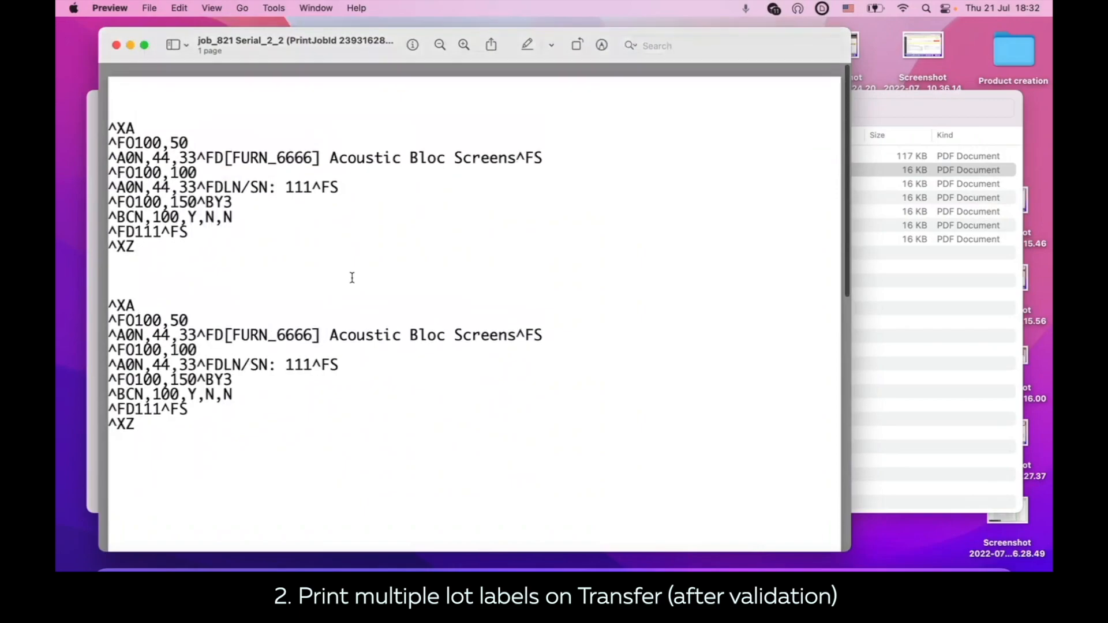
pyautogui.scroll(-3, 352, 278)
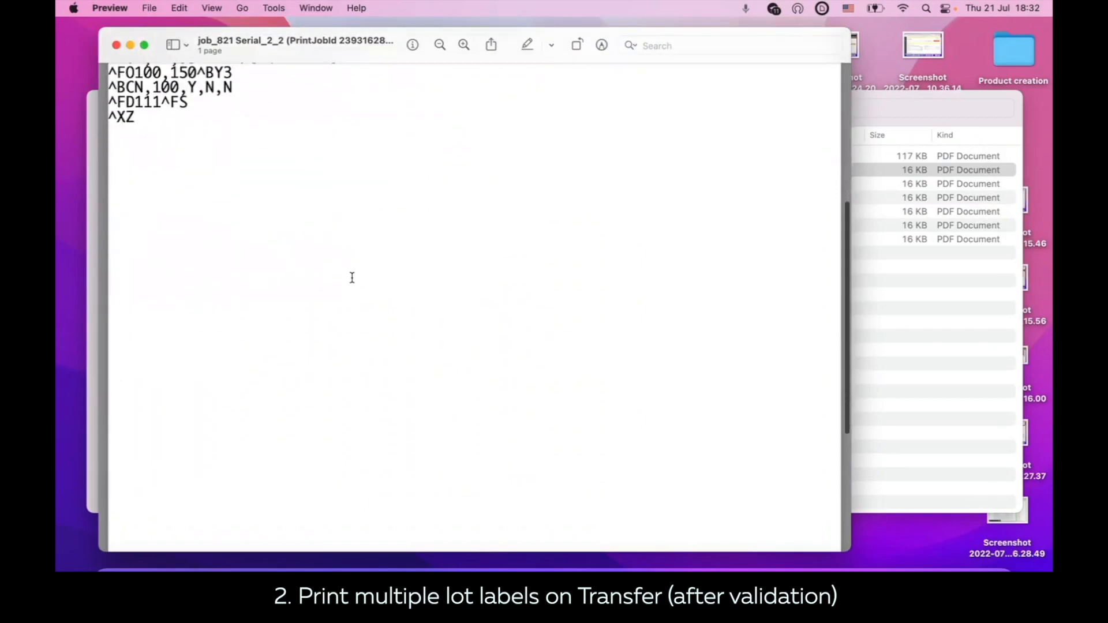
pyautogui.scroll(3, 352, 279)
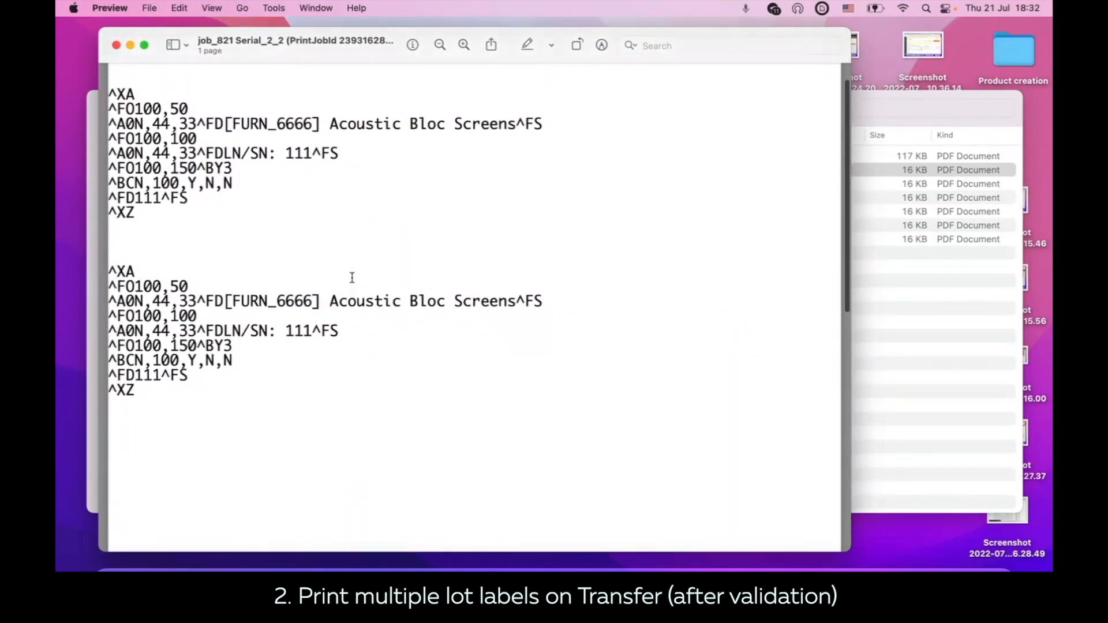
pyautogui.scroll(1, 352, 278)
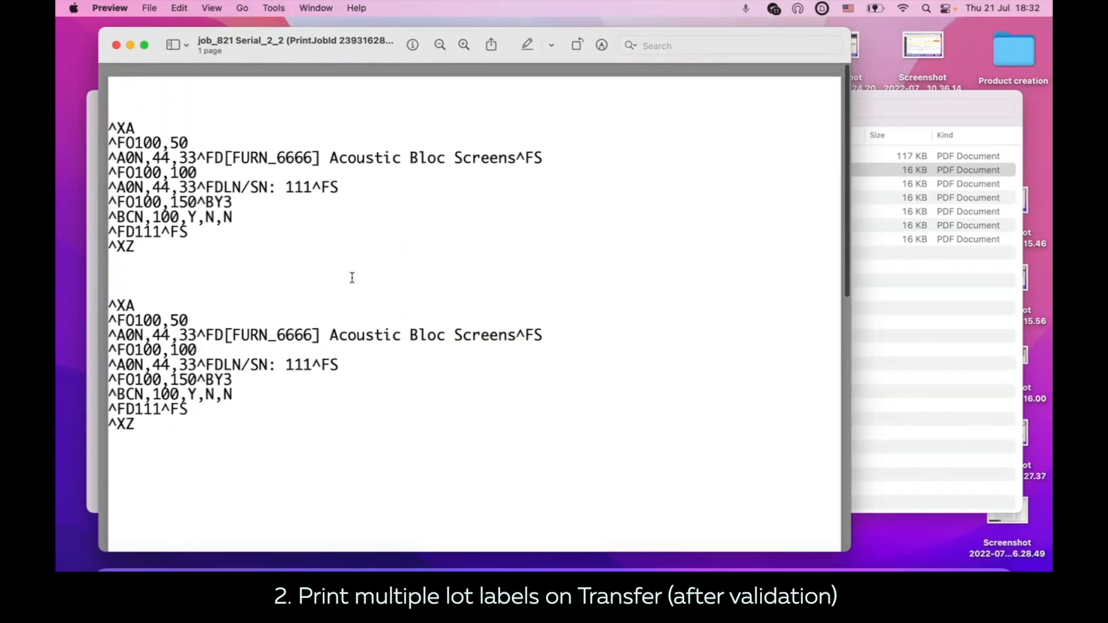
pyautogui.click(117, 43)
# Step: Open the job_822 Serial_2_2 label PDF, check its lot number blocks through to the end, and close it
pyautogui.doubleClick(391, 184)
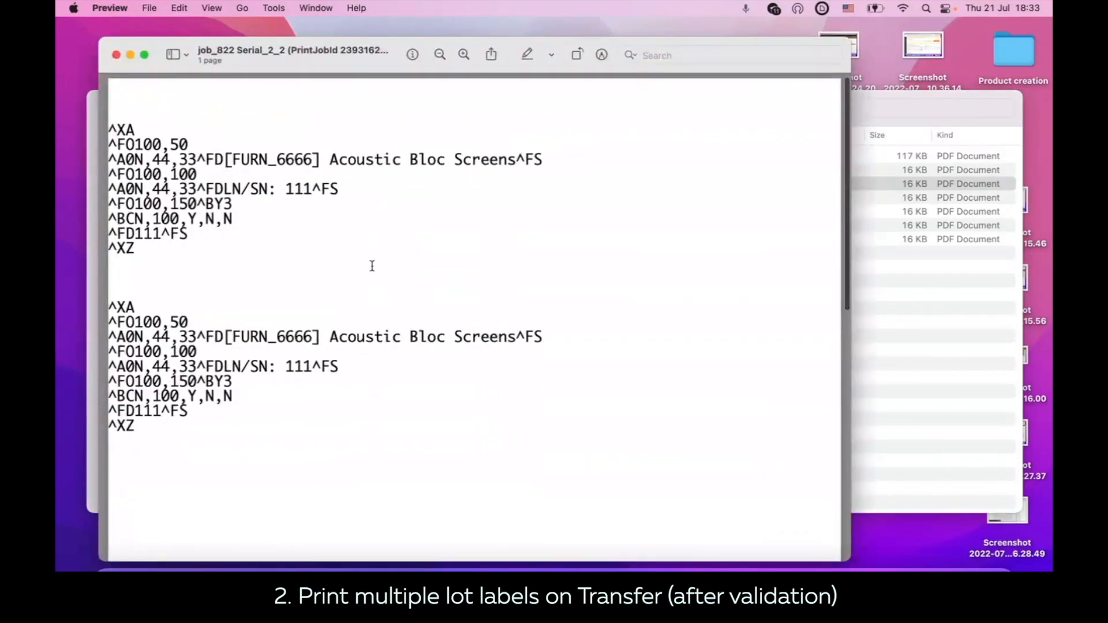
pyautogui.scroll(-5, 372, 265)
pyautogui.scroll(-10, 372, 266)
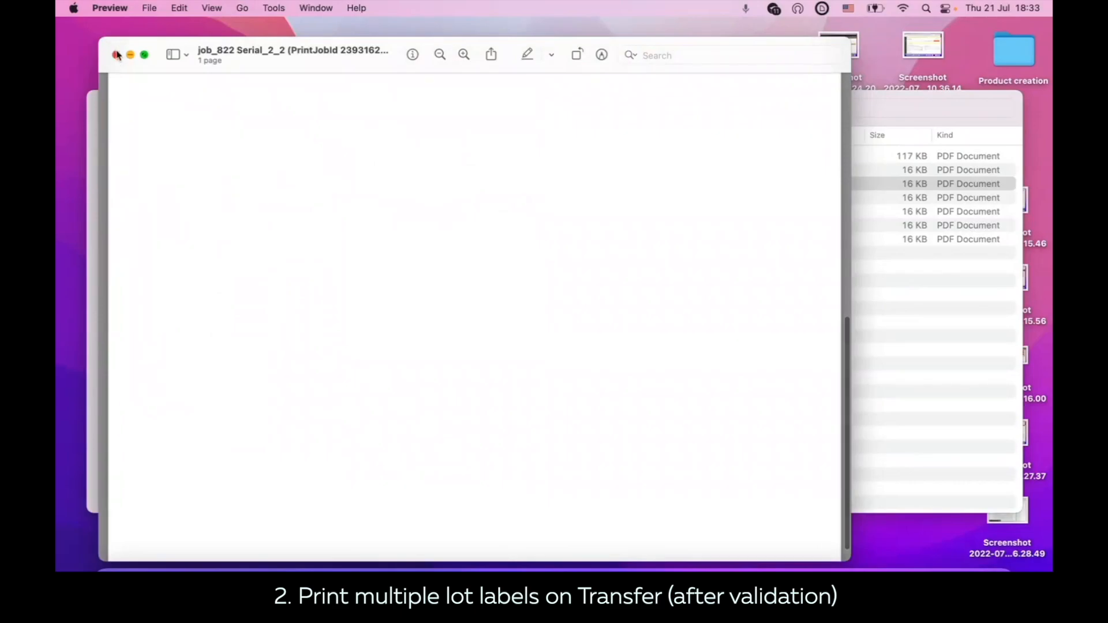
pyautogui.click(116, 55)
# Step: Check the lot numbers and repeated label blocks in the job_823 and job_824 Serial_3_2 PDFs, closing each one
pyautogui.doubleClick(345, 198)
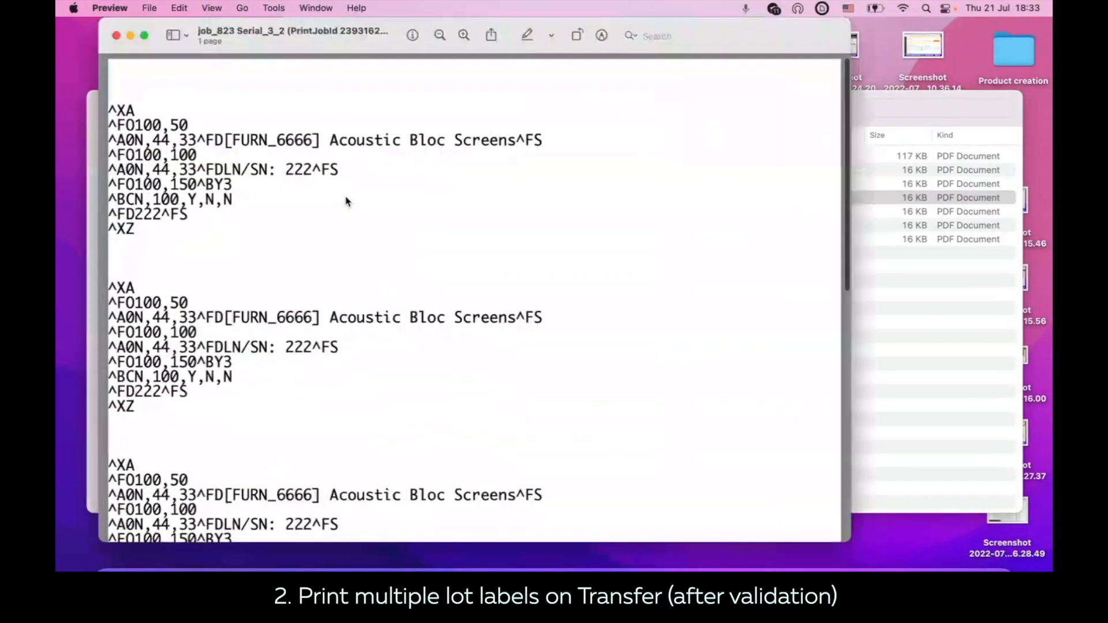
pyautogui.scroll(-5, 346, 200)
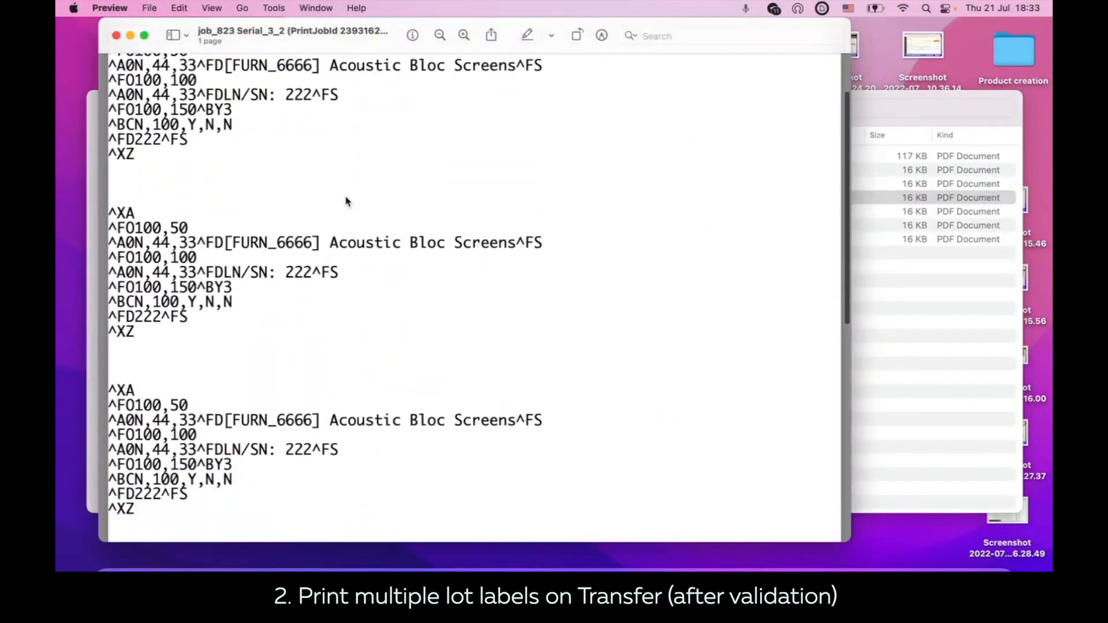
pyautogui.scroll(-2, 347, 200)
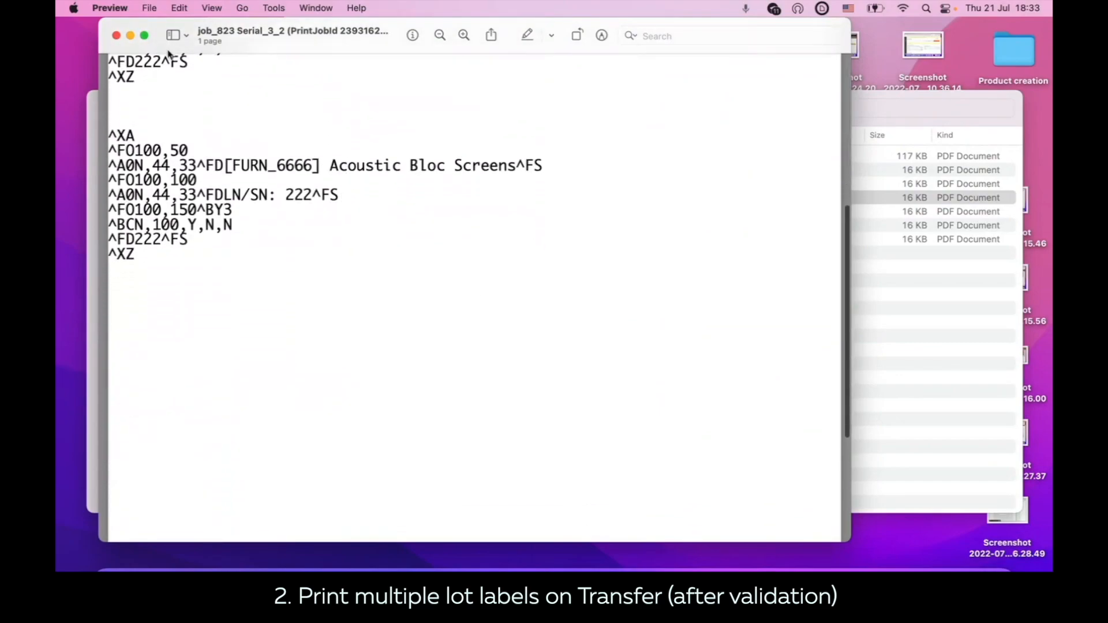
pyautogui.click(116, 35)
pyautogui.click(390, 213)
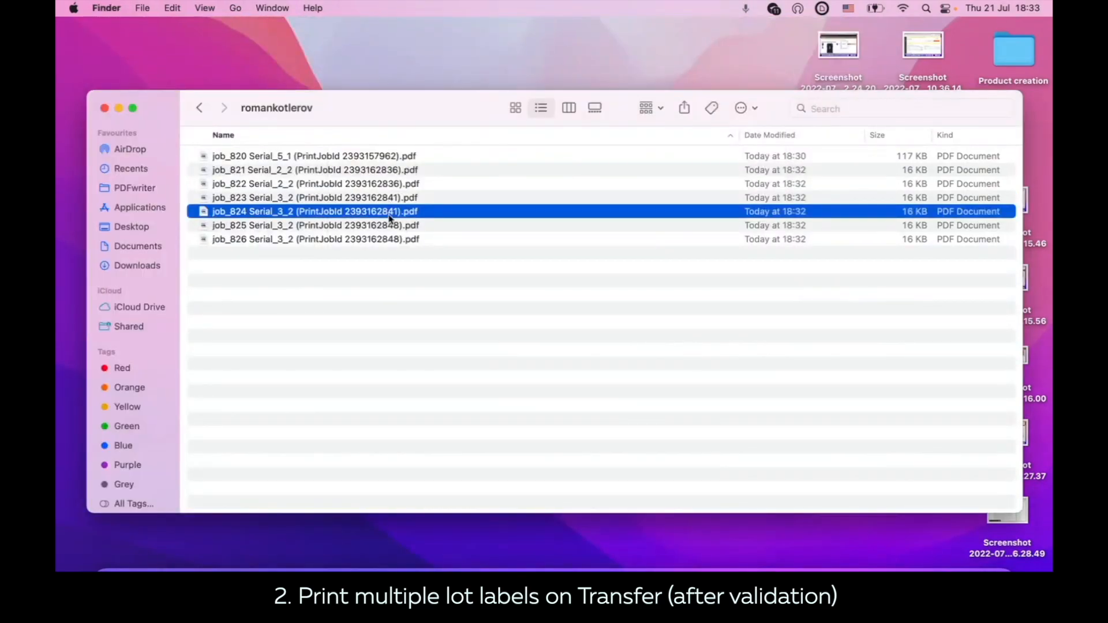
pyautogui.doubleClick(390, 218)
pyautogui.scroll(-5, 381, 265)
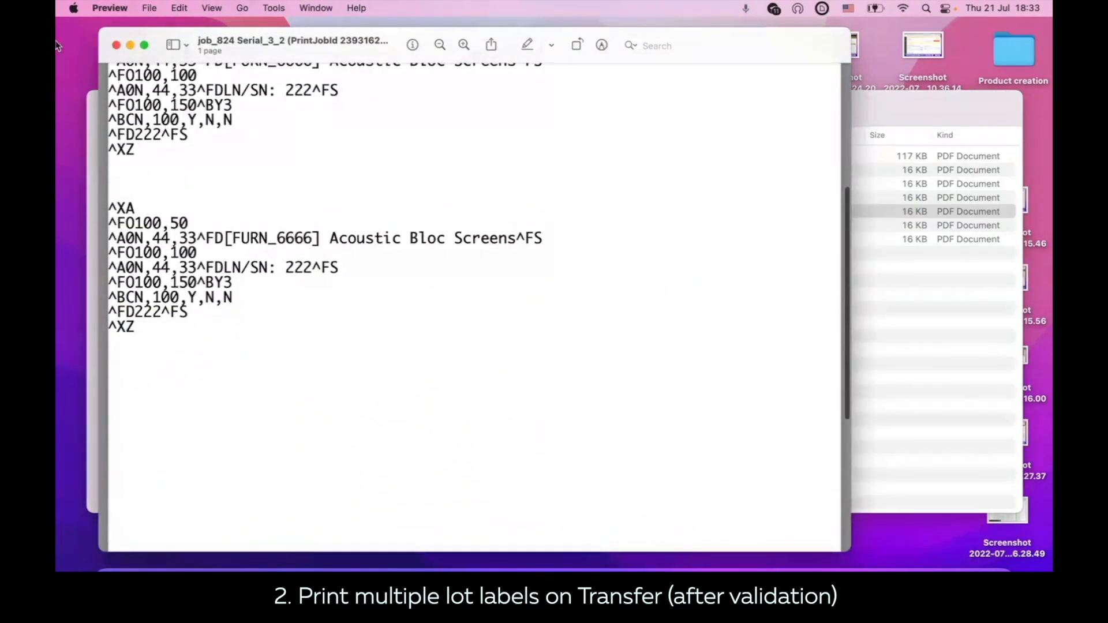
pyautogui.click(116, 44)
# Step: Check the lot numbers and repeated label blocks in the job_825 and job_826 Serial_3_2 PDFs, closing each one
pyautogui.doubleClick(367, 227)
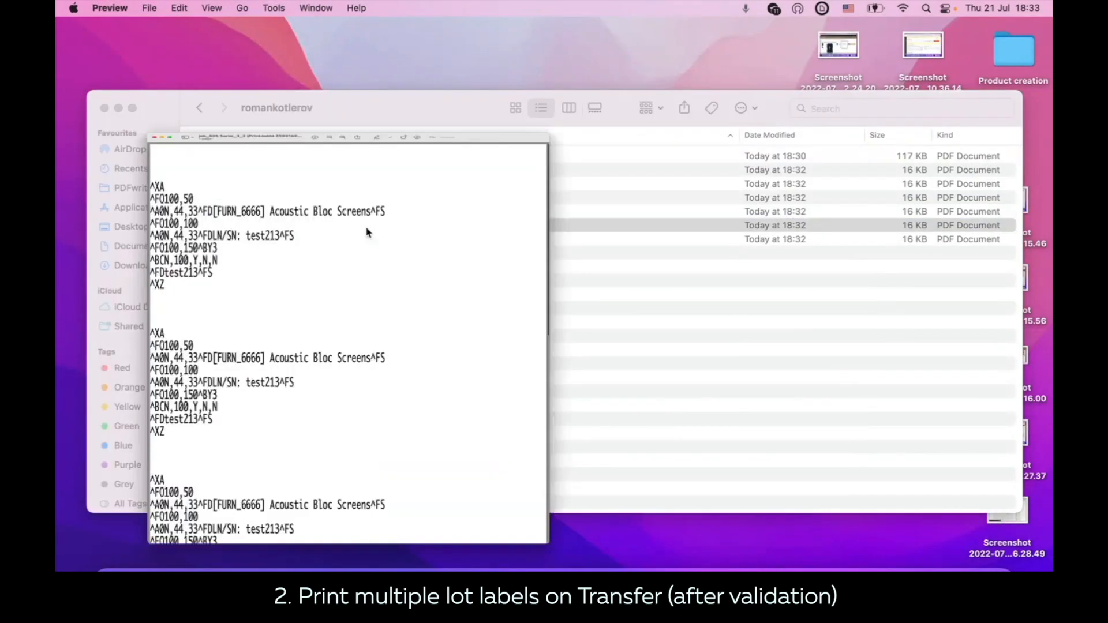
pyautogui.scroll(-5, 378, 352)
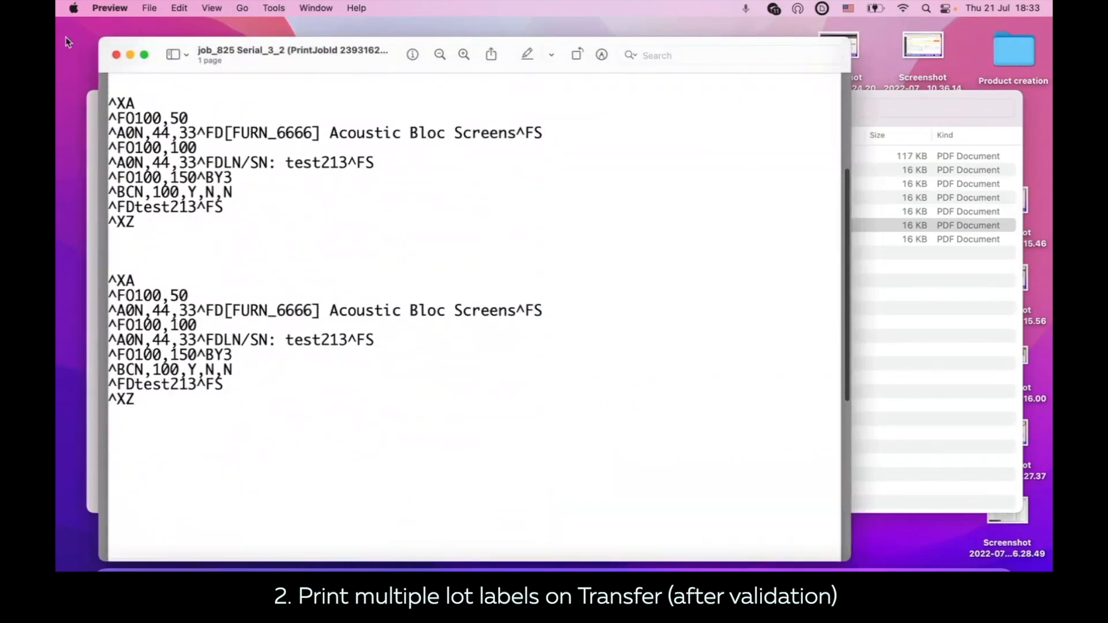
pyautogui.moveTo(391, 346); pyautogui.dragTo(304, 341)
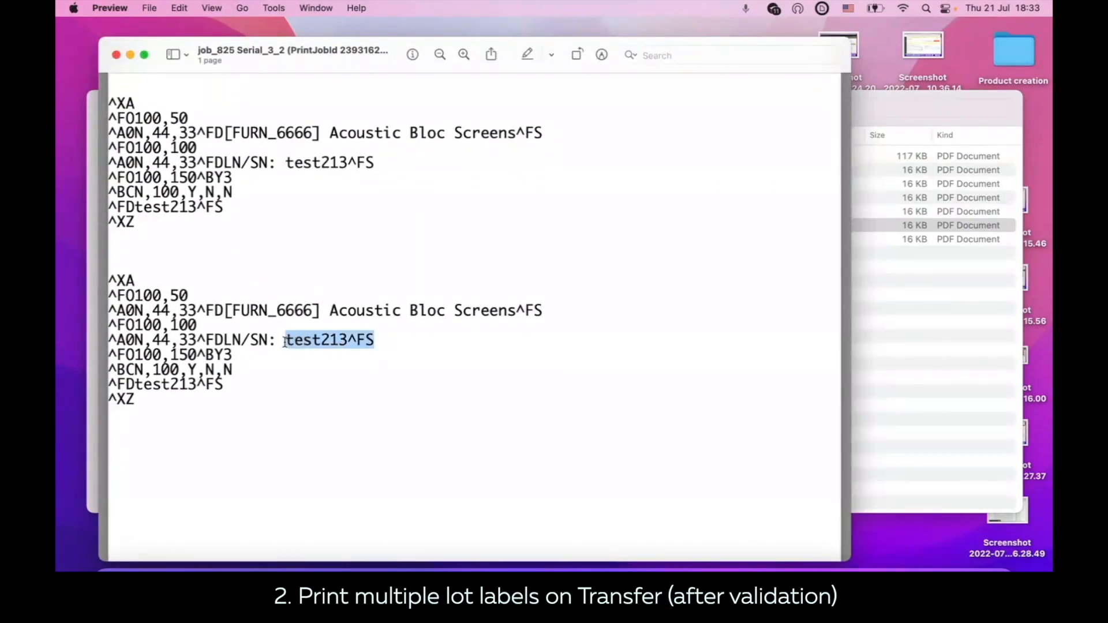
pyautogui.click(116, 54)
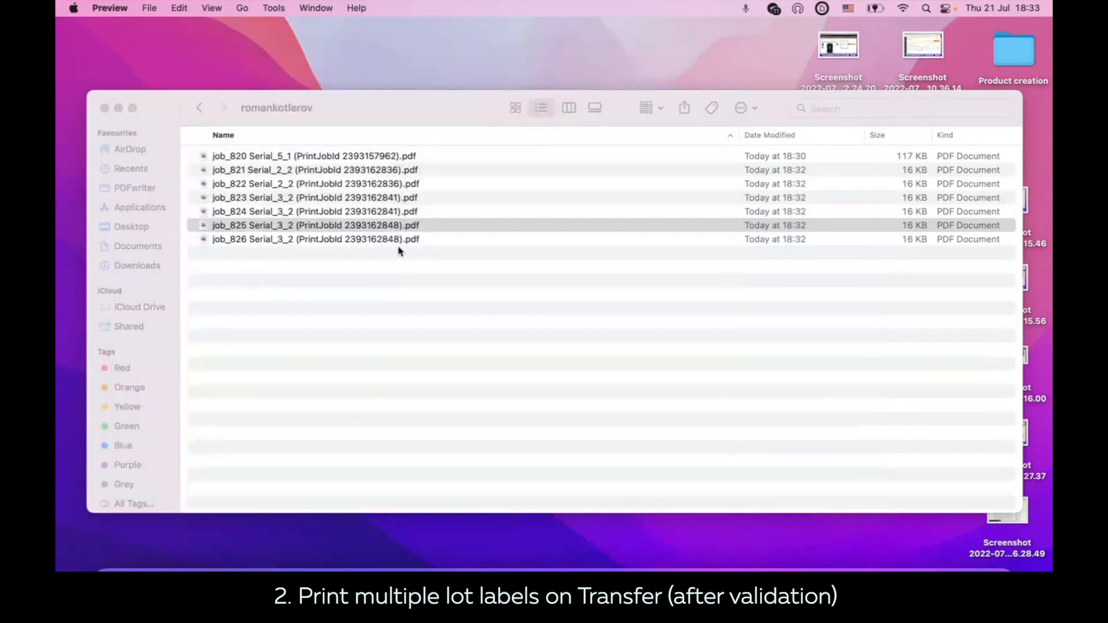
pyautogui.doubleClick(398, 241)
pyautogui.scroll(-3, 376, 365)
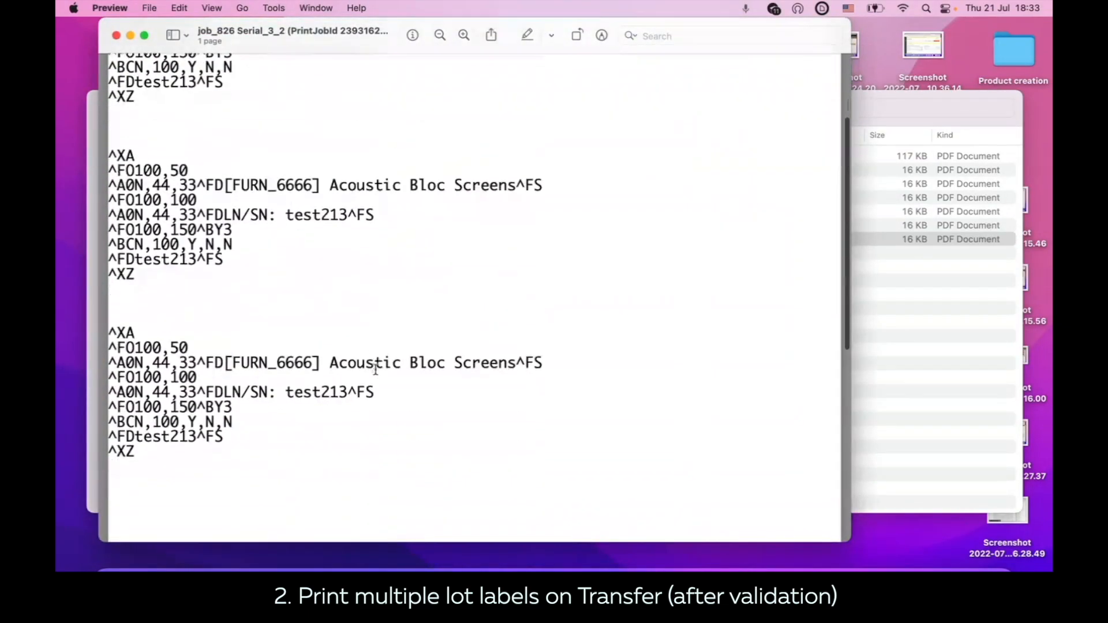
pyautogui.click(116, 36)
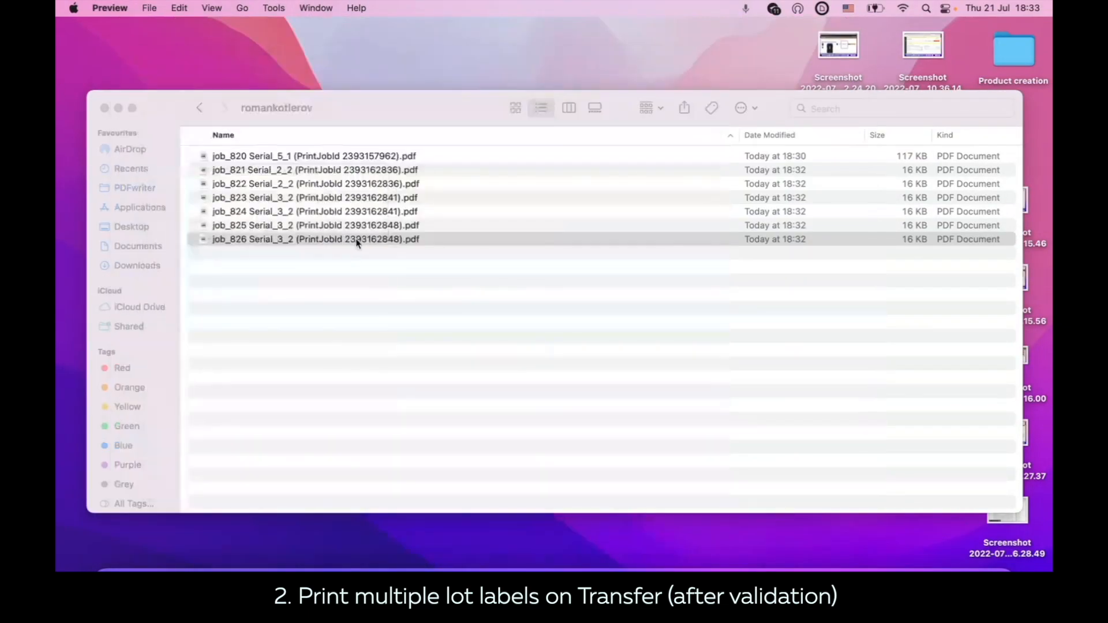
pyautogui.doubleClick(384, 214)
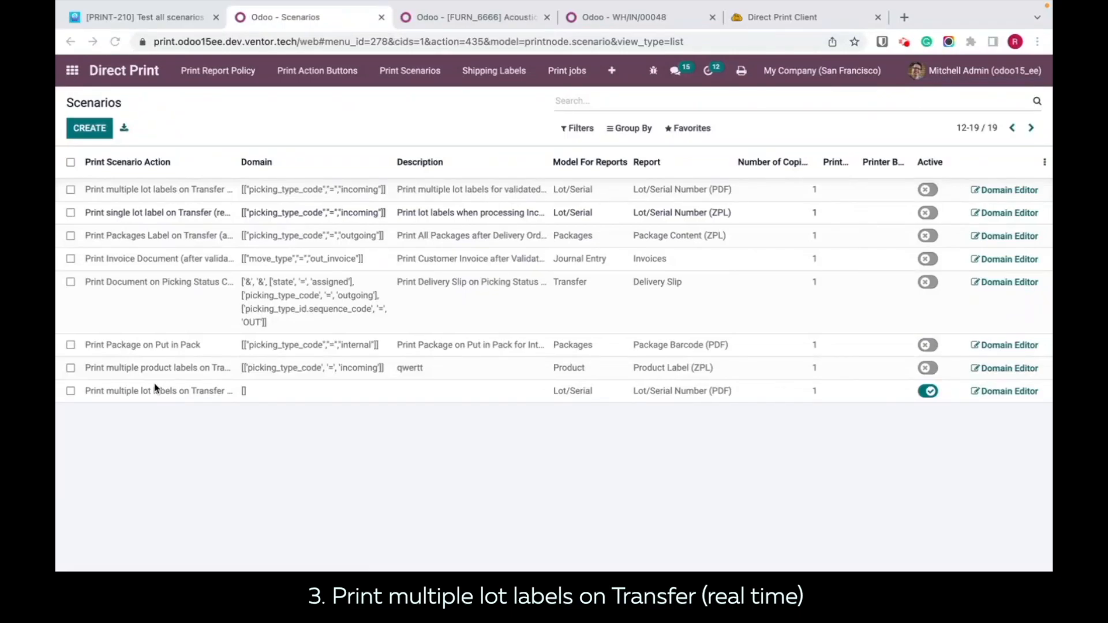
pyautogui.click(126, 397)
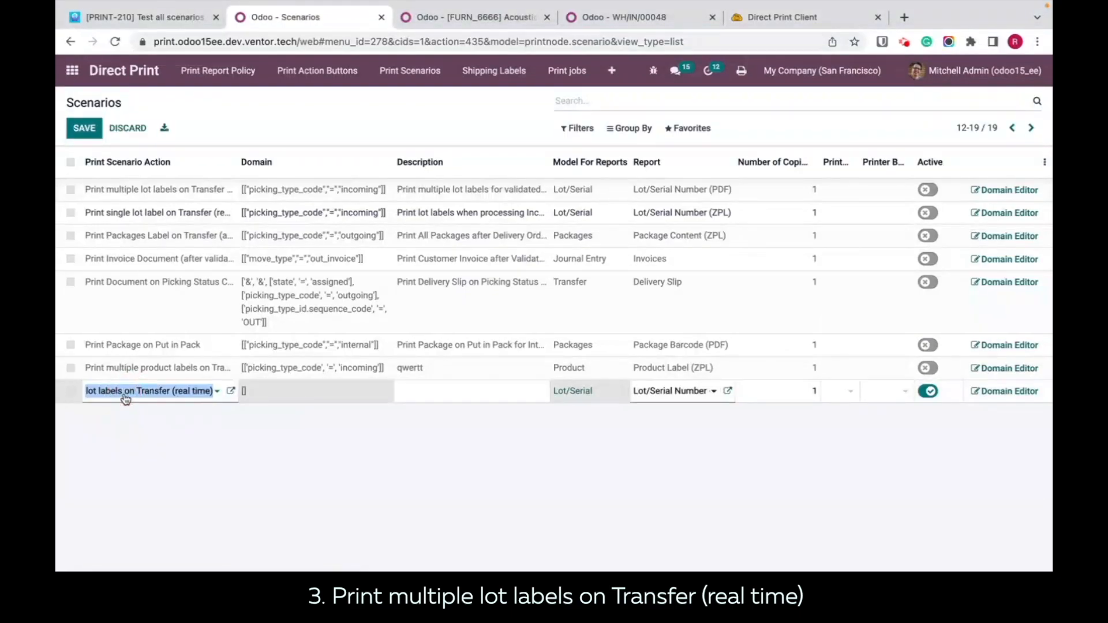
pyautogui.click(225, 446)
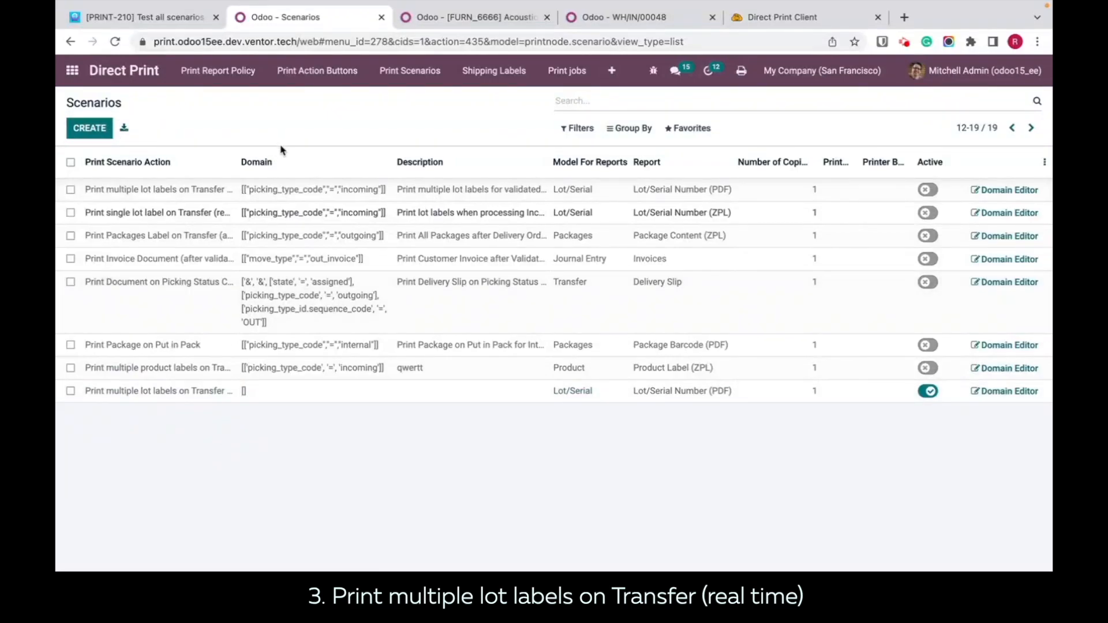
pyautogui.click(85, 133)
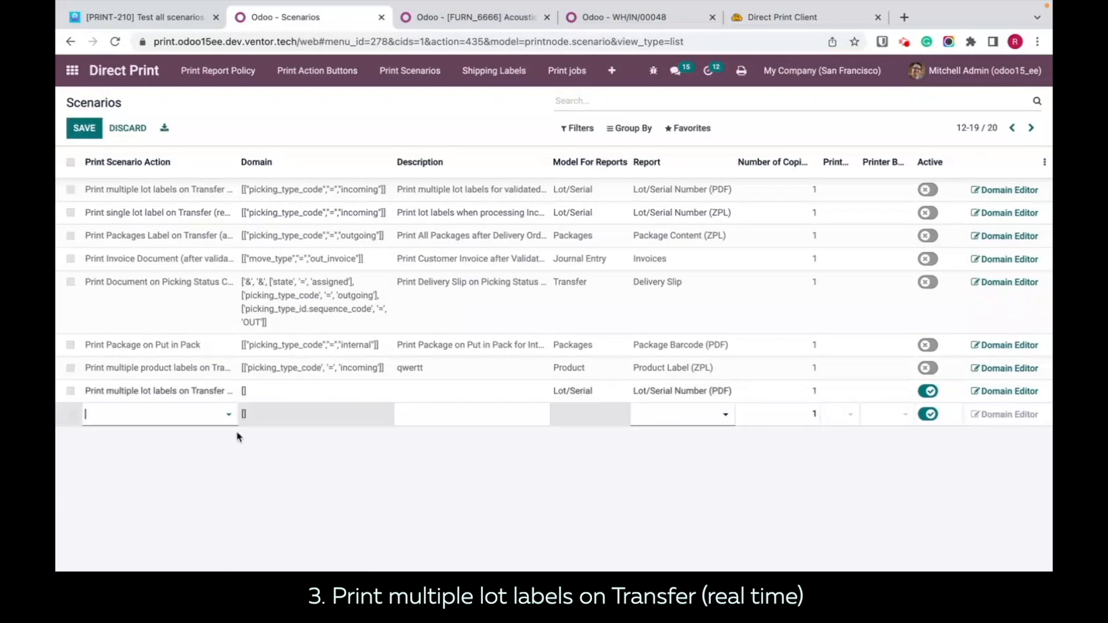
pyautogui.click(224, 418)
pyautogui.click(229, 419)
pyautogui.click(166, 560)
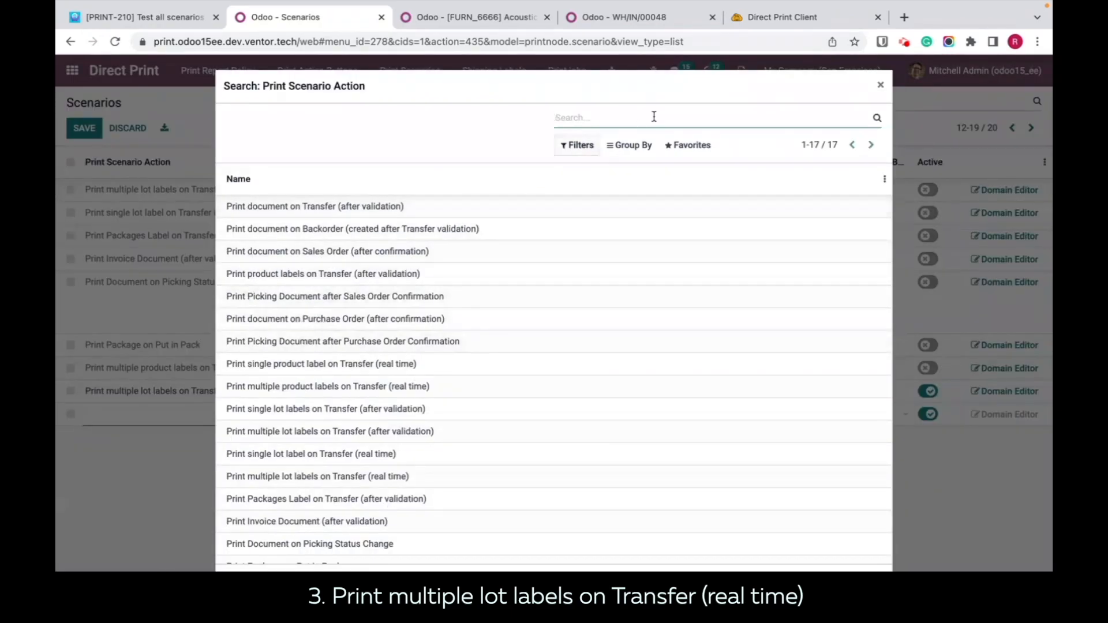
pyautogui.click(881, 85)
pyautogui.click(454, 516)
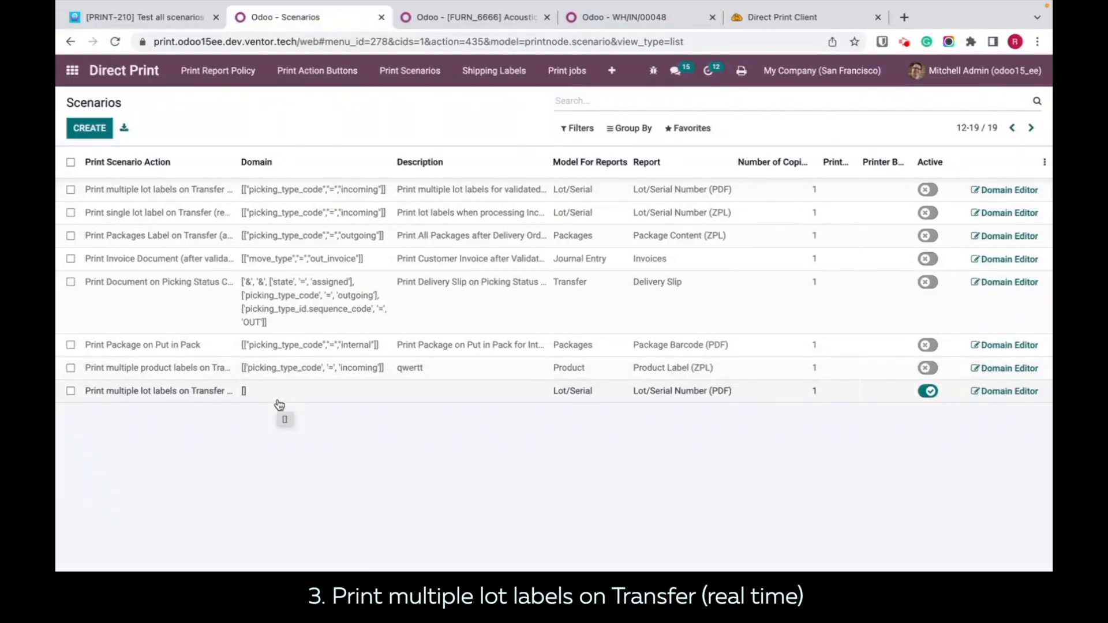
# Step: Set the description of the active real-time multiple lot labels scenario to 123, keeping the Lot/Serial Number (PDF) report
pyautogui.click(487, 392)
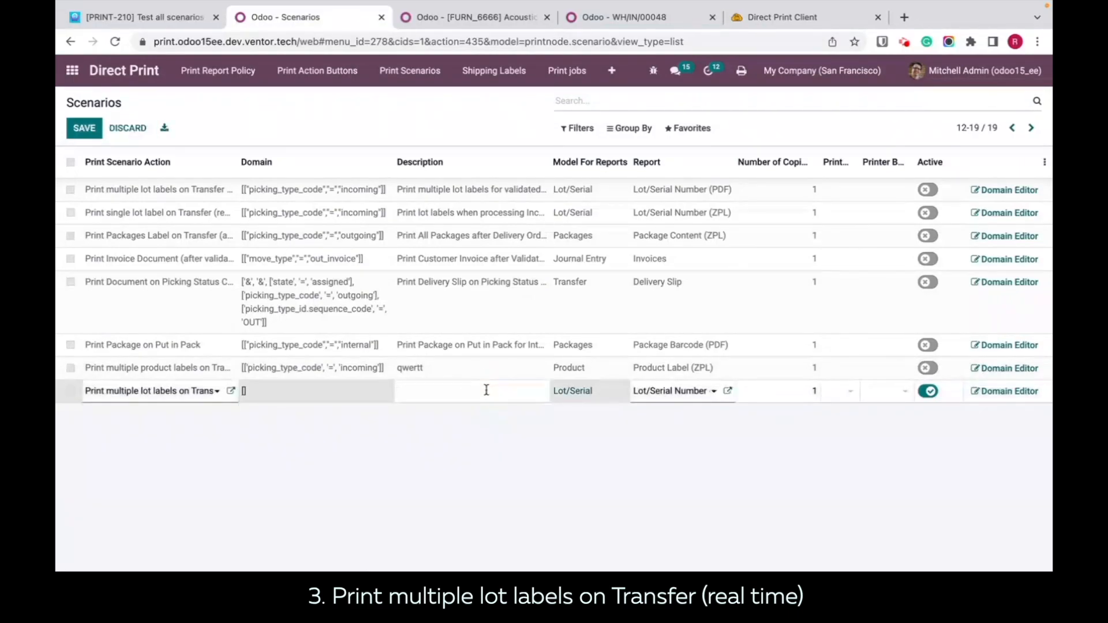
pyautogui.click(584, 479)
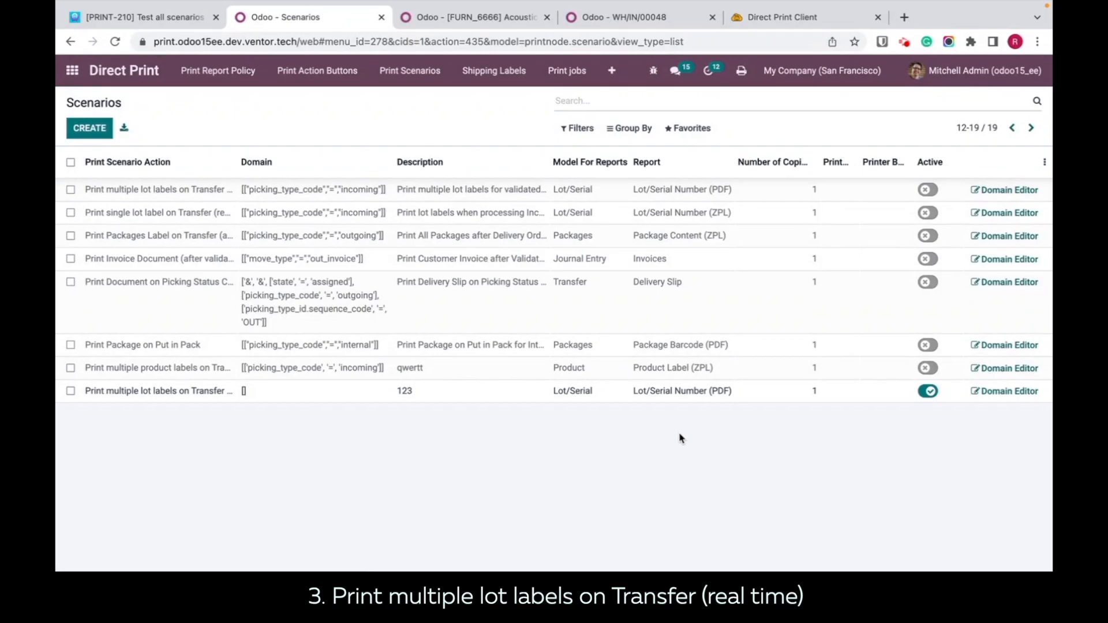
pyautogui.click(719, 395)
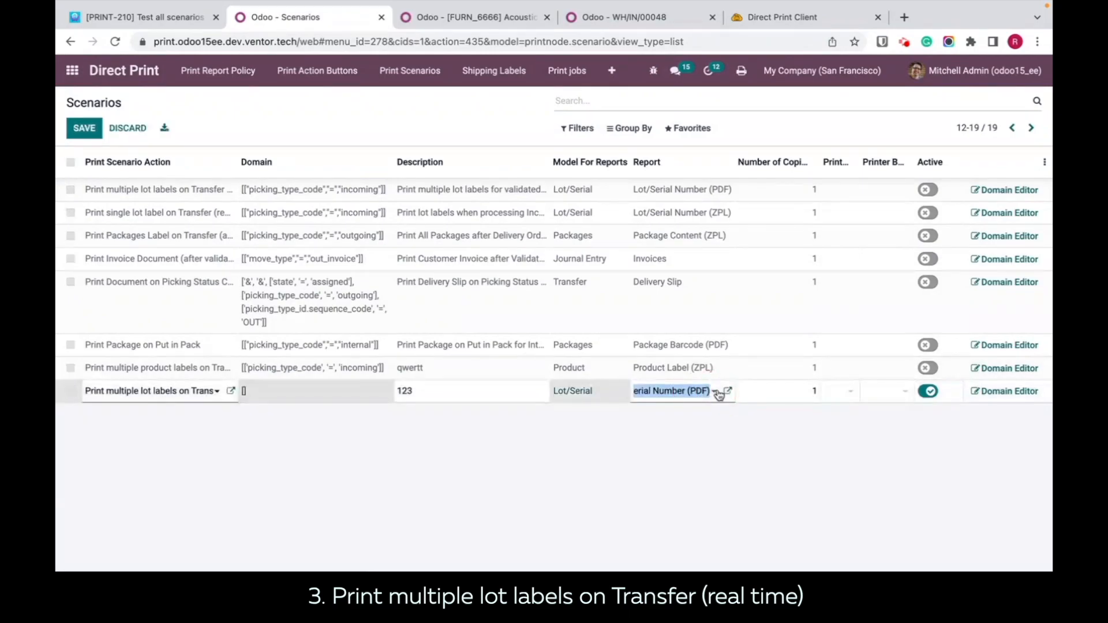
pyautogui.click(766, 496)
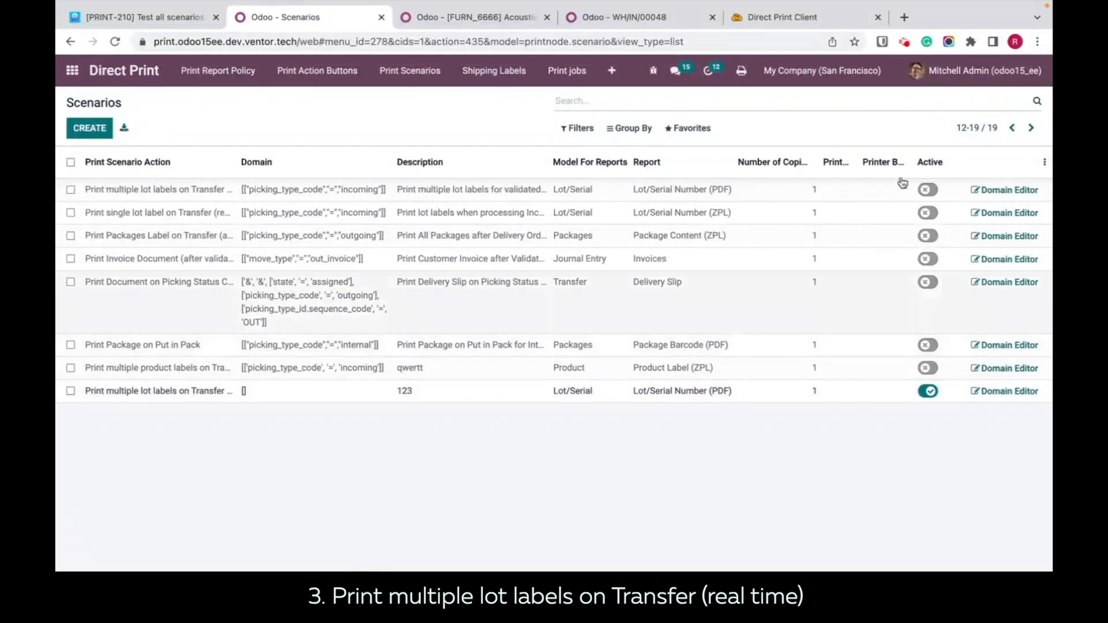
# Step: Assign the Fax printer to the active real-time multiple lot labels scenario, keeping one copy, and save the row
pyautogui.click(808, 400)
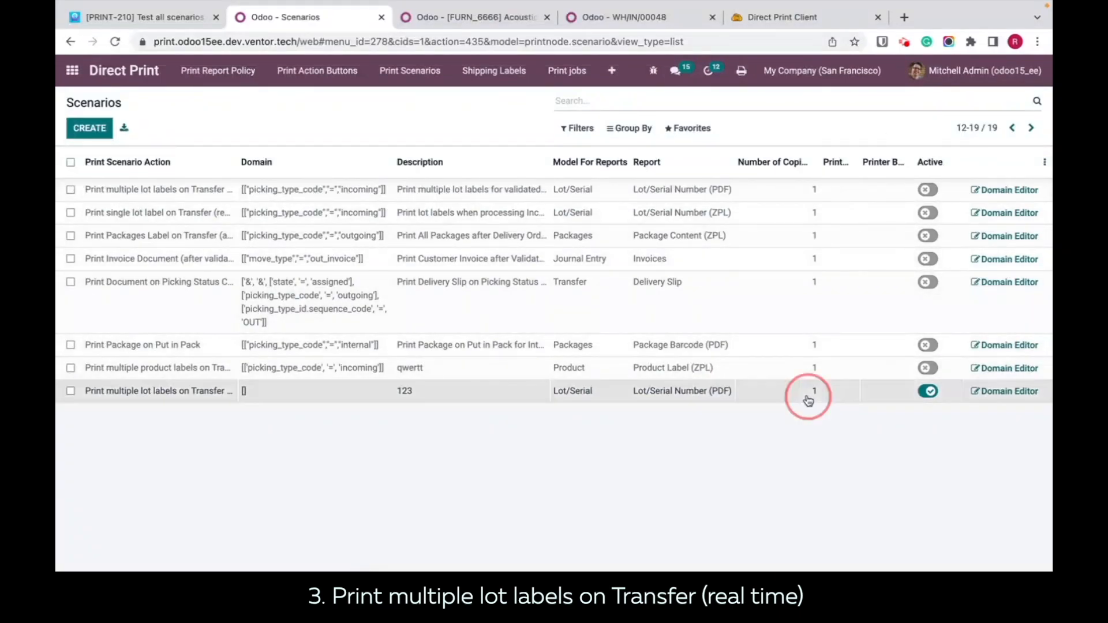
pyautogui.click(837, 469)
pyautogui.click(847, 391)
pyautogui.click(848, 391)
pyautogui.click(749, 454)
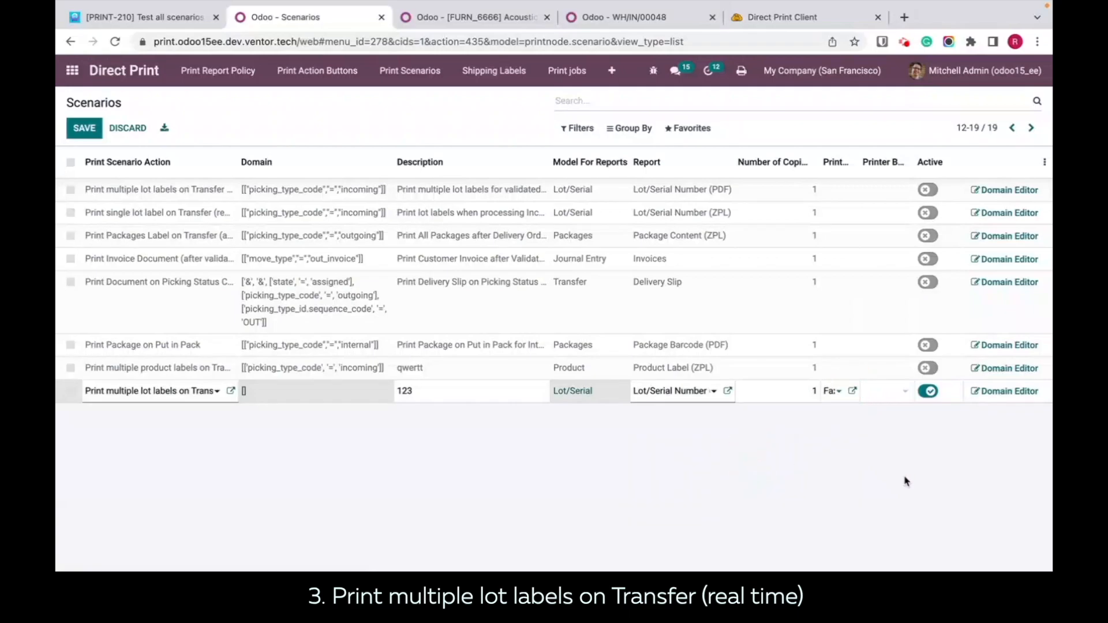
pyautogui.click(938, 482)
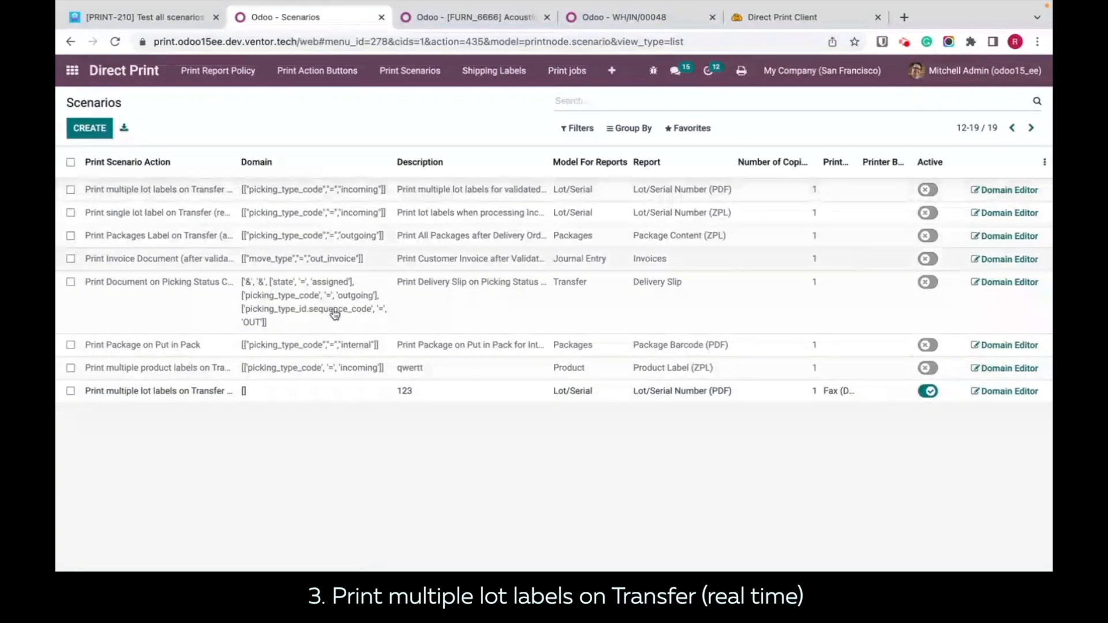
# Step: Check the domain of the real-time multiple lot labels scenario and return to the WH/IN/00048 receipt
pyautogui.click(613, 21)
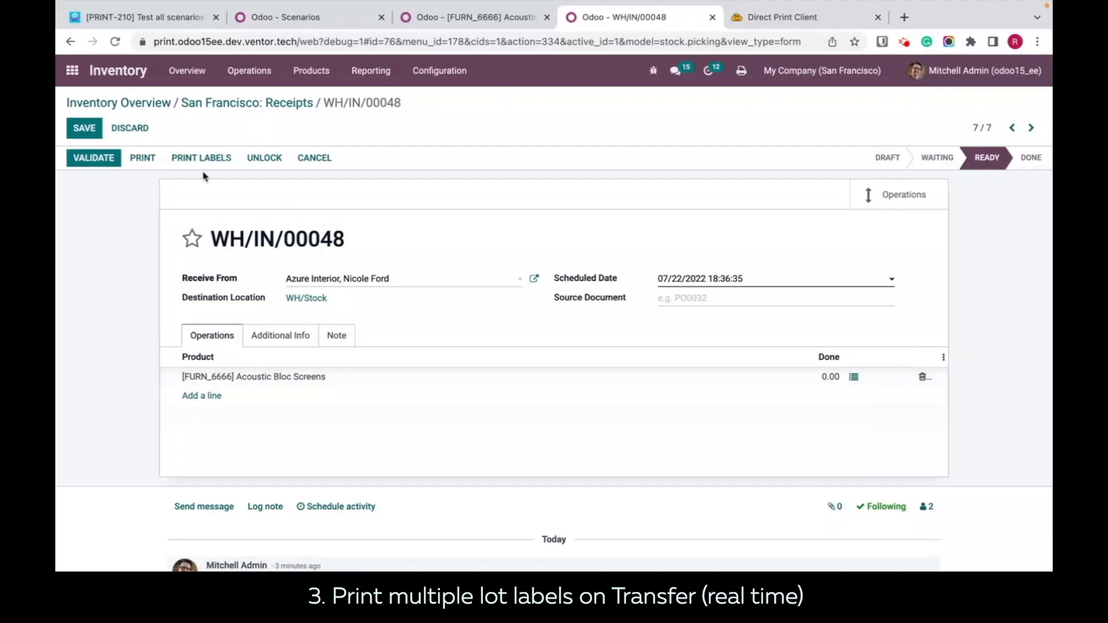
pyautogui.click(308, 23)
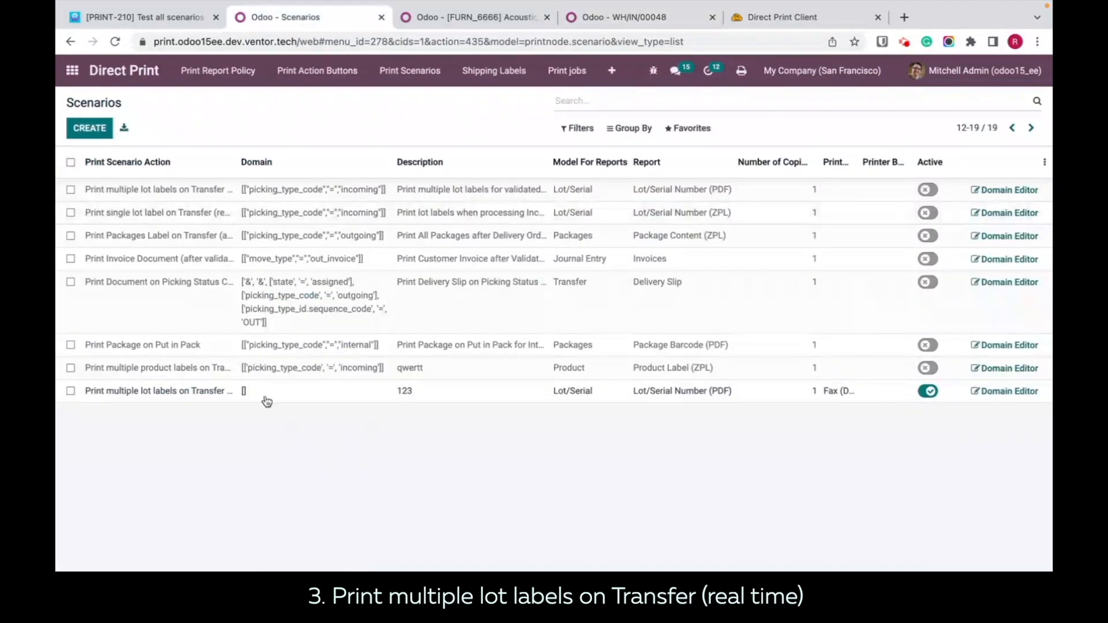
pyautogui.click(620, 22)
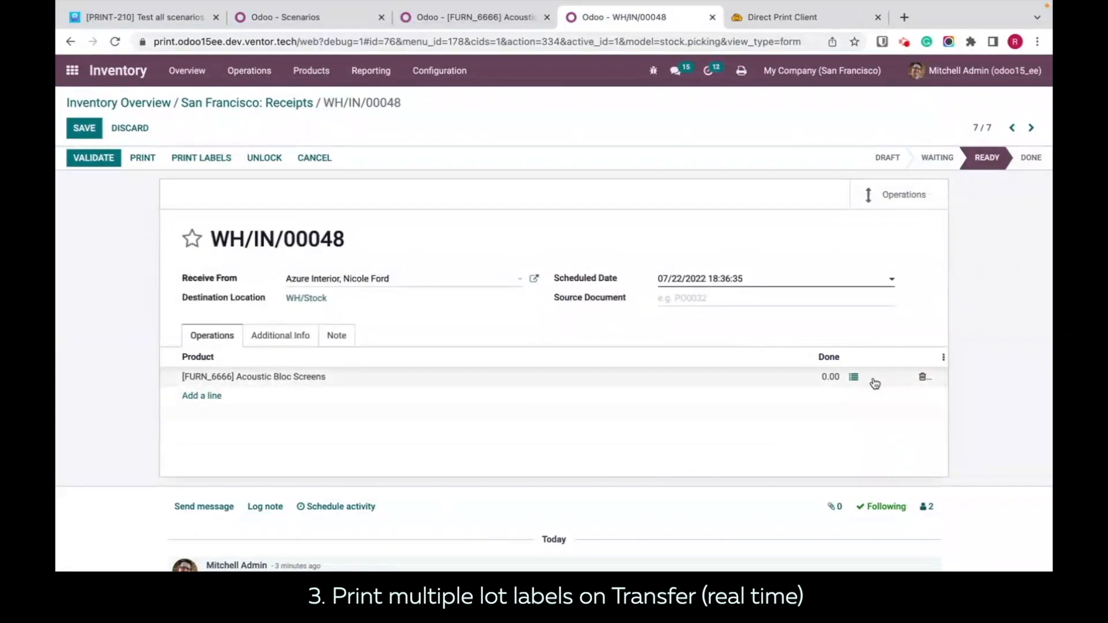
# Step: In the detailed operations of the Acoustic Bloc Screens line, add lot 00001 with a done quantity of 1
pyautogui.click(853, 377)
pyautogui.click(249, 202)
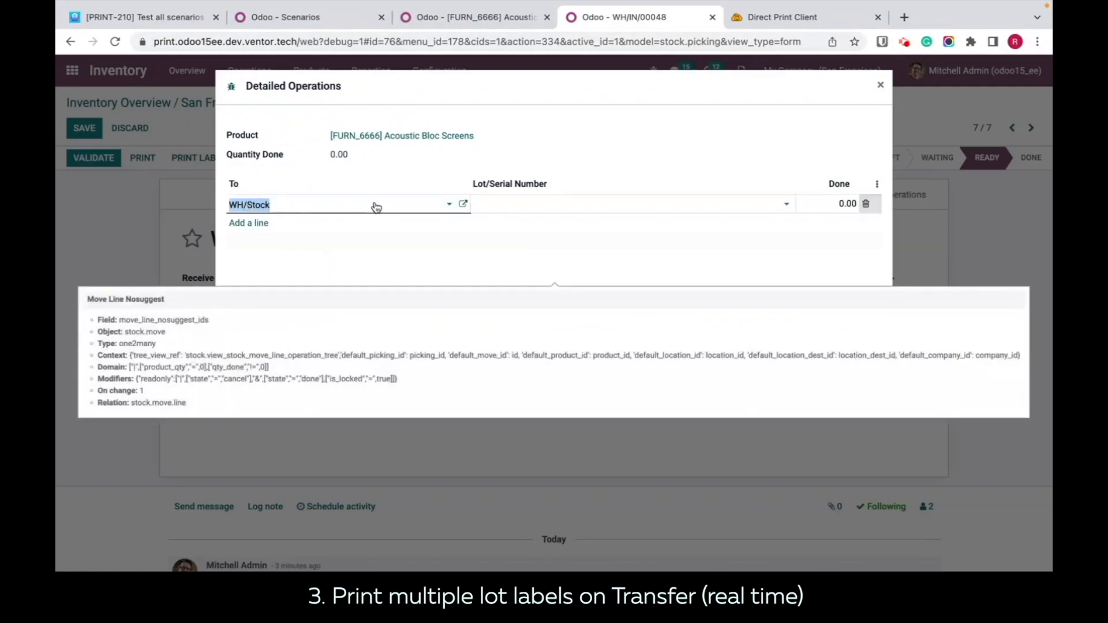
pyautogui.click(565, 200)
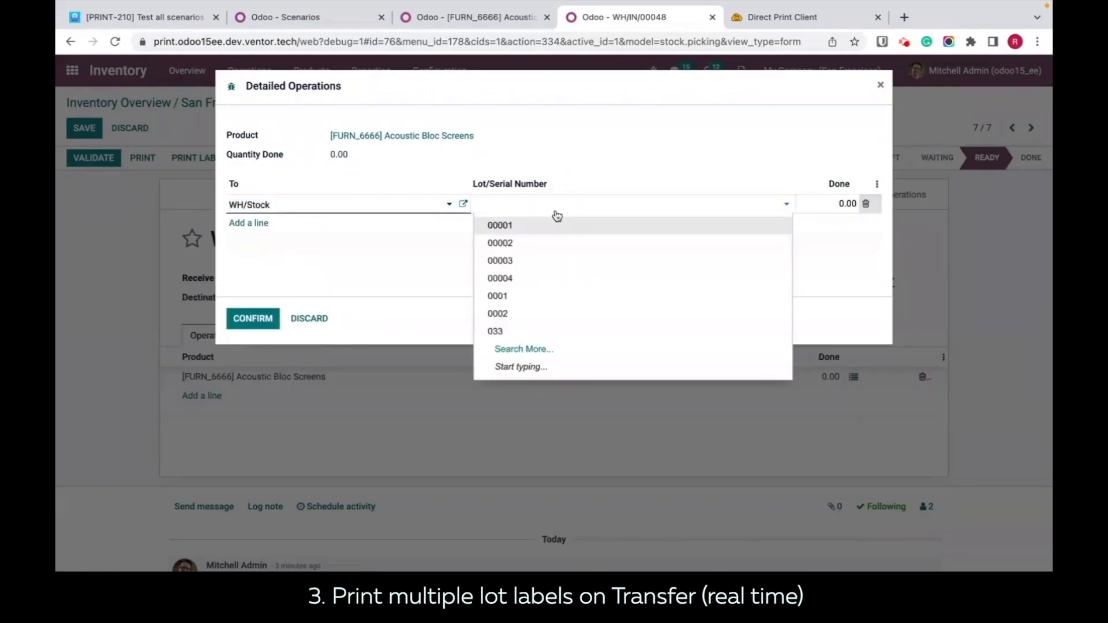
pyautogui.click(543, 230)
pyautogui.click(840, 205)
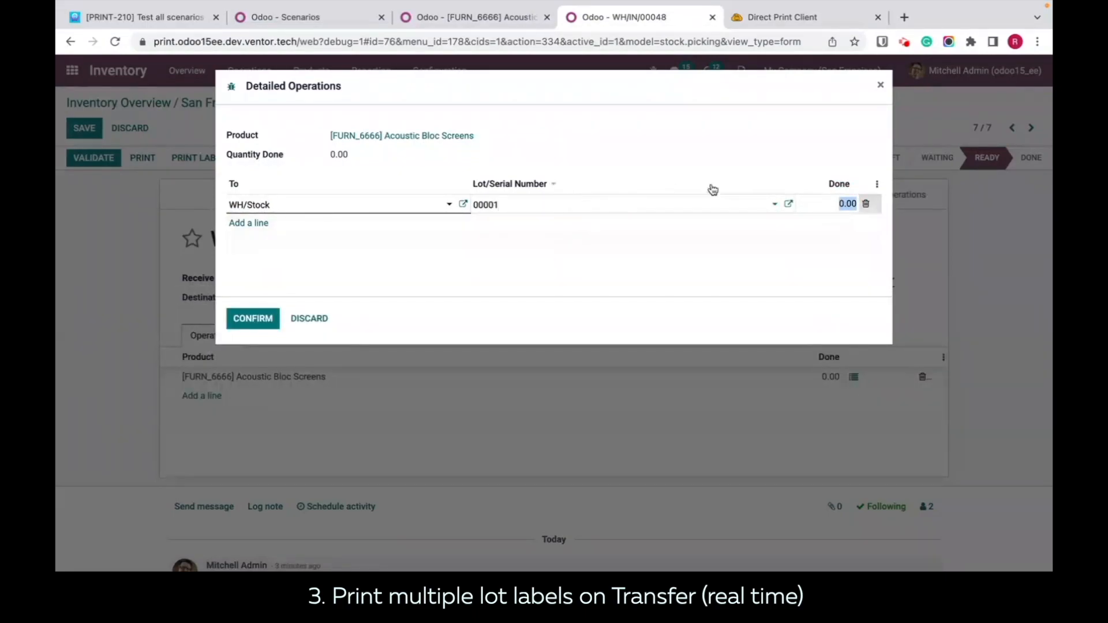
# Step: Add a second detailed operations line for lot 00002 with a done quantity of 2
pyautogui.click(247, 227)
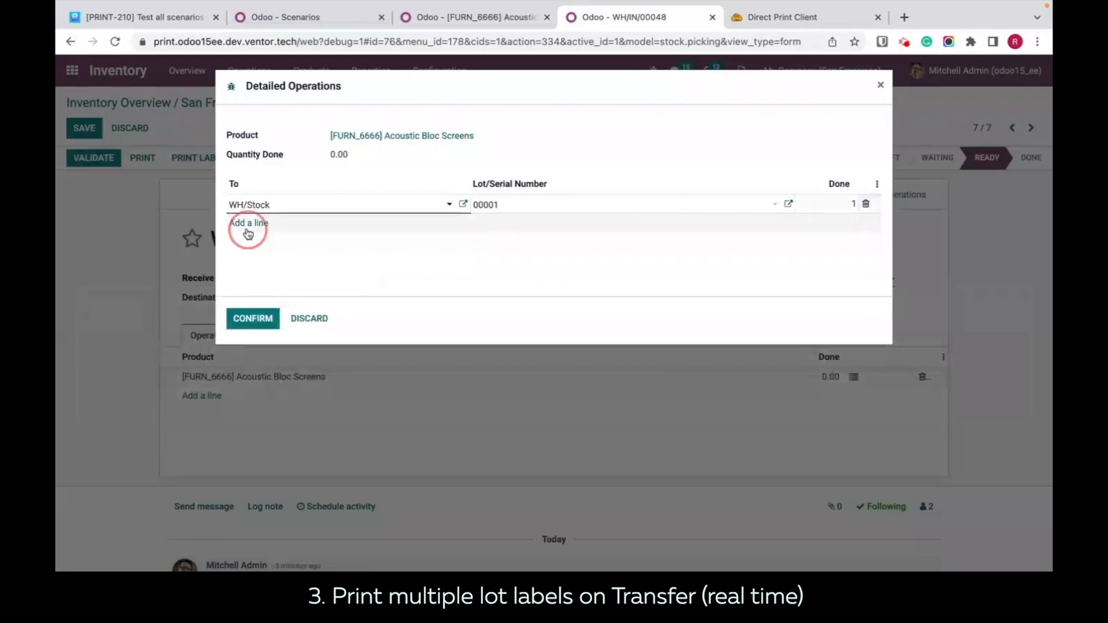
pyautogui.click(523, 223)
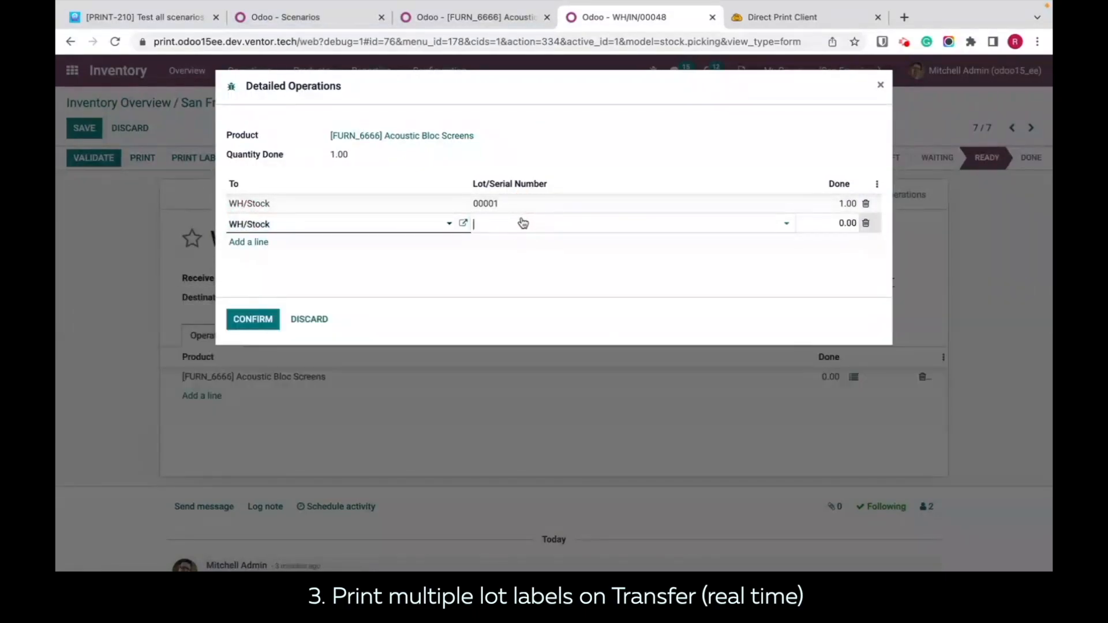
pyautogui.click(508, 262)
pyautogui.click(834, 225)
pyautogui.write('2')
# Step: Add a third line for lot 00003 with a done quantity of 3 and confirm the detailed operations
pyautogui.click(268, 242)
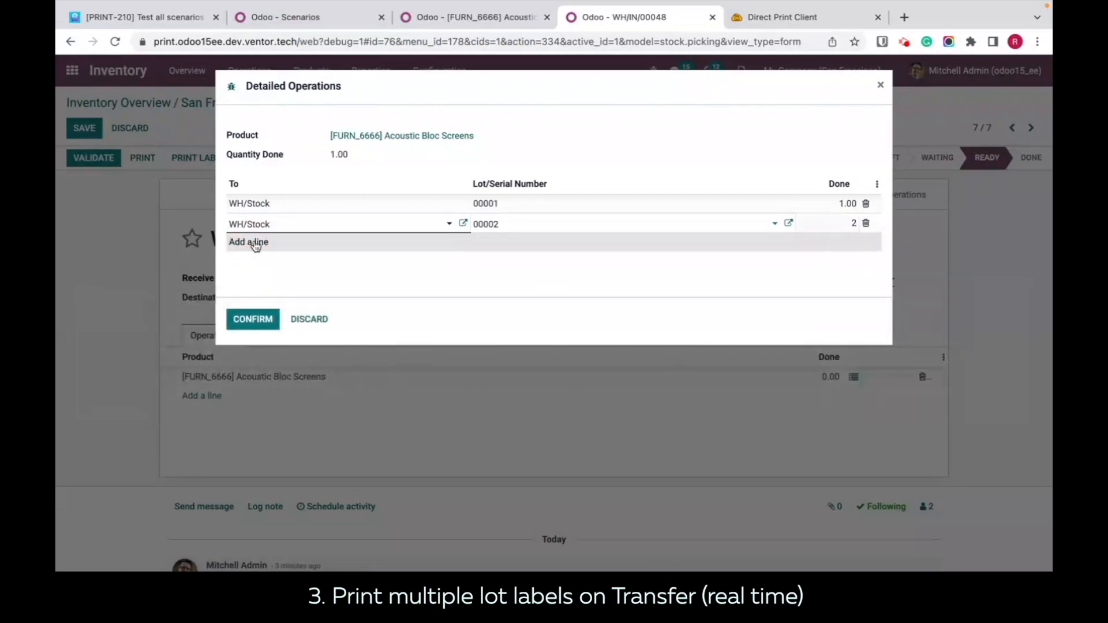
pyautogui.click(269, 246)
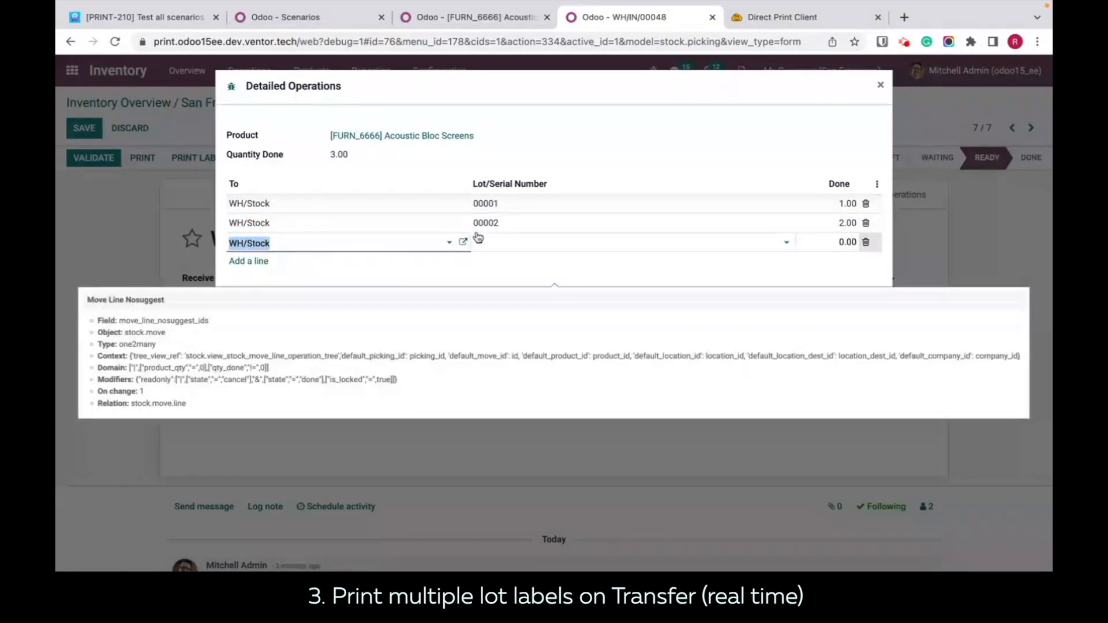
pyautogui.click(528, 247)
pyautogui.click(505, 283)
pyautogui.click(509, 280)
pyautogui.click(522, 244)
pyautogui.click(523, 244)
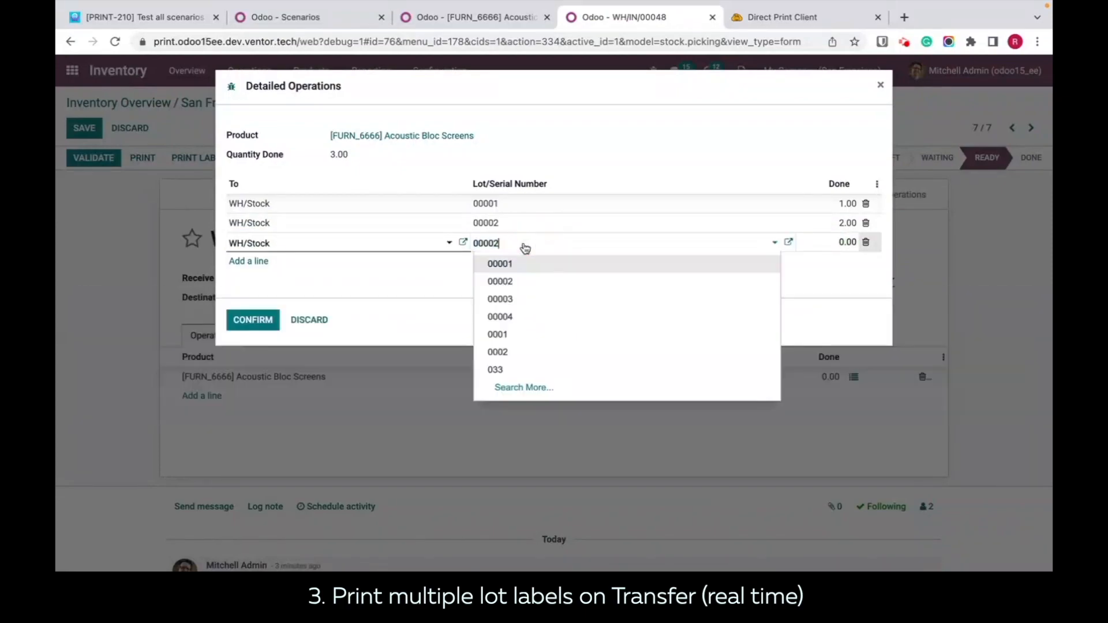
pyautogui.click(519, 299)
pyautogui.click(832, 242)
pyautogui.write('3')
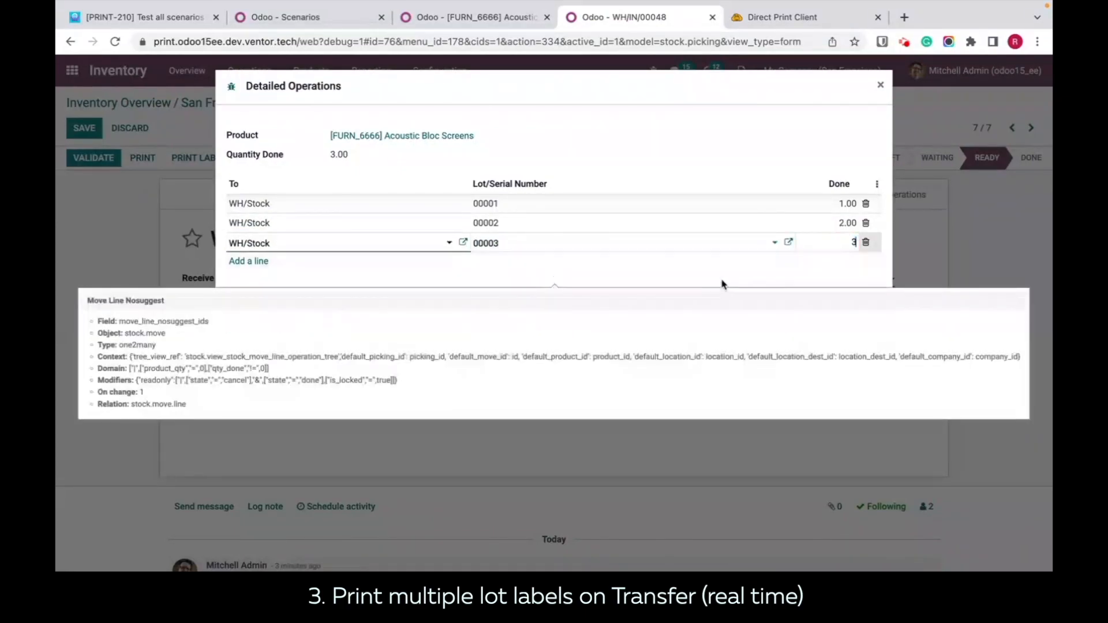
pyautogui.click(718, 289)
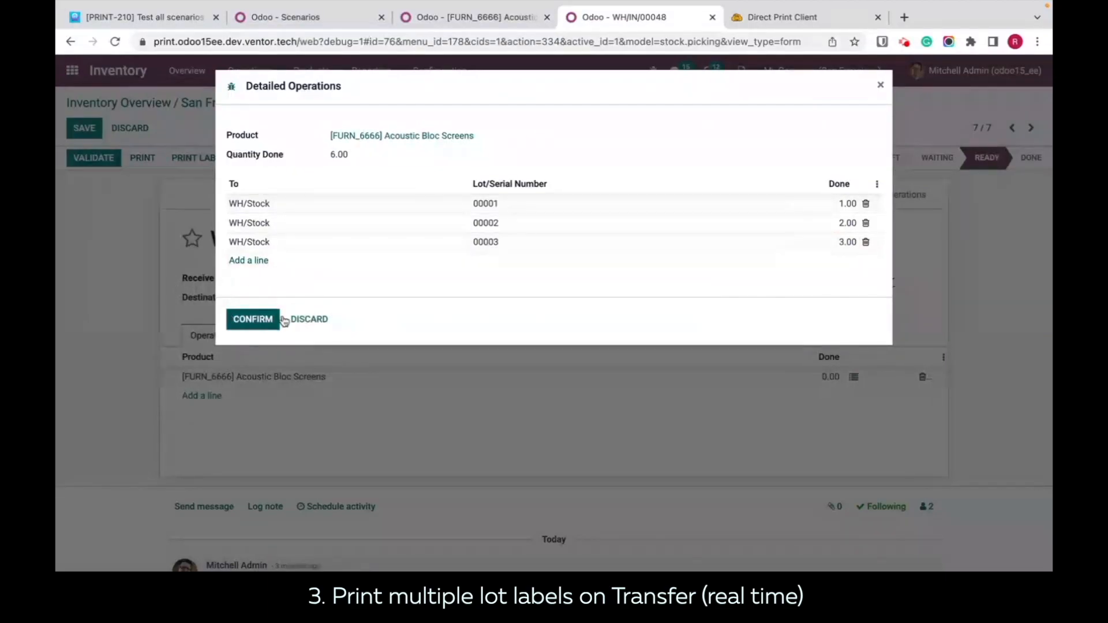
pyautogui.click(253, 323)
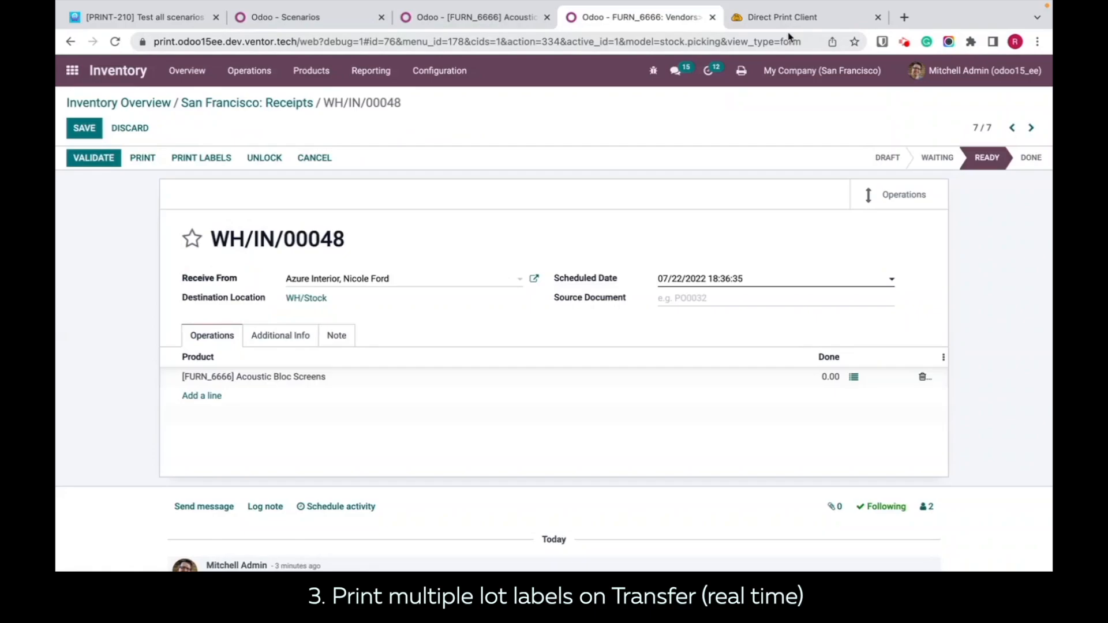
# Step: Check the newest lot label jobs and their printer in the Direct Print history, and return to the WH/IN/00048 receipt
pyautogui.click(766, 21)
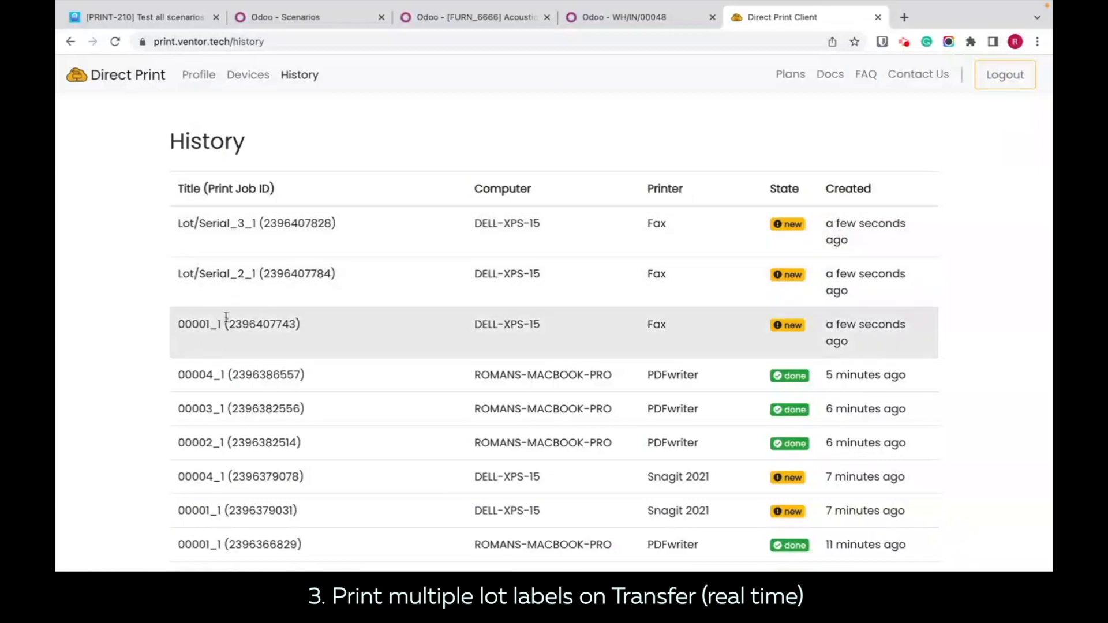
pyautogui.scroll(-3, 333, 327)
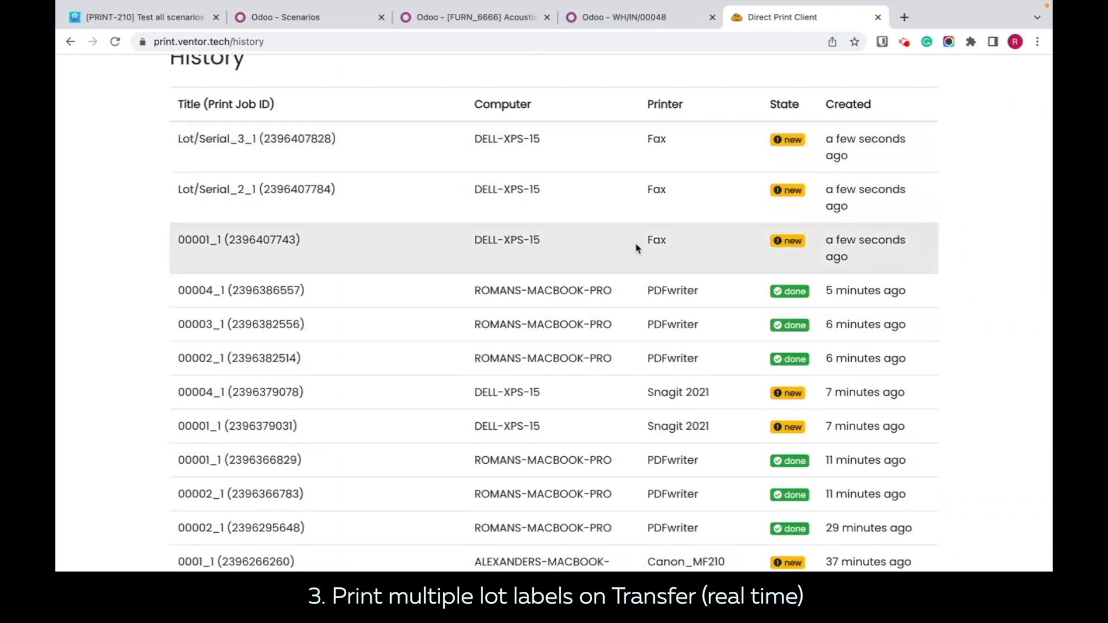
pyautogui.click(442, 19)
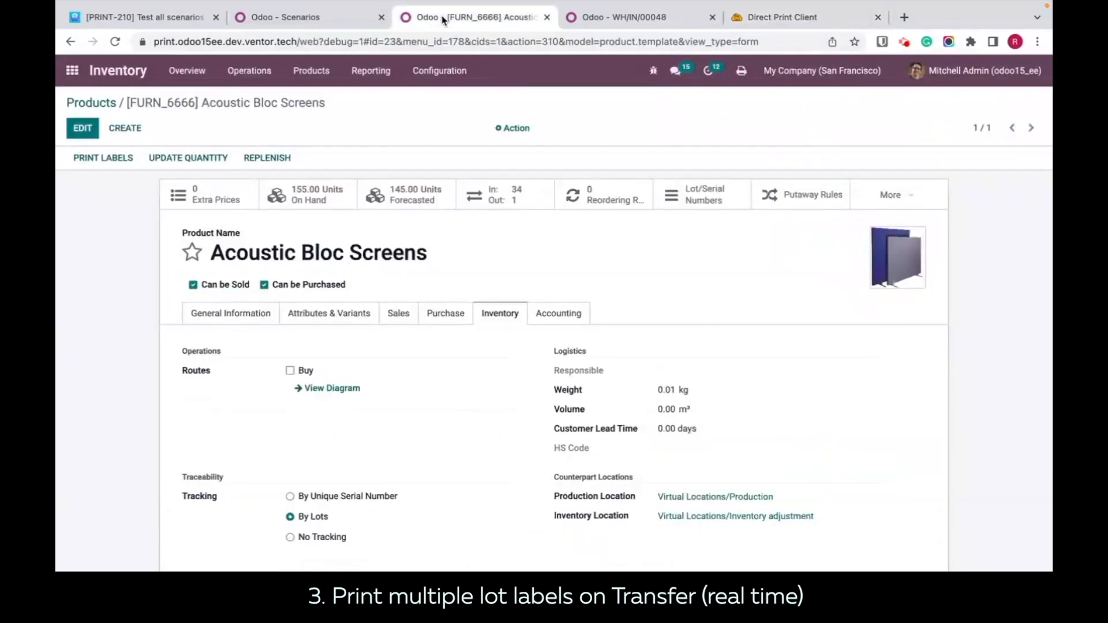
pyautogui.click(593, 19)
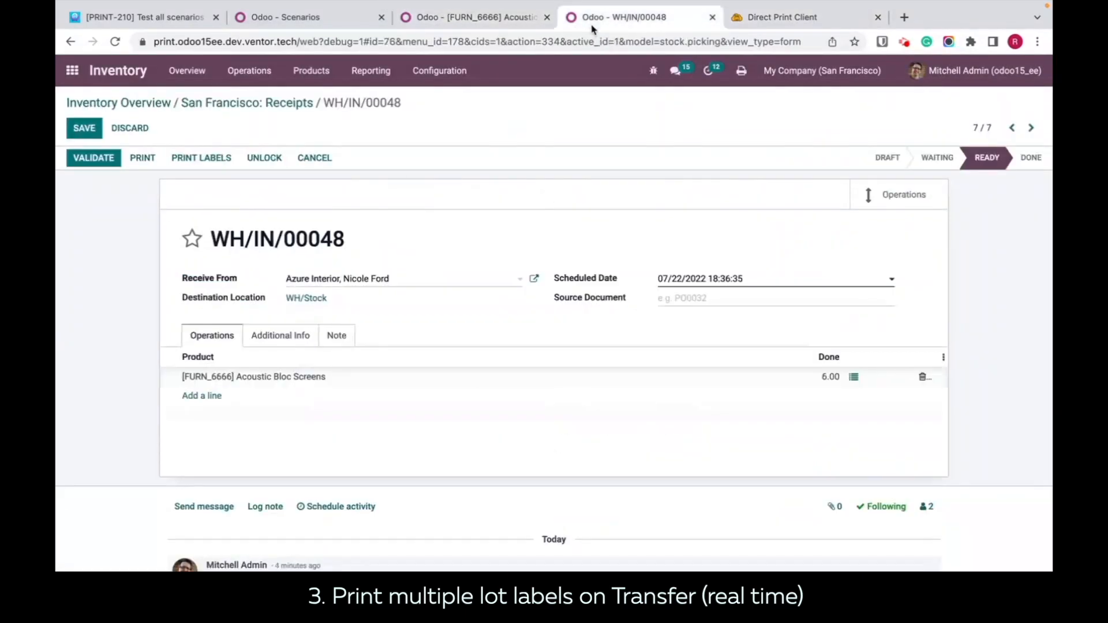
# Step: Remove the Fax printer from the active real-time multiple lot labels scenario and save the row
pyautogui.moveTo(282, 5)
pyautogui.click(288, 49)
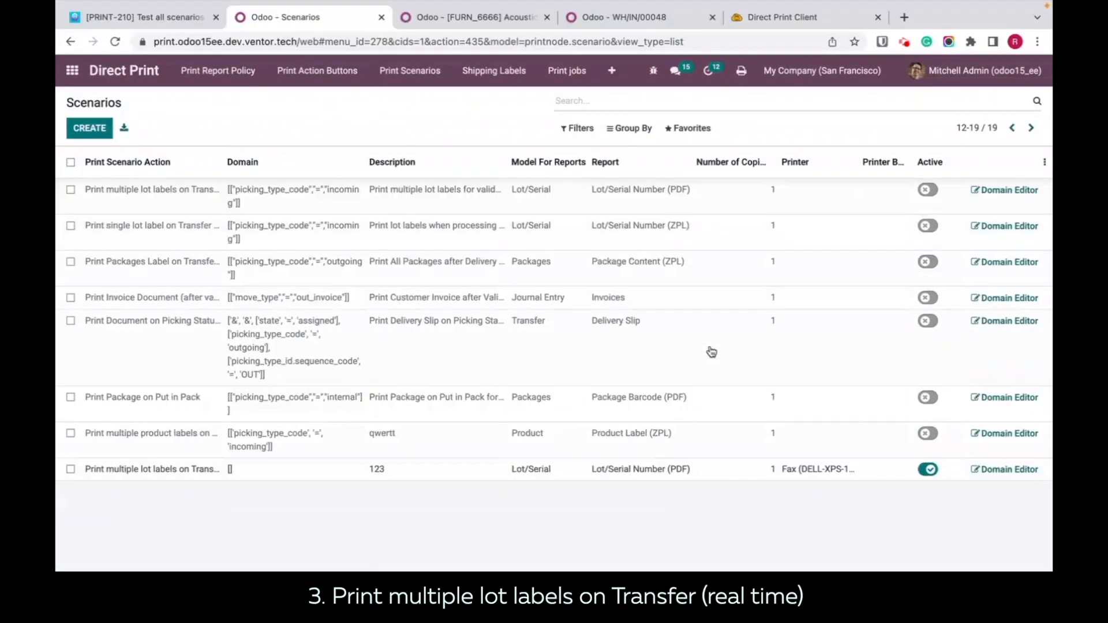
pyautogui.click(808, 469)
pyautogui.press('Return')
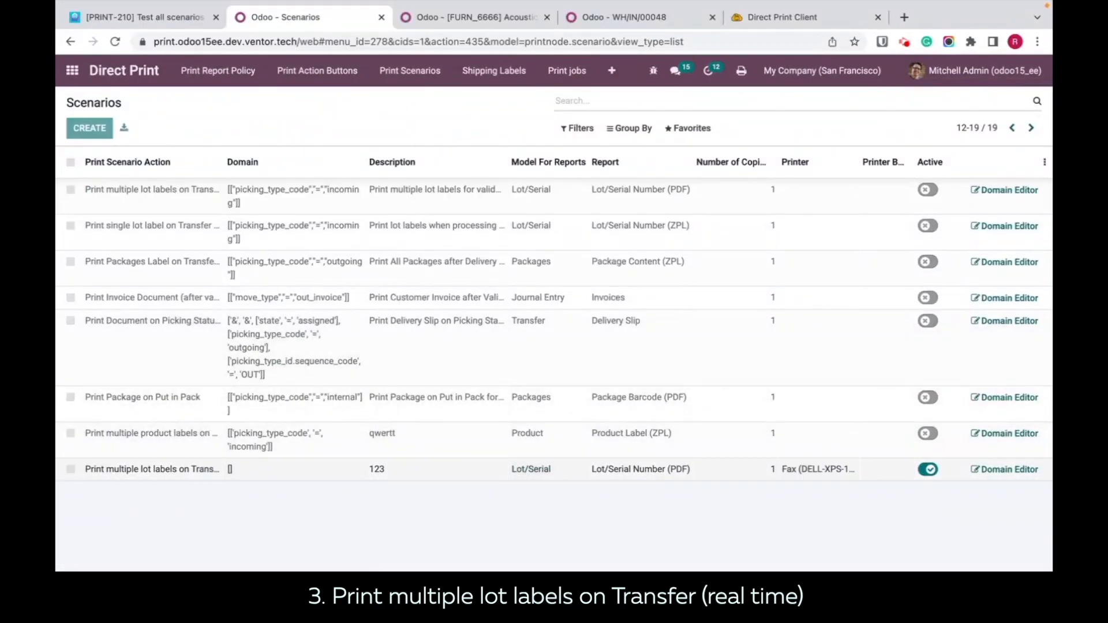
pyautogui.click(806, 470)
pyautogui.press('BackSpace')
pyautogui.click(799, 525)
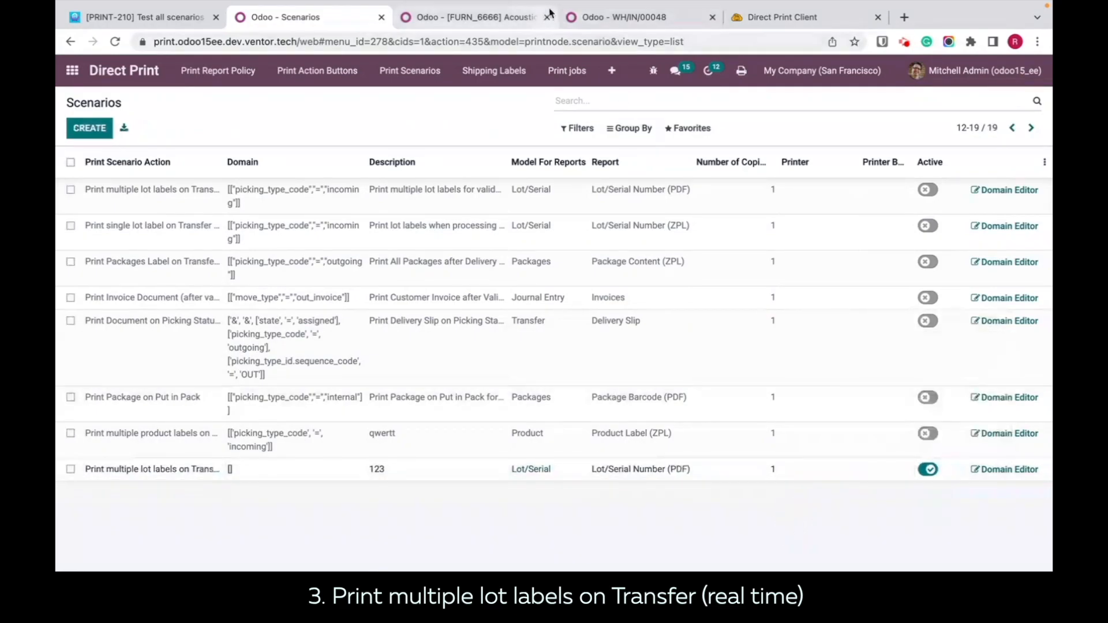
# Step: From the receipt, check the default workstation printer in the user's Direct Print settings and close the preferences without changes
pyautogui.click(635, 17)
pyautogui.click(936, 70)
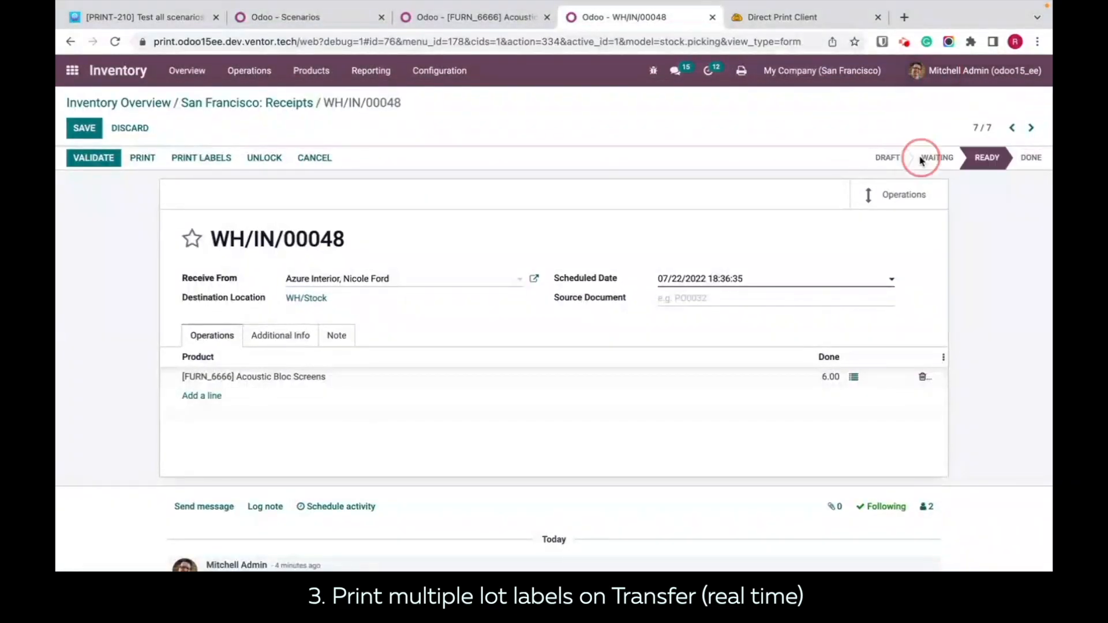
pyautogui.click(924, 159)
pyautogui.click(430, 203)
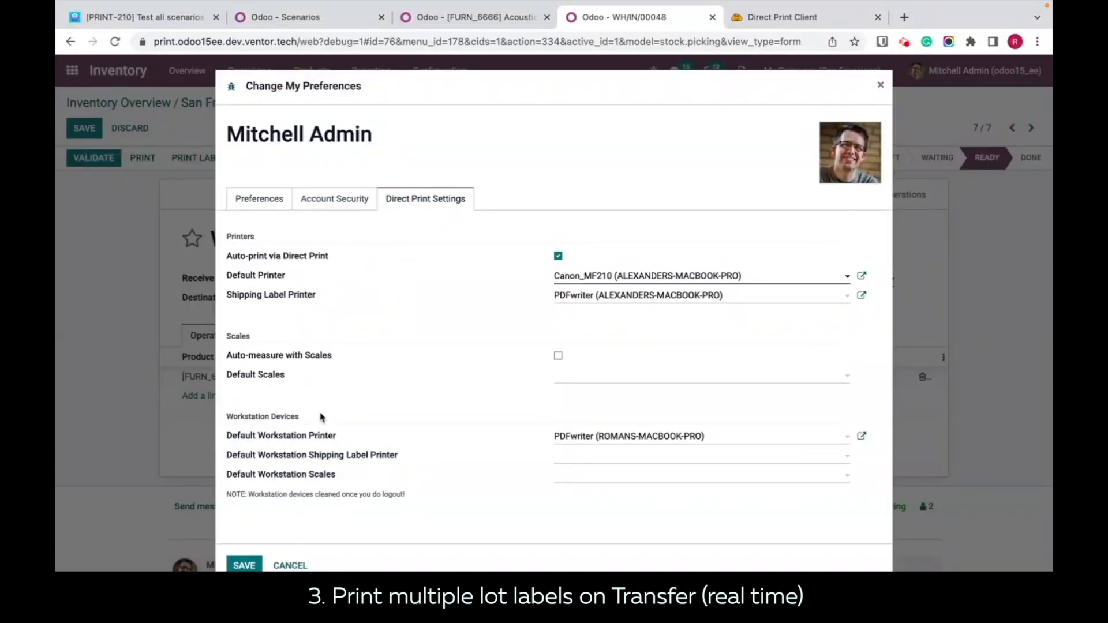
pyautogui.moveTo(347, 437); pyautogui.dragTo(228, 439)
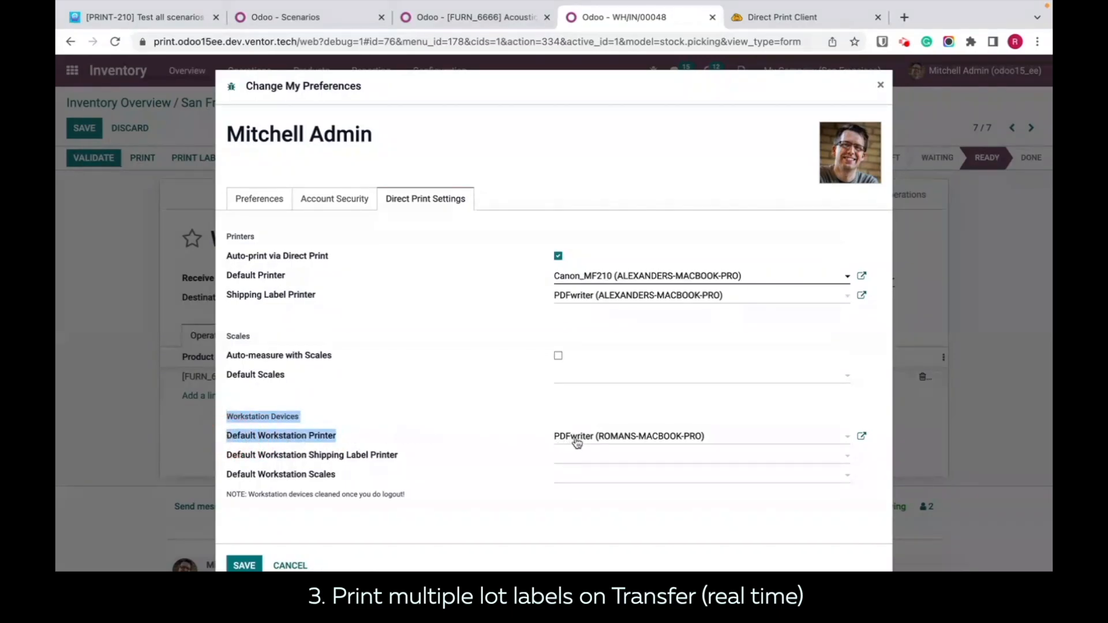
pyautogui.click(882, 87)
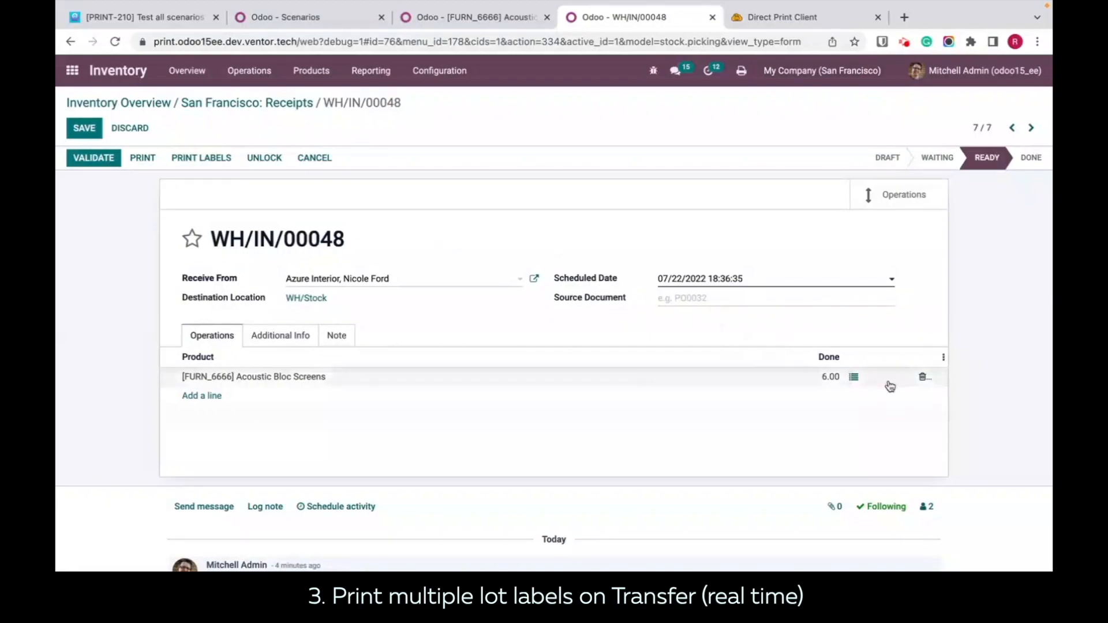
# Step: Save the WH/IN/00048 receipt and duplicate it
pyautogui.hotkey('alt', 's')
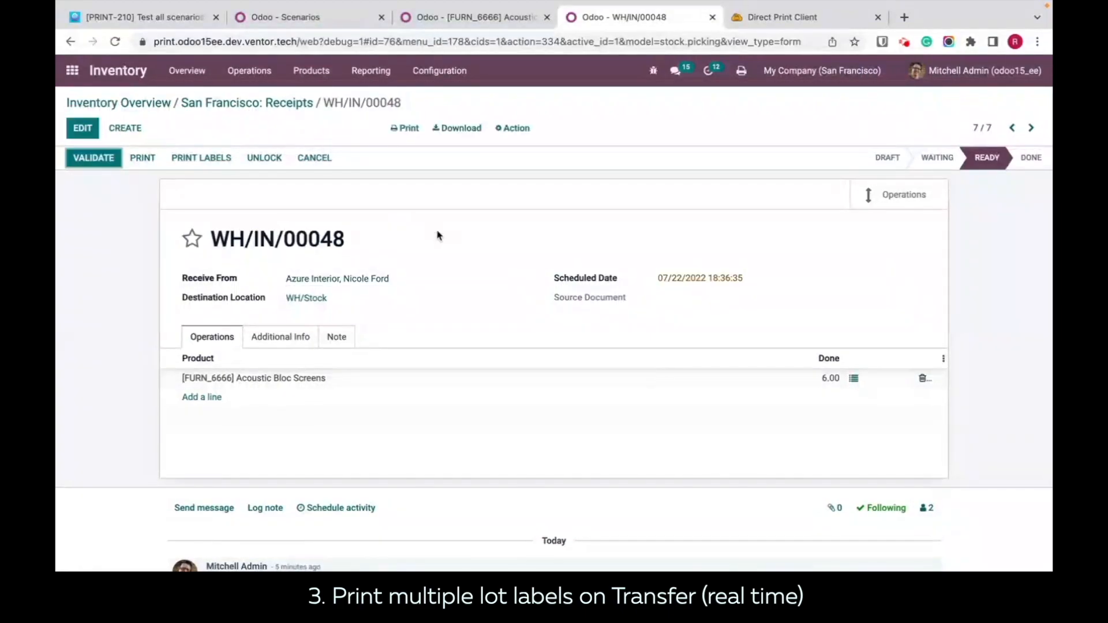
pyautogui.click(512, 124)
pyautogui.click(540, 155)
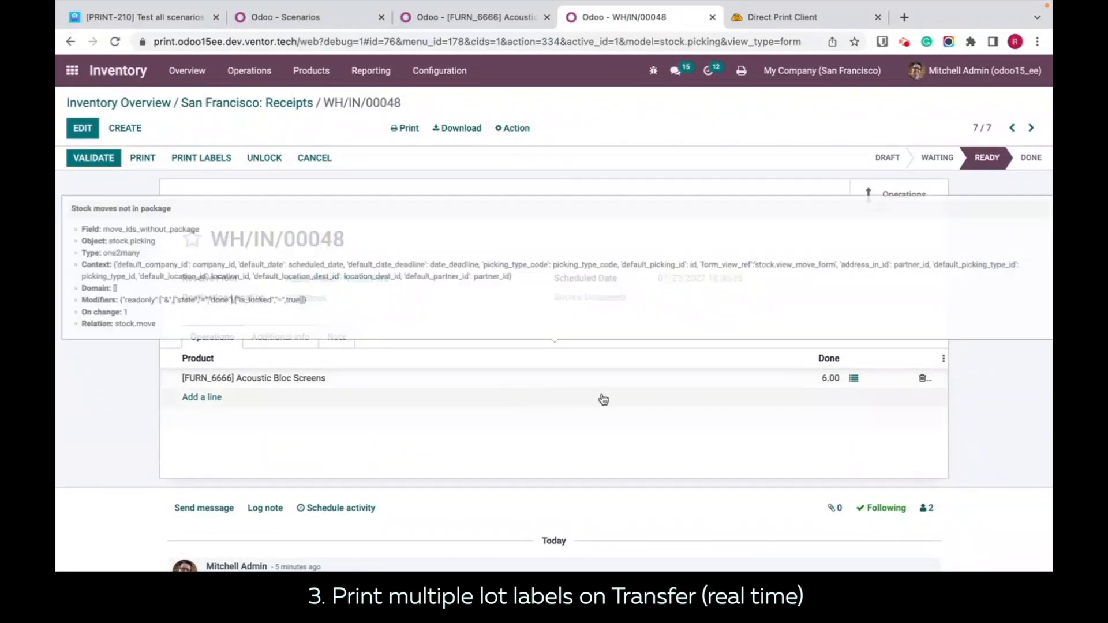
pyautogui.click(854, 379)
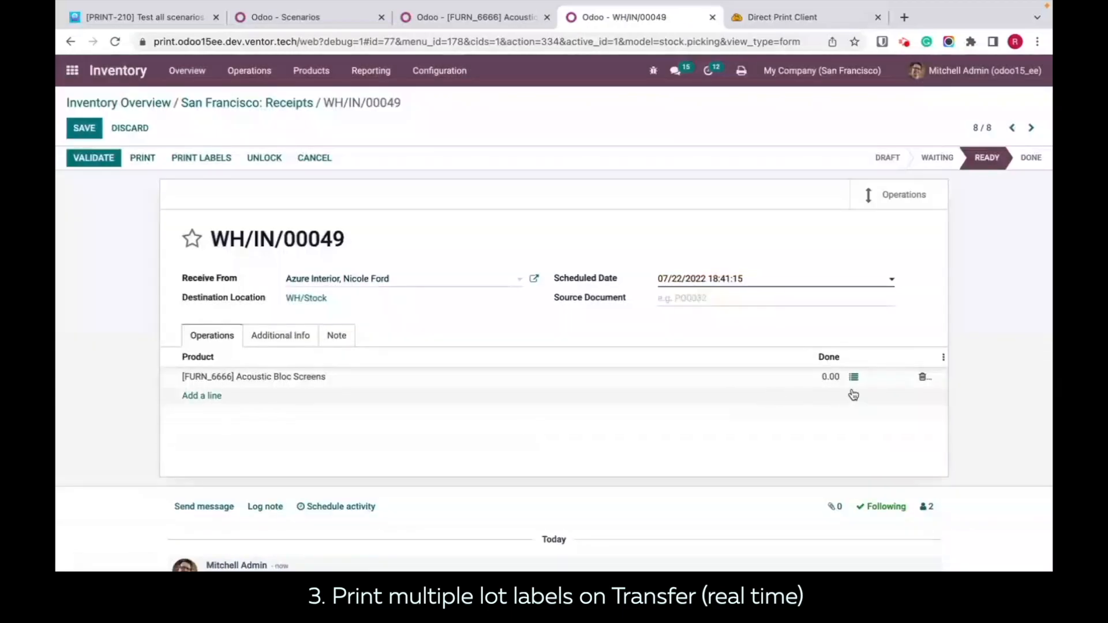
# Step: In the duplicated receipt's detailed operations for Acoustic Bloc Screens, add lot 00002 with a done quantity of 3
pyautogui.click(854, 378)
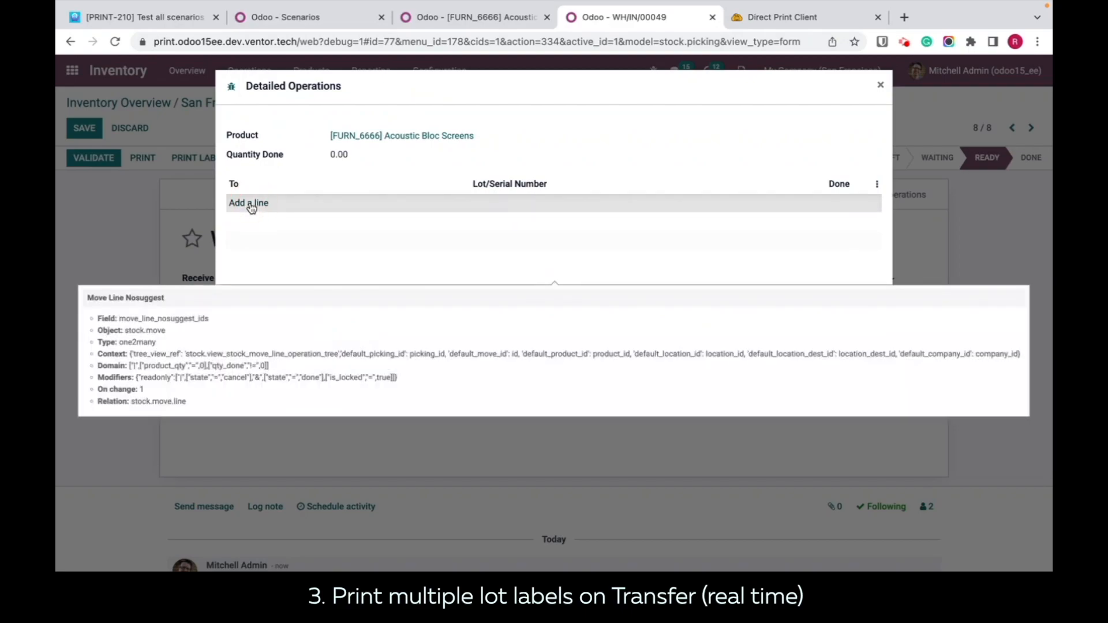
pyautogui.click(251, 206)
pyautogui.click(685, 211)
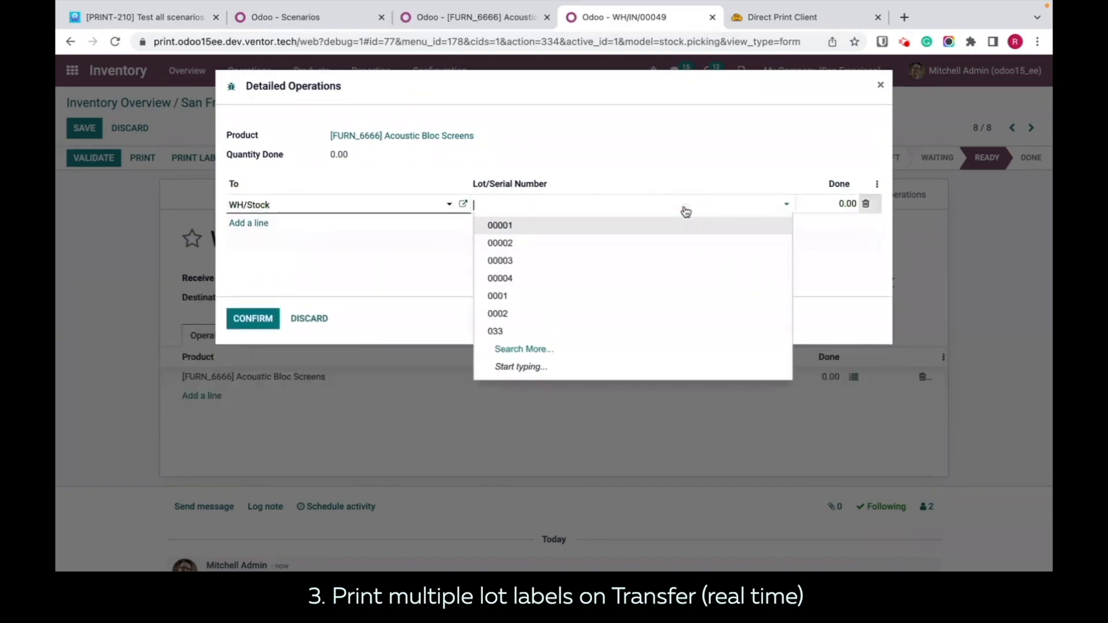
pyautogui.click(658, 242)
pyautogui.click(829, 204)
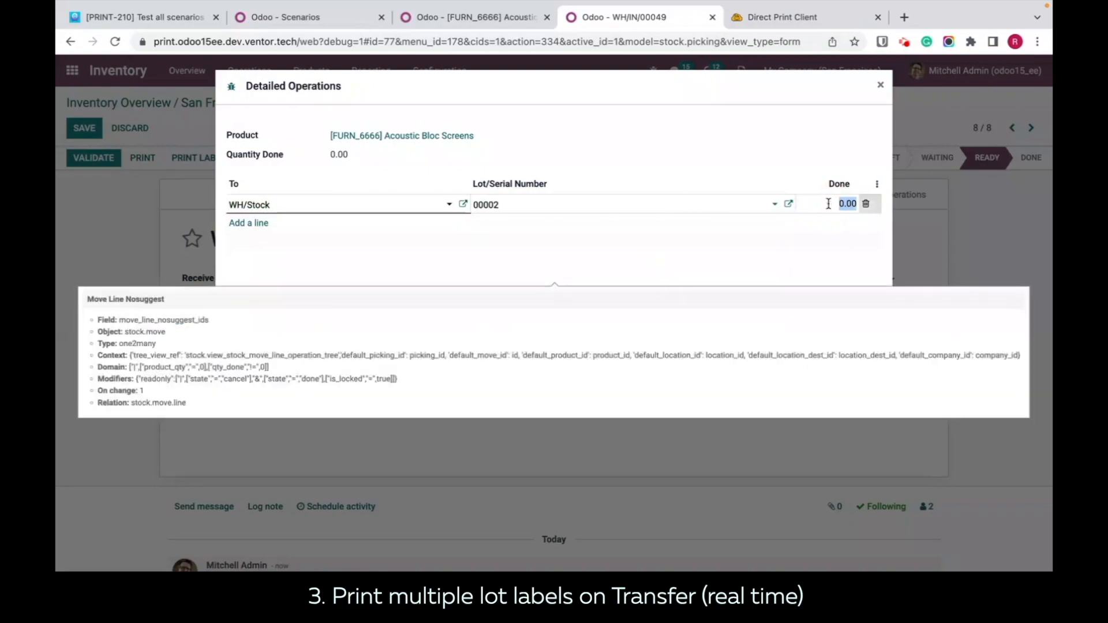
pyautogui.click(776, 256)
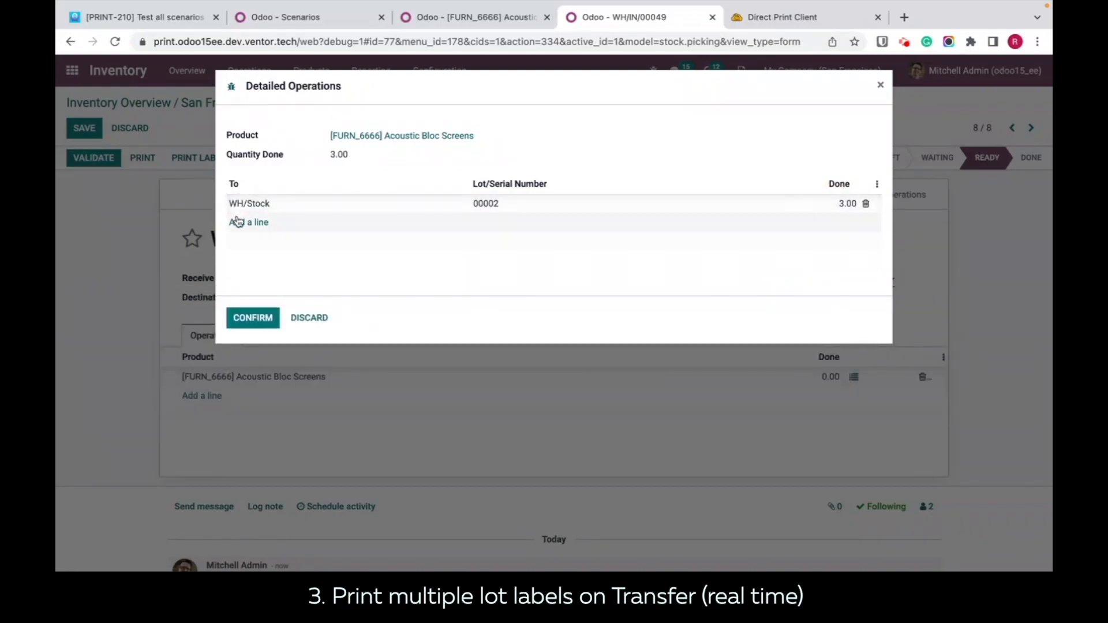
# Step: Add a line for lot 00004 with a done quantity of 8 and confirm the detailed operations
pyautogui.click(246, 225)
pyautogui.click(634, 225)
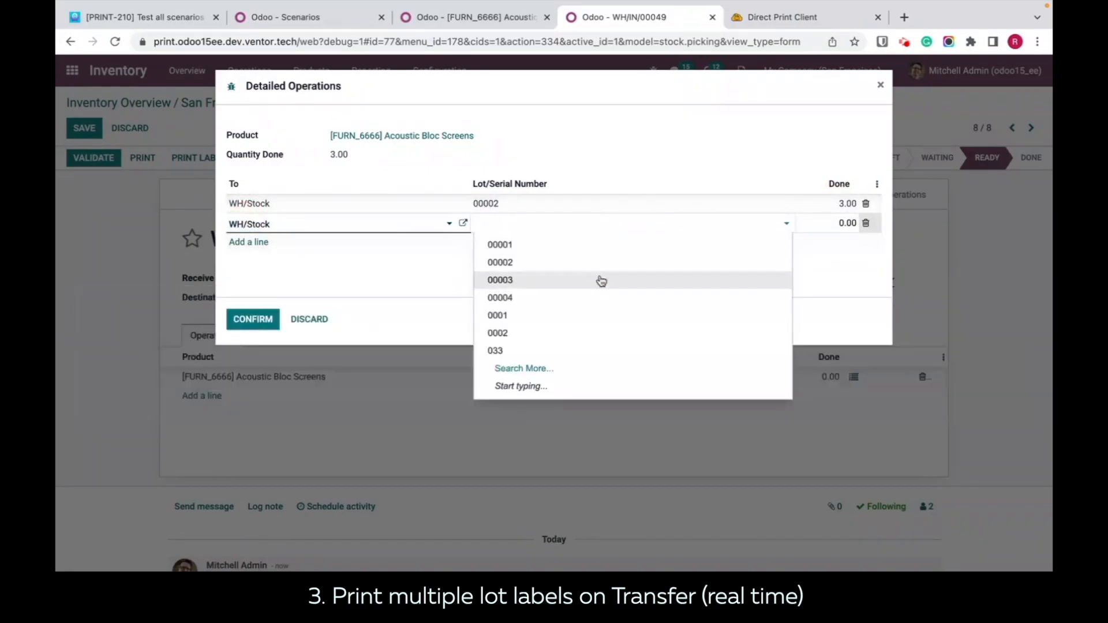
pyautogui.click(588, 294)
pyautogui.click(830, 220)
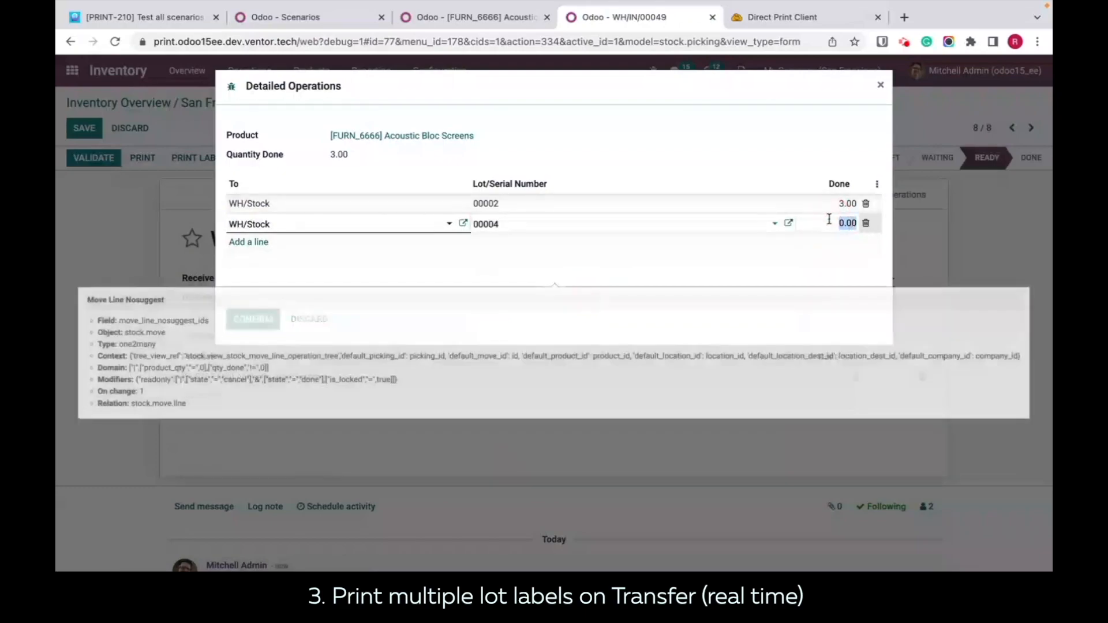
pyautogui.write('8')
pyautogui.click(794, 254)
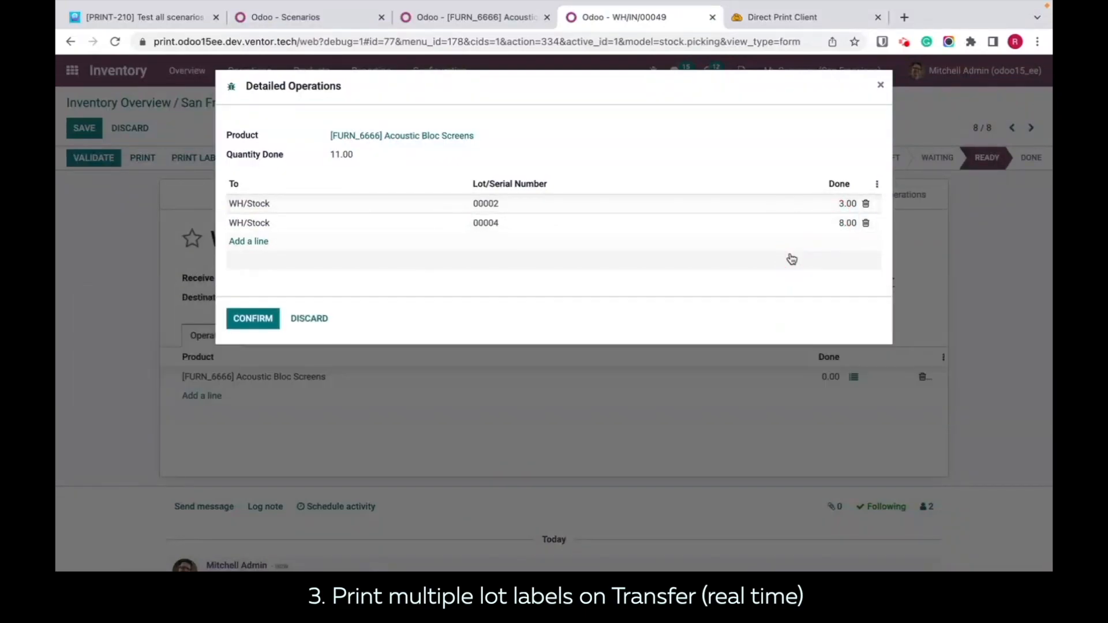
pyautogui.click(253, 316)
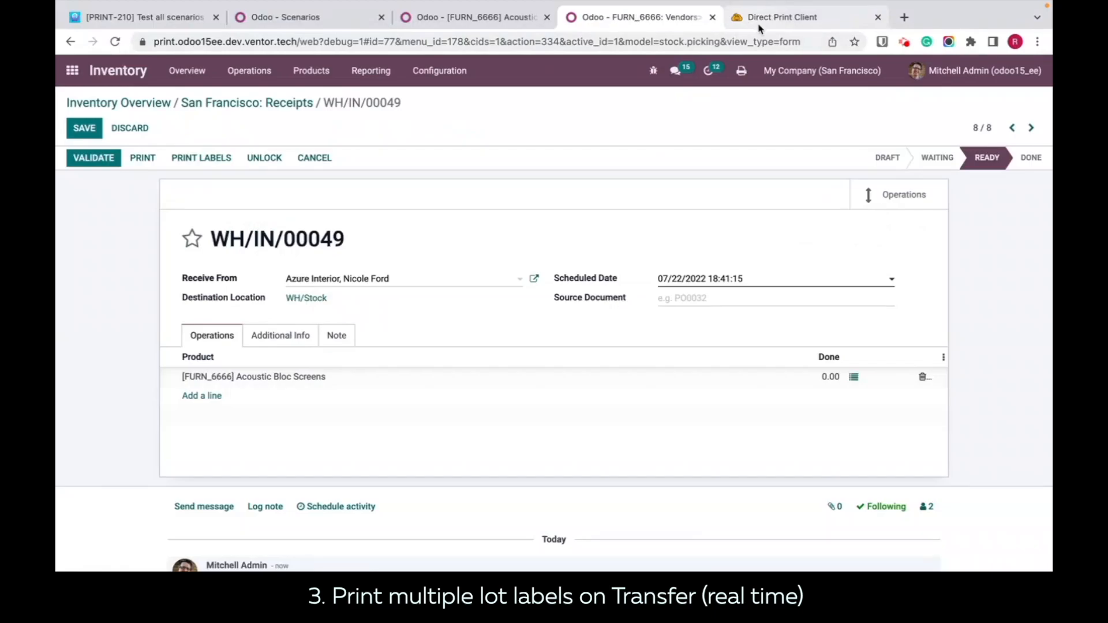
# Step: Check the latest jobs in the Direct Print history, then open the job_837 Serial_3_1 PDF in Finder and review its lot labels
pyautogui.click(760, 29)
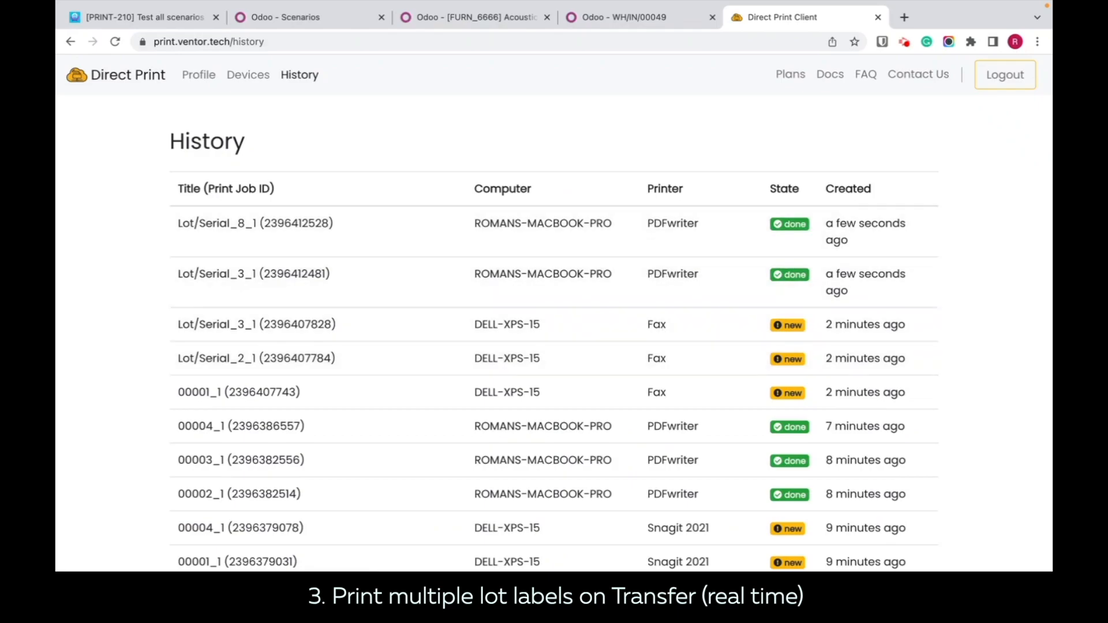
pyautogui.click(117, 586)
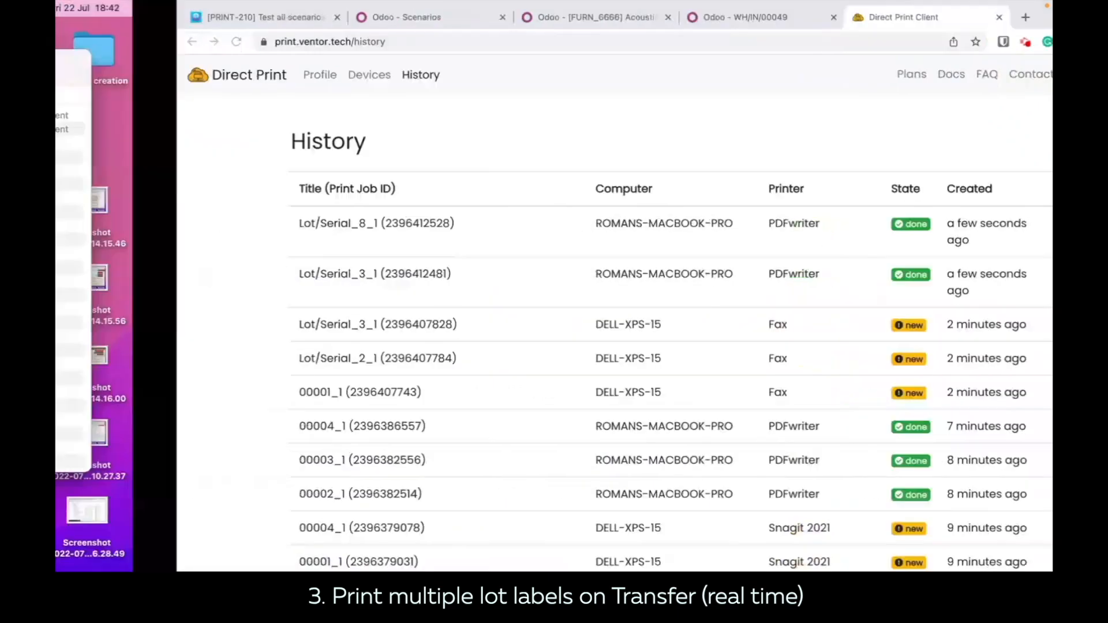
pyautogui.doubleClick(359, 118)
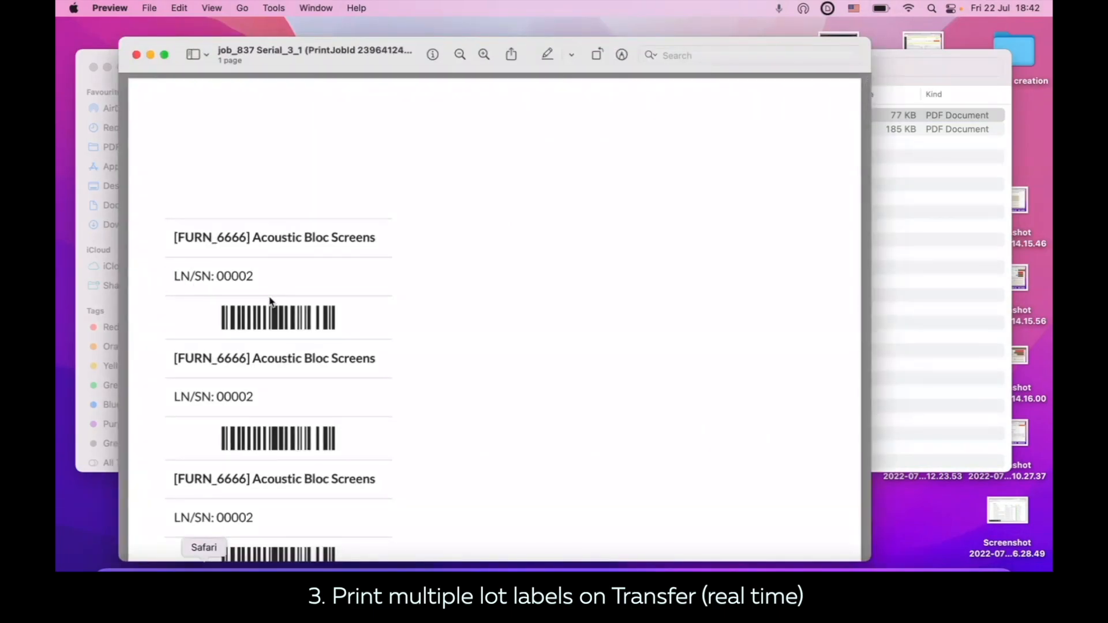
pyautogui.scroll(-5, 270, 301)
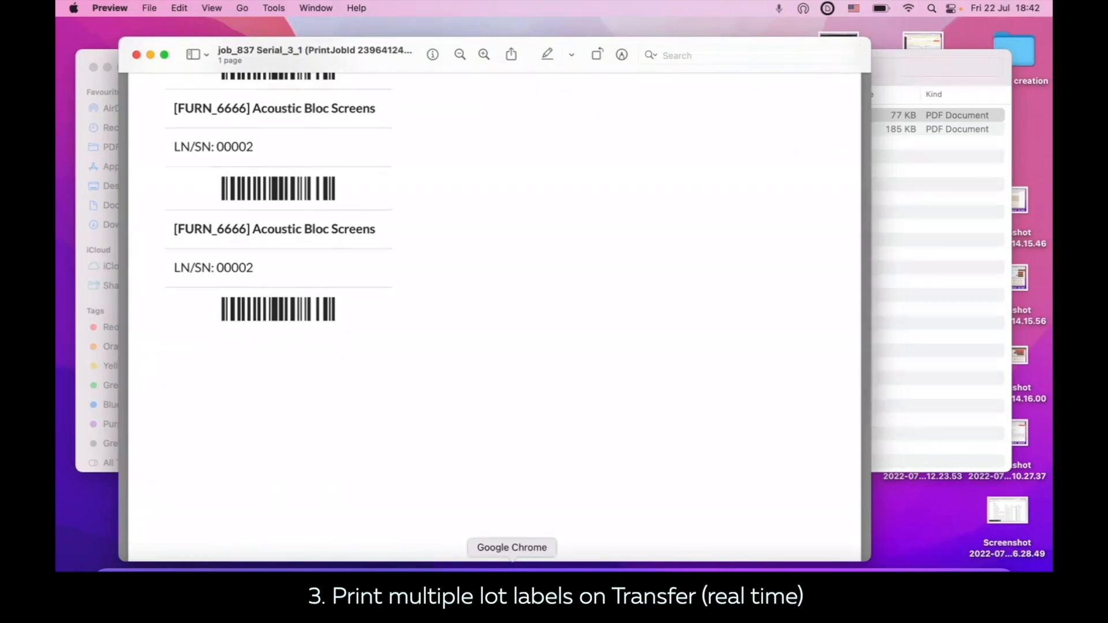
# Step: Open the job_838 Serial_8_1 PDF from Finder and review the lot labels on both pages
pyautogui.click(491, 556)
pyautogui.click(947, 254)
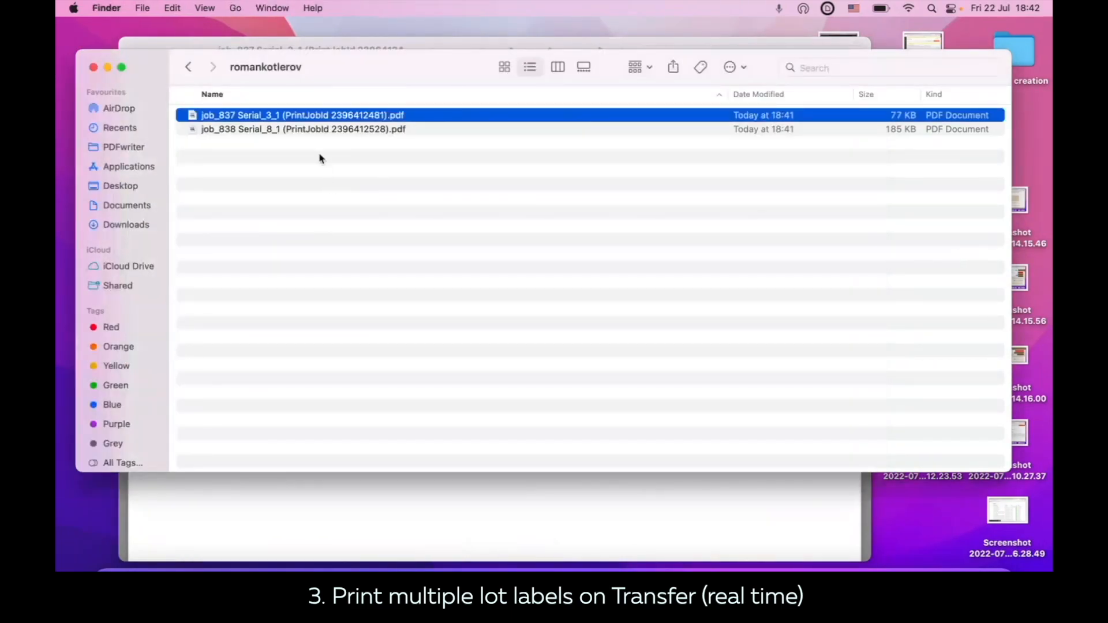
pyautogui.doubleClick(301, 130)
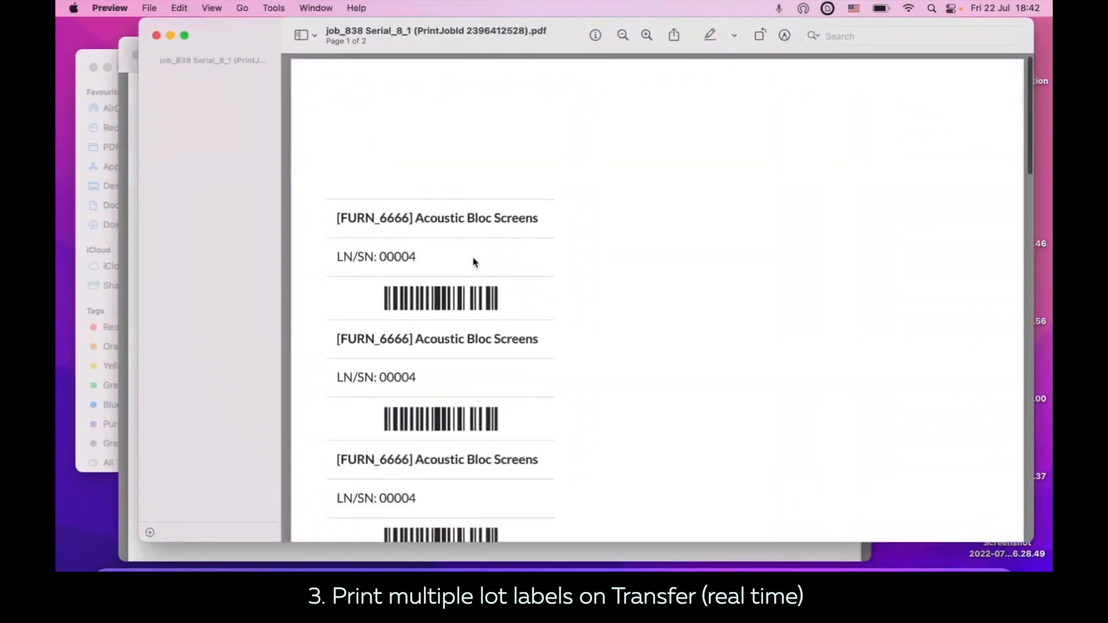
pyautogui.scroll(-5, 457, 292)
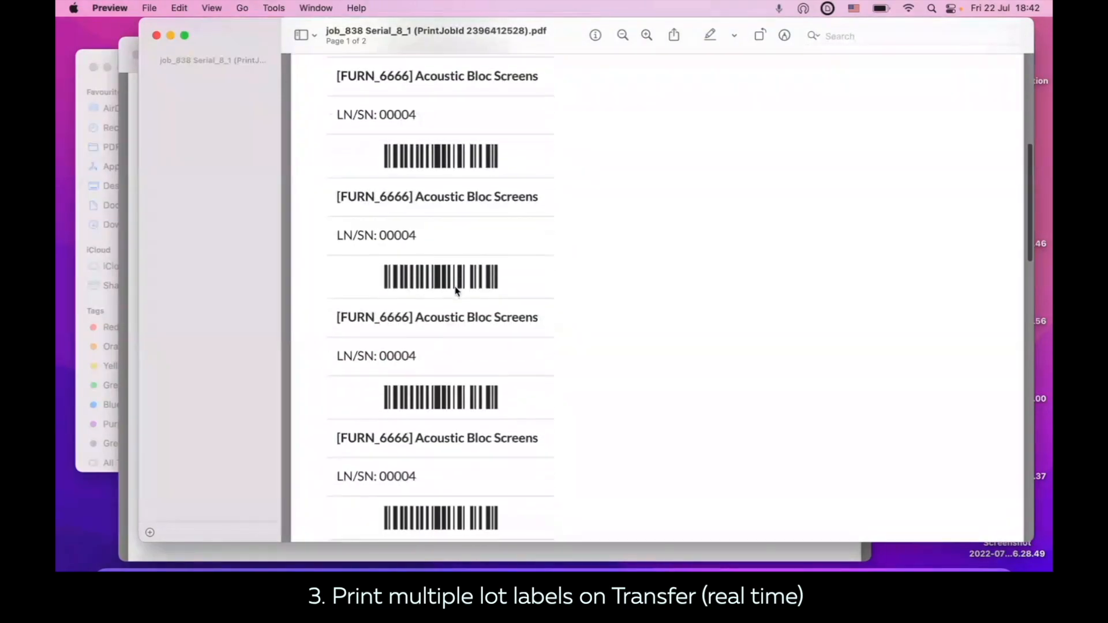
pyautogui.scroll(-10, 457, 292)
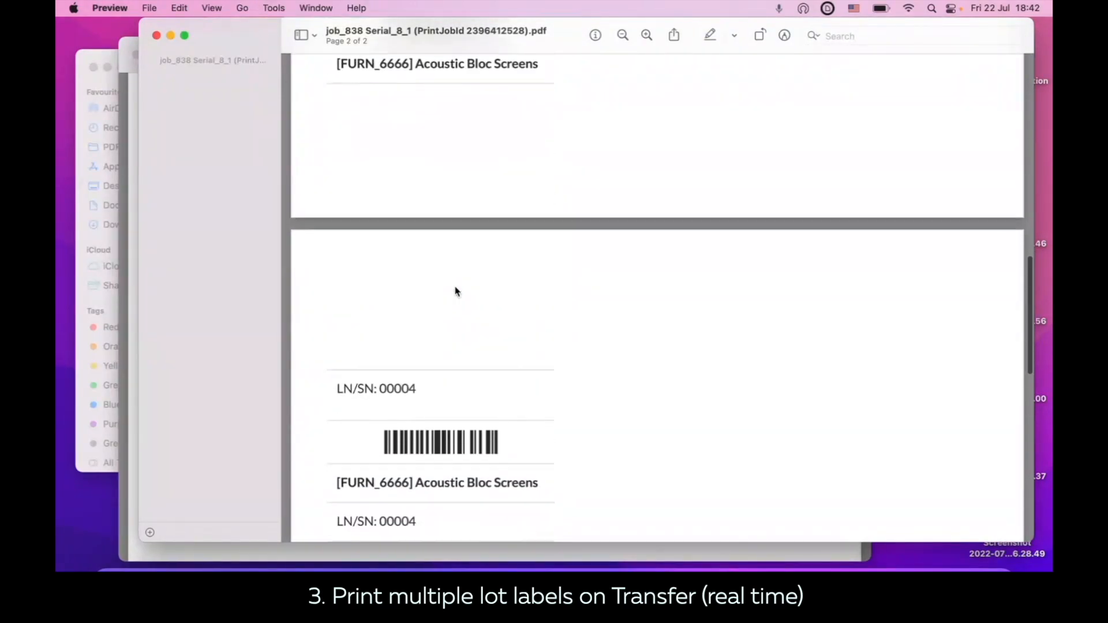
pyautogui.scroll(10, 457, 291)
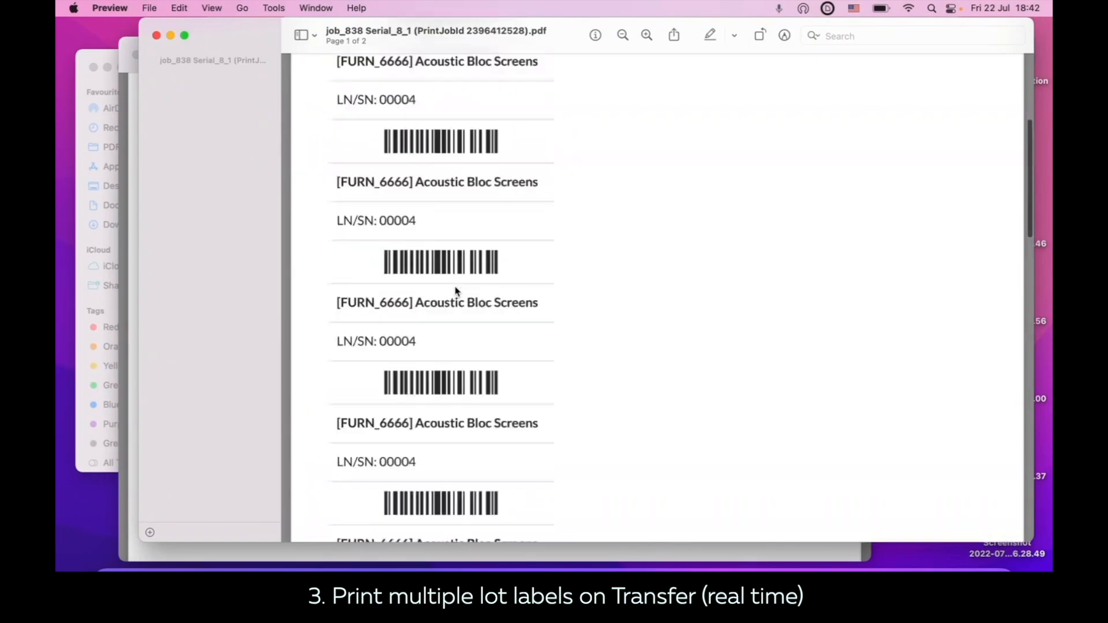
pyautogui.scroll(3, 457, 292)
pyautogui.scroll(-8, 457, 291)
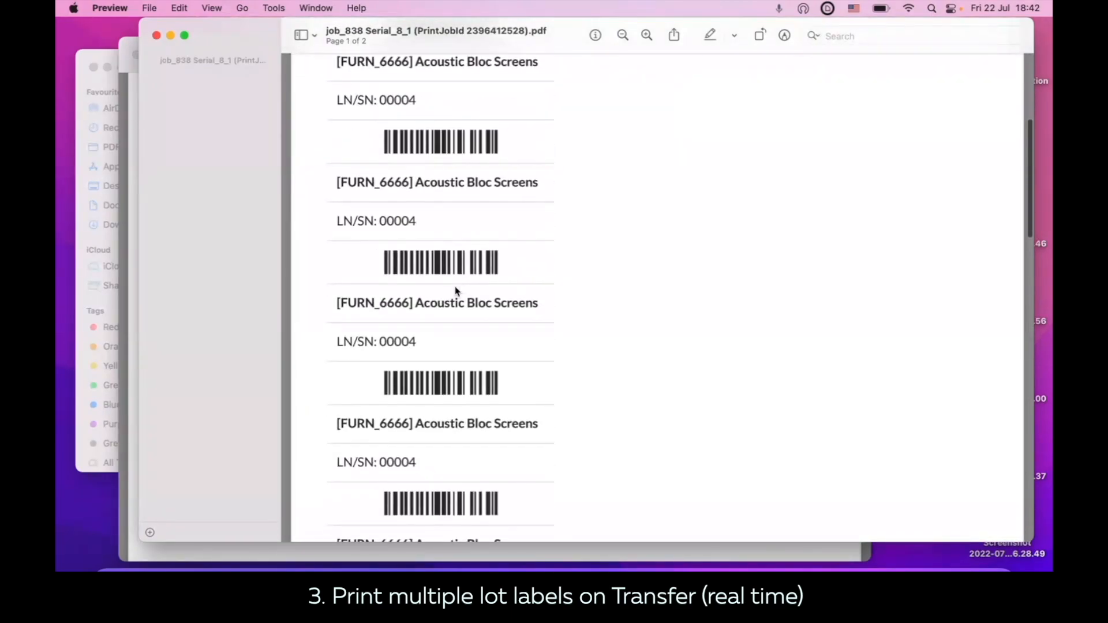
pyautogui.scroll(-10, 457, 292)
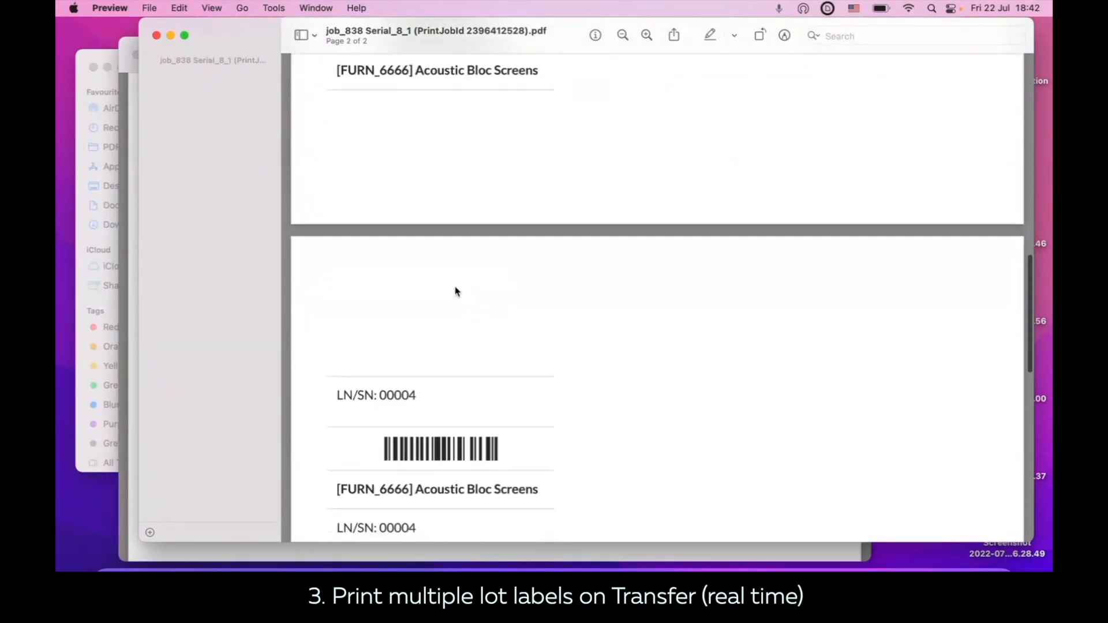
# Step: Back in Odoo's print scenarios, change the active multiple lot labels scenario's report to Lot/Serial Number (ZPL) and save the row
pyautogui.click(510, 566)
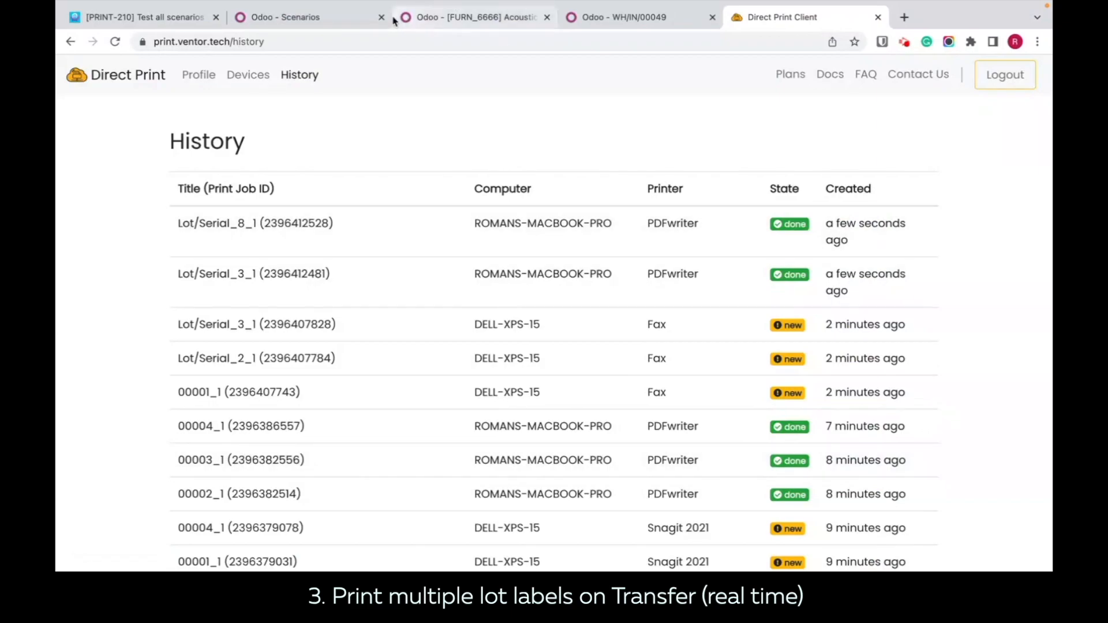
pyautogui.click(322, 18)
pyautogui.click(698, 472)
pyautogui.click(671, 470)
pyautogui.click(647, 508)
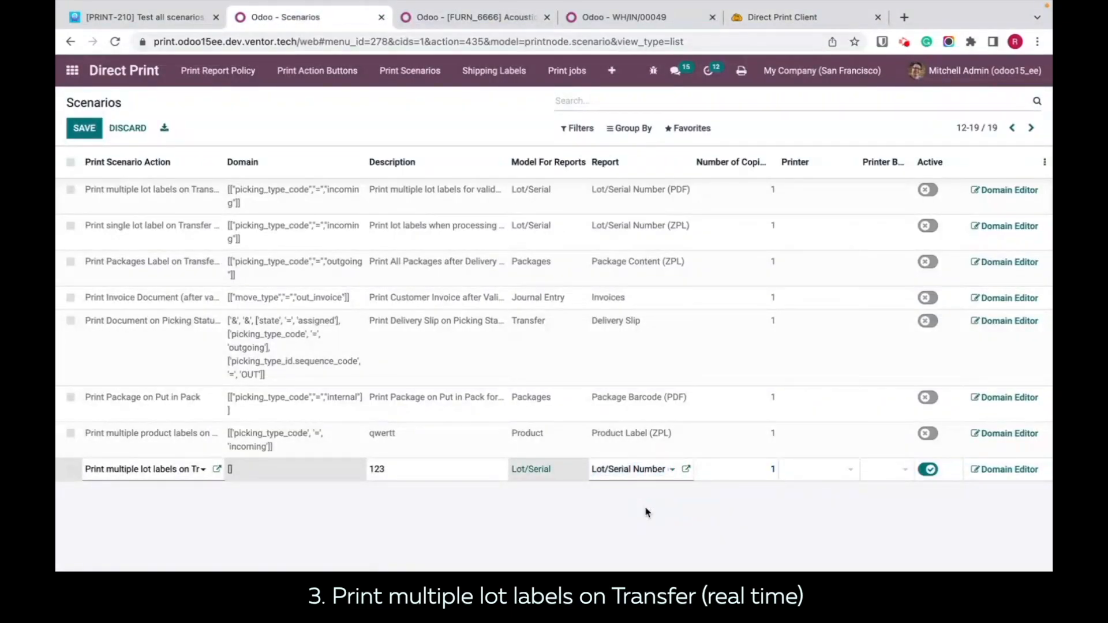
pyautogui.click(664, 513)
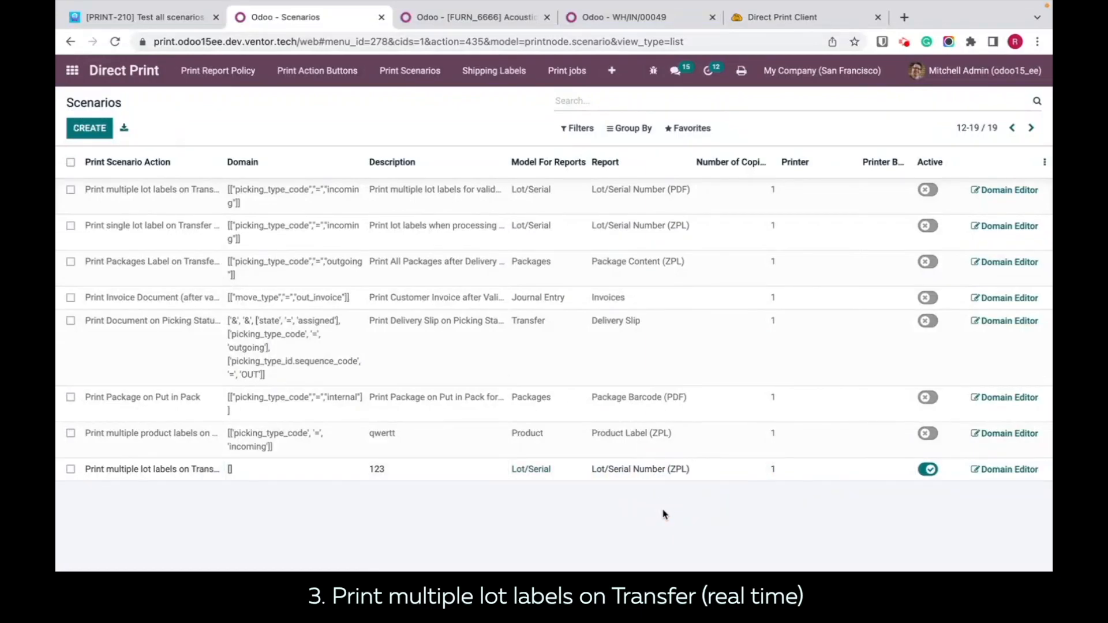
# Step: In receipt WH/IN/00049, add lot 00001 with a done quantity of 3 to the Acoustic Bloc Screens detailed operations and confirm
pyautogui.moveTo(545, 5)
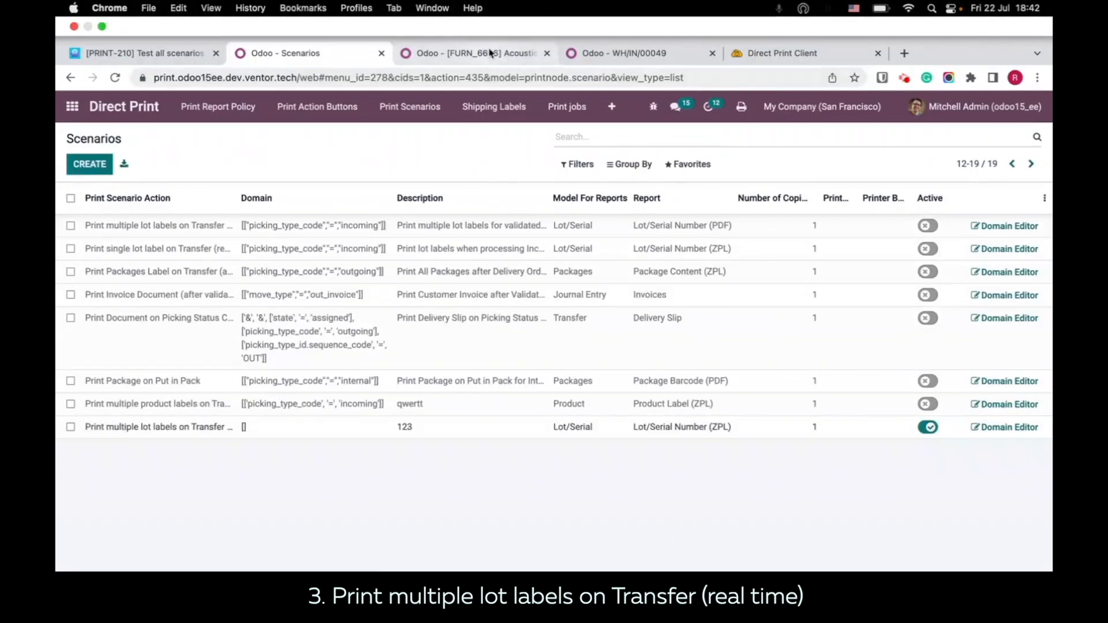
pyautogui.click(489, 52)
pyautogui.click(584, 53)
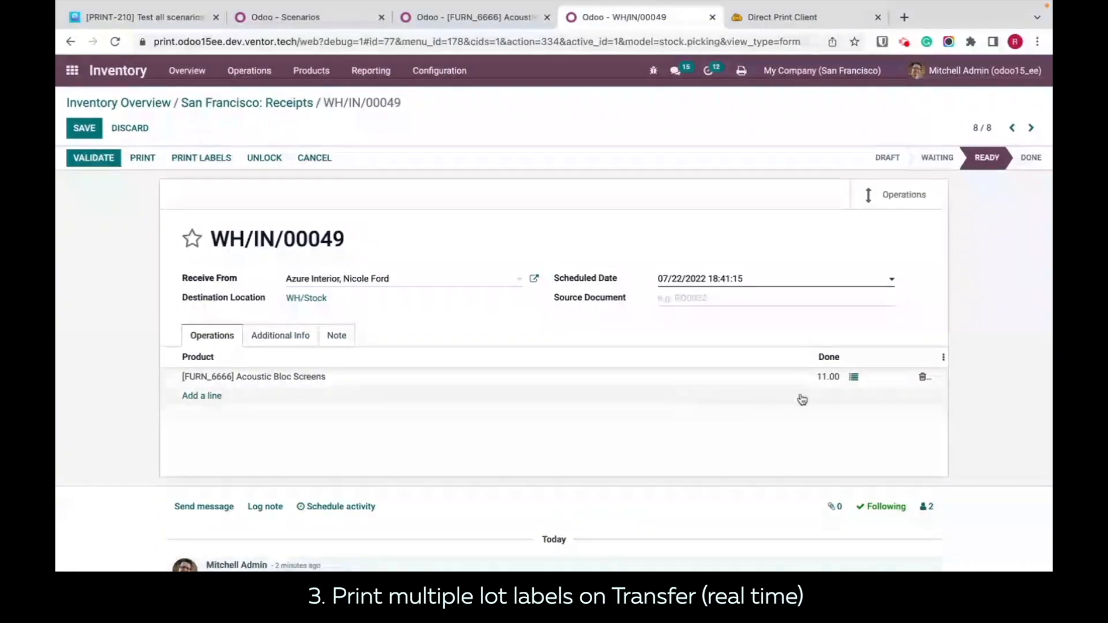
pyautogui.click(853, 377)
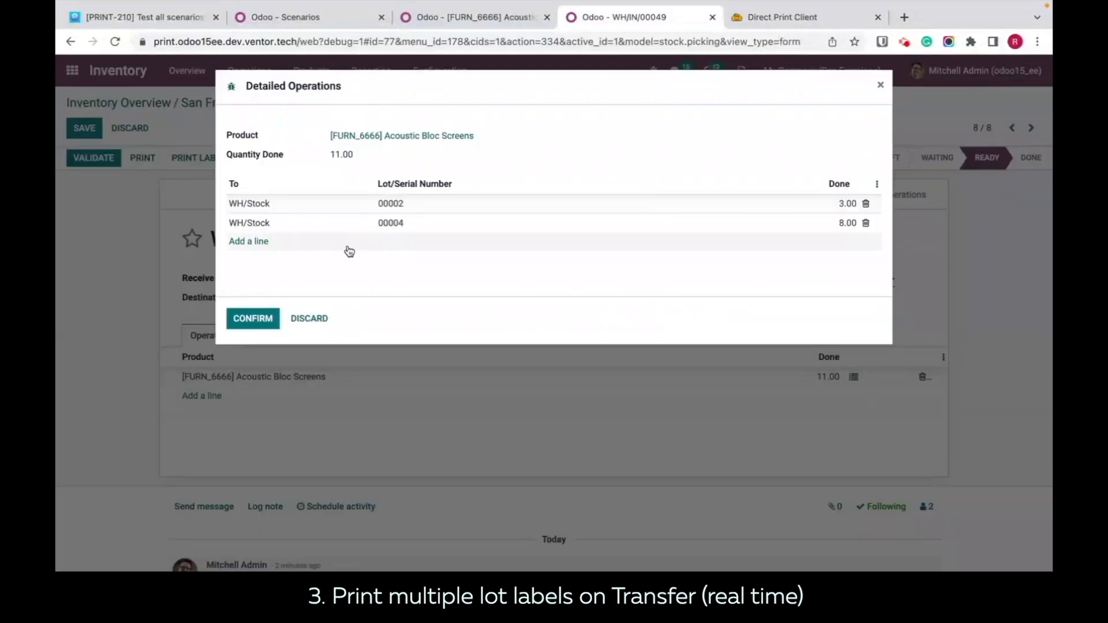
pyautogui.click(241, 243)
pyautogui.click(580, 245)
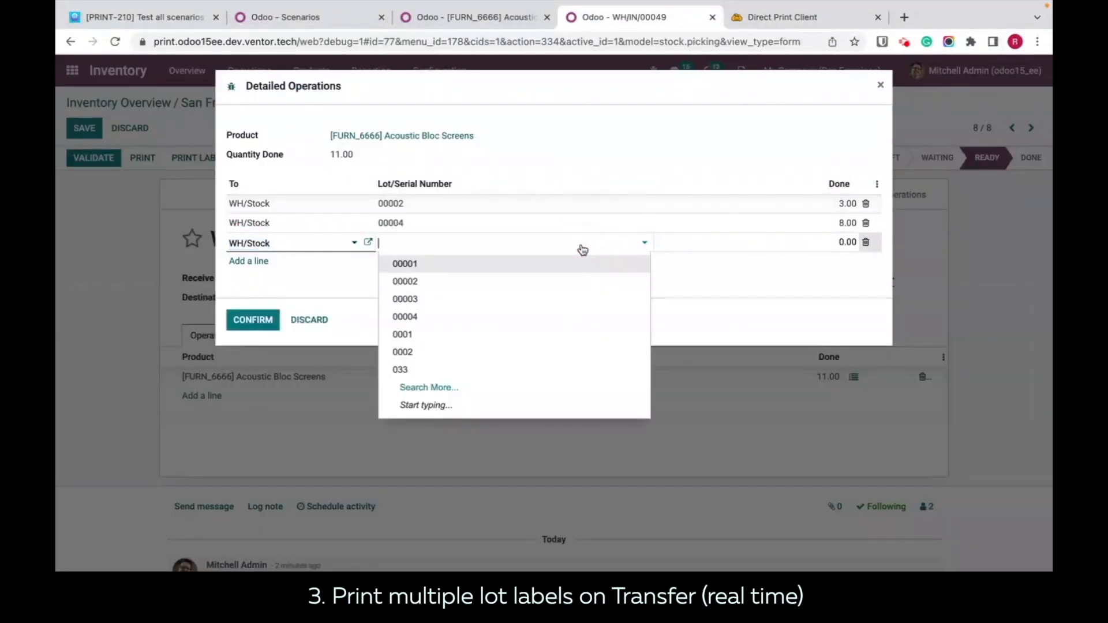
pyautogui.click(487, 264)
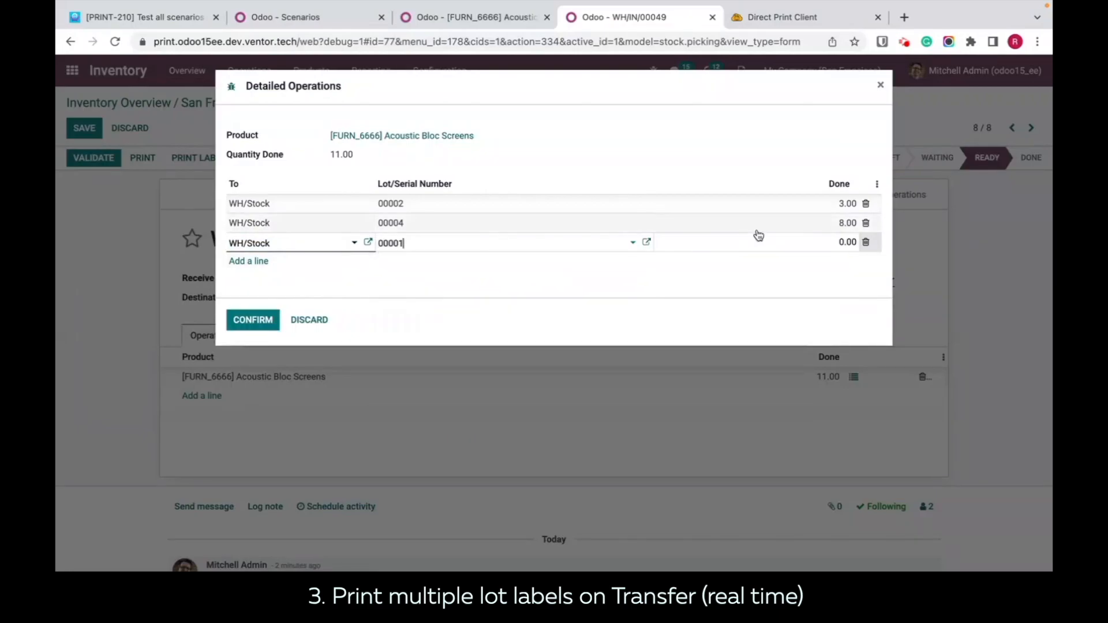
pyautogui.write('3')
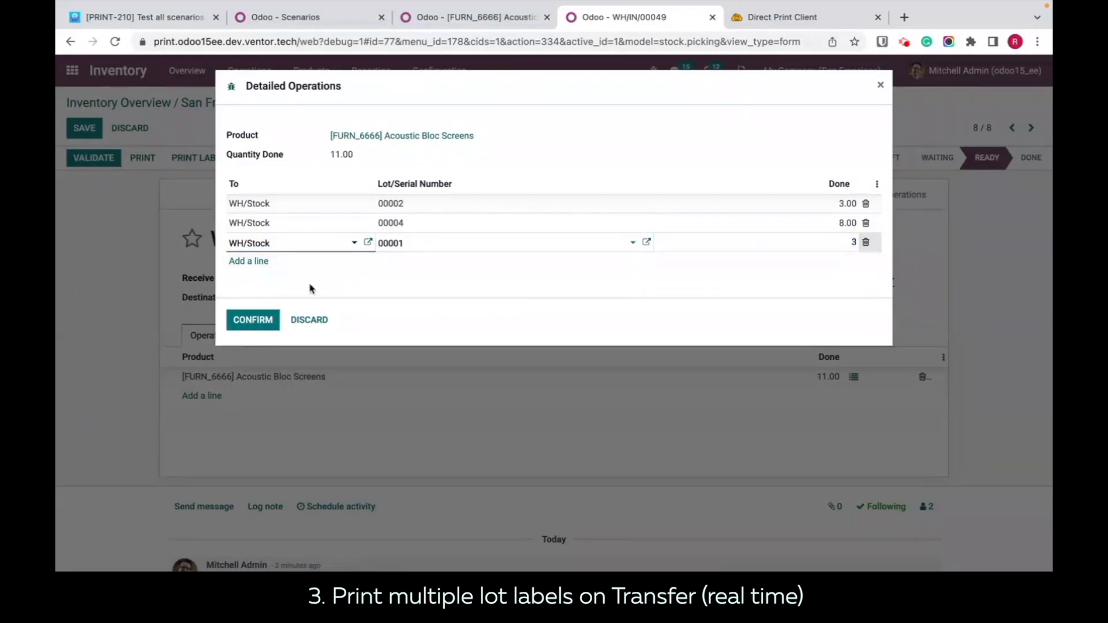
pyautogui.click(249, 322)
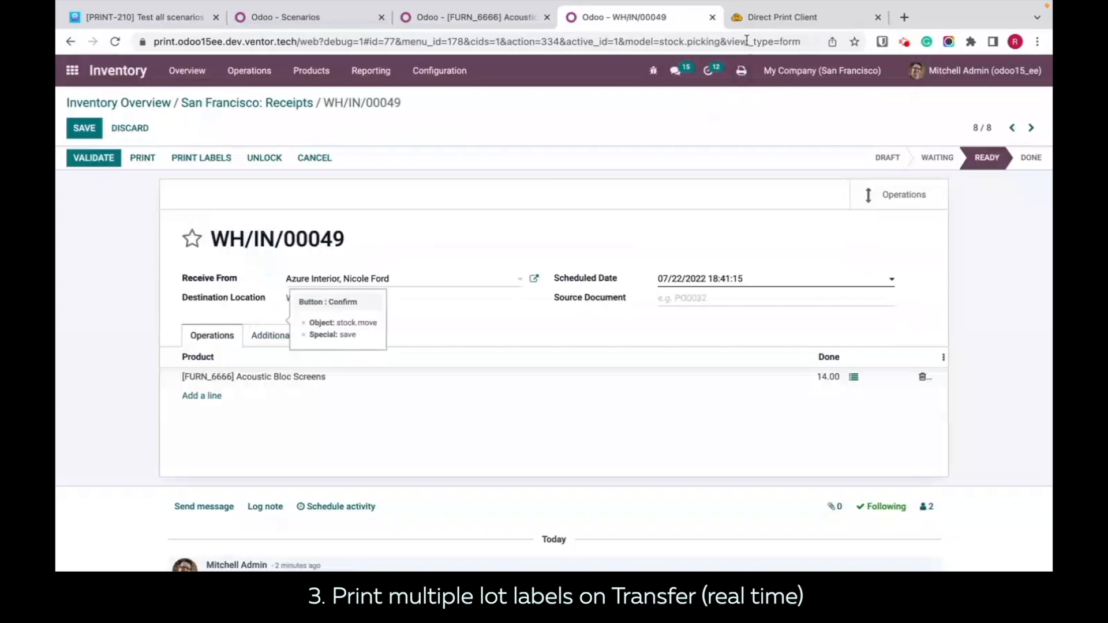
# Step: Check the Direct Print history for the new job, then review the ZPL labels in the job_839 Serial_3_1 PDF from Finder
pyautogui.click(758, 19)
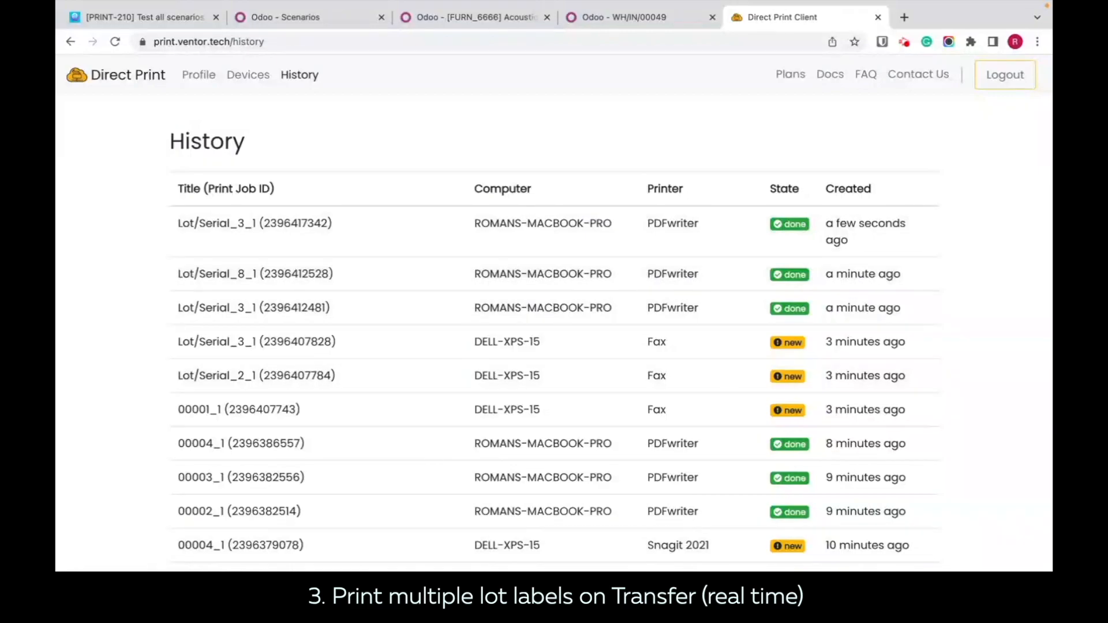
pyautogui.click(113, 555)
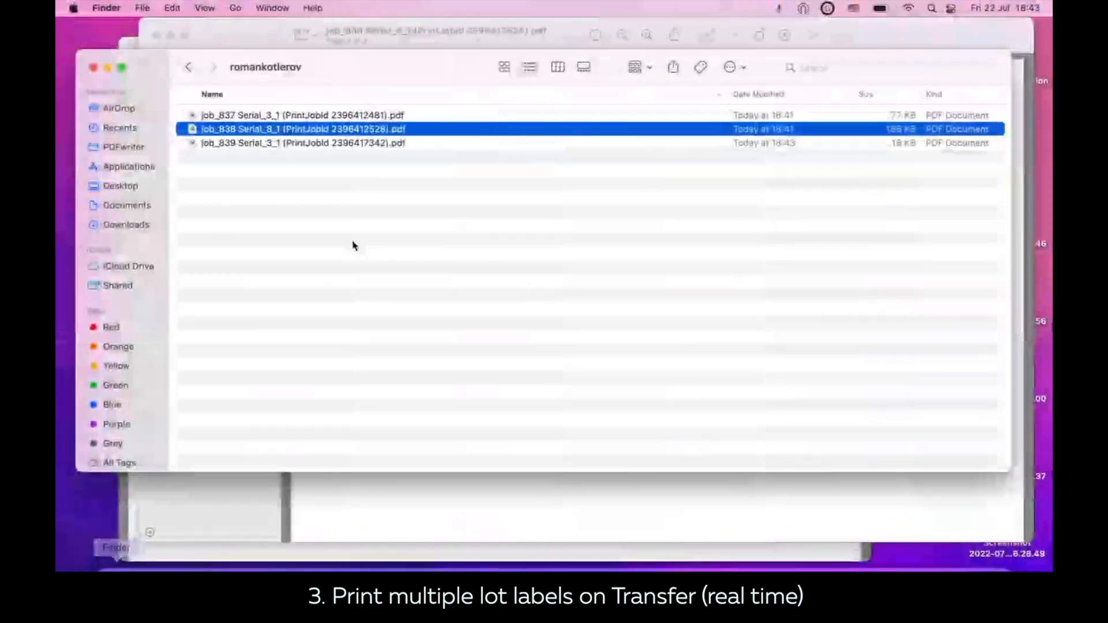
pyautogui.doubleClick(314, 143)
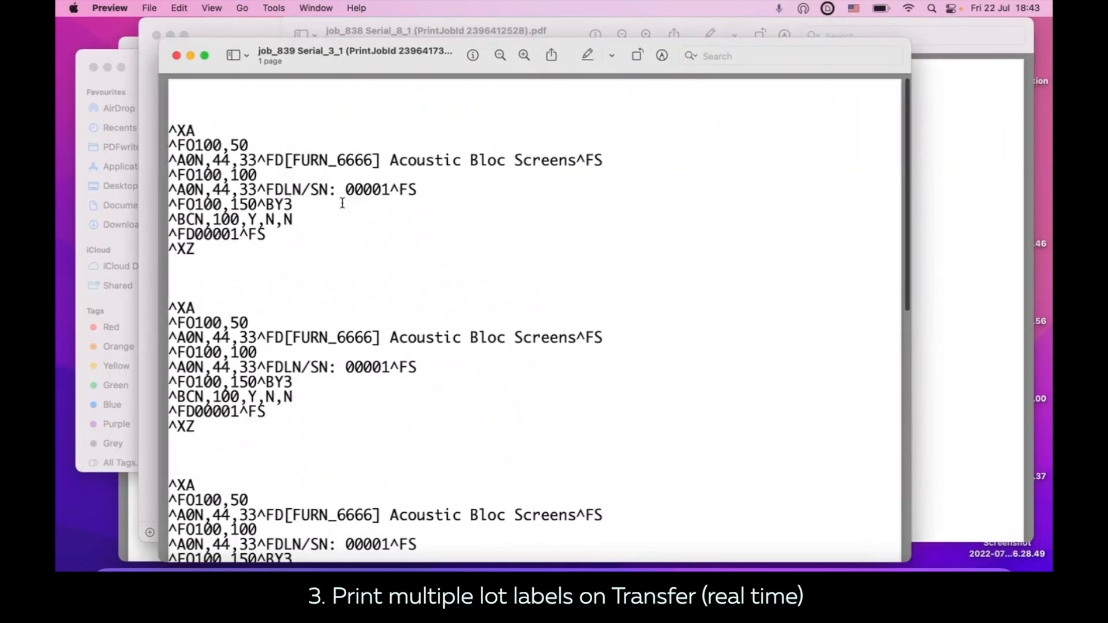
pyautogui.scroll(-5, 342, 203)
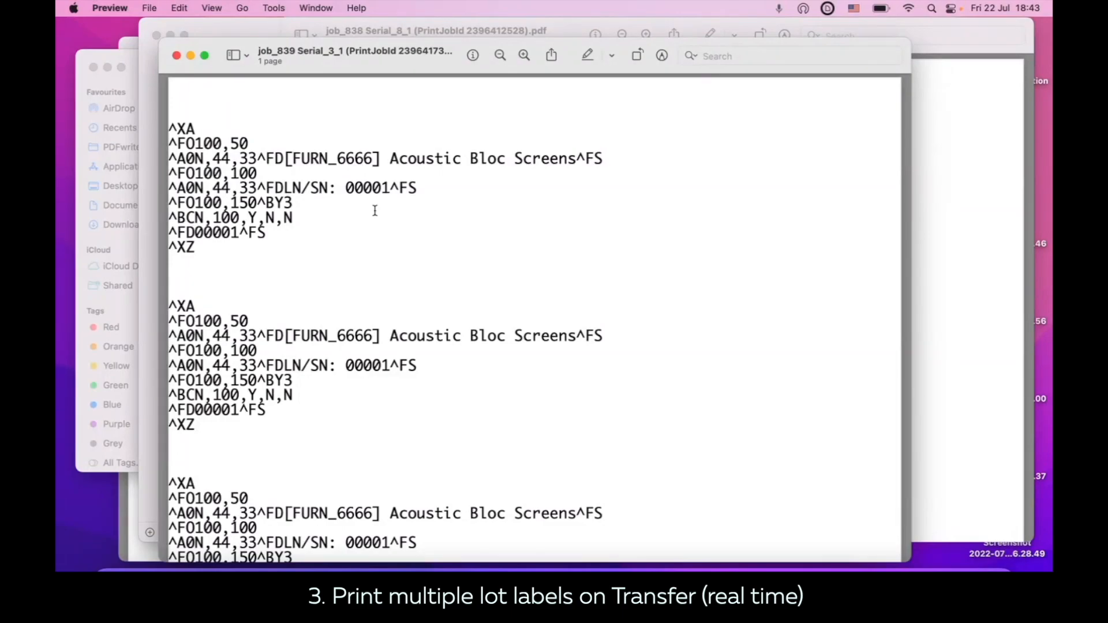
pyautogui.scroll(-5, 375, 211)
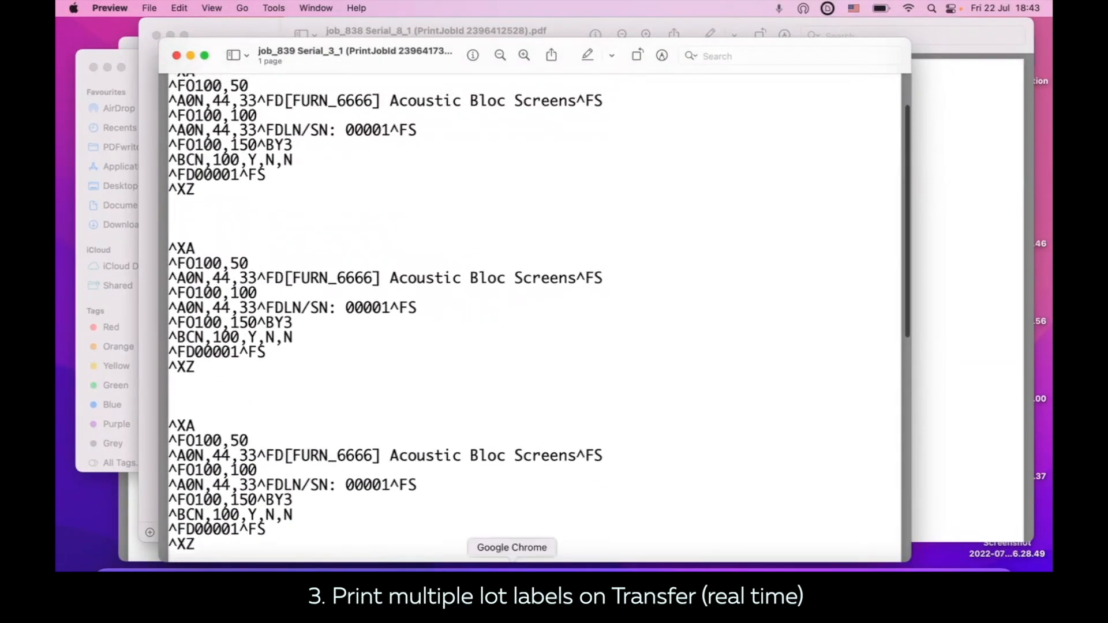
pyautogui.click(512, 563)
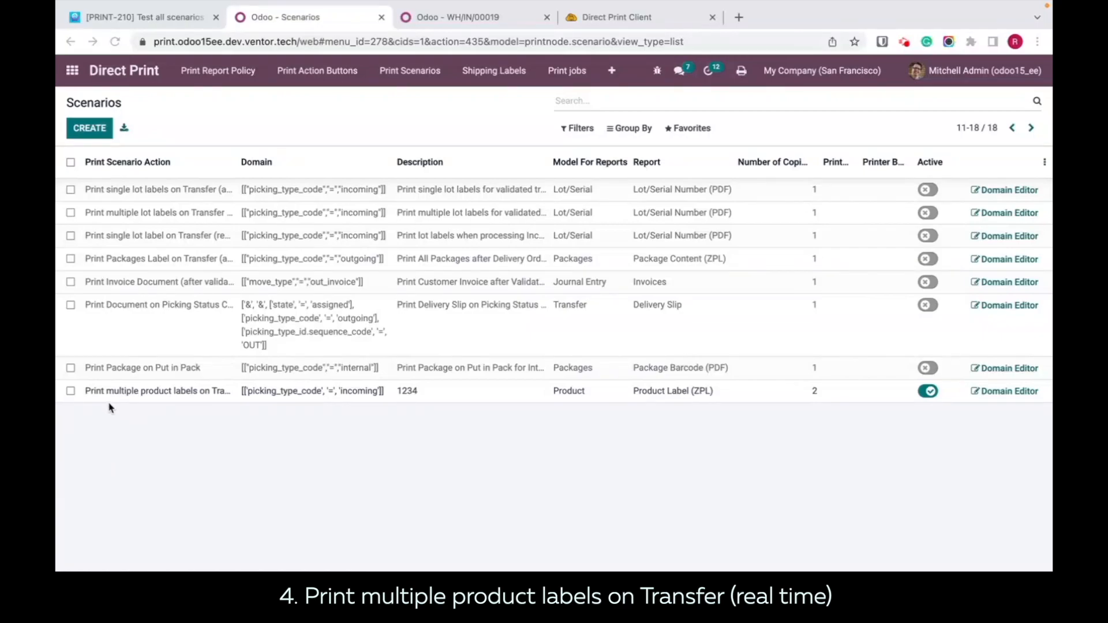
pyautogui.click(129, 391)
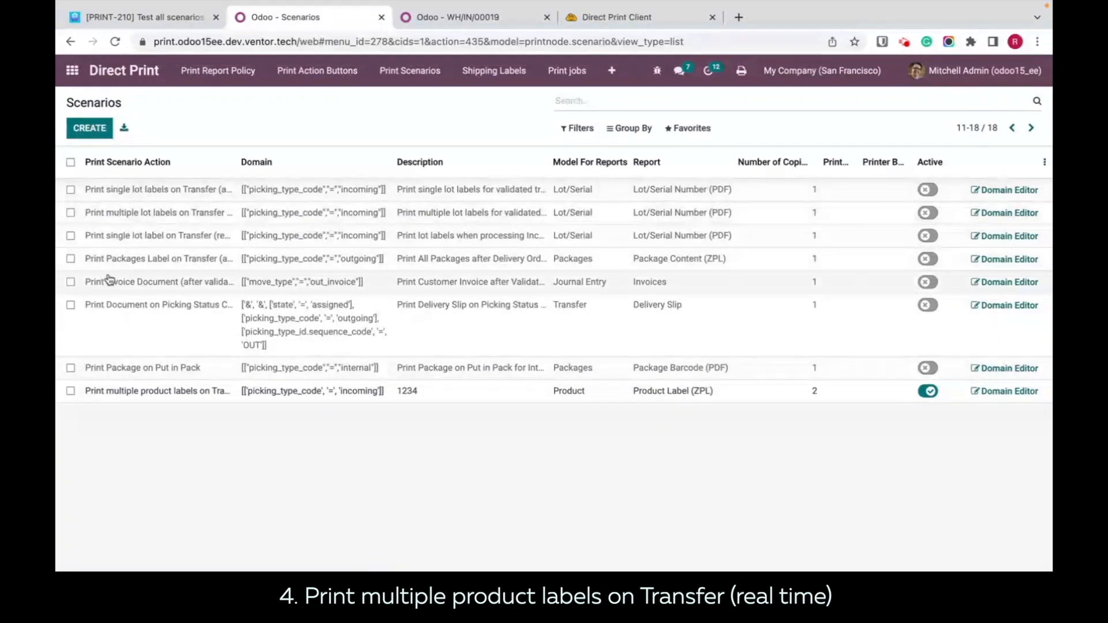
pyautogui.click(88, 127)
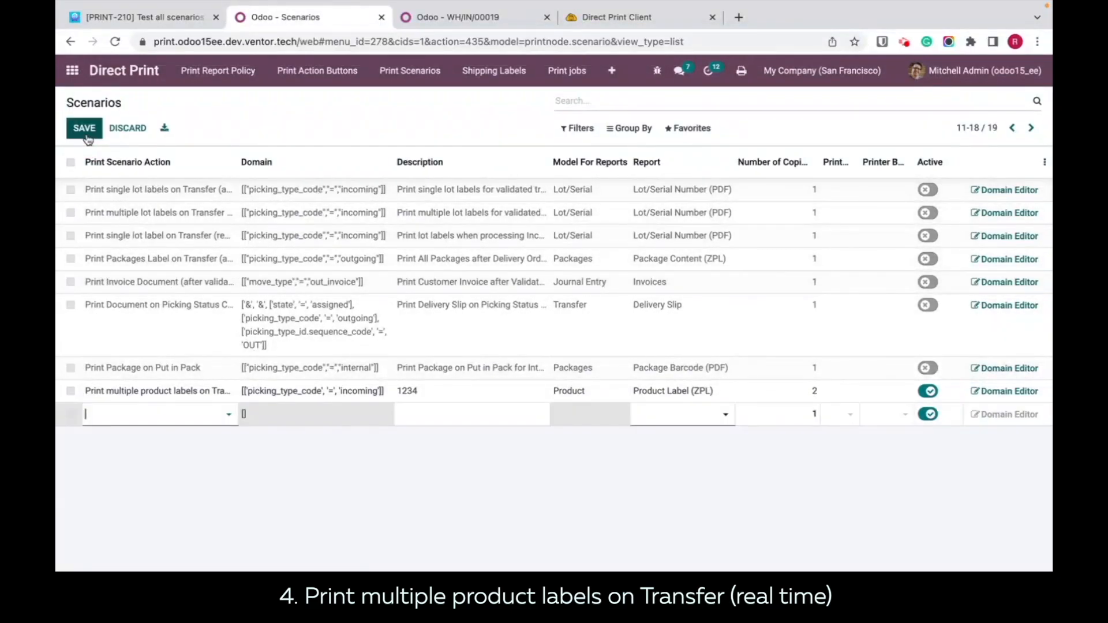
pyautogui.click(225, 419)
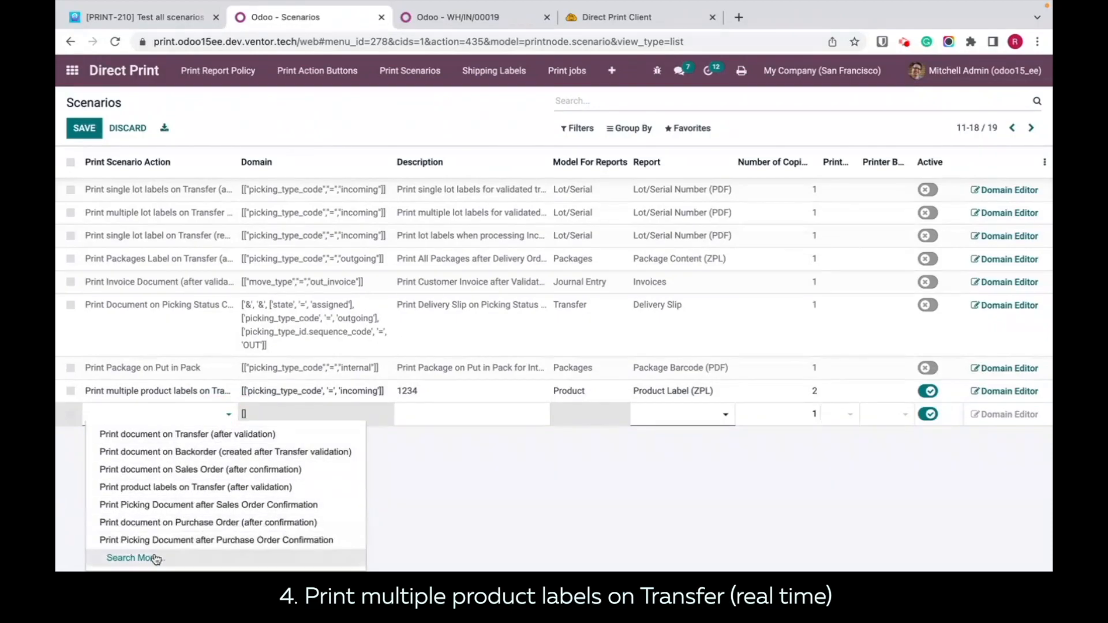
pyautogui.click(132, 558)
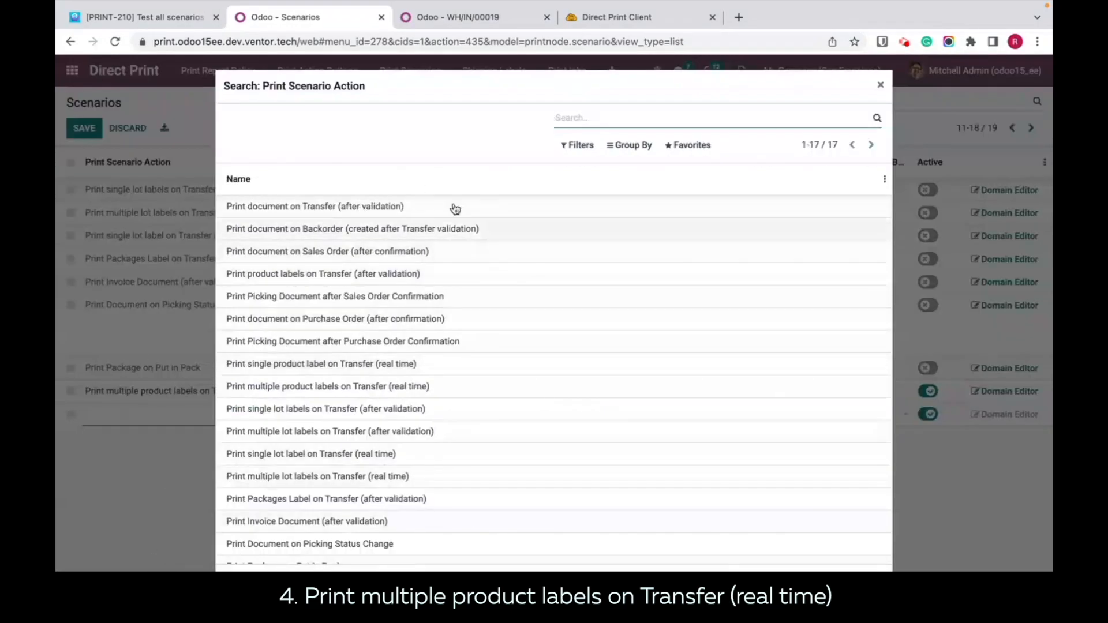
pyautogui.click(880, 86)
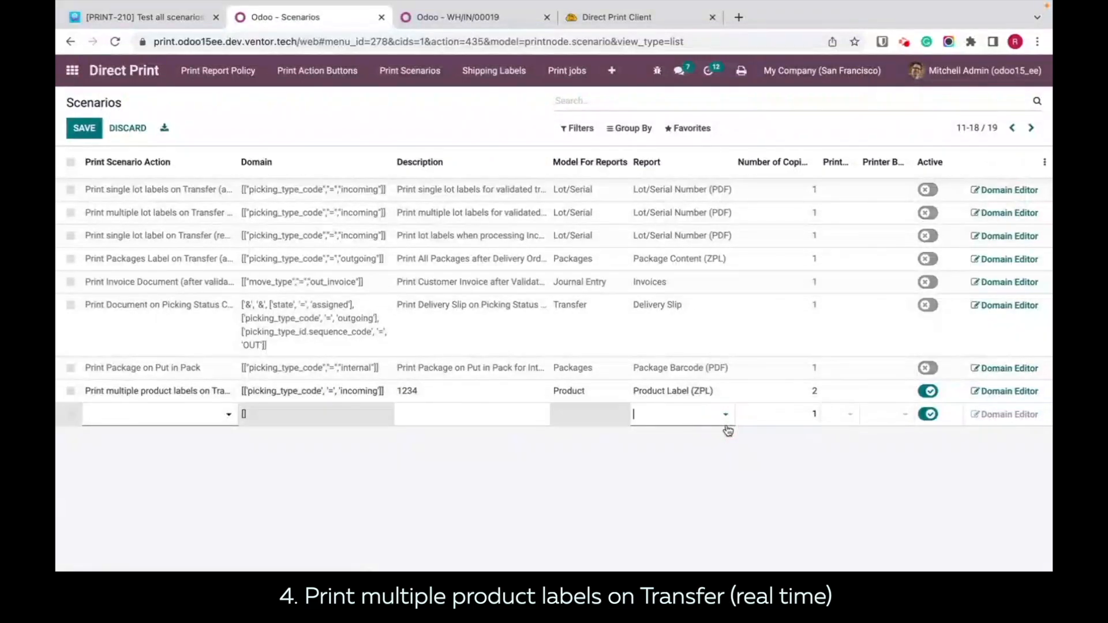
pyautogui.press('Escape')
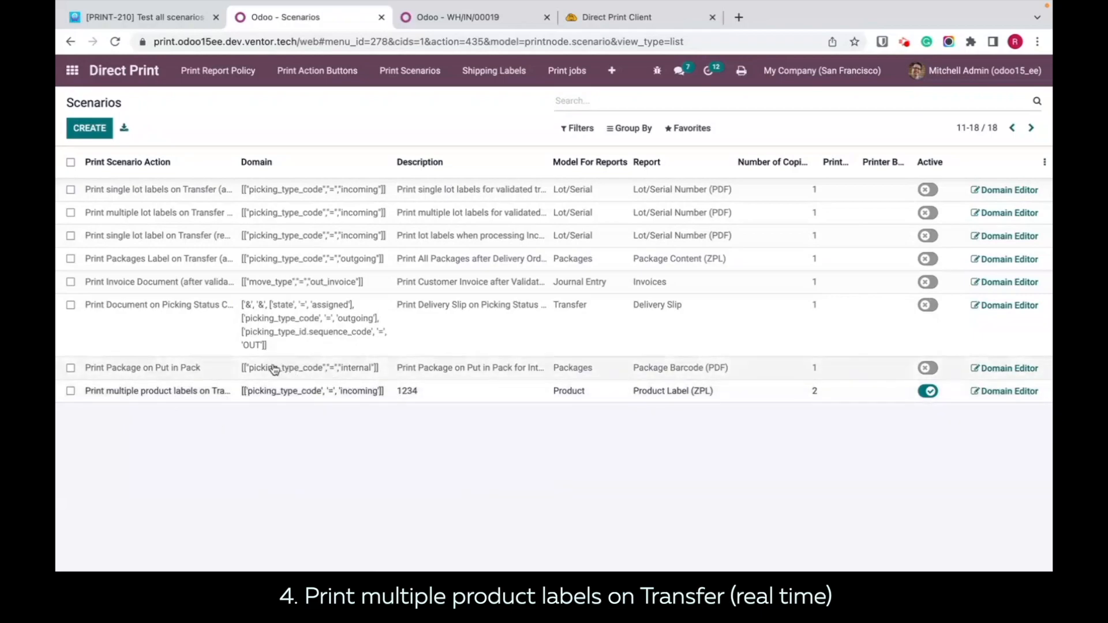
# Step: Set the description of the active multiple product labels scenario to qwertt and save the row
pyautogui.click(453, 394)
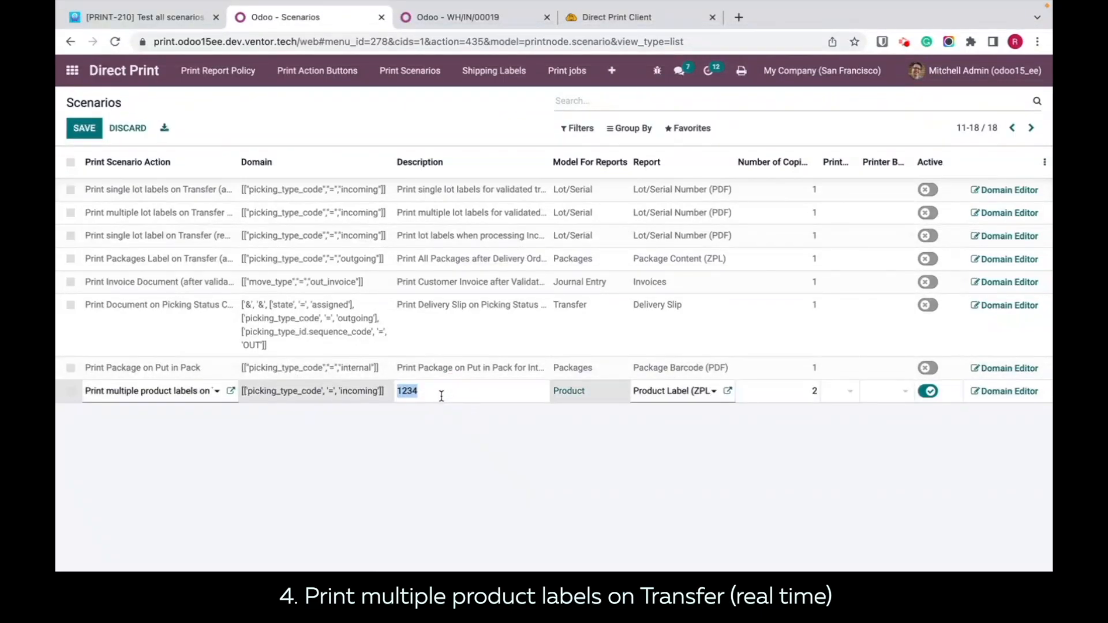
pyautogui.write('qwertt')
pyautogui.click(585, 407)
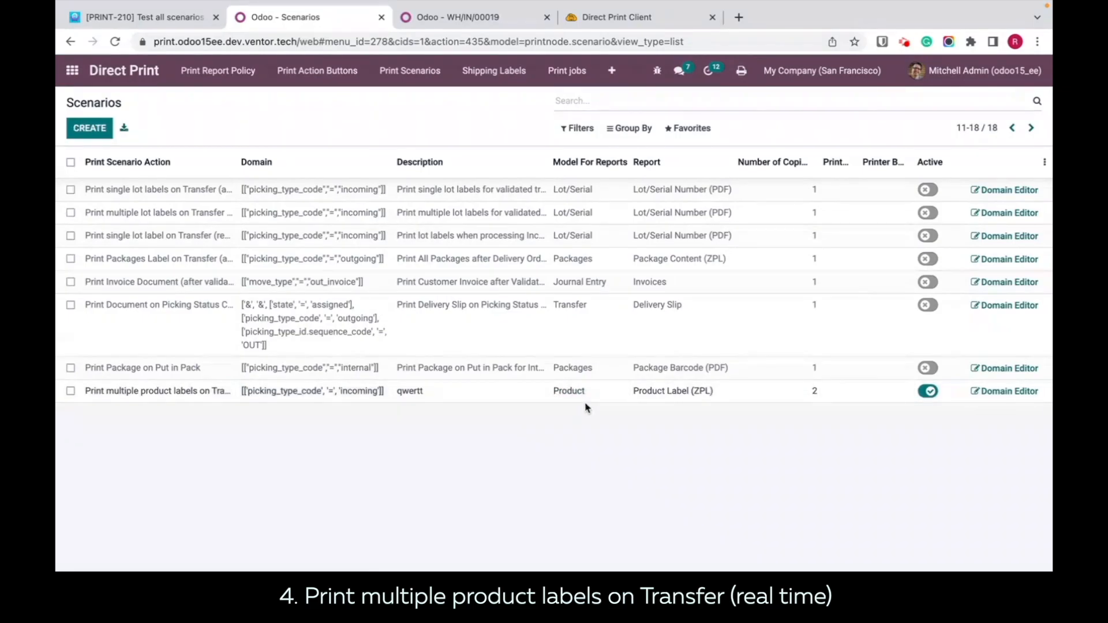
# Step: Set the active multiple product labels scenario to 3 copies with printer Snagit 2021 (DELL-XPS-15) and save the row
pyautogui.click(698, 401)
pyautogui.click(775, 493)
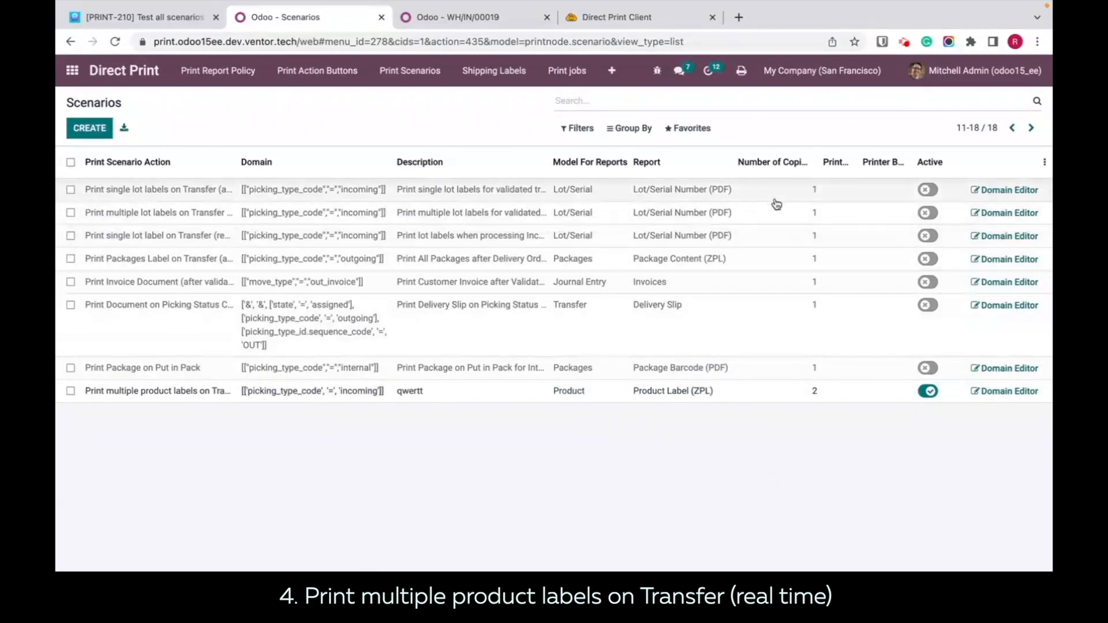
pyautogui.click(803, 396)
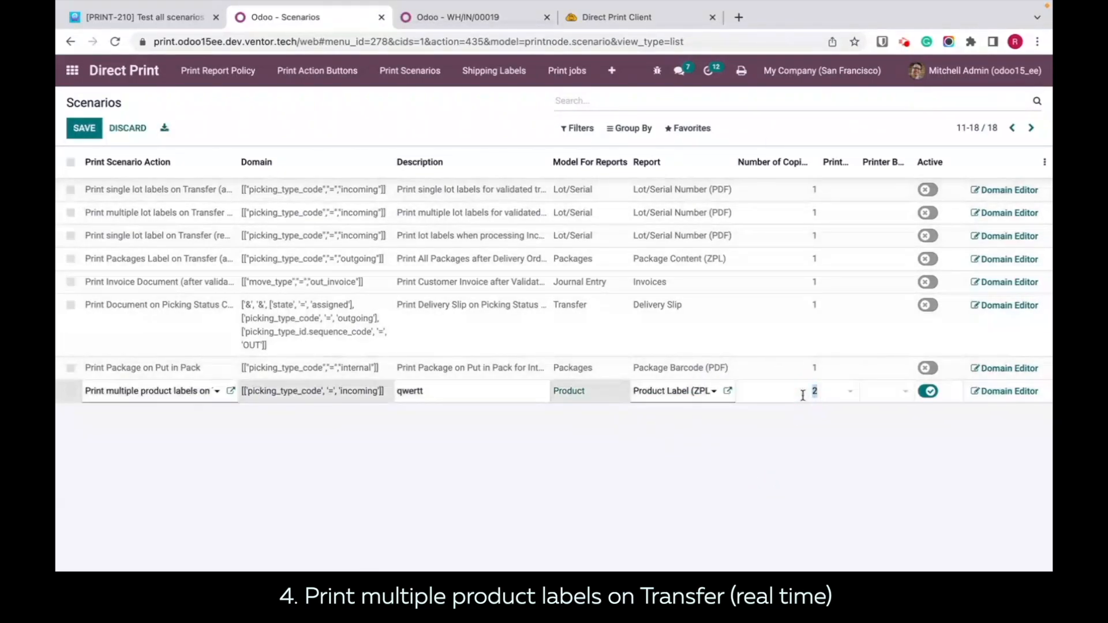
pyautogui.write('3')
pyautogui.click(853, 456)
pyautogui.click(855, 399)
pyautogui.click(849, 397)
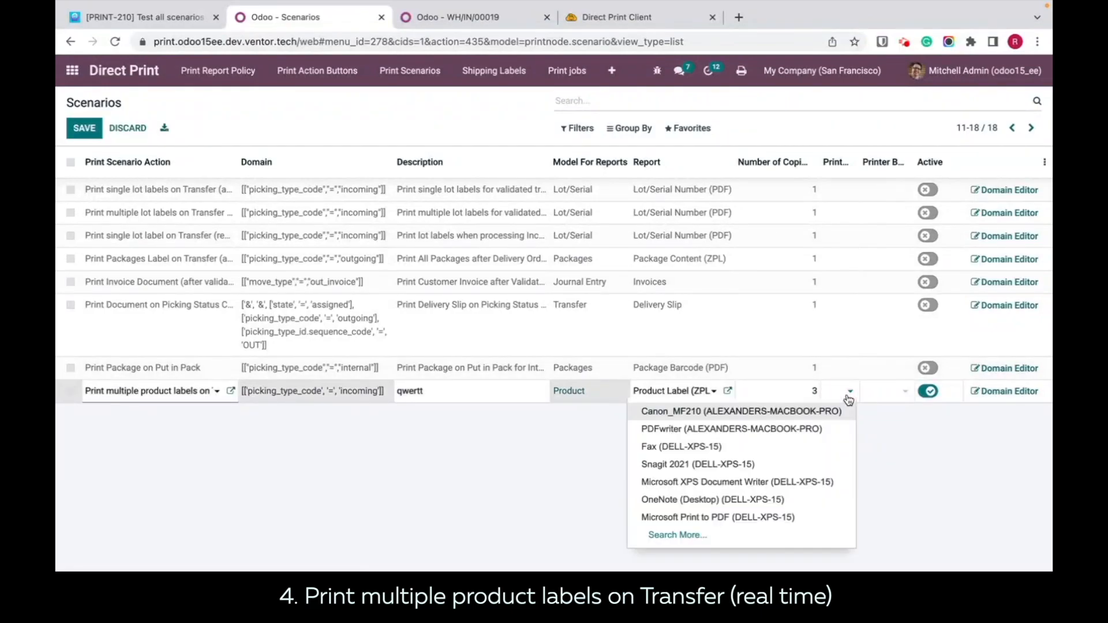
pyautogui.click(703, 464)
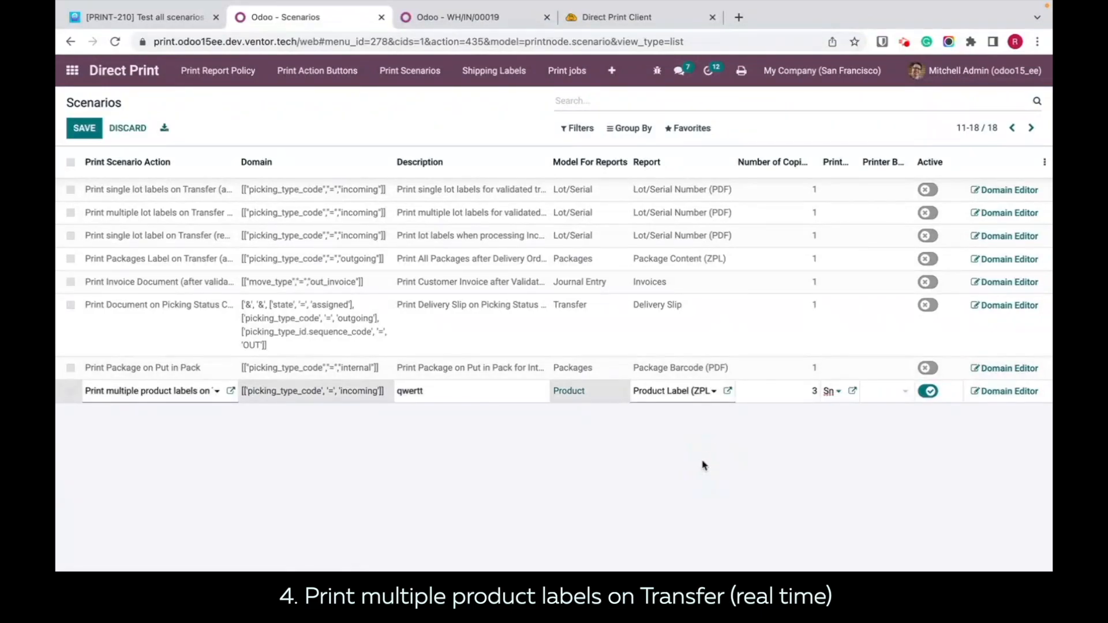
pyautogui.click(895, 473)
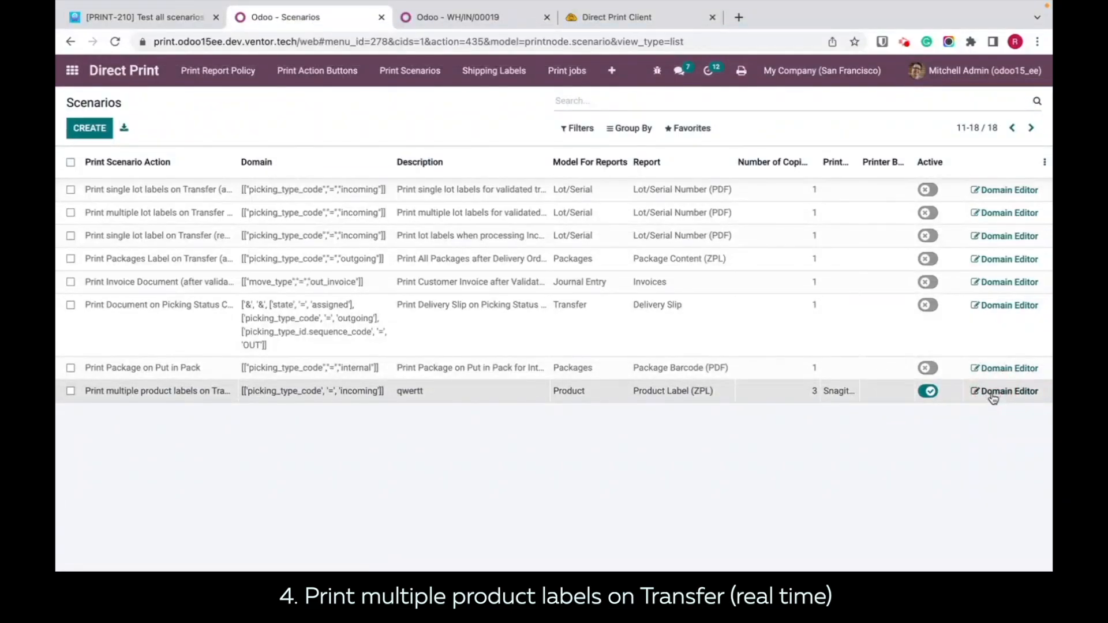
# Step: Examine the multiple product labels scenario's domain rule in the domain editor, then return to the scenarios list
pyautogui.click(327, 392)
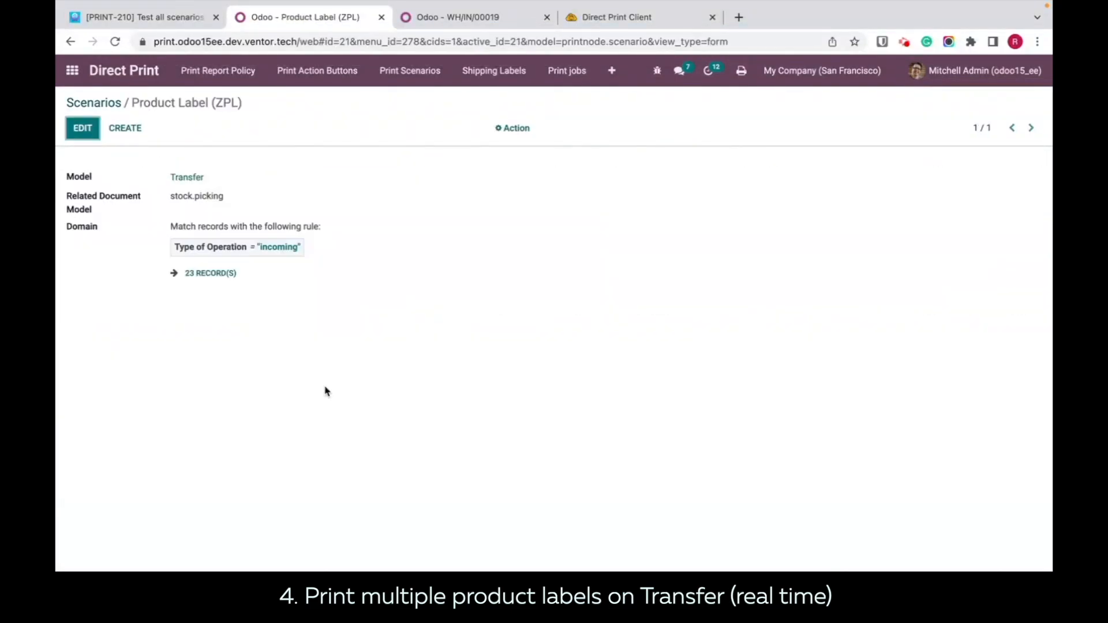
pyautogui.click(82, 128)
pyautogui.click(437, 257)
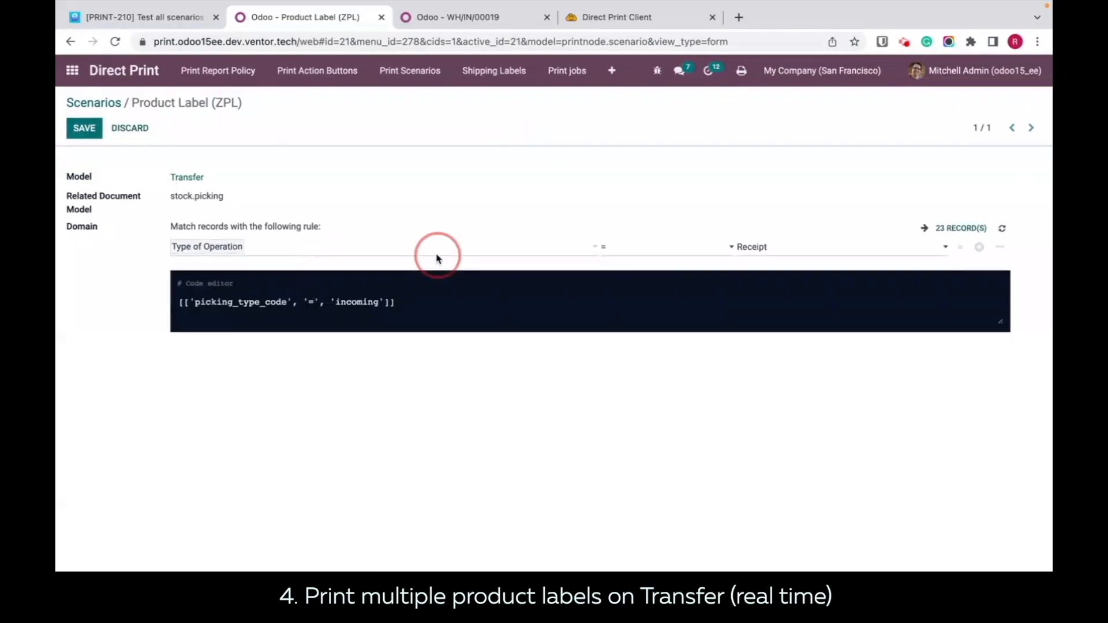
pyautogui.click(461, 182)
pyautogui.click(73, 101)
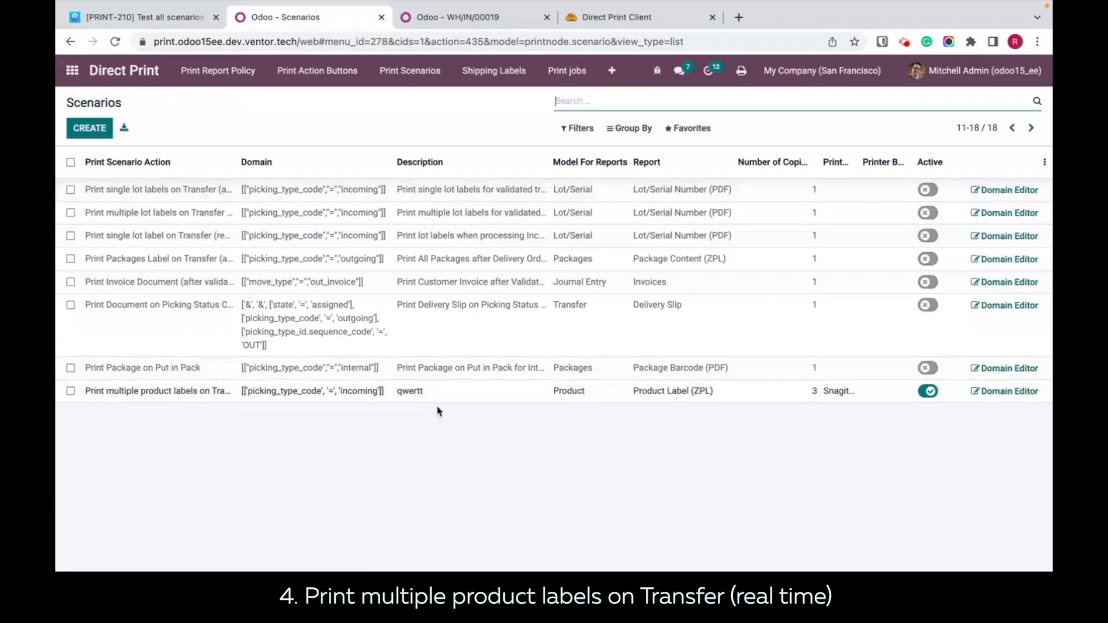
# Step: In receipt WH/IN/00019, set the Corner Desk Left Sit done quantity to 3, confirm, and check the Direct Print history
pyautogui.click(462, 23)
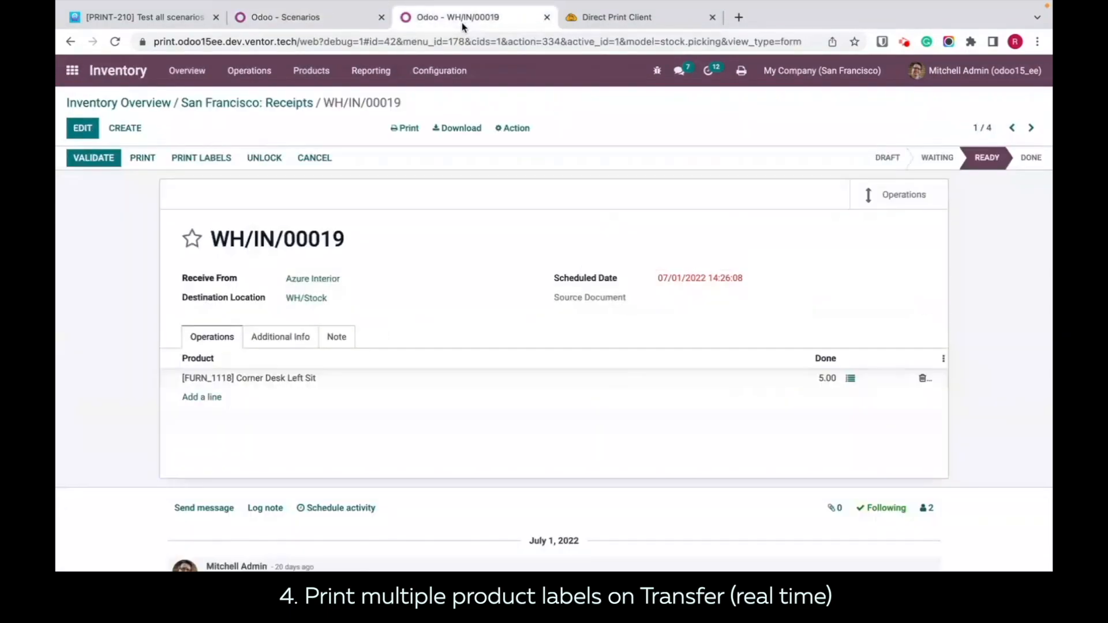
pyautogui.click(107, 104)
pyautogui.click(312, 17)
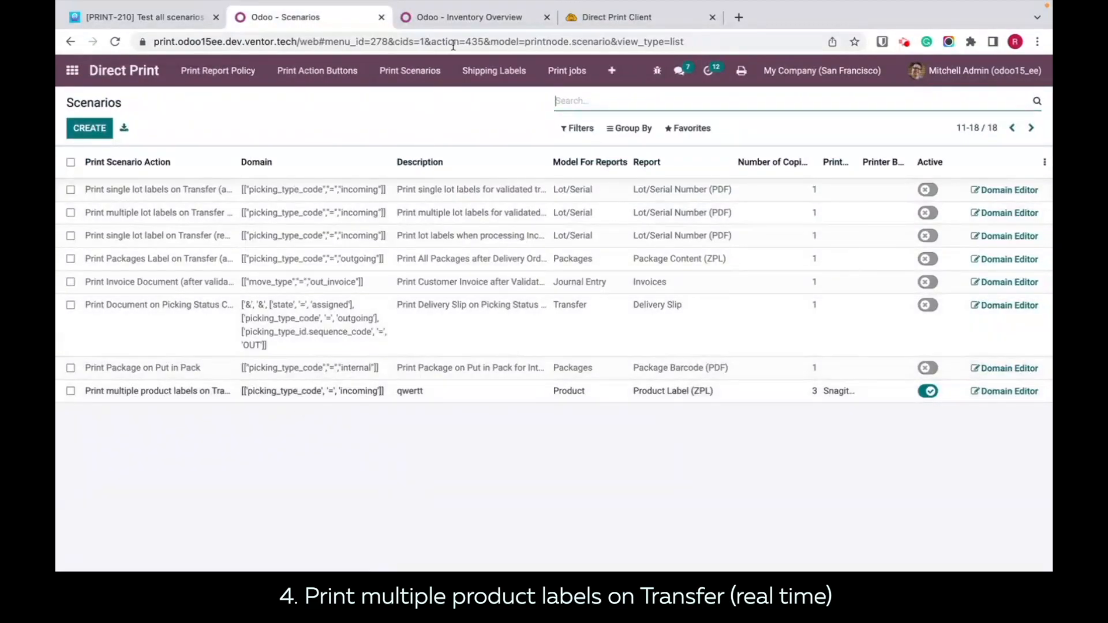
pyautogui.click(465, 17)
pyautogui.click(116, 202)
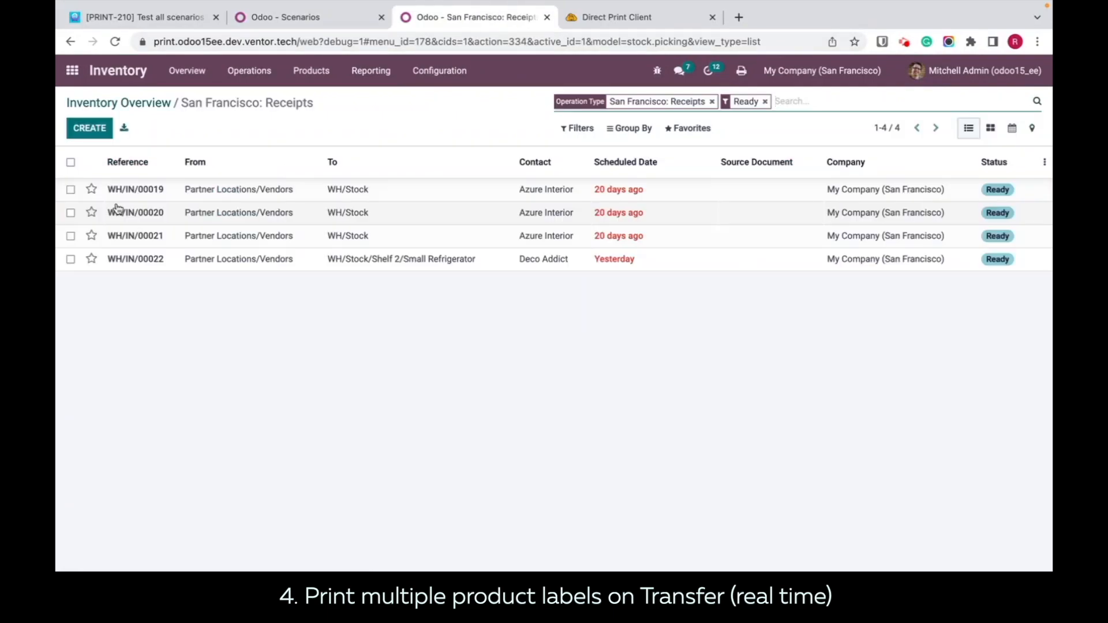
pyautogui.click(282, 195)
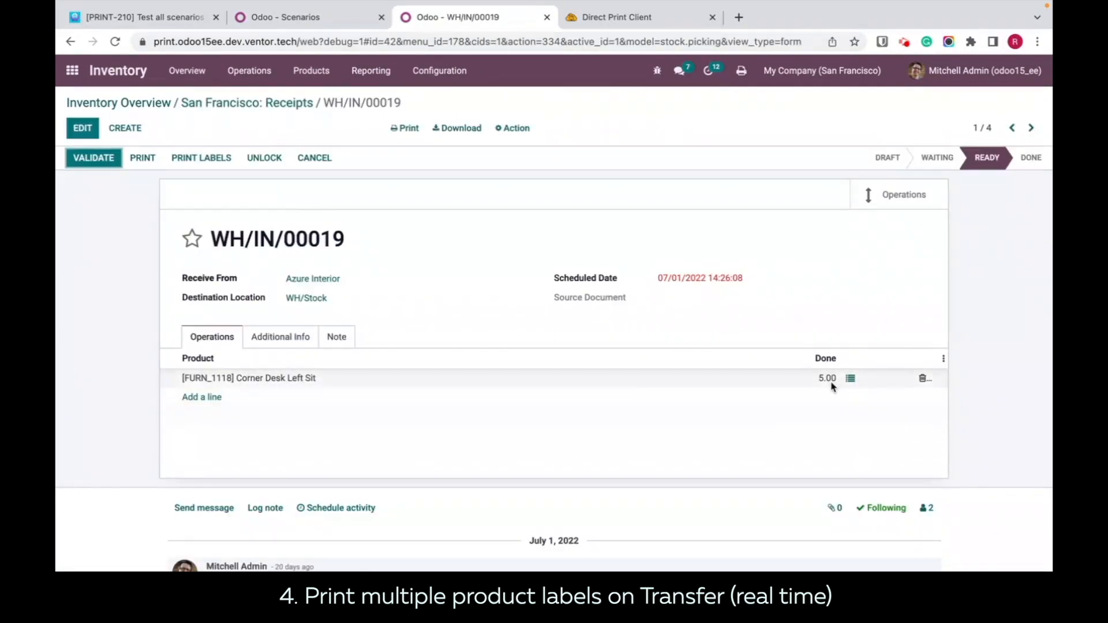
pyautogui.click(850, 380)
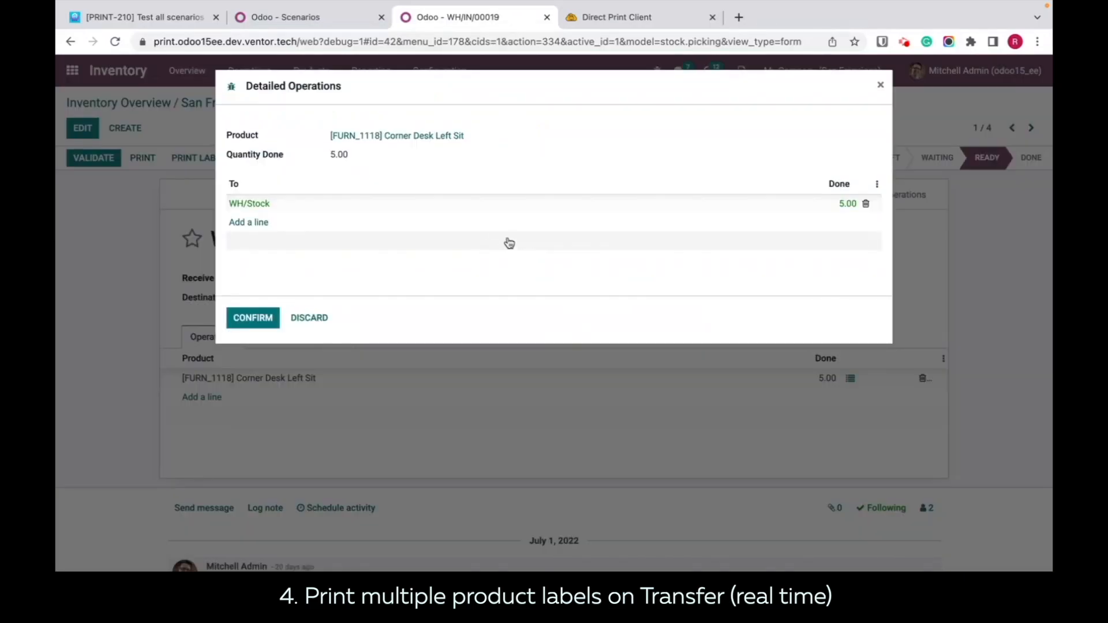
pyautogui.click(829, 203)
pyautogui.write('3')
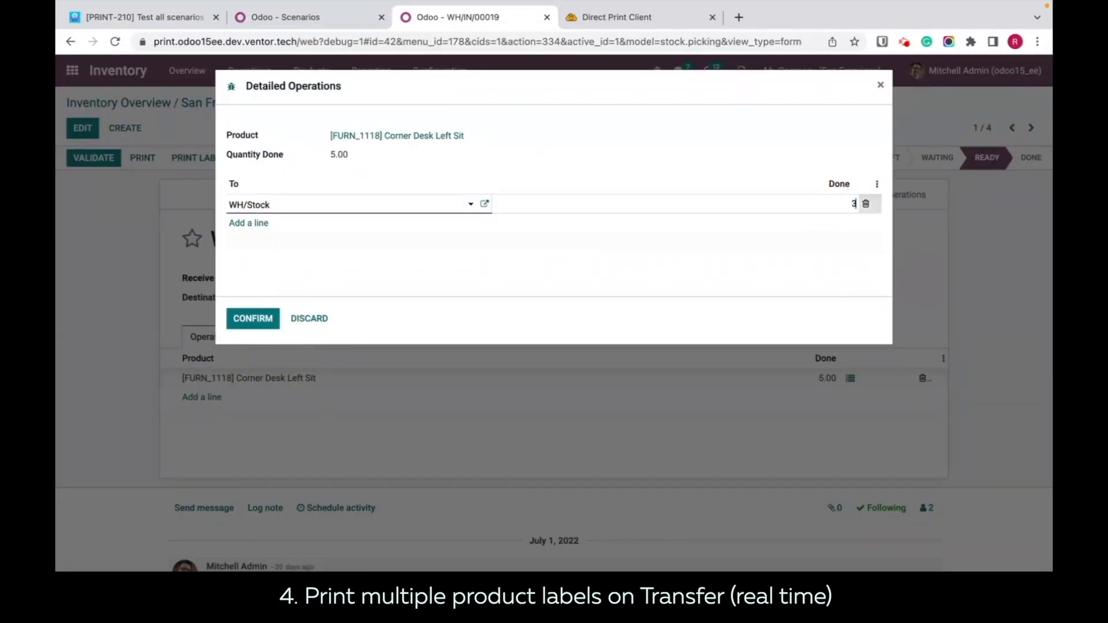
pyautogui.click(249, 319)
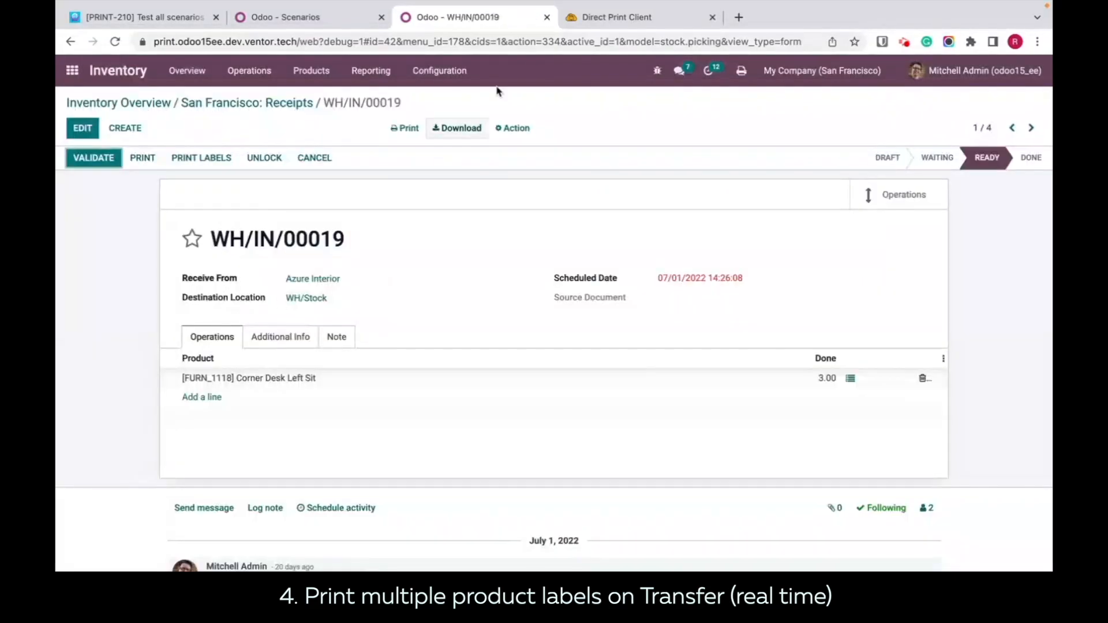
pyautogui.click(629, 16)
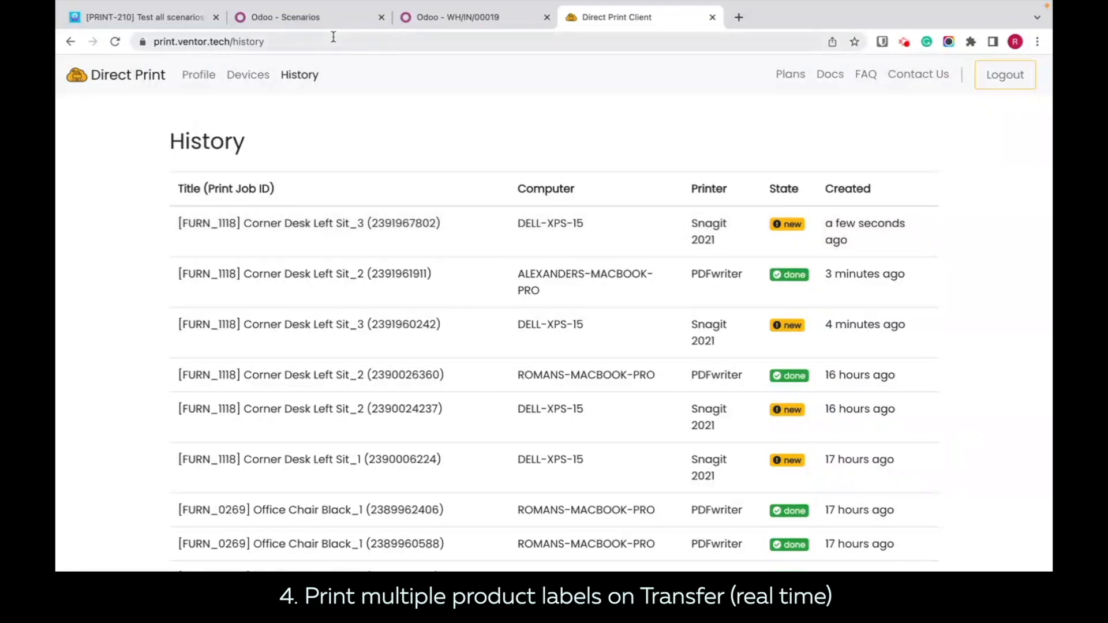
# Step: Back in Odoo's print scenarios, clear the printer from the active multiple product labels scenario and save the row
pyautogui.click(315, 21)
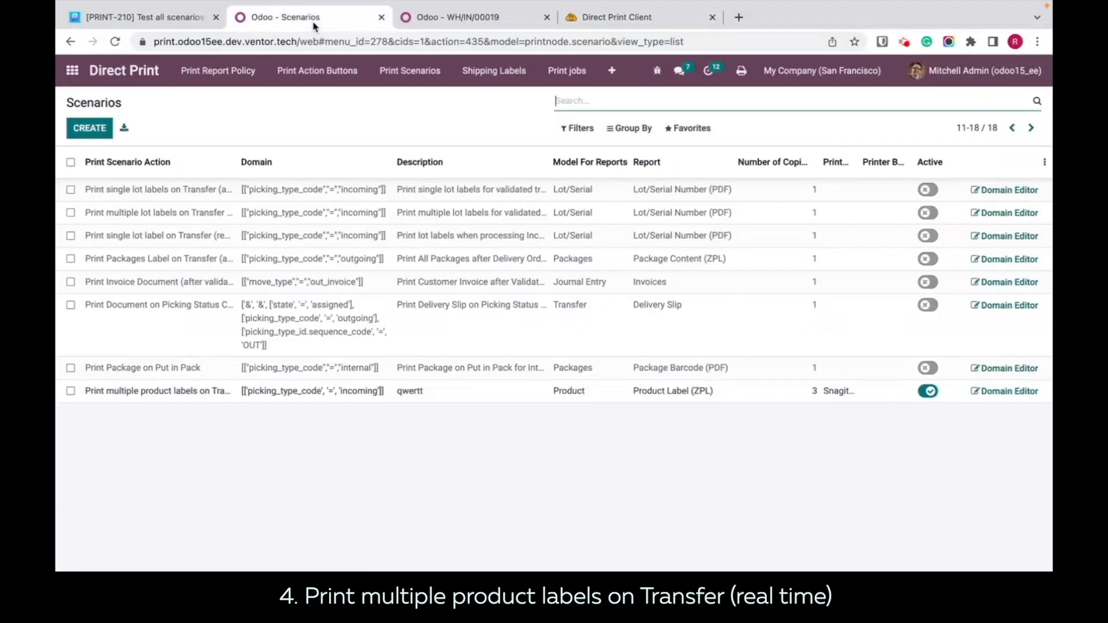
pyautogui.click(834, 397)
pyautogui.press('BackSpace')
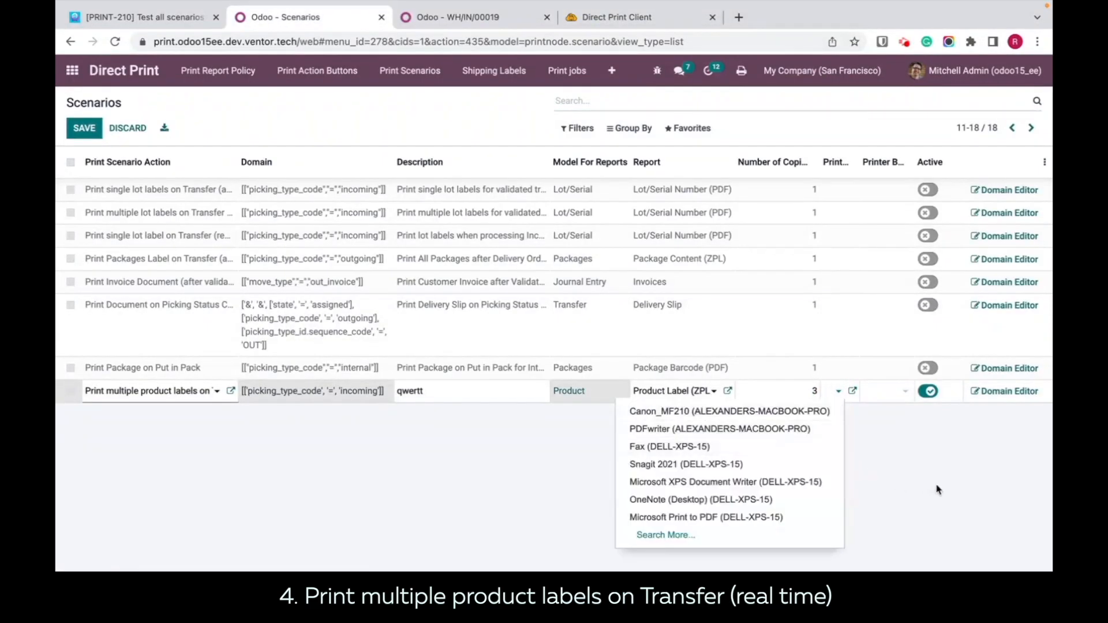
pyautogui.click(948, 472)
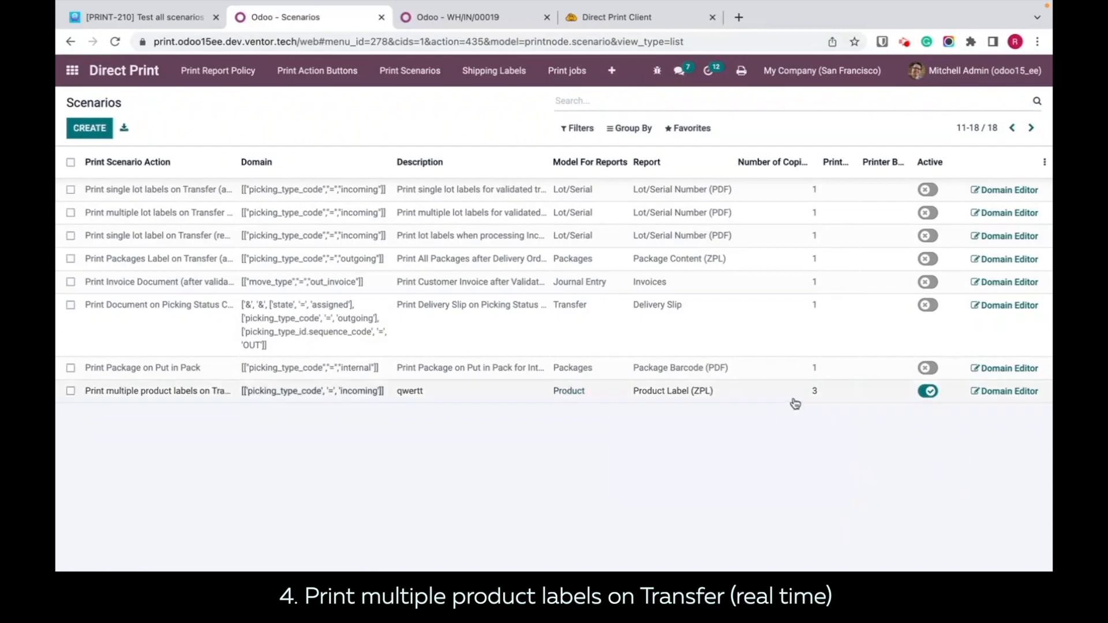
pyautogui.click(756, 376)
pyautogui.click(822, 462)
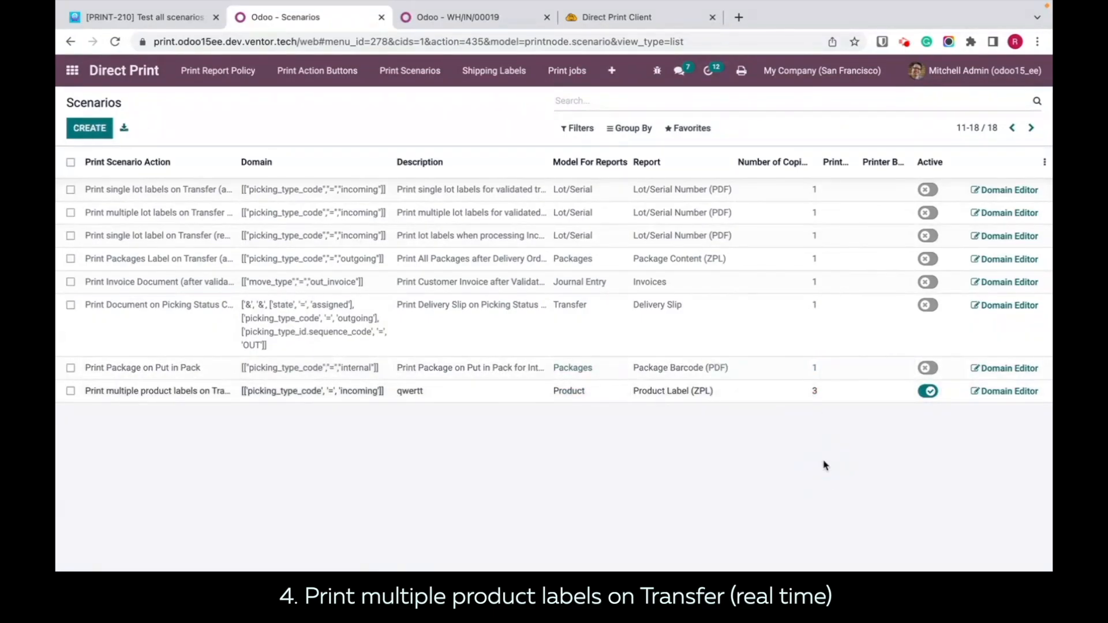
# Step: From receipt WH/IN/00019, review the default workstation printer in the user's Direct Print settings, then close the preferences
pyautogui.click(467, 18)
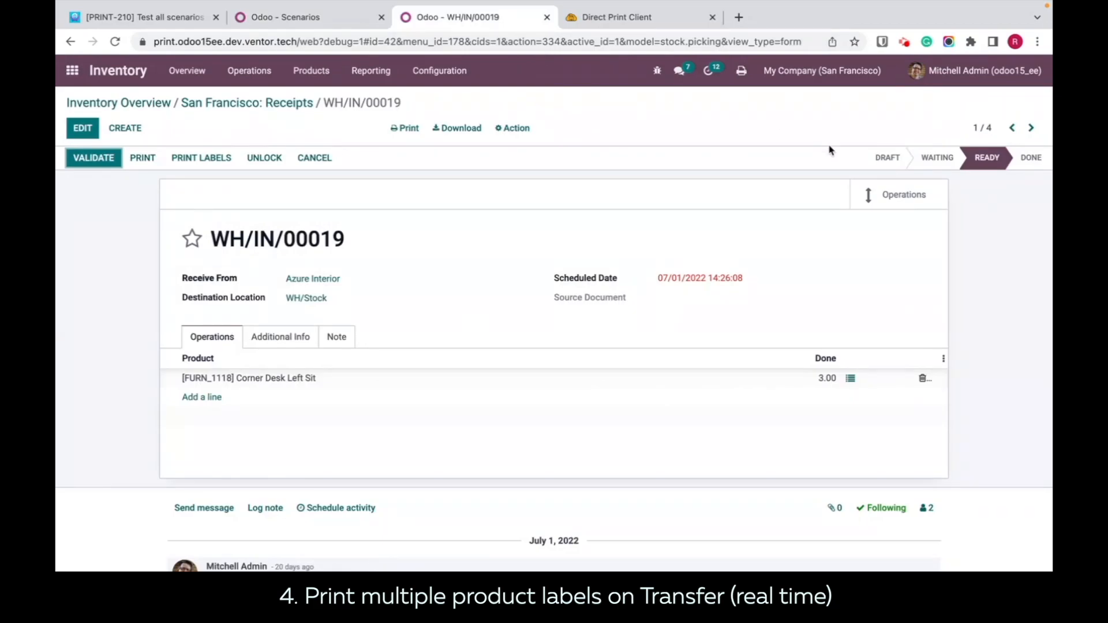
pyautogui.click(989, 72)
pyautogui.click(950, 164)
pyautogui.click(397, 202)
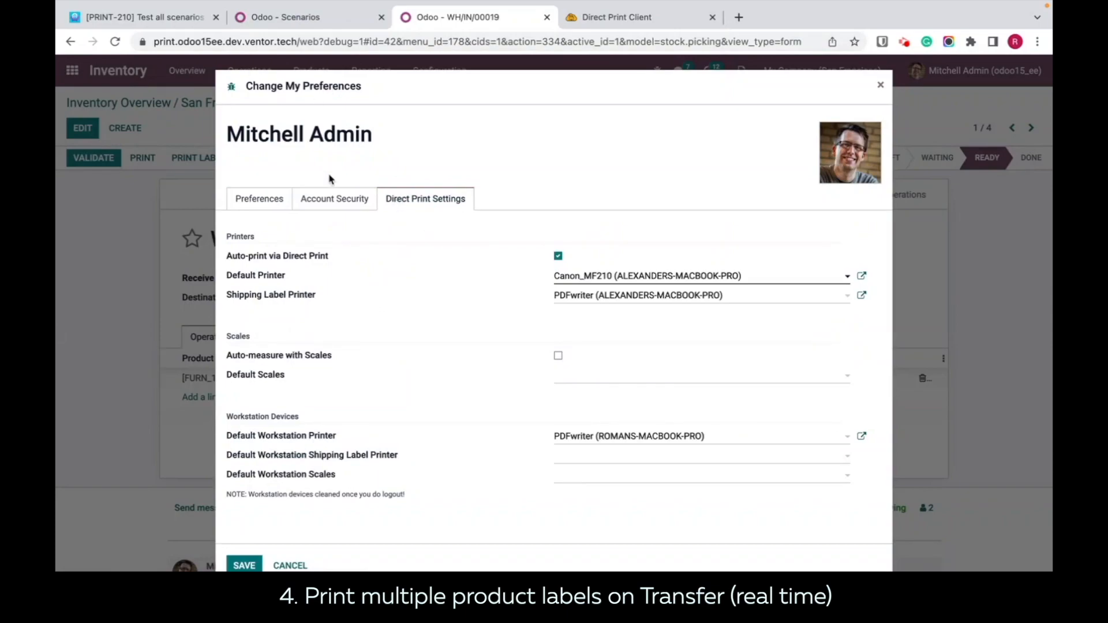
pyautogui.moveTo(348, 438); pyautogui.dragTo(223, 436)
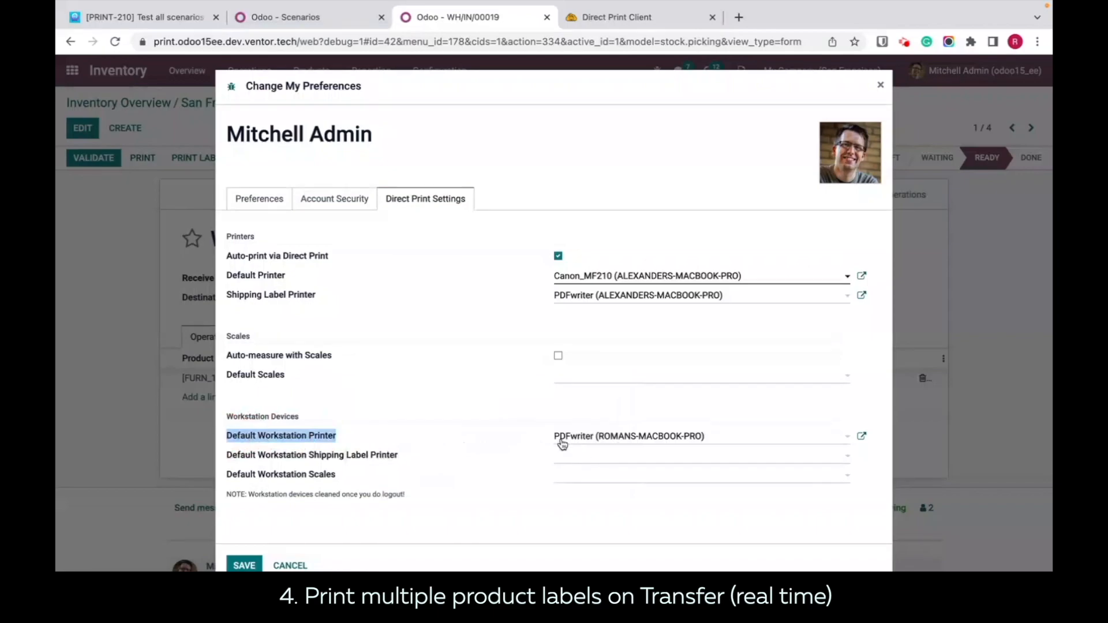
pyautogui.click(879, 86)
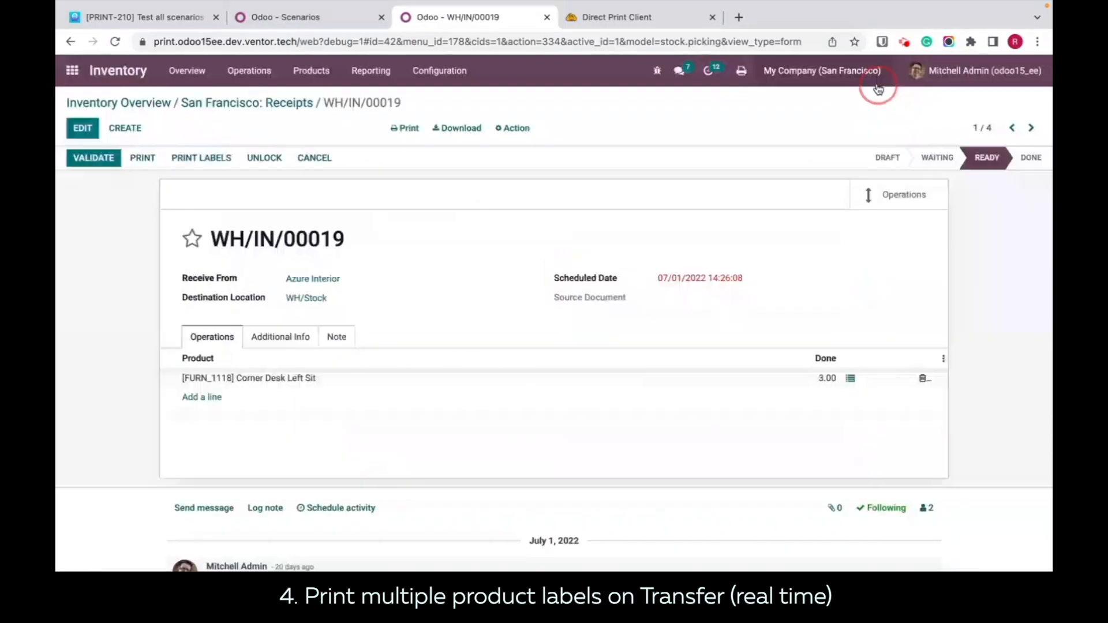
# Step: Set the done quantity of Corner Desk Left Sit to 5 in the receipt's detailed operations and confirm
pyautogui.click(792, 404)
pyautogui.click(850, 380)
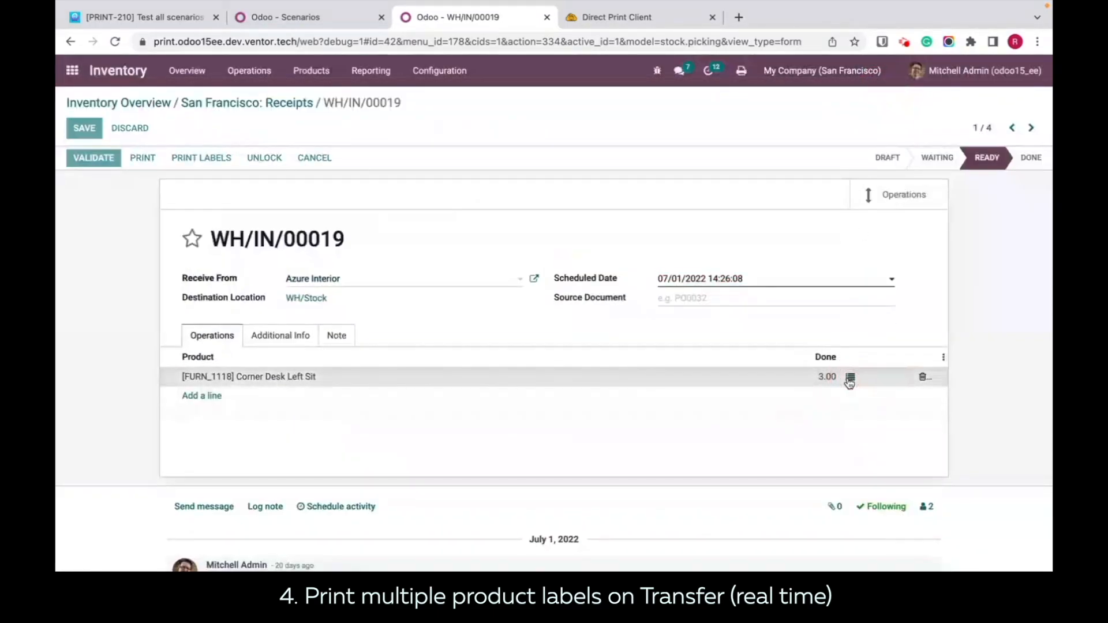
pyautogui.click(854, 386)
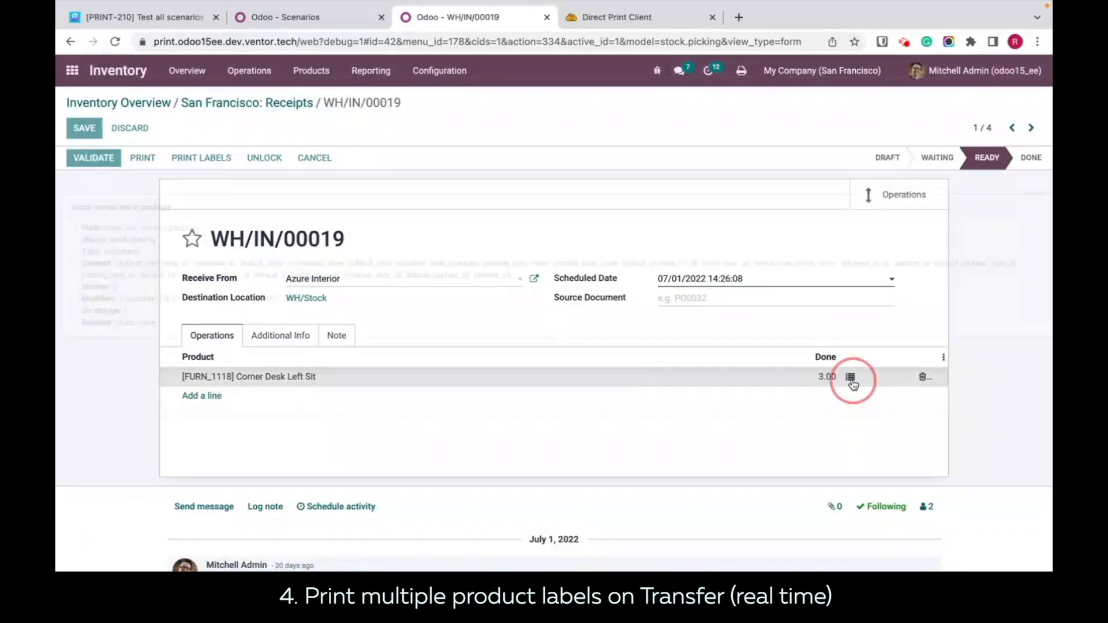
pyautogui.click(823, 201)
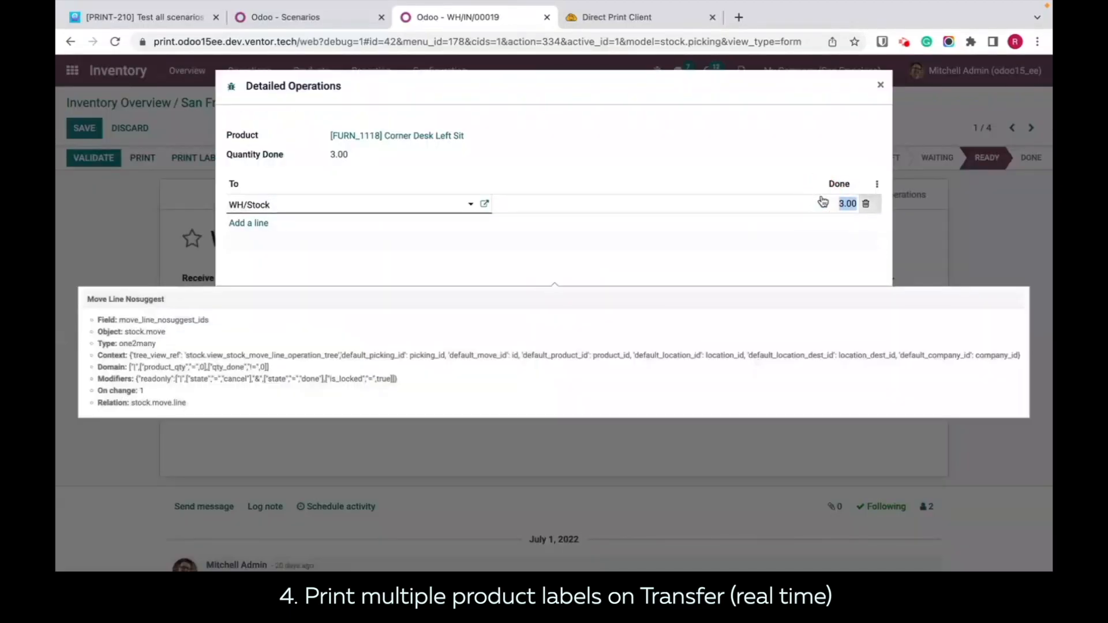
pyautogui.write('5')
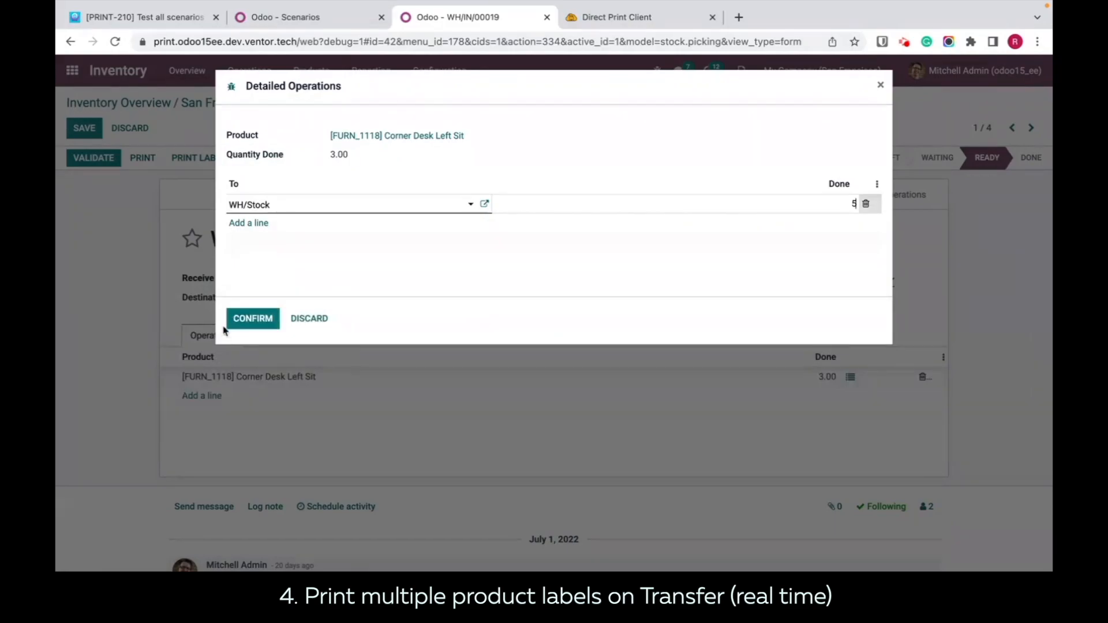
pyautogui.click(249, 316)
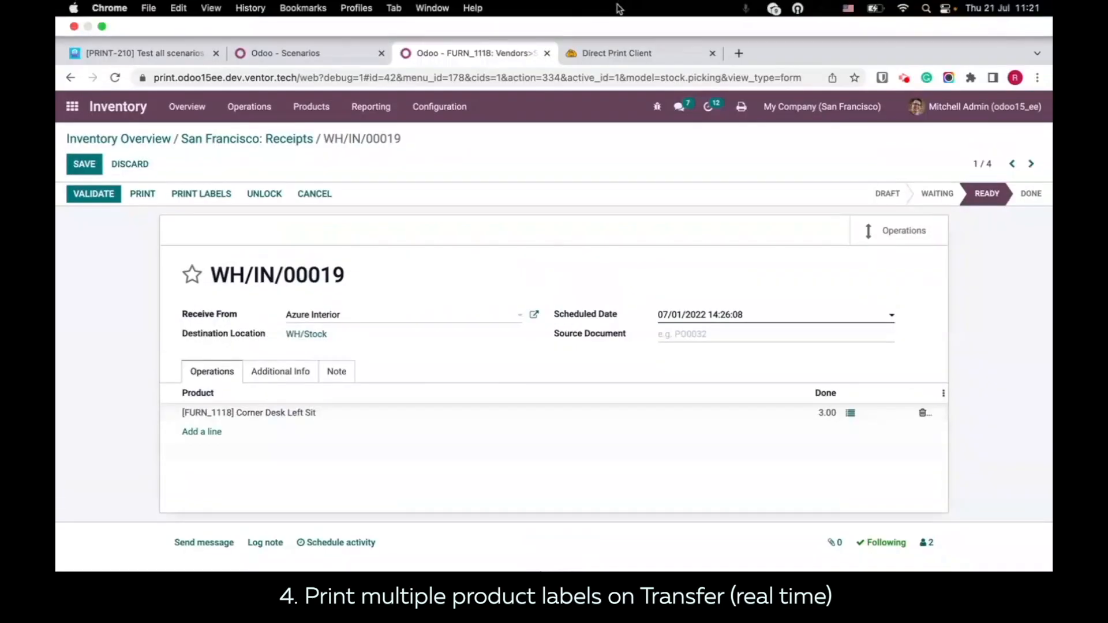
# Step: Check the Direct Print history, then switch to Finder and view the job_695, job_696 and job_697 label PDFs one by one, closing each
pyautogui.click(605, 22)
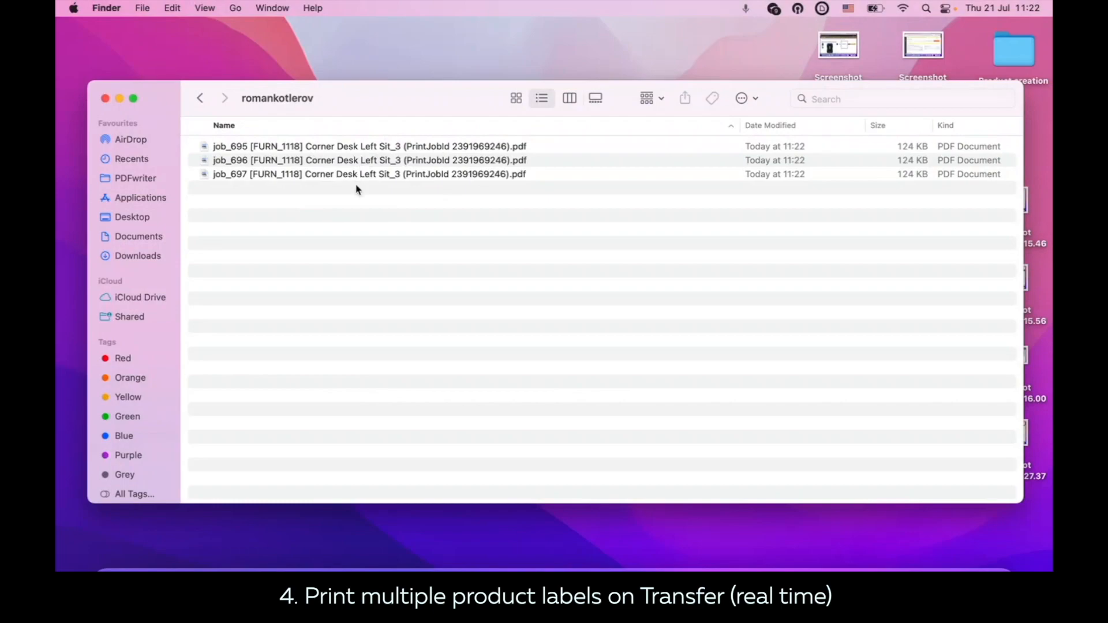
pyautogui.click(325, 150)
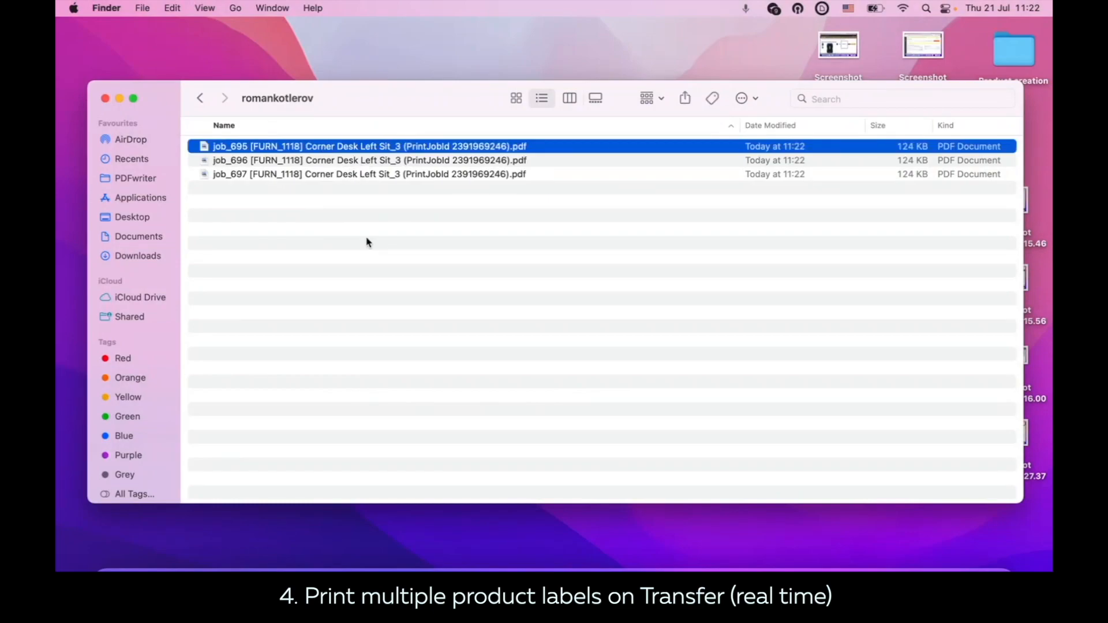
pyautogui.click(309, 195)
pyautogui.doubleClick(316, 151)
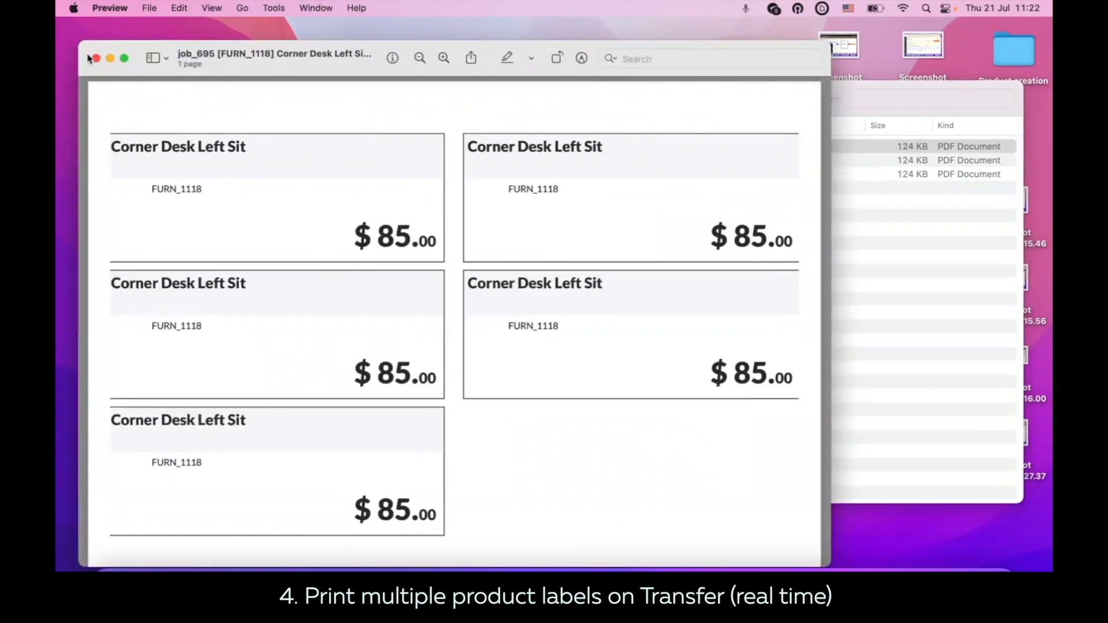
pyautogui.click(95, 57)
pyautogui.click(325, 163)
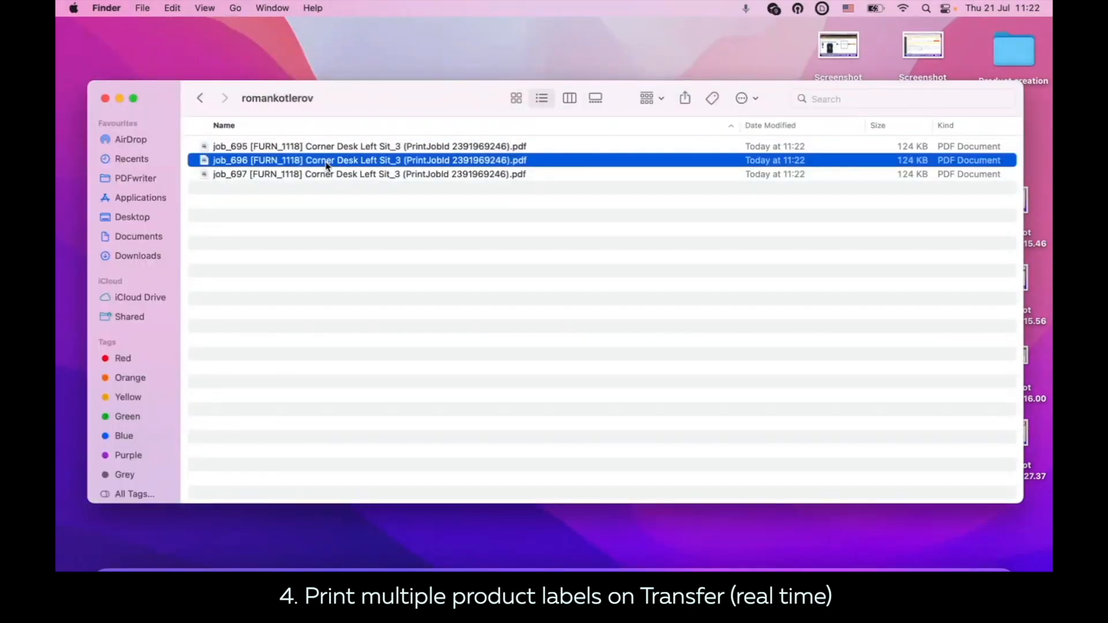
pyautogui.doubleClick(327, 165)
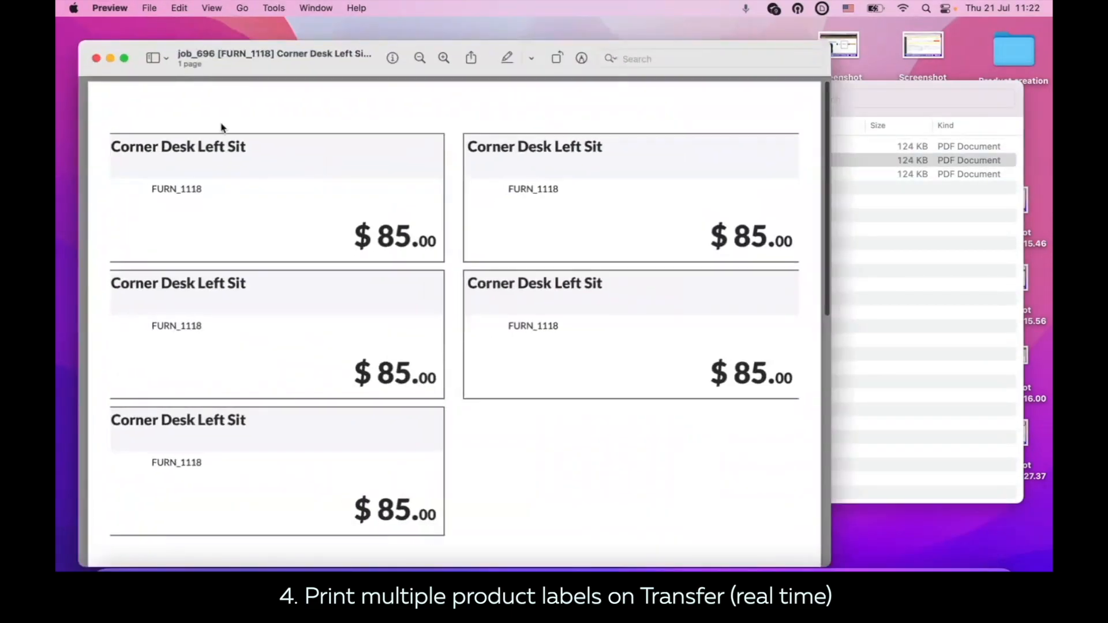
pyautogui.click(96, 58)
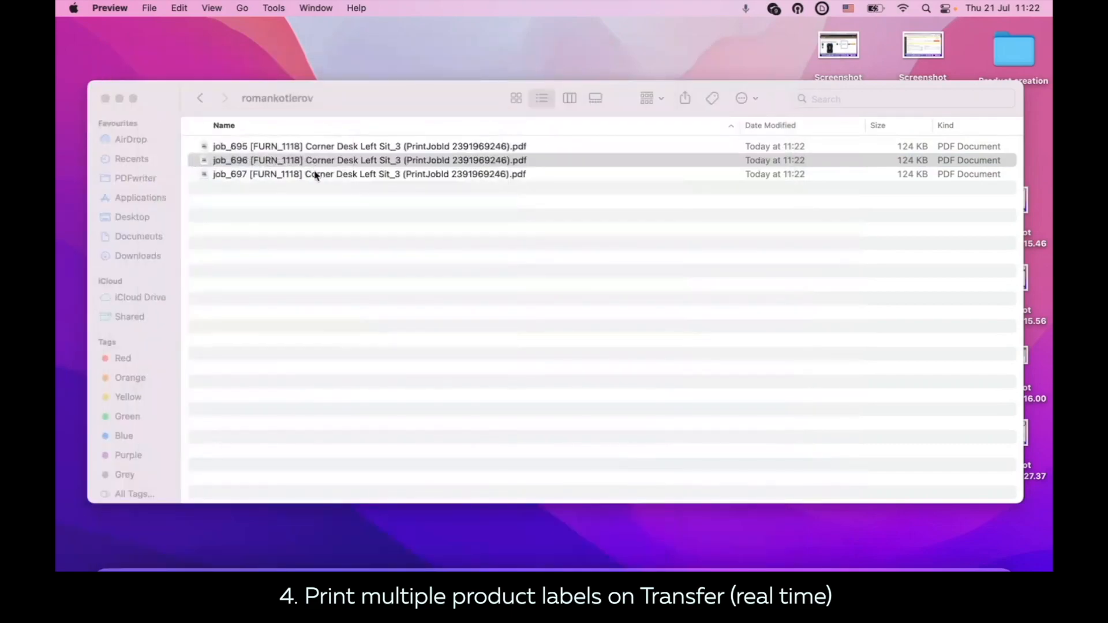
pyautogui.click(316, 175)
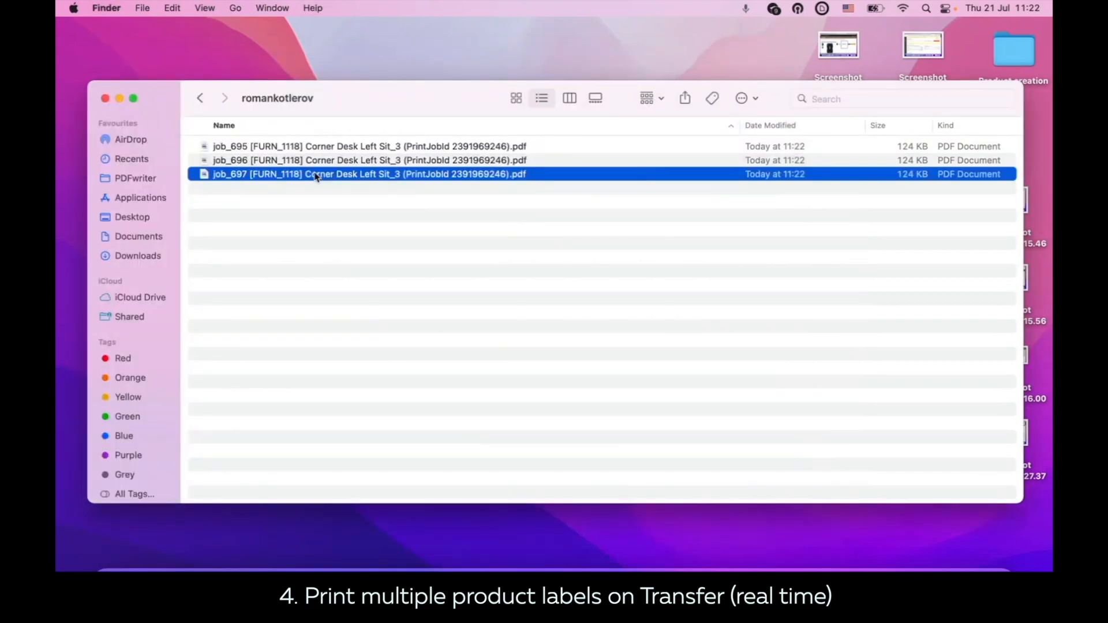
pyautogui.doubleClick(316, 175)
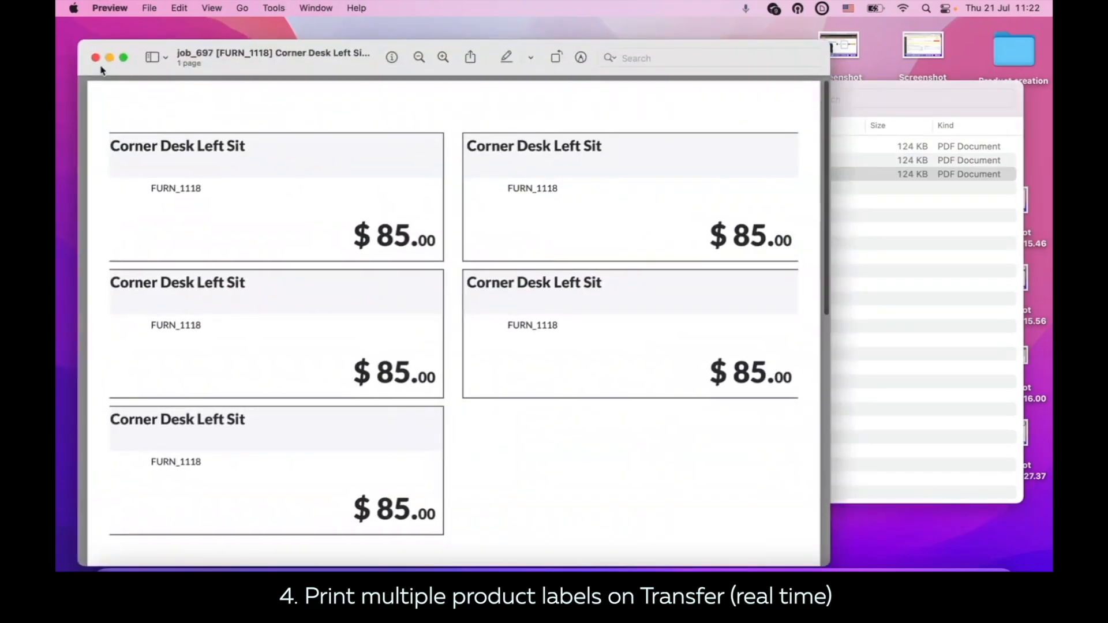
pyautogui.click(95, 57)
# Step: Delete the job_695, job_696 and job_697 Corner Desk Left Sit label PDFs from the print output folder
pyautogui.click(288, 149)
pyautogui.moveTo(286, 250); pyautogui.dragTo(292, 142)
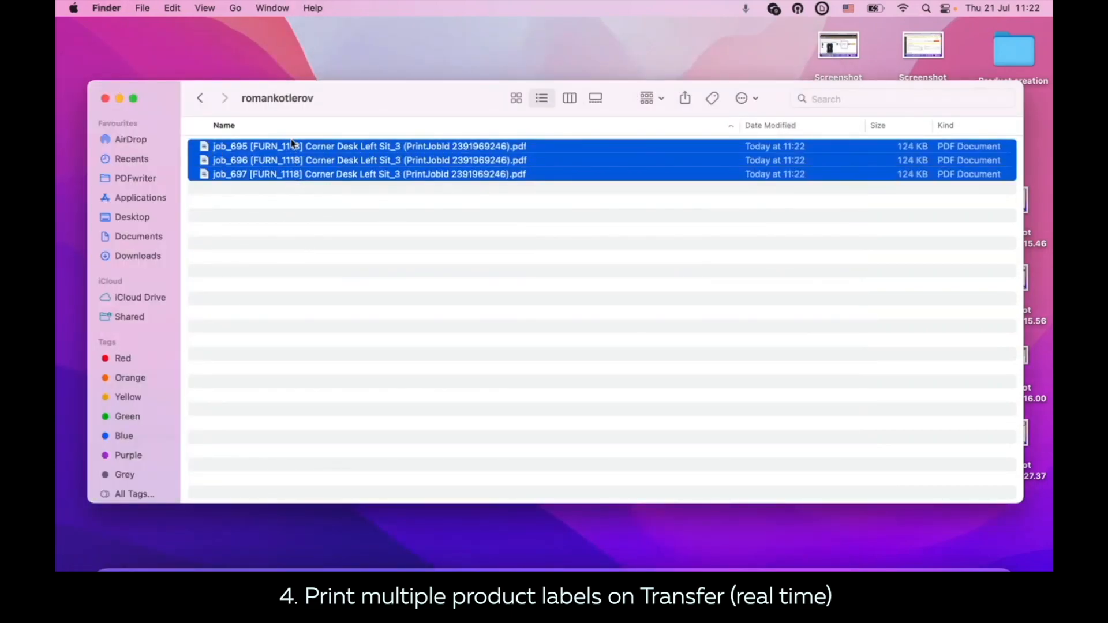
pyautogui.press('super+BackSpace')
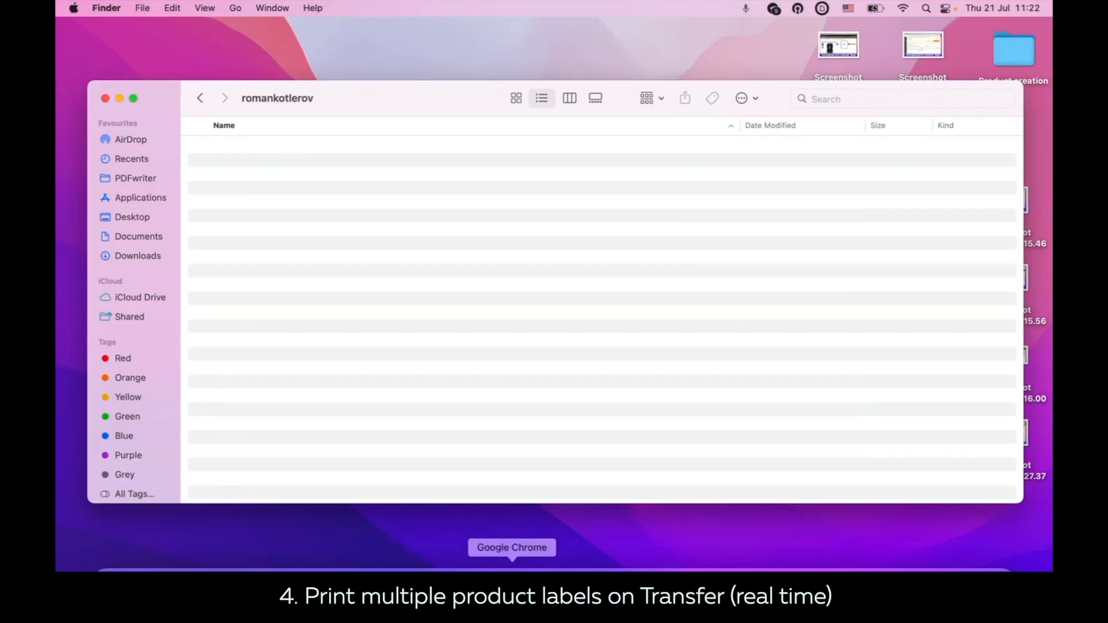
# Step: Switch back to Chrome and set the number of copies to 1 in Odoo's active multiple product labels scenario, saving the row
pyautogui.click(513, 562)
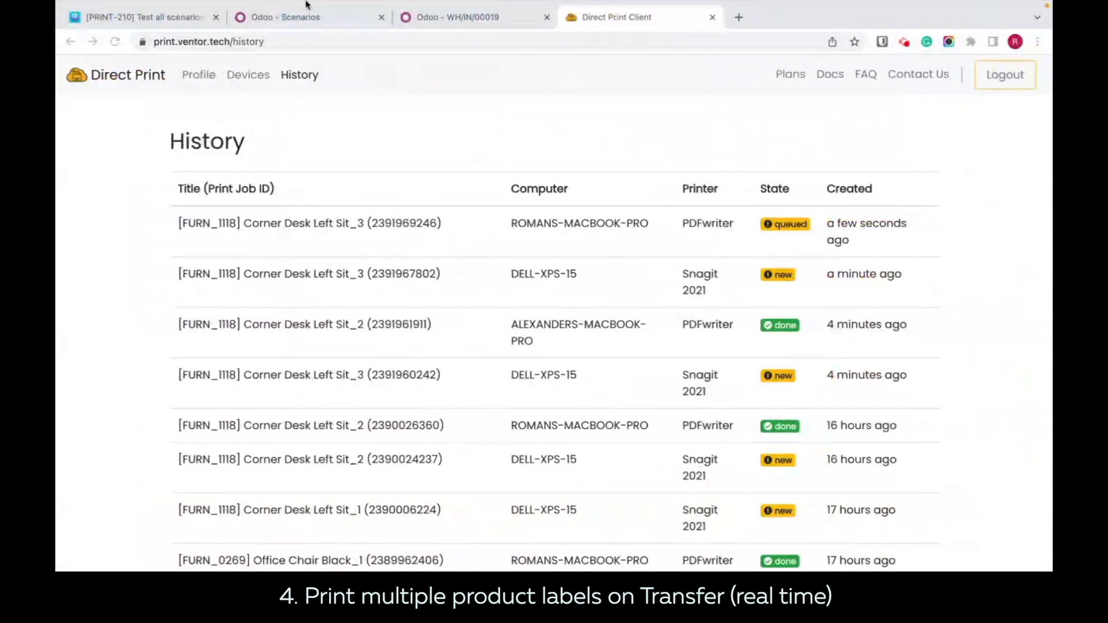
pyautogui.click(451, 58)
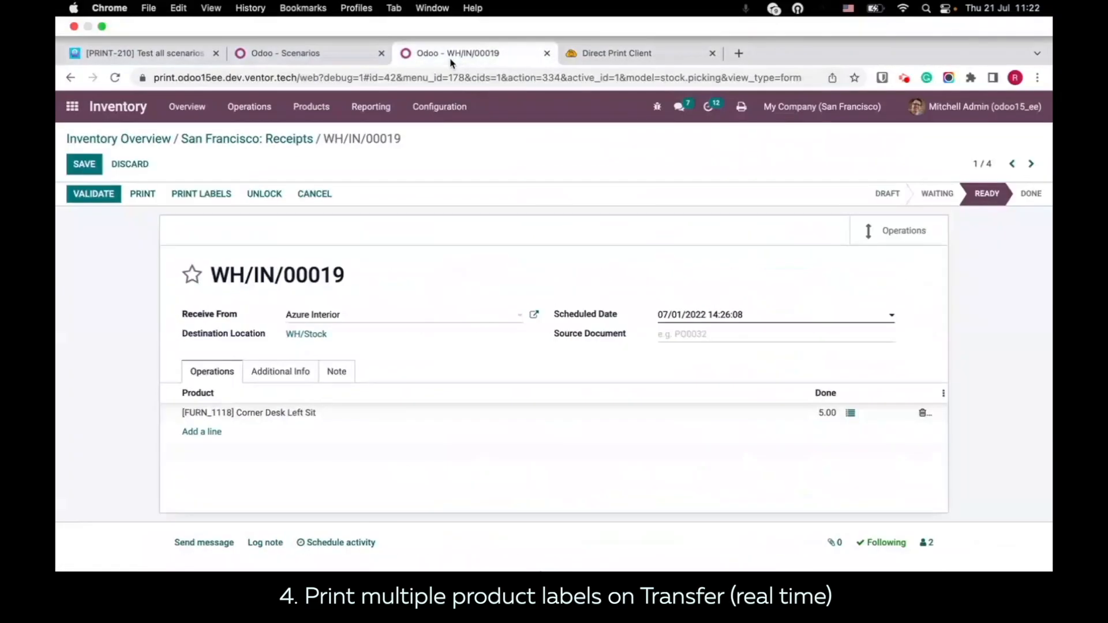
pyautogui.click(292, 54)
pyautogui.click(807, 391)
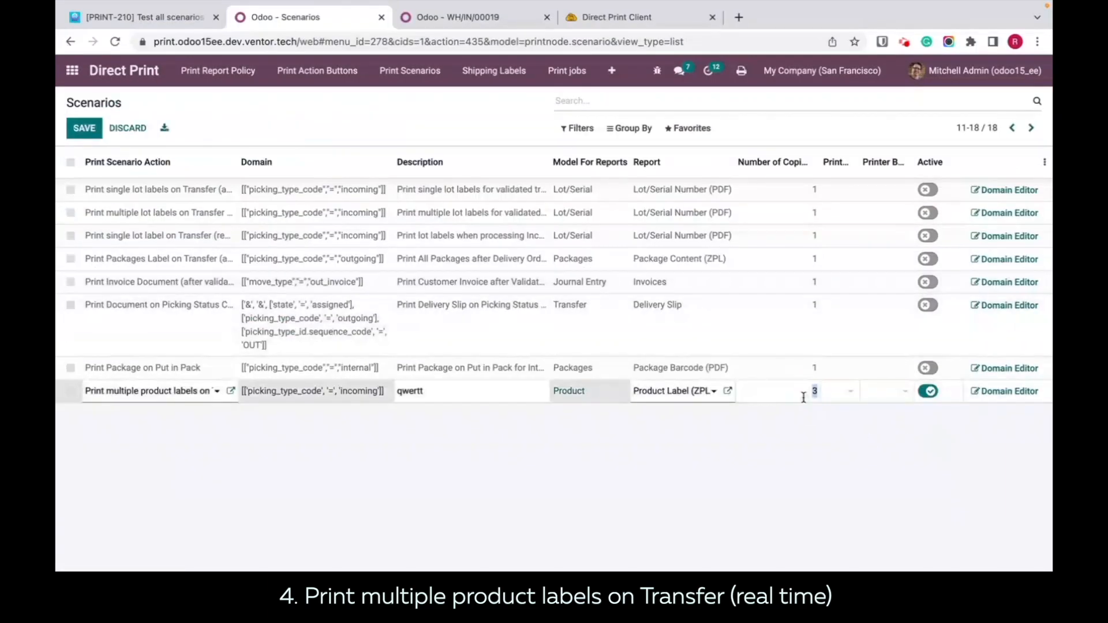
pyautogui.click(824, 499)
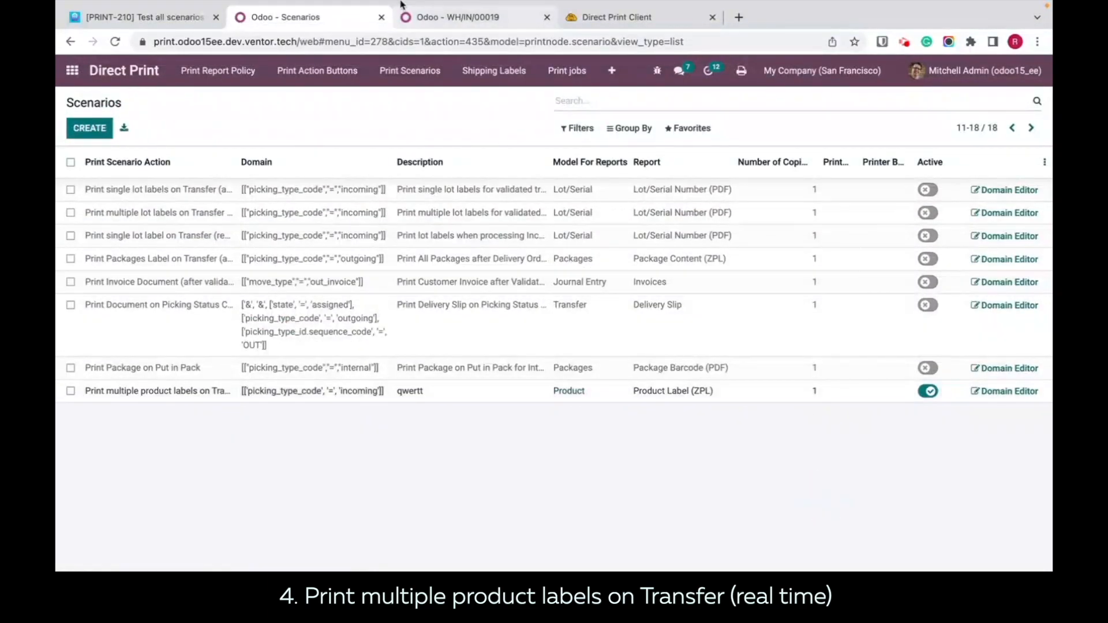
# Step: In receipt WH/IN/00019, set the Corner Desk Left Sit done quantity to 10 in the detailed operations and confirm
pyautogui.click(436, 19)
pyautogui.click(850, 377)
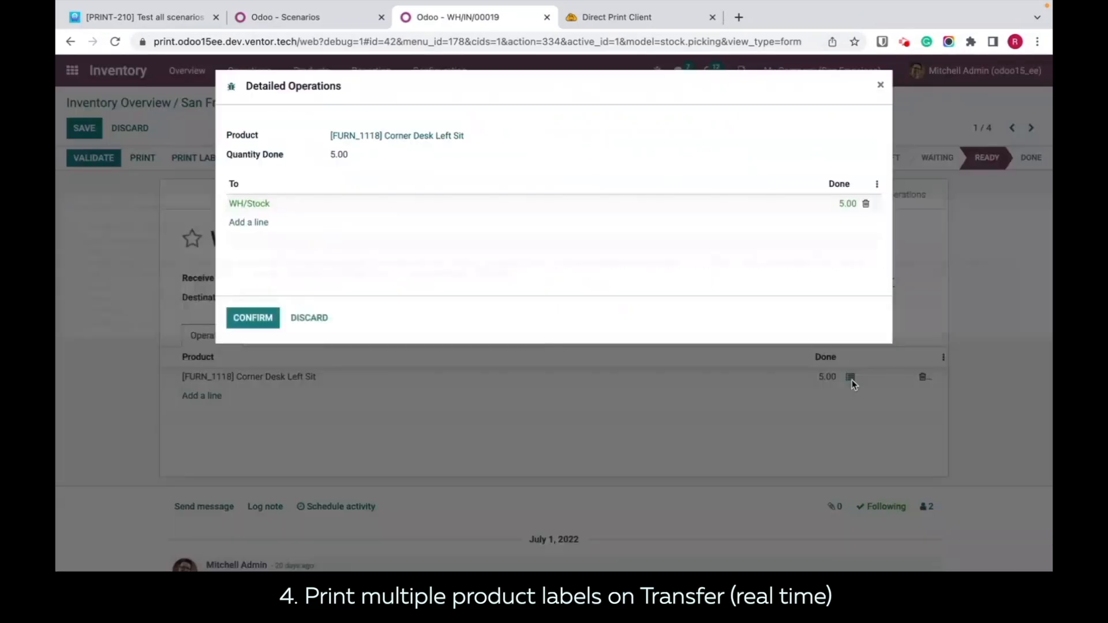
pyautogui.click(821, 202)
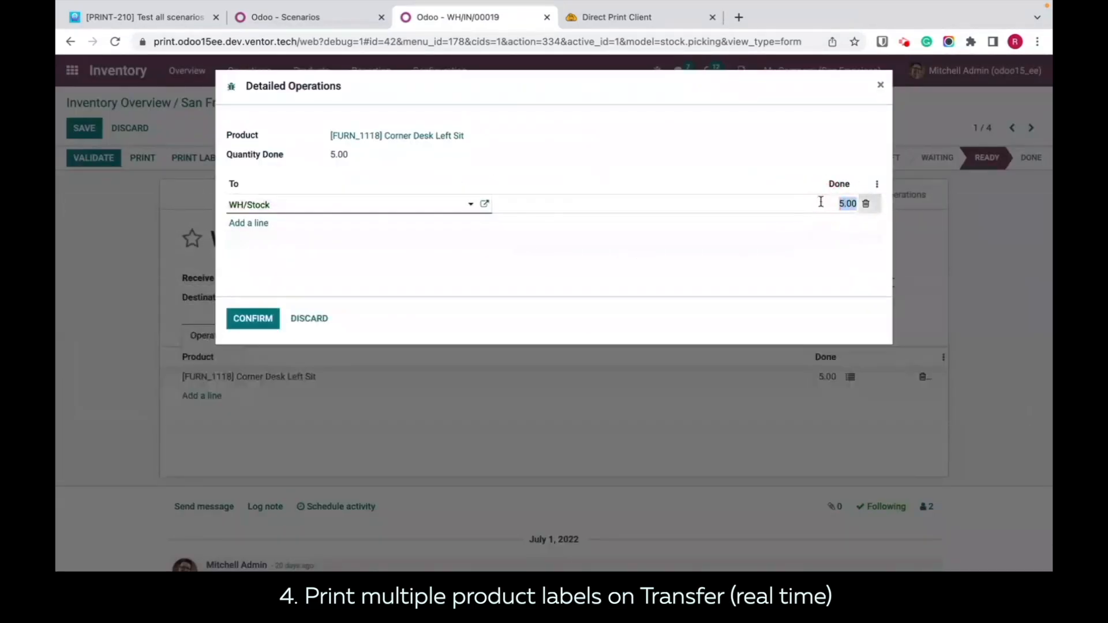
pyautogui.write('10')
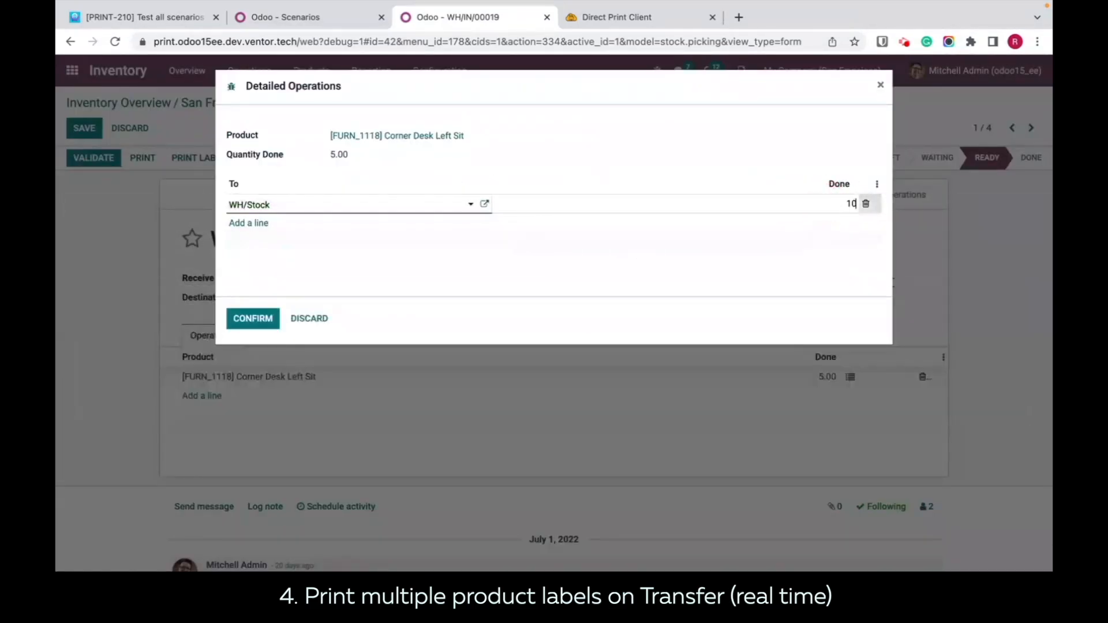
pyautogui.click(264, 312)
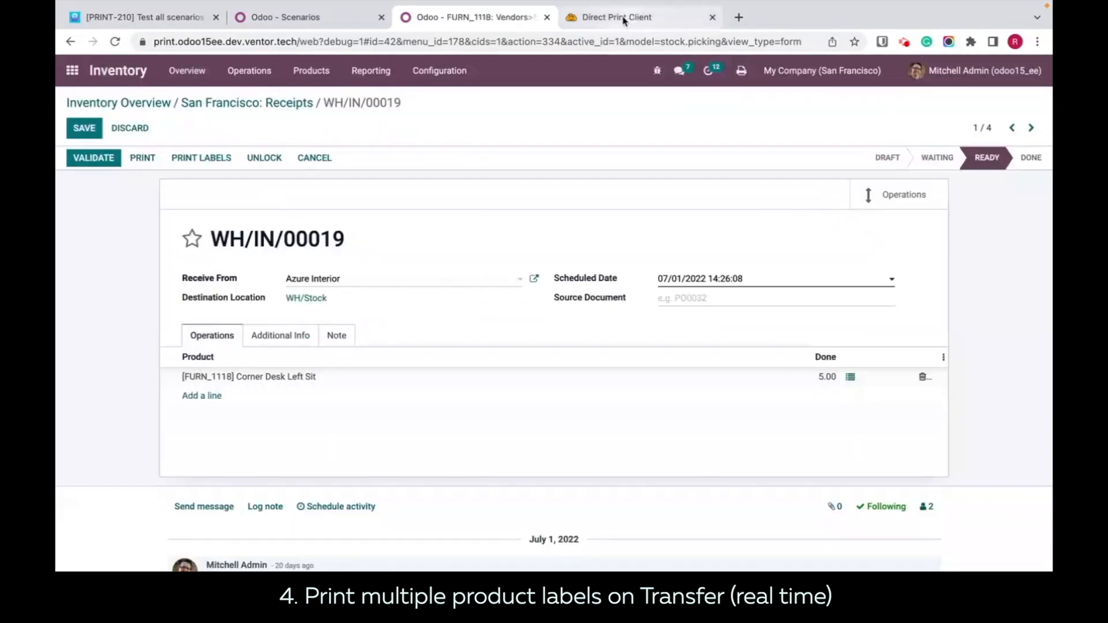
# Step: Check the Direct Print history, view the job_698 label PDF from Finder to examine its labels, and return to Chrome
pyautogui.click(622, 18)
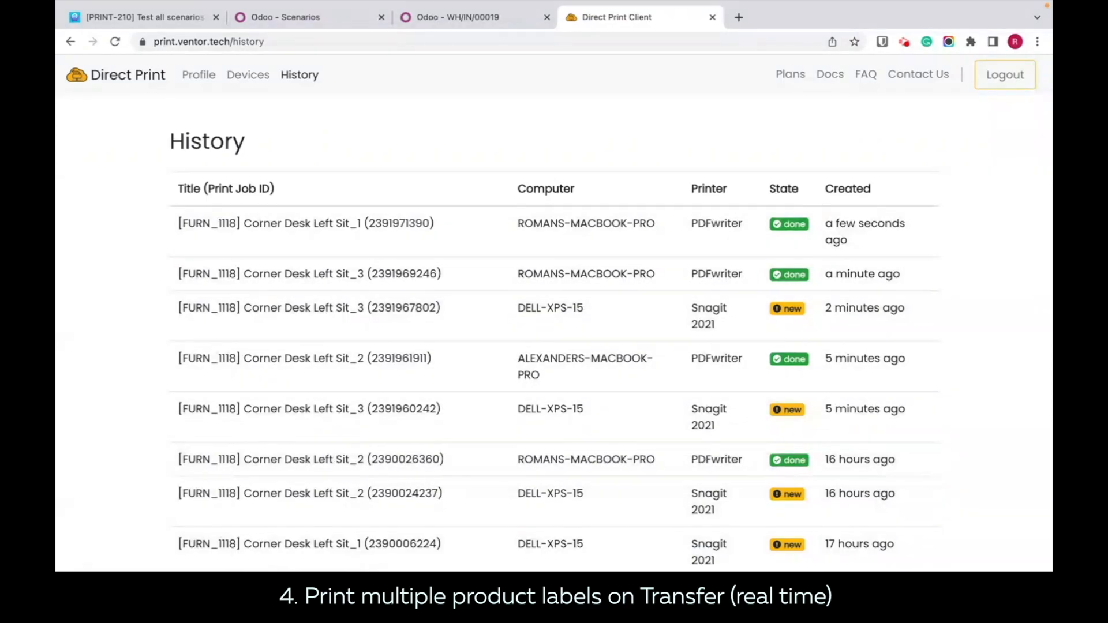
pyautogui.click(113, 561)
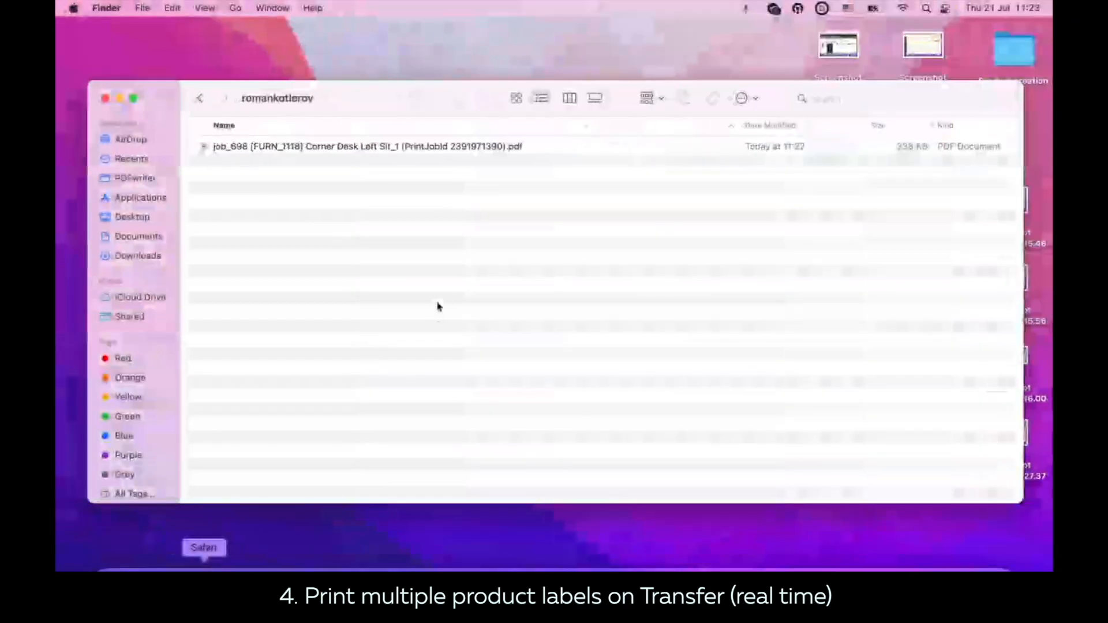
pyautogui.doubleClick(407, 147)
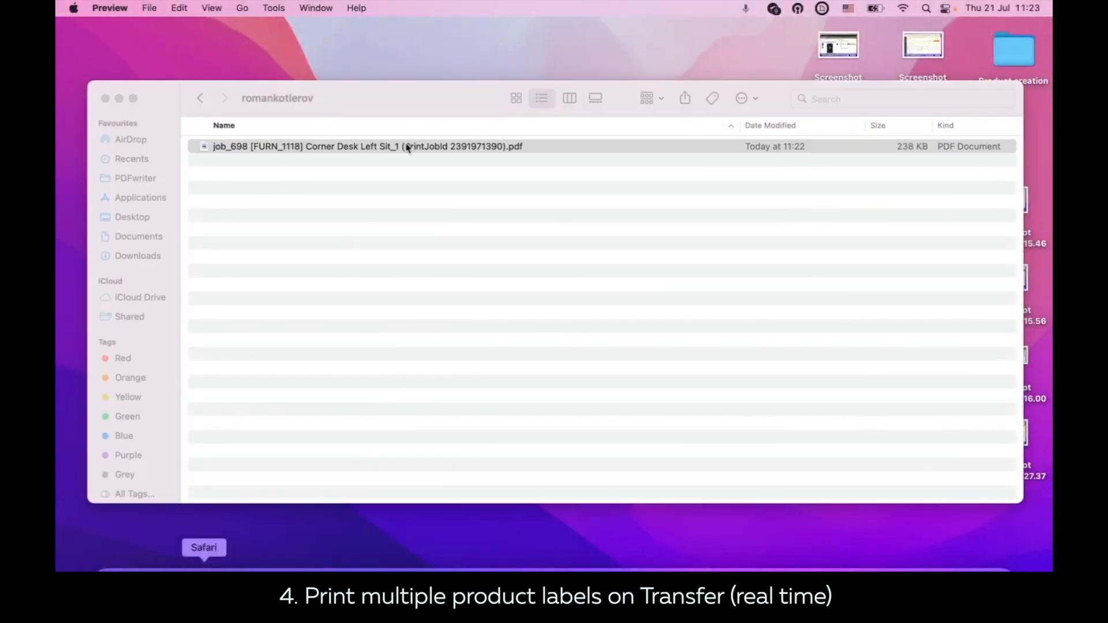
pyautogui.scroll(-5, 488, 366)
pyautogui.scroll(5, 487, 366)
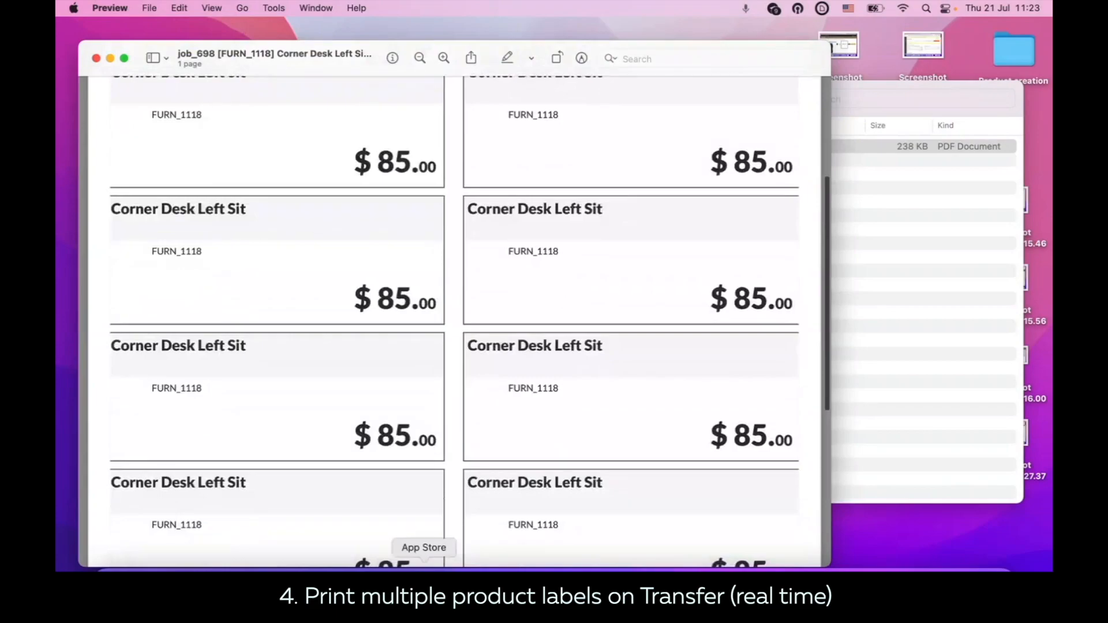
pyautogui.click(512, 568)
pyautogui.click(512, 569)
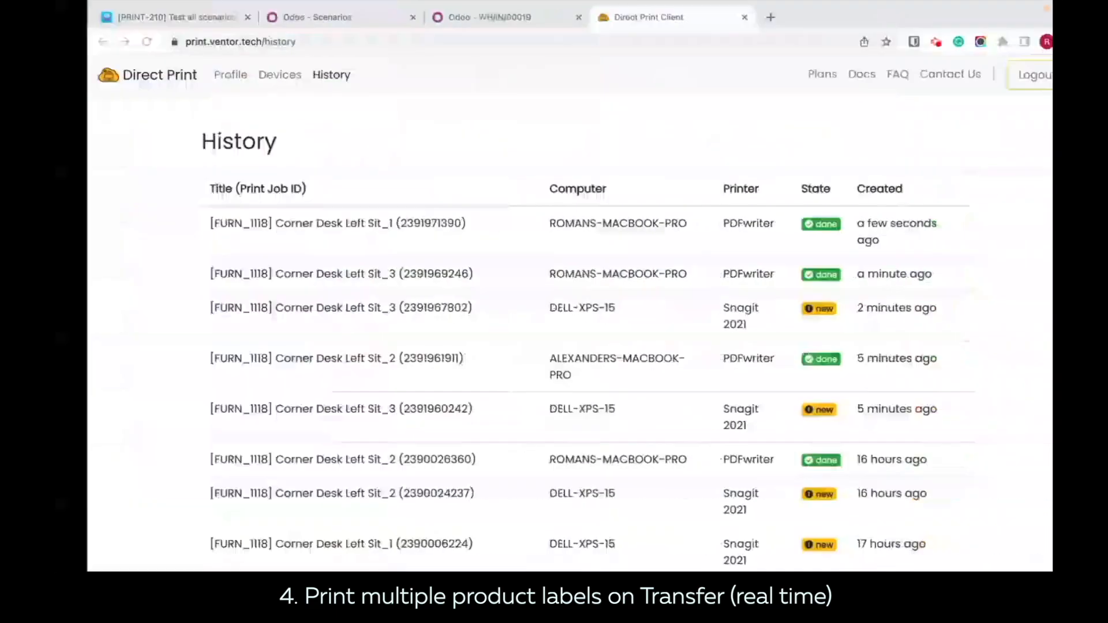
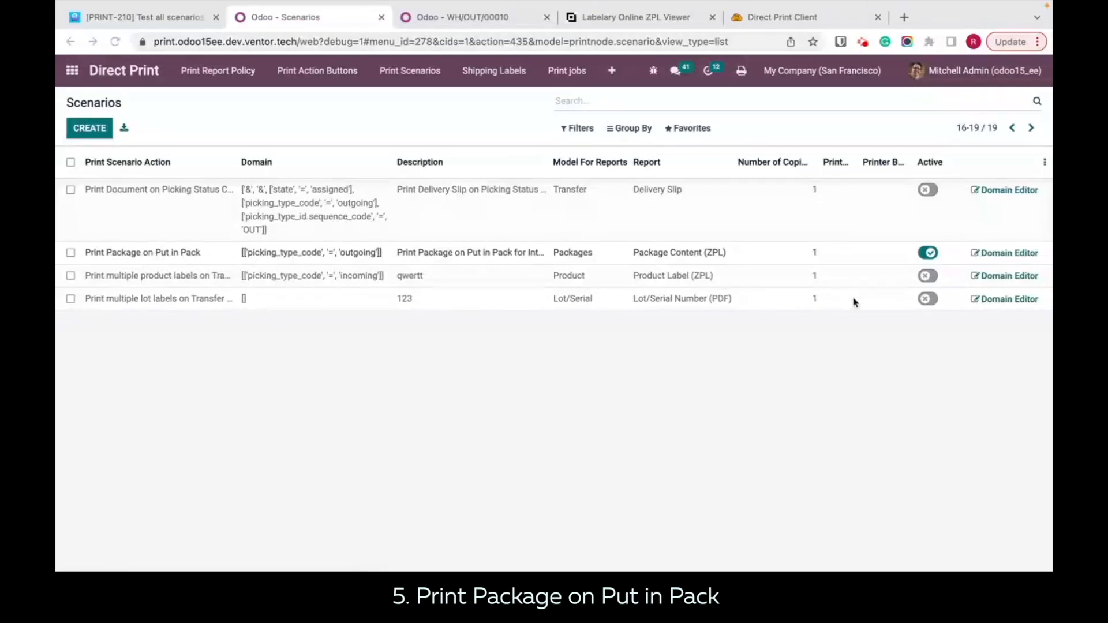
# Step: Examine the domain rule and description of the Print Package on Put in Pack scenario
pyautogui.click(726, 259)
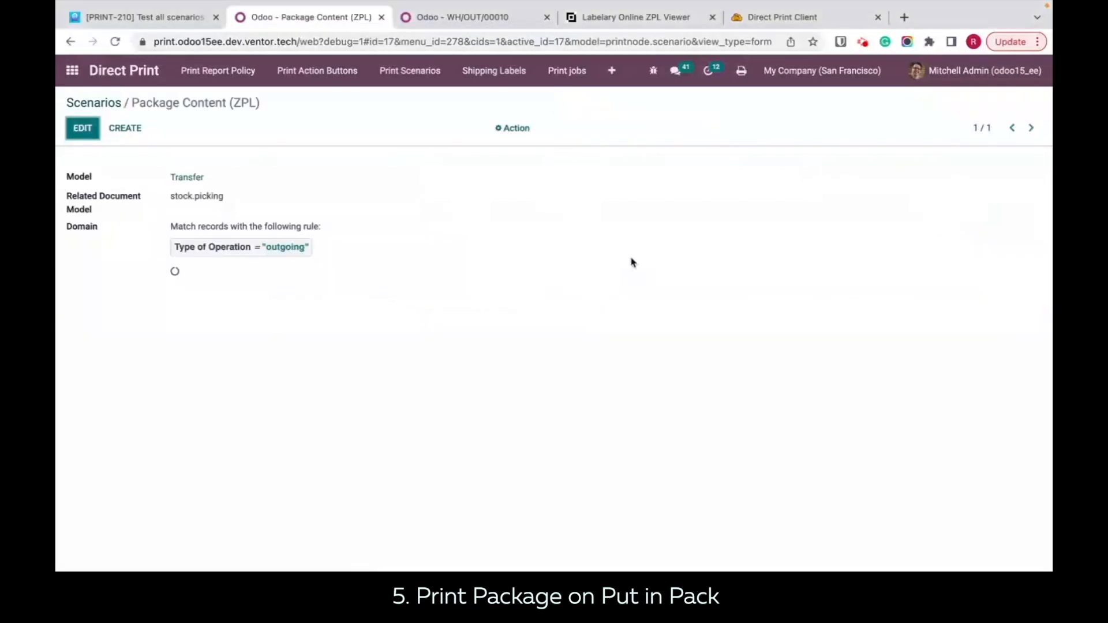
pyautogui.click(107, 102)
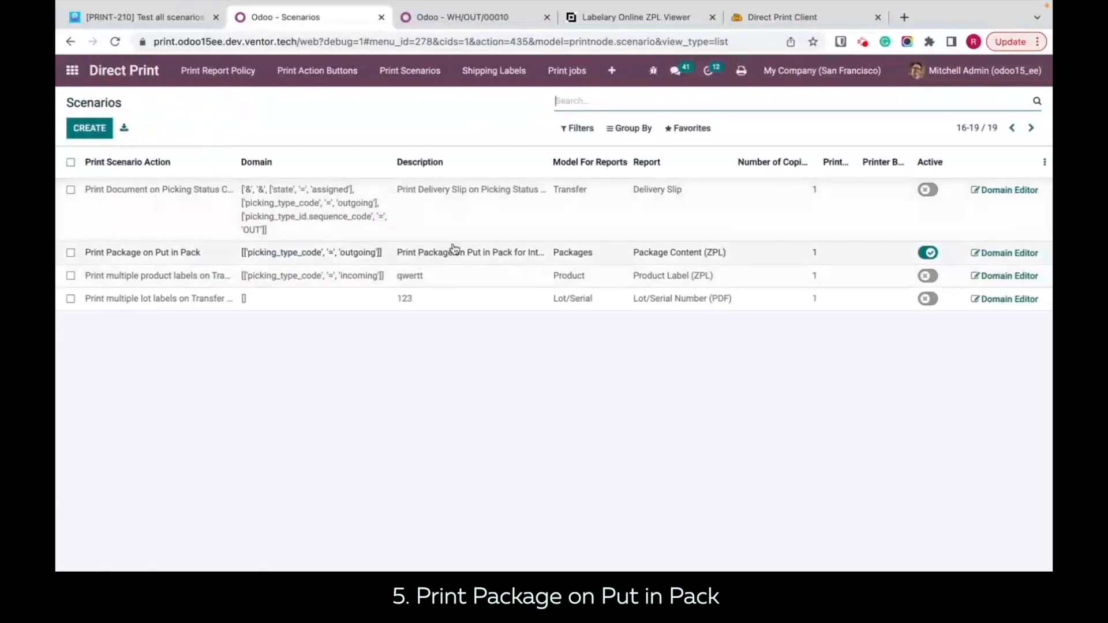
pyautogui.click(450, 256)
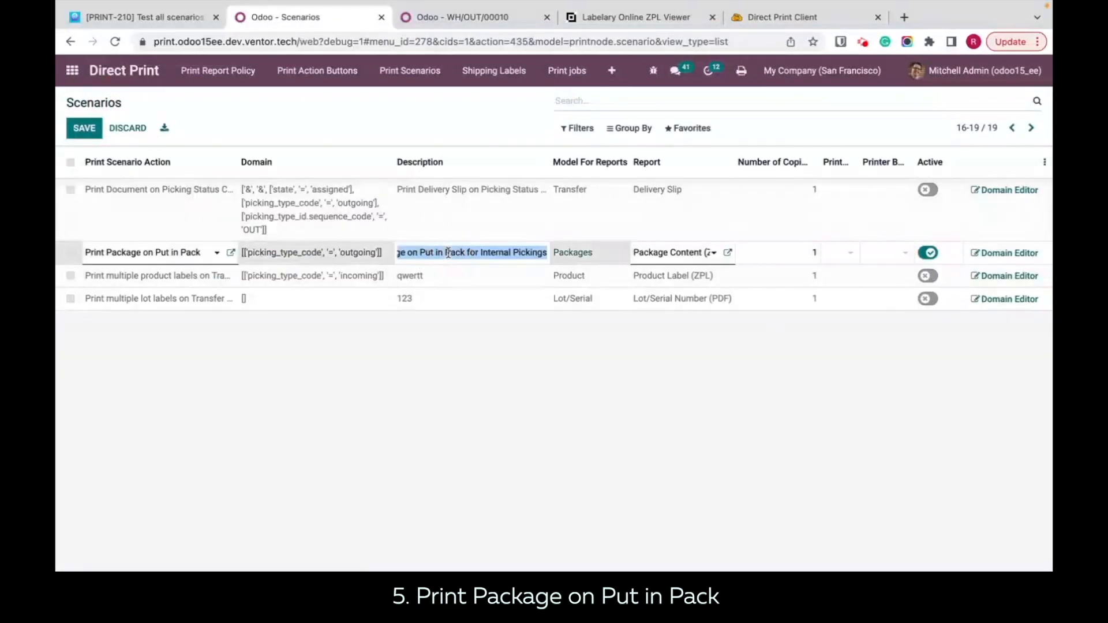
pyautogui.click(524, 423)
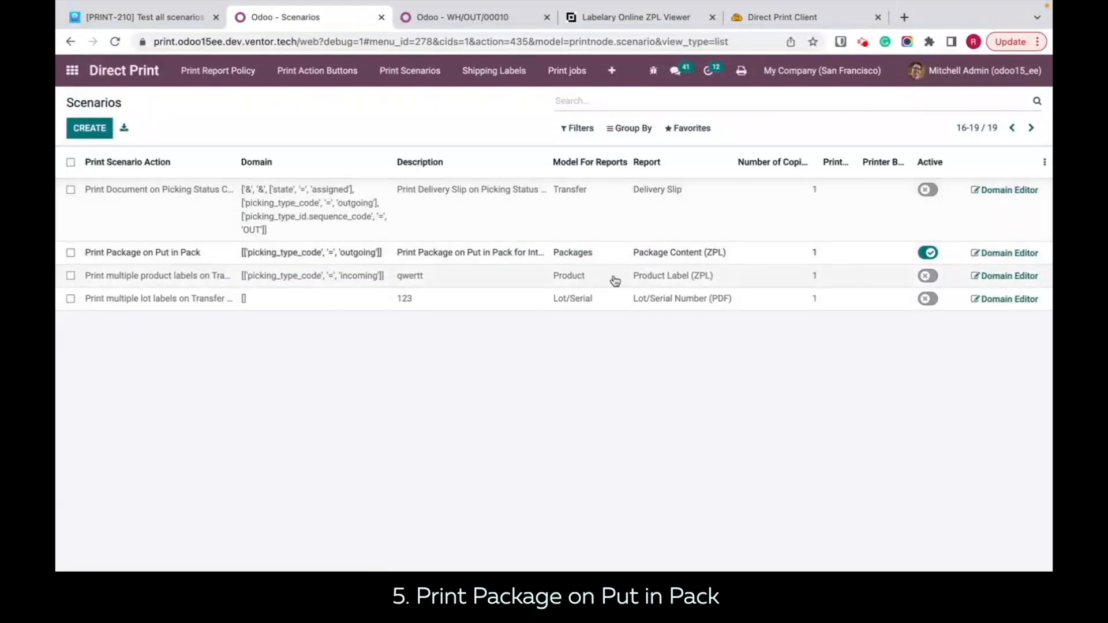
# Step: Set the report of the Print Package on Put in Pack scenario to Package Barcode (PDF) and save the row
pyautogui.click(692, 255)
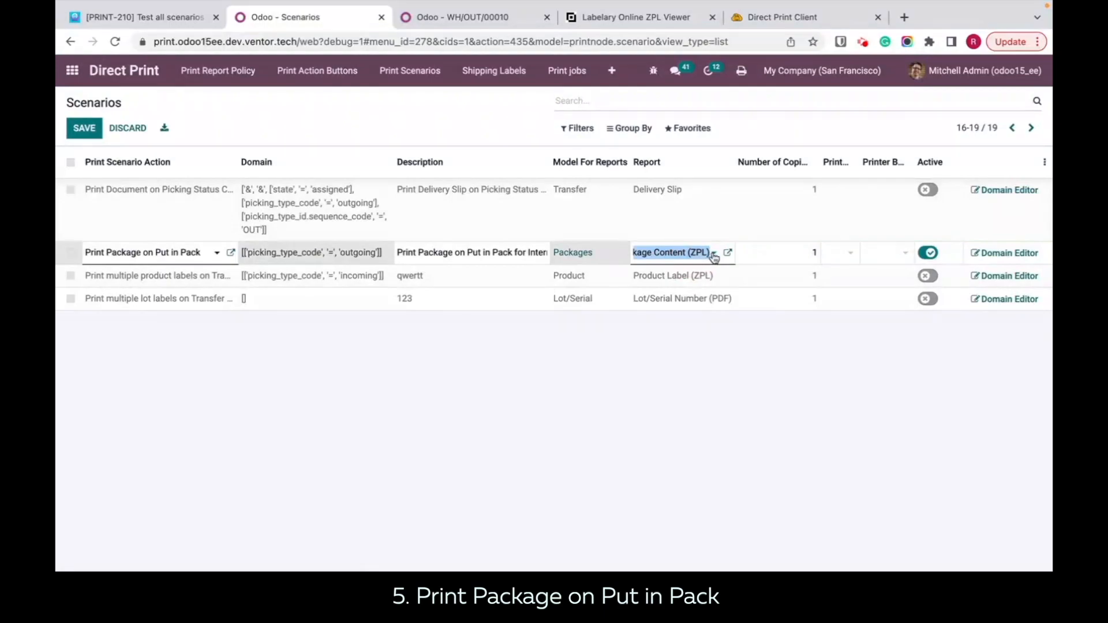
pyautogui.click(714, 254)
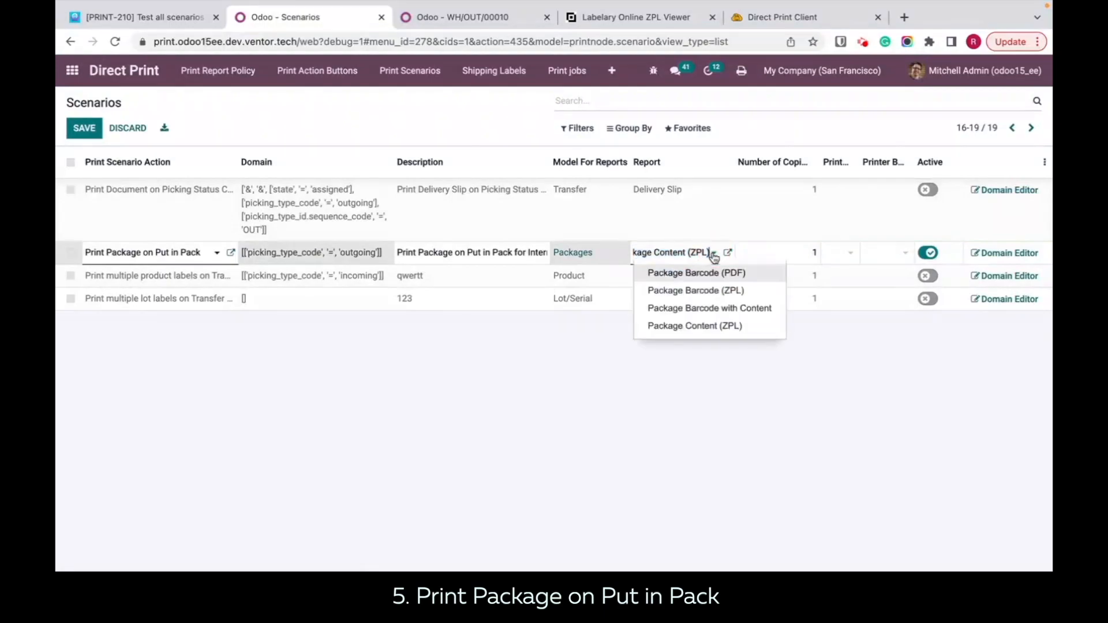
pyautogui.click(683, 280)
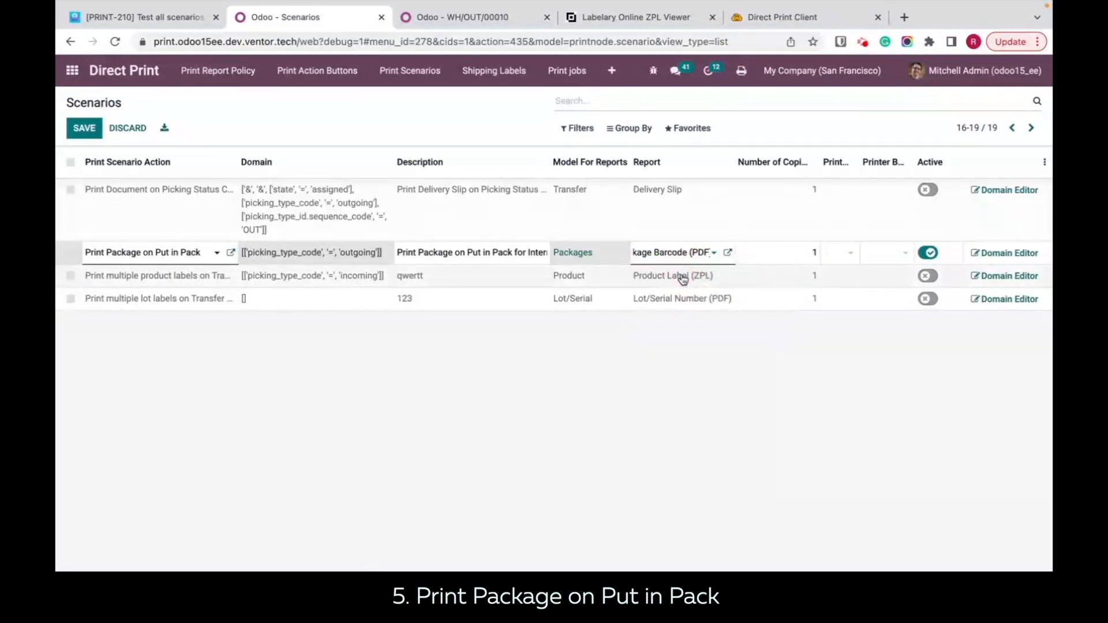
pyautogui.click(705, 435)
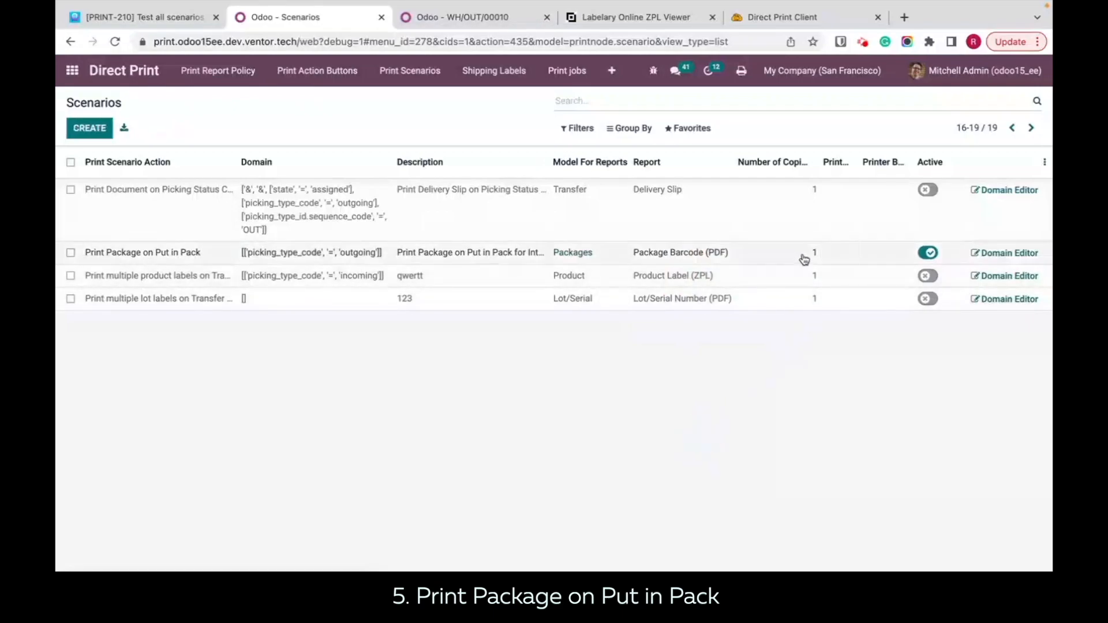
# Step: Assign the Snagit 2021 (DELL-XPS-15) printer to the Print Package on Put in Pack scenario and save the row
pyautogui.click(843, 256)
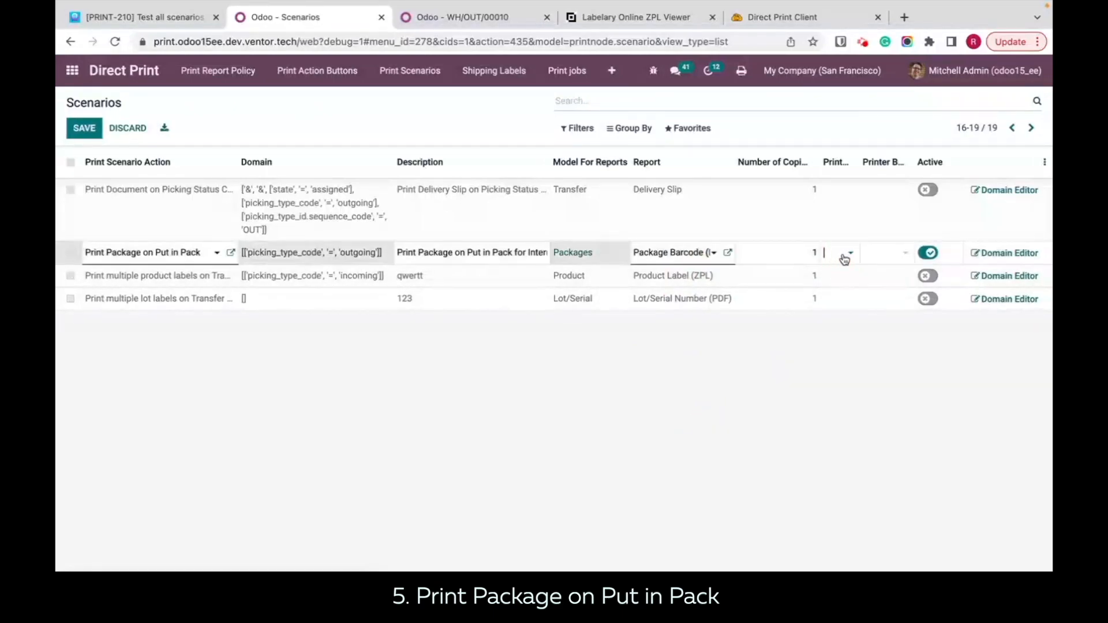
pyautogui.click(844, 258)
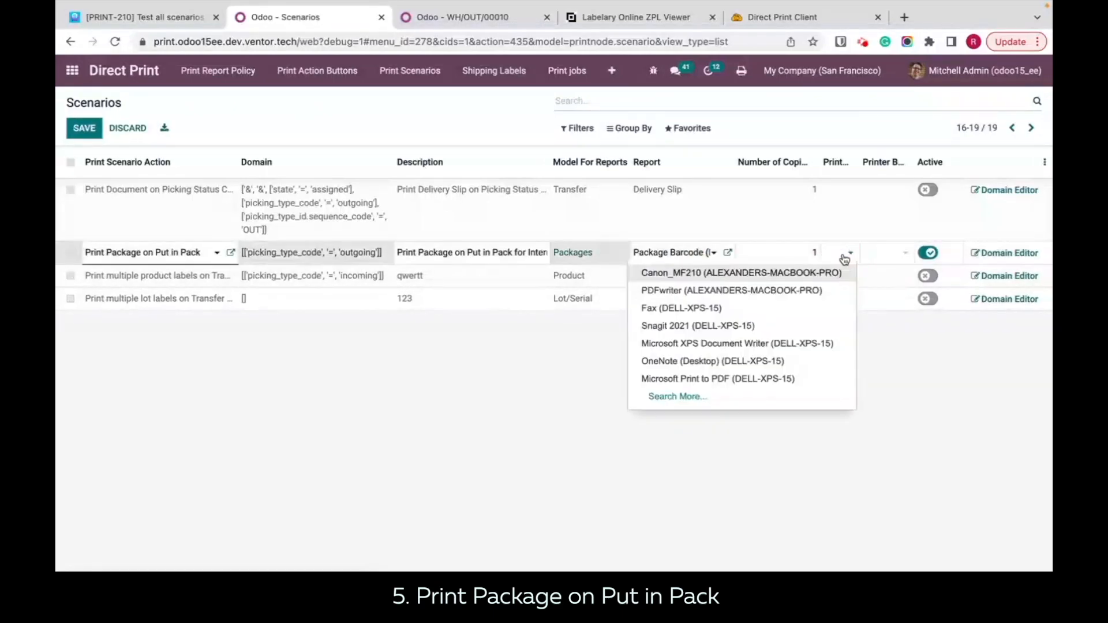
pyautogui.click(727, 325)
pyautogui.click(864, 421)
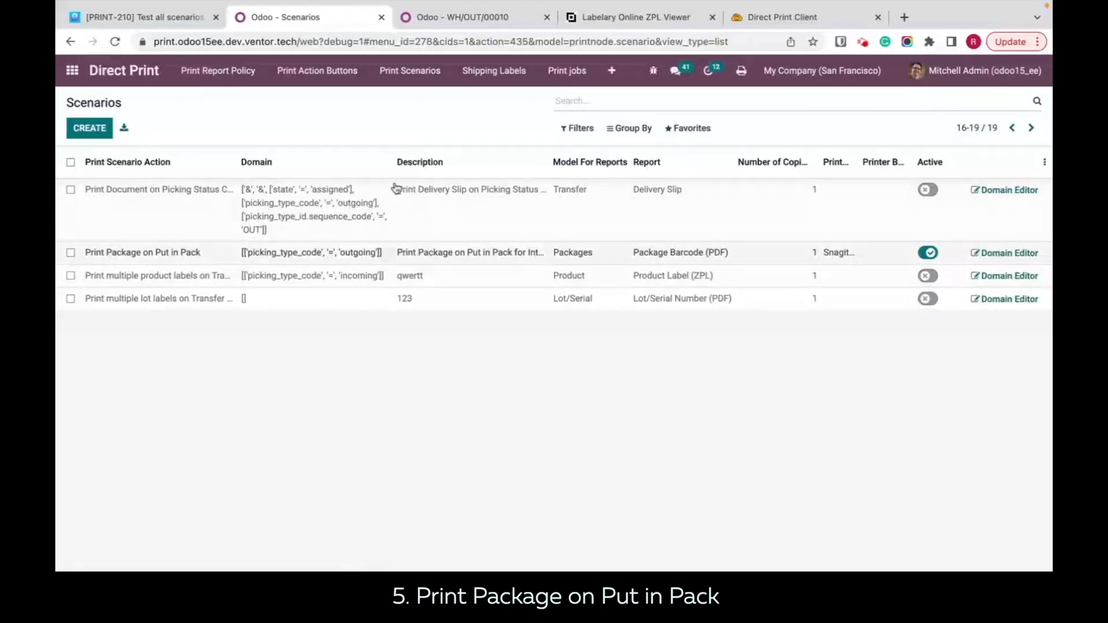
# Step: Open delivery order WH/OUT/00010 from the ready Delivery Orders in the Inventory Overview
pyautogui.click(460, 24)
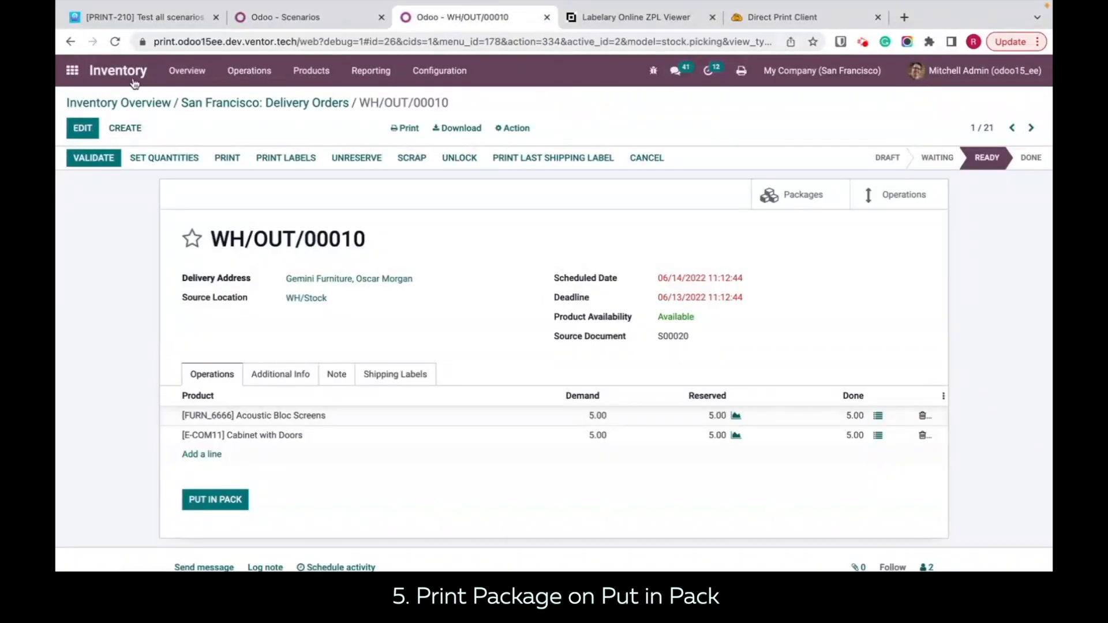
pyautogui.click(117, 78)
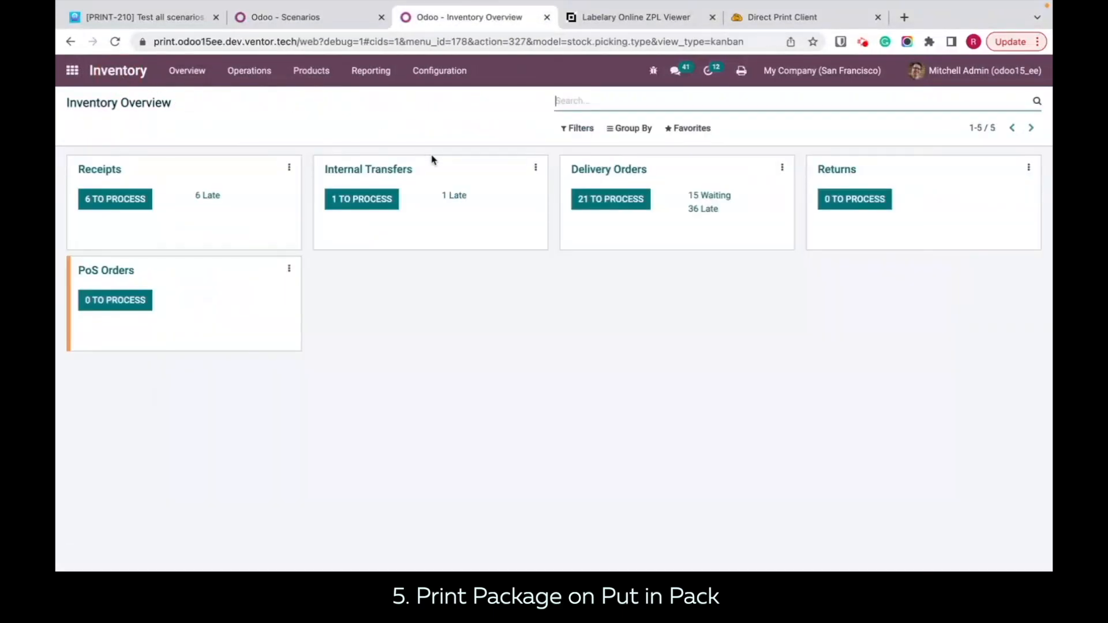
pyautogui.click(608, 209)
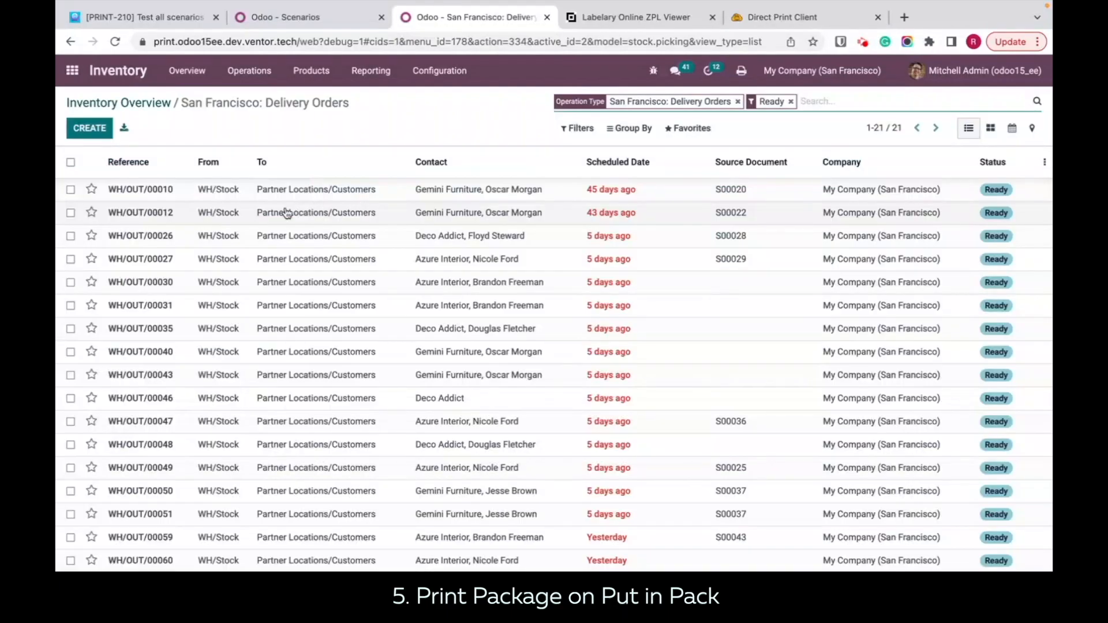
pyautogui.click(306, 189)
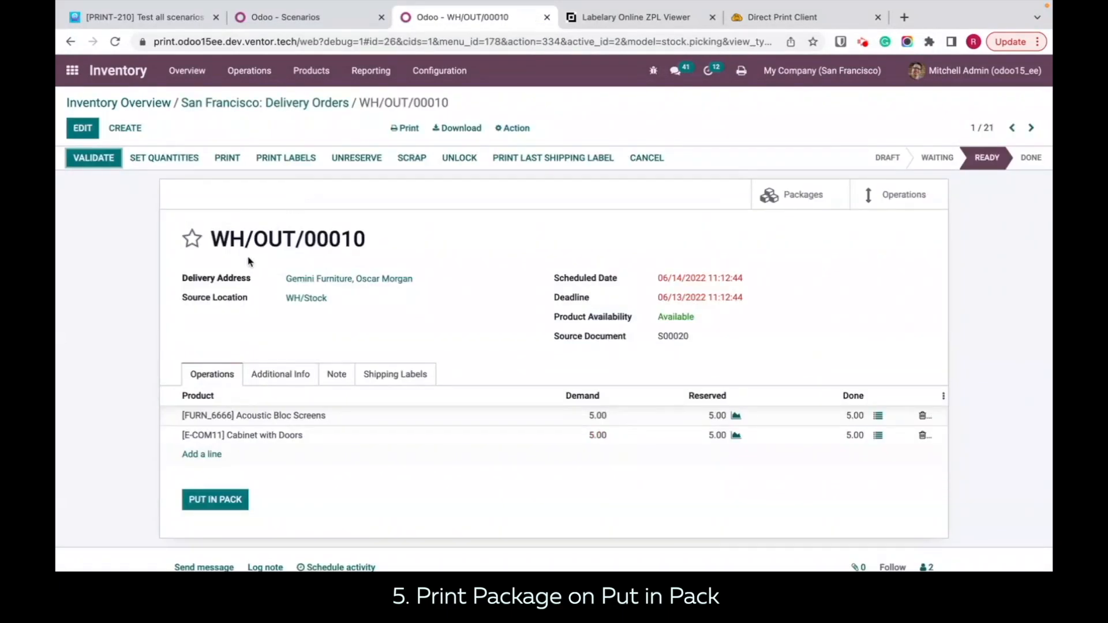
# Step: Add a Large Cabinet line with a done quantity of 4 to delivery WH/OUT/00010 and put it in a pack
pyautogui.click(197, 456)
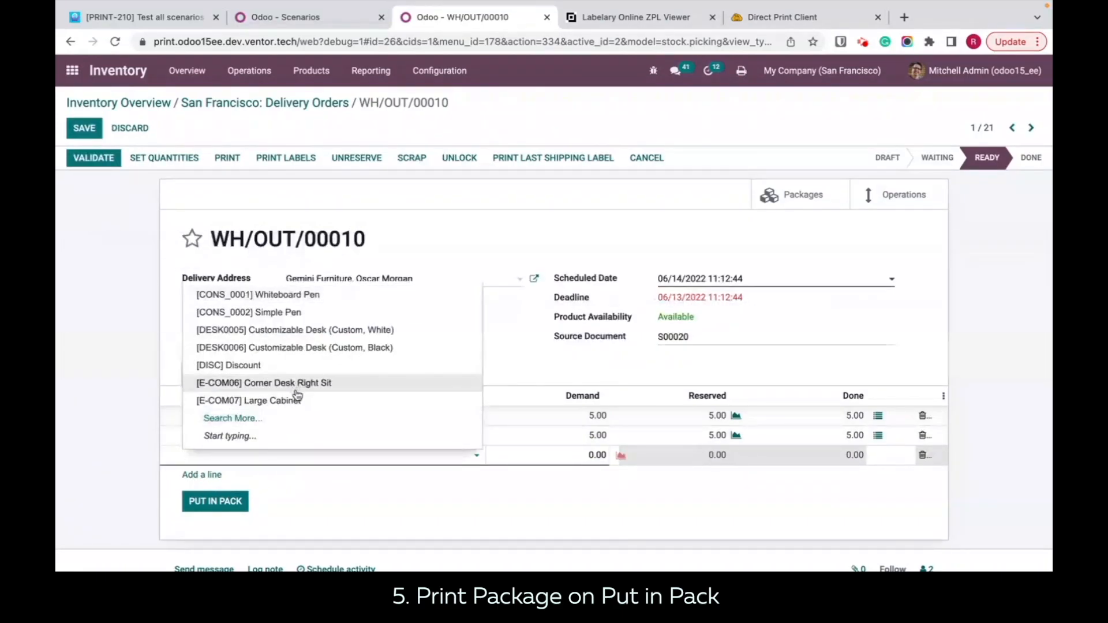
pyautogui.click(293, 401)
pyautogui.click(852, 455)
pyautogui.write('4')
pyautogui.click(794, 524)
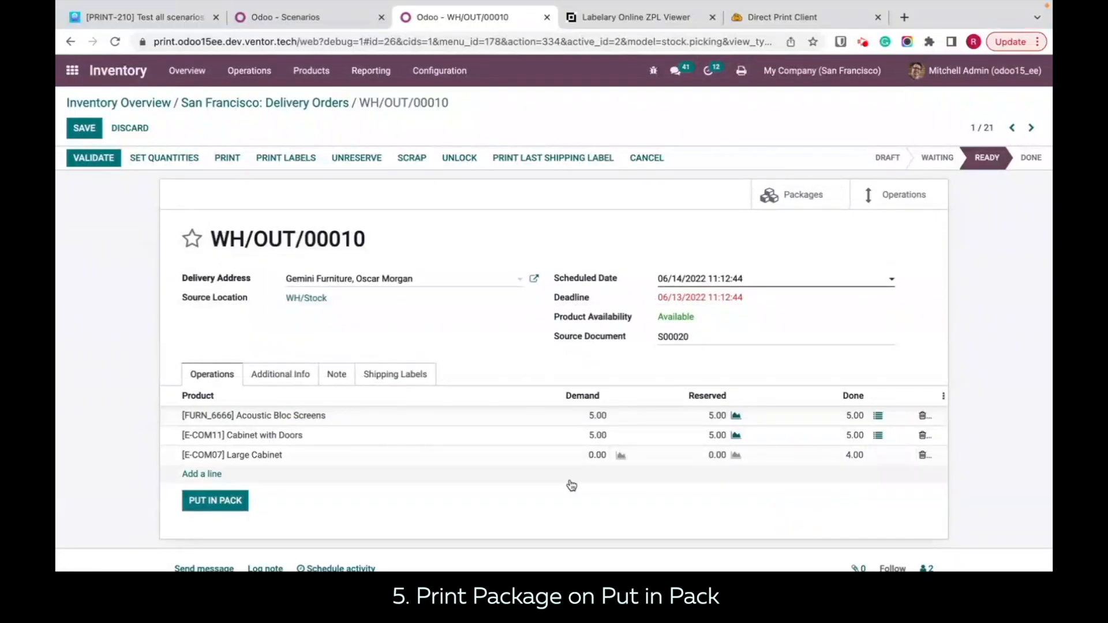
pyautogui.click(216, 511)
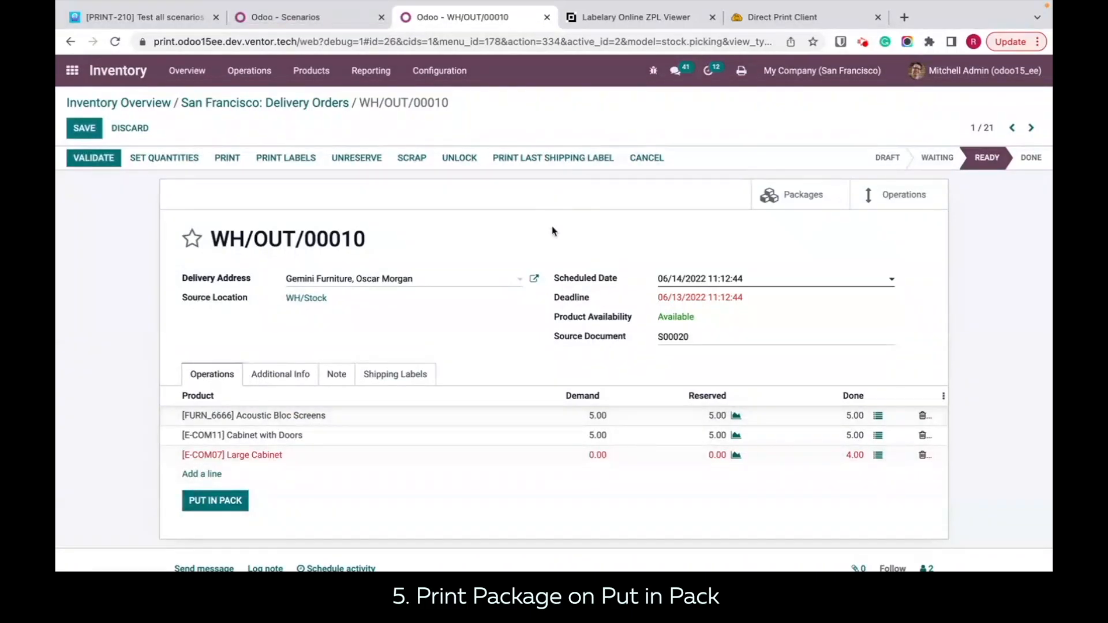
# Step: Check the Direct Print history and remove the printer from Odoo's Print Package on Put in Pack scenario, saving the row
pyautogui.click(788, 24)
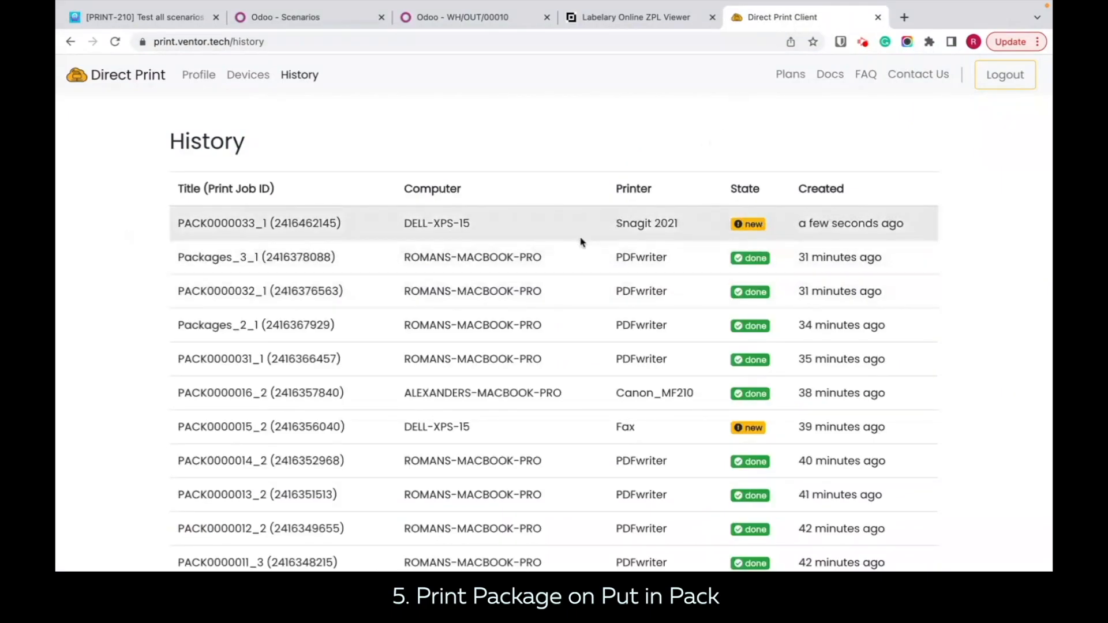
pyautogui.click(419, 26)
pyautogui.click(302, 24)
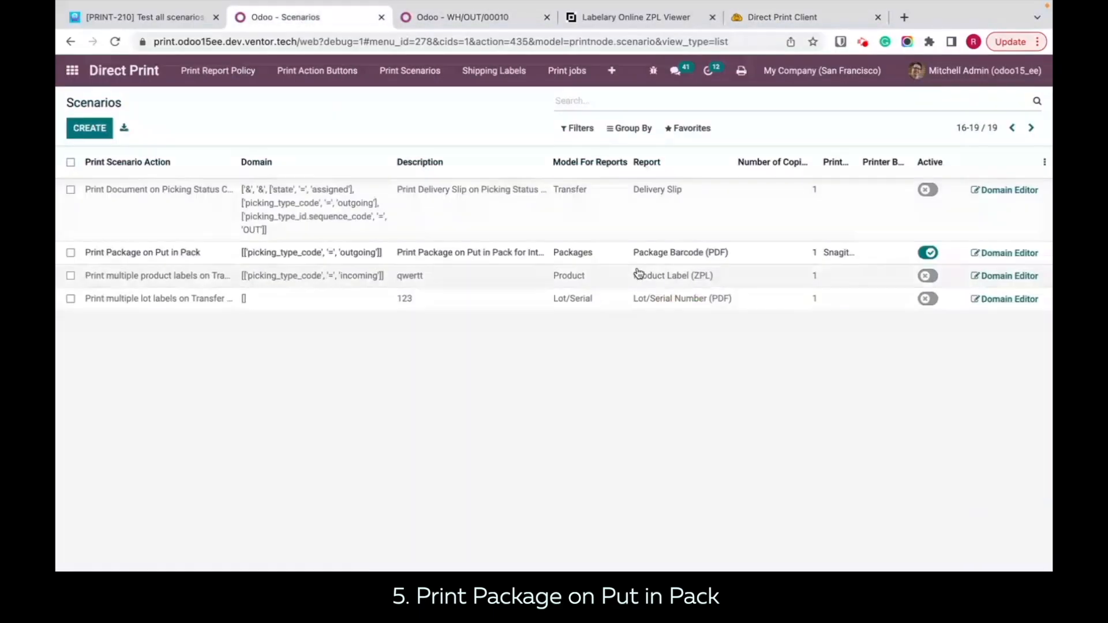
pyautogui.click(837, 251)
pyautogui.click(826, 252)
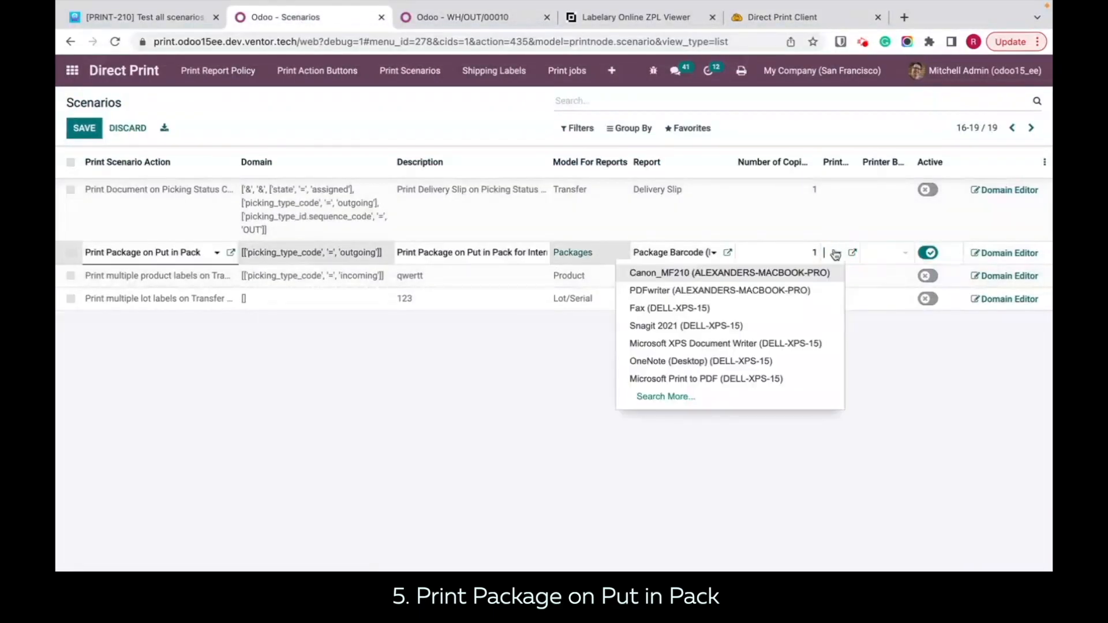
pyautogui.click(626, 422)
# Step: Review the Default Printer and Default Workstation Printer in the user's Direct Print preferences and save them
pyautogui.click(984, 71)
pyautogui.click(939, 168)
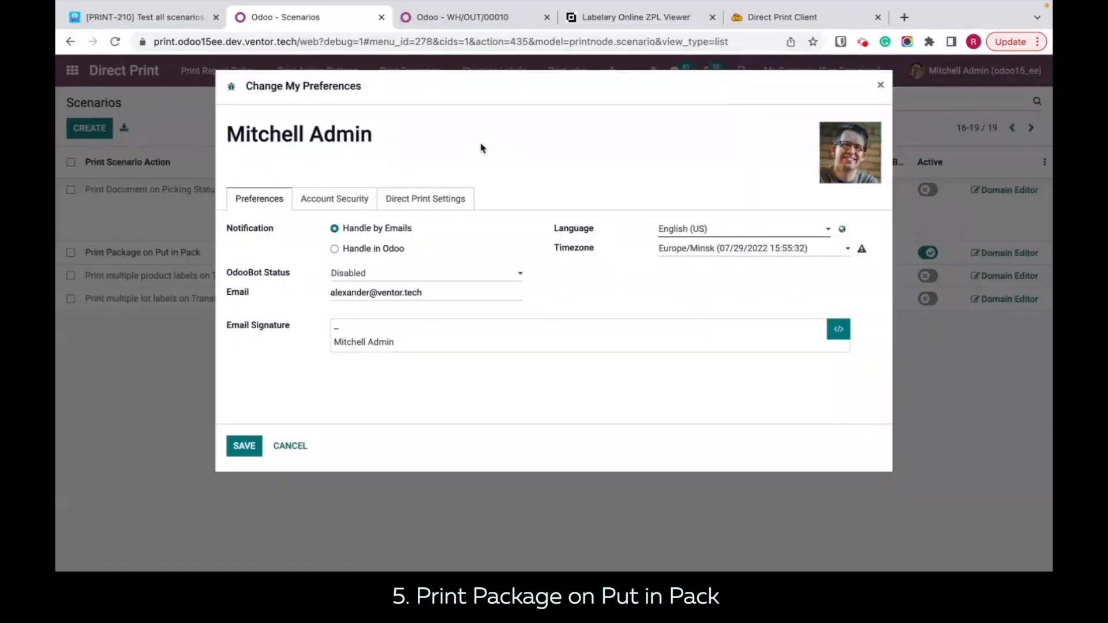
pyautogui.click(444, 202)
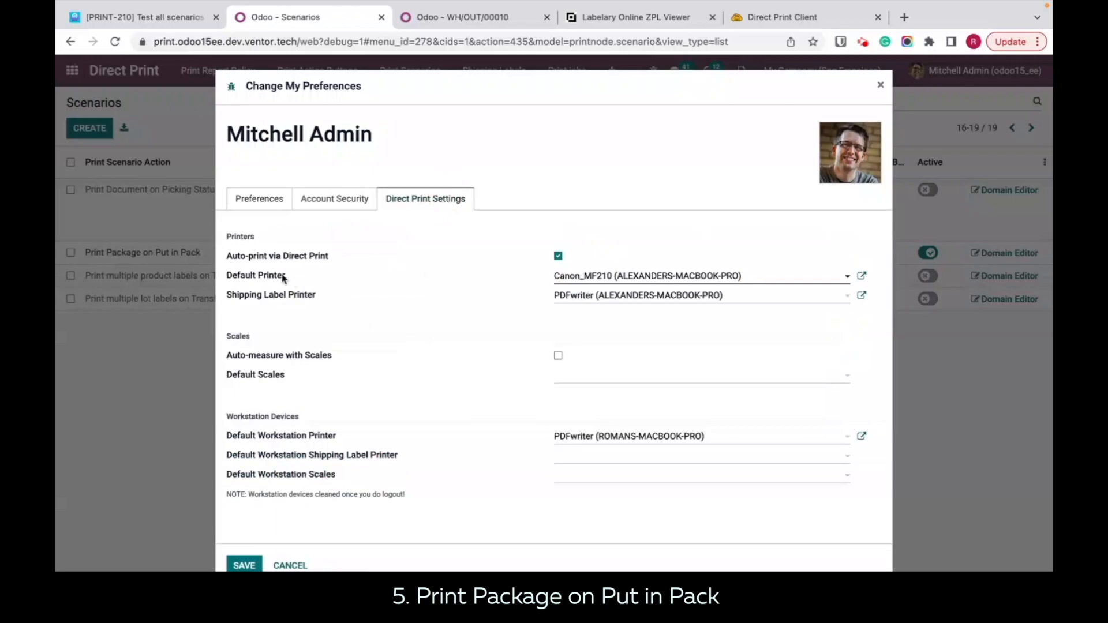
pyautogui.moveTo(289, 275); pyautogui.dragTo(225, 235)
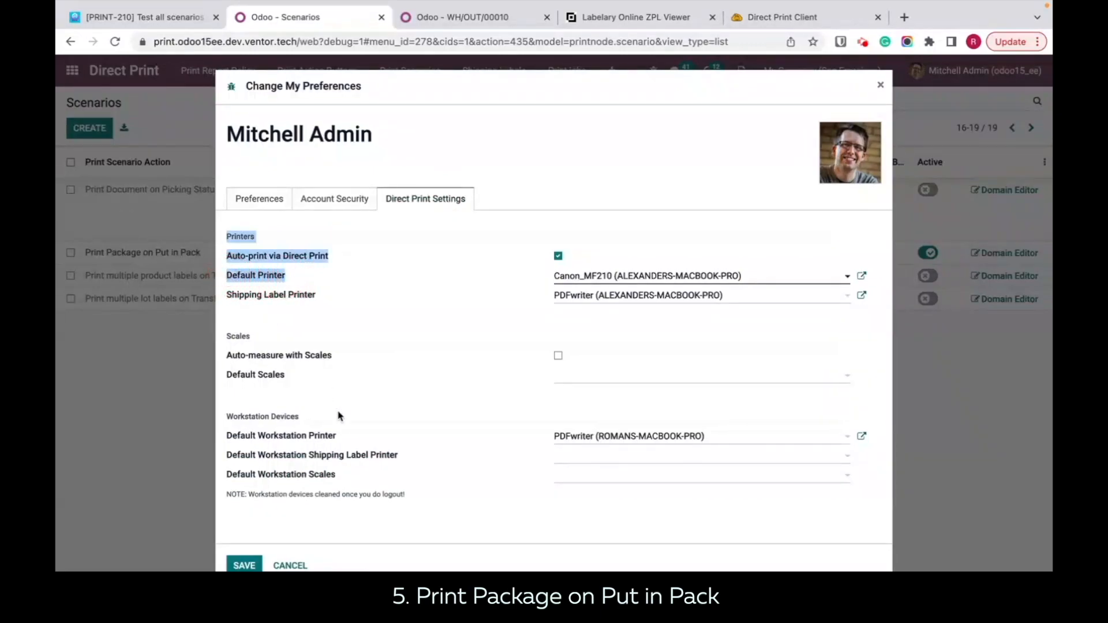
pyautogui.moveTo(338, 443); pyautogui.dragTo(245, 439)
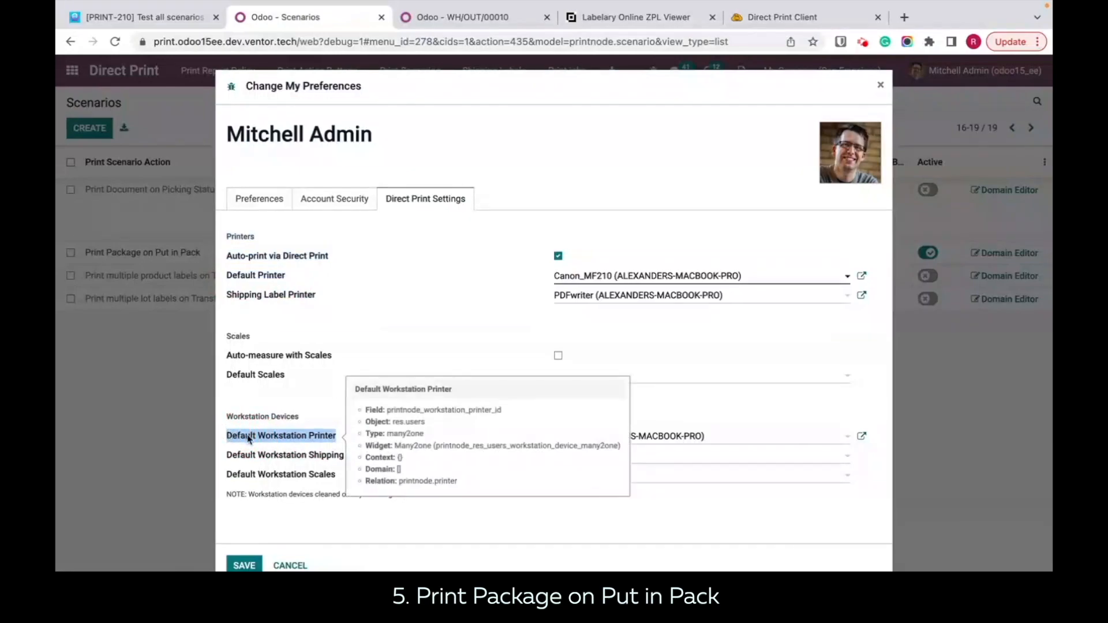
pyautogui.click(312, 442)
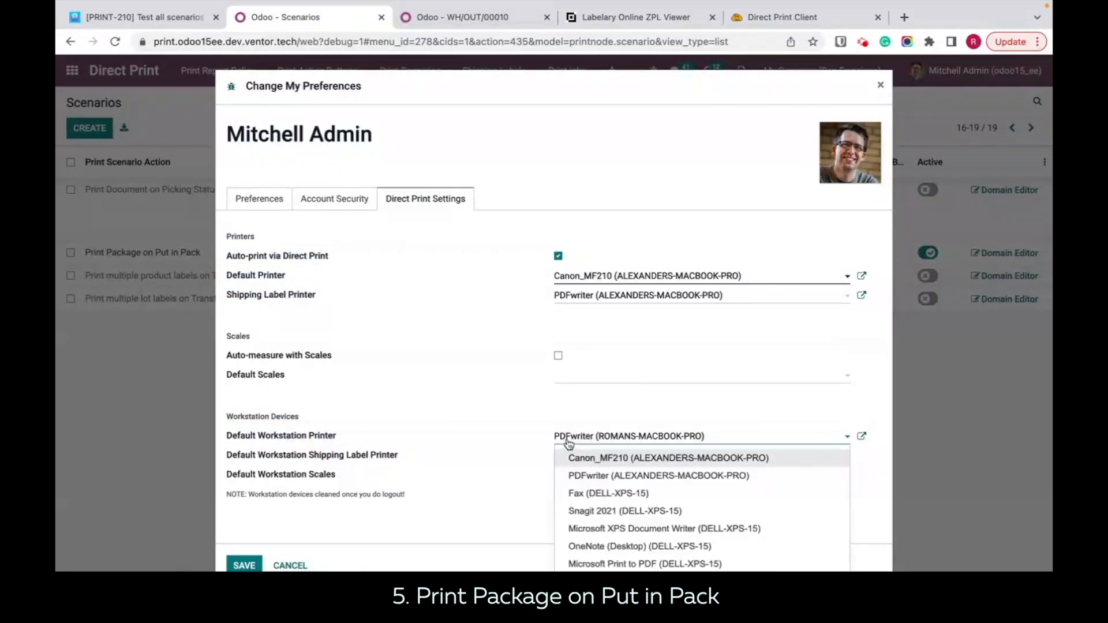
pyautogui.click(241, 566)
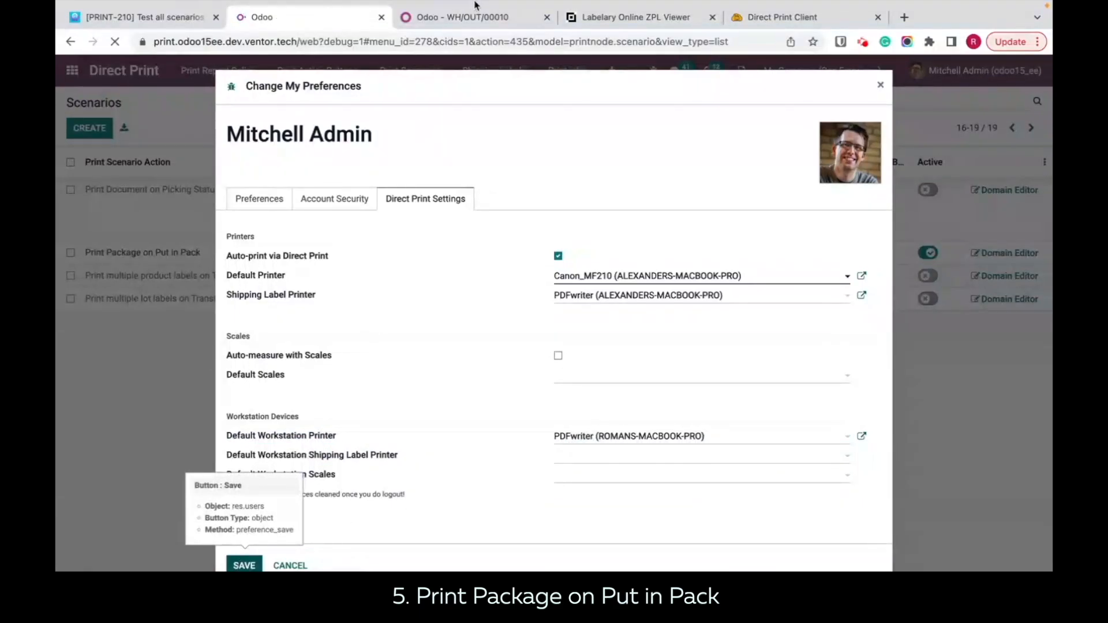
# Step: Return to delivery WH/OUT/00010, add another Large Cabinet line with a done quantity of 4 and put it in a pack
pyautogui.click(461, 21)
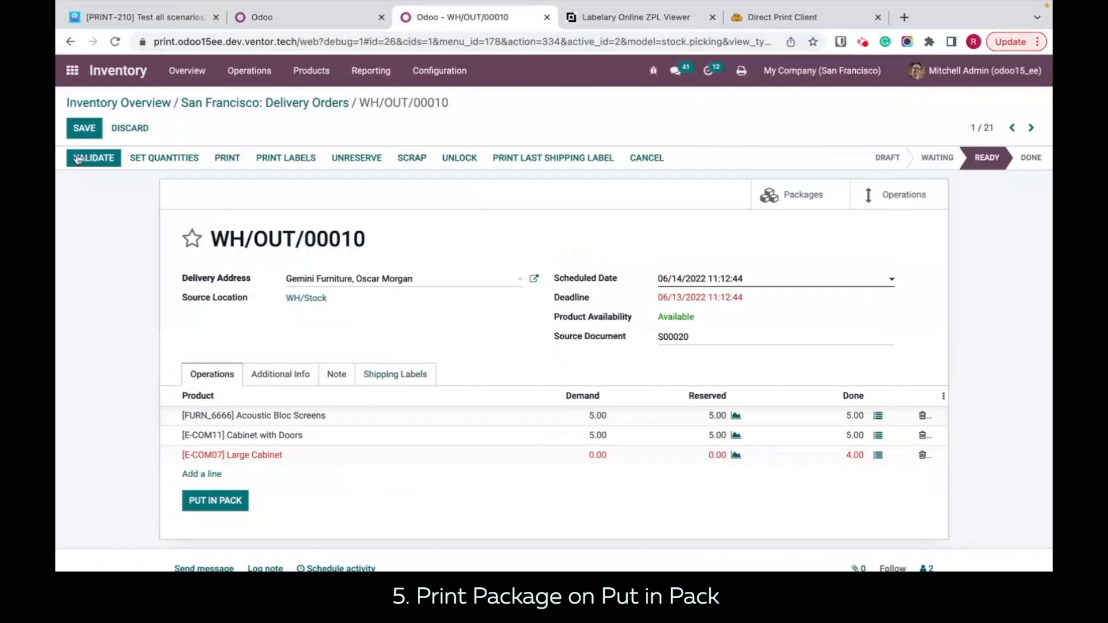
pyautogui.click(205, 481)
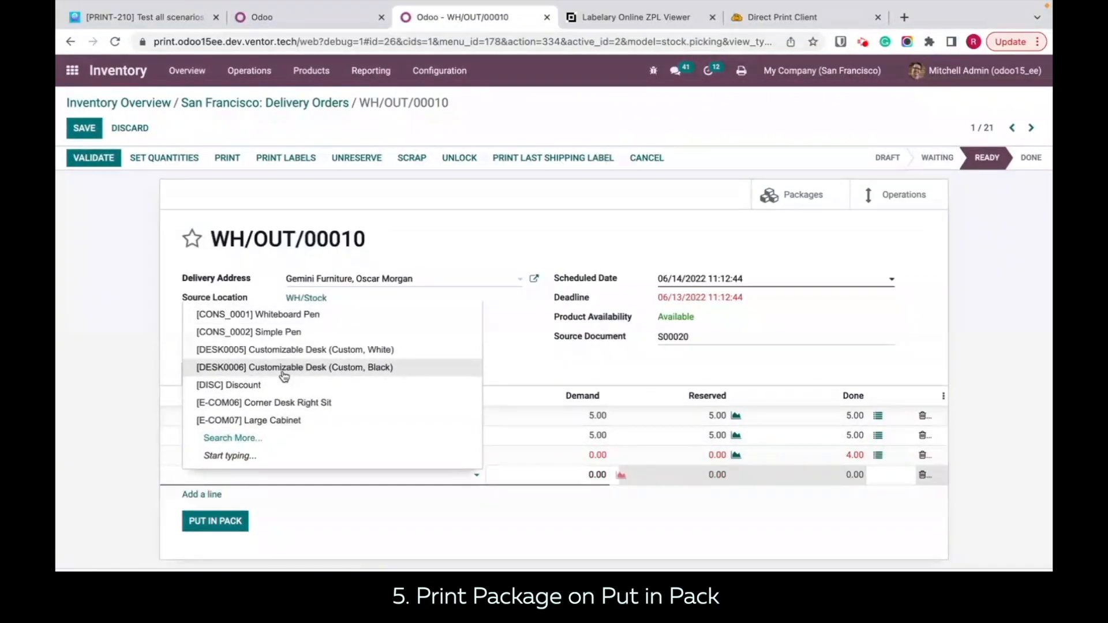
pyautogui.click(279, 421)
pyautogui.click(841, 481)
pyautogui.write('4')
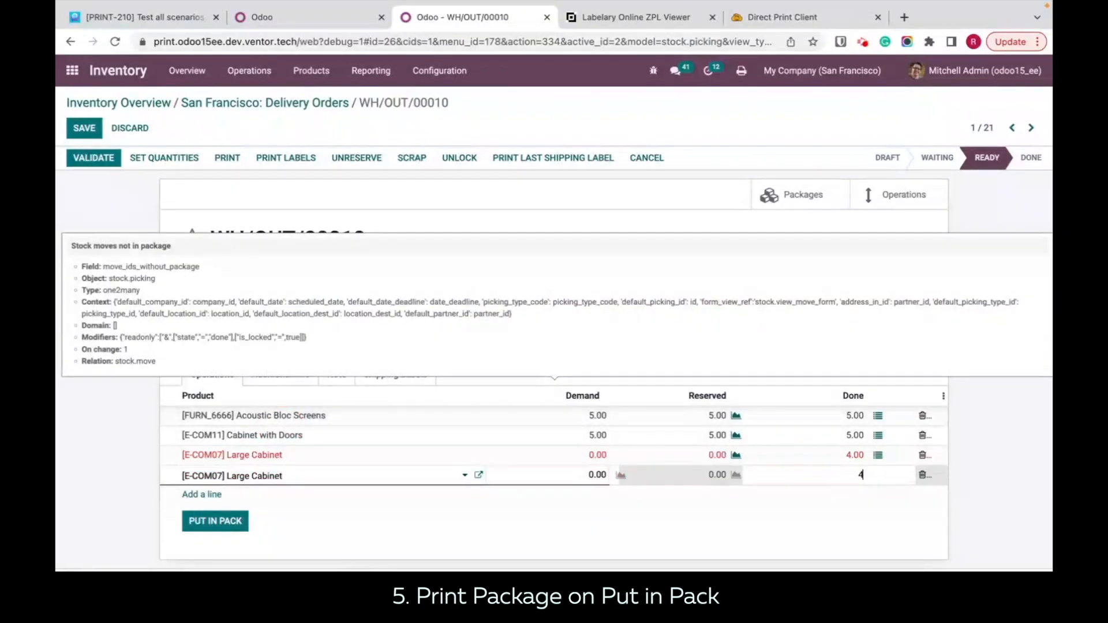
pyautogui.click(727, 548)
pyautogui.click(216, 522)
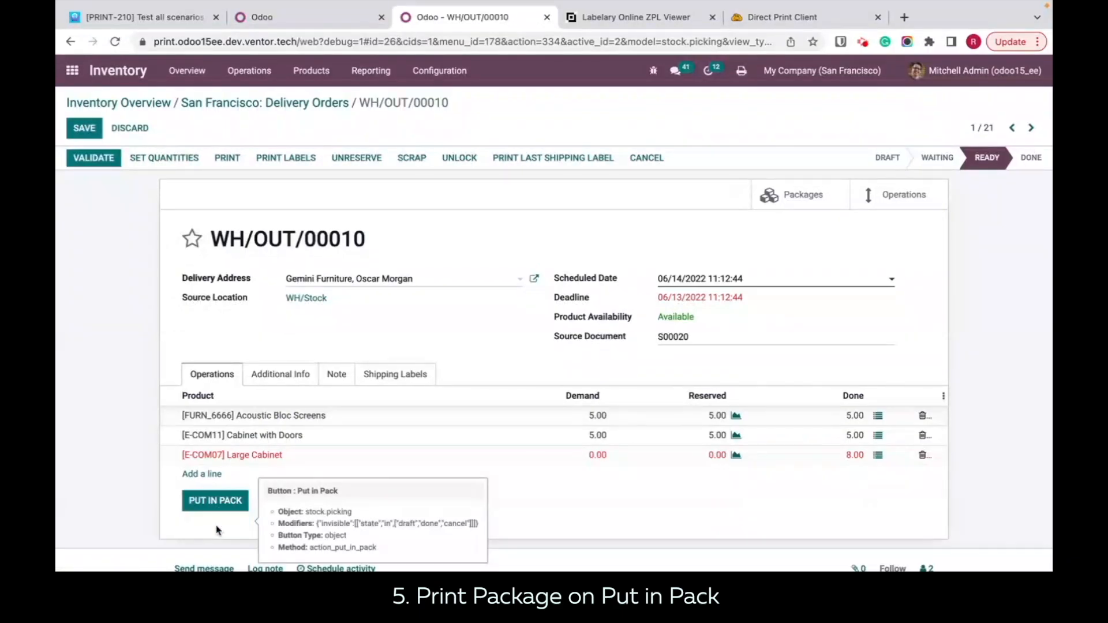
# Step: Check the Direct Print history, view the job_1276 PACK0000034_1 PDF from Finder to examine its barcode, and return to Chrome
pyautogui.click(734, 23)
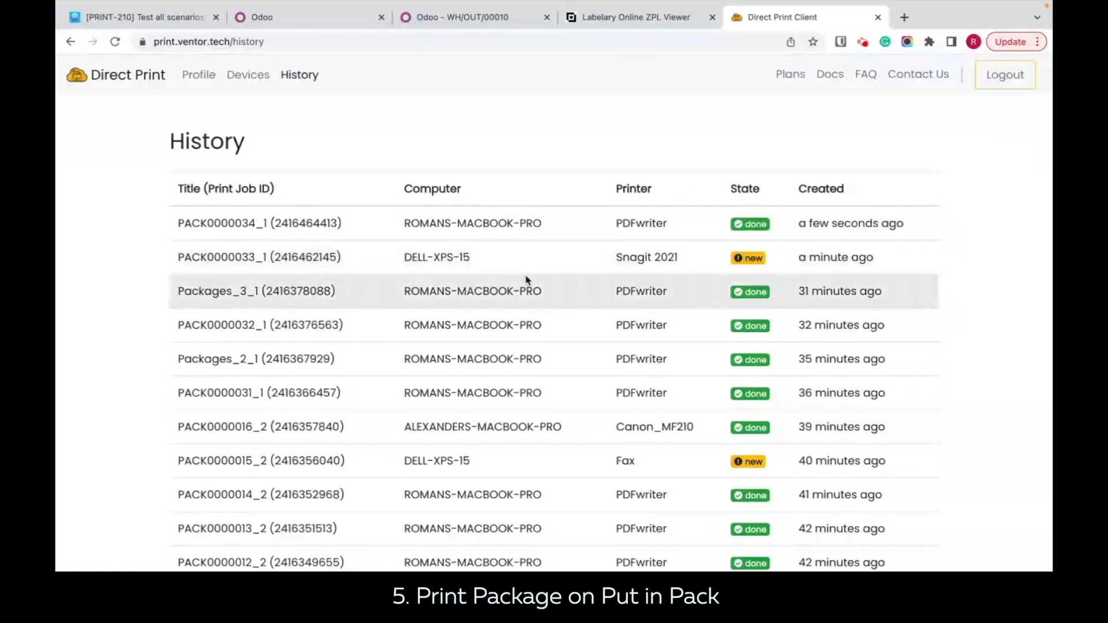
pyautogui.click(97, 592)
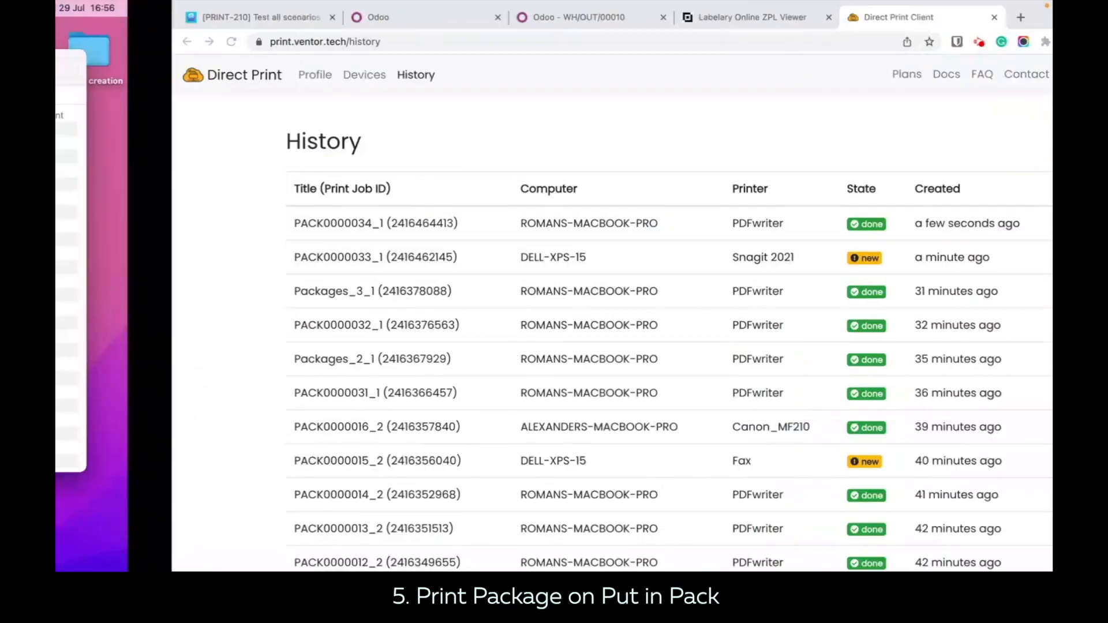
pyautogui.doubleClick(345, 118)
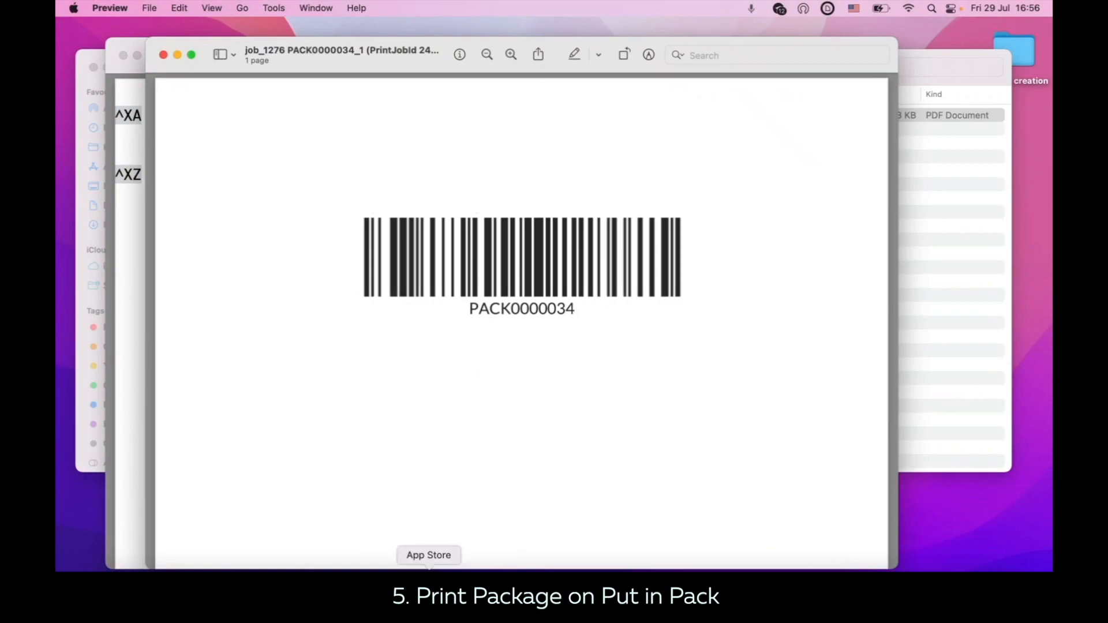
pyautogui.click(393, 592)
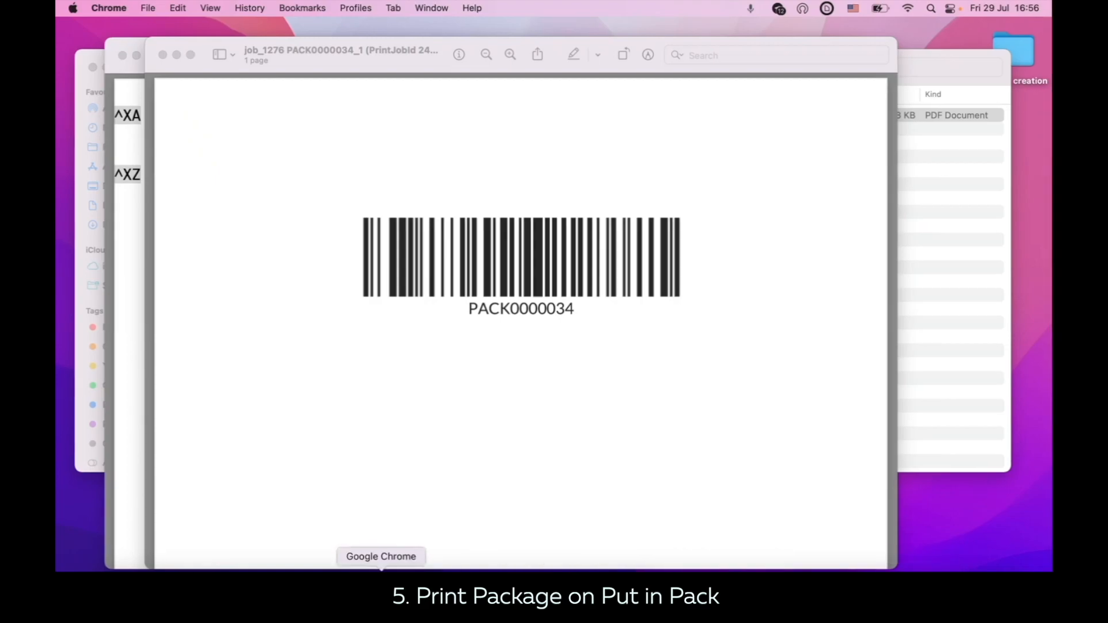
# Step: Return to Odoo's Scenarios list in Chrome and set Print Package on Put in Pack to 2 copies of Package Barcode (ZPL), saving the row
pyautogui.click(383, 591)
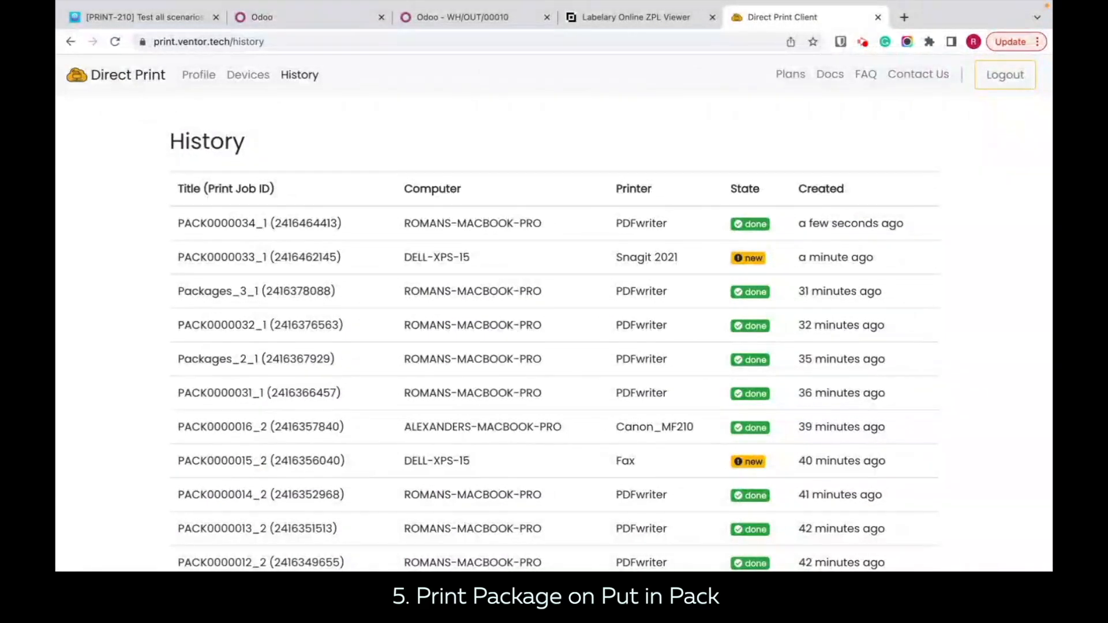
pyautogui.moveTo(479, 2)
pyautogui.click(310, 56)
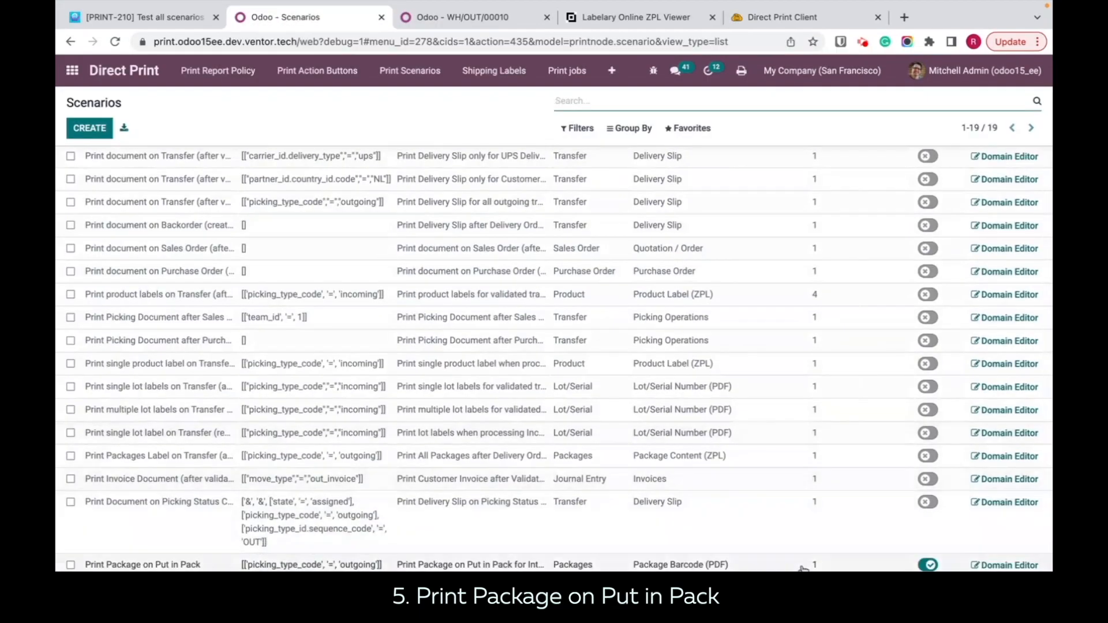
pyautogui.click(803, 566)
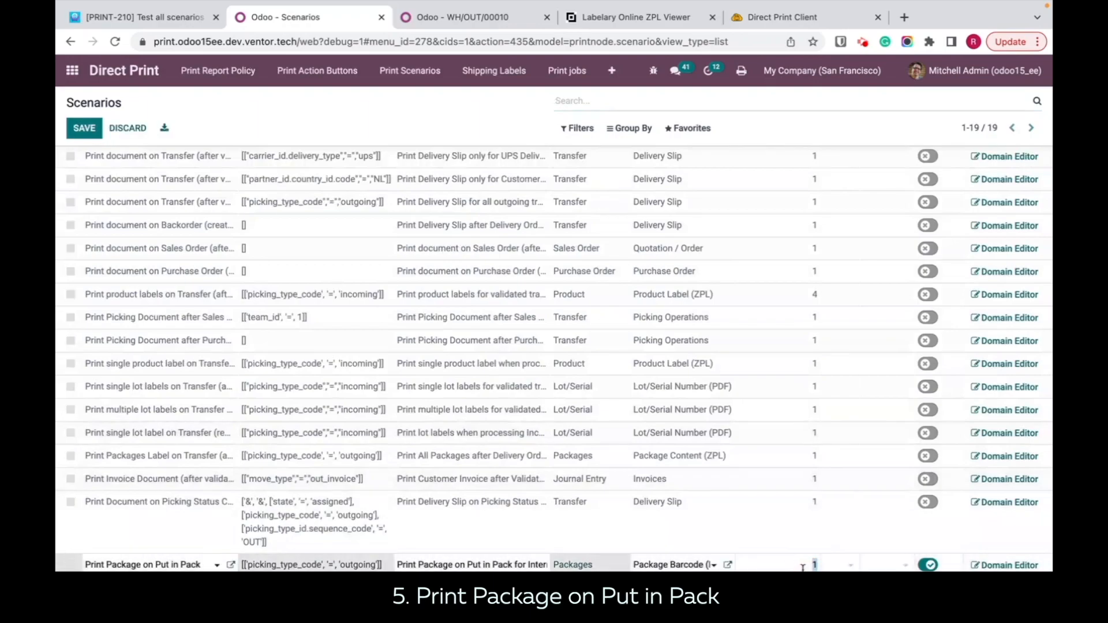
pyautogui.click(713, 565)
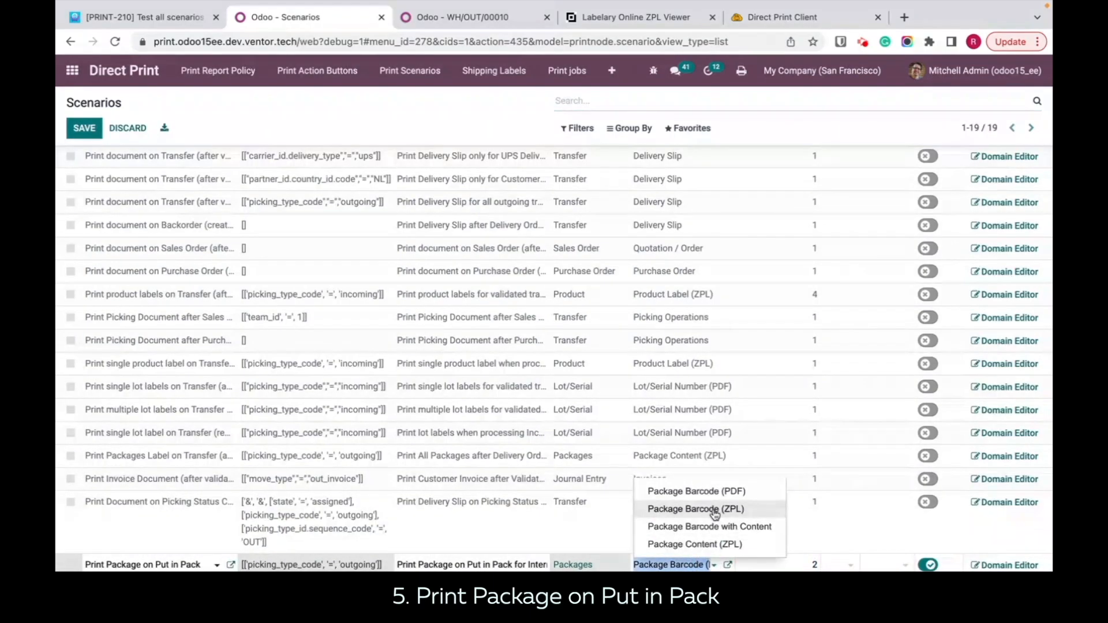
pyautogui.click(715, 509)
pyautogui.click(411, 106)
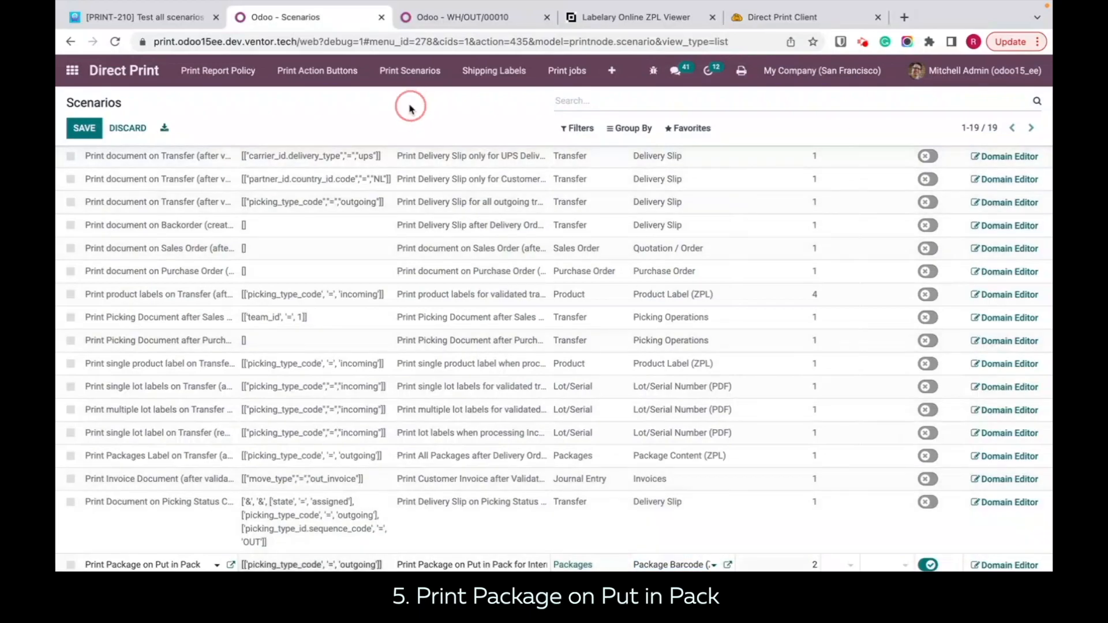
# Step: On delivery WH/OUT/00010, add a Simple Pen line with a done quantity of 3 and put it in a pack
pyautogui.click(491, 20)
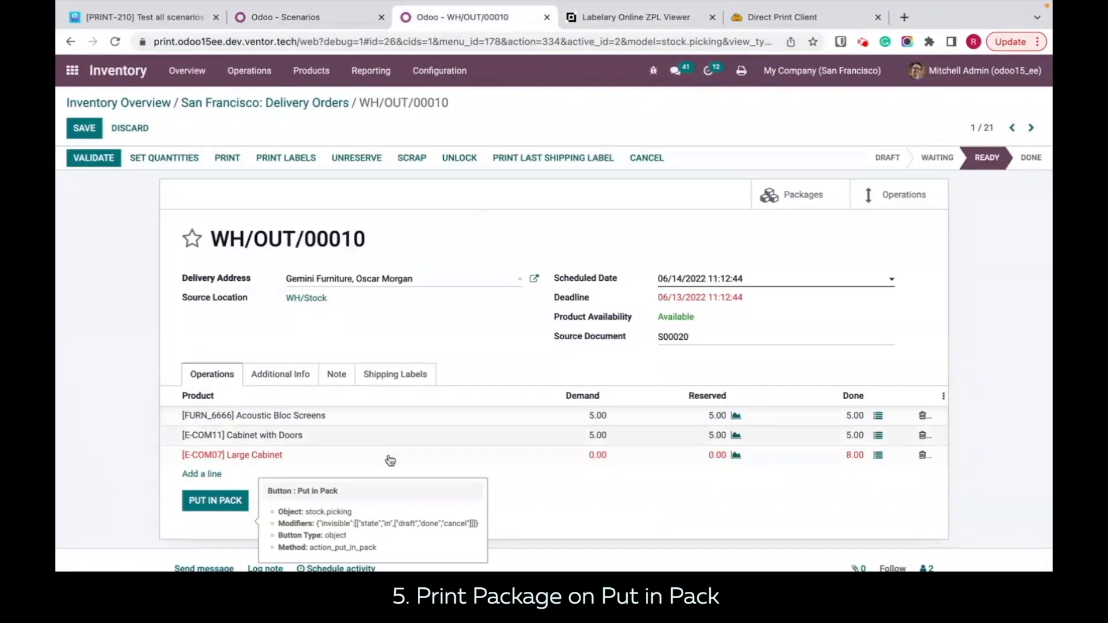
pyautogui.click(202, 474)
pyautogui.click(235, 475)
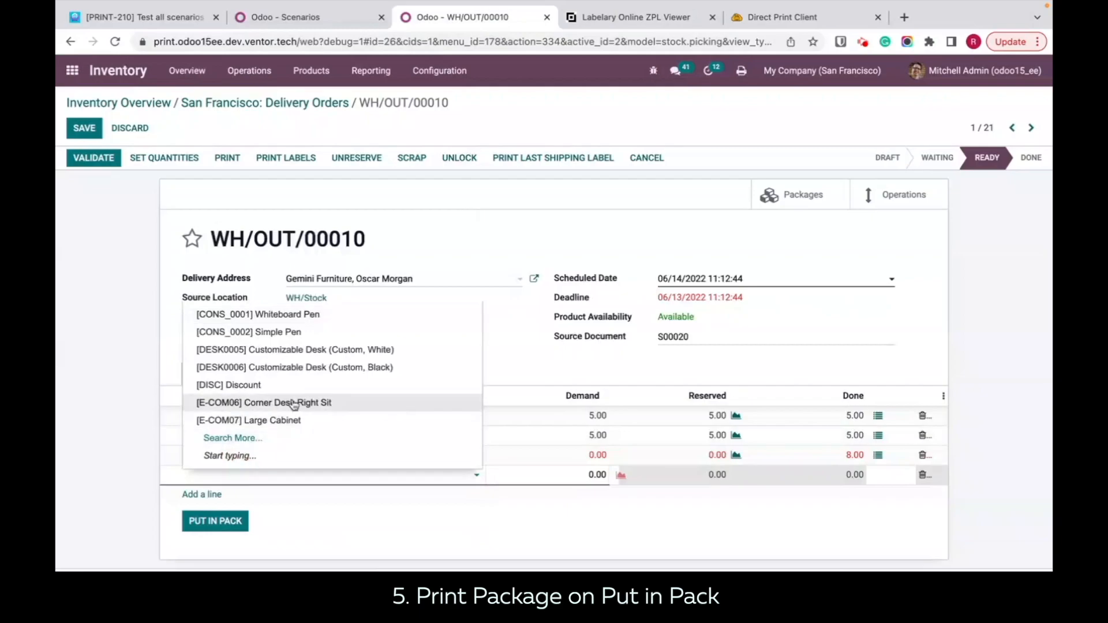
pyautogui.click(248, 332)
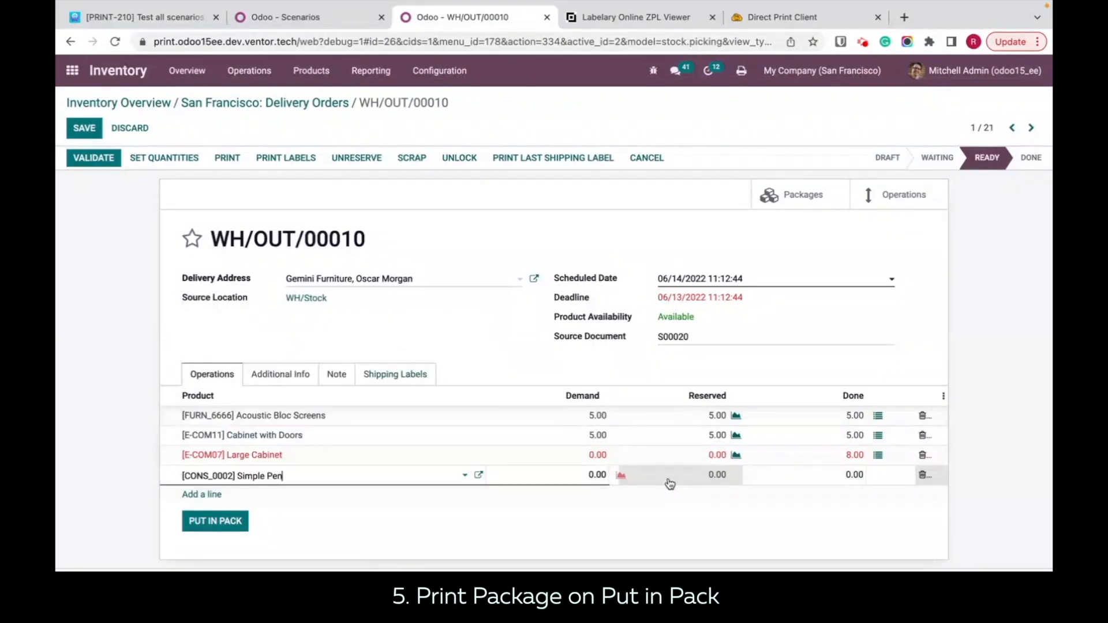
pyautogui.click(823, 473)
pyautogui.write('3')
pyautogui.click(227, 523)
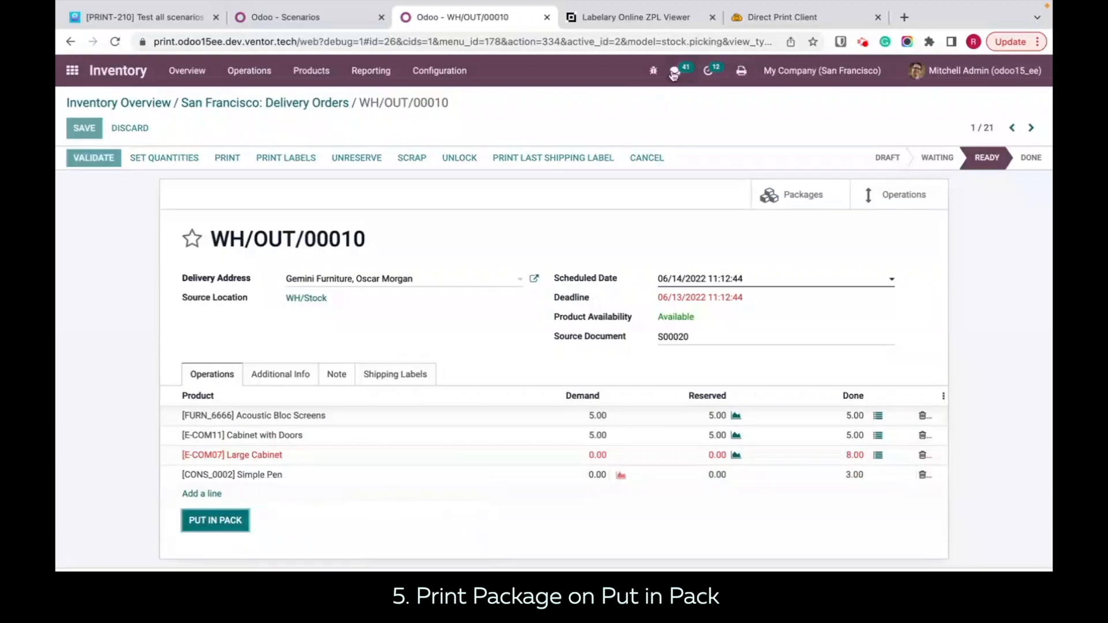
# Step: Check the Direct Print history, open the job_1277 PACK0000035_2 PDF from Finder and select all of its ZPL code
pyautogui.click(762, 22)
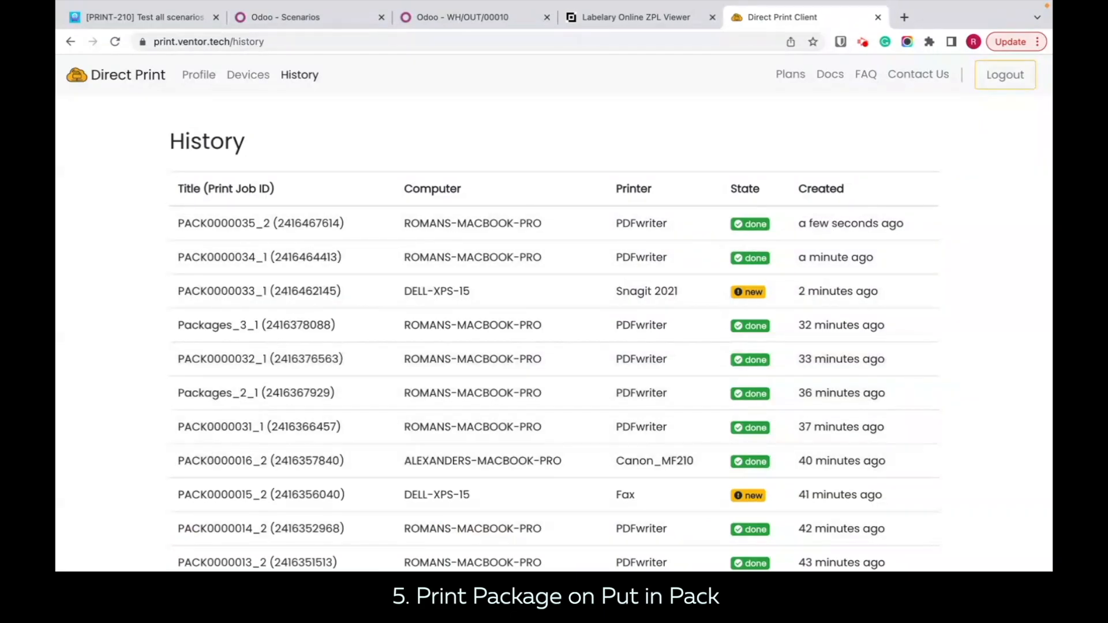
pyautogui.click(102, 561)
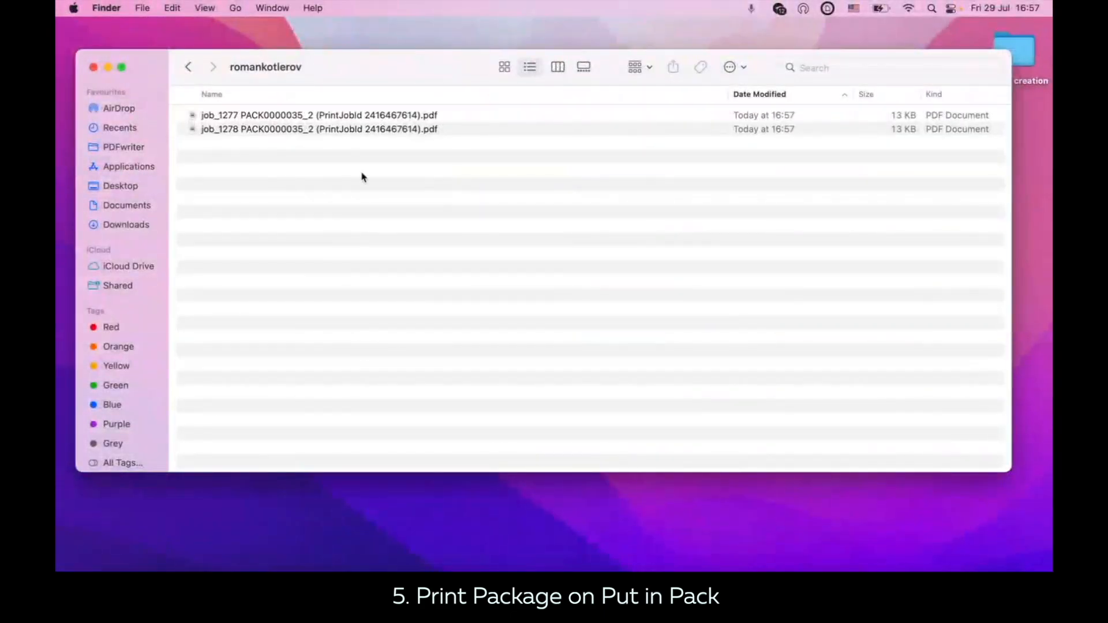
pyautogui.doubleClick(308, 117)
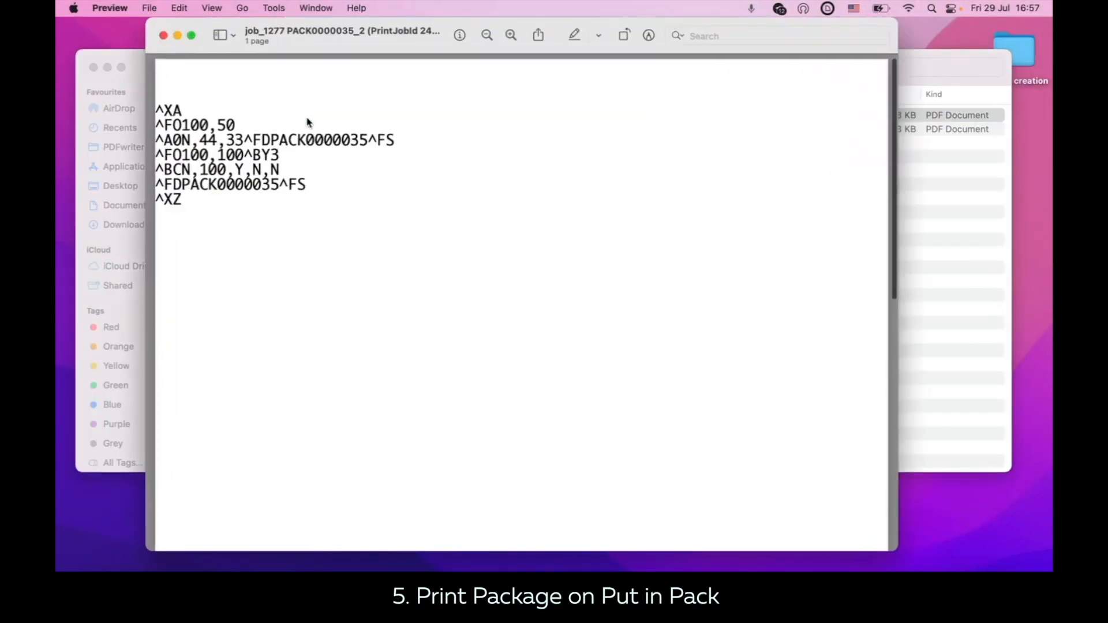
pyautogui.moveTo(243, 215); pyautogui.dragTo(159, 106)
pyautogui.press('super+c')
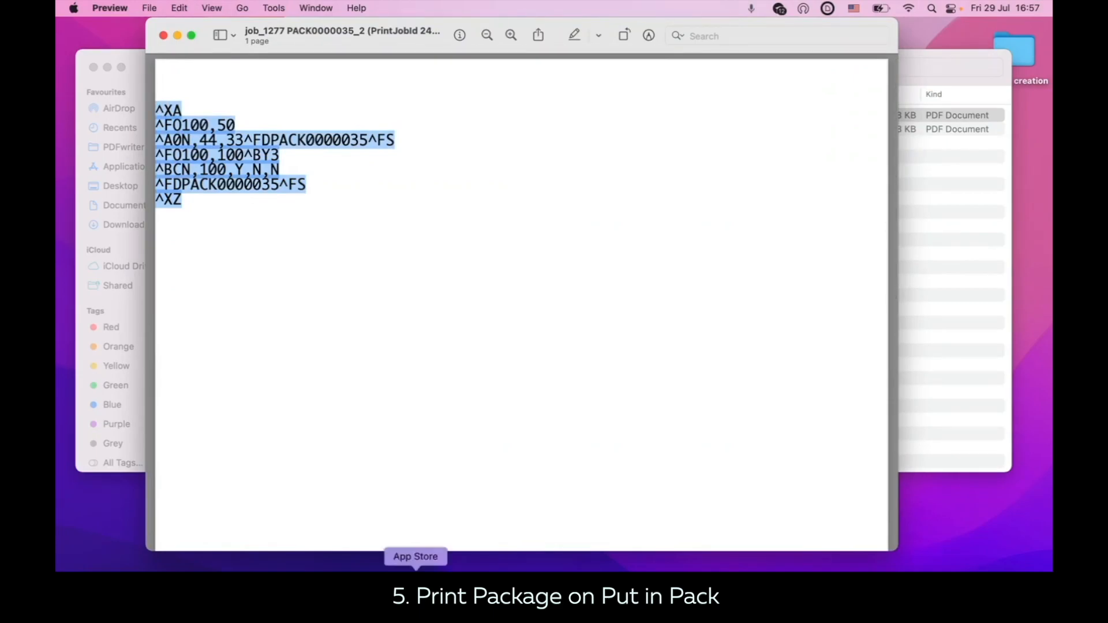
# Step: Switch to the Labelary viewer in Chrome, replace its code with the ZPL copied from the PDF and redraw the label
pyautogui.click(407, 557)
pyautogui.click(606, 18)
pyautogui.click(247, 262)
pyautogui.press('super+a')
pyautogui.press('super+v')
pyautogui.click(188, 479)
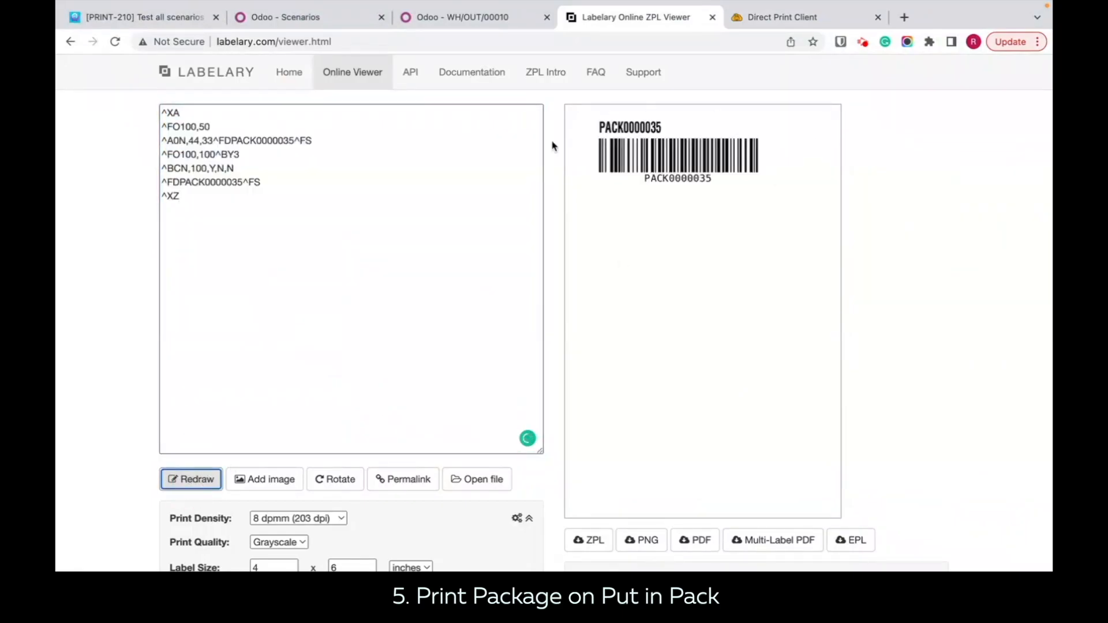
# Step: Review the available report options for the Print Package on Put in Pack scenario without choosing another one
pyautogui.click(300, 17)
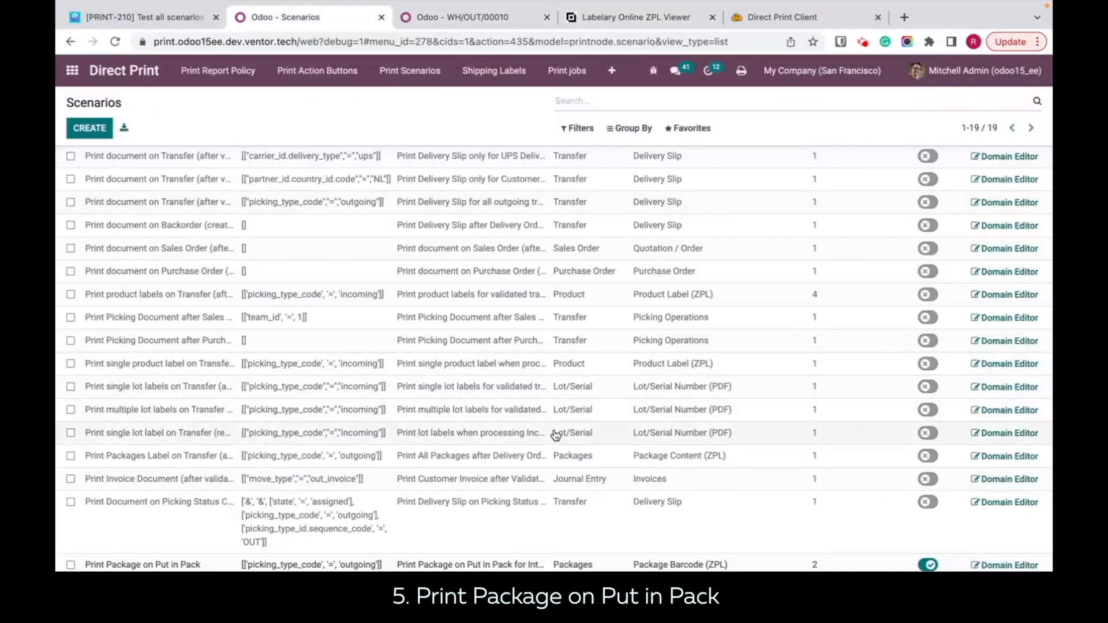
pyautogui.click(700, 566)
pyautogui.click(714, 566)
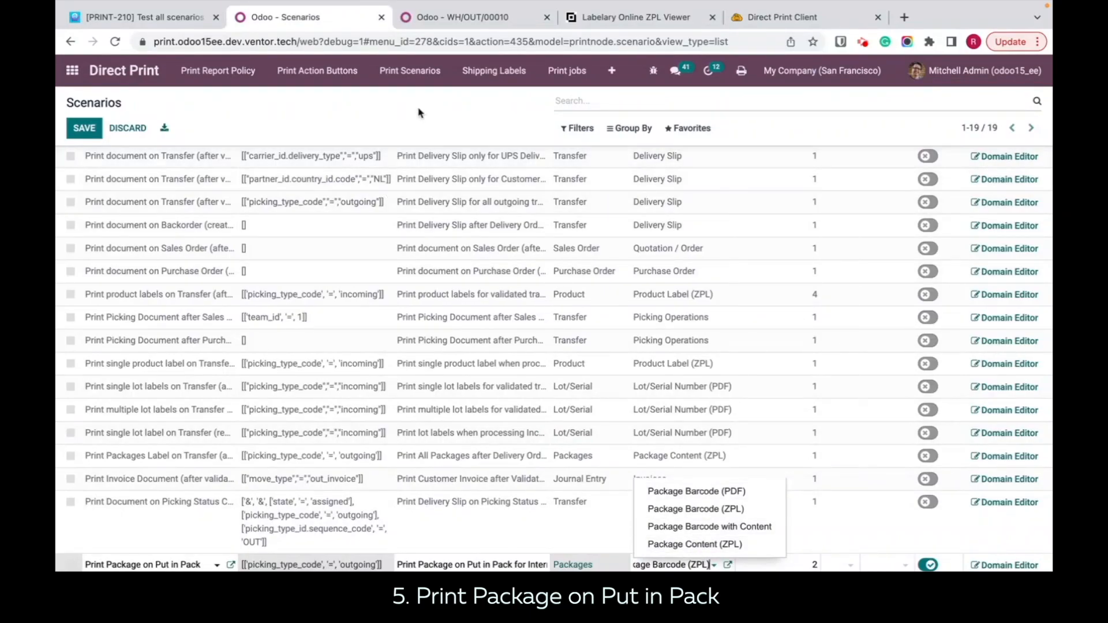
pyautogui.click(432, 105)
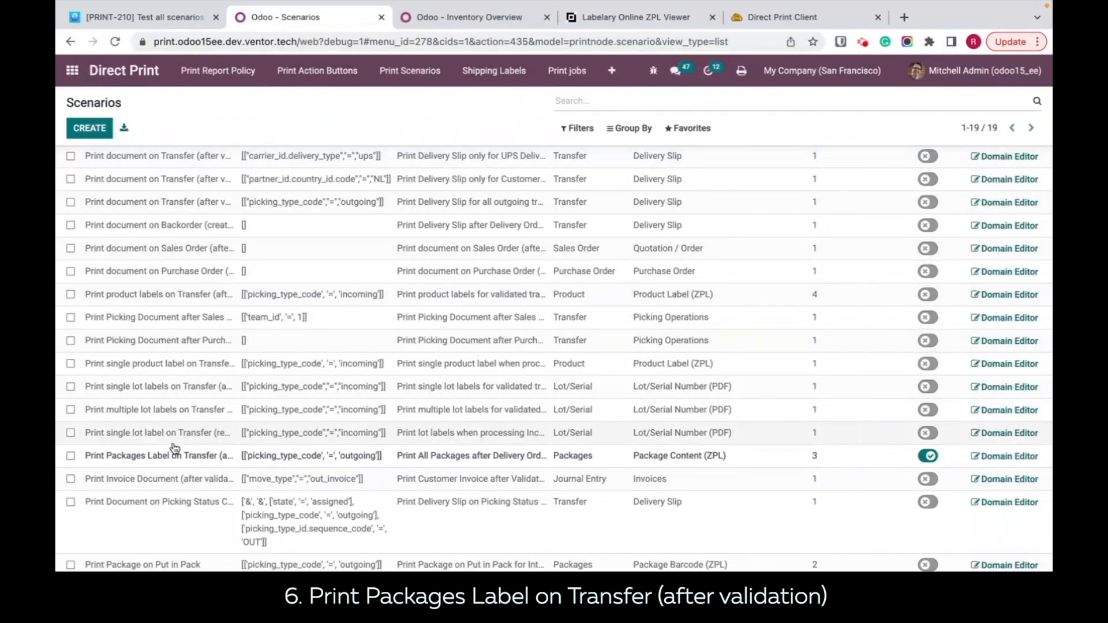
# Step: Review the Print Packages Label on Transfer scenario and its domain's Type of Operation options, keeping Delivery, and return to the scenarios list
pyautogui.click(156, 463)
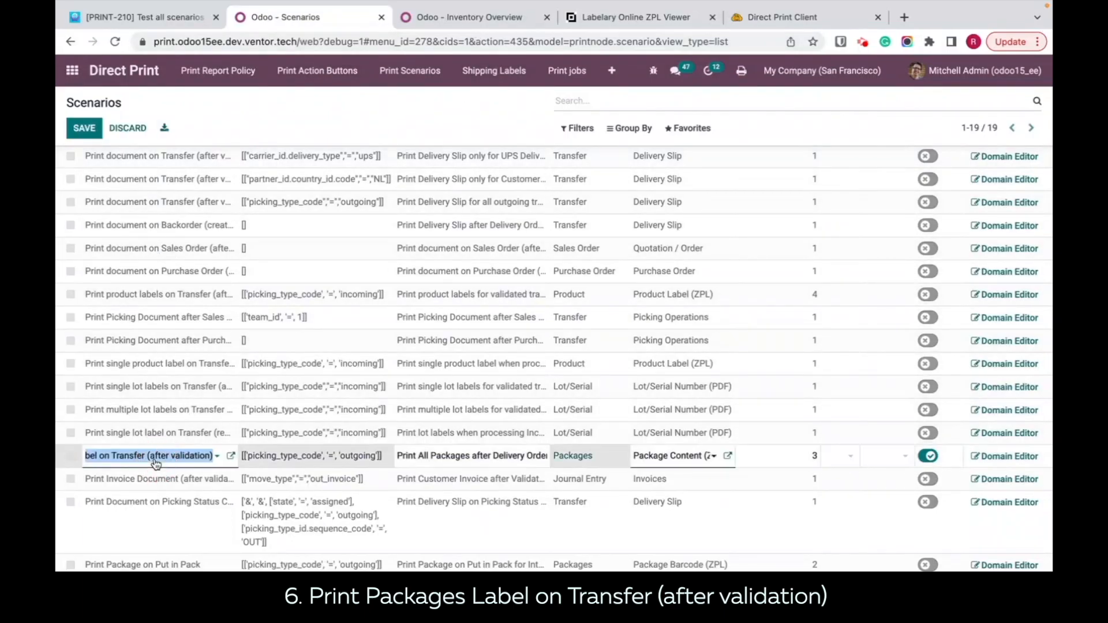
pyautogui.click(278, 109)
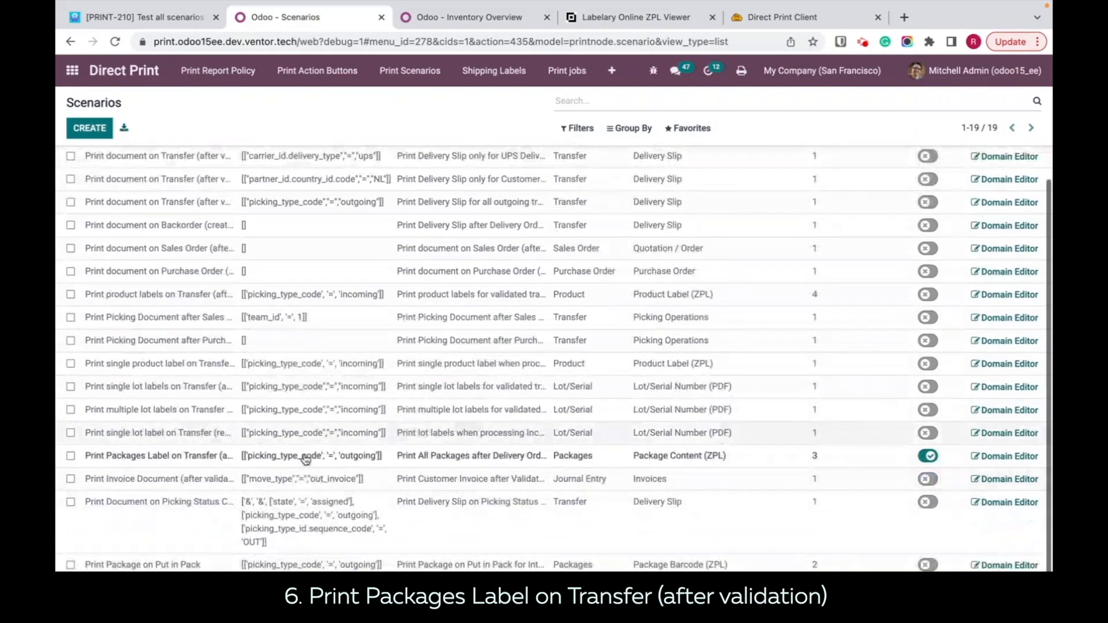
pyautogui.click(998, 457)
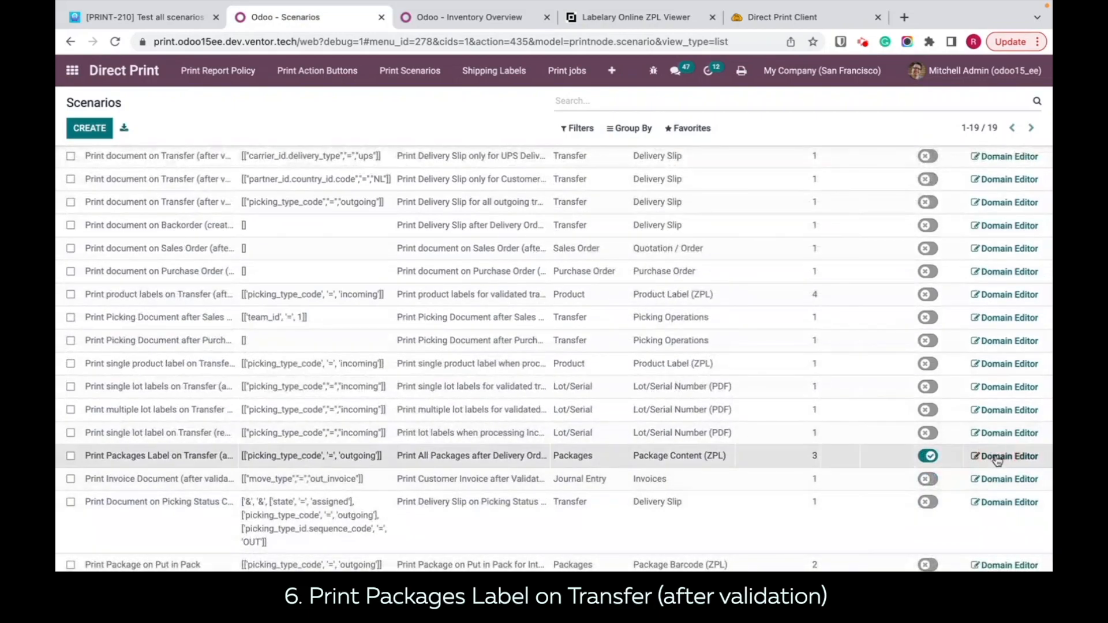
pyautogui.click(80, 130)
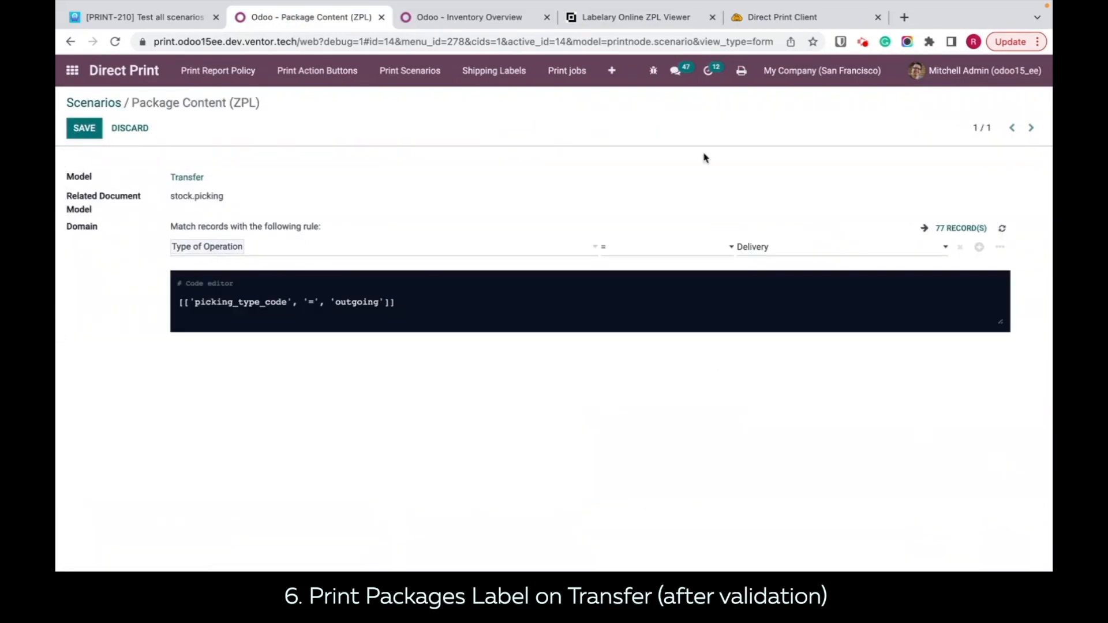
pyautogui.click(911, 258)
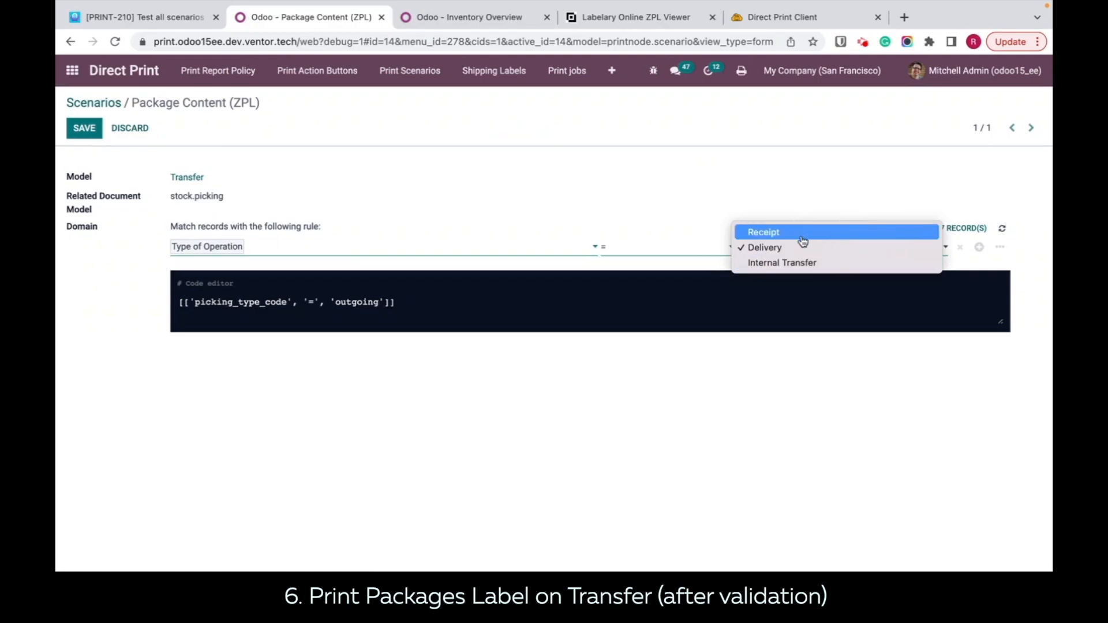
pyautogui.click(423, 180)
pyautogui.click(84, 128)
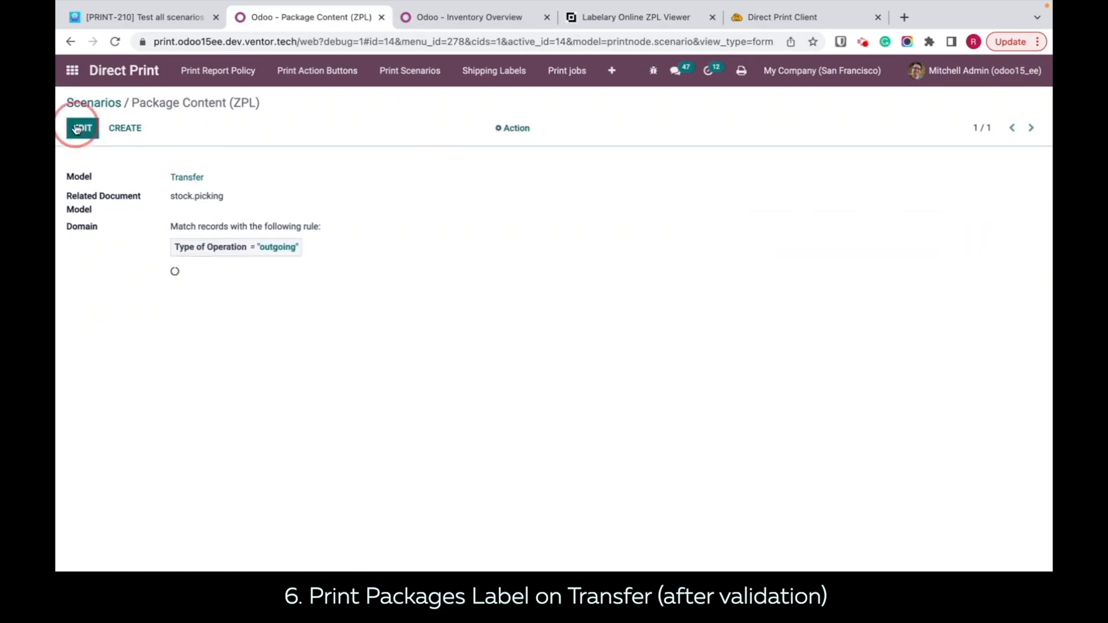
pyautogui.click(96, 104)
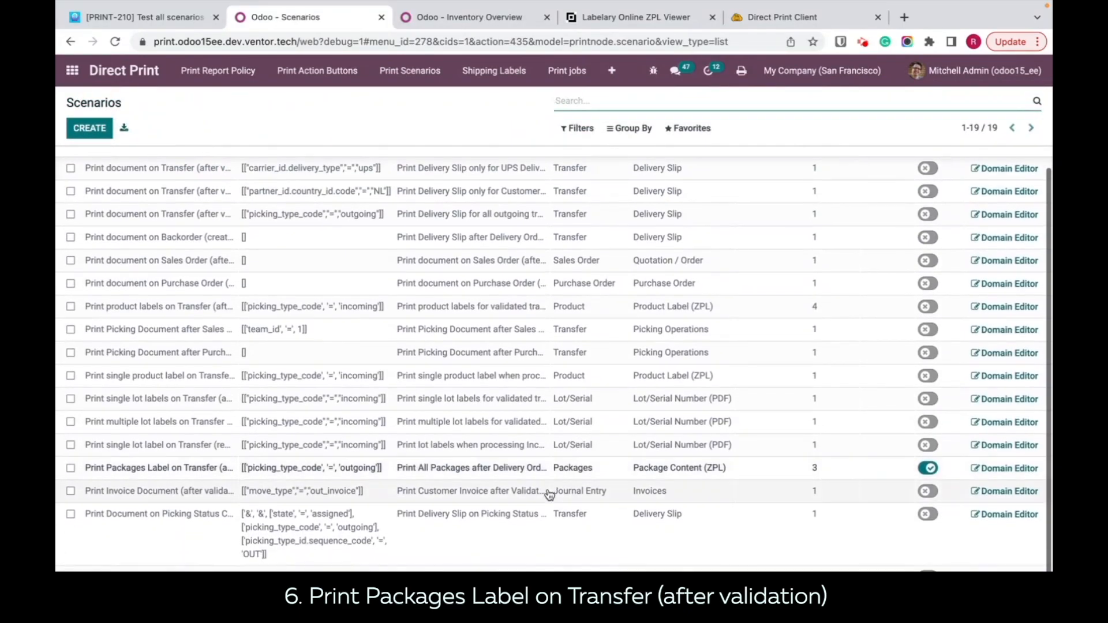
# Step: Set the Print Packages Label on Transfer scenario's report to Package Barcode (PDF) and its number of copies to 1
pyautogui.scroll(1, 725, 313)
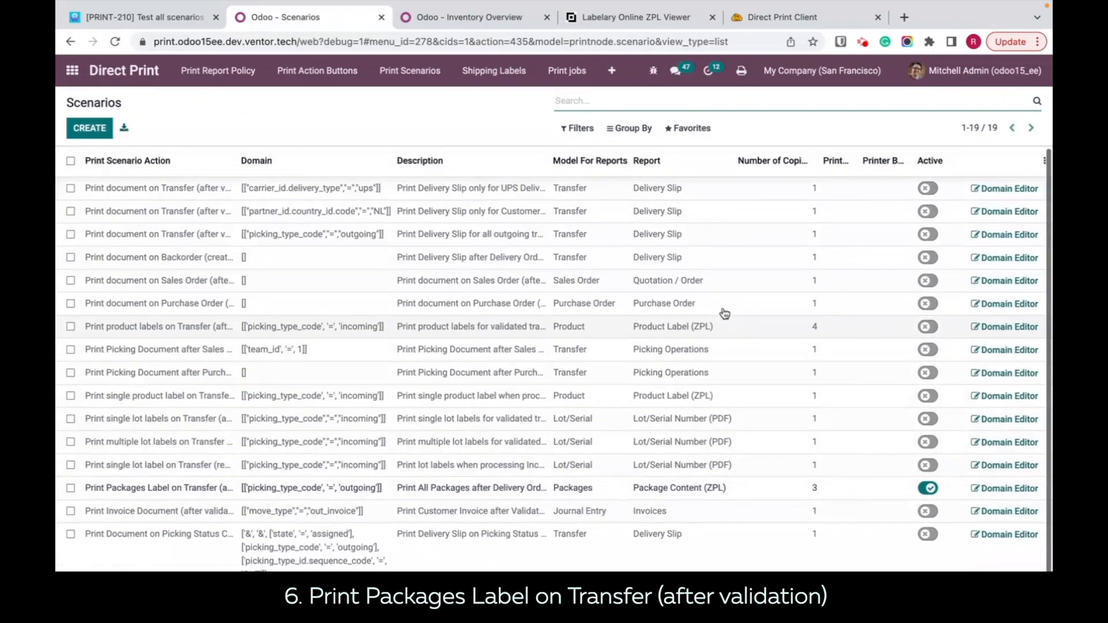
pyautogui.scroll(-1, 725, 314)
pyautogui.click(722, 457)
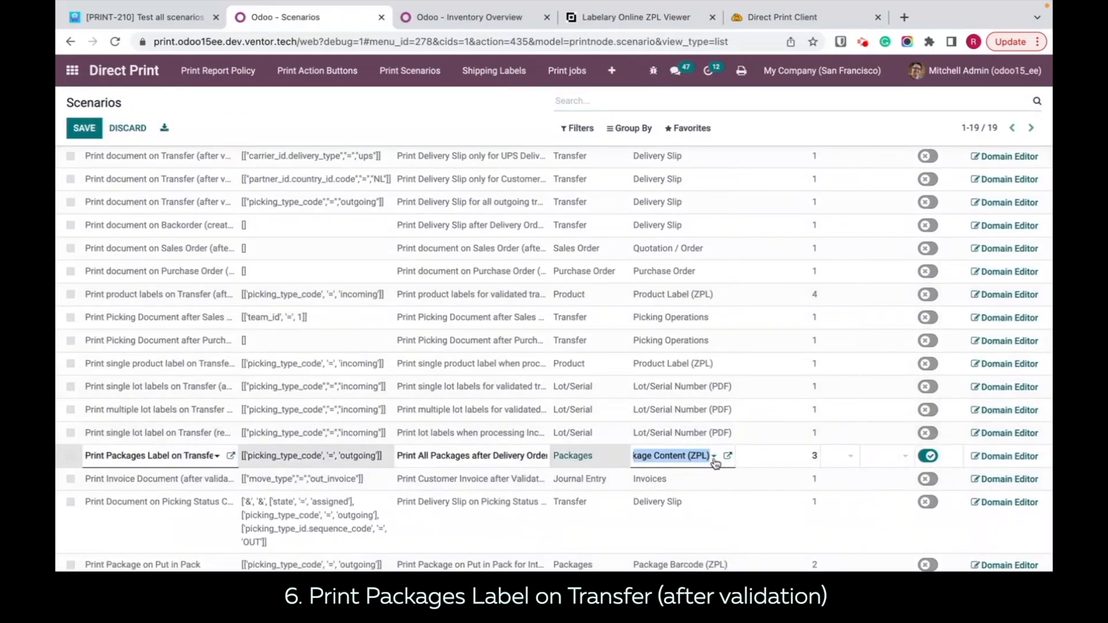
pyautogui.click(714, 459)
pyautogui.click(699, 477)
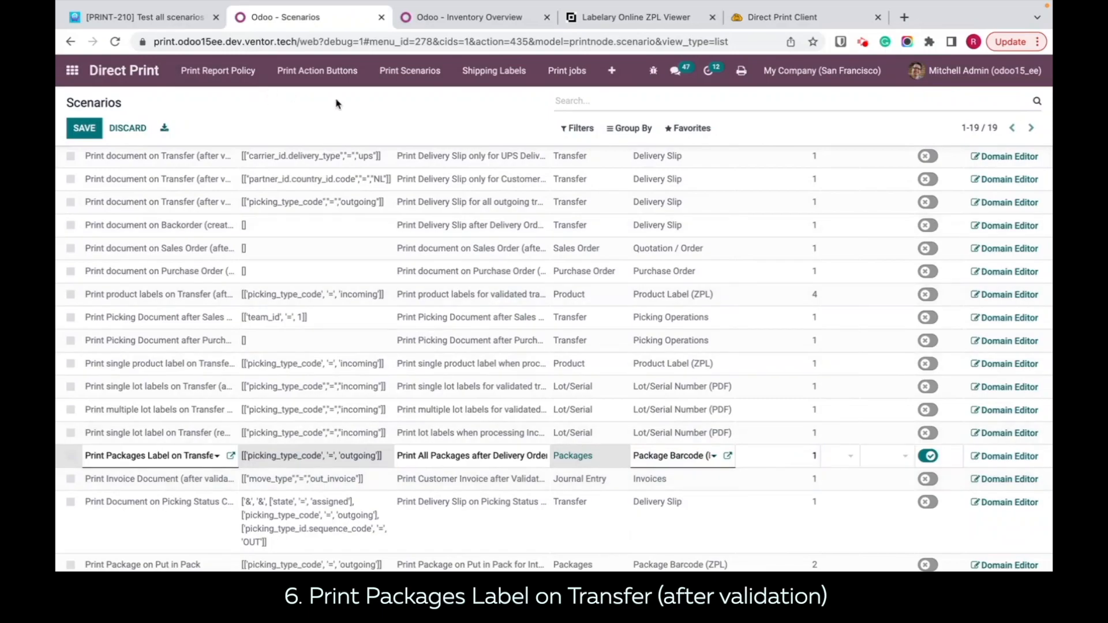
pyautogui.click(419, 137)
# Step: Assign the Fax (DELL-XPS-15) printer to the Print Packages Label on Transfer scenario and save the row
pyautogui.click(835, 457)
pyautogui.click(845, 458)
pyautogui.click(764, 518)
pyautogui.click(412, 104)
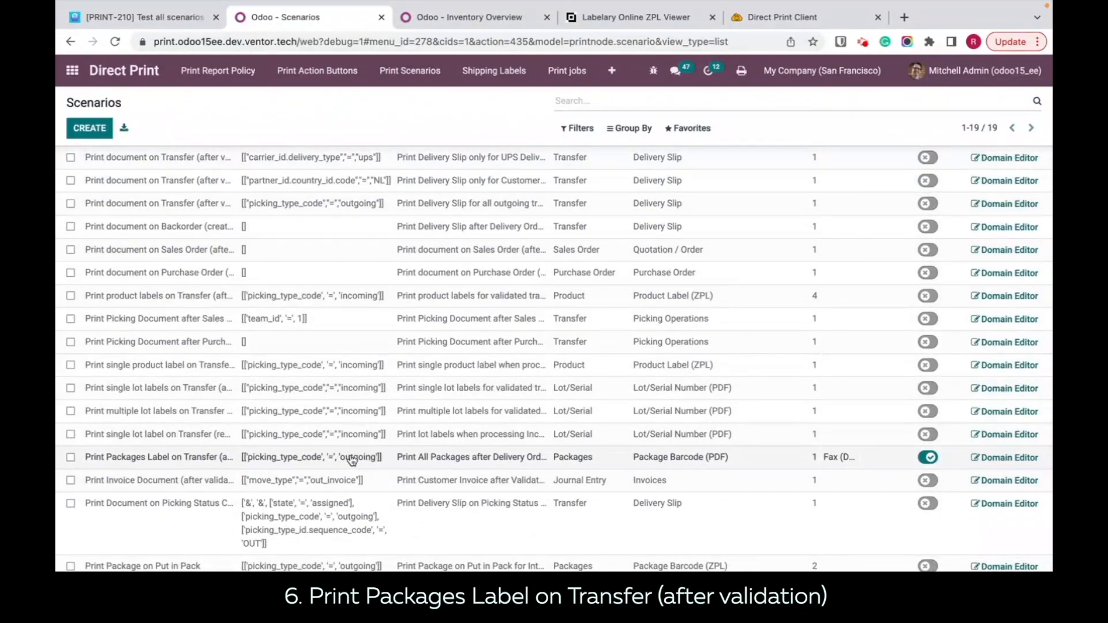
# Step: Open delivery WH/OUT/00035 from the delivery orders to process in the Inventory Overview
pyautogui.click(444, 18)
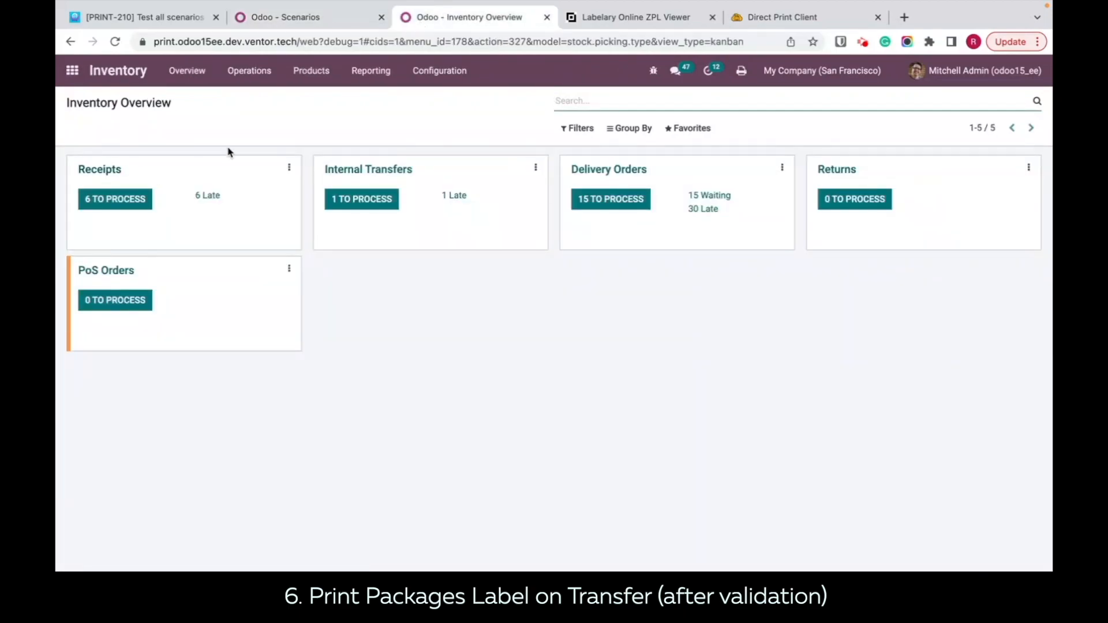
pyautogui.click(616, 203)
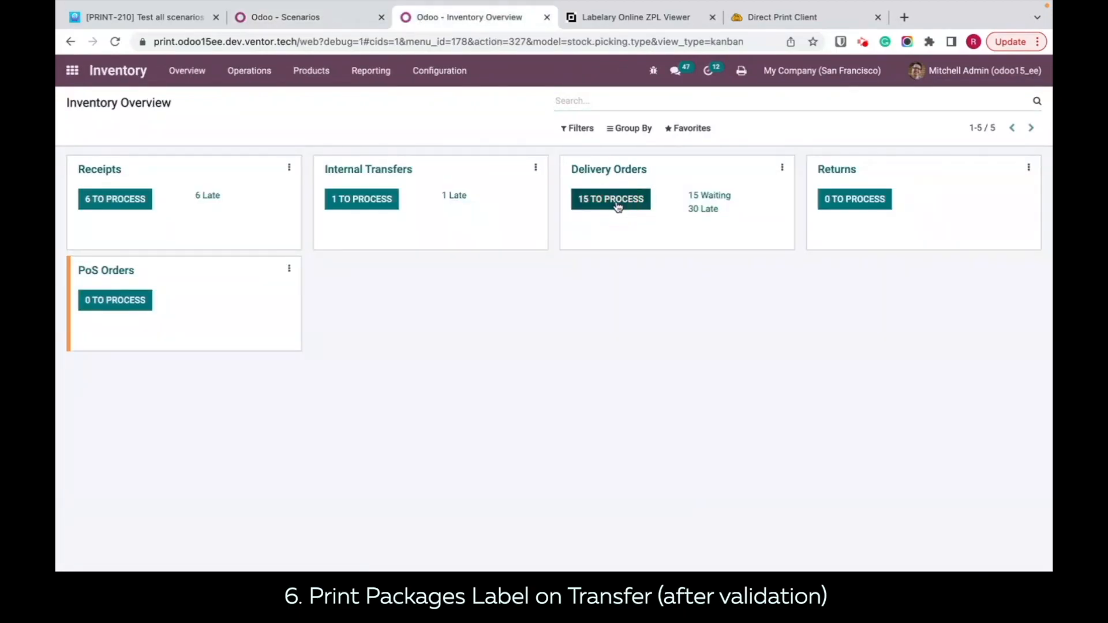
pyautogui.click(364, 190)
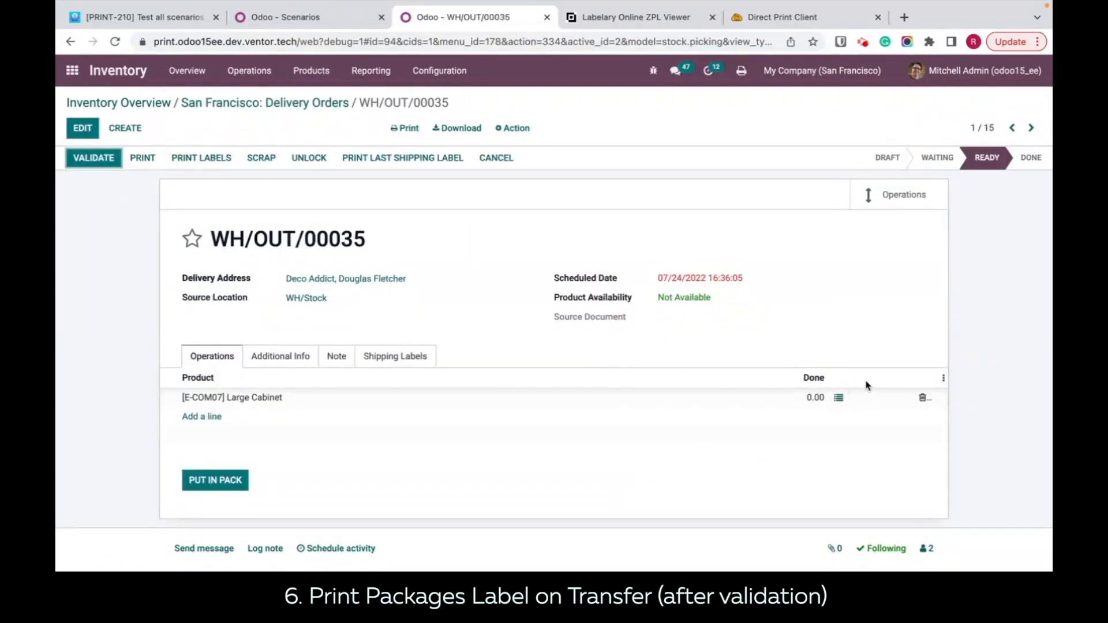
# Step: Record a done quantity of 3 for the Large Cabinet, put it in a pack and validate the delivery
pyautogui.click(838, 398)
pyautogui.click(245, 202)
pyautogui.click(839, 203)
pyautogui.write('3')
pyautogui.click(254, 317)
pyautogui.click(220, 487)
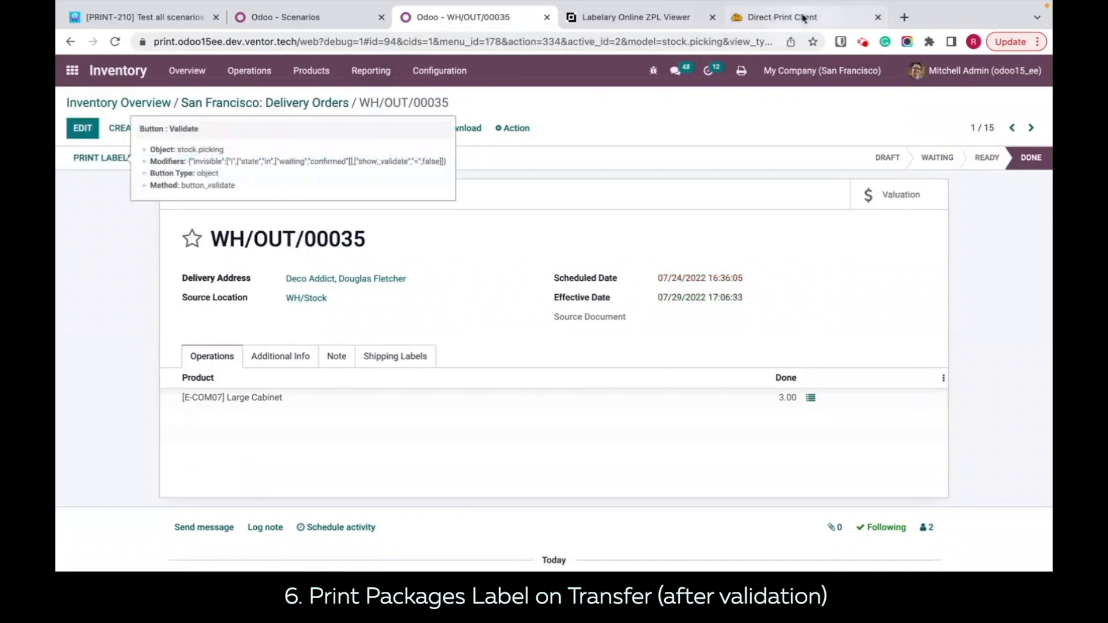
# Step: Check the latest print job in the Direct Print history, and remove the printer from the Print Packages Label on Transfer scenario, saving the row
pyautogui.click(803, 17)
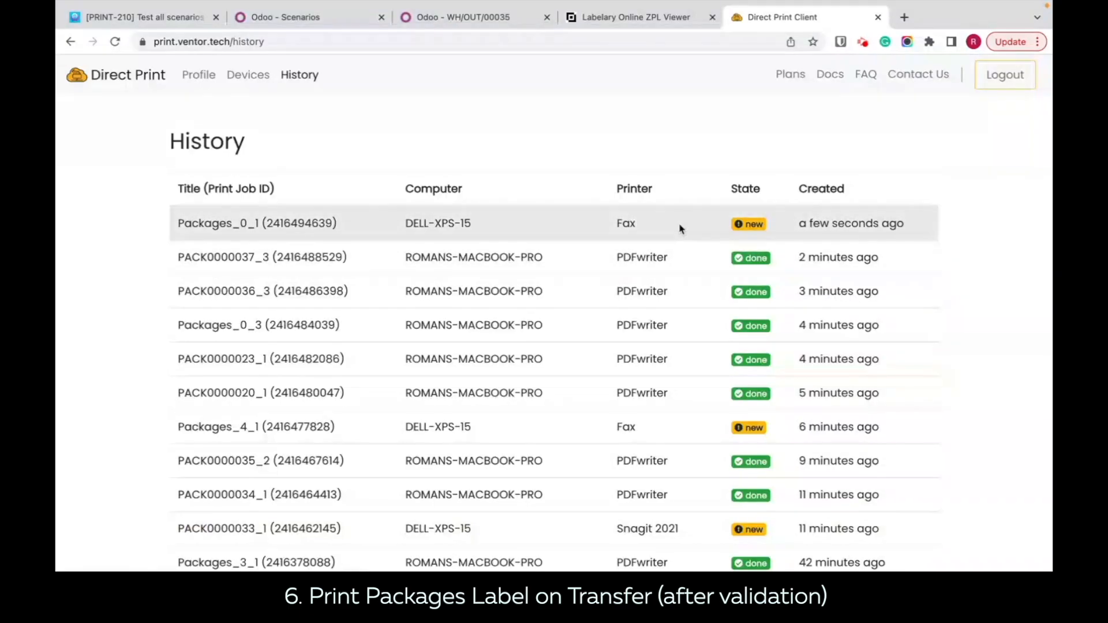
pyautogui.click(310, 16)
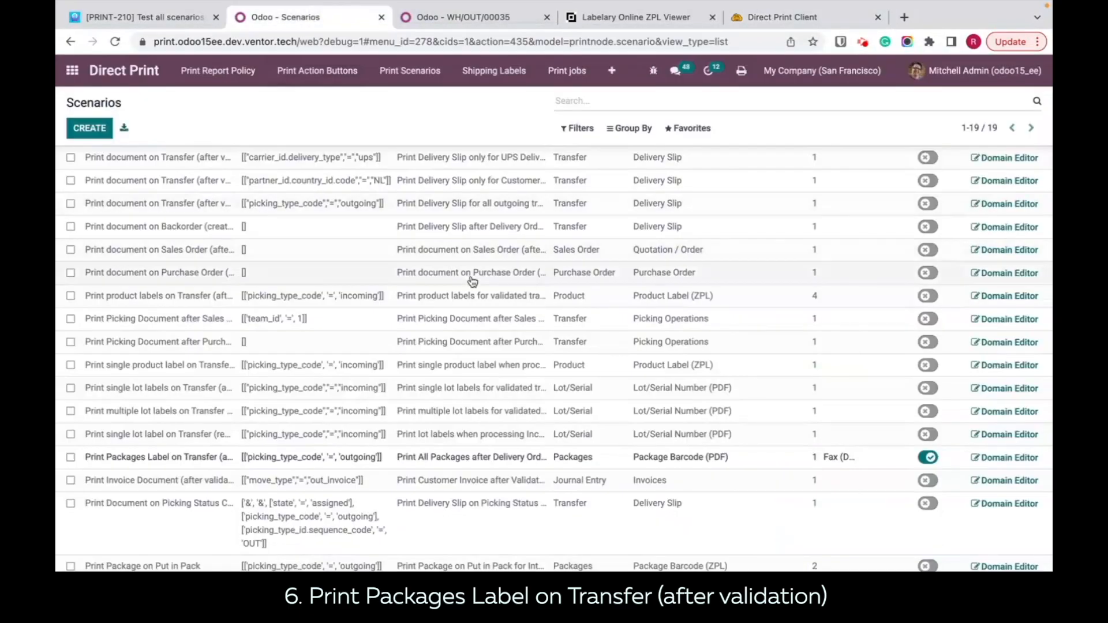
pyautogui.click(817, 453)
pyautogui.click(831, 457)
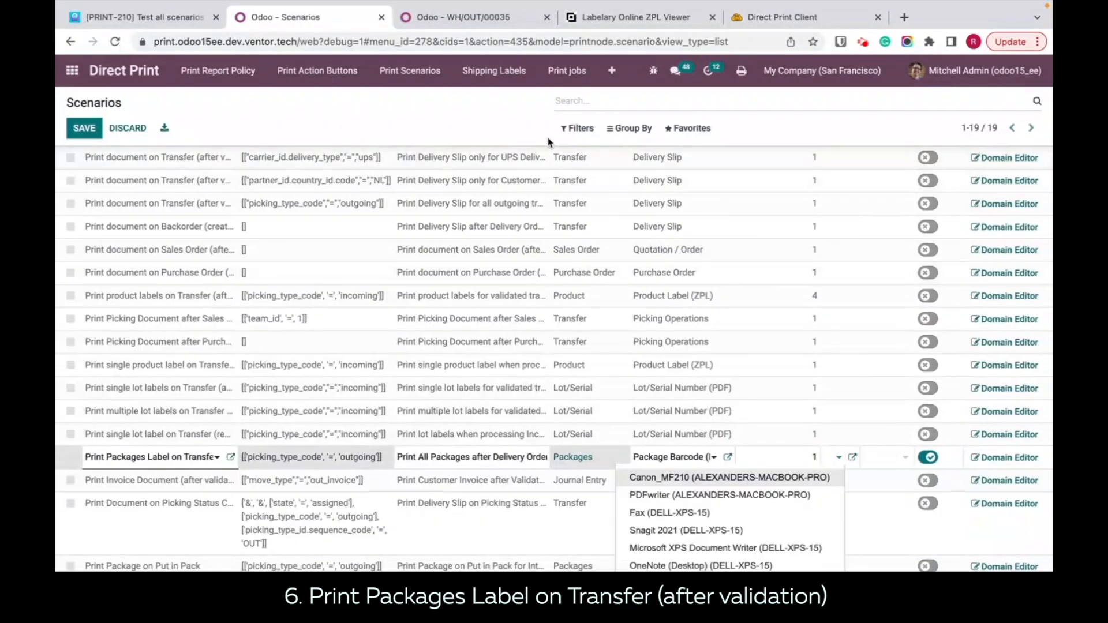
pyautogui.click(516, 114)
# Step: Review the default printer and default workstation printer in the user preferences' Direct Print Settings and save the preferences
pyautogui.click(975, 83)
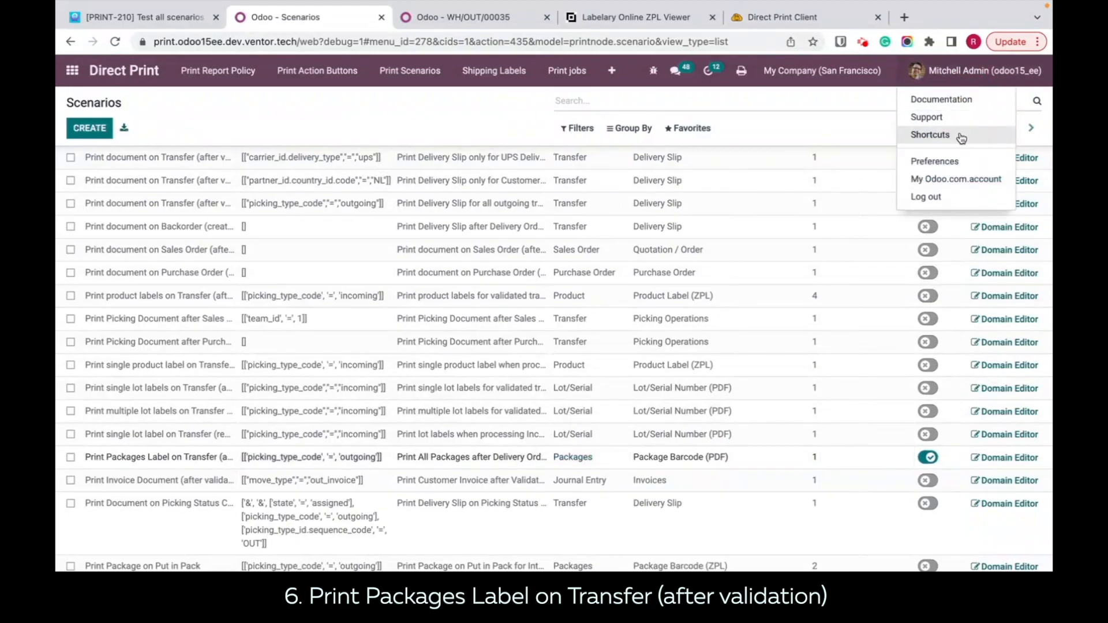
pyautogui.click(951, 164)
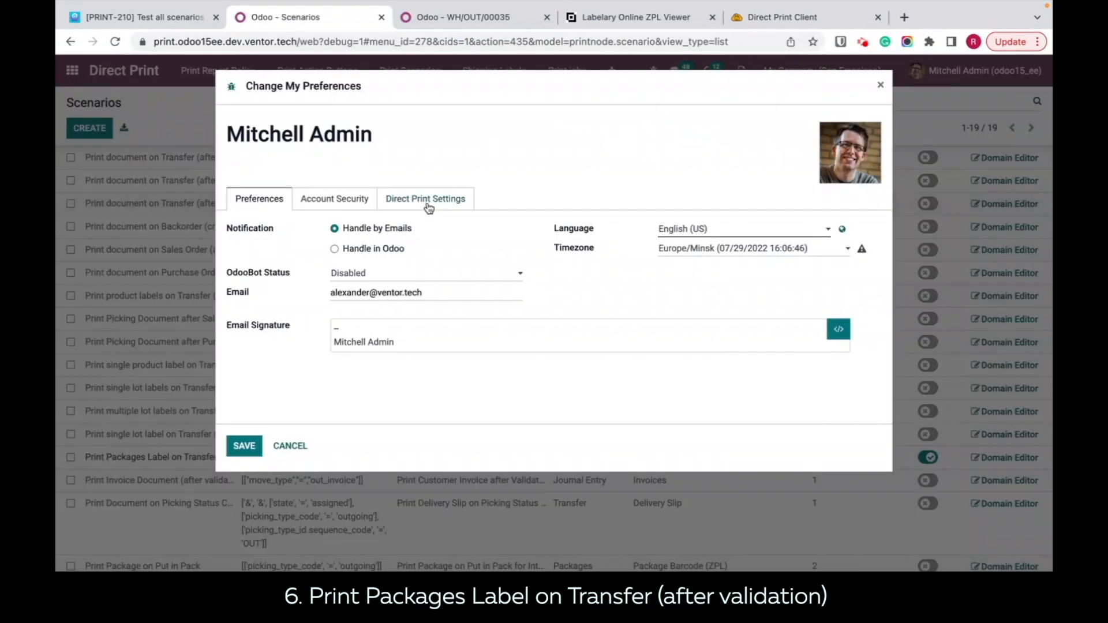
pyautogui.click(428, 206)
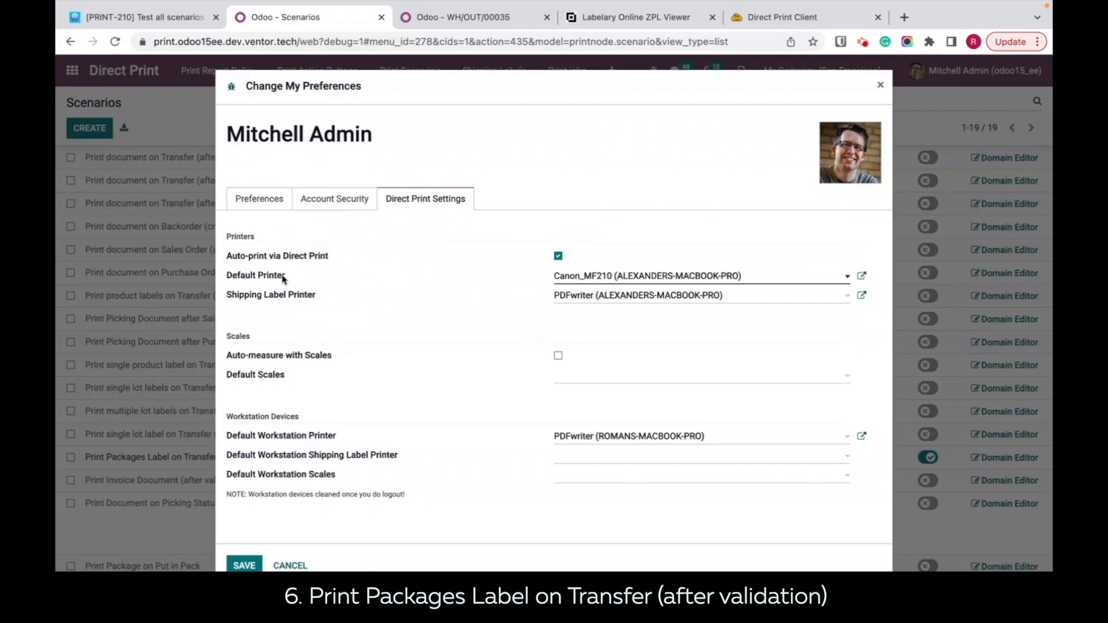
pyautogui.moveTo(299, 278); pyautogui.dragTo(227, 279)
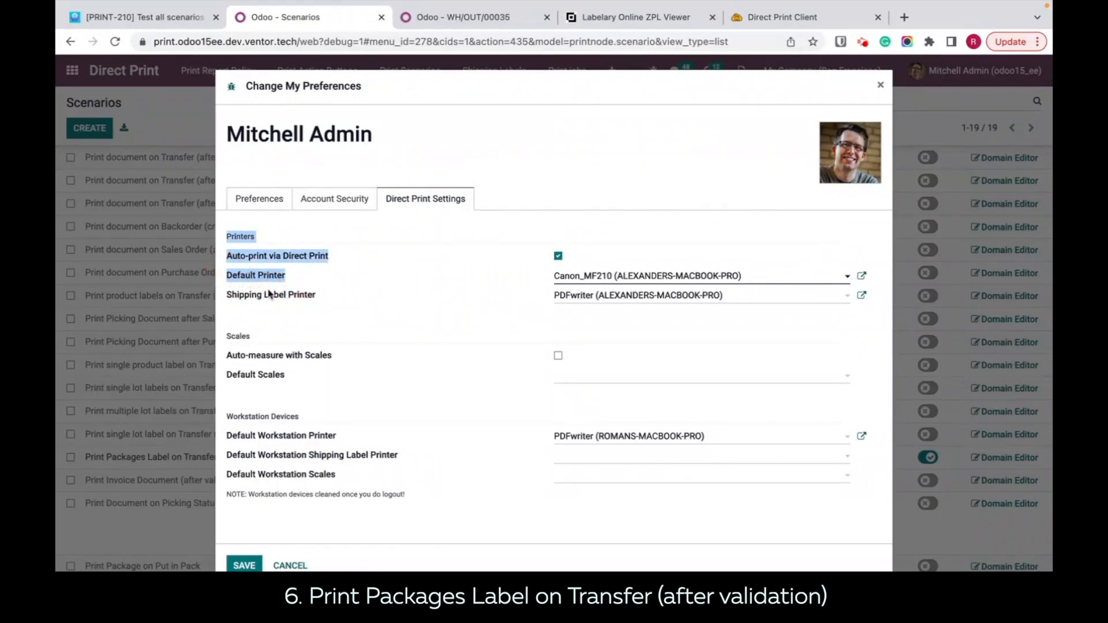
pyautogui.moveTo(346, 436); pyautogui.dragTo(227, 438)
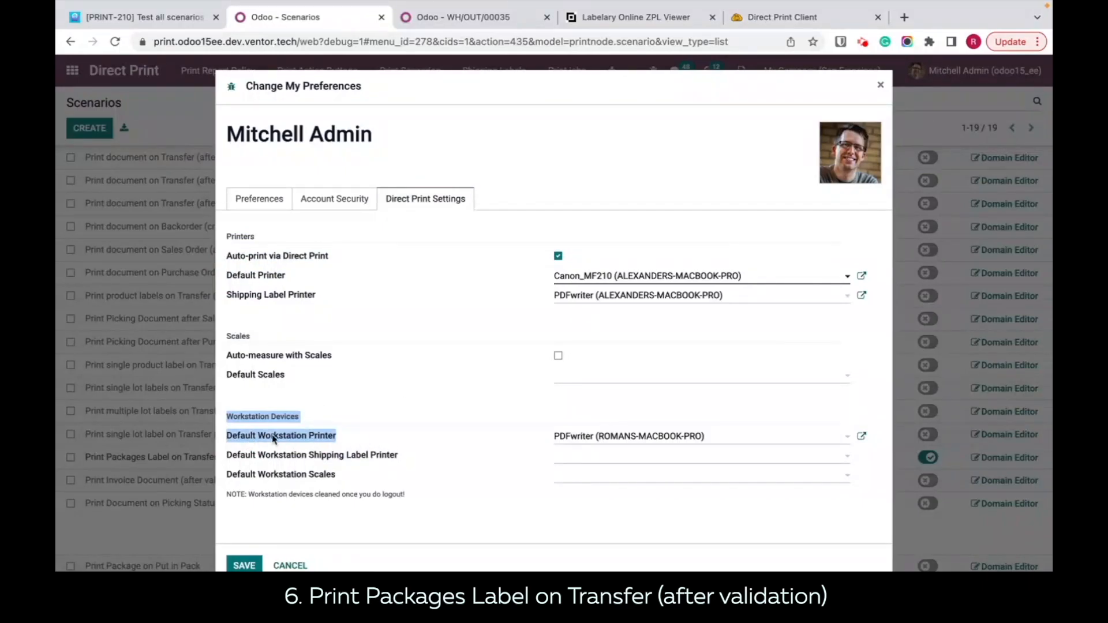
pyautogui.moveTo(274, 438)
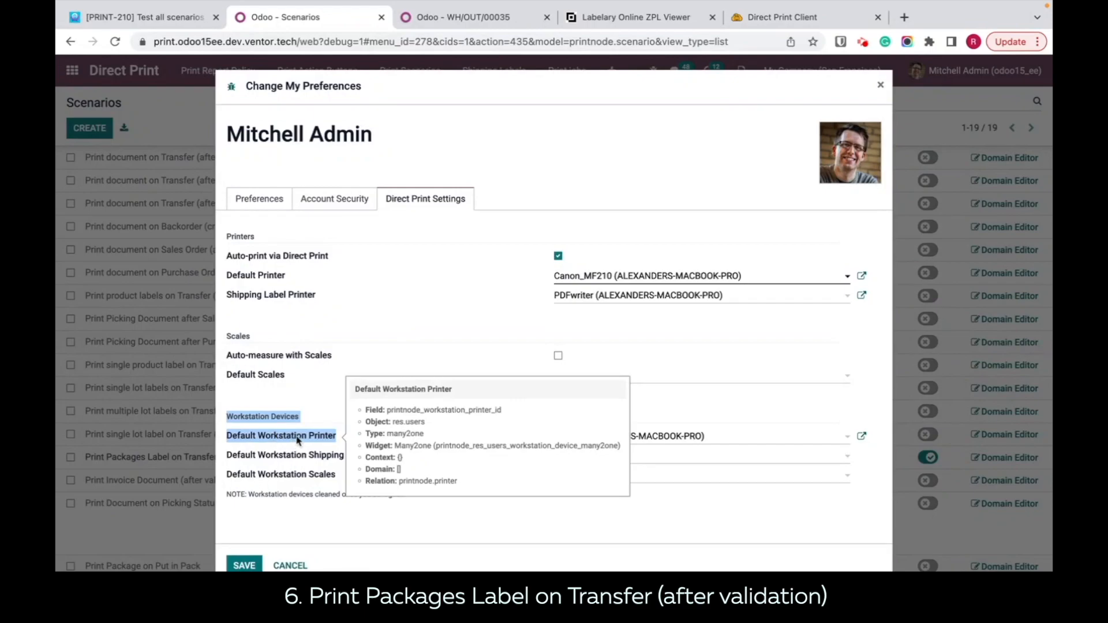
pyautogui.click(335, 436)
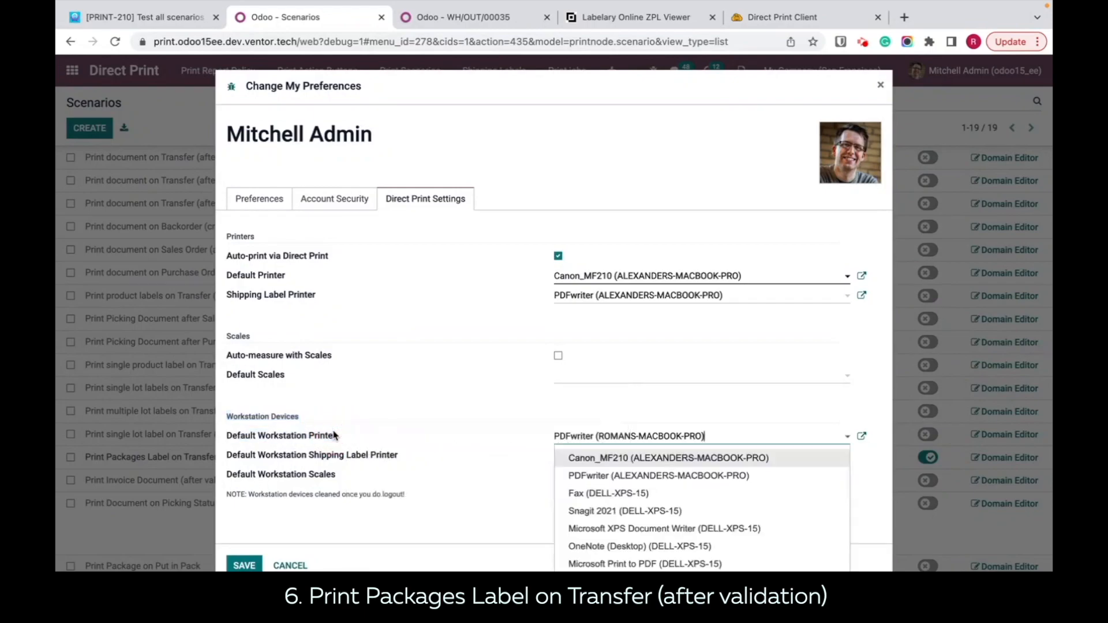
pyautogui.click(527, 441)
pyautogui.click(256, 564)
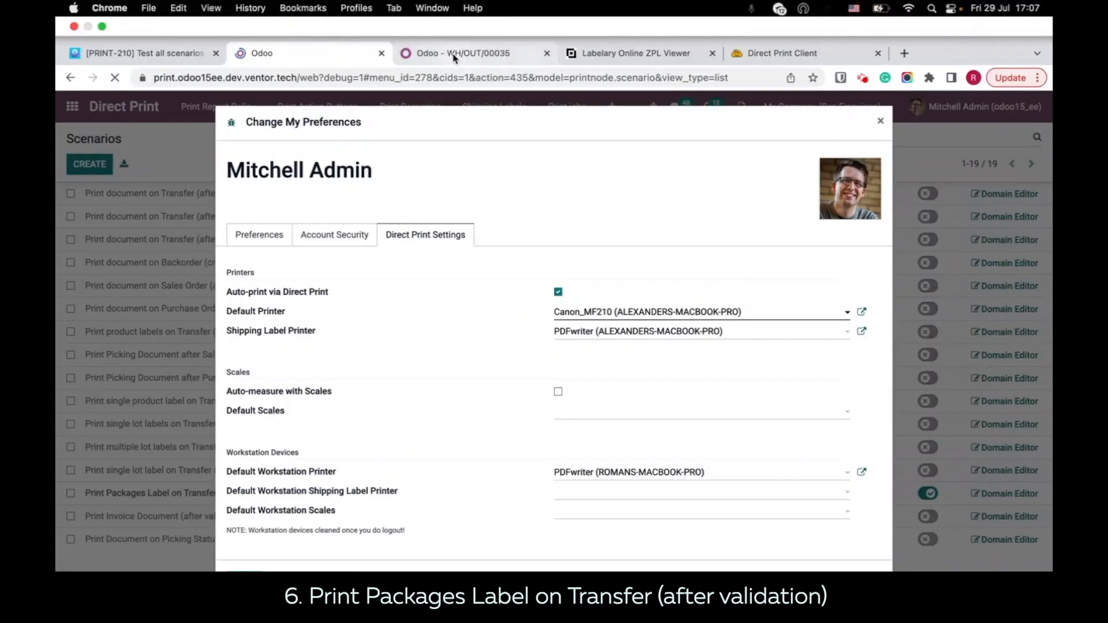
# Step: Record a done quantity of 3 for the Storage Box in delivery WH/OUT/00040, put it in a pack and validate the delivery
pyautogui.click(455, 55)
pyautogui.click(1031, 128)
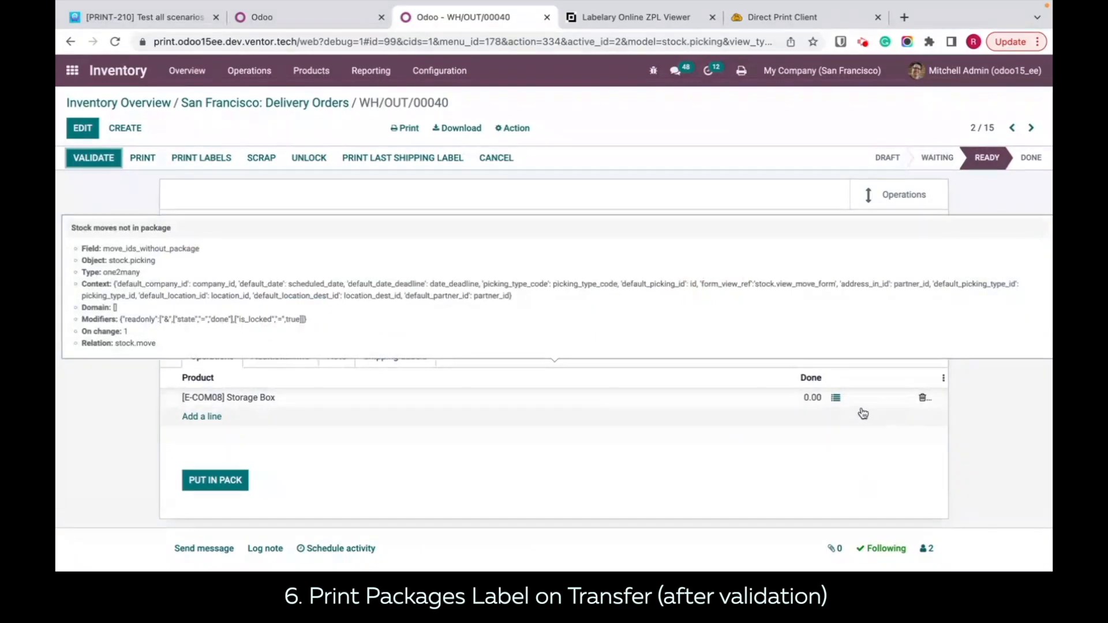
pyautogui.click(835, 398)
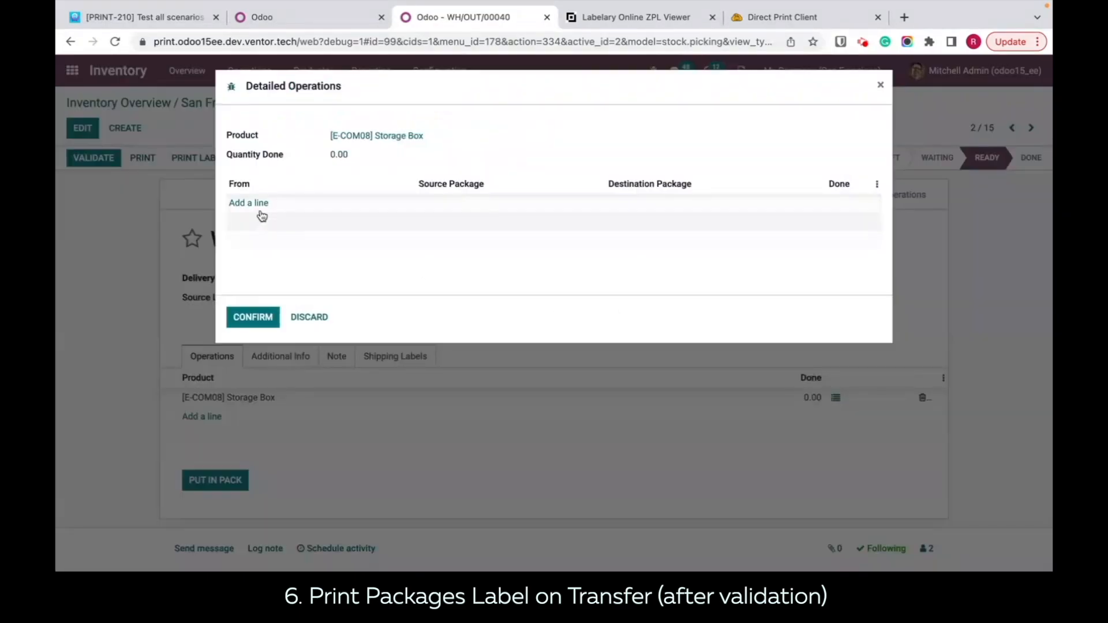
pyautogui.click(253, 202)
pyautogui.click(842, 203)
pyautogui.write('3')
pyautogui.click(254, 318)
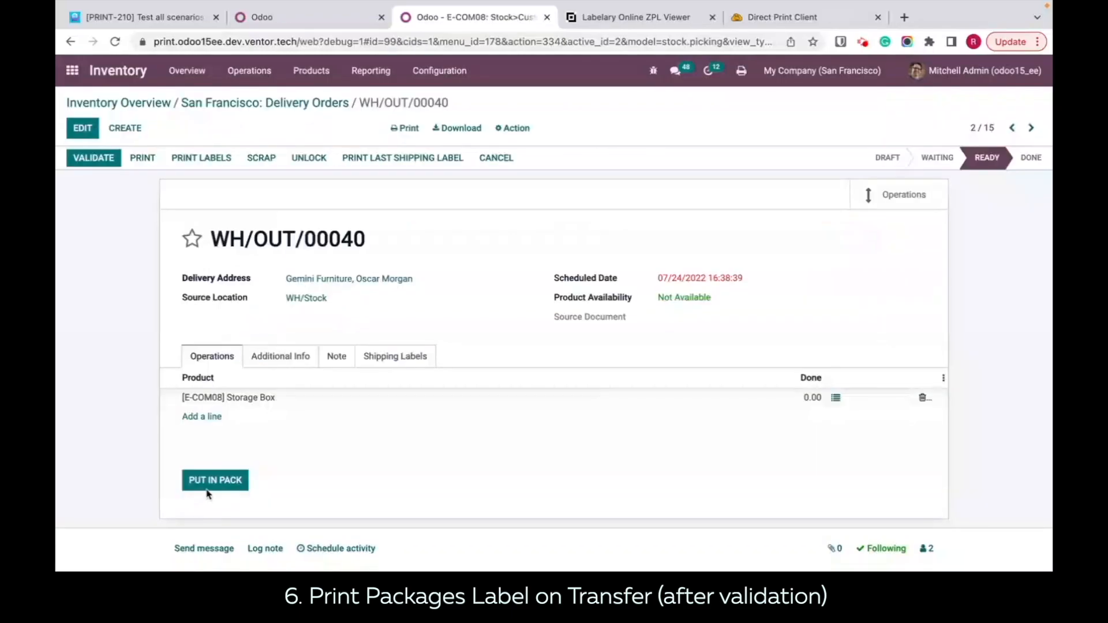
pyautogui.click(213, 484)
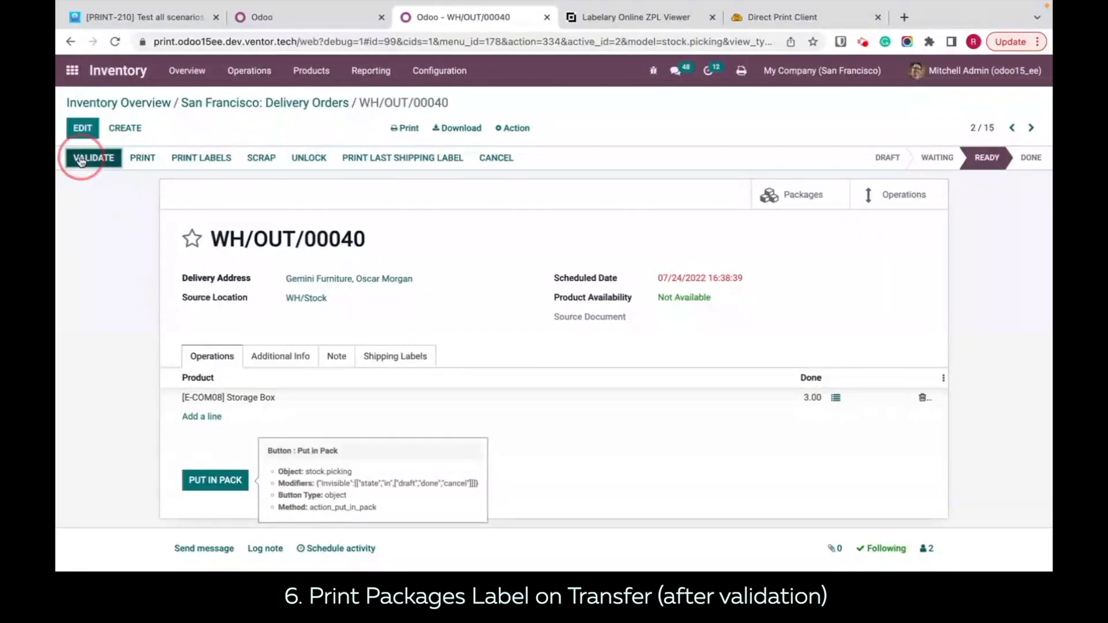
# Step: Check the latest job in the Direct Print history and view the printed job_1290 PACK0000038_1 PDF label
pyautogui.click(774, 17)
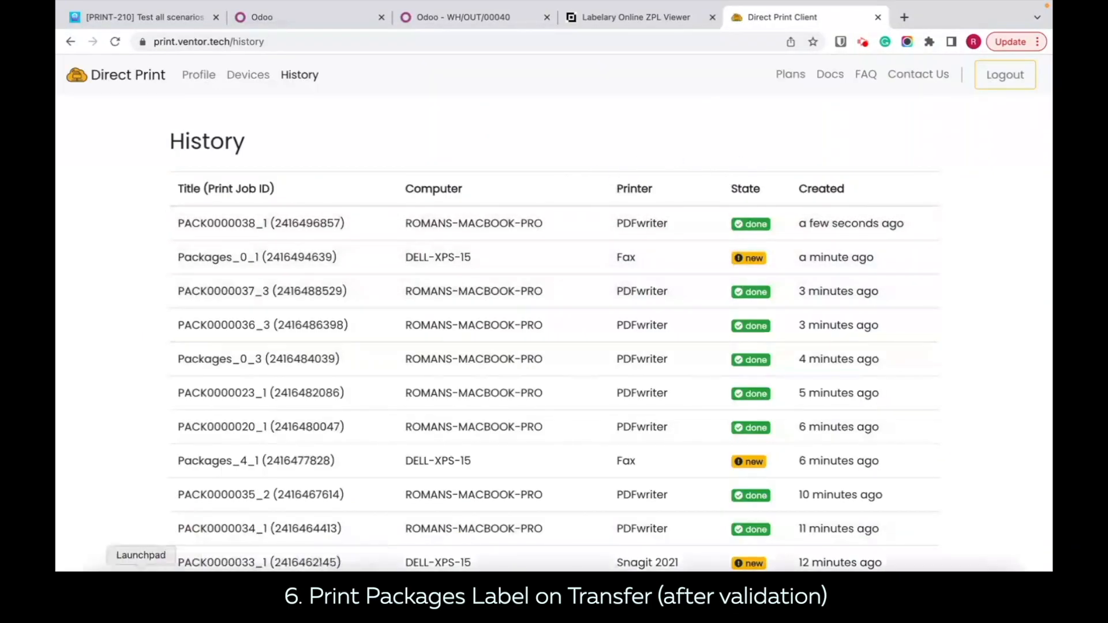
pyautogui.click(104, 568)
pyautogui.doubleClick(289, 118)
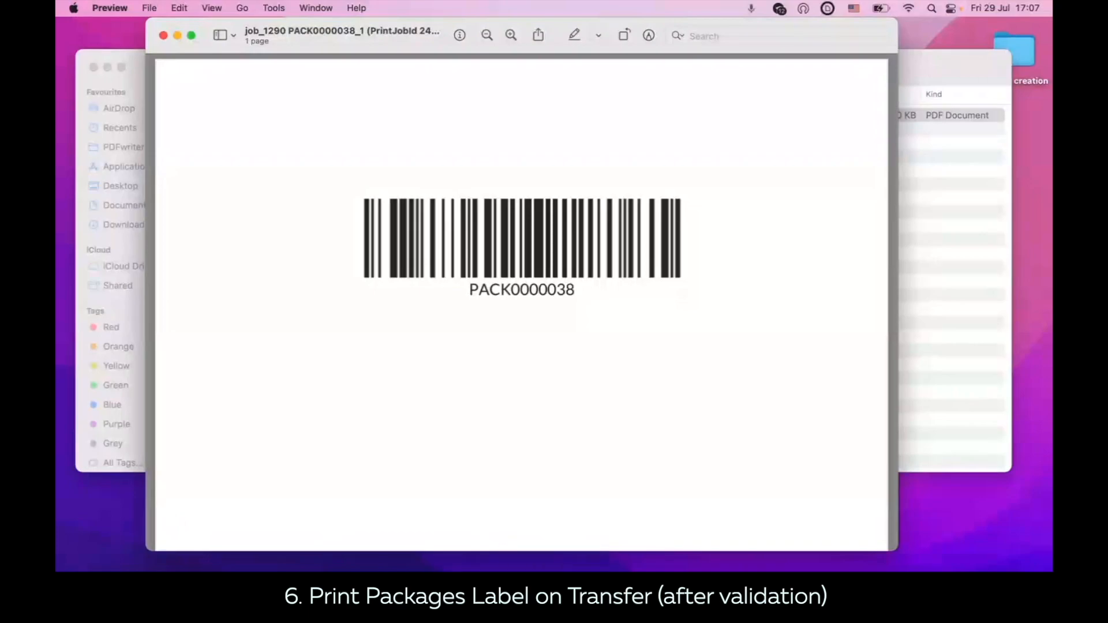
pyautogui.click(714, 571)
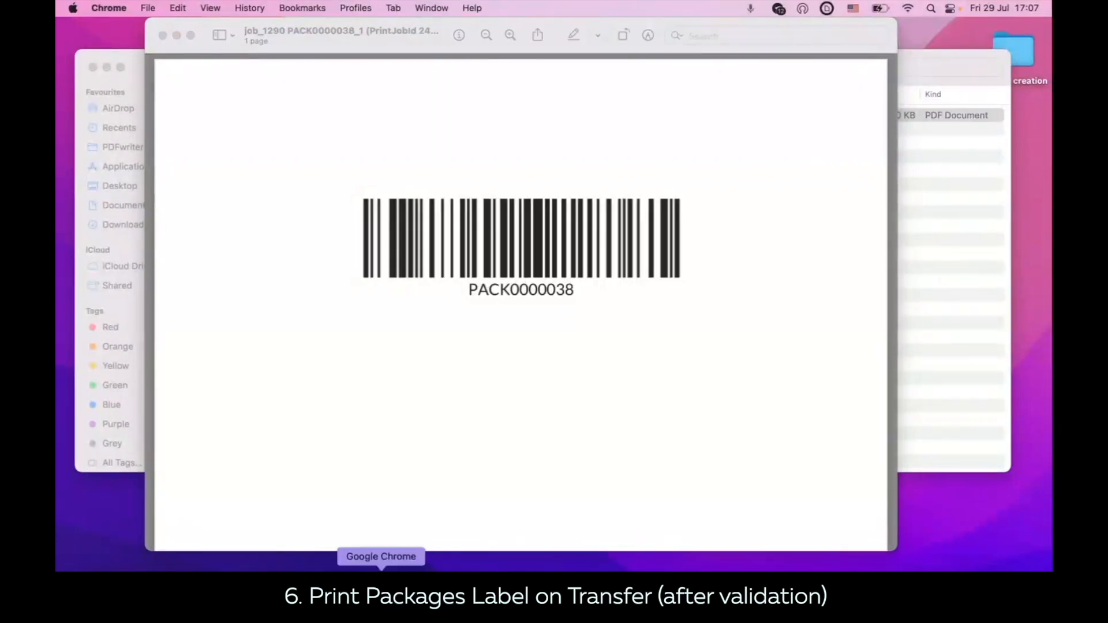
# Step: Set the Print Packages Label on Transfer scenario's report to Package Barcode (ZPL)
pyautogui.click(384, 570)
pyautogui.click(281, 19)
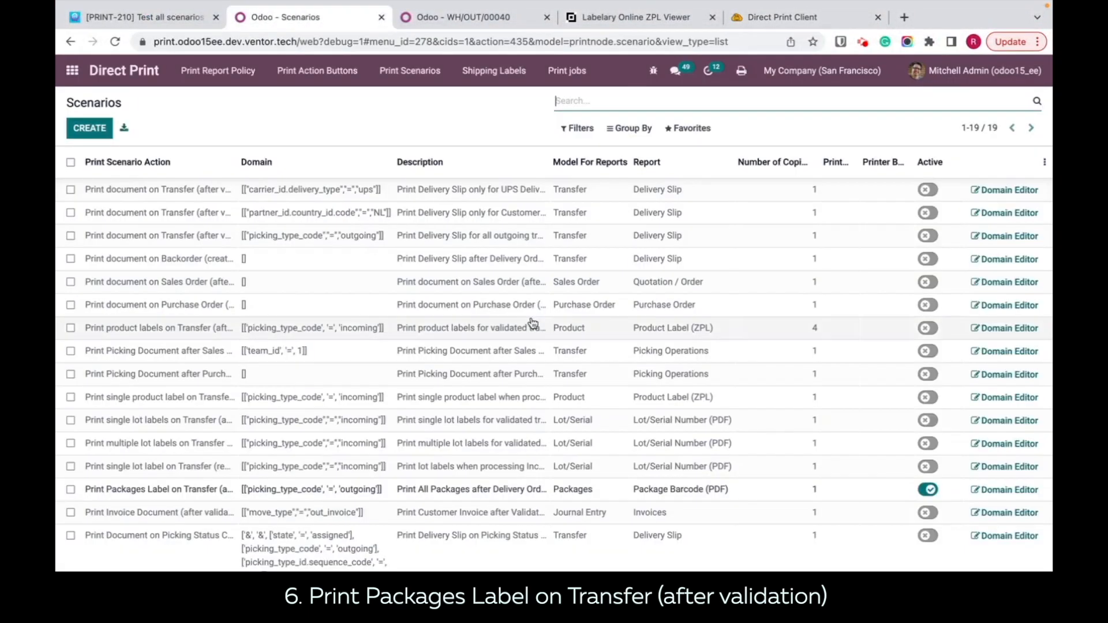
pyautogui.scroll(-1, 606, 369)
pyautogui.click(716, 458)
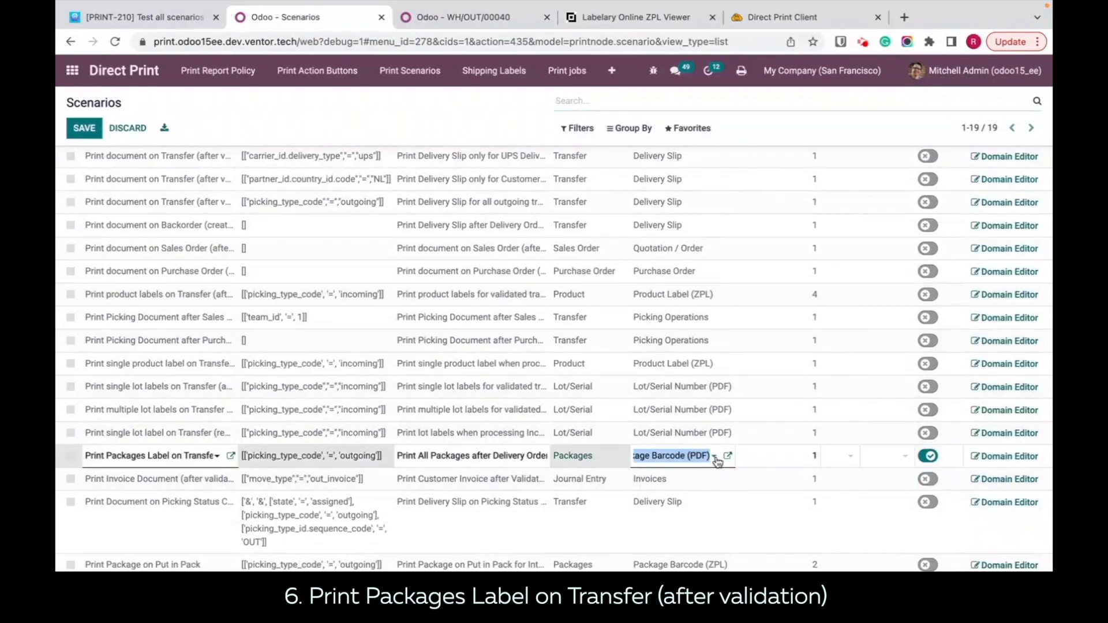
pyautogui.click(715, 458)
pyautogui.click(696, 494)
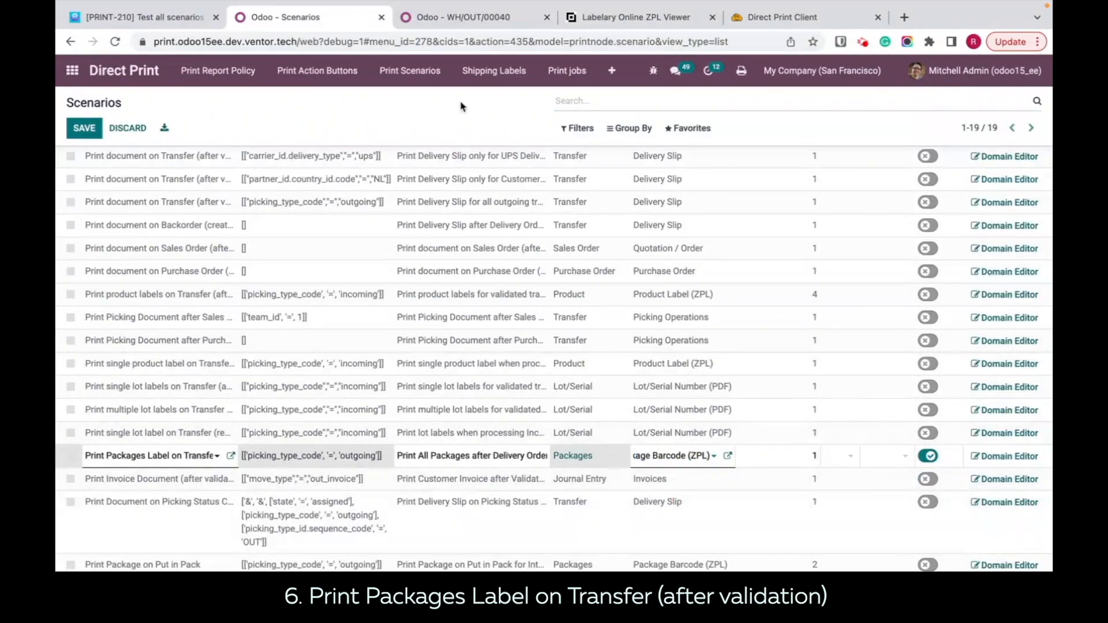
# Step: Record a done quantity of 3 for the Storage Box in delivery WH/OUT/00043, try to put it in a pack and validate the delivery
pyautogui.click(455, 17)
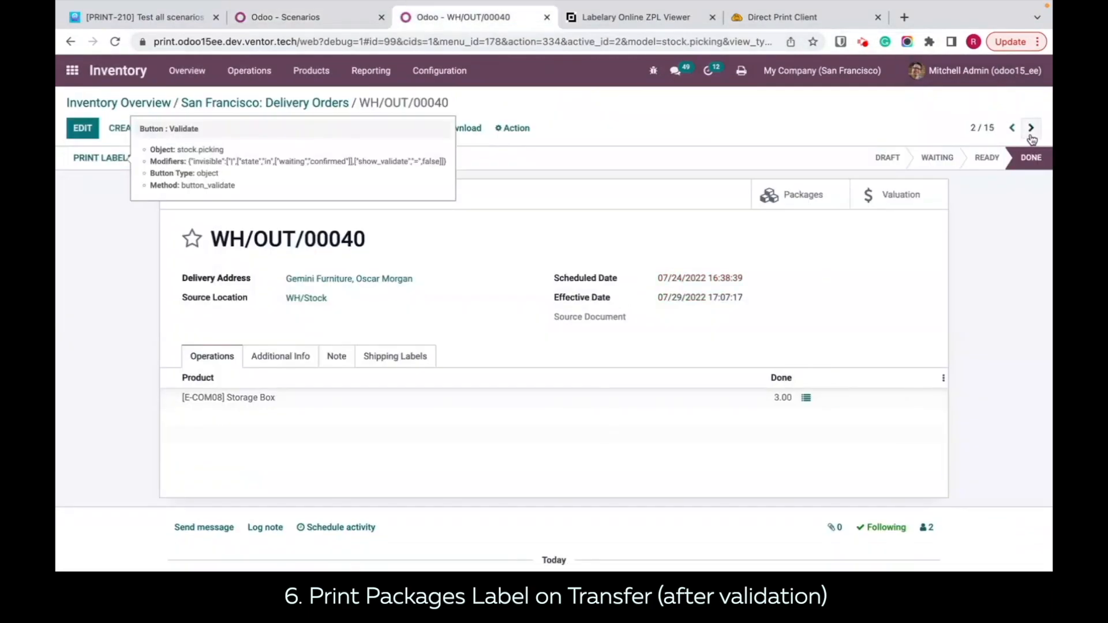
pyautogui.click(1031, 129)
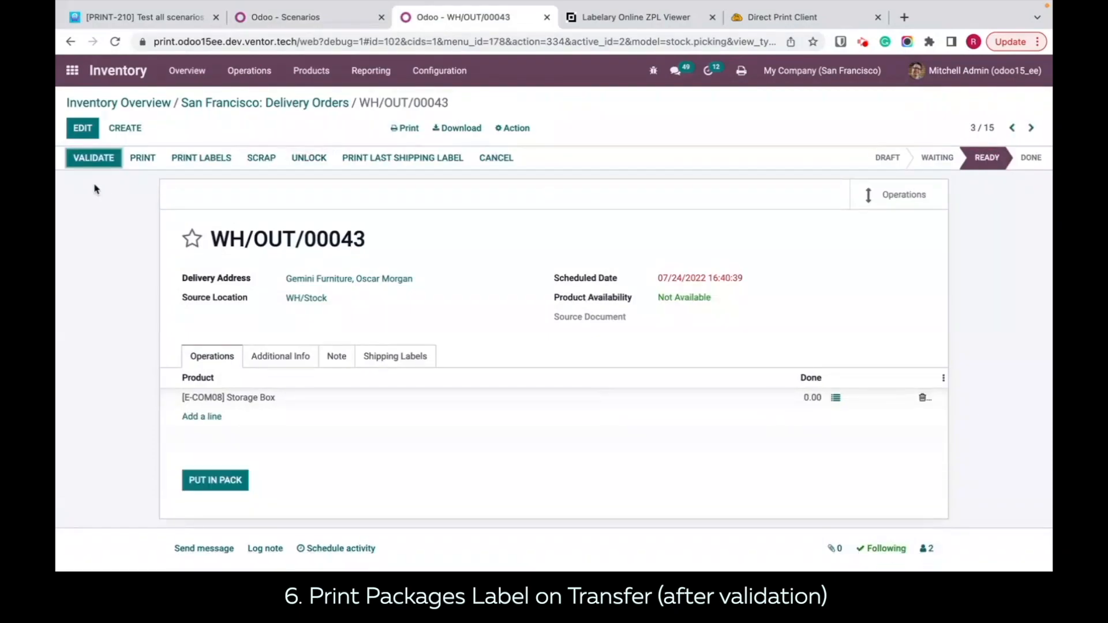
pyautogui.click(836, 398)
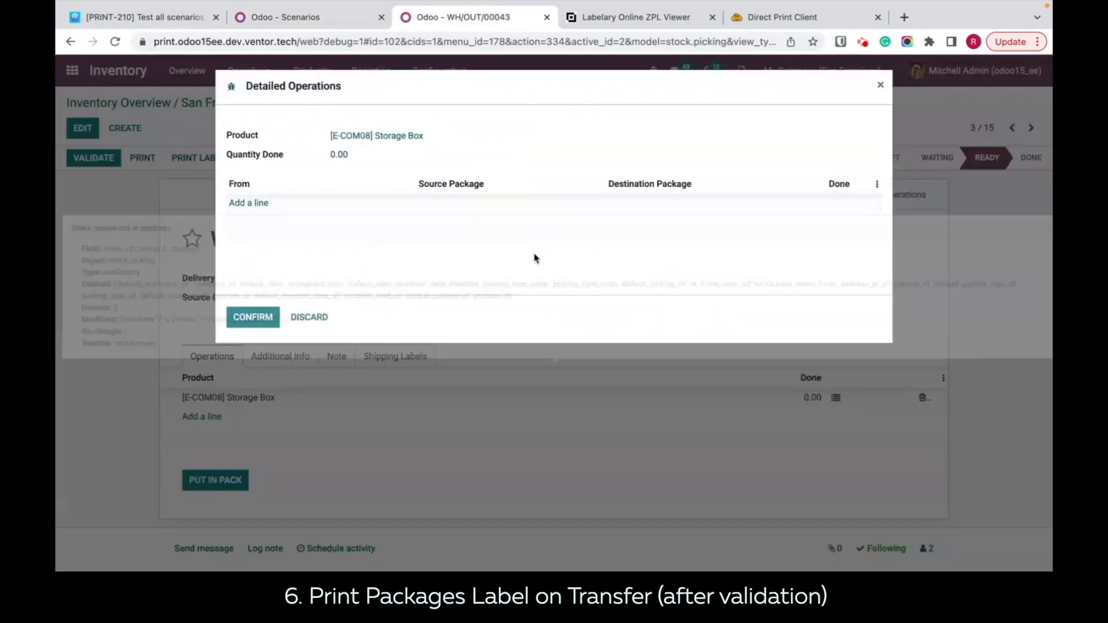
pyautogui.click(259, 206)
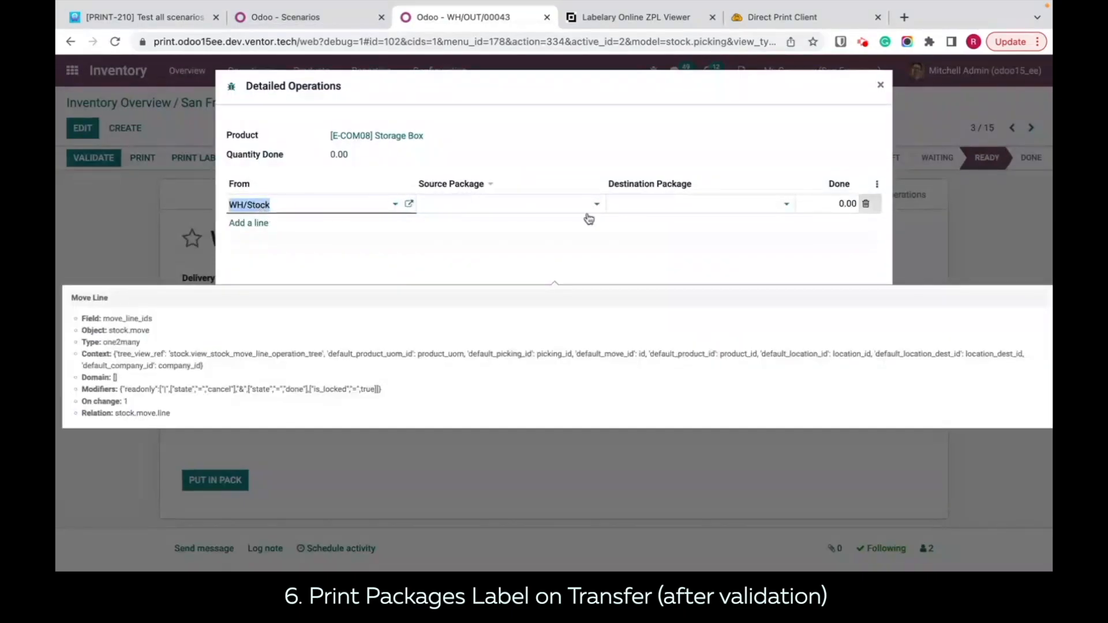
pyautogui.click(842, 203)
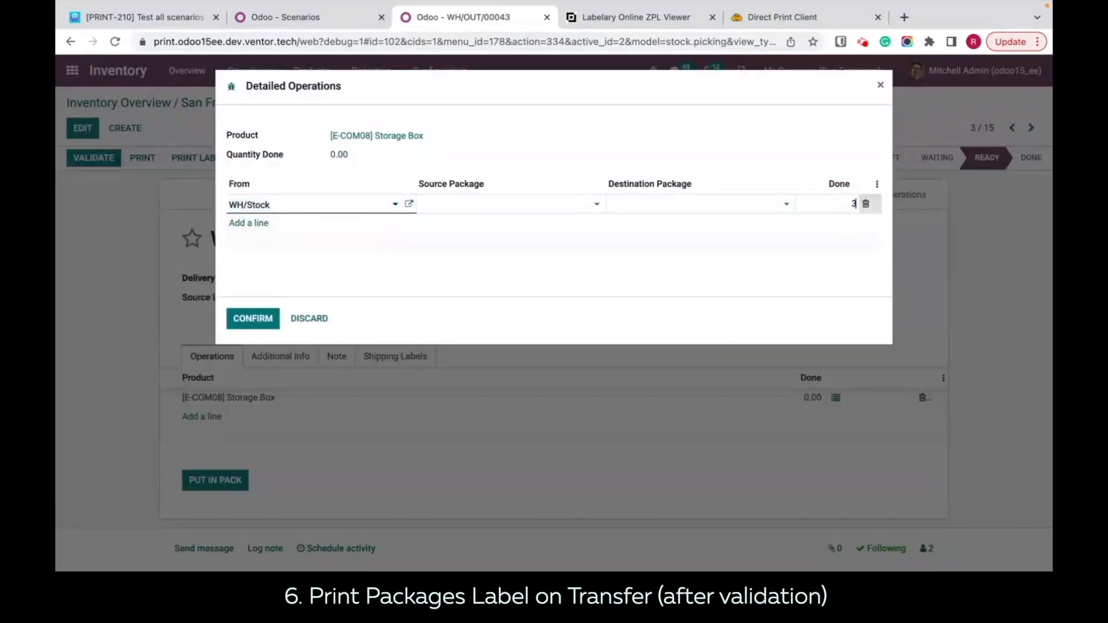
pyautogui.click(266, 321)
pyautogui.click(228, 483)
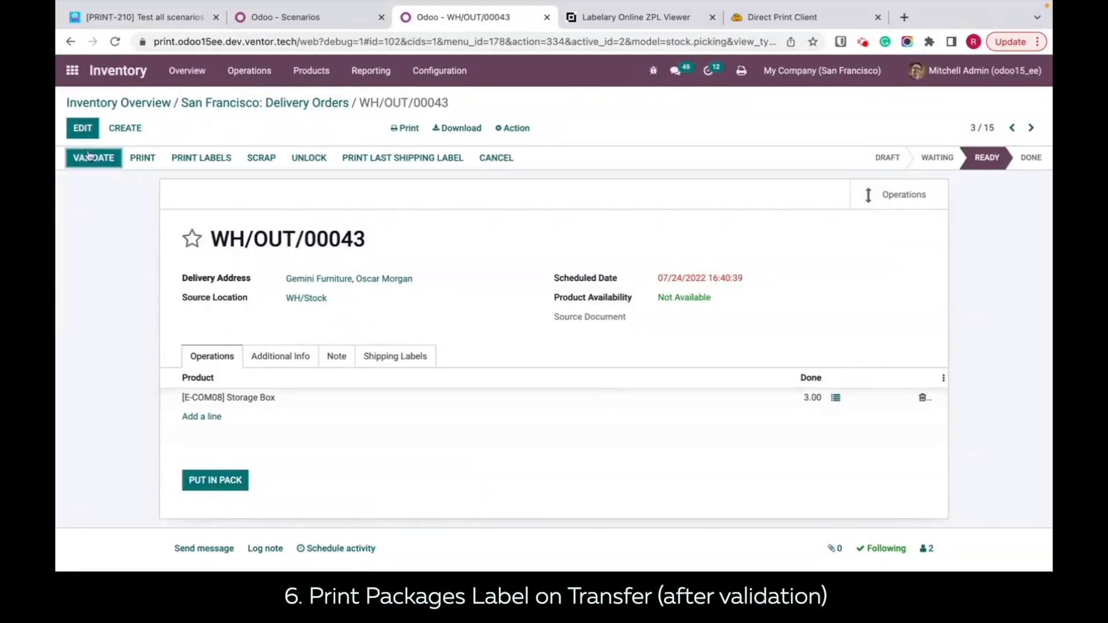
# Step: Check the newest job in the Direct Print history and view the printed job_1291 Packages_0_1 PDF
pyautogui.click(761, 18)
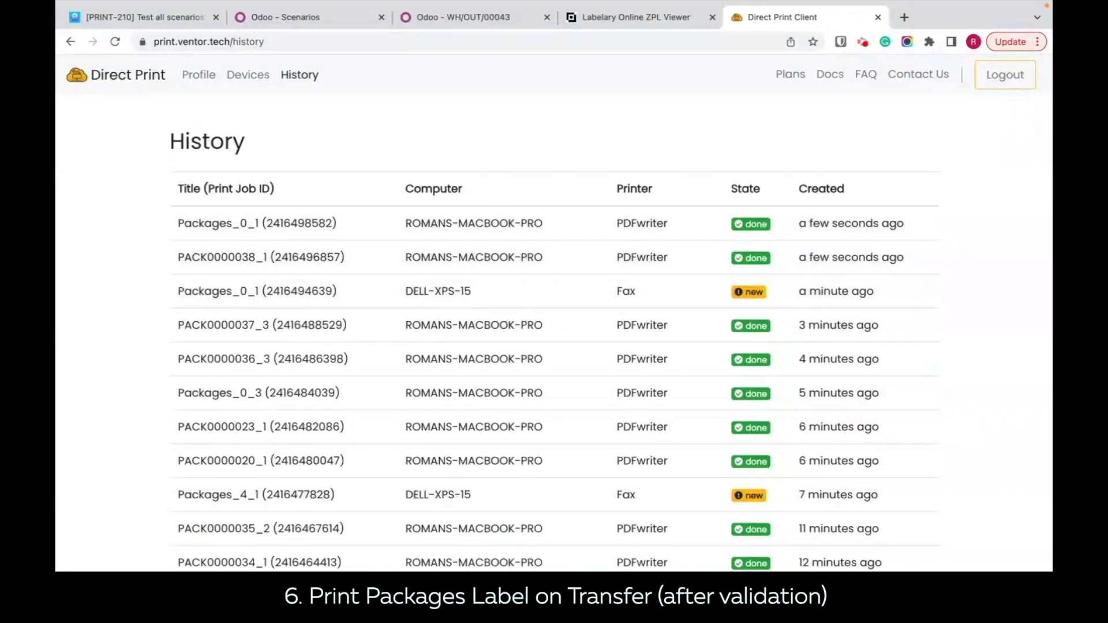
pyautogui.click(102, 571)
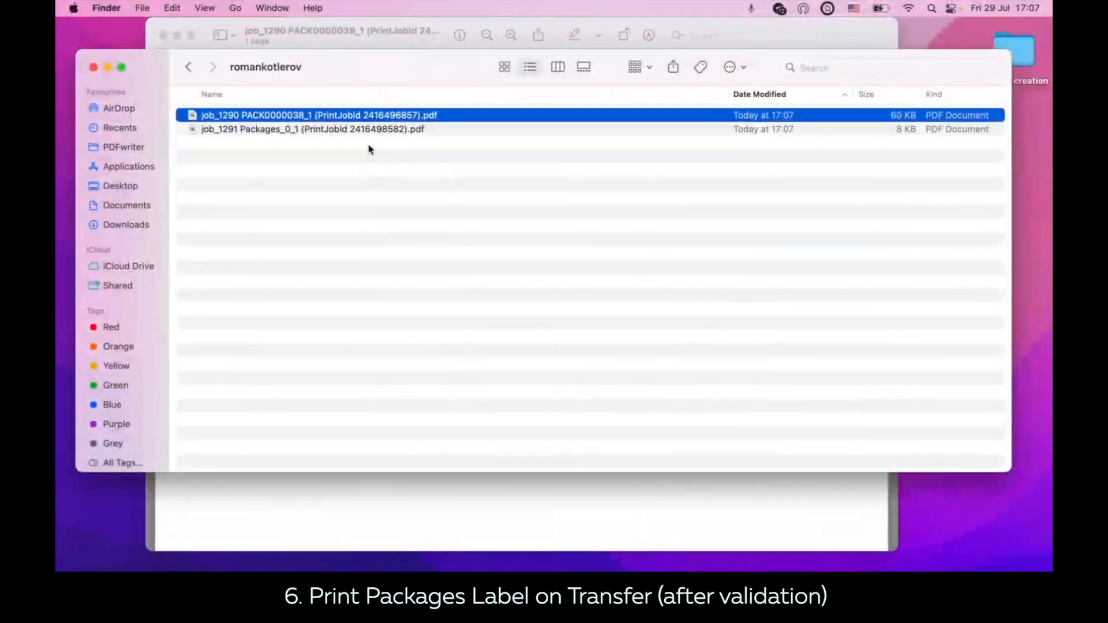
pyautogui.doubleClick(366, 130)
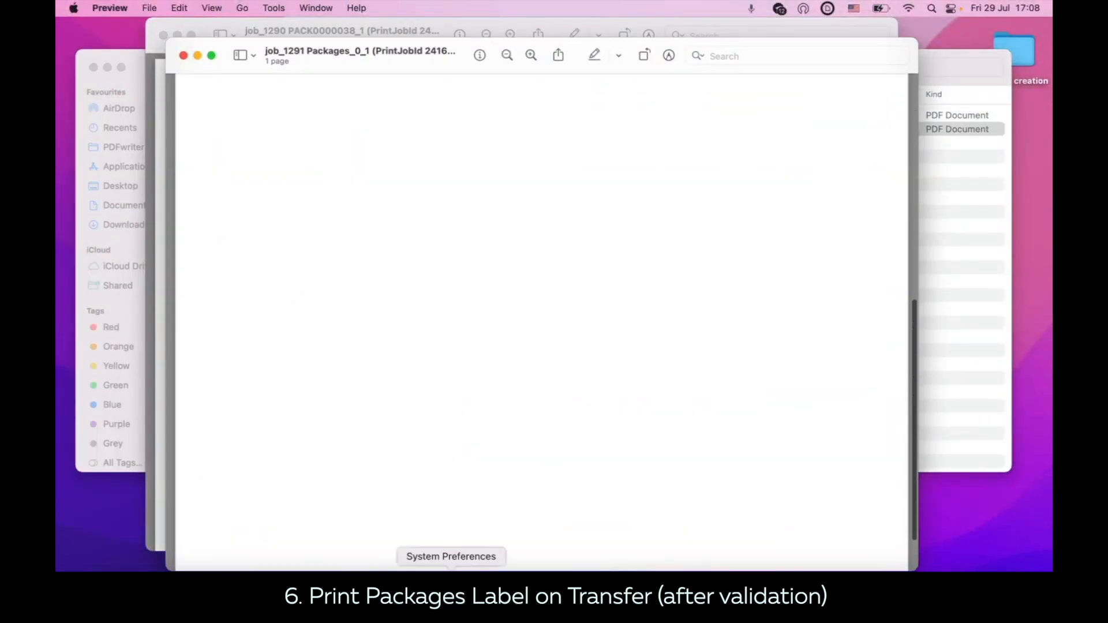
# Step: Examine the additional info and the Storage Box's detailed operations in delivery WH/OUT/00043 for an assigned destination package
pyautogui.click(381, 569)
pyautogui.click(542, 21)
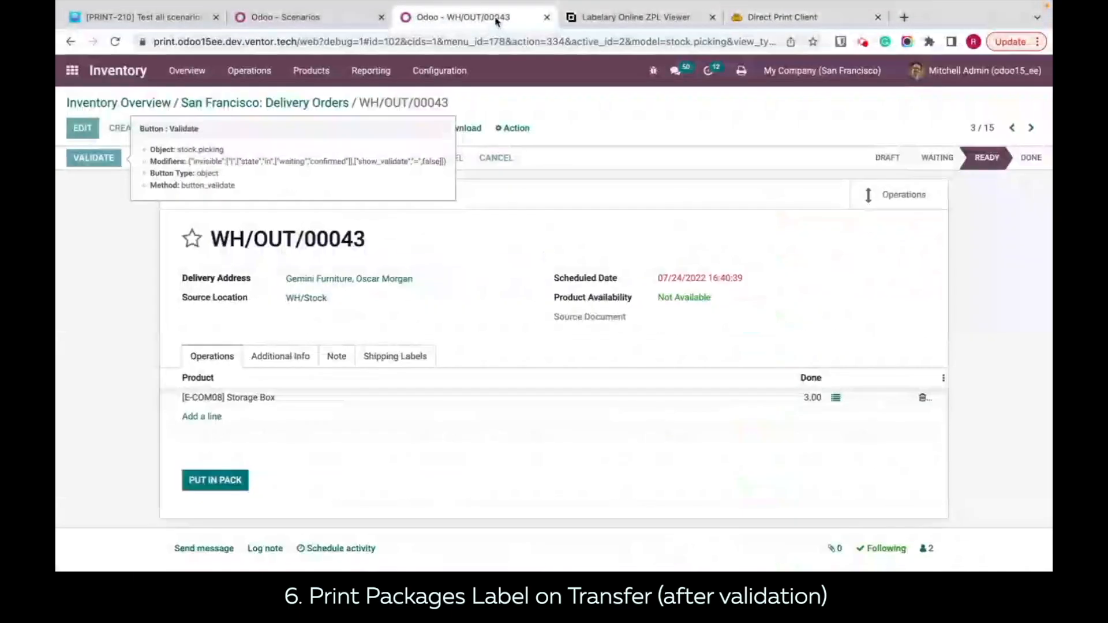
pyautogui.click(300, 358)
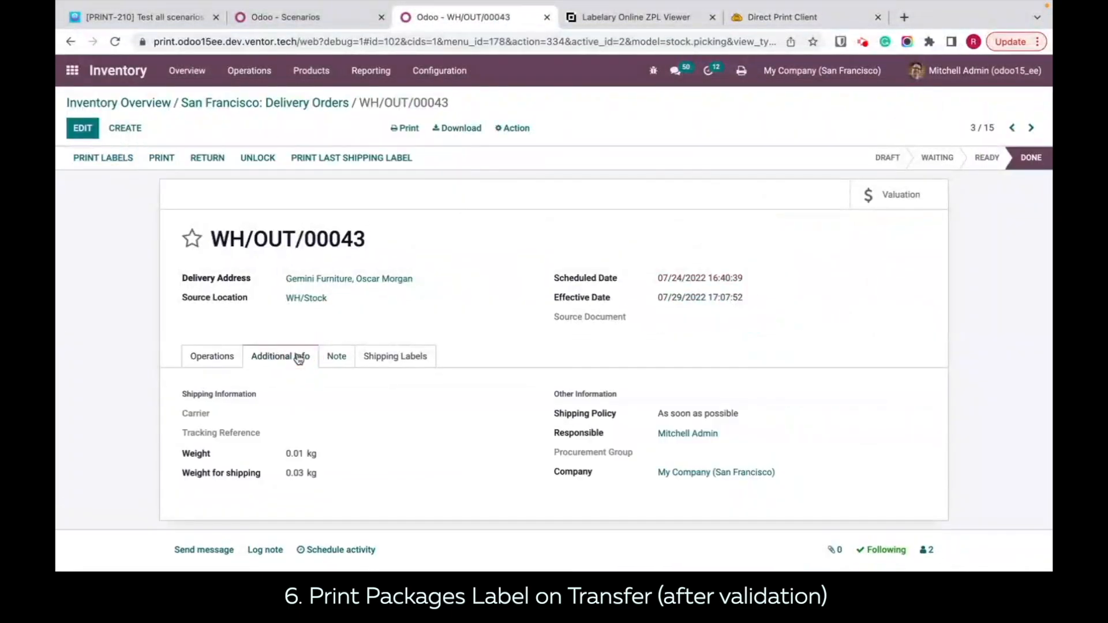
pyautogui.click(231, 369)
pyautogui.click(805, 399)
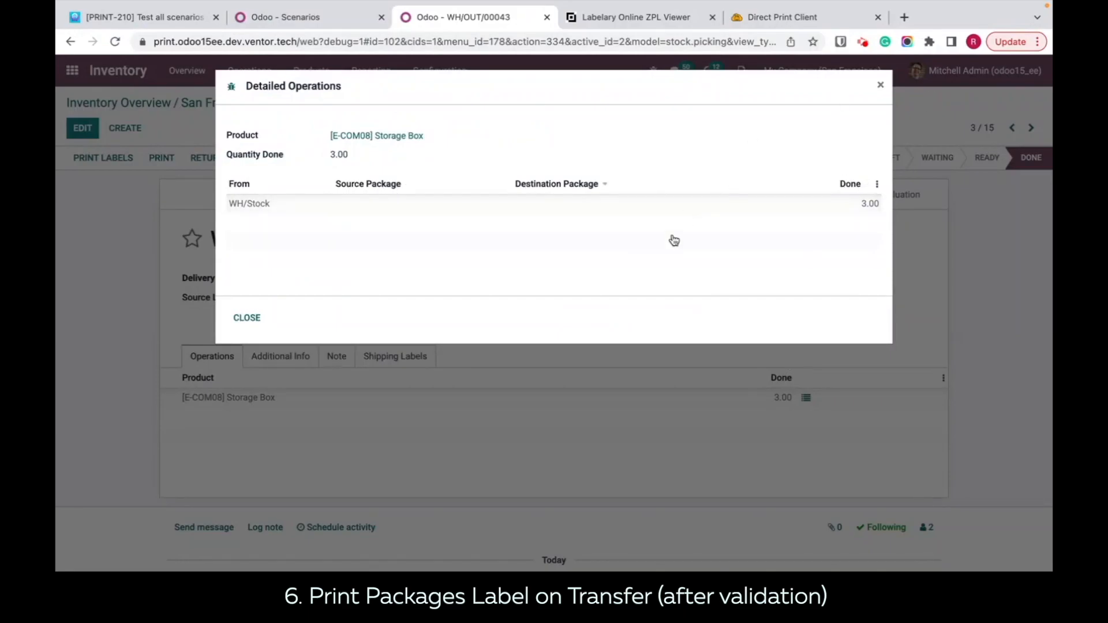
pyautogui.click(883, 86)
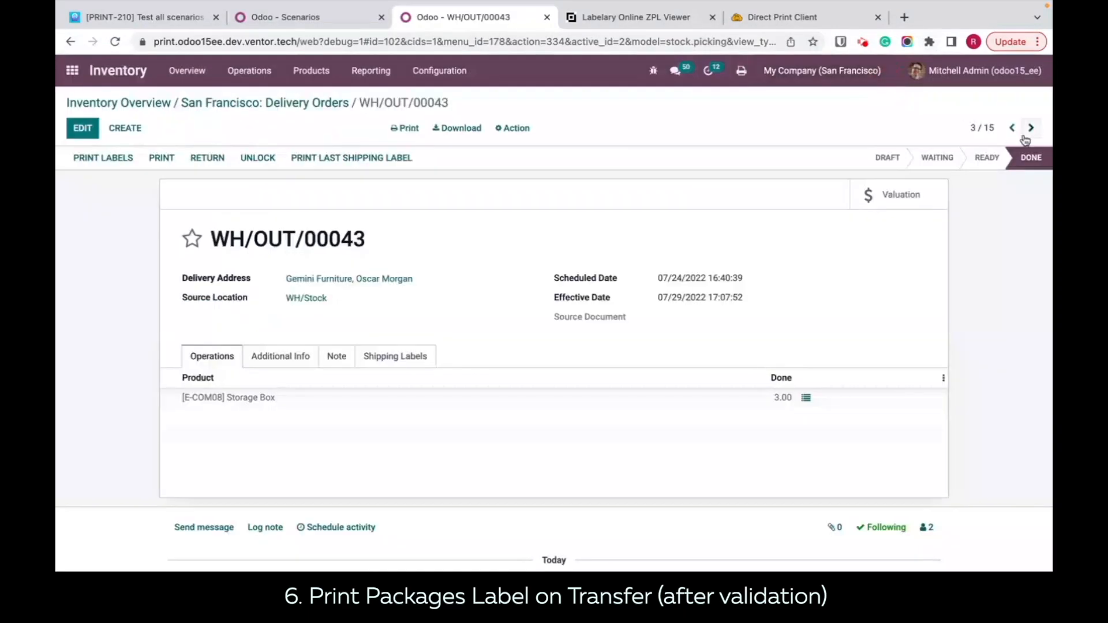
# Step: Record a done quantity of 3 for the Storage Box in the detailed operations of delivery WH/OUT/00046
pyautogui.click(1030, 130)
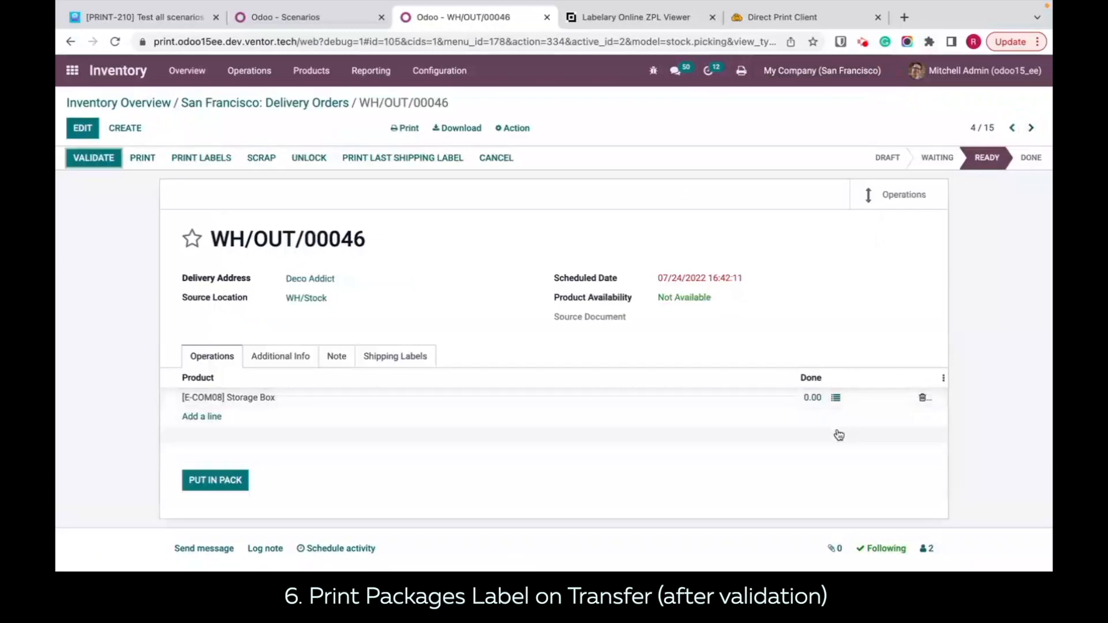
pyautogui.click(836, 398)
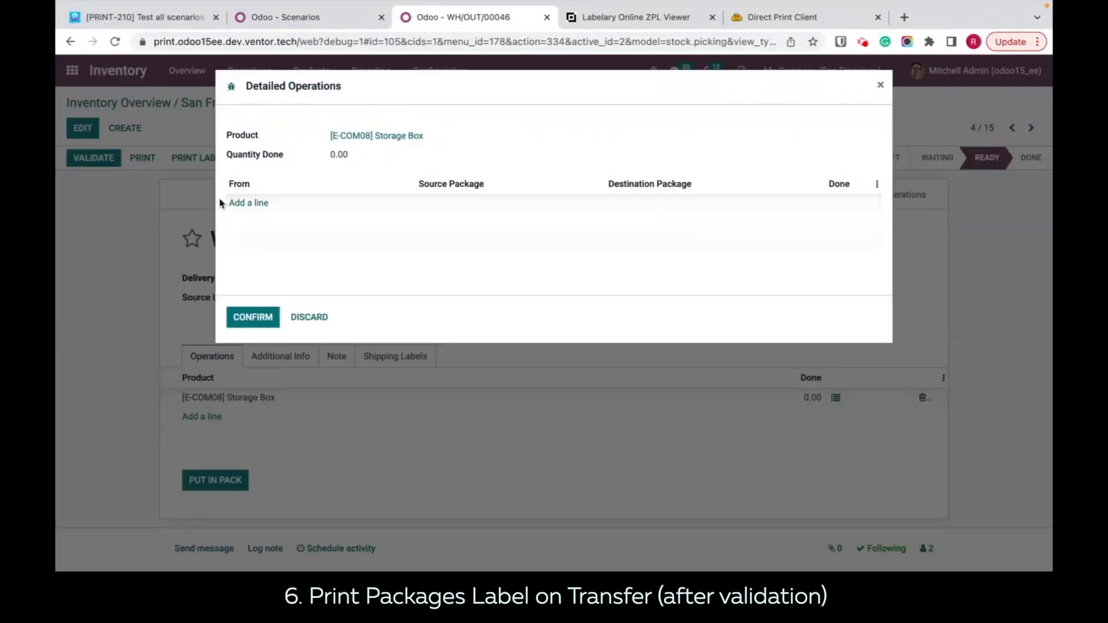
pyautogui.click(242, 202)
pyautogui.click(817, 204)
pyautogui.write('3')
pyautogui.click(252, 318)
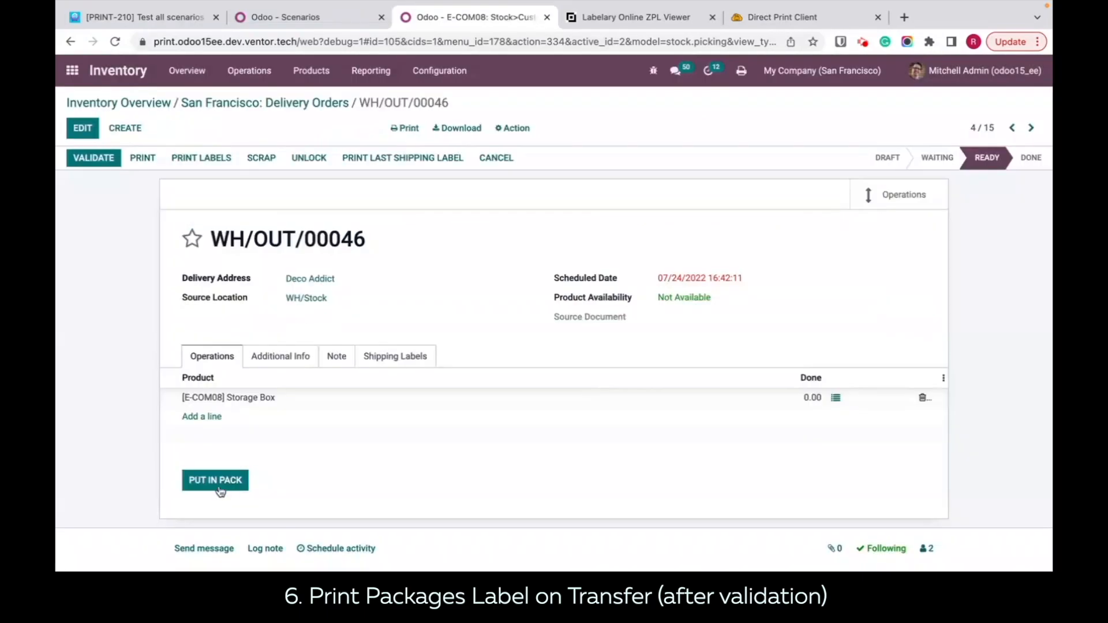
# Step: Put the Storage Box of WH/OUT/00046 in a pack, checking its destination package, and validate the delivery
pyautogui.click(218, 481)
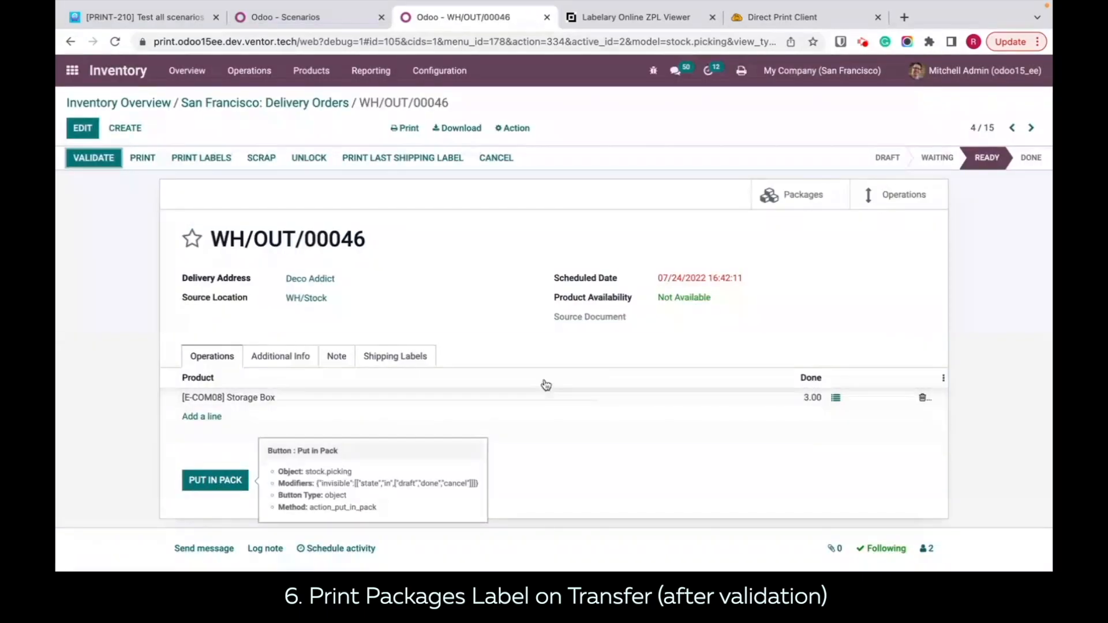
pyautogui.click(836, 398)
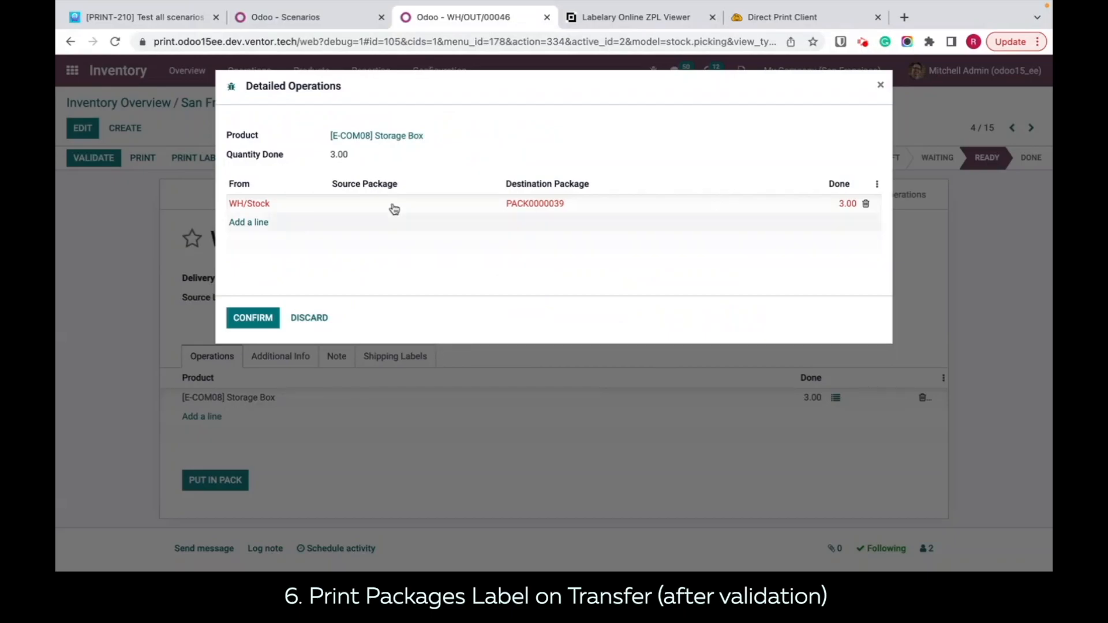
pyautogui.click(882, 85)
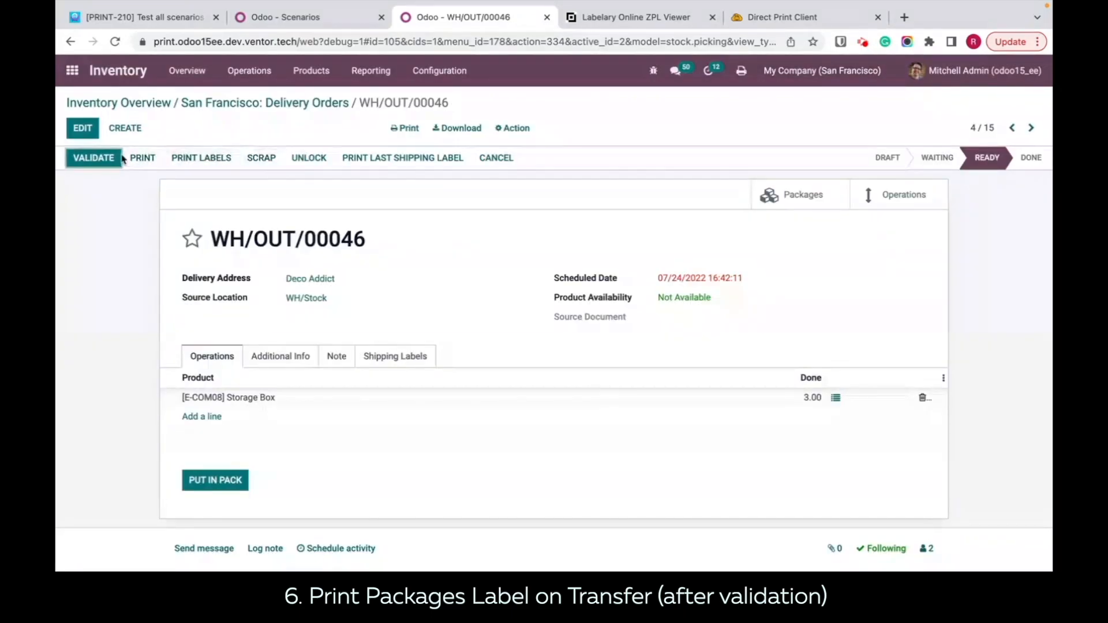
pyautogui.click(107, 160)
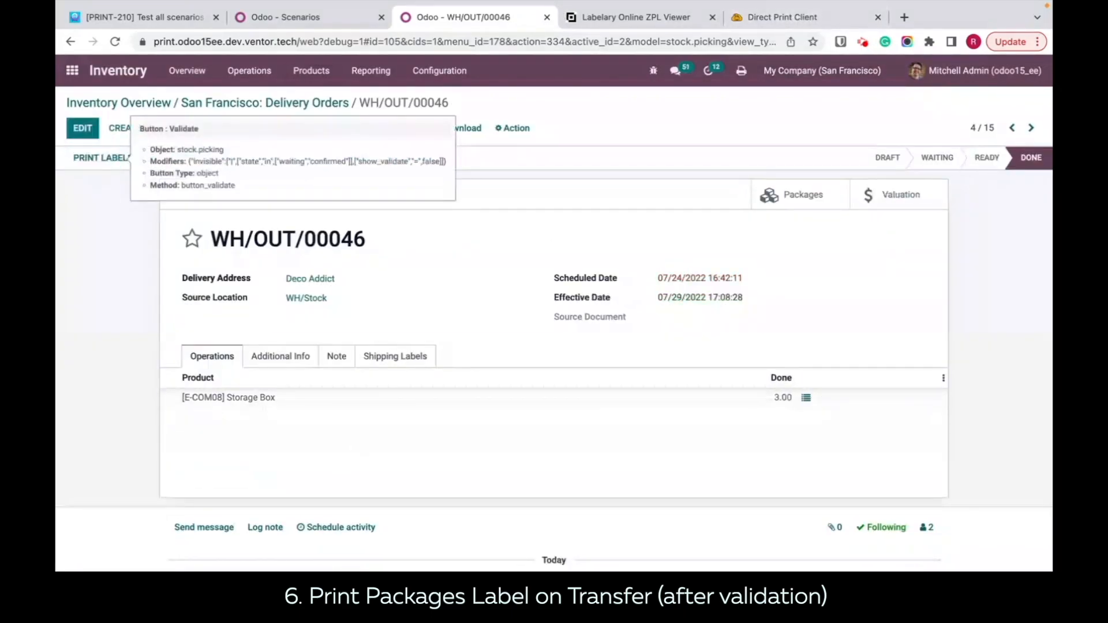
# Step: Open the printed job_1292 PACK0000039_1 PDF in Finder and copy all of its ZPL code
pyautogui.click(104, 593)
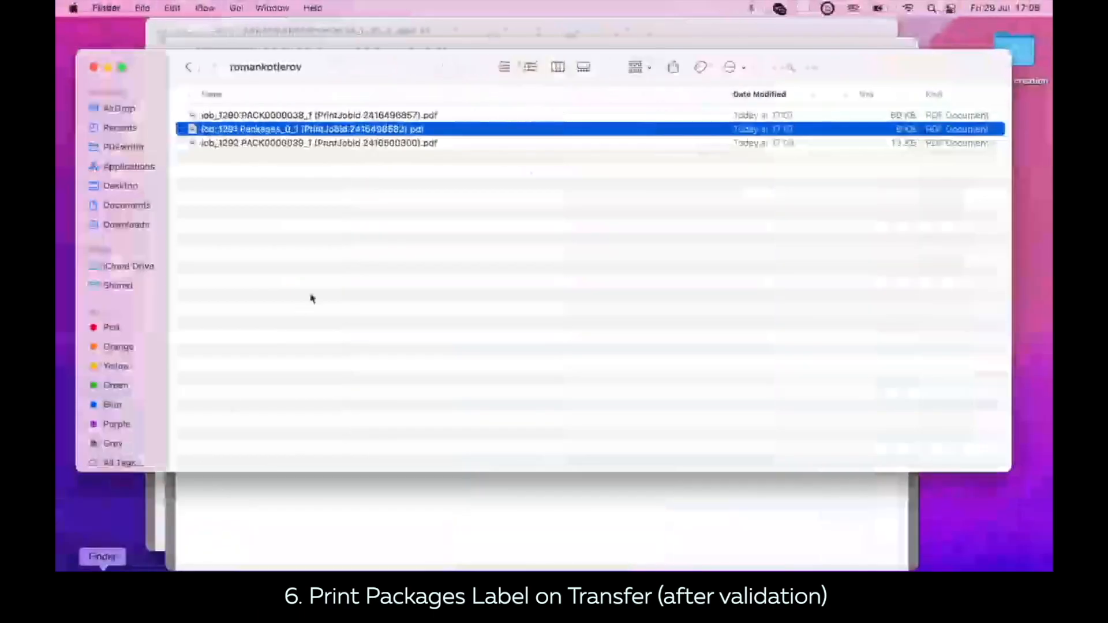
pyautogui.doubleClick(296, 143)
pyautogui.moveTo(299, 266); pyautogui.dragTo(197, 109)
pyautogui.press('super+c')
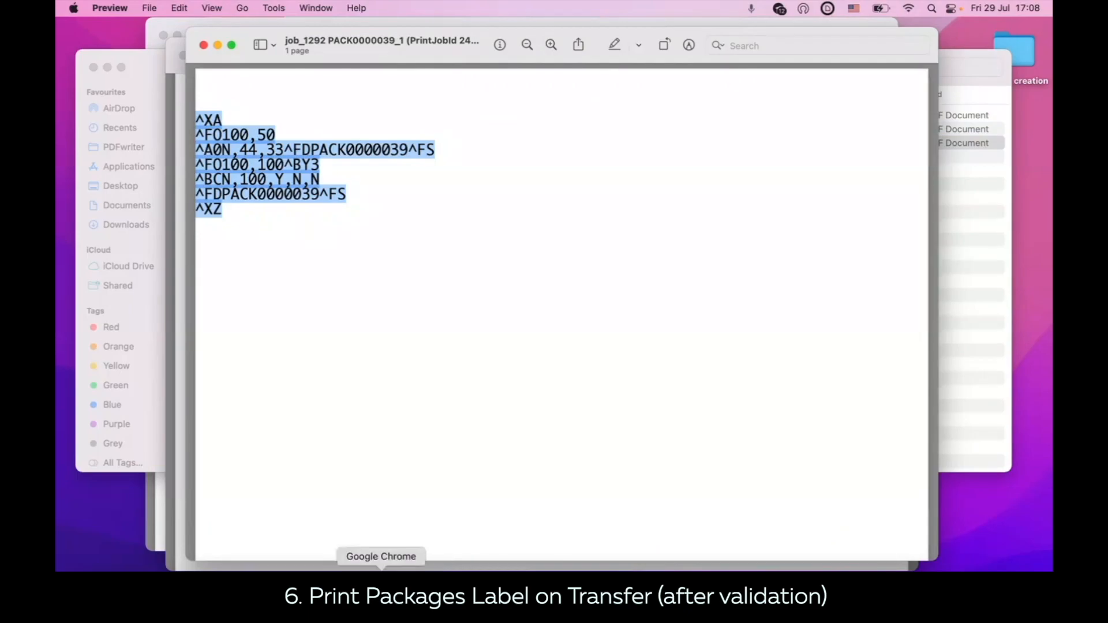
# Step: Replace the code in the Labelary Online ZPL Viewer with the copied PACK0000039 ZPL and redraw the label
pyautogui.click(382, 569)
pyautogui.click(662, 16)
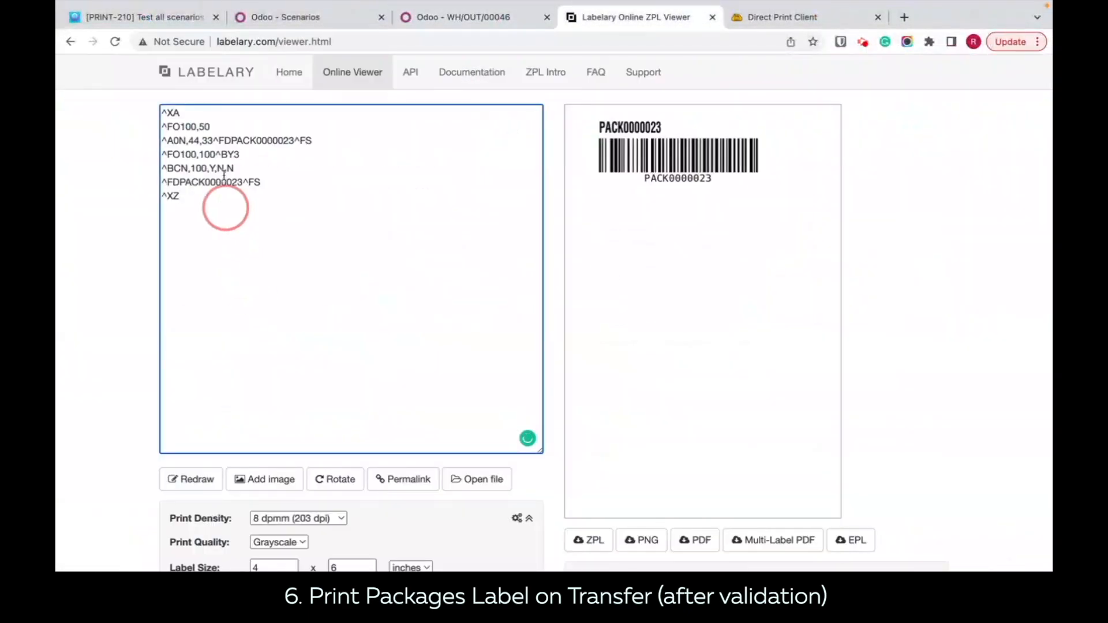
pyautogui.moveTo(224, 175); pyautogui.dragTo(155, 112)
pyautogui.press('super+v')
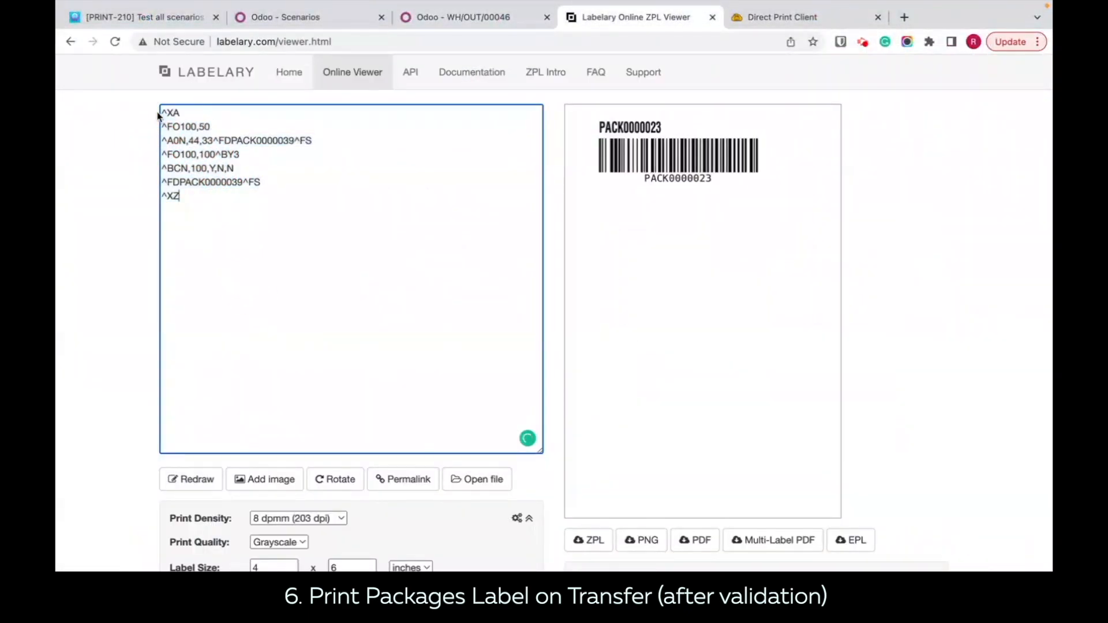
pyautogui.click(186, 479)
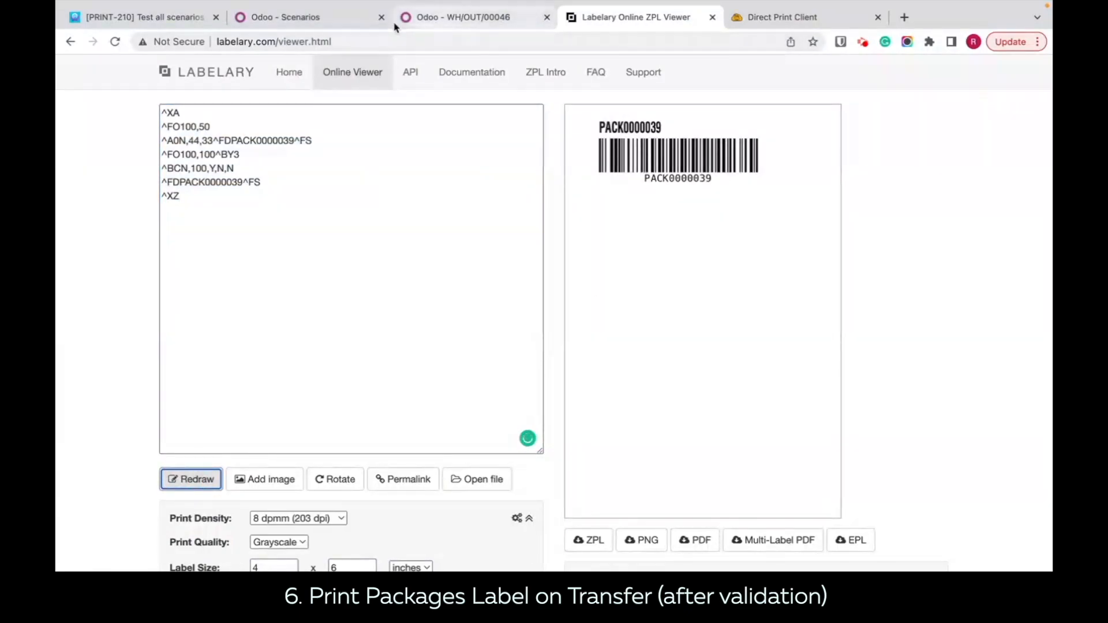
# Step: Set the Print Packages Label on Transfer scenario's report to Package Barcode with Content and its number of copies to 2
pyautogui.click(323, 17)
pyautogui.click(711, 460)
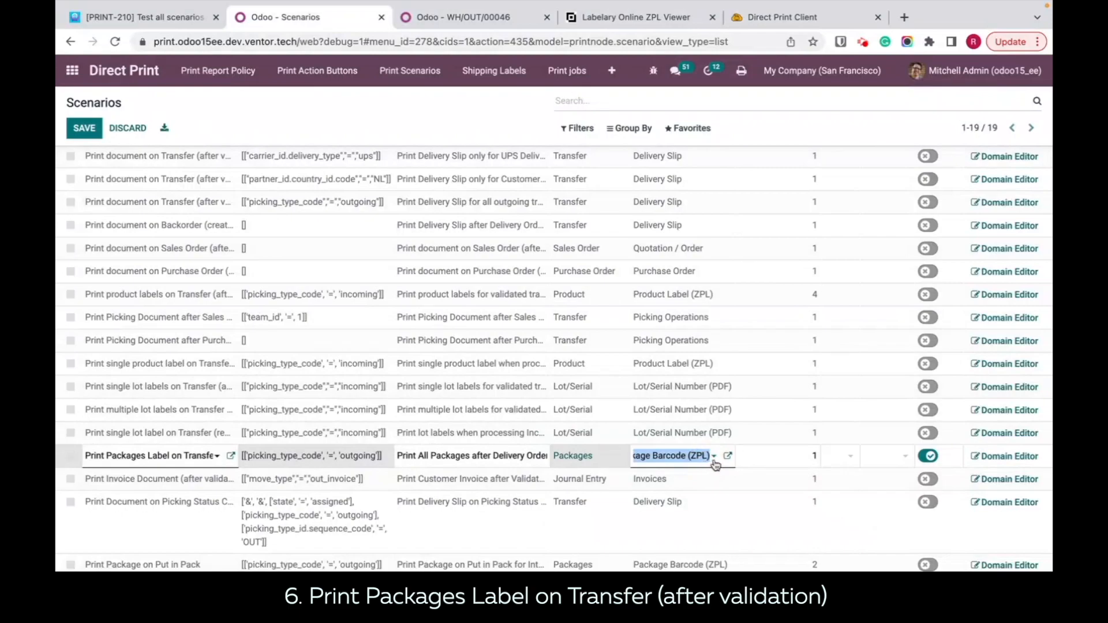
pyautogui.click(716, 460)
pyautogui.click(705, 513)
pyautogui.click(806, 460)
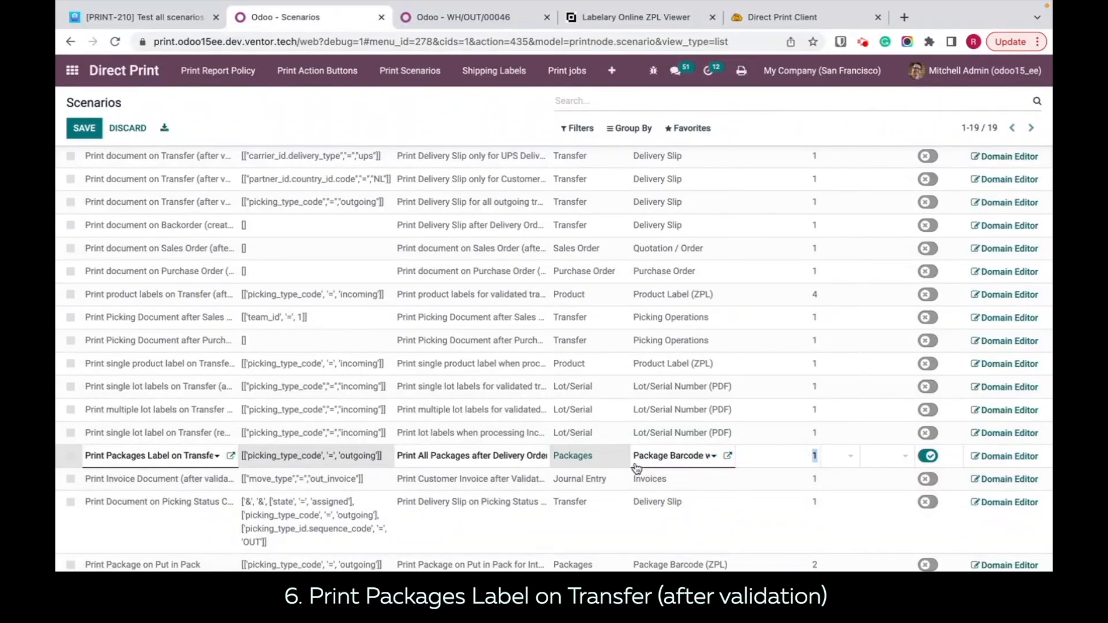
pyautogui.scroll(2, 785, 466)
pyautogui.scroll(-2, 785, 466)
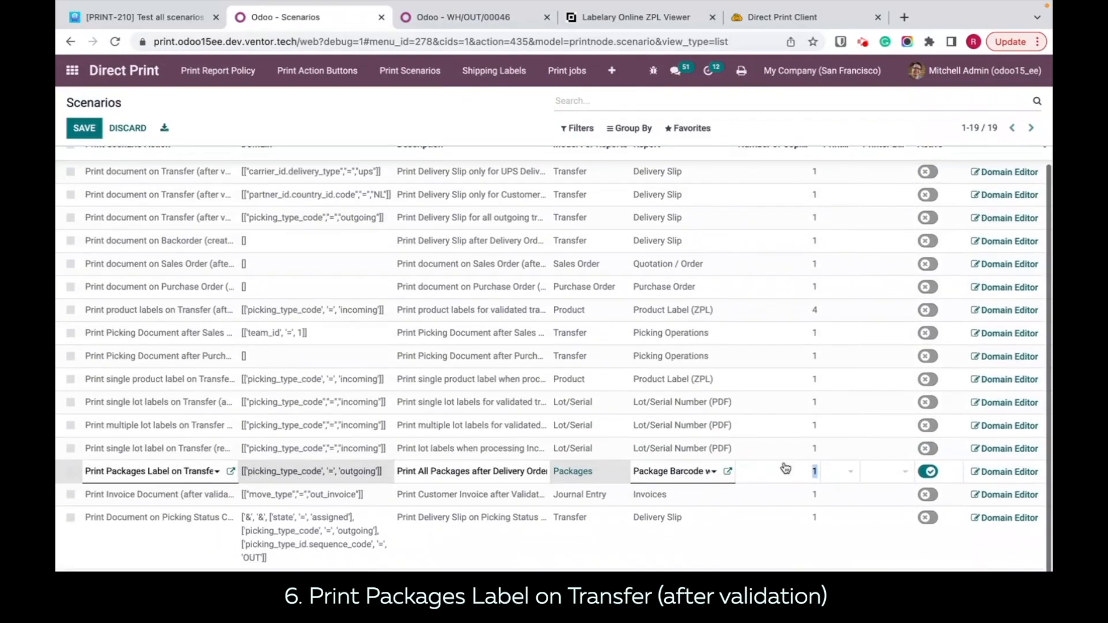
pyautogui.write('2')
pyautogui.click(344, 114)
# Step: Put the Large Cabinet of delivery WH/OUT/00047 in a pack and validate the delivery
pyautogui.click(434, 22)
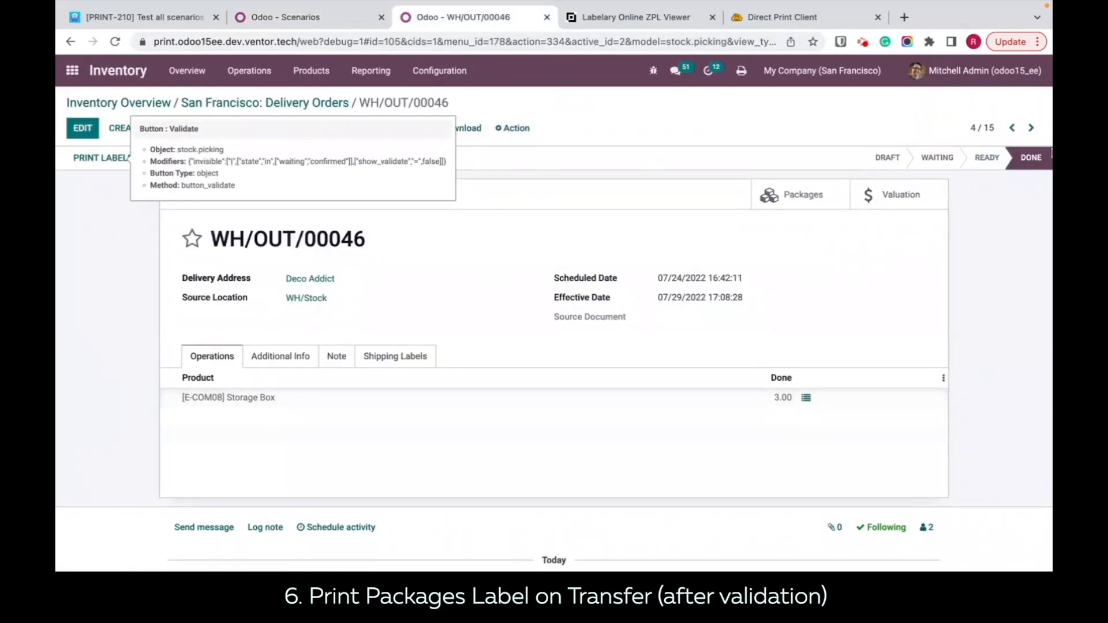
pyautogui.click(1031, 127)
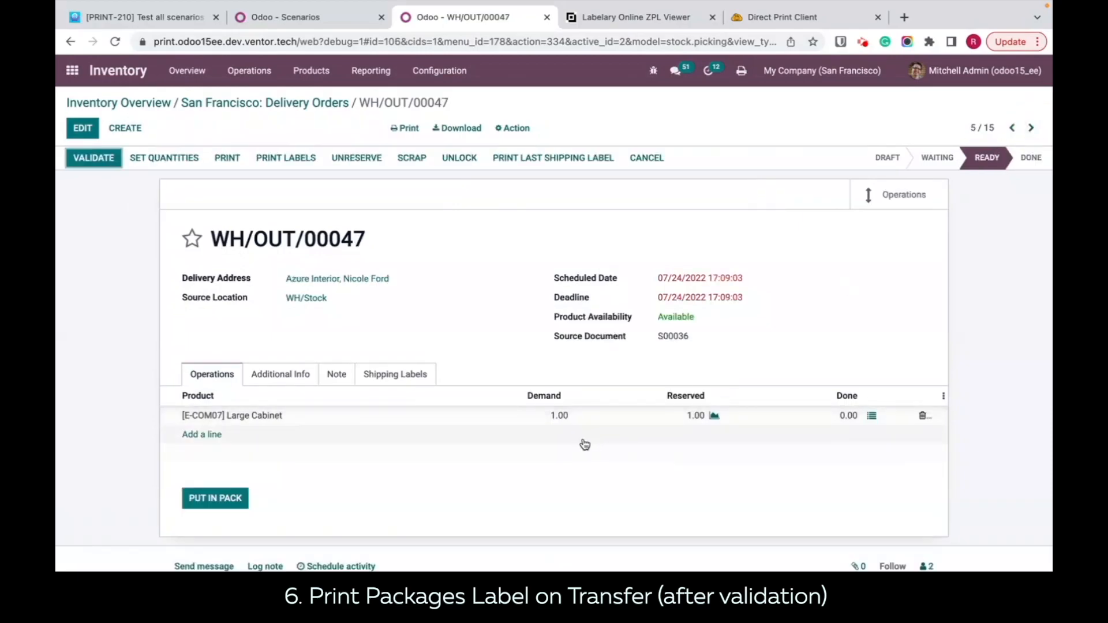
pyautogui.click(203, 499)
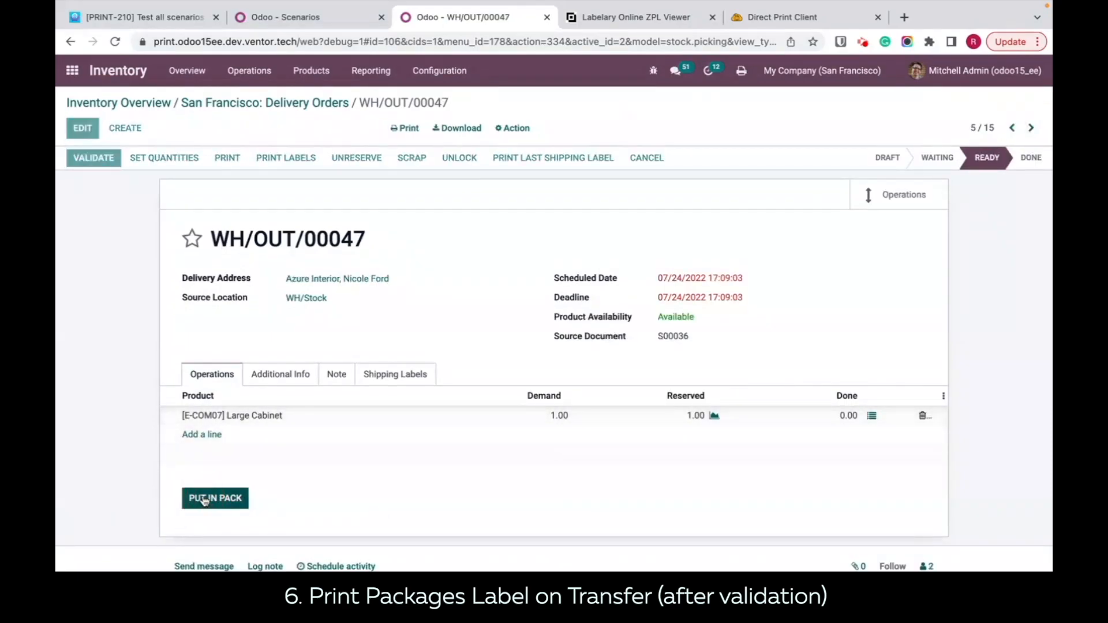
pyautogui.click(91, 165)
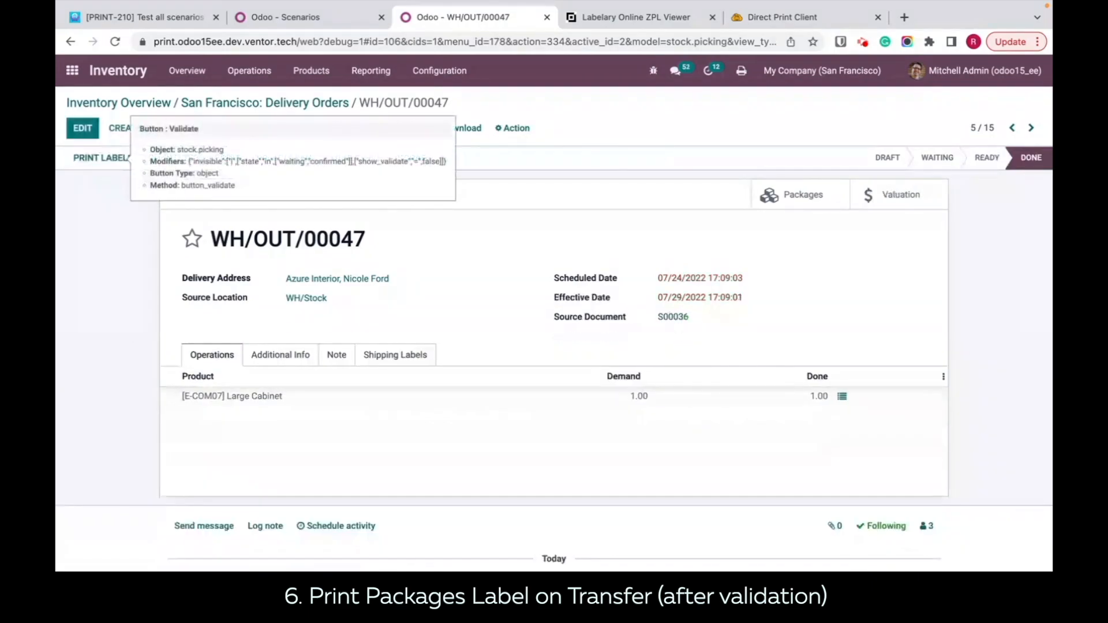
# Step: View the printed job_1293 PACK0000040_2 PDF from Finder and return to Google Chrome
pyautogui.click(102, 592)
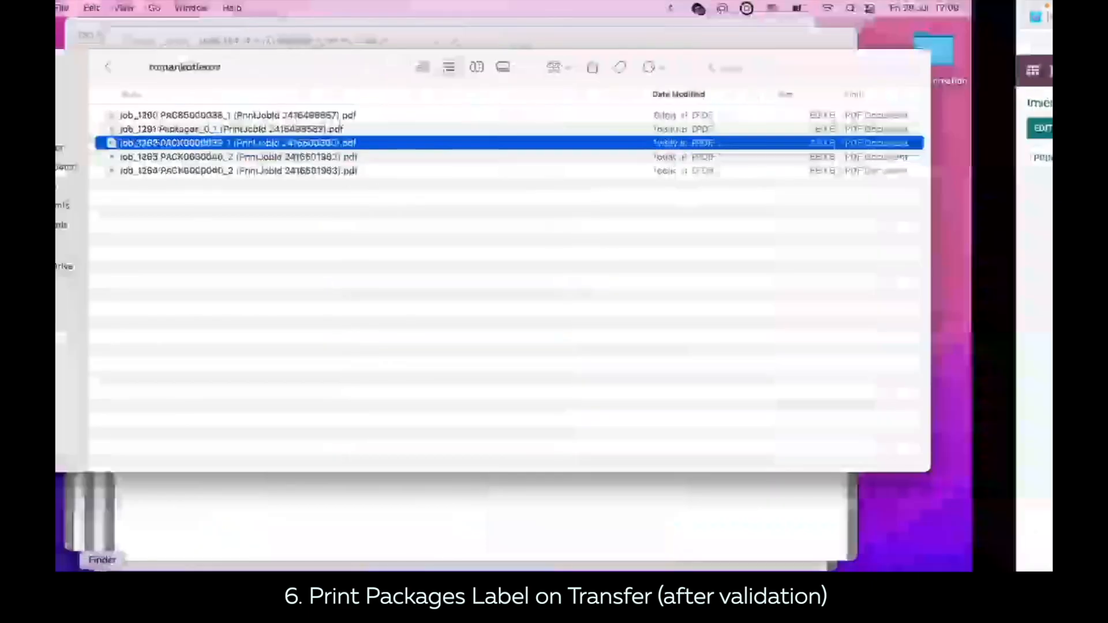
pyautogui.doubleClick(284, 158)
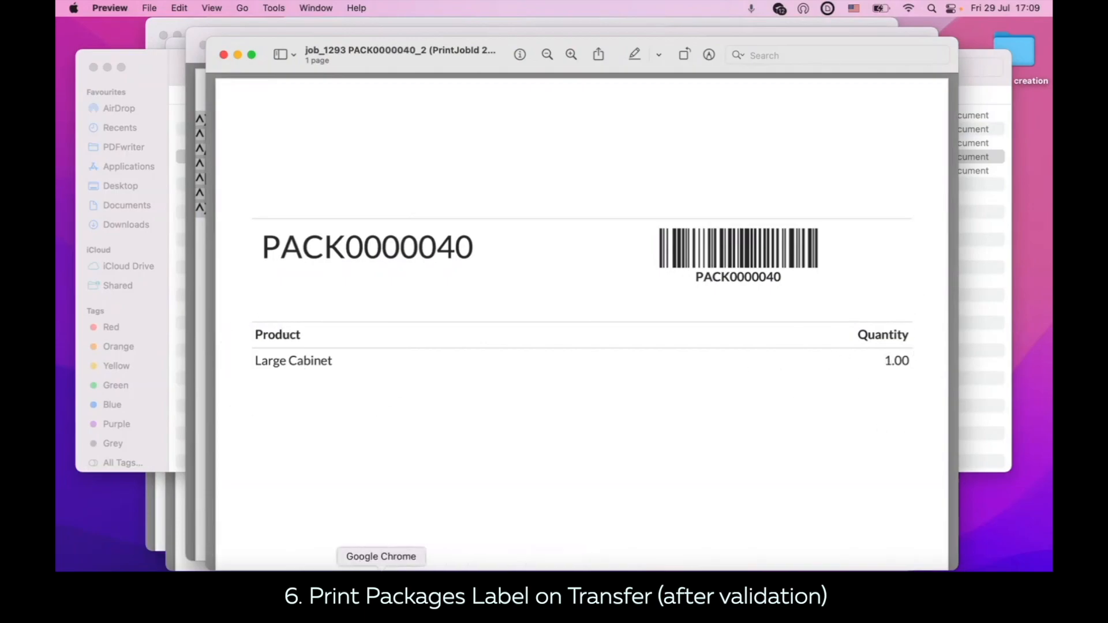
pyautogui.click(382, 564)
# Step: Set the Print Packages Label on Transfer scenario's report to Package Content (ZPL)
pyautogui.click(304, 20)
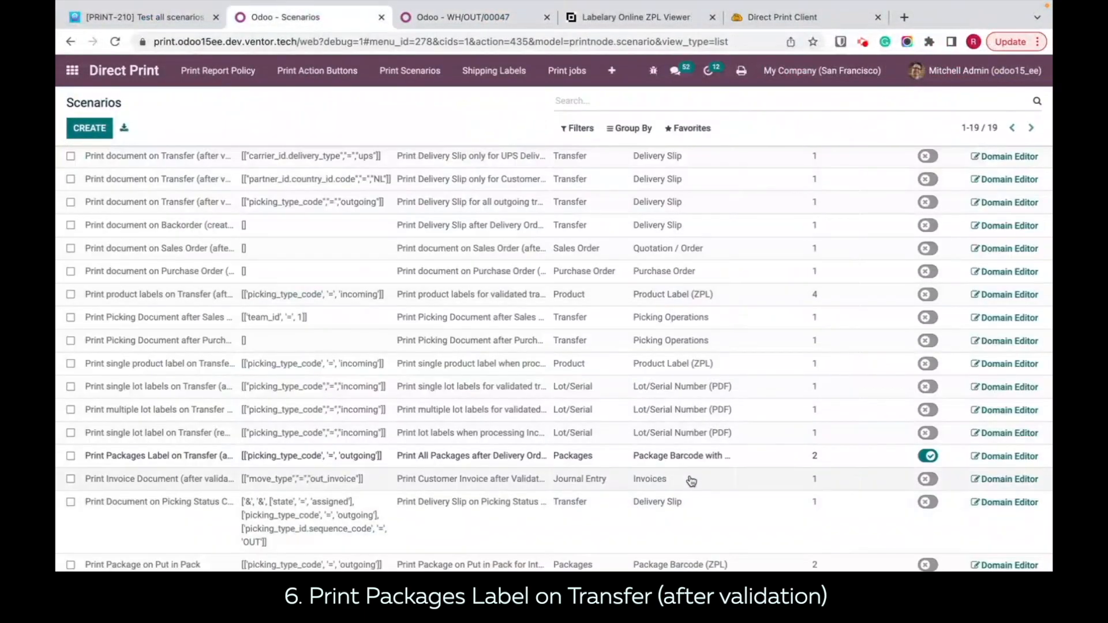
pyautogui.click(693, 456)
pyautogui.click(711, 457)
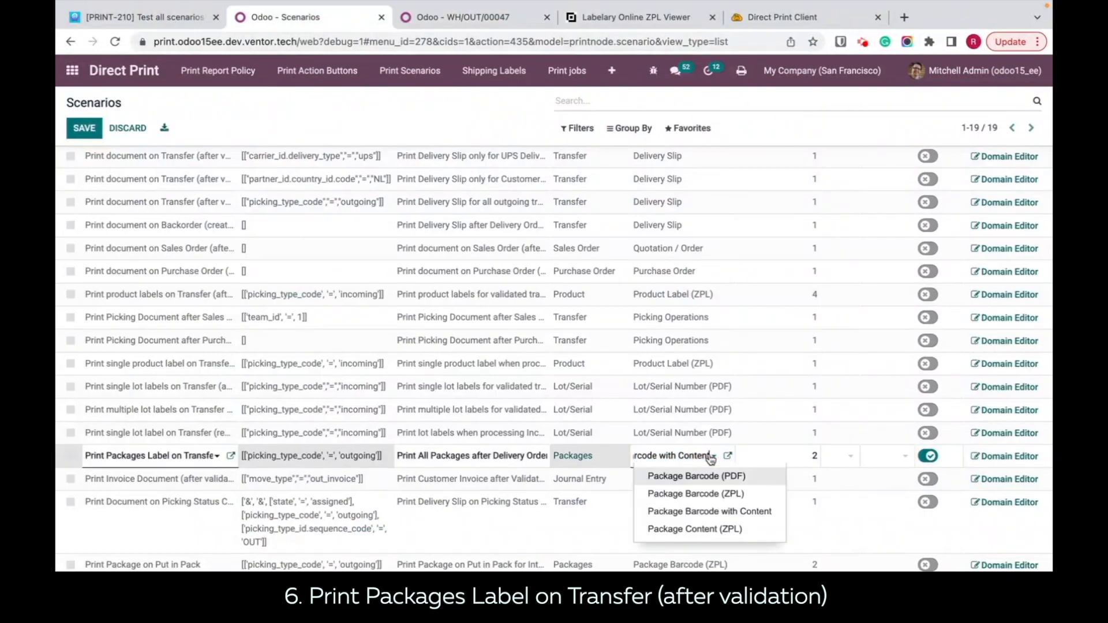
pyautogui.click(702, 529)
pyautogui.click(402, 121)
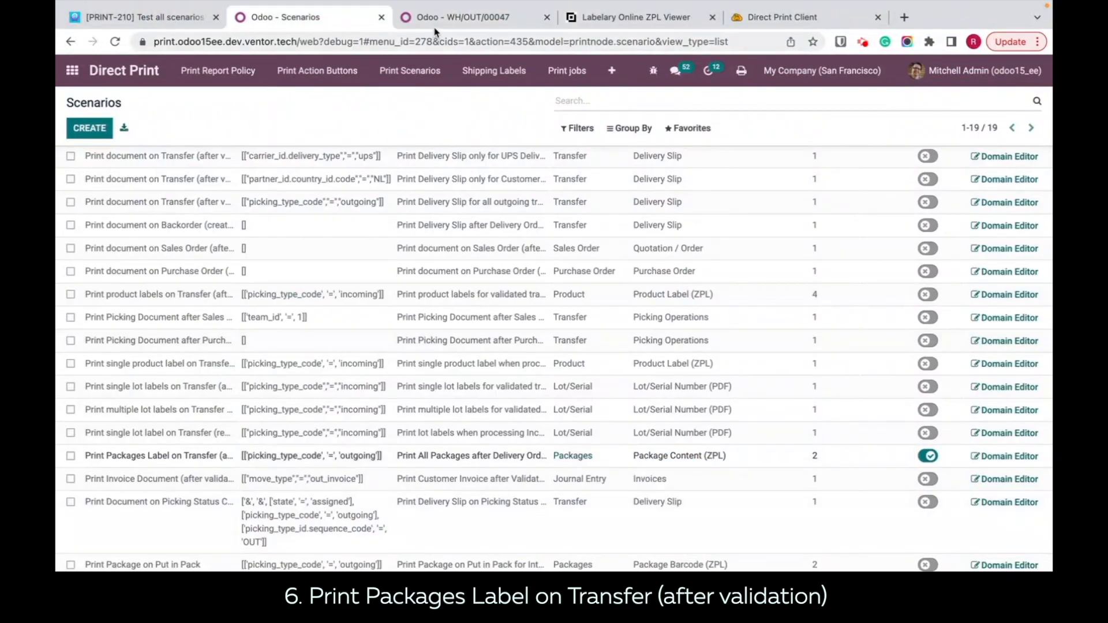
# Step: Pack a done quantity of 3 of the Large Cabinet in delivery WH/OUT/00048 and validate the delivery
pyautogui.click(440, 20)
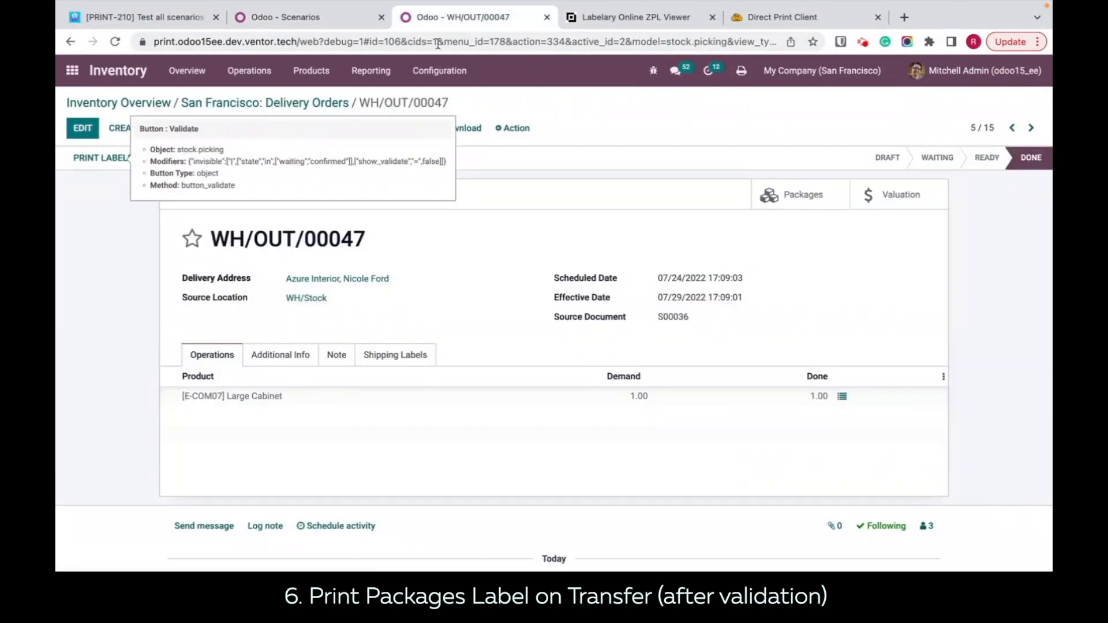
pyautogui.click(1031, 128)
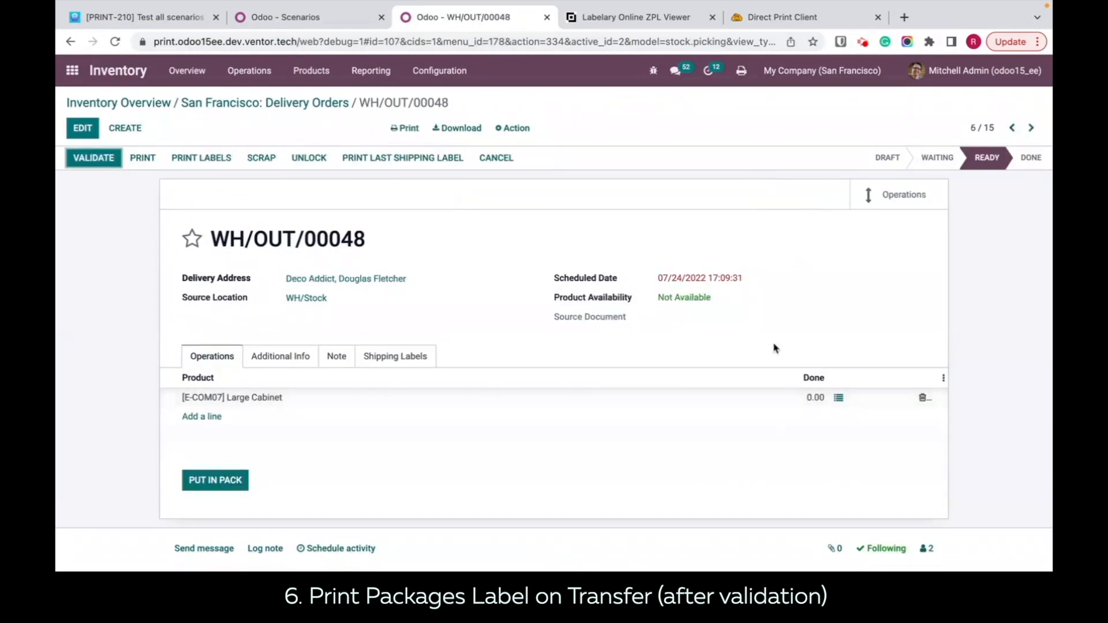
pyautogui.click(839, 395)
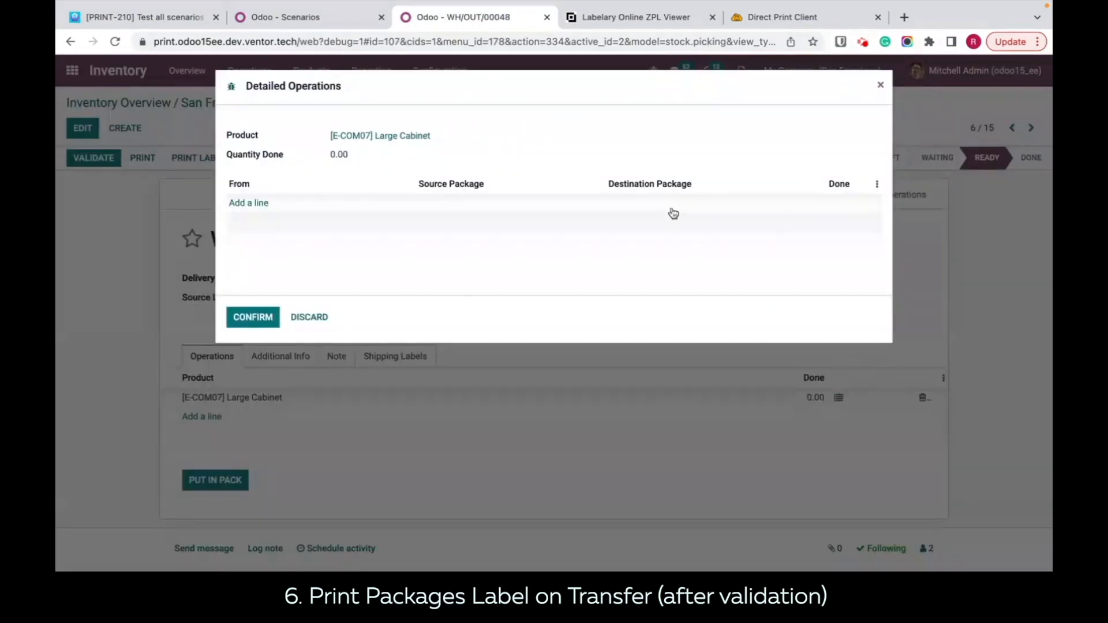
pyautogui.click(248, 203)
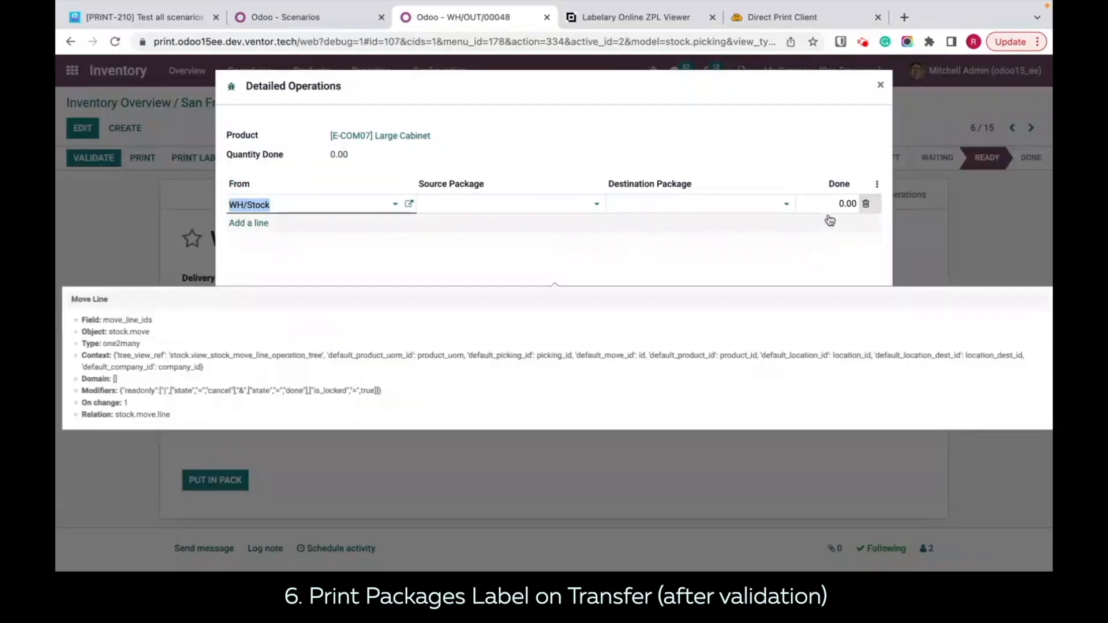
pyautogui.click(846, 204)
pyautogui.write('3')
pyautogui.click(240, 318)
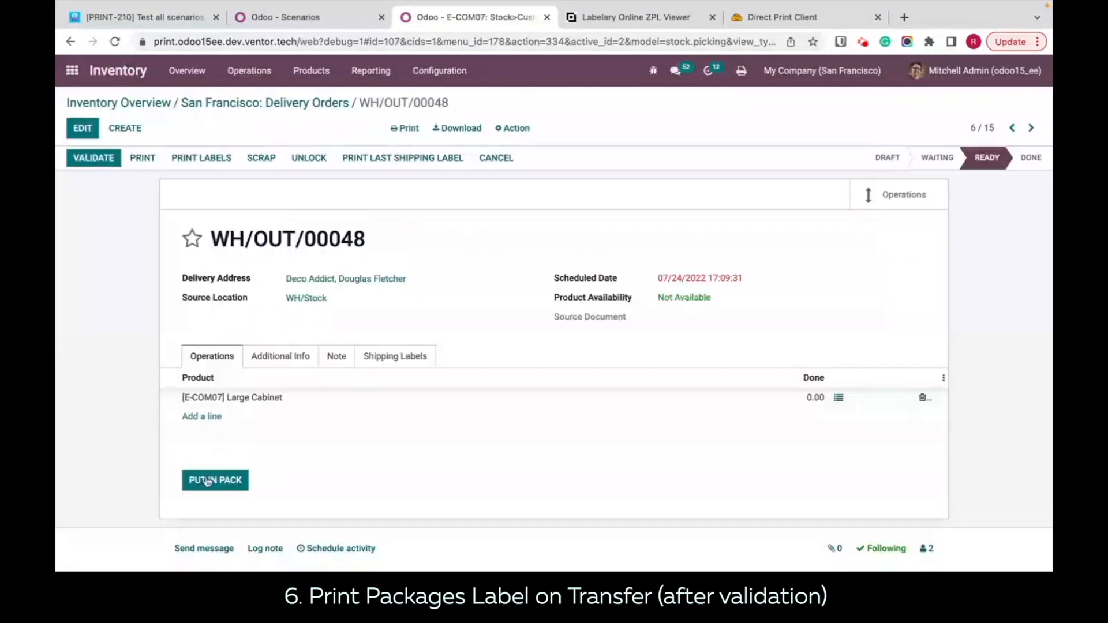
pyautogui.click(209, 482)
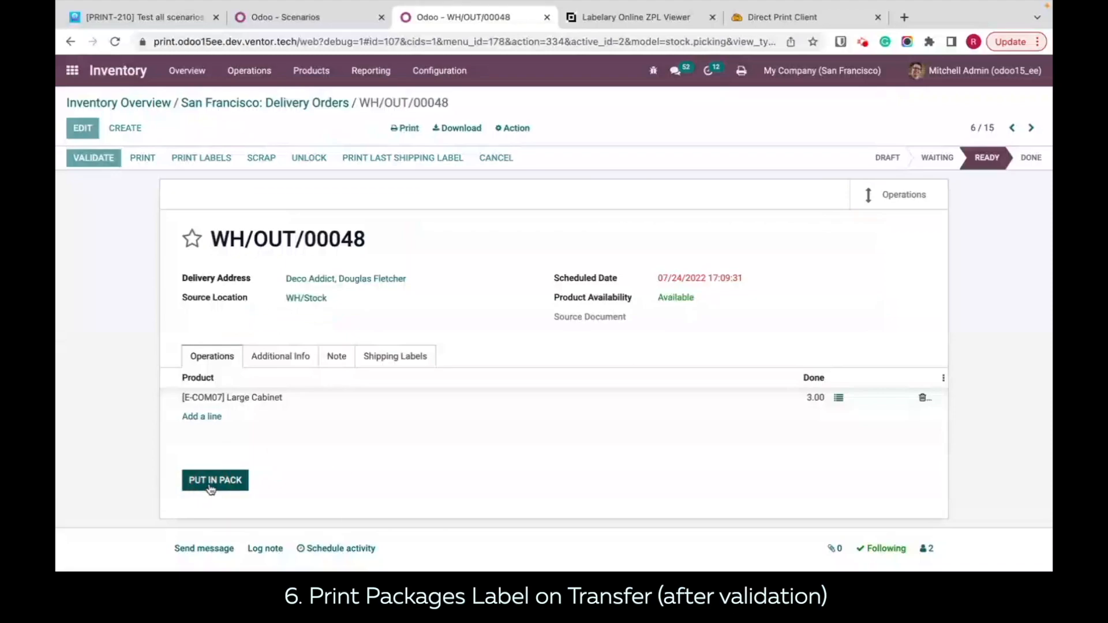
pyautogui.click(93, 162)
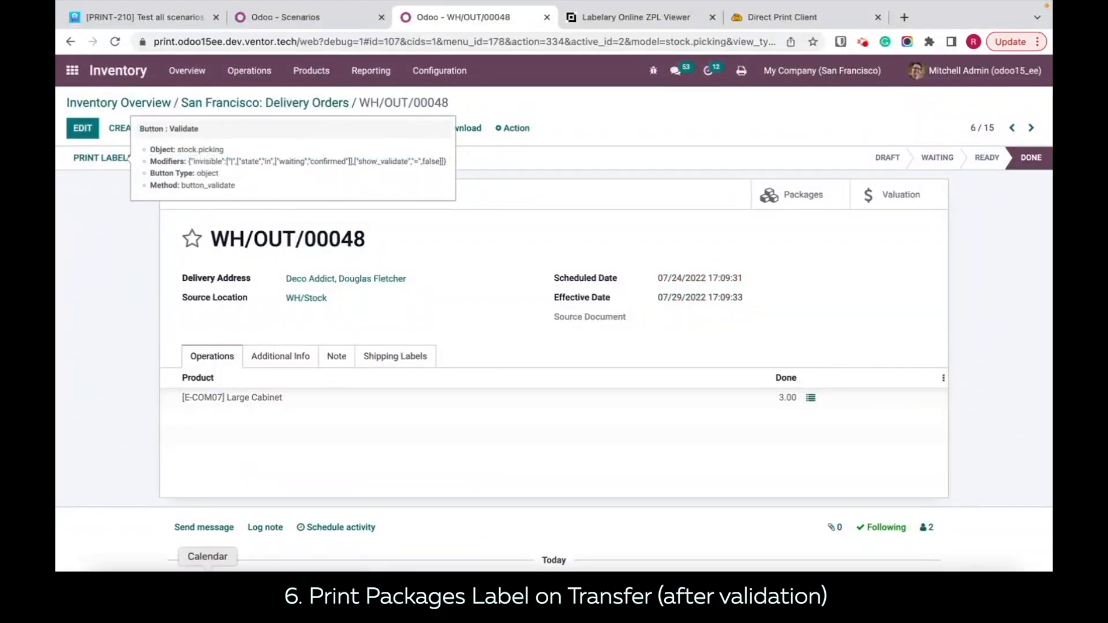
# Step: Open the printed job_1295 PACK0000041_2 PDF in Finder and copy all of its ZPL code
pyautogui.click(106, 590)
pyautogui.doubleClick(308, 185)
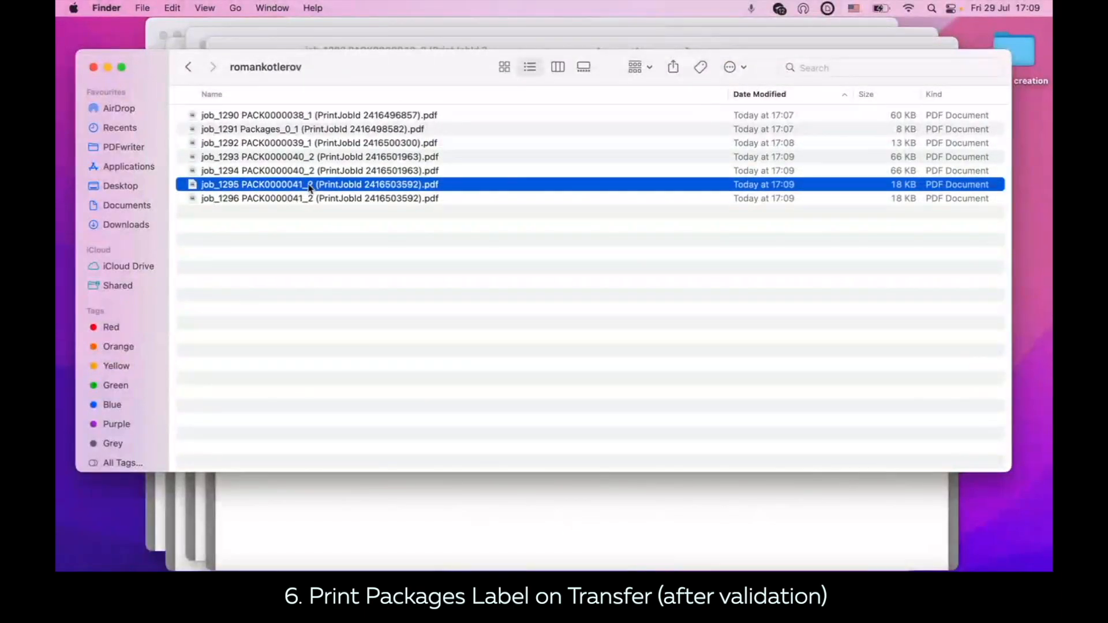
pyautogui.scroll(-5, 478, 423)
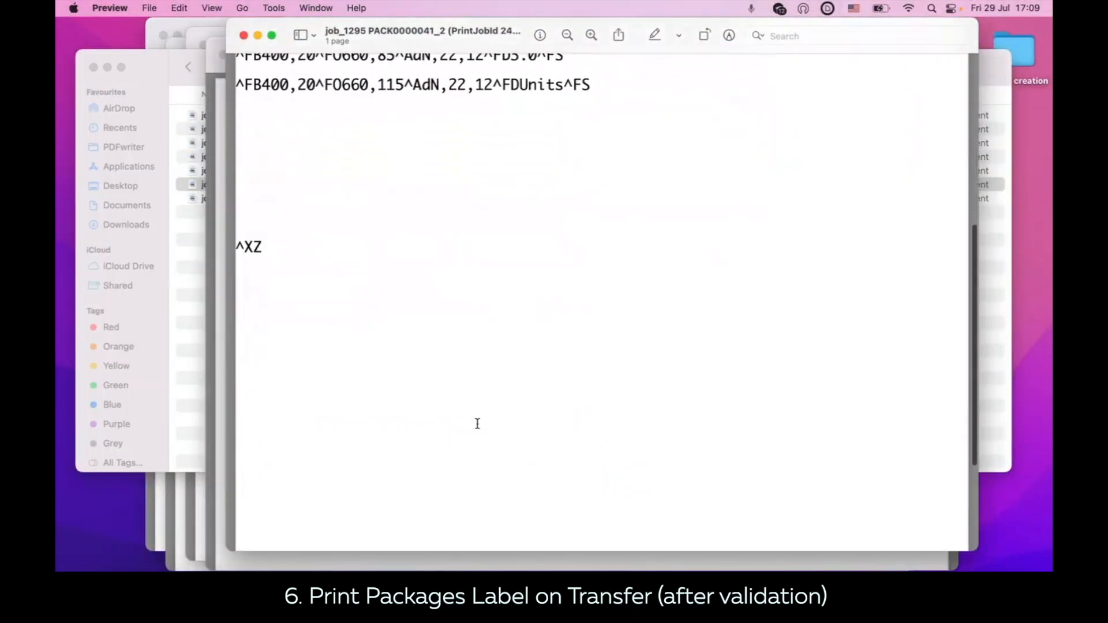
pyautogui.moveTo(272, 354); pyautogui.dragTo(242, 8)
pyautogui.hotkey('ctrl', 'c')
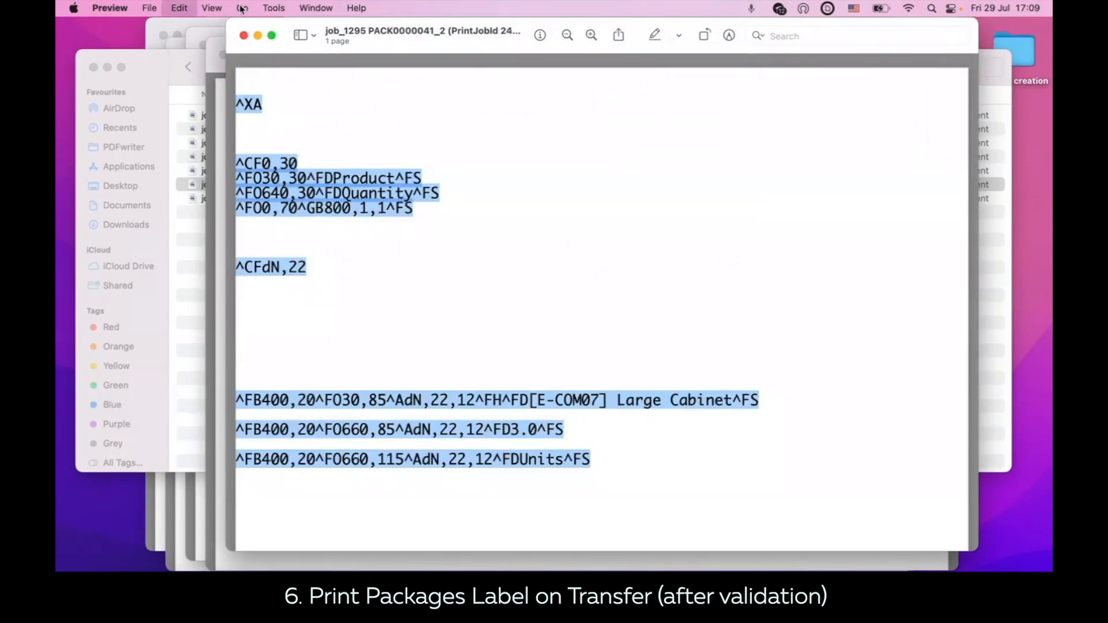
# Step: Replace the ZPL code in the Labelary viewer with the copied package content code and redraw the label preview
pyautogui.click(396, 562)
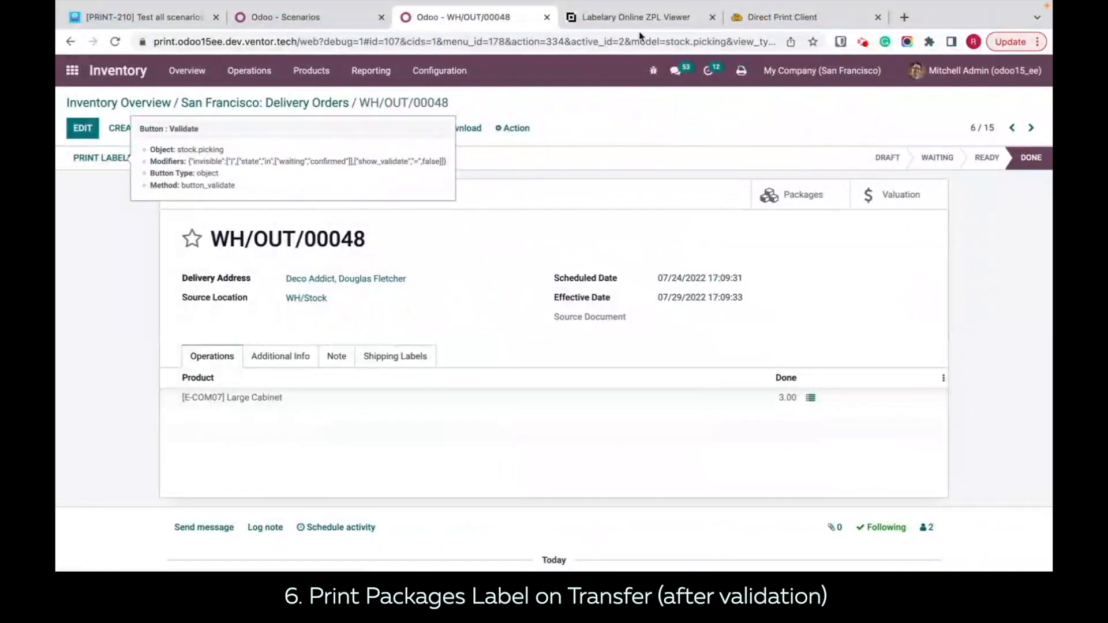
pyautogui.click(635, 17)
pyautogui.moveTo(310, 294); pyautogui.dragTo(168, 112)
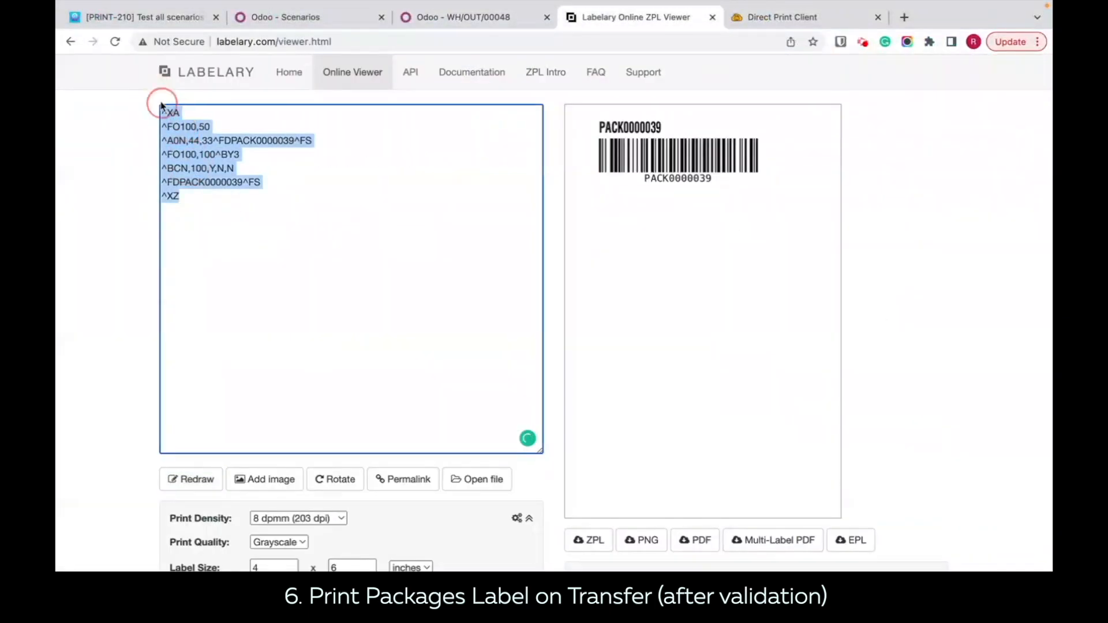
pyautogui.hotkey('ctrl', 'v')
pyautogui.click(192, 479)
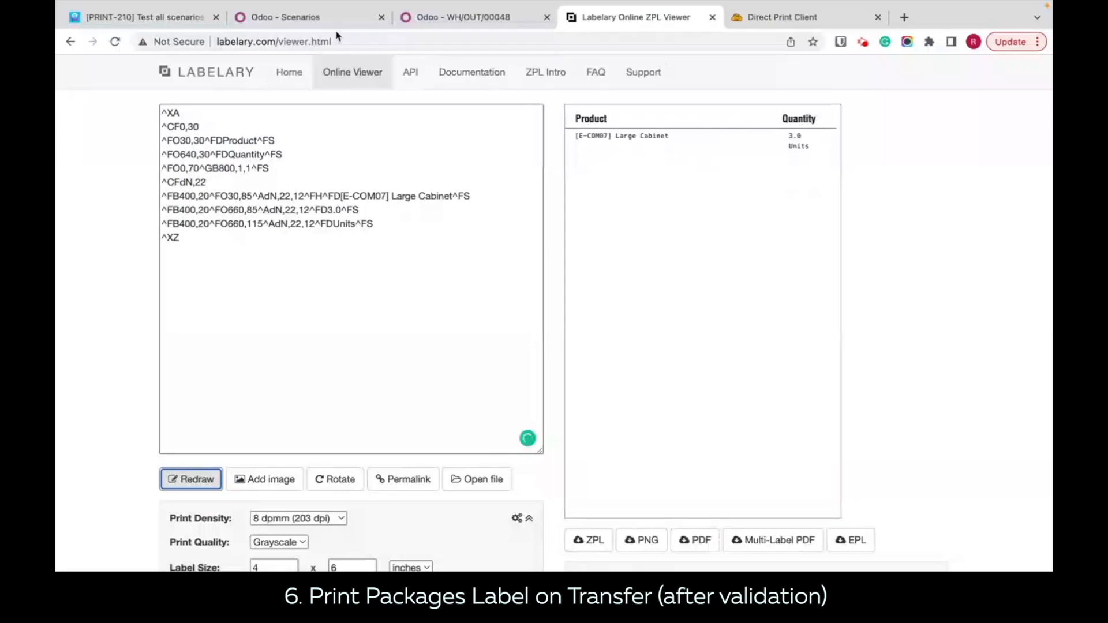
pyautogui.click(466, 18)
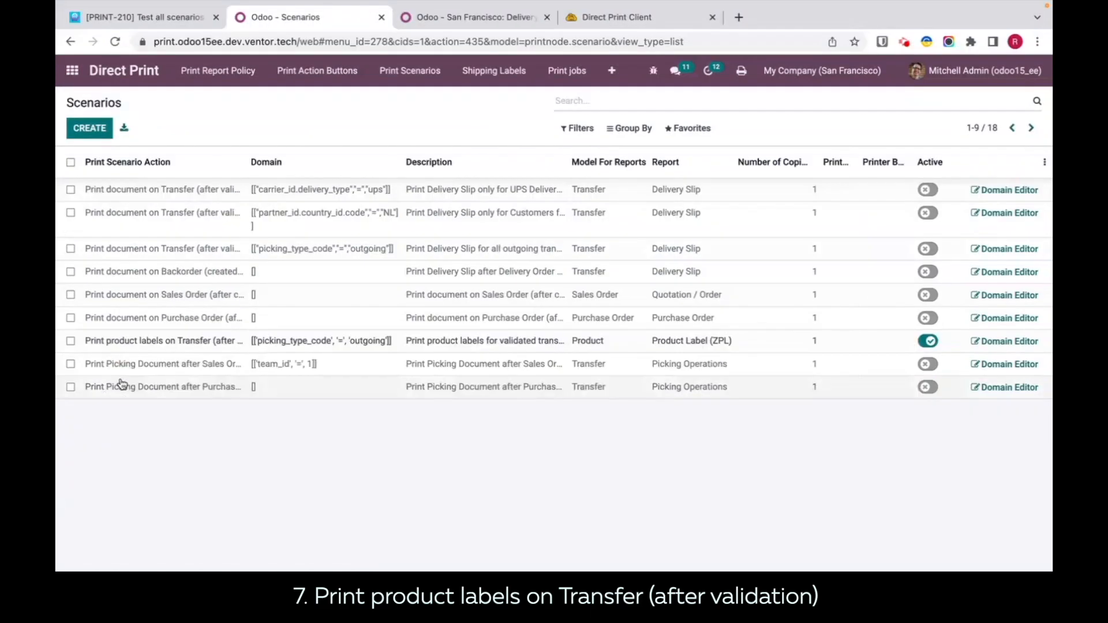
# Step: Browse the full list of print scenario actions available for a new scenario line, and discard the line
pyautogui.click(121, 385)
pyautogui.click(170, 342)
pyautogui.click(292, 436)
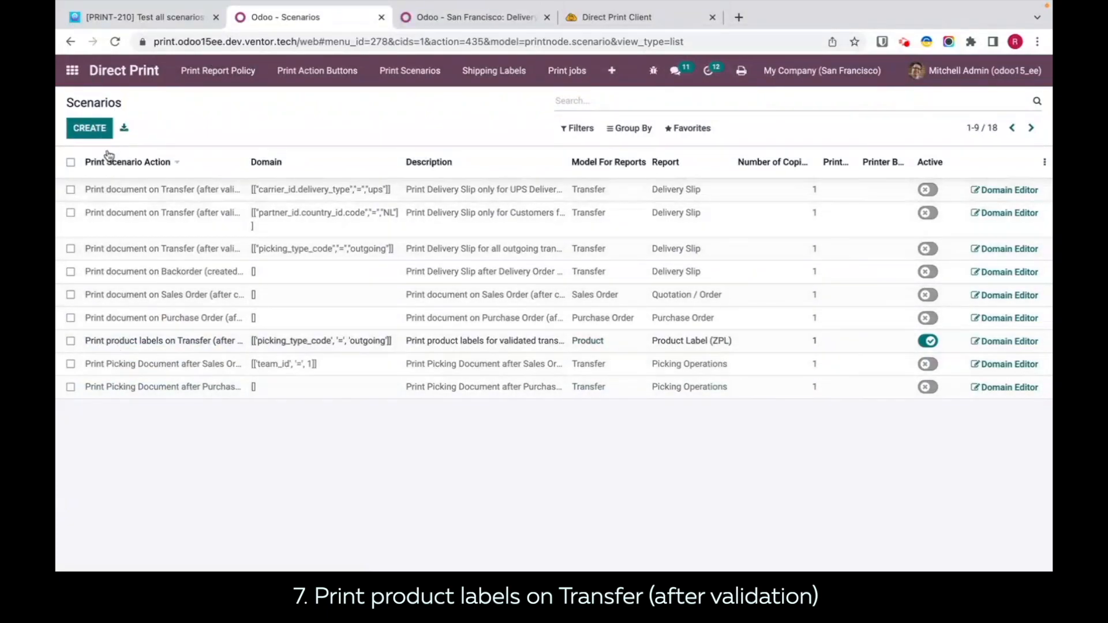
pyautogui.click(91, 135)
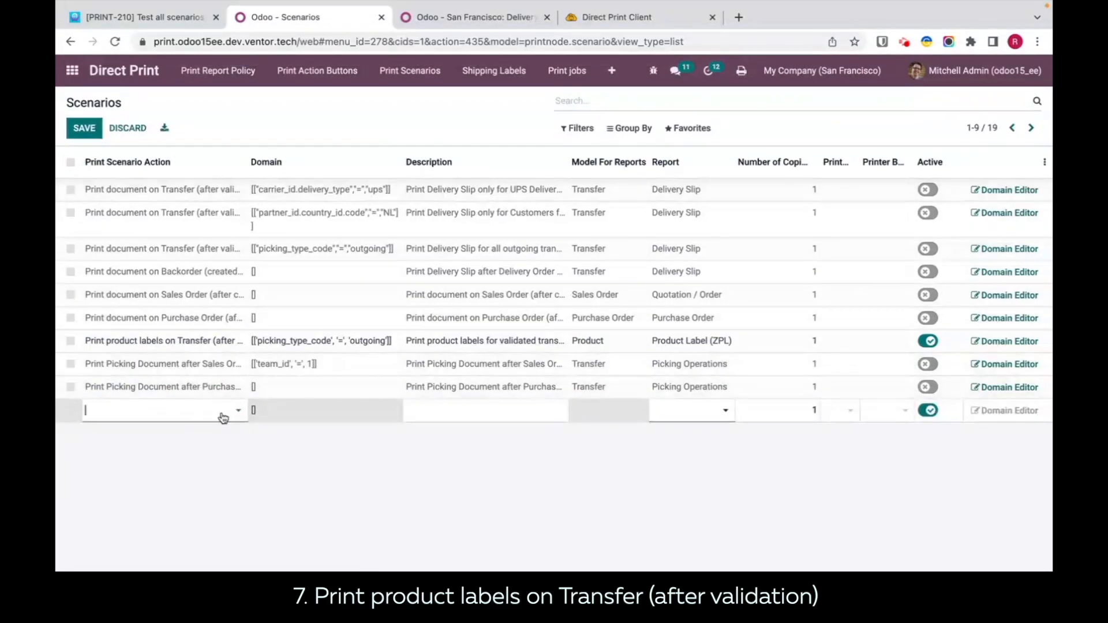
pyautogui.click(223, 415)
pyautogui.click(143, 553)
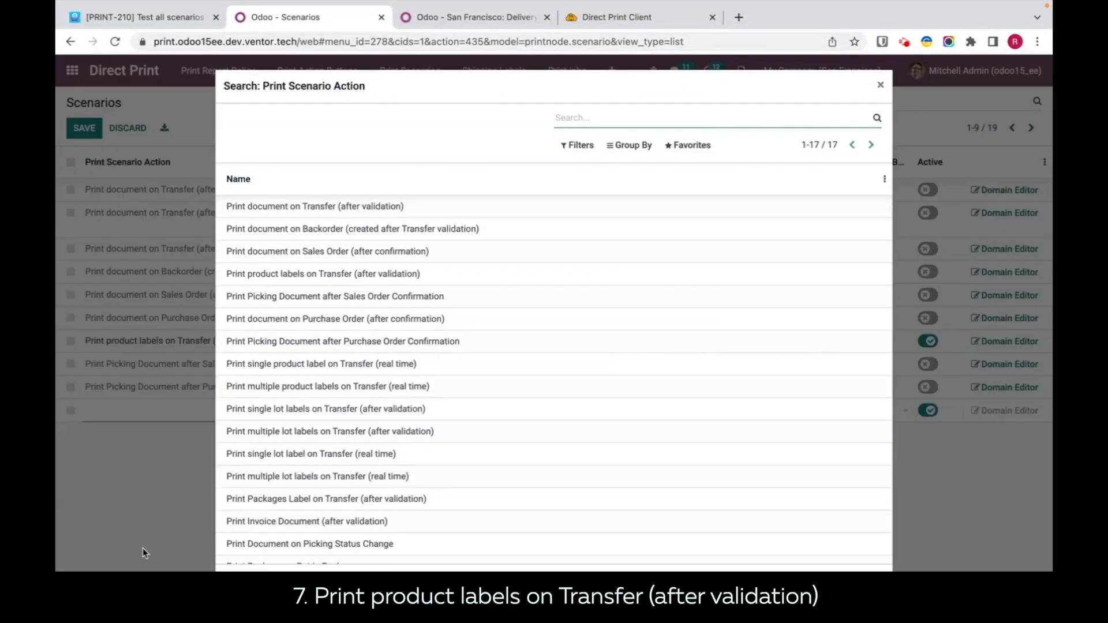
pyautogui.scroll(-1, 442, 422)
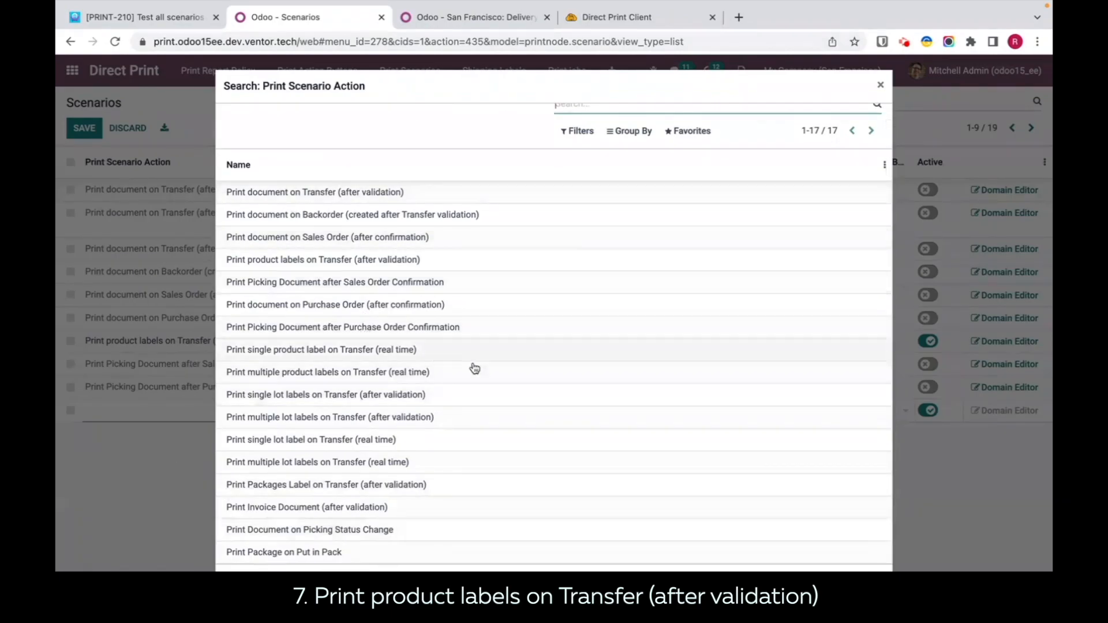
pyautogui.click(879, 85)
pyautogui.click(363, 518)
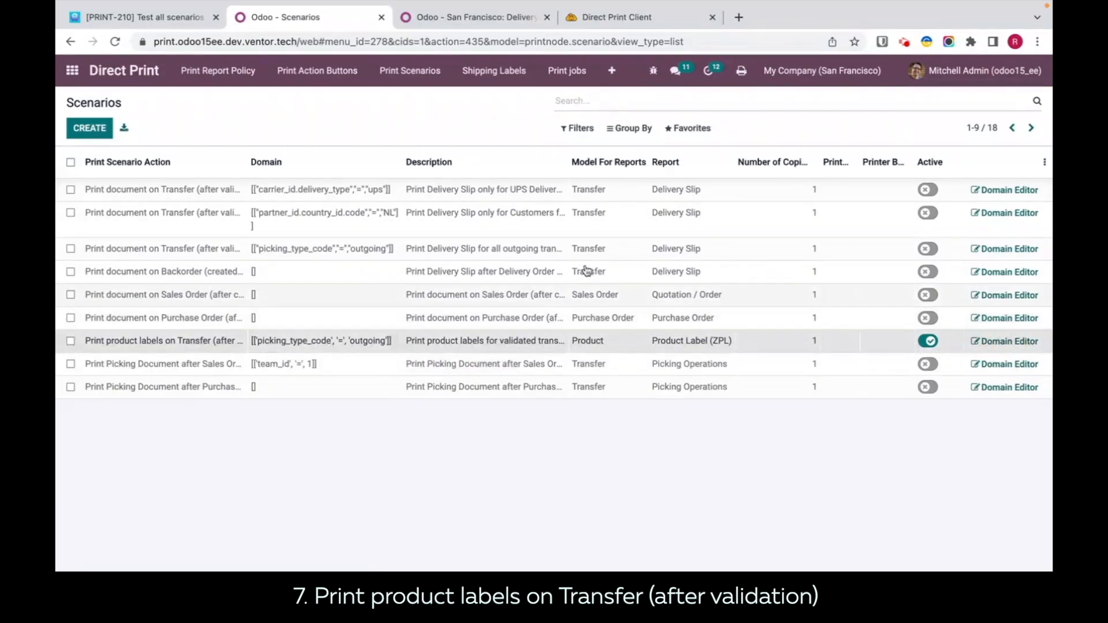
# Step: Examine the Type of Operation choices in the Print product labels on Transfer scenario's domain and return to the scenarios list
pyautogui.click(83, 128)
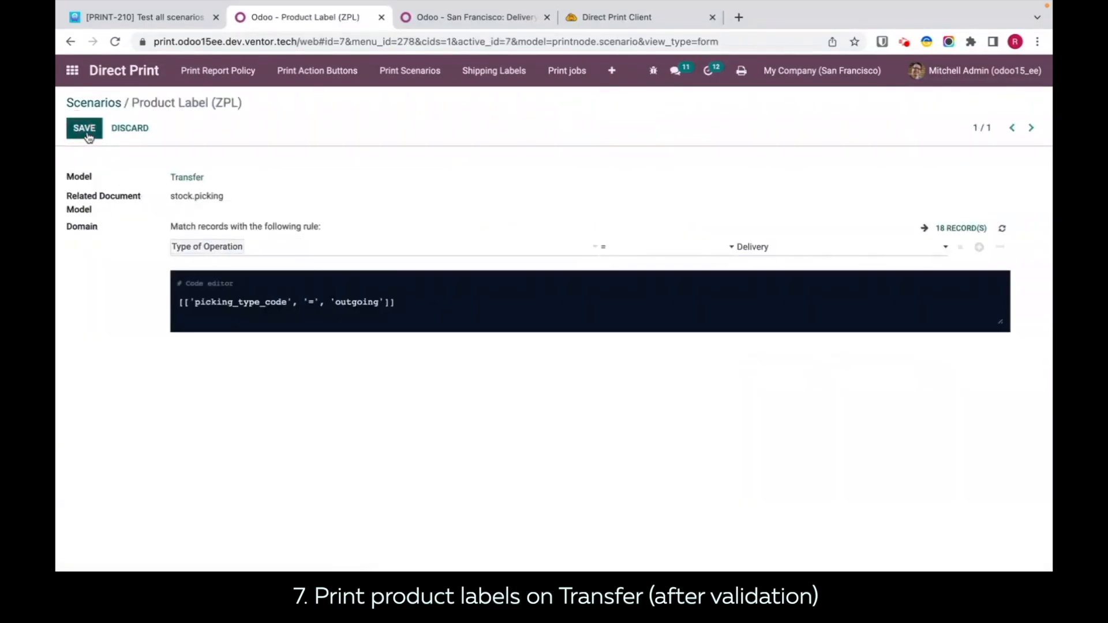
pyautogui.click(789, 247)
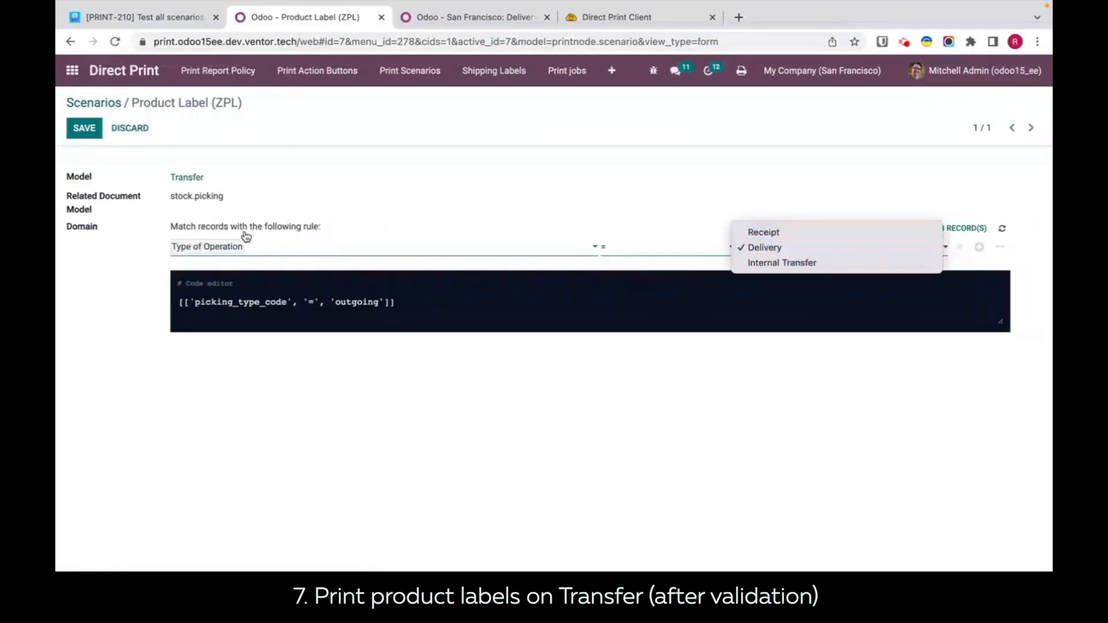
pyautogui.click(86, 107)
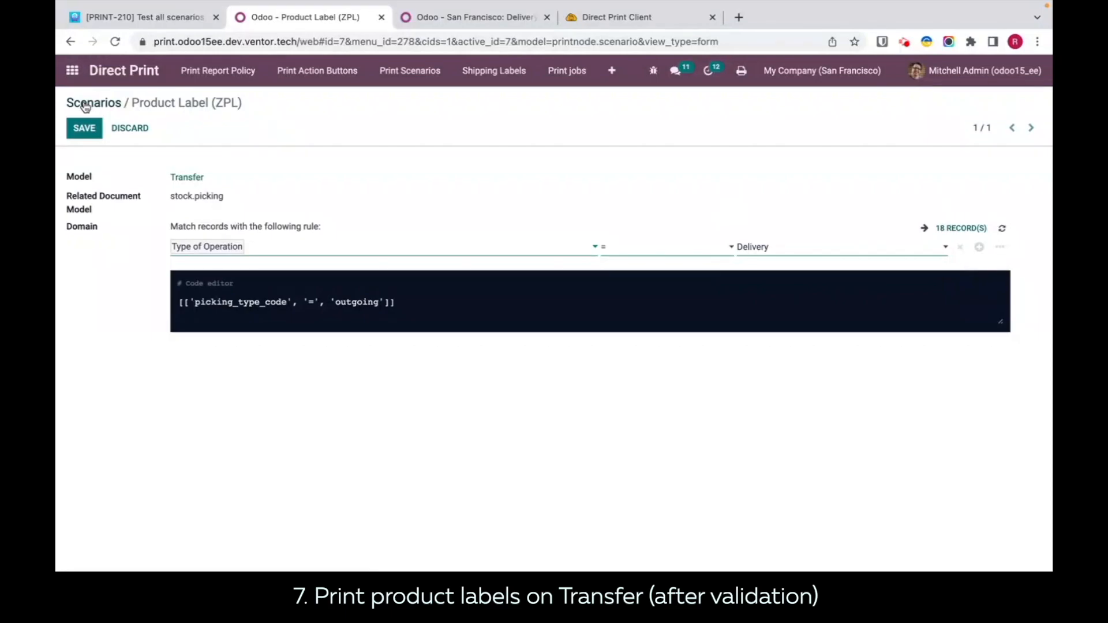
pyautogui.click(86, 108)
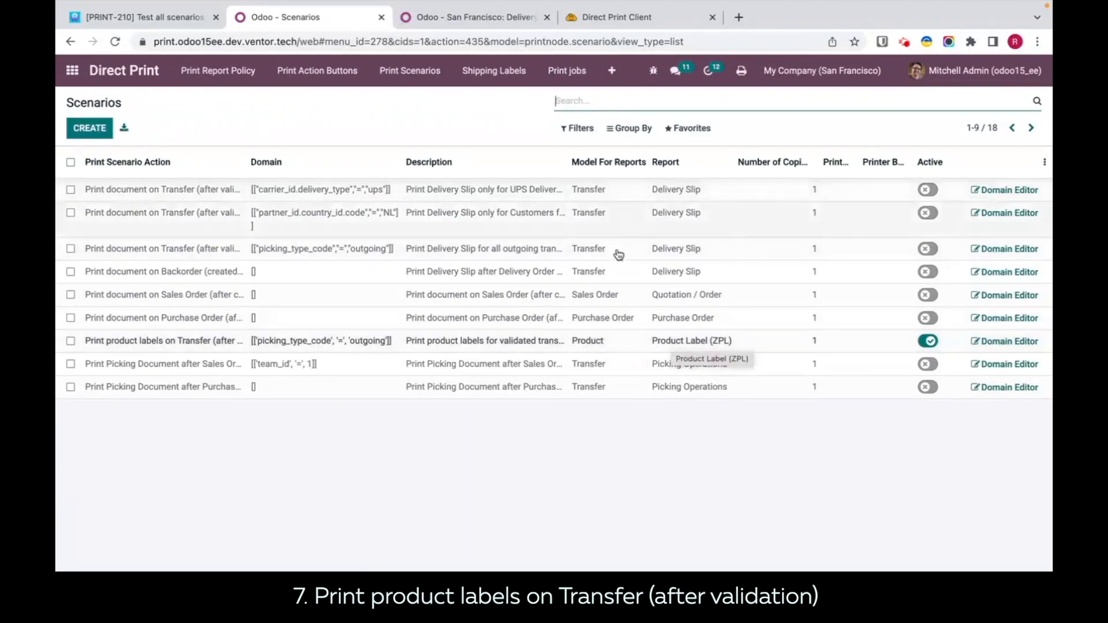
# Step: Set the Print product labels on Transfer scenario to 2 copies on the OneNote (Desktop) (DELL-XPS-15) printer
pyautogui.click(724, 342)
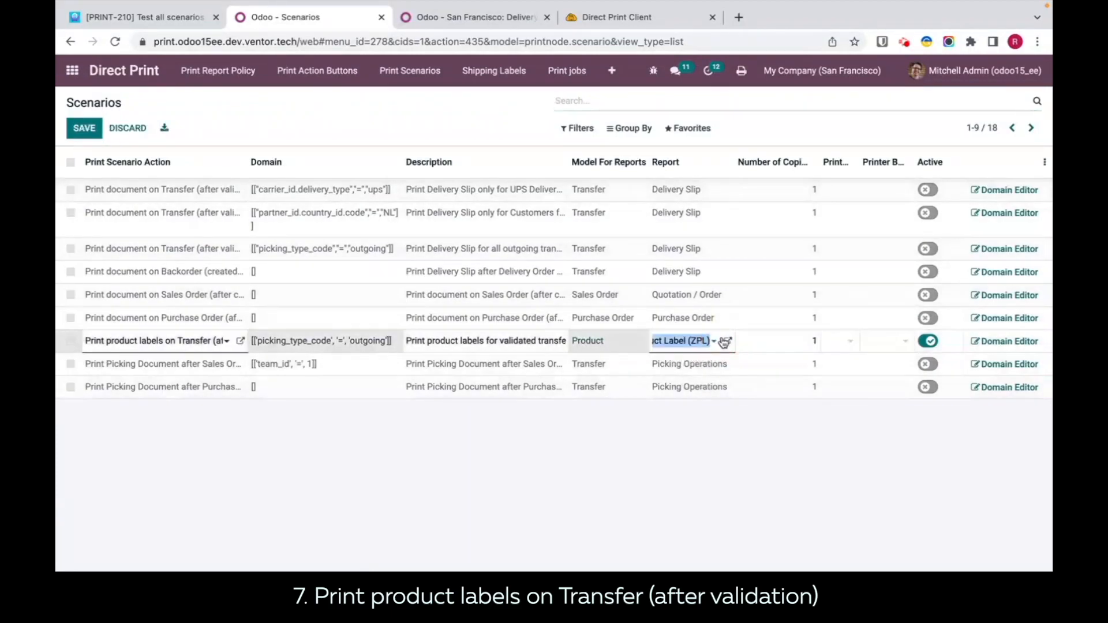
pyautogui.click(714, 446)
pyautogui.click(801, 342)
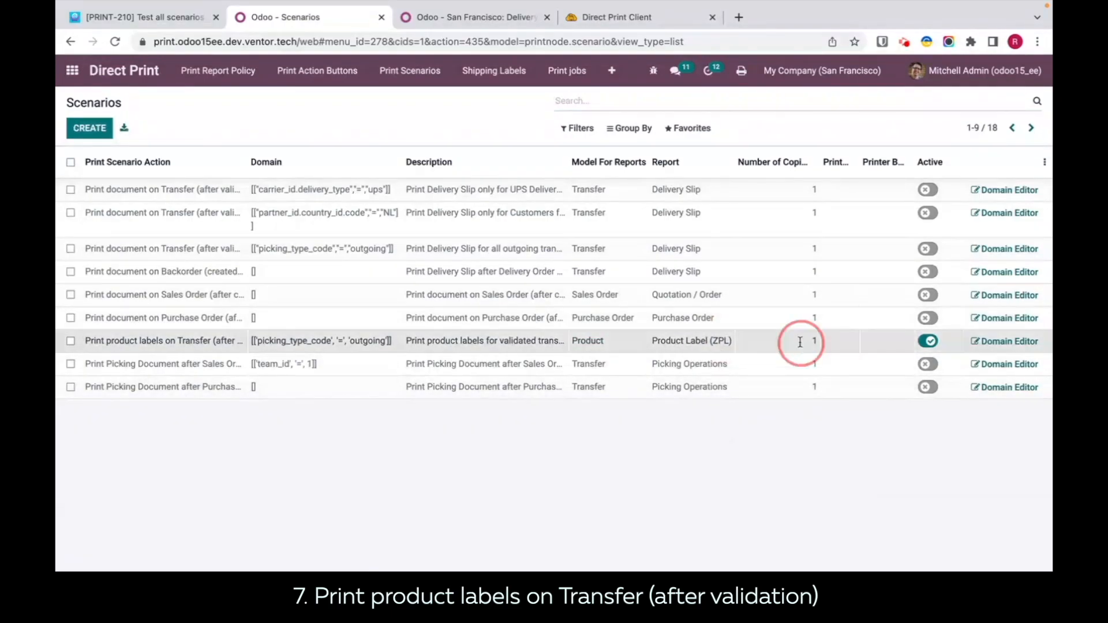
pyautogui.click(816, 470)
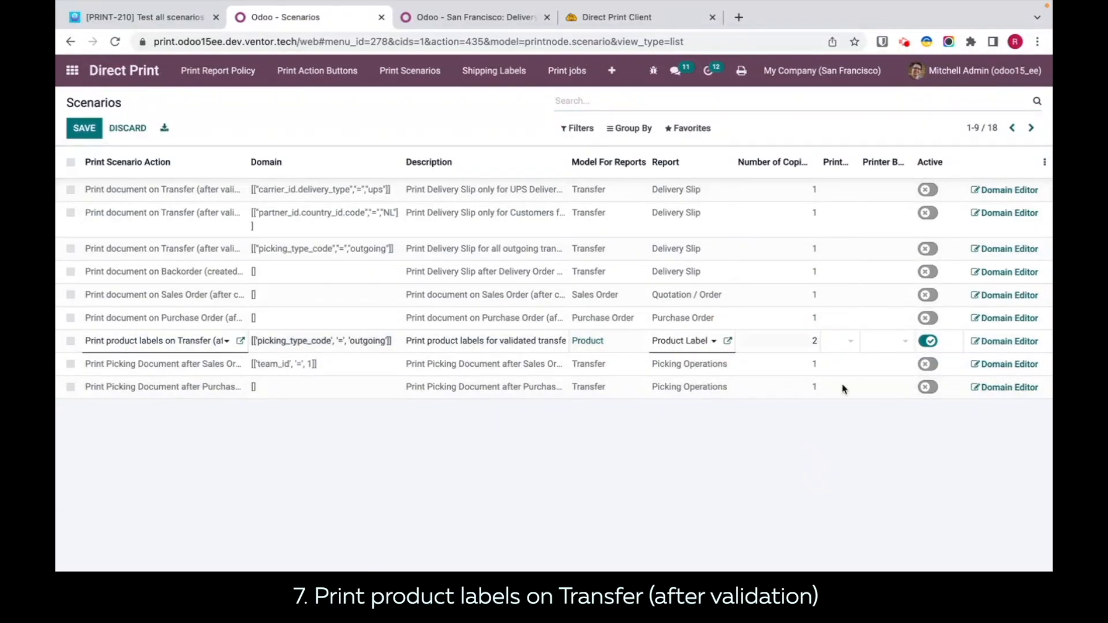
pyautogui.click(847, 344)
pyautogui.click(846, 345)
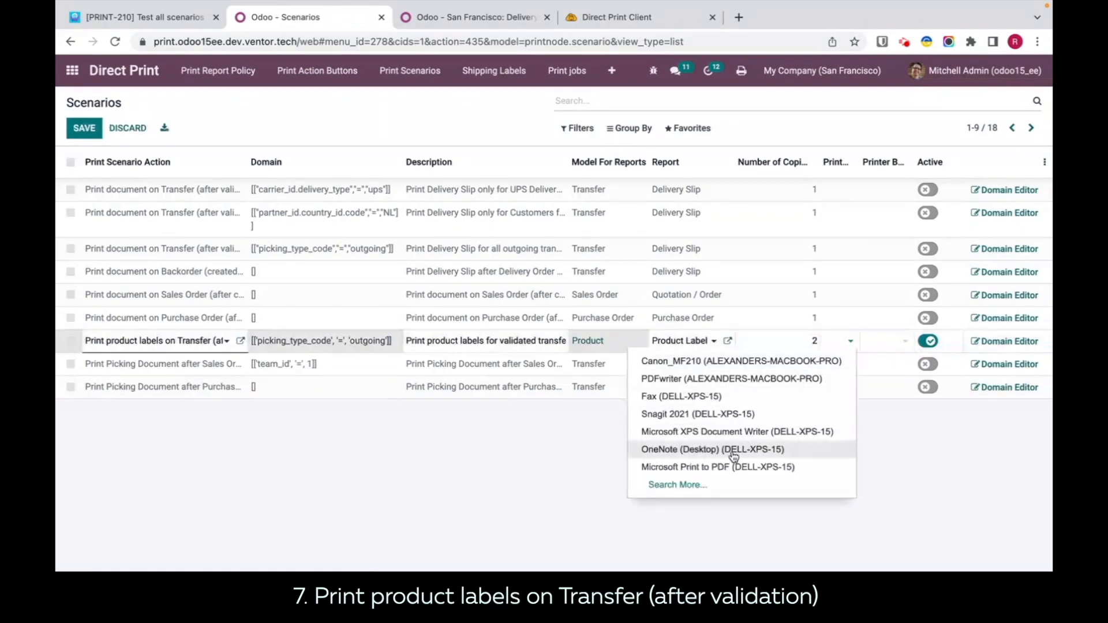
pyautogui.click(733, 450)
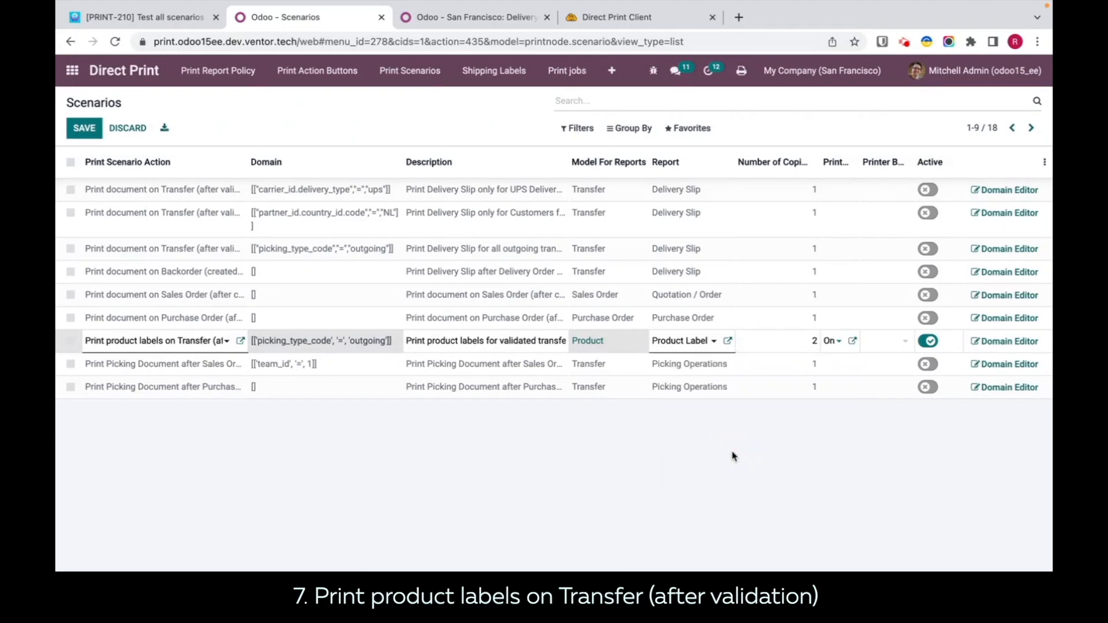
pyautogui.click(913, 436)
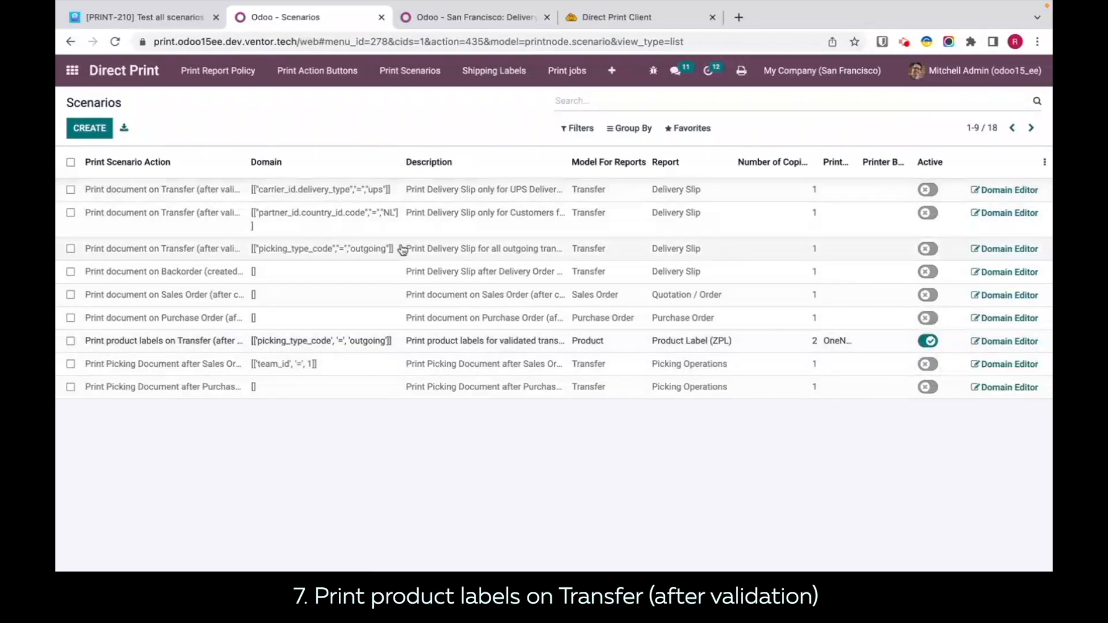
# Step: Open the ready delivery order WH/OUT/00016 from the Delivery Orders in the Inventory Overview
pyautogui.click(426, 16)
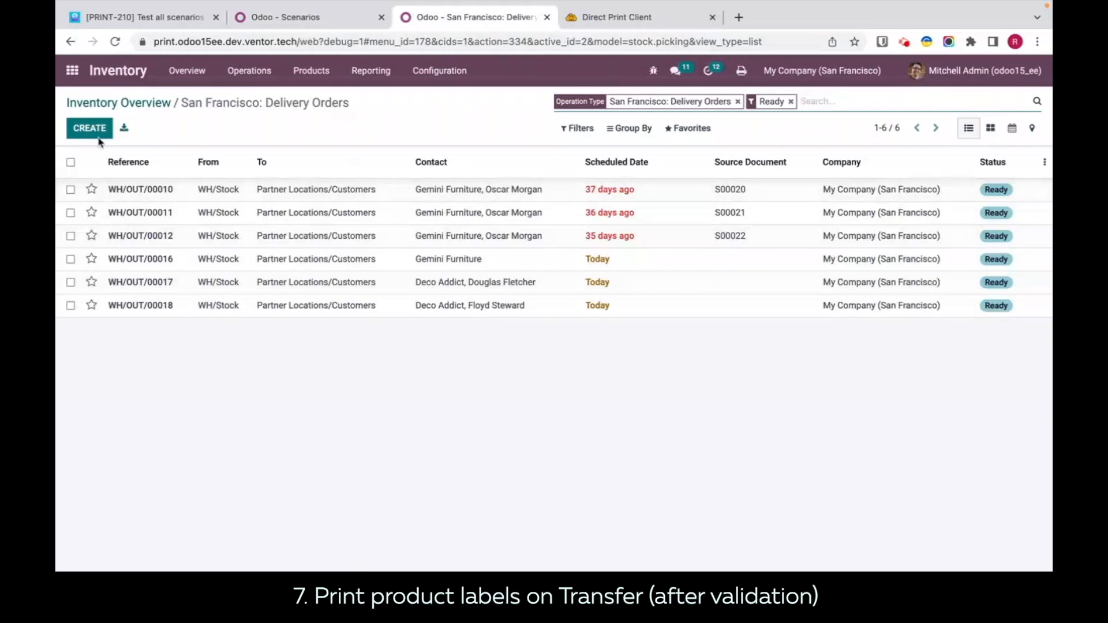
pyautogui.click(119, 103)
pyautogui.click(289, 17)
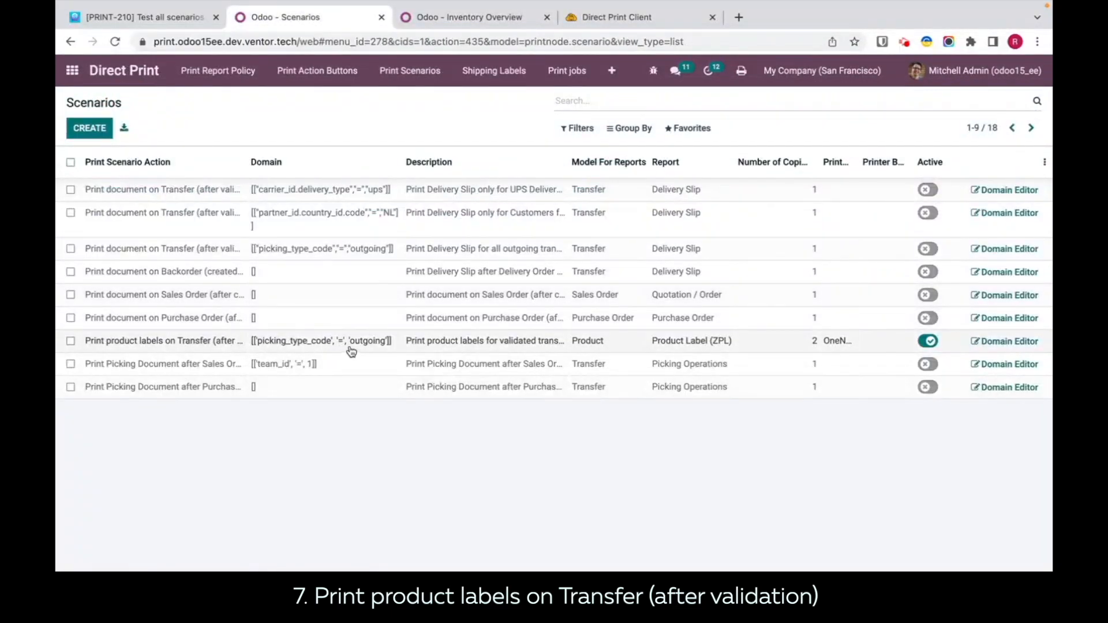
pyautogui.click(478, 18)
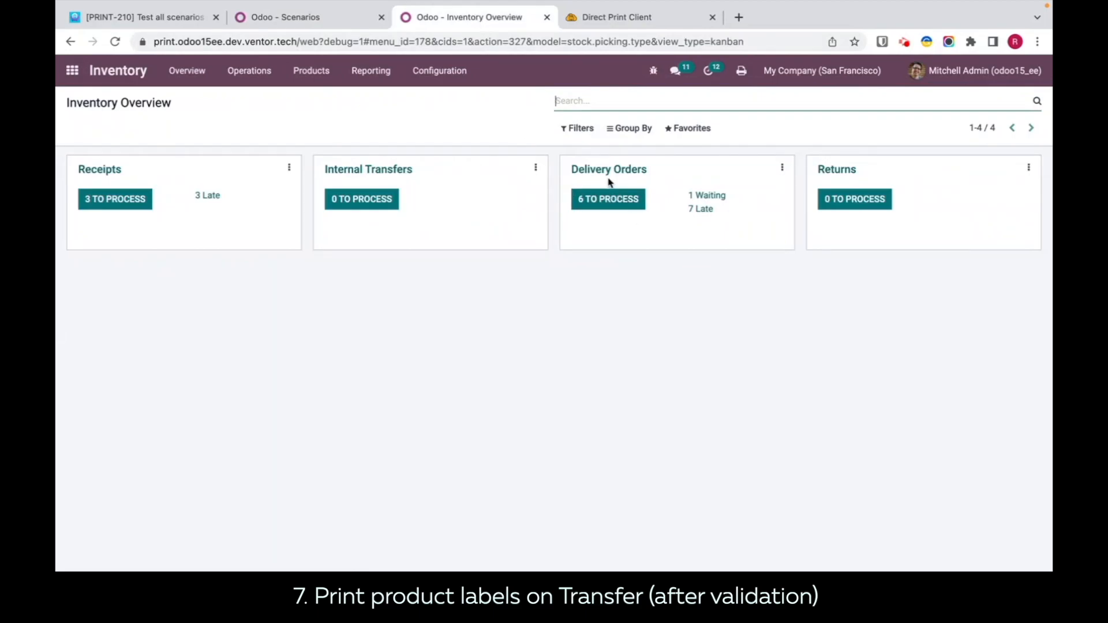
pyautogui.click(603, 202)
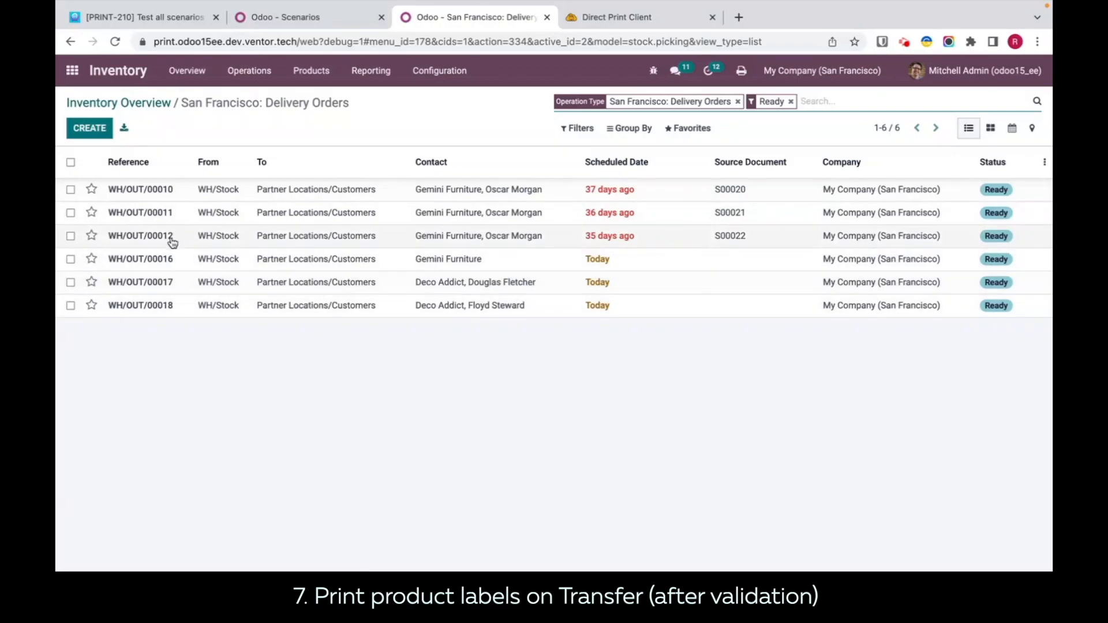
pyautogui.click(360, 261)
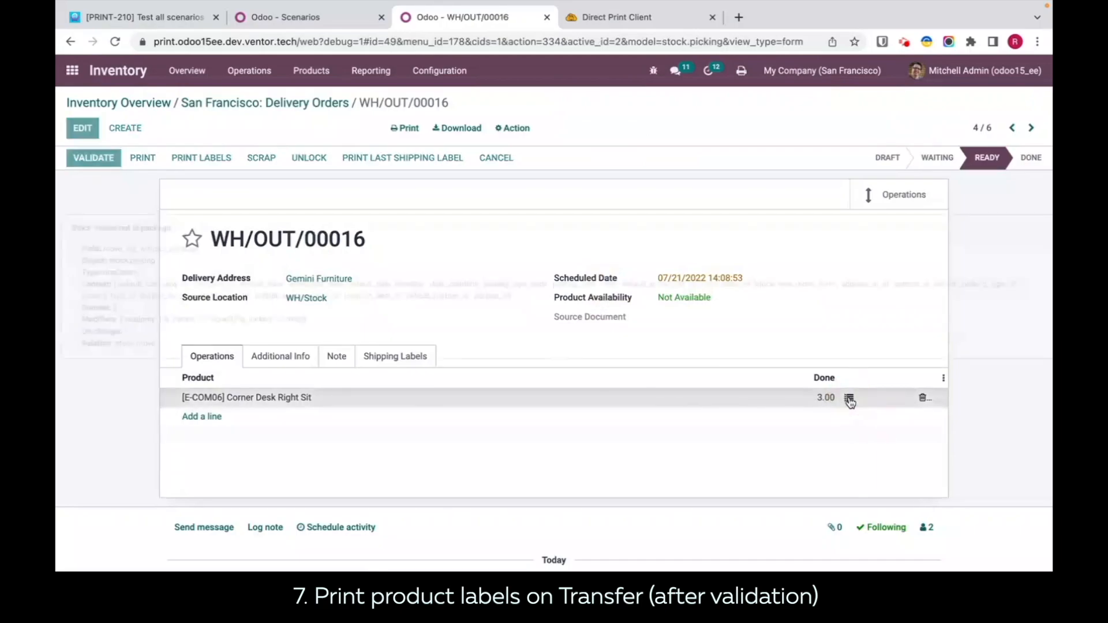
# Step: Set the done quantity of the Corner Desk Right Sit to 4 in its detailed operations
pyautogui.click(849, 399)
pyautogui.click(844, 202)
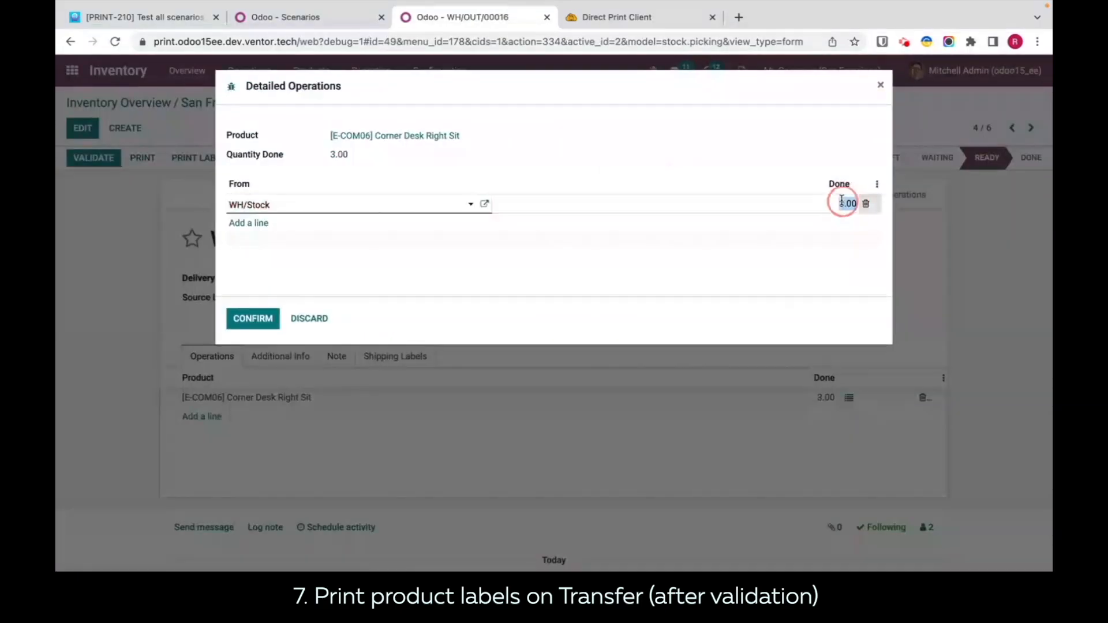
pyautogui.write('4')
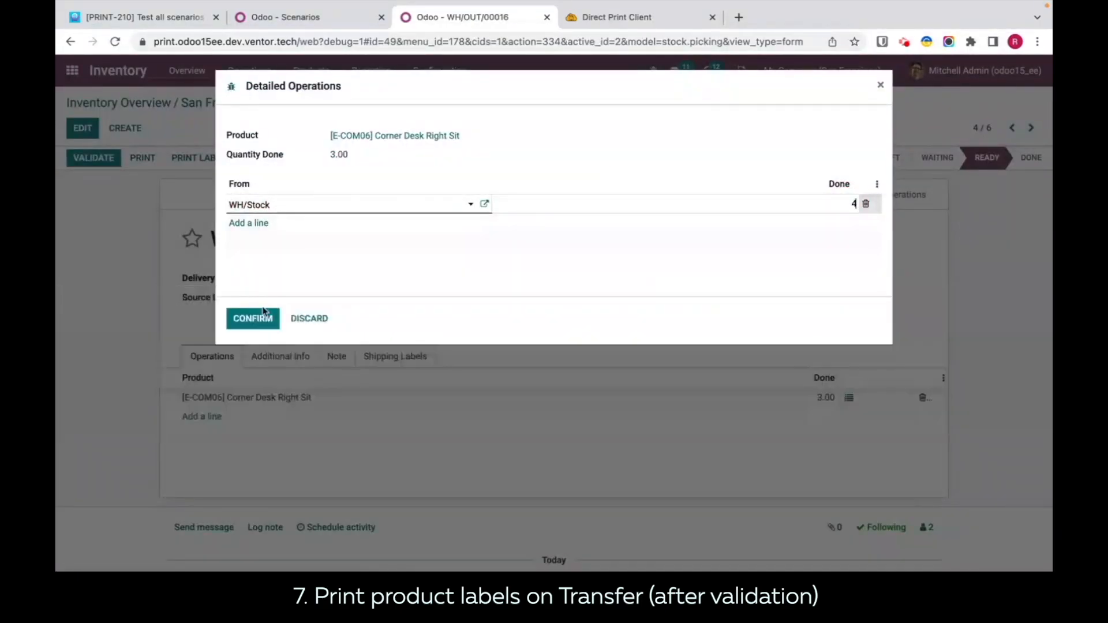
pyautogui.click(252, 318)
# Step: Validate the delivery and check the refreshed Direct Print history for its print job
pyautogui.click(602, 17)
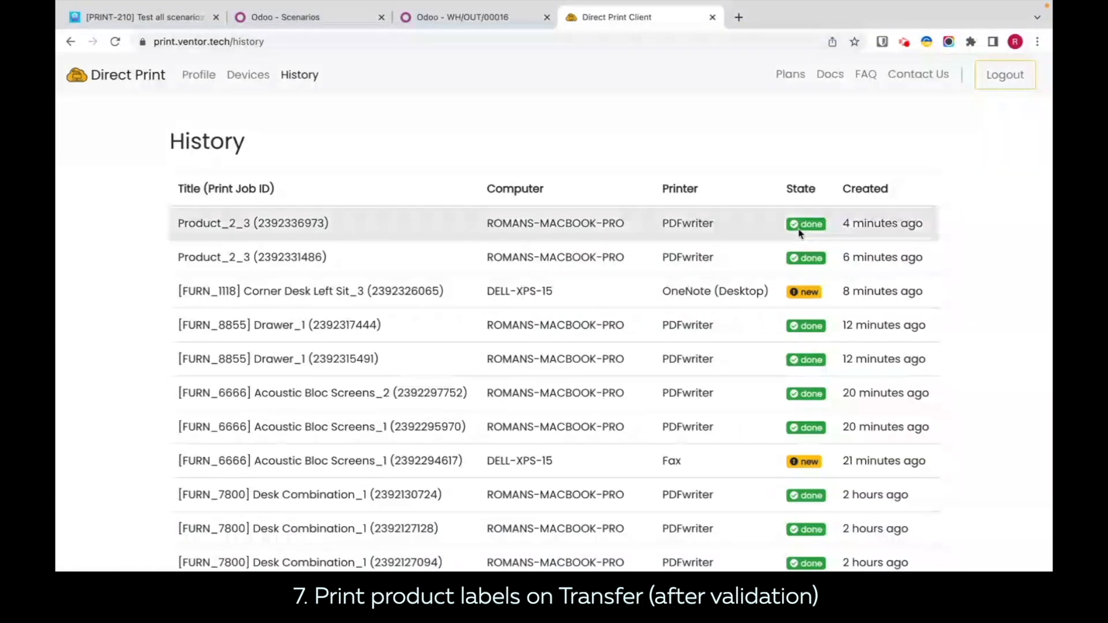
pyautogui.click(447, 22)
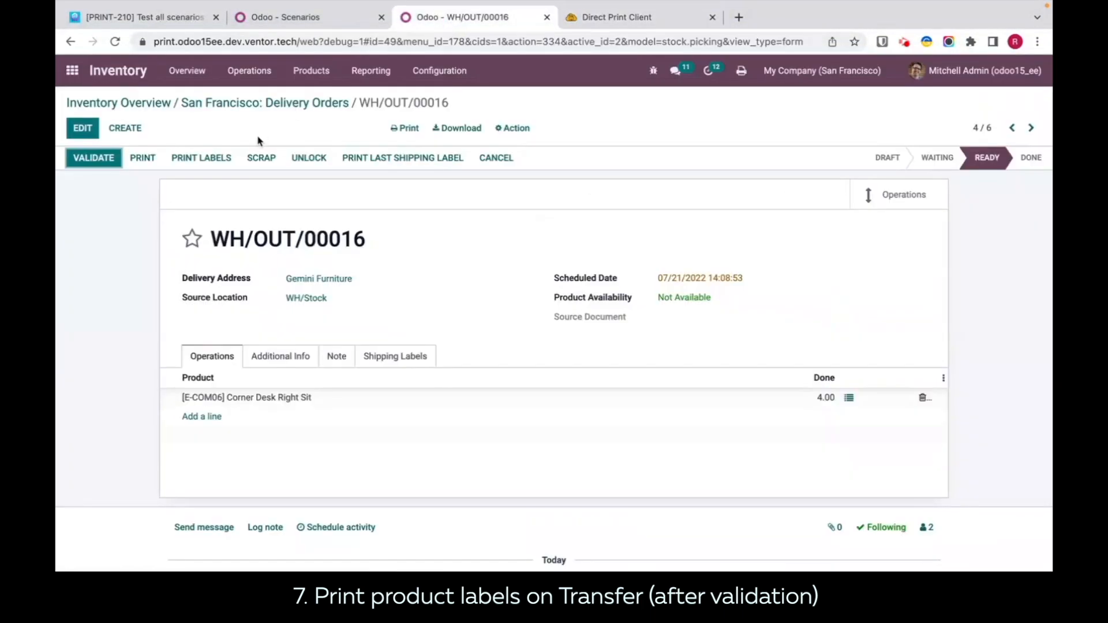
pyautogui.click(93, 161)
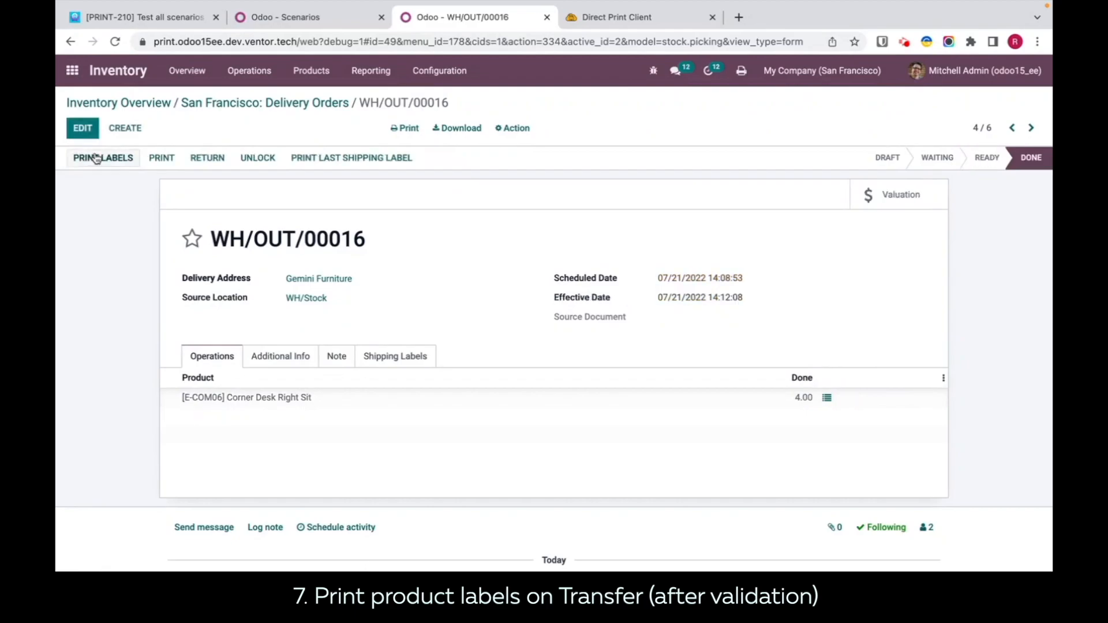
pyautogui.click(599, 12)
pyautogui.press('super+r')
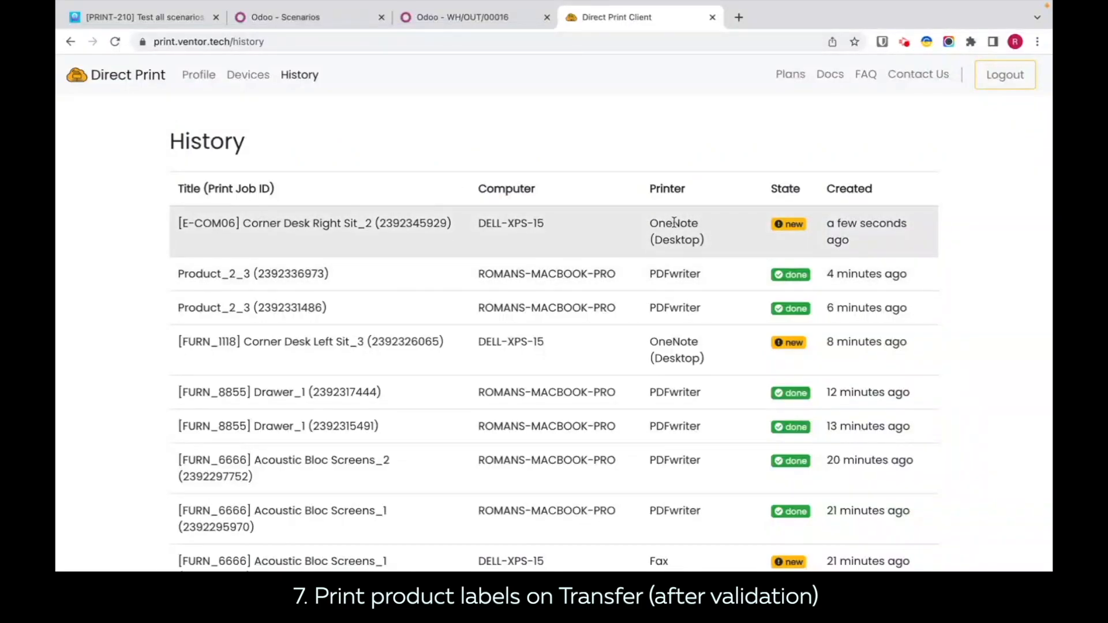
# Step: Clear the printer from the Print product labels on Transfer scenario
pyautogui.click(254, 17)
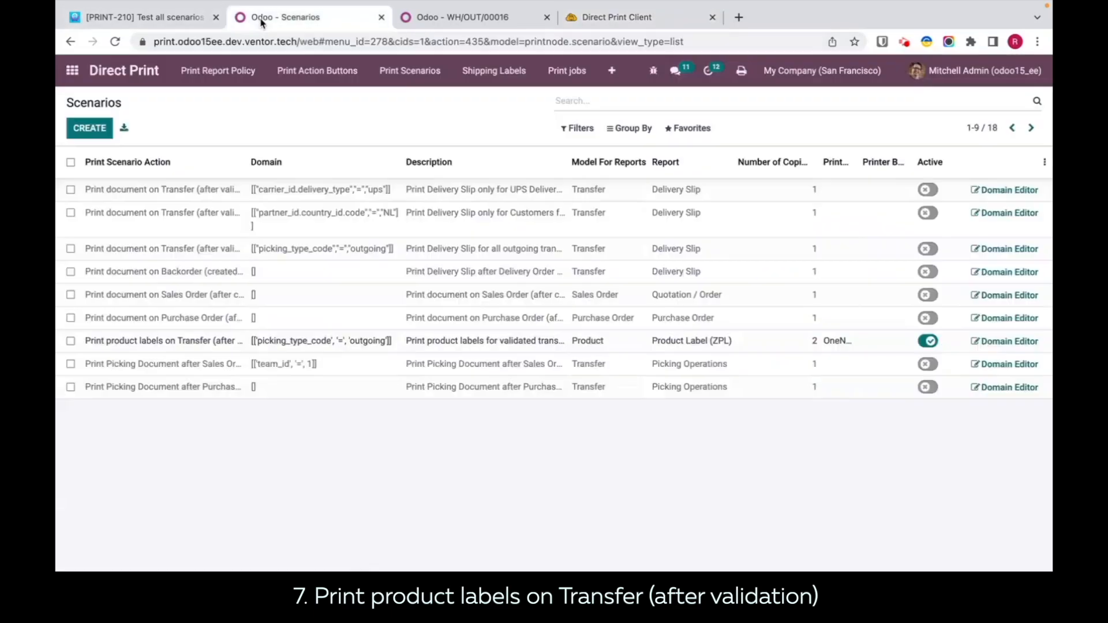
pyautogui.click(842, 345)
pyautogui.press('BackSpace')
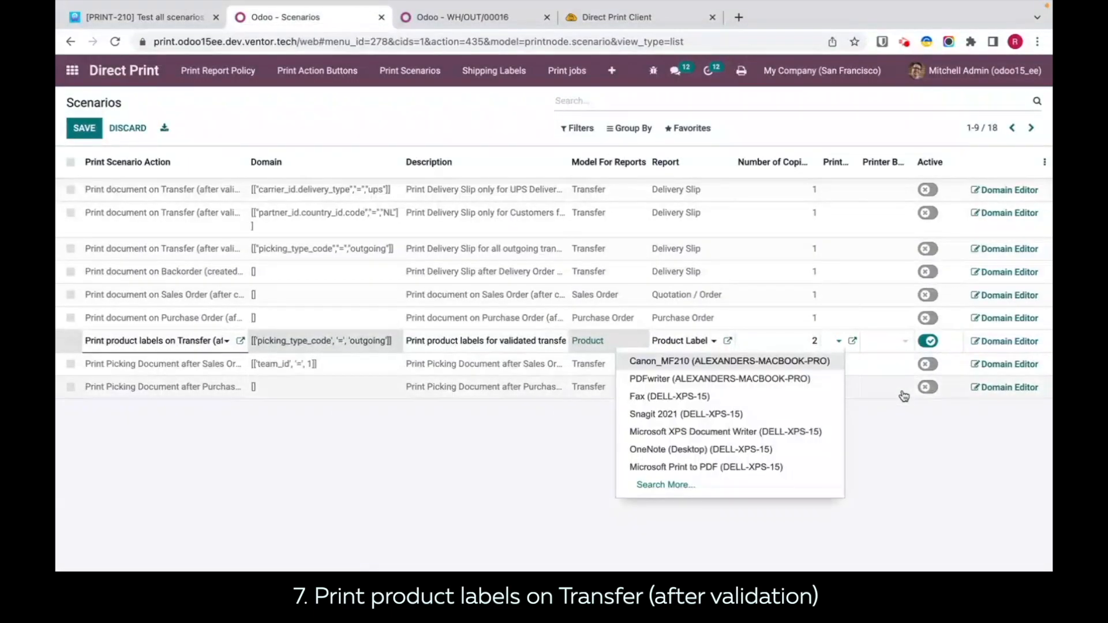
pyautogui.click(914, 480)
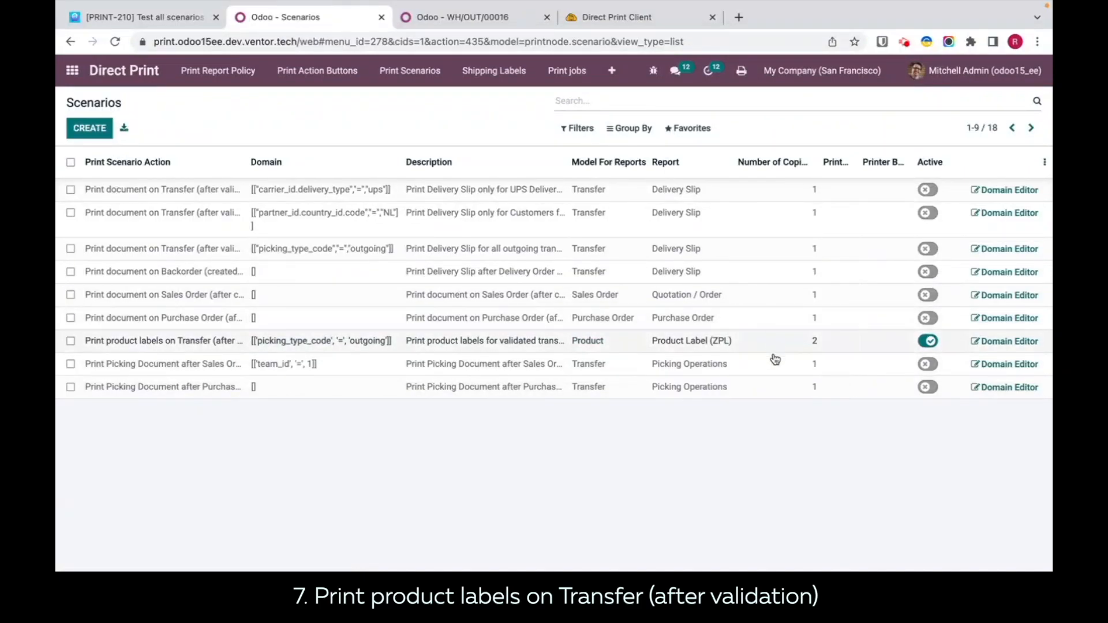
# Step: Open the Direct Print settings in the current user's preferences to examine the assigned printers
pyautogui.click(426, 16)
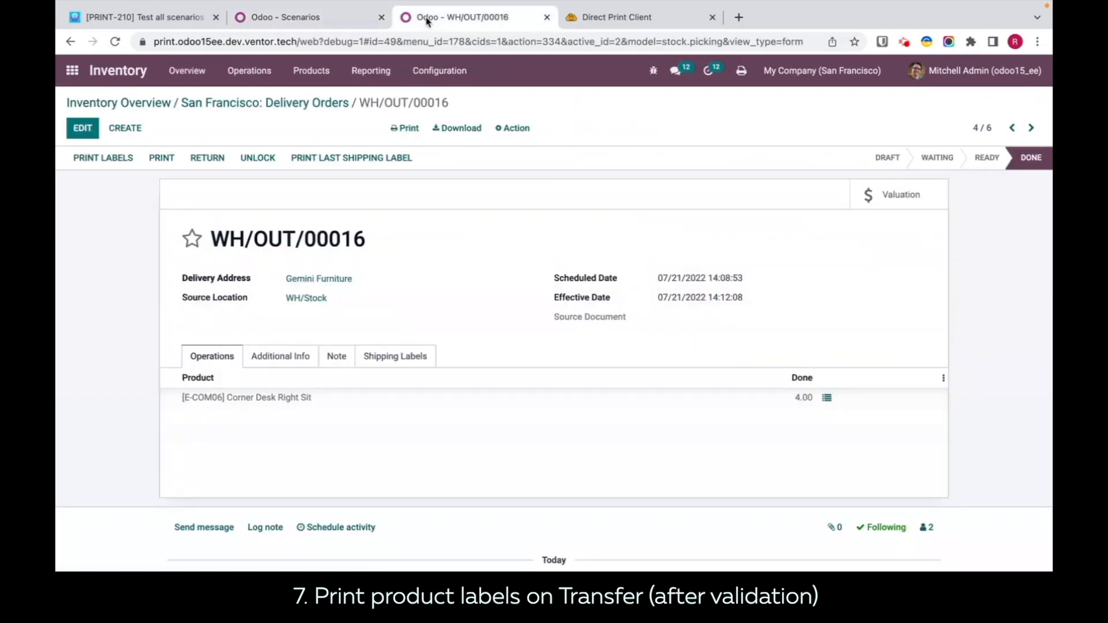
pyautogui.click(945, 88)
pyautogui.click(926, 161)
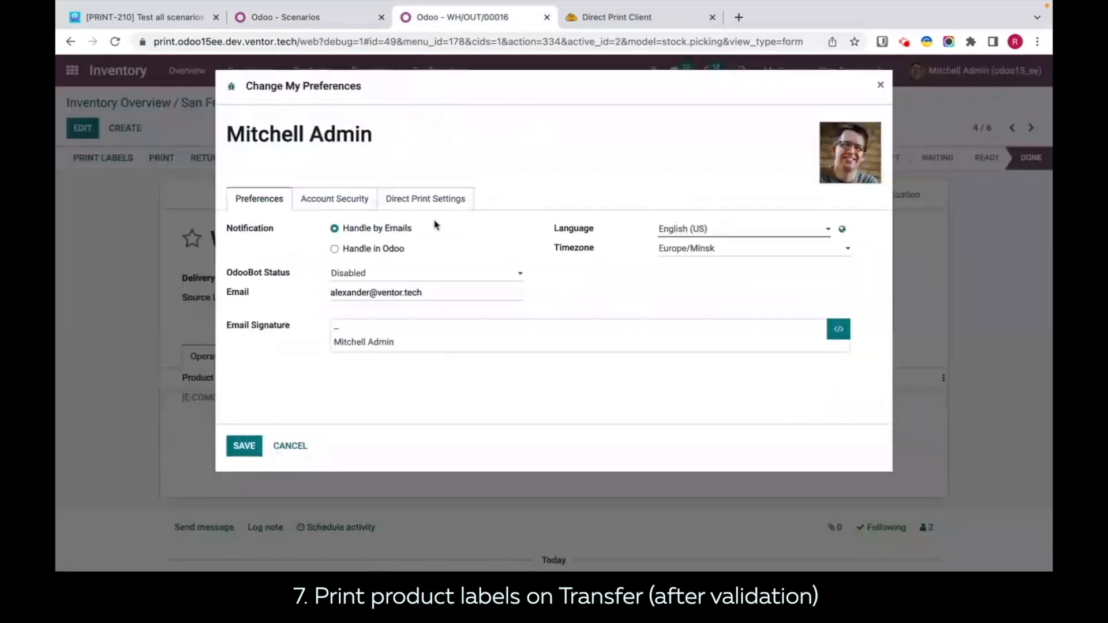
pyautogui.click(421, 201)
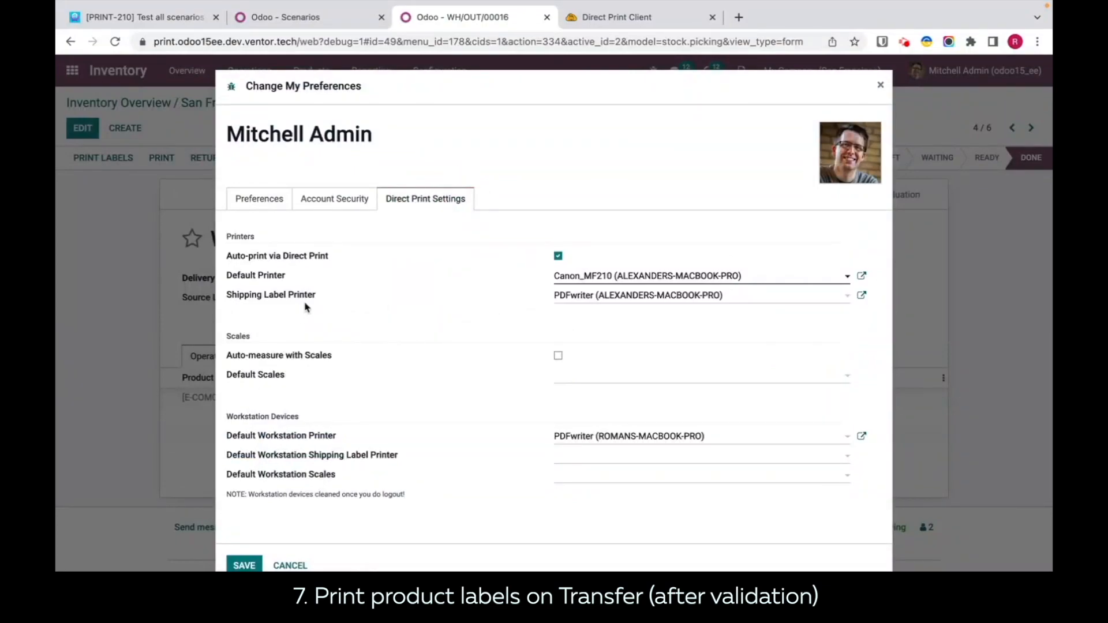
# Step: Review the default printer and default workstation printer assignments, close the preferences, and return to the San Francisco delivery orders list
pyautogui.moveTo(300, 280); pyautogui.dragTo(219, 279)
pyautogui.moveTo(344, 440); pyautogui.dragTo(266, 445)
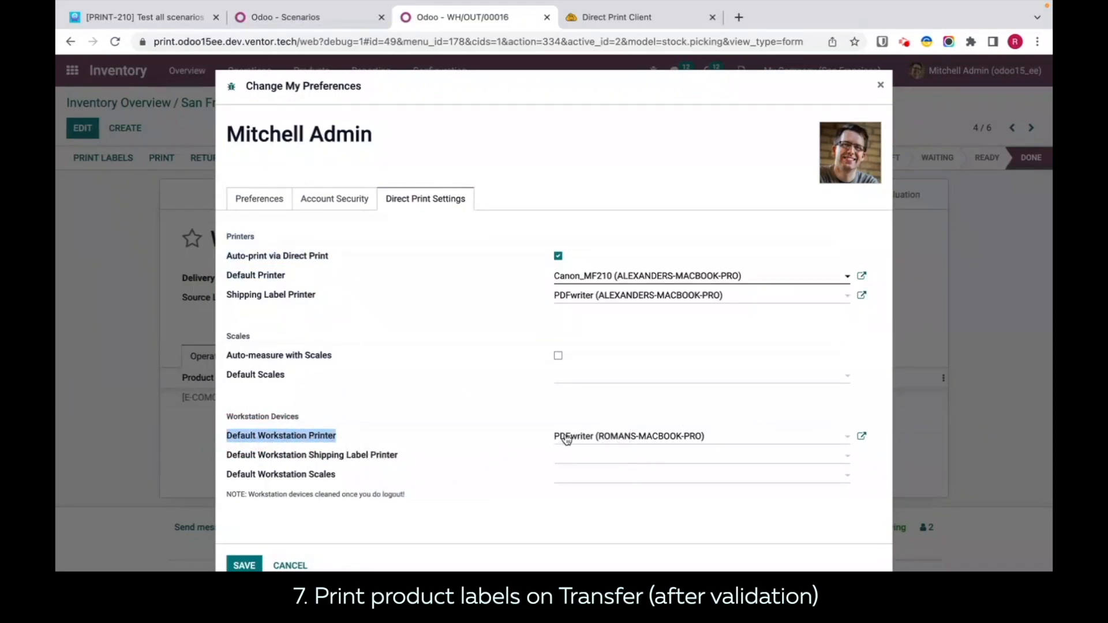
pyautogui.moveTo(301, 8)
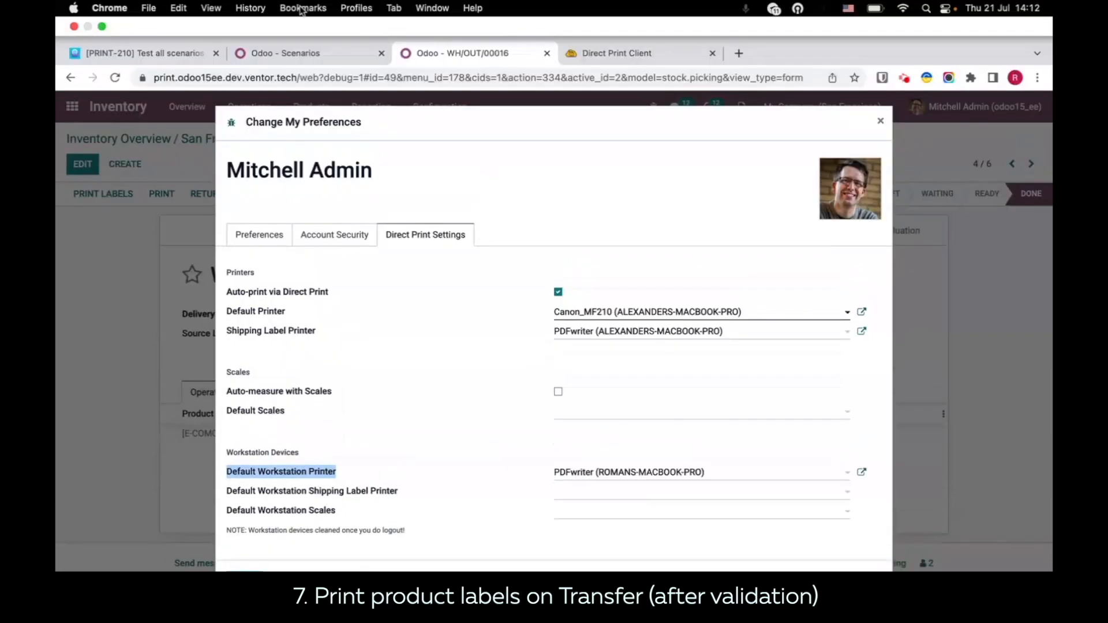
pyautogui.click(880, 121)
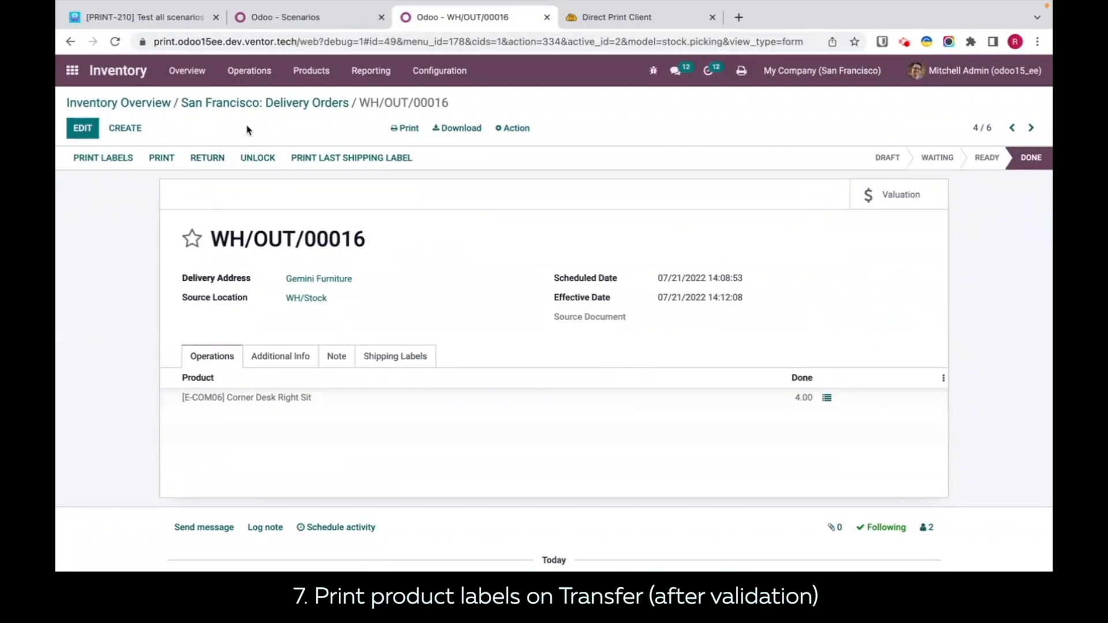
pyautogui.click(255, 110)
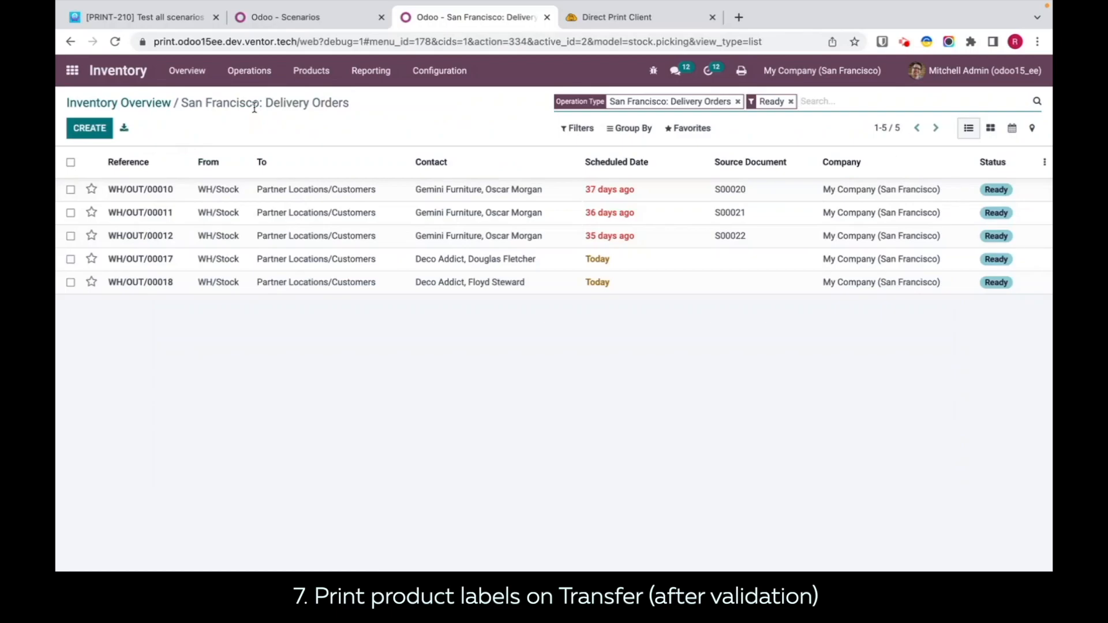
pyautogui.click(71, 260)
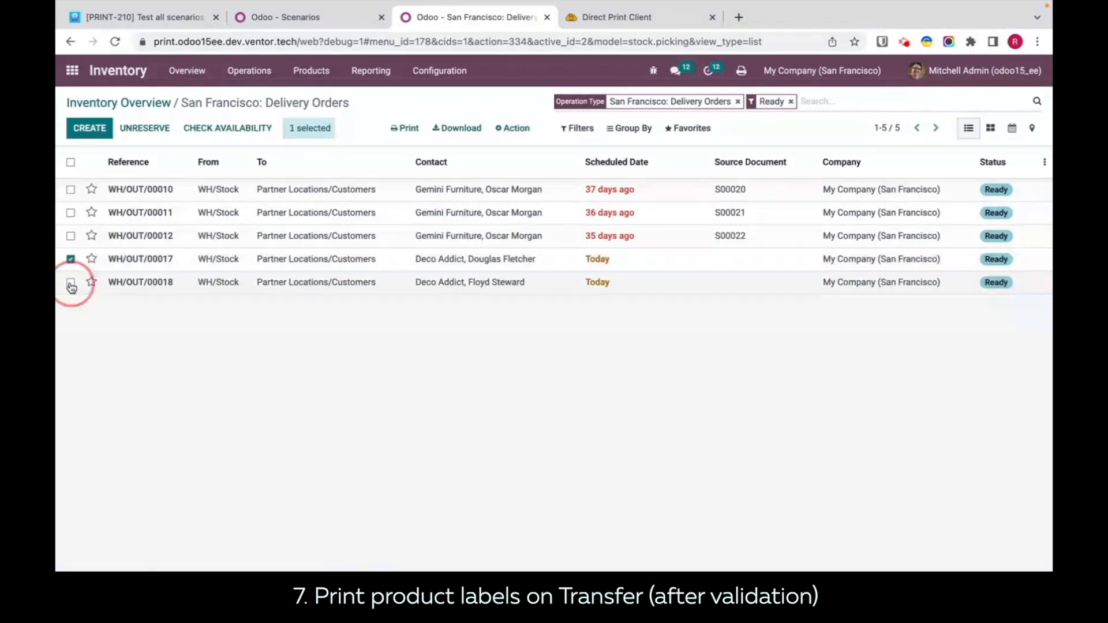
pyautogui.click(70, 282)
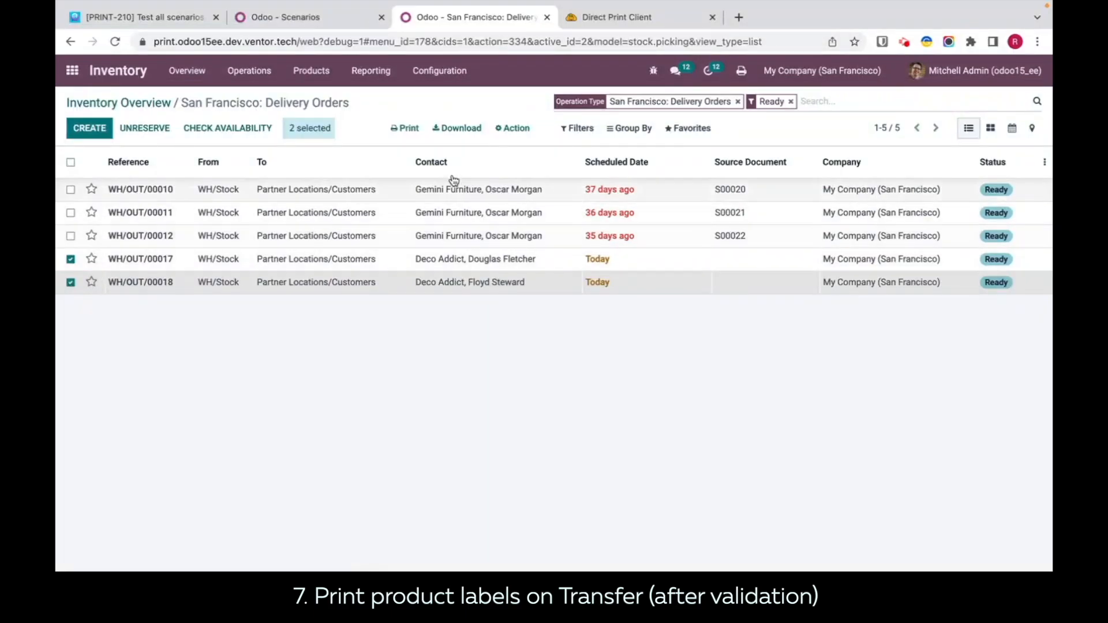
pyautogui.click(516, 128)
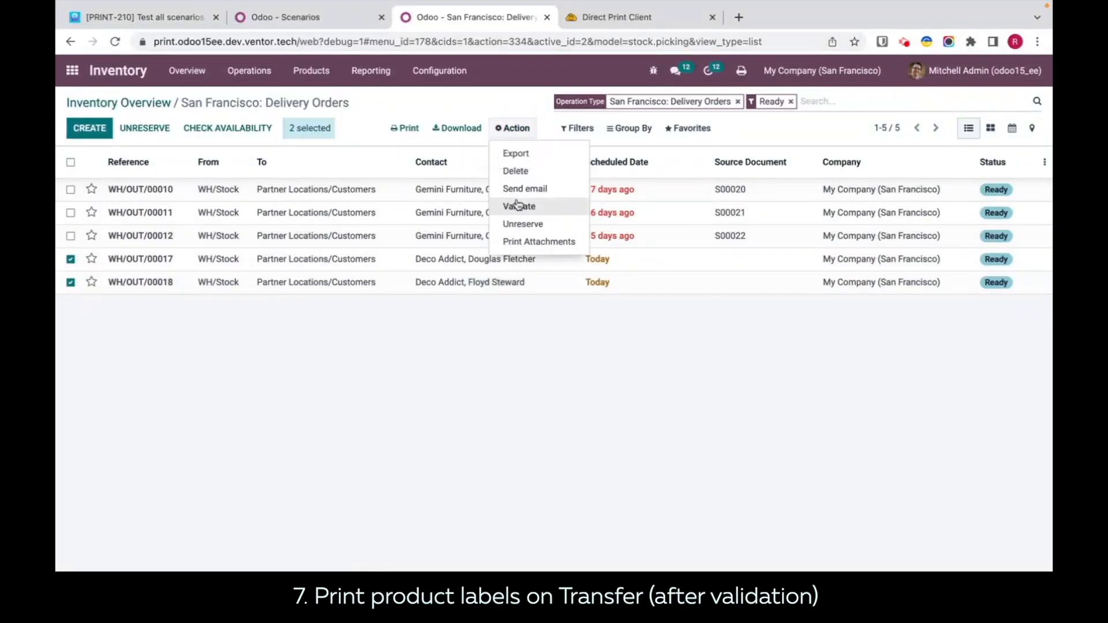
pyautogui.click(512, 357)
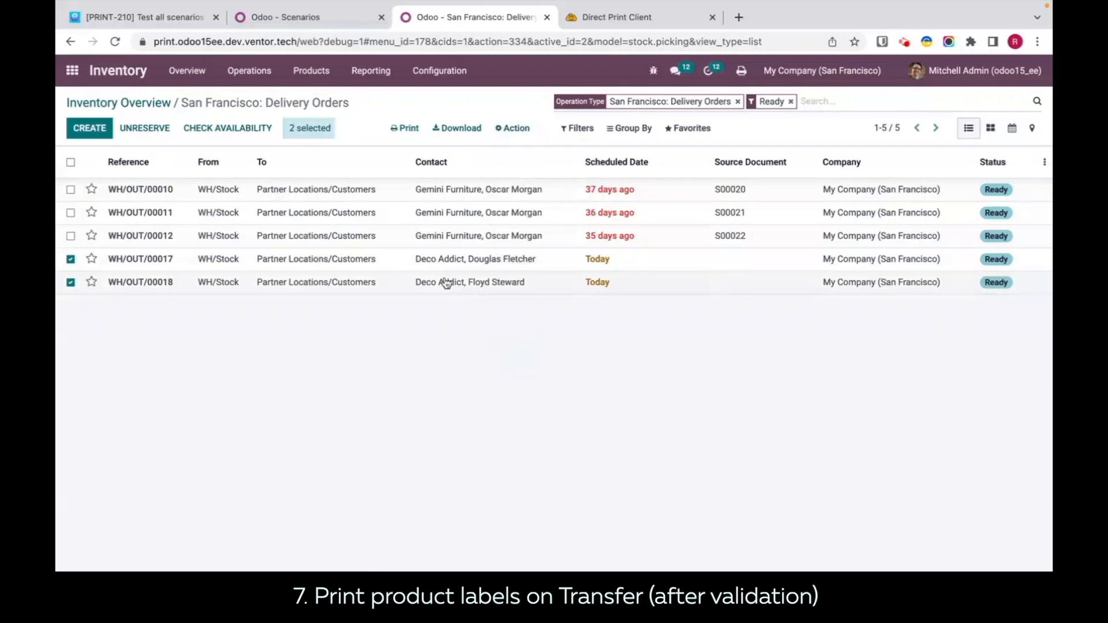
pyautogui.click(433, 264)
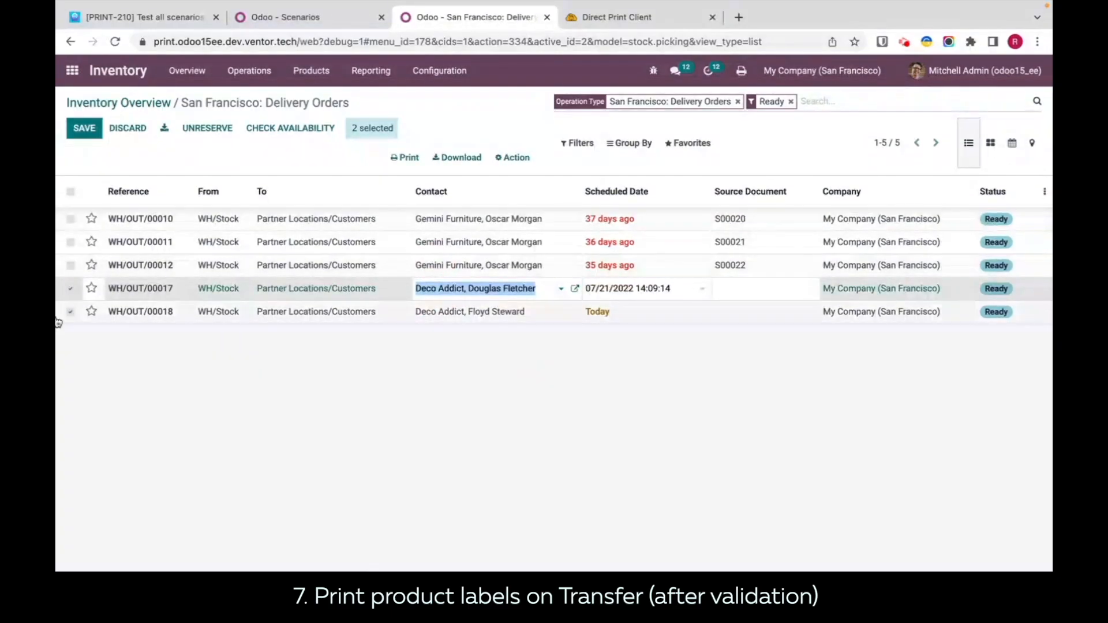
pyautogui.click(72, 289)
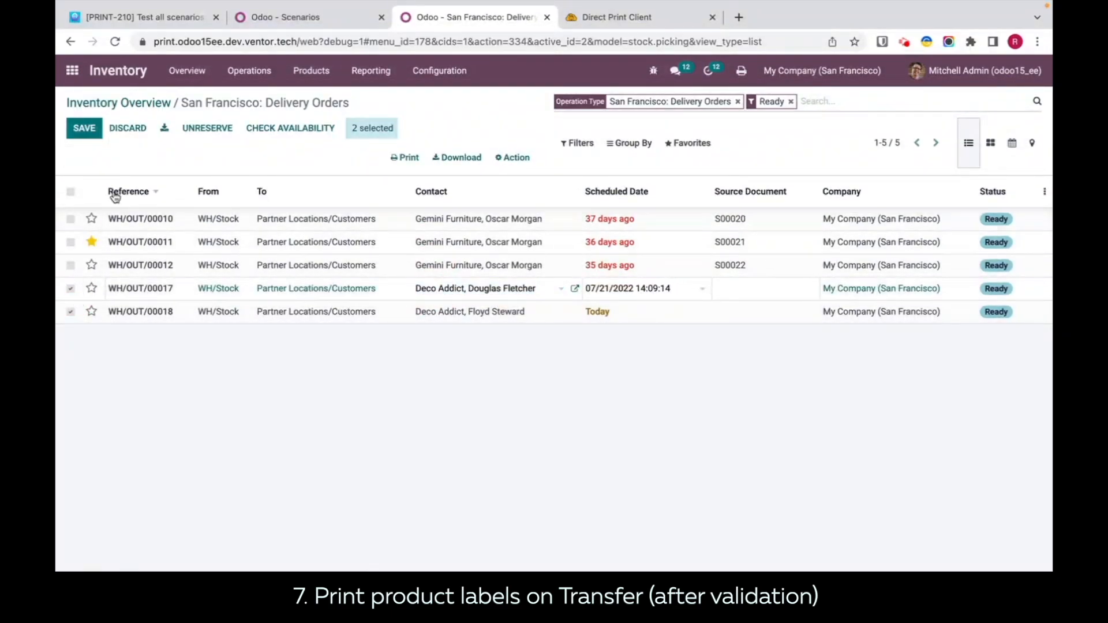
pyautogui.click(128, 129)
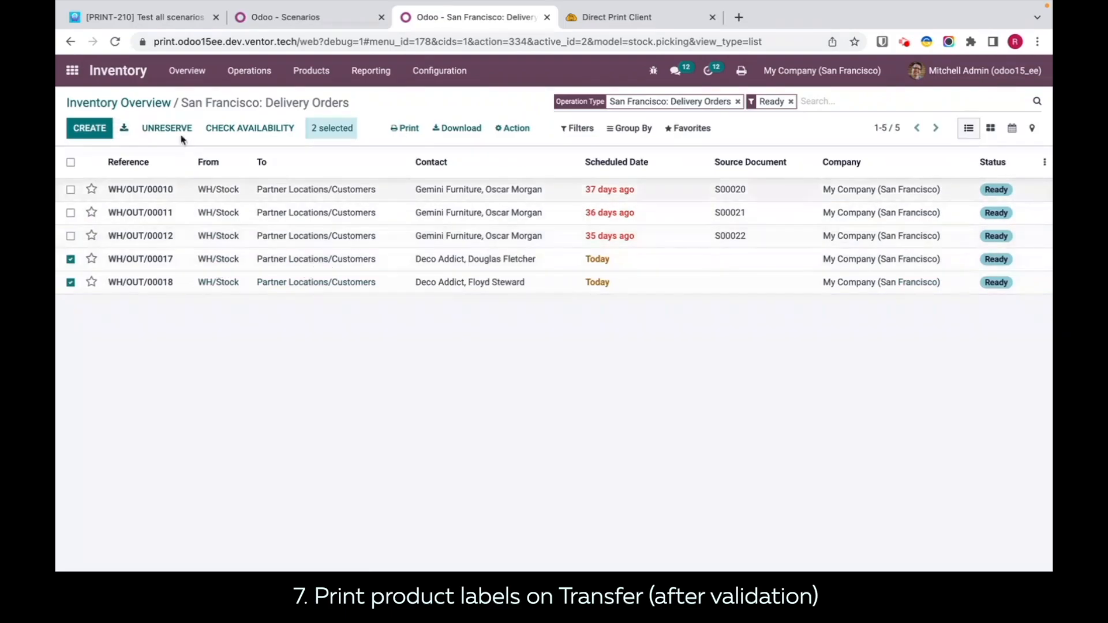
pyautogui.click(70, 261)
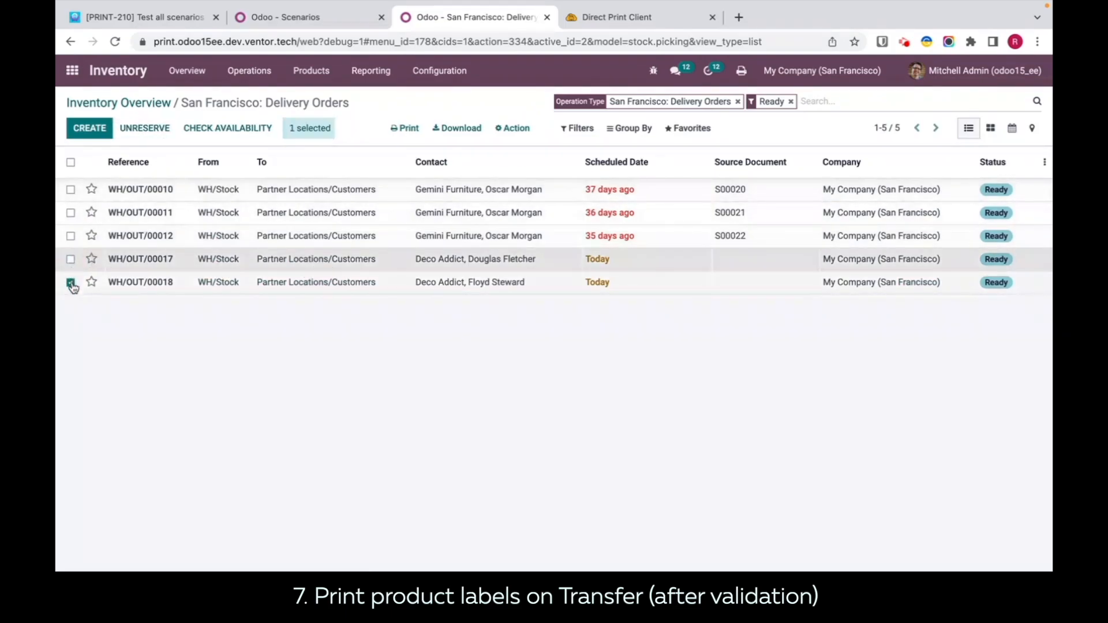
pyautogui.click(70, 283)
# Step: Check the products and done quantities of deliveries WH/OUT/00017 and WH/OUT/00018, plus the copy count in the product labels scenario
pyautogui.click(400, 260)
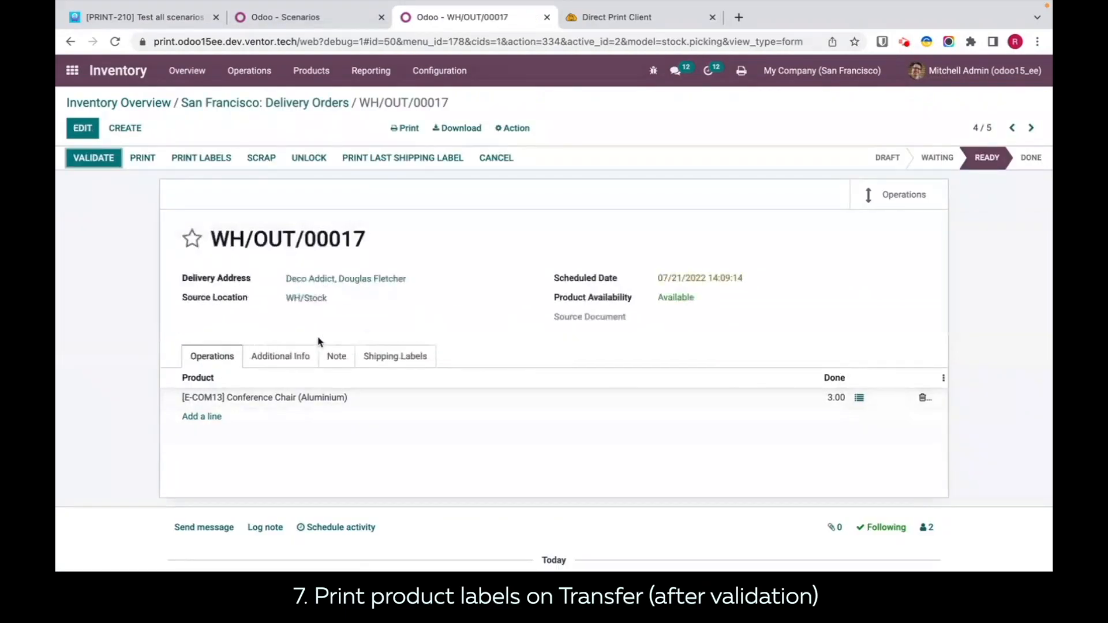
pyautogui.click(285, 104)
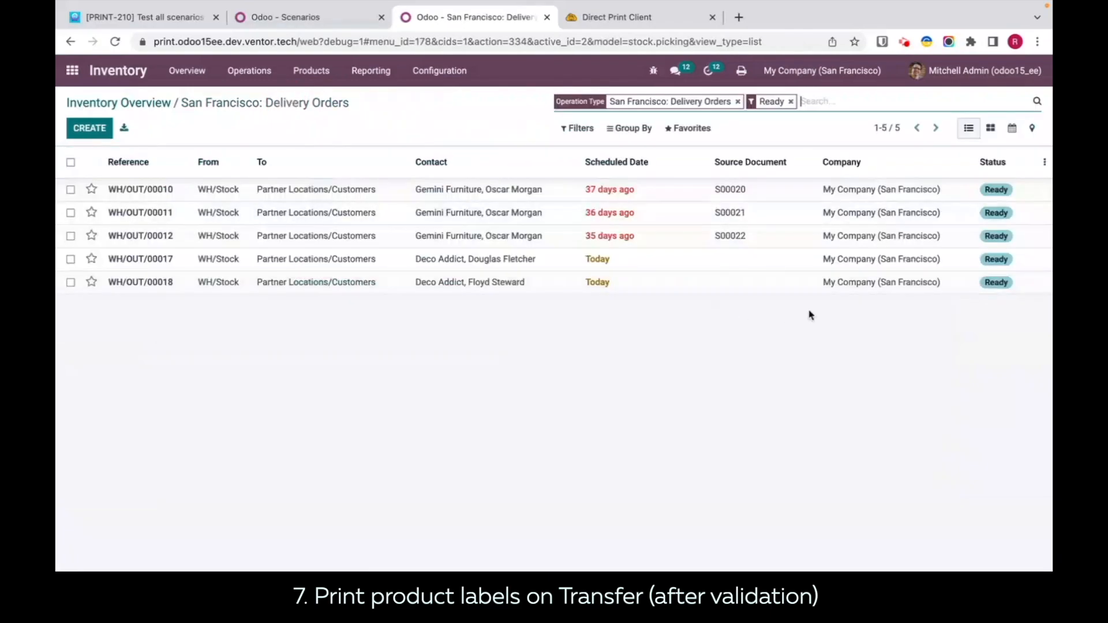
pyautogui.click(646, 291)
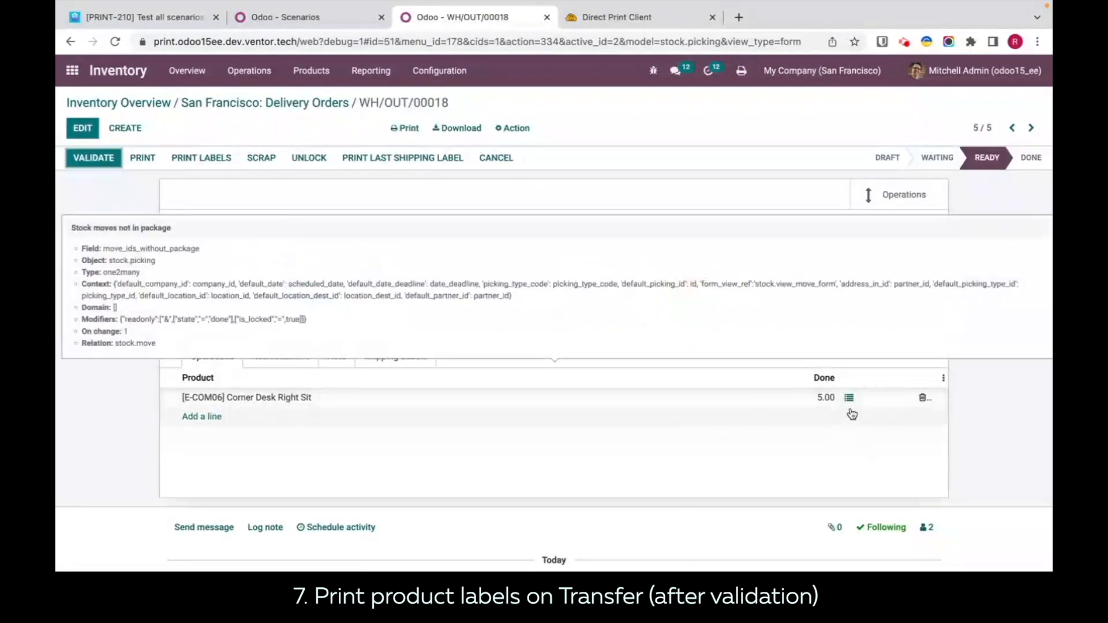
pyautogui.click(289, 19)
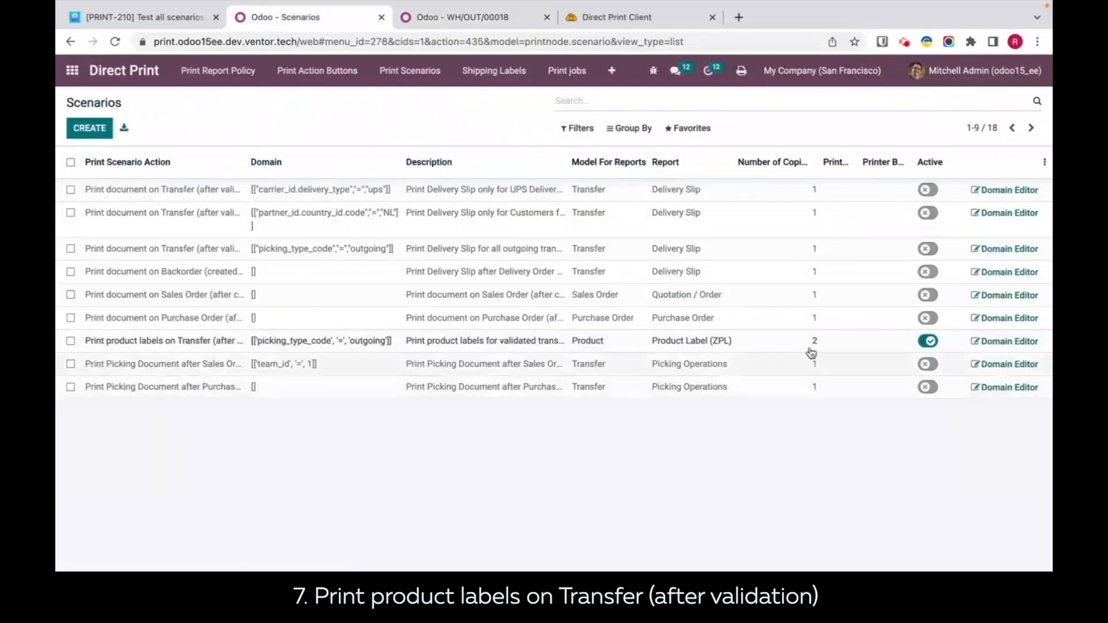
pyautogui.click(459, 17)
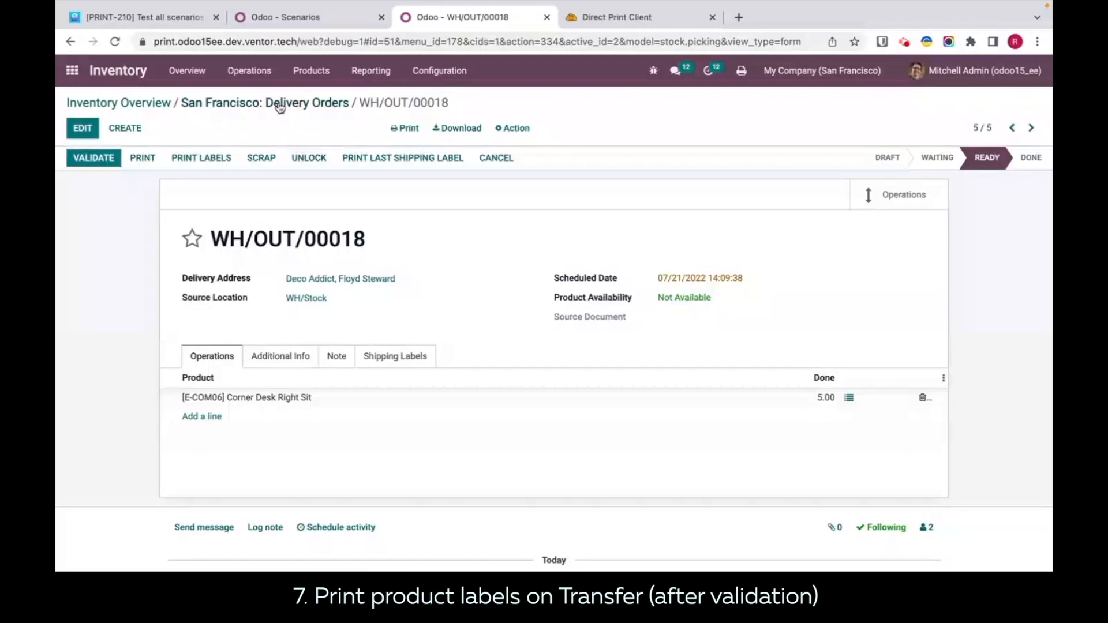
# Step: Validate the deliveries WH/OUT/00017 and WH/OUT/00018 together from the delivery orders list
pyautogui.click(280, 108)
pyautogui.click(71, 258)
pyautogui.click(71, 282)
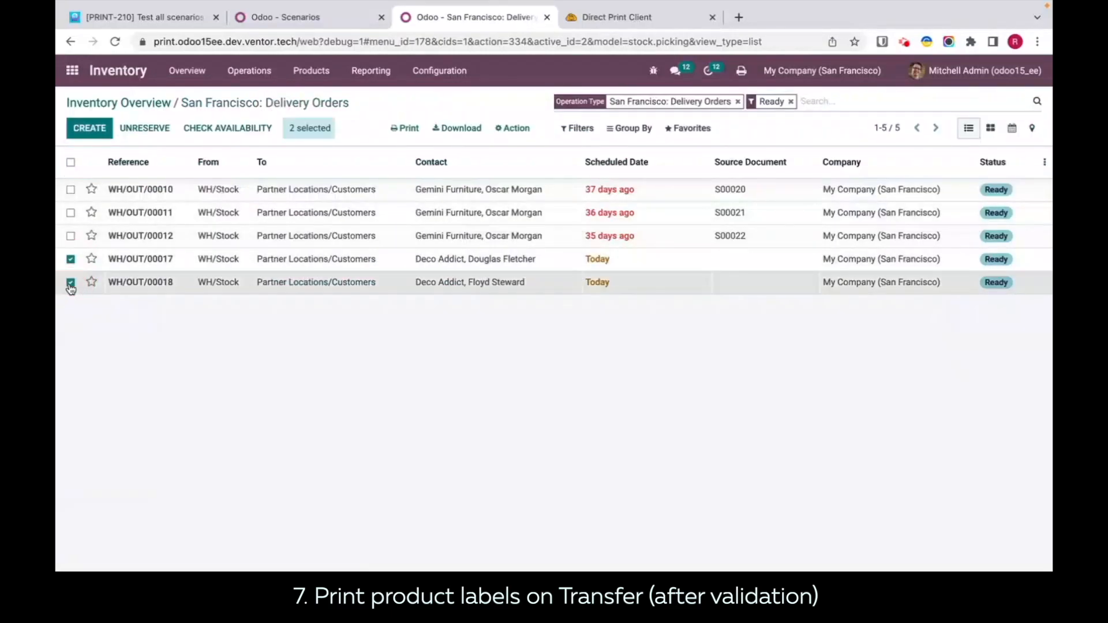
pyautogui.click(512, 128)
pyautogui.click(528, 207)
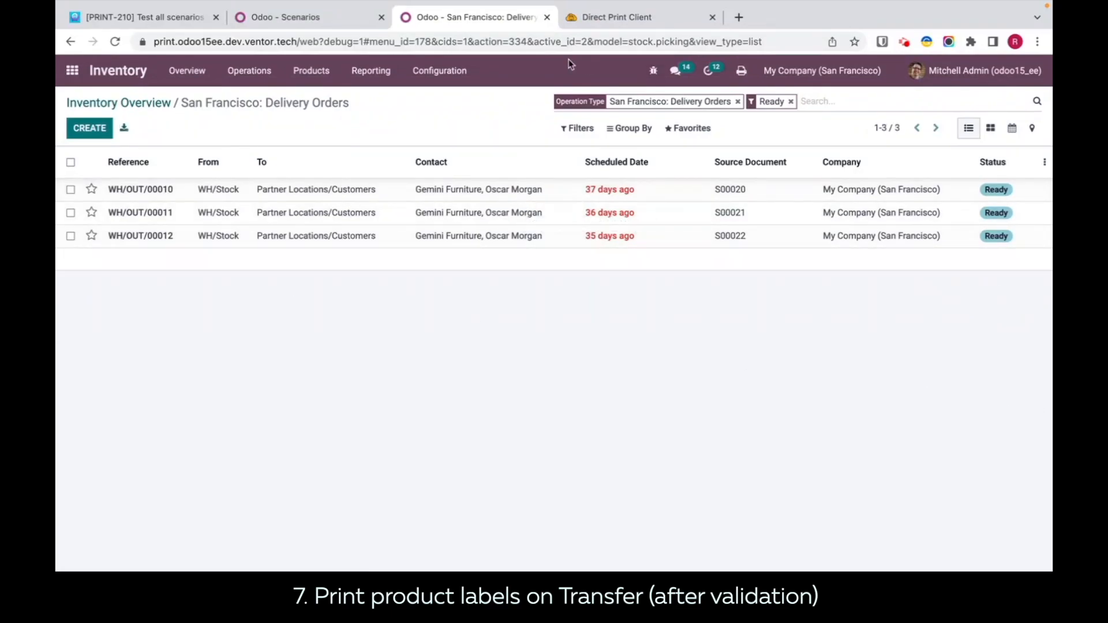
# Step: Check the newest print job's printer in the Direct Print history and review the labels in the job_746 Product_2_2 PDF from Finder
pyautogui.click(613, 18)
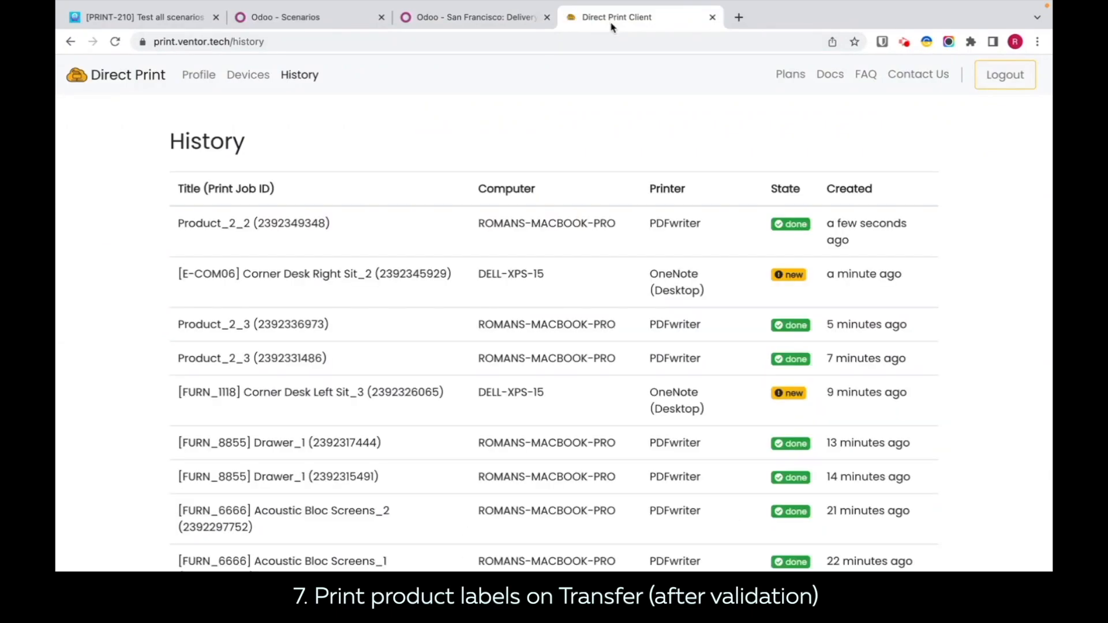
pyautogui.moveTo(715, 228); pyautogui.dragTo(658, 224)
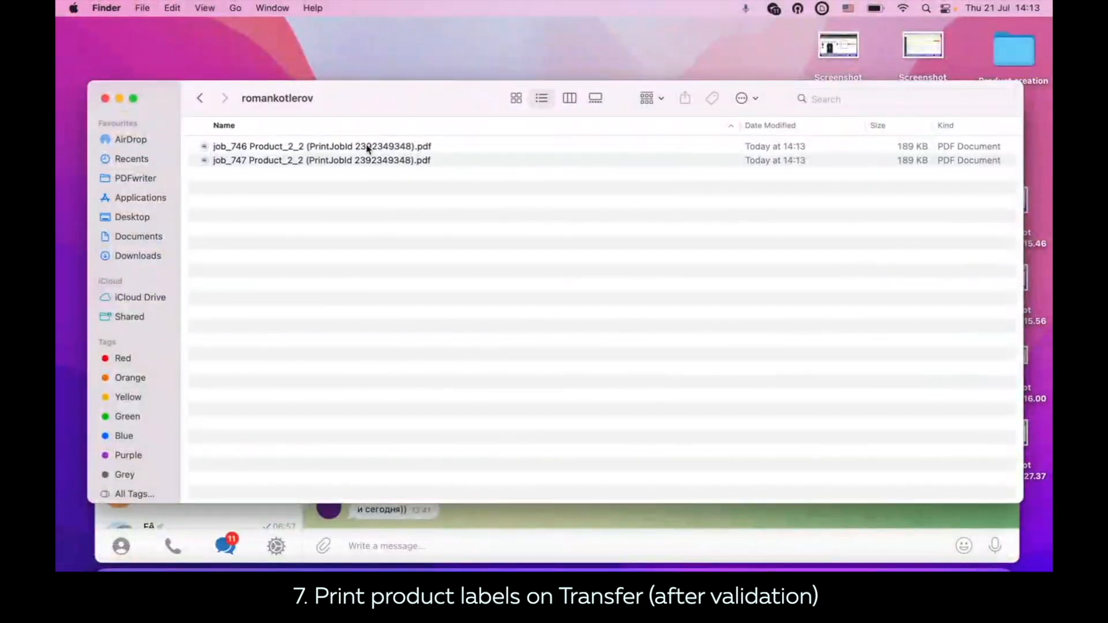
pyautogui.click(368, 147)
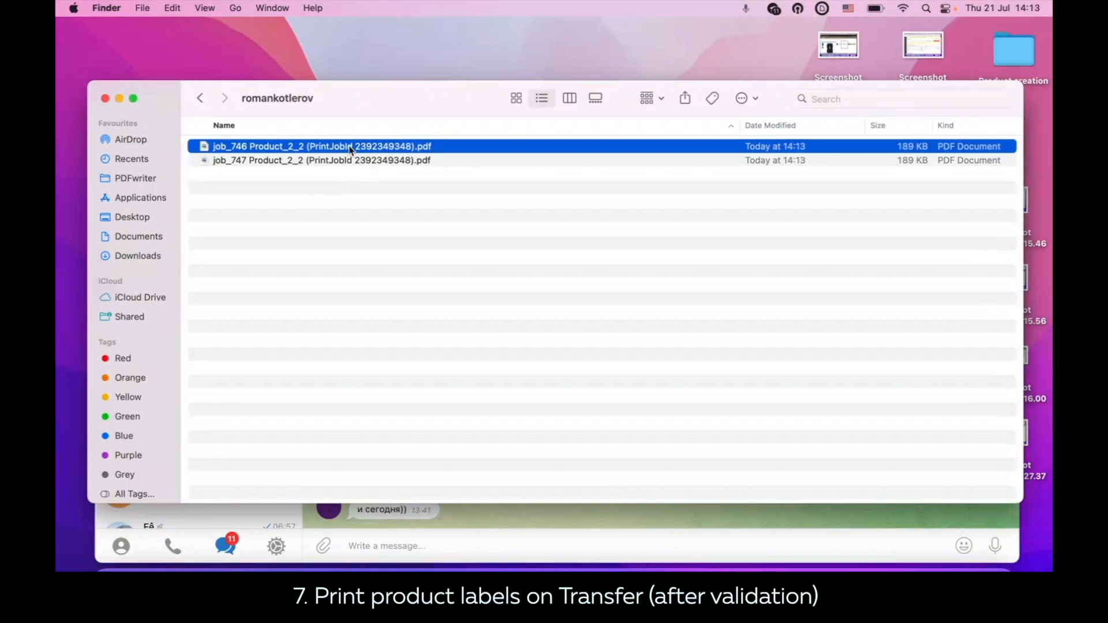
pyautogui.doubleClick(350, 148)
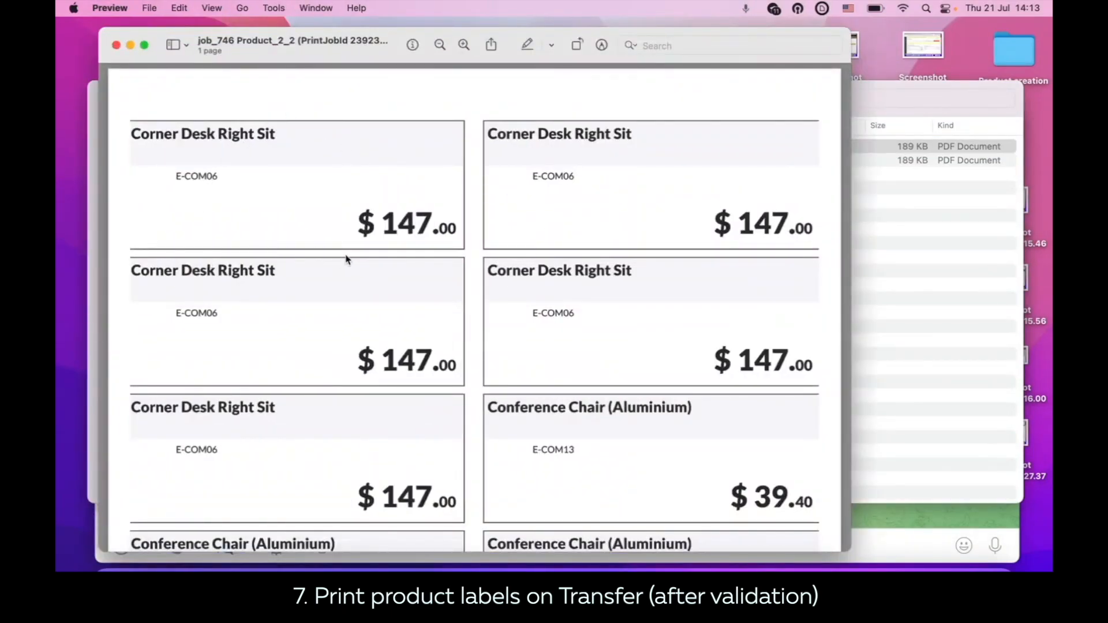
pyautogui.scroll(-1, 347, 258)
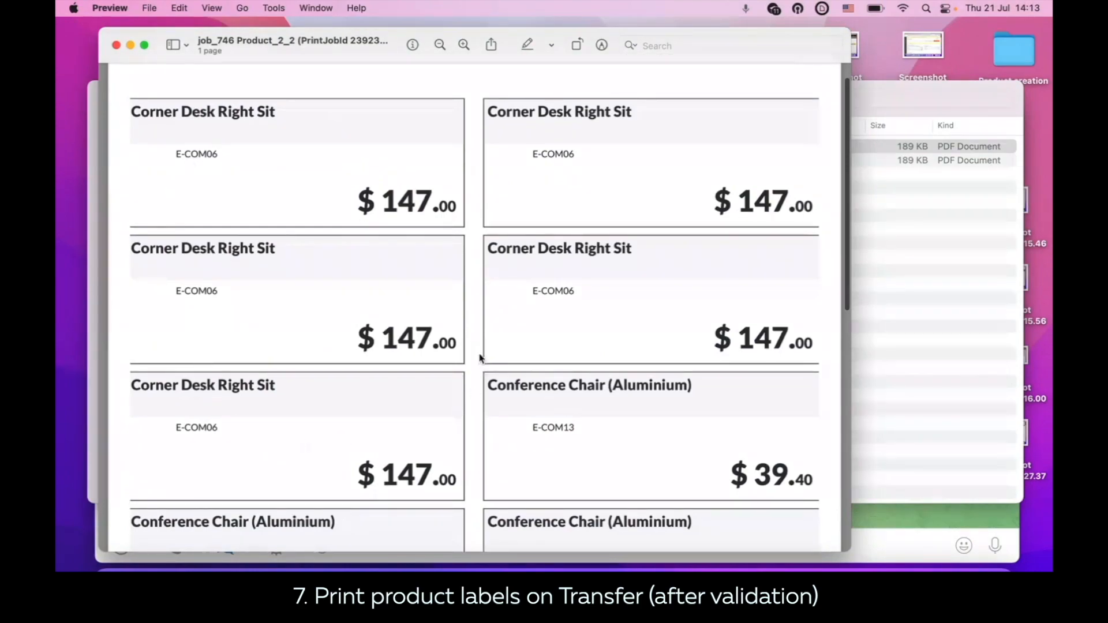
pyautogui.scroll(-5, 251, 372)
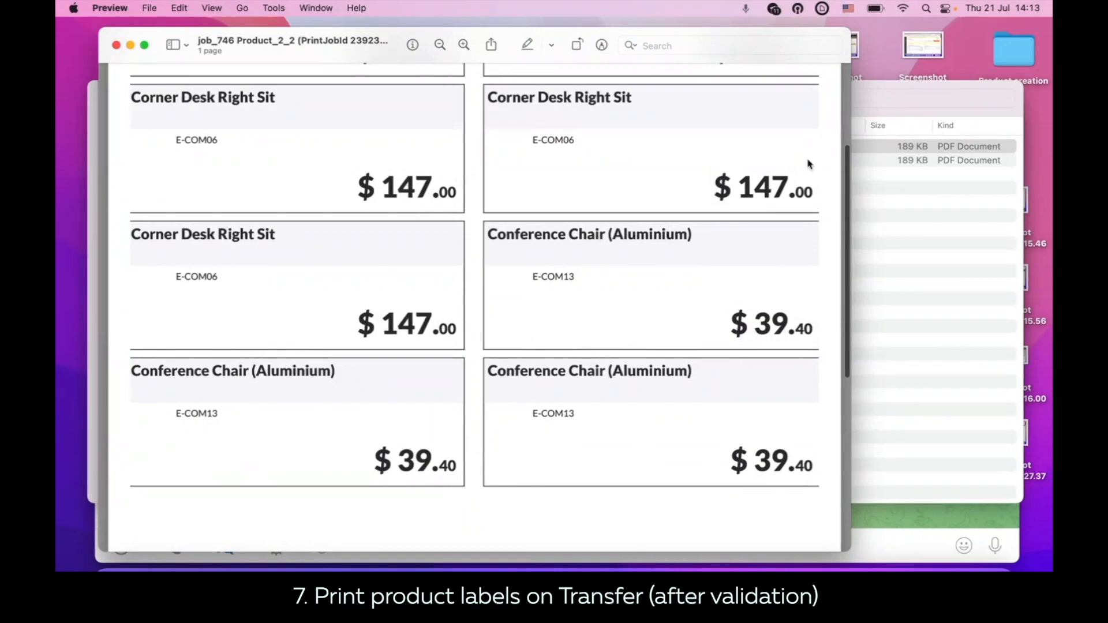
# Step: Open the second printed file, job_747 Product_2_2, and review its product labels
pyautogui.click(878, 304)
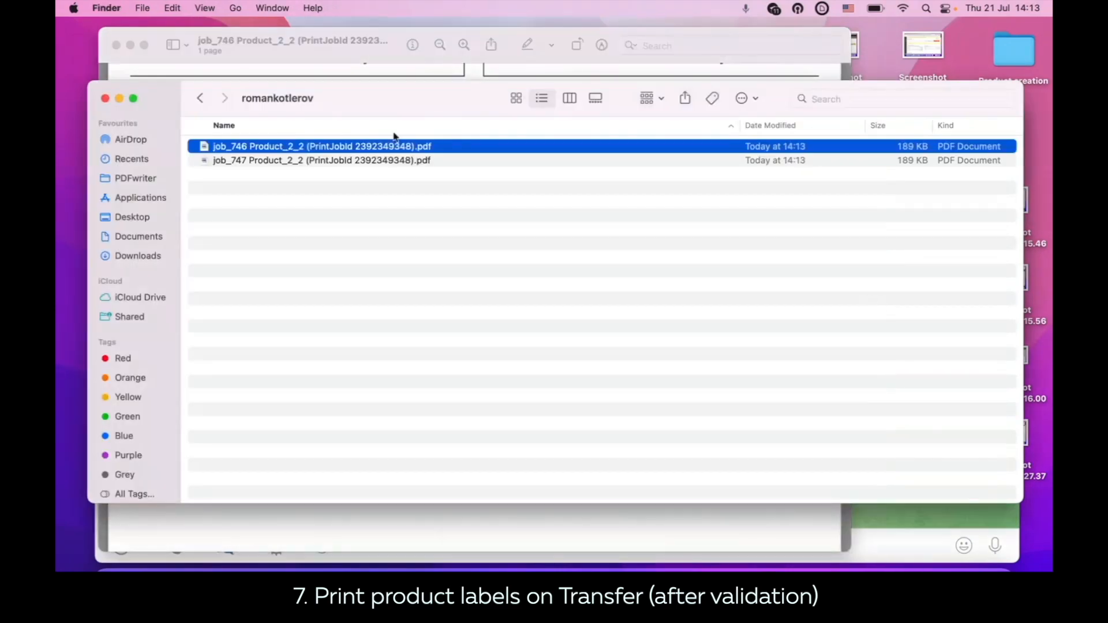
pyautogui.doubleClick(295, 162)
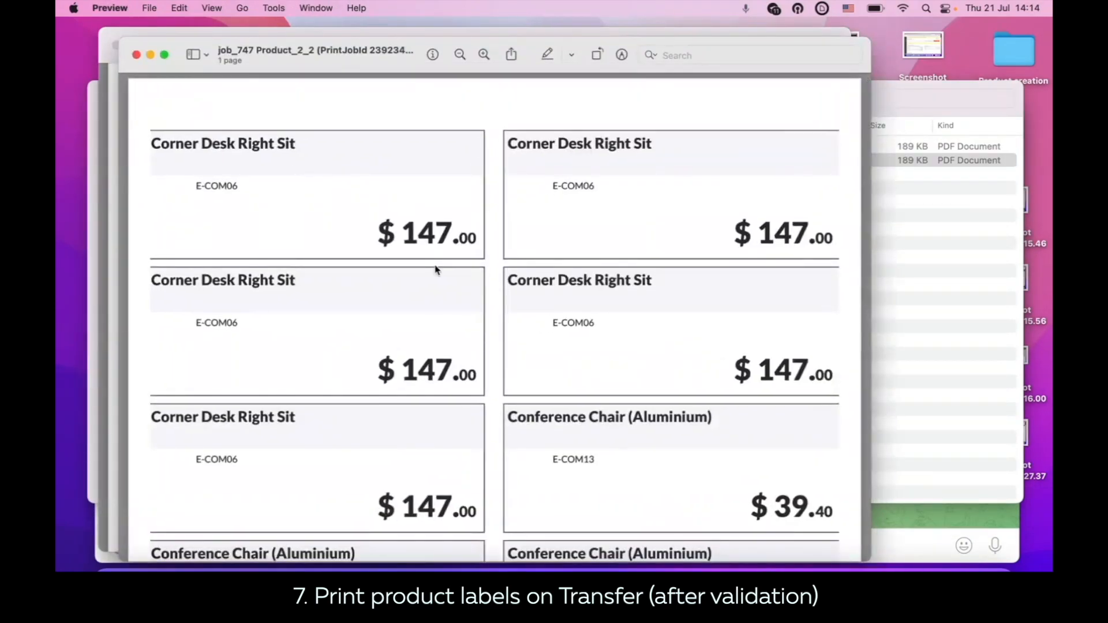
pyautogui.scroll(-10, 435, 270)
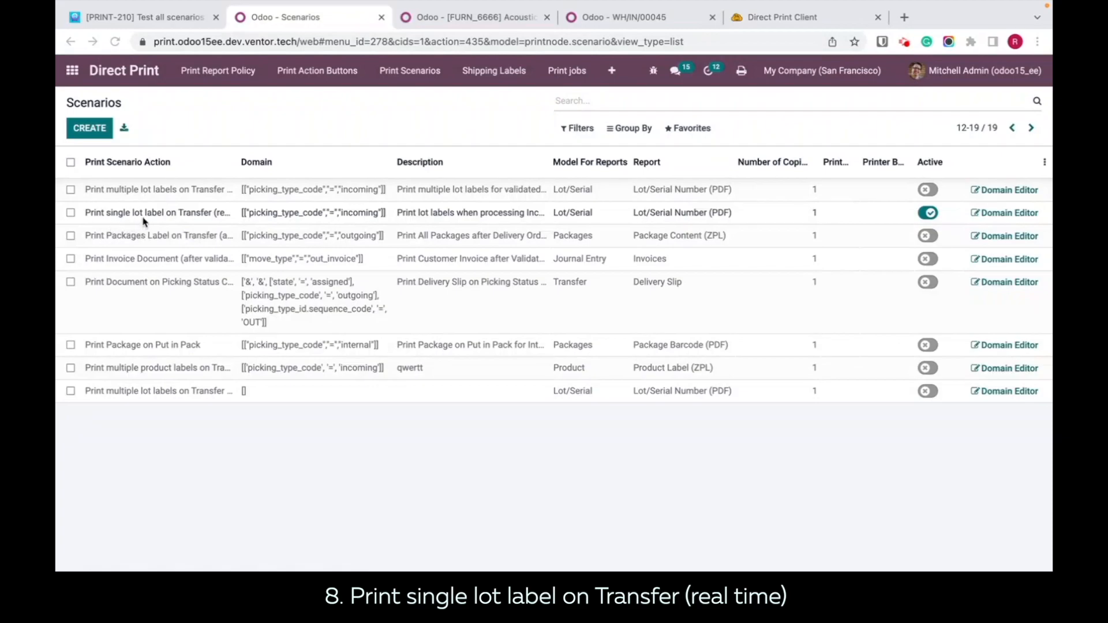
# Step: Review the action, the available Lot/Serial Number reports and the copy count of the Print single lot label on Transfer scenario
pyautogui.click(185, 213)
pyautogui.click(485, 530)
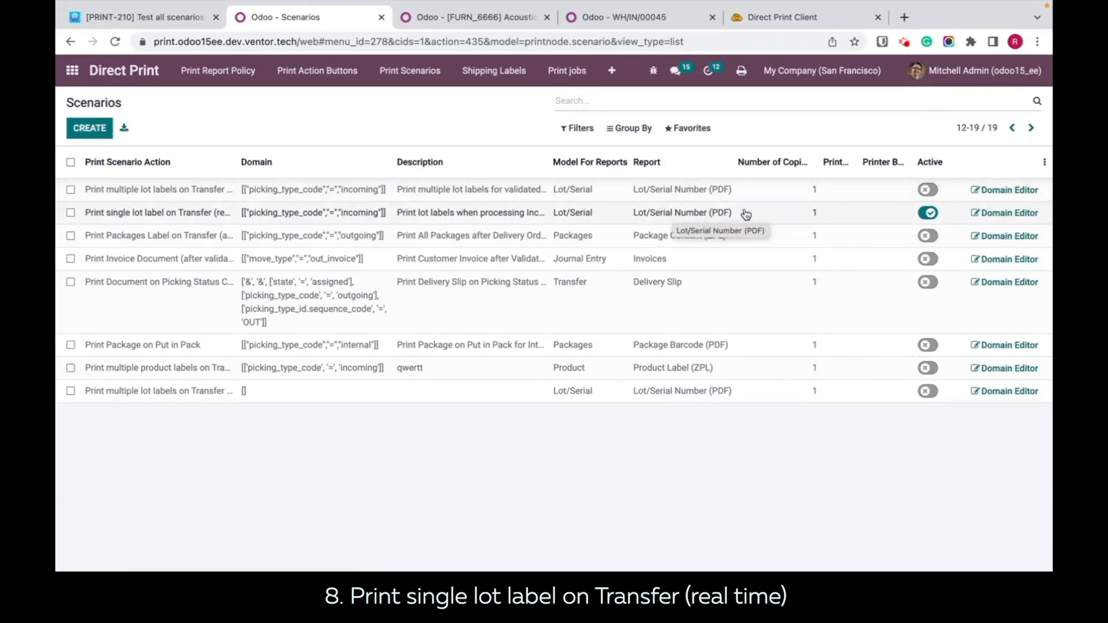
pyautogui.click(700, 217)
pyautogui.click(715, 214)
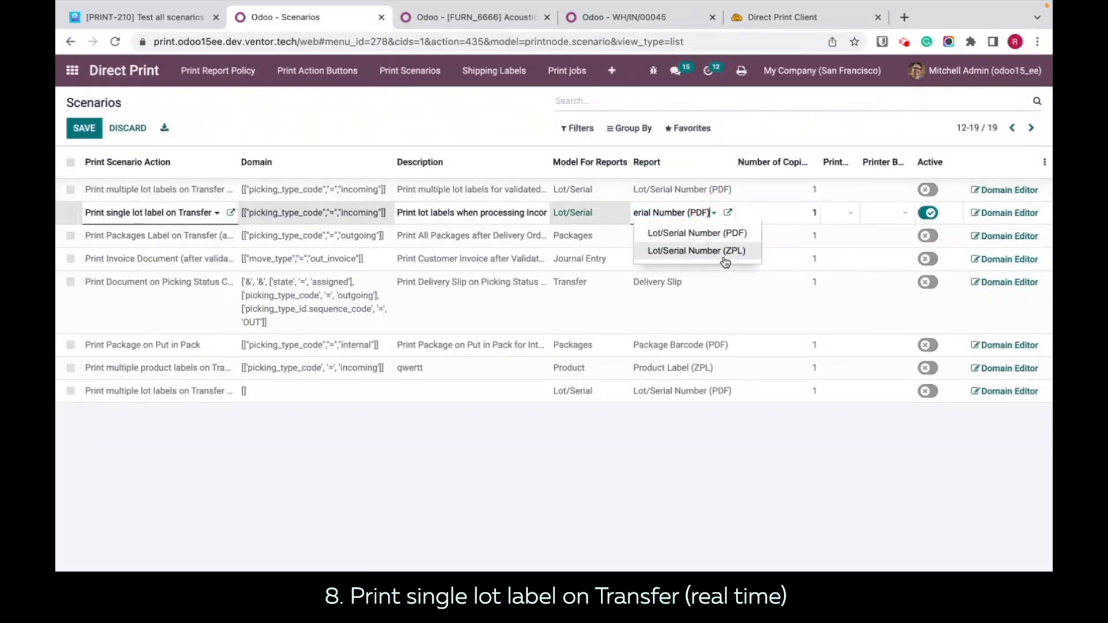
pyautogui.click(842, 469)
pyautogui.click(797, 210)
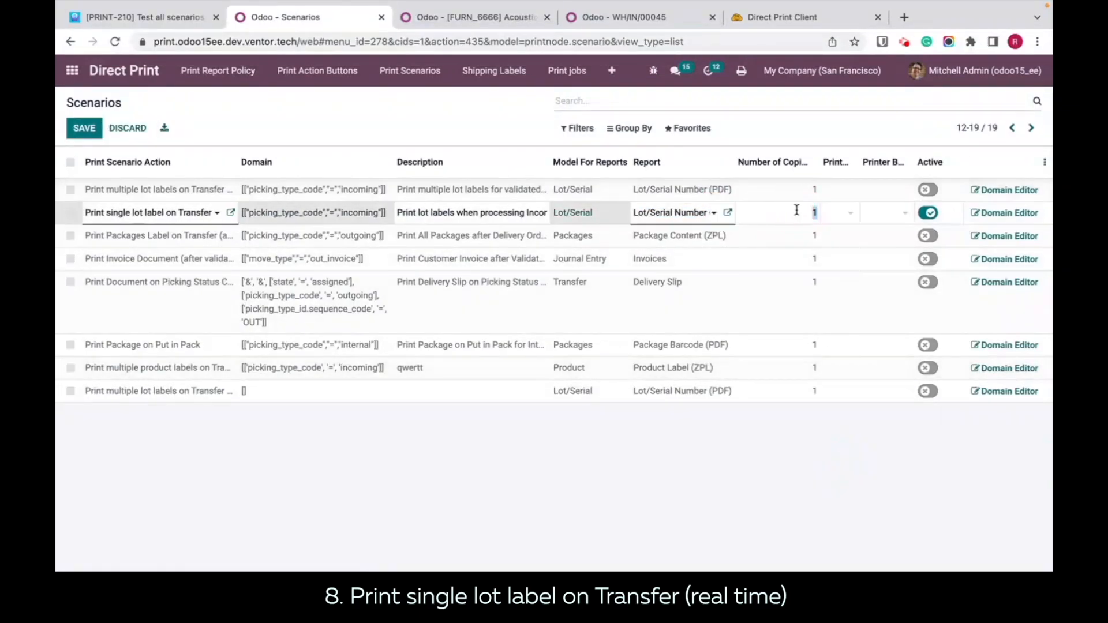
# Step: Assign the Snagit 2021 (DELL-XPS-15) printer to the Print single lot label on Transfer scenario
pyautogui.click(847, 216)
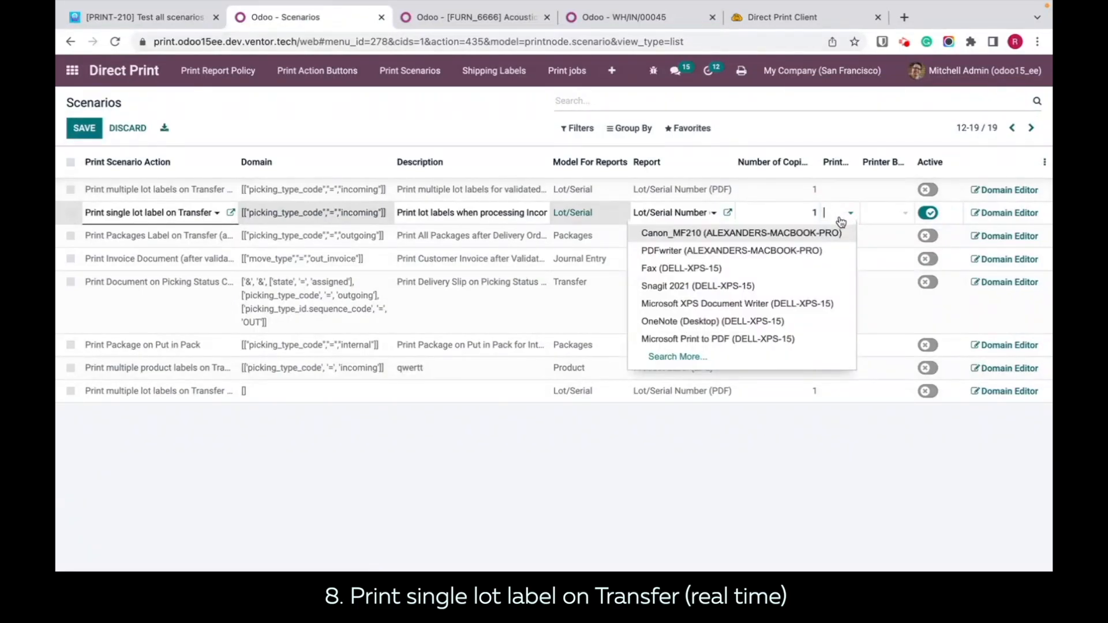
pyautogui.click(693, 287)
pyautogui.click(885, 478)
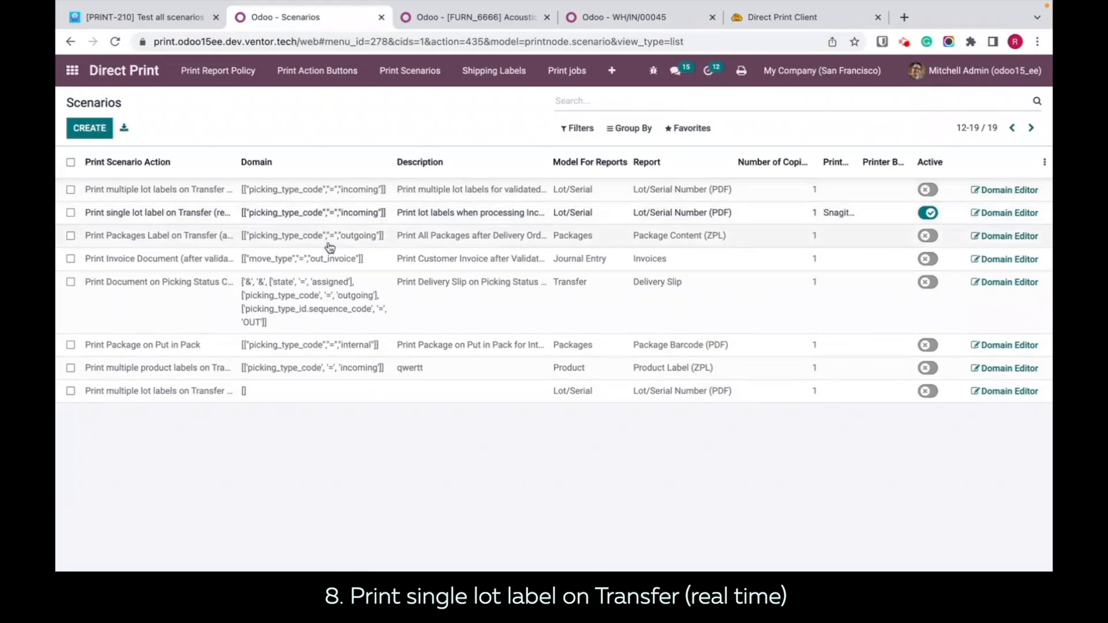
# Step: Open the San Francisco receipts that are ready to process from the Inventory overview
pyautogui.click(590, 19)
pyautogui.click(108, 71)
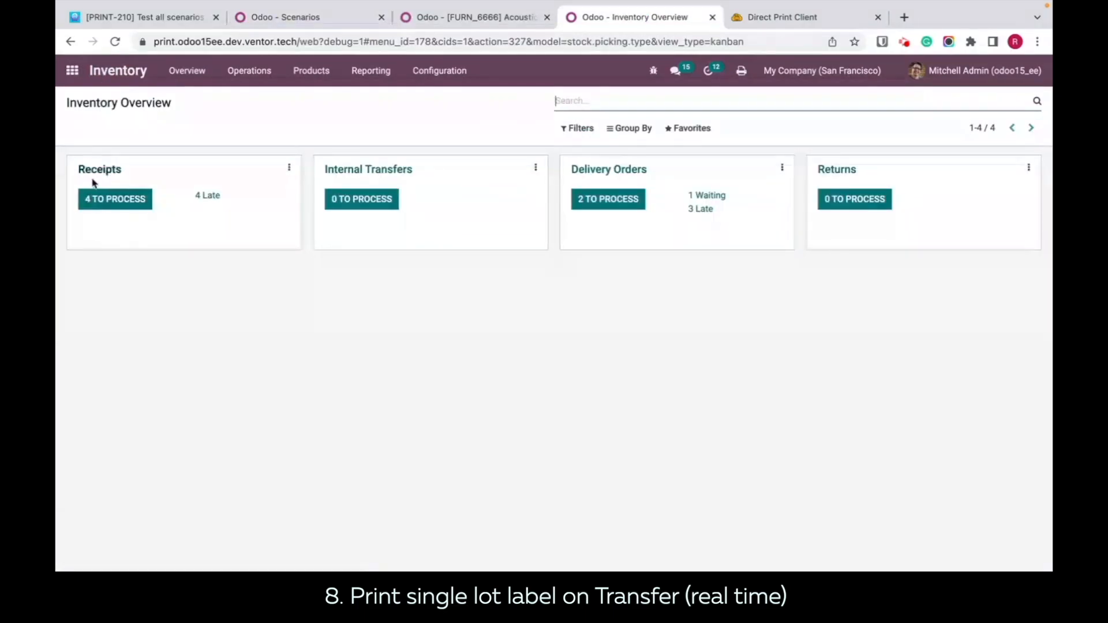
pyautogui.click(128, 208)
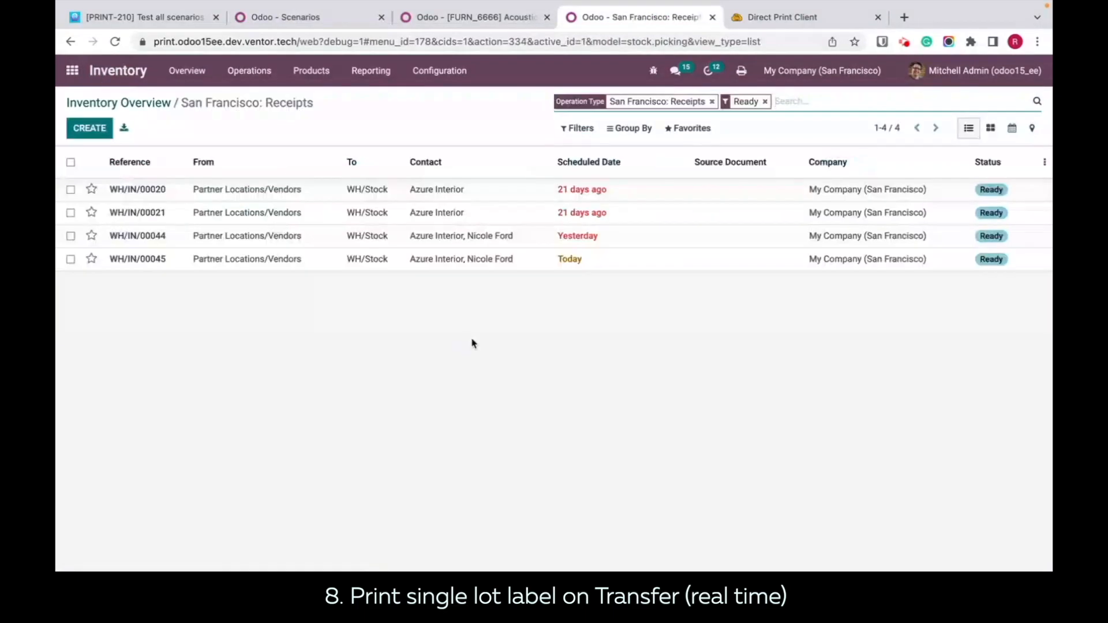
# Step: Open the San Francisco receipt scheduled for today and duplicate it
pyautogui.click(585, 260)
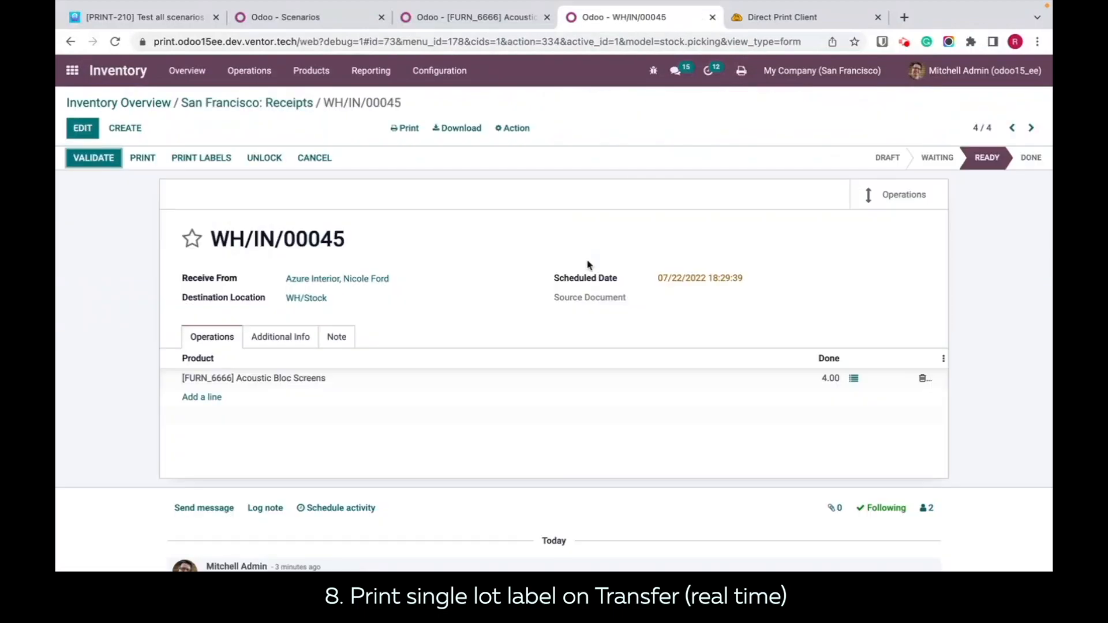
pyautogui.click(514, 128)
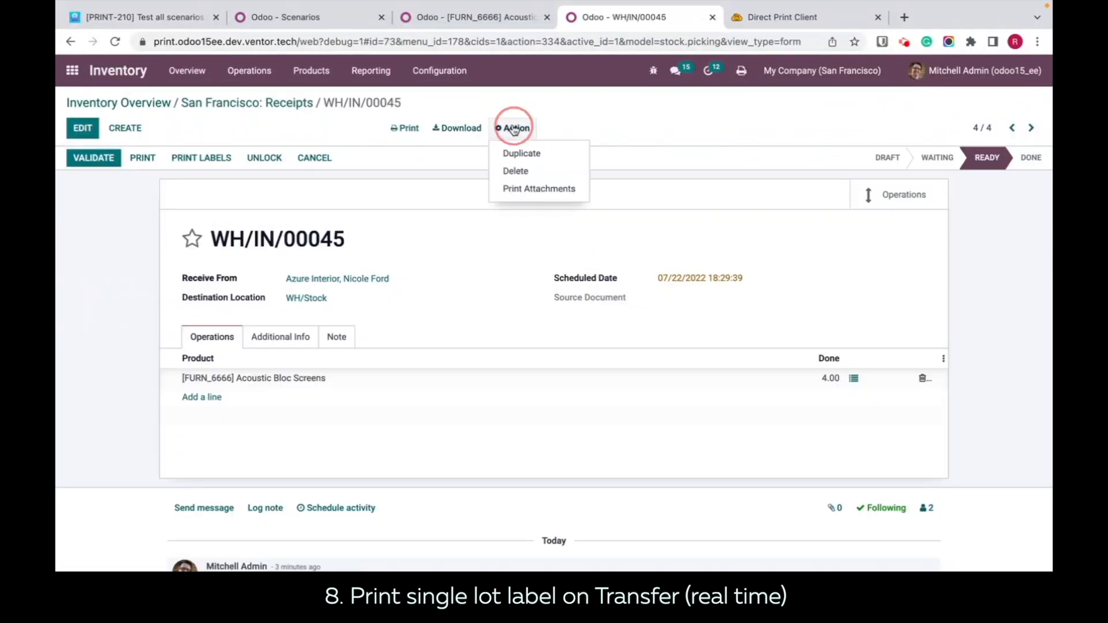
pyautogui.click(525, 157)
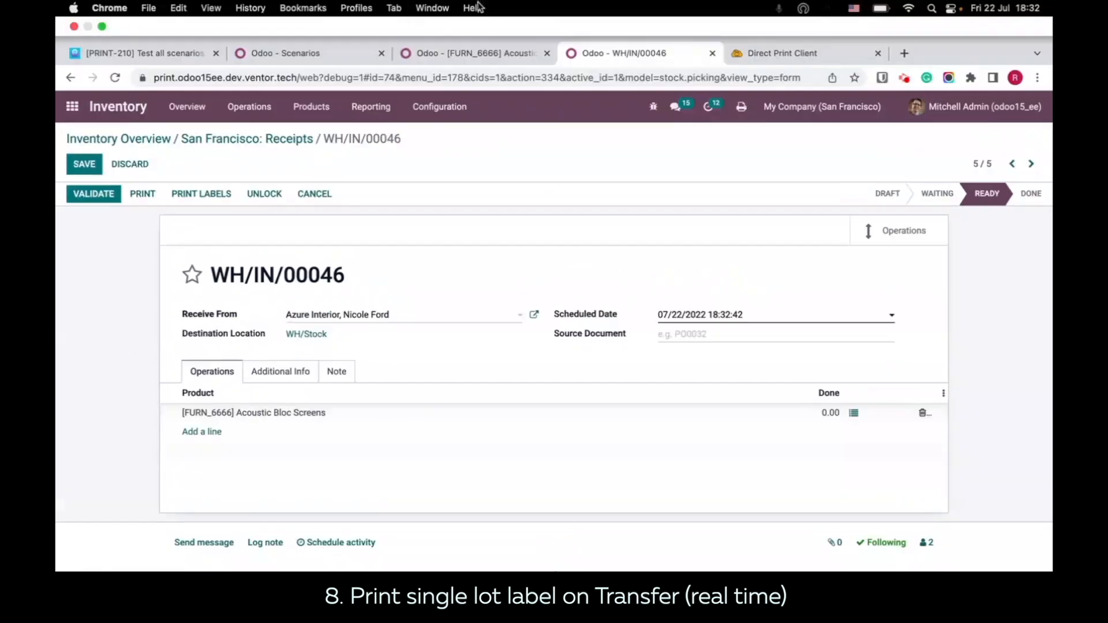
# Step: Check the tracking setting of the Acoustic Bloc Screens product and return to the duplicated receipt
pyautogui.click(456, 53)
pyautogui.click(512, 324)
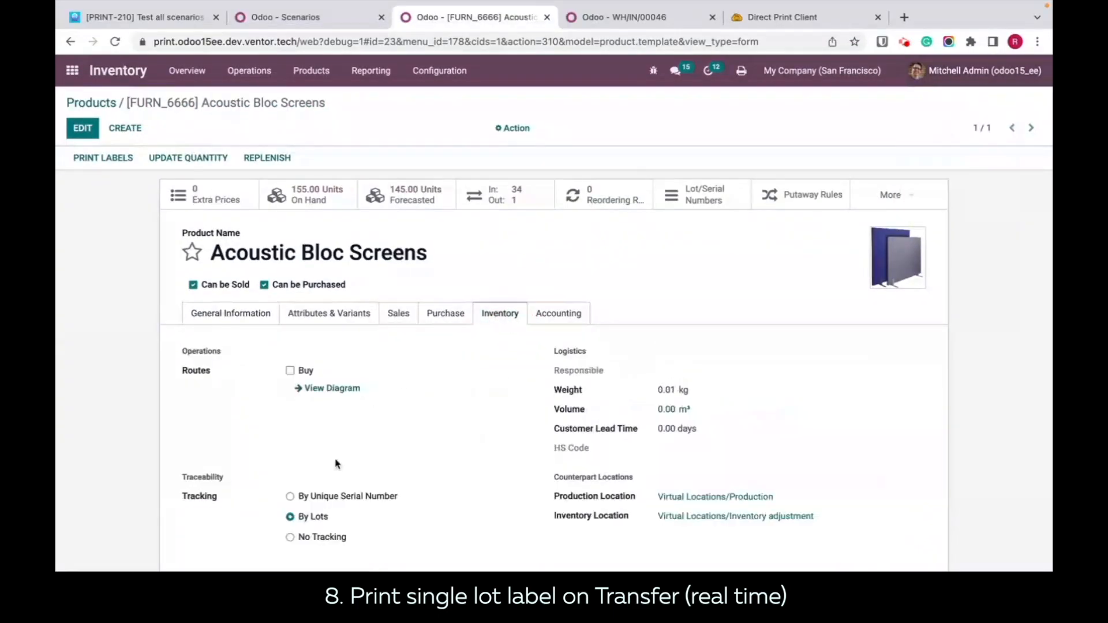
pyautogui.click(623, 17)
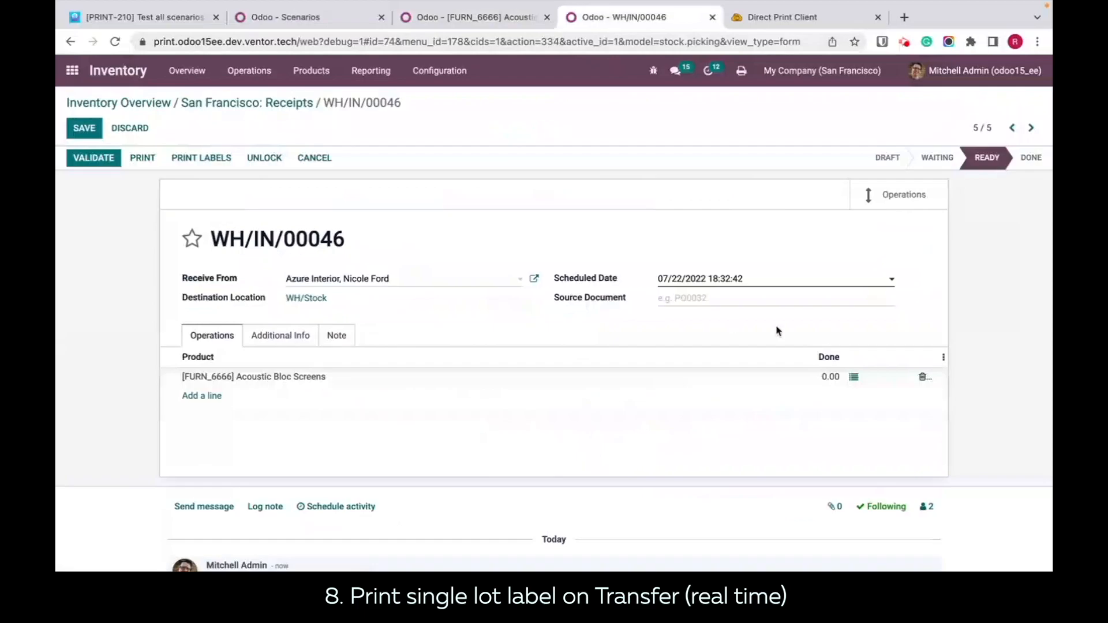
# Step: Add a detailed operation line for Acoustic Bloc Screens with lot 00001 and a done quantity of 2
pyautogui.click(854, 378)
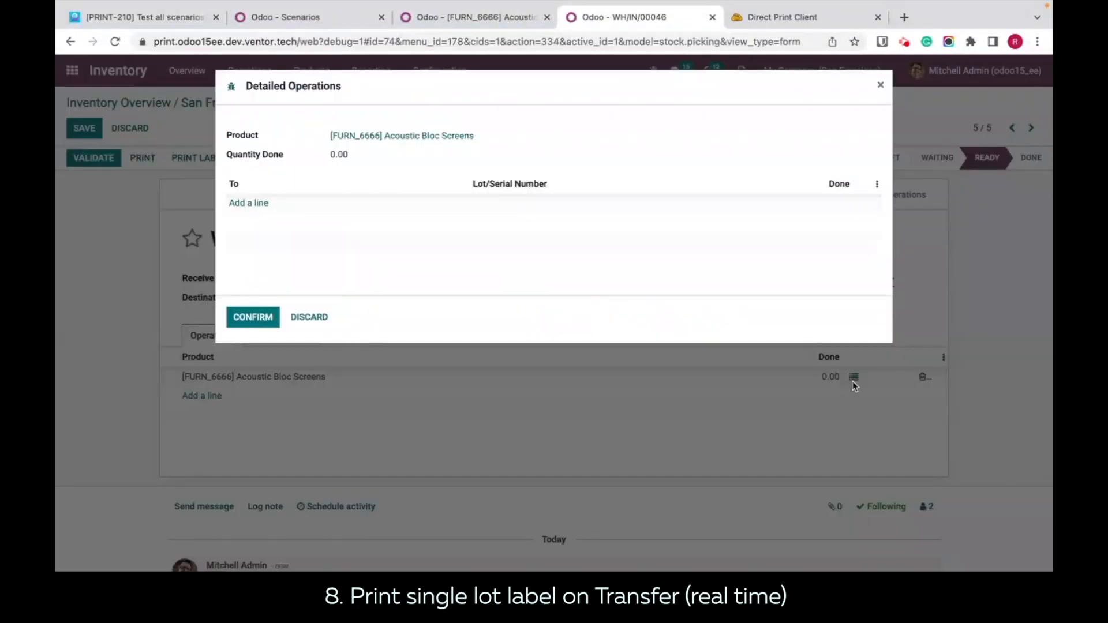
pyautogui.click(881, 85)
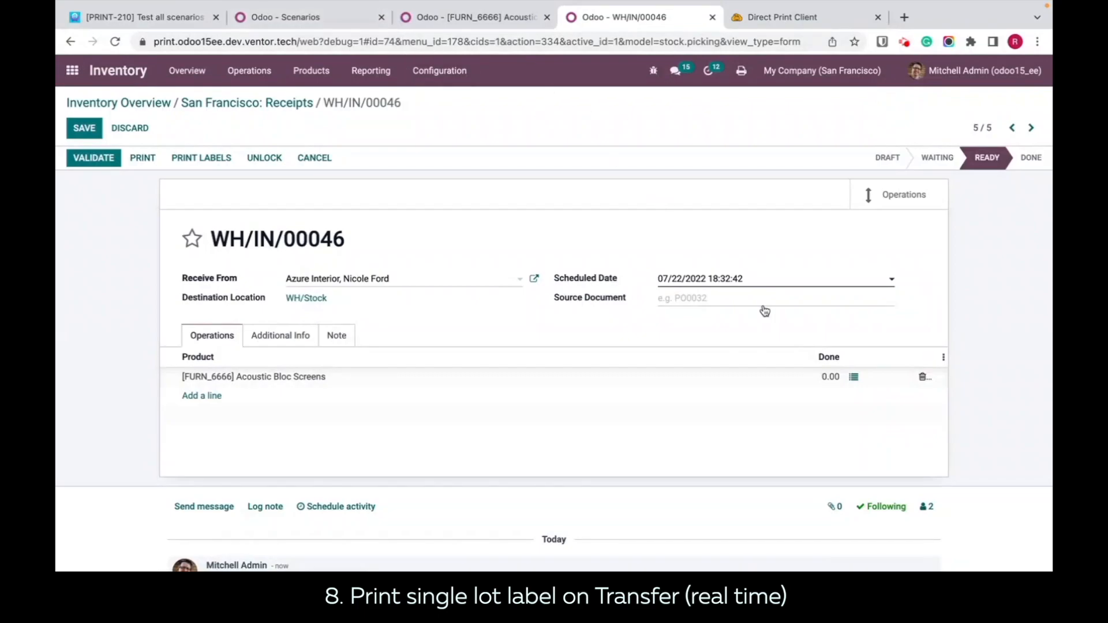
pyautogui.click(855, 378)
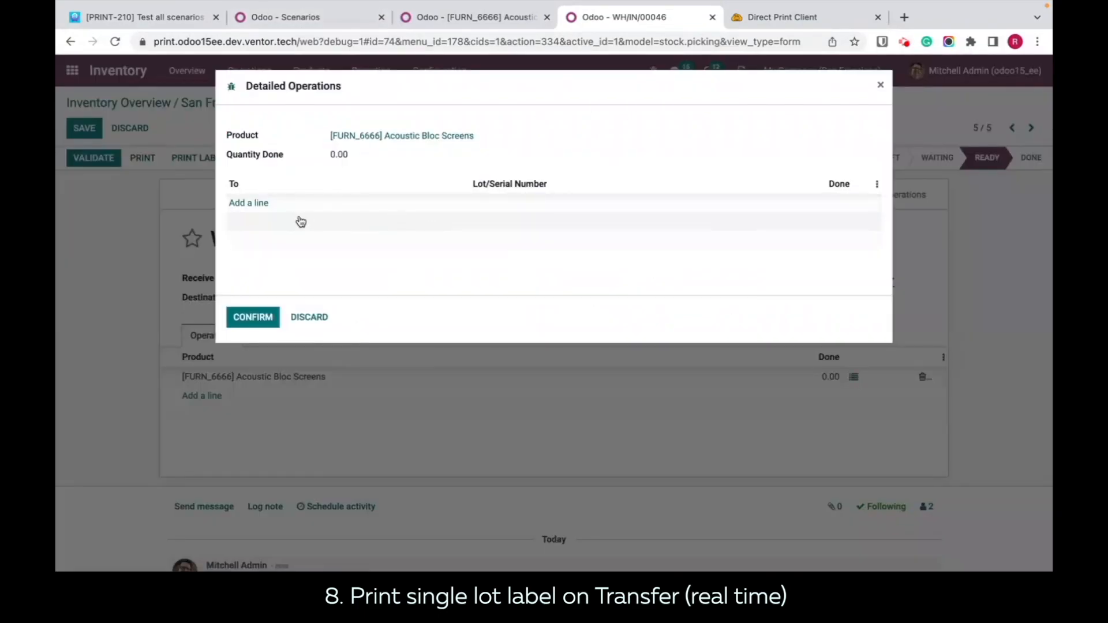
pyautogui.click(242, 204)
pyautogui.click(620, 211)
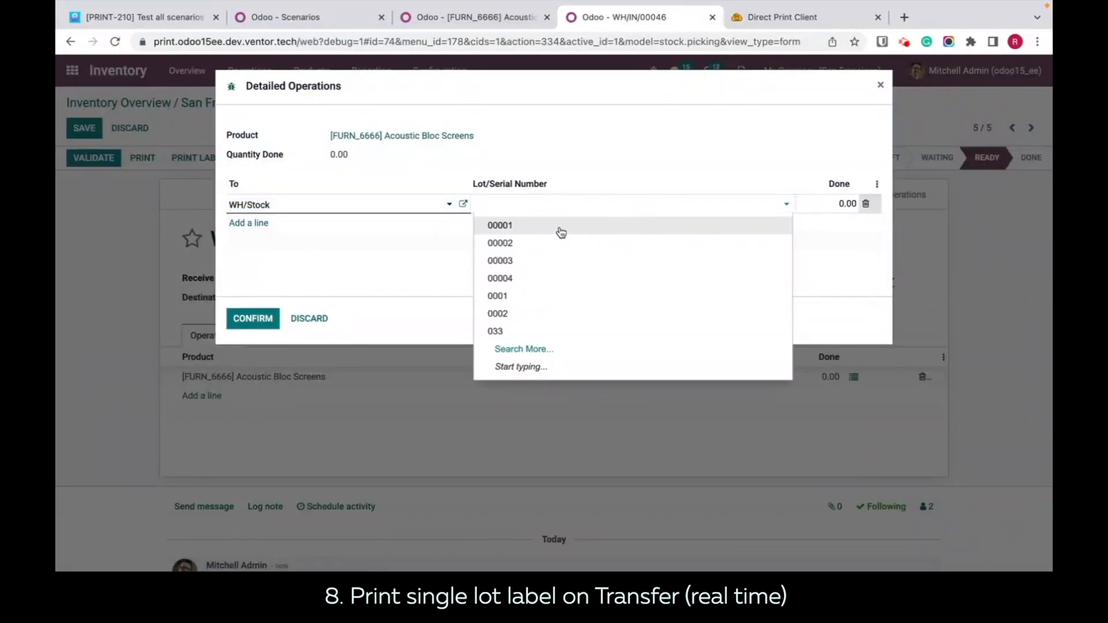
pyautogui.click(559, 228)
pyautogui.click(809, 207)
pyautogui.write('2')
# Step: Add a second line with lot 00004 and a done quantity of 4, and confirm the detailed operations
pyautogui.click(247, 222)
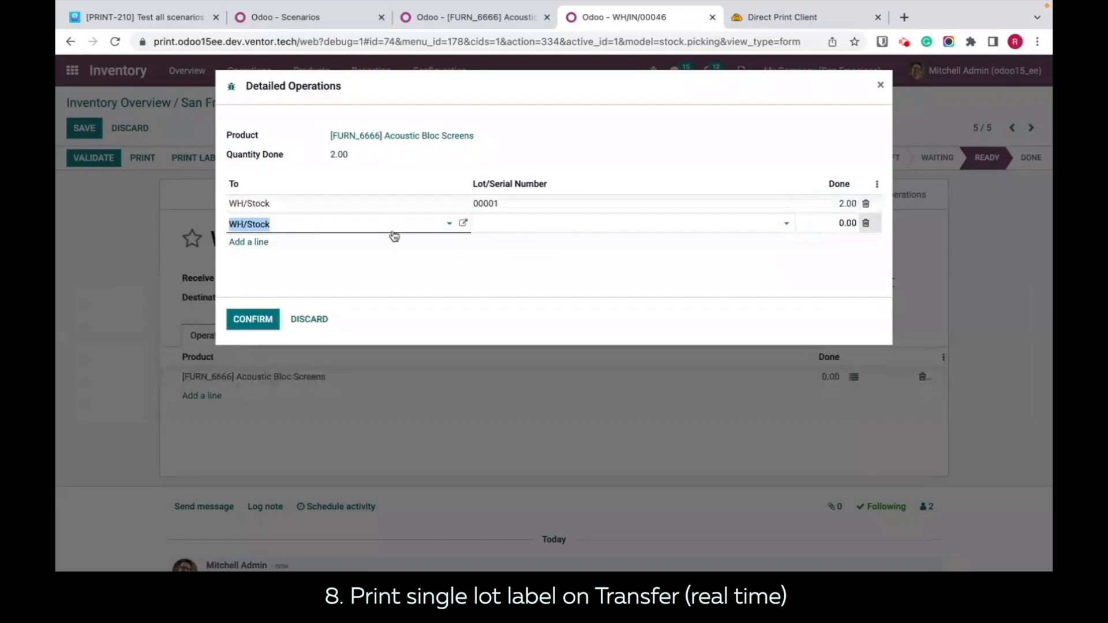
pyautogui.click(577, 225)
pyautogui.click(554, 295)
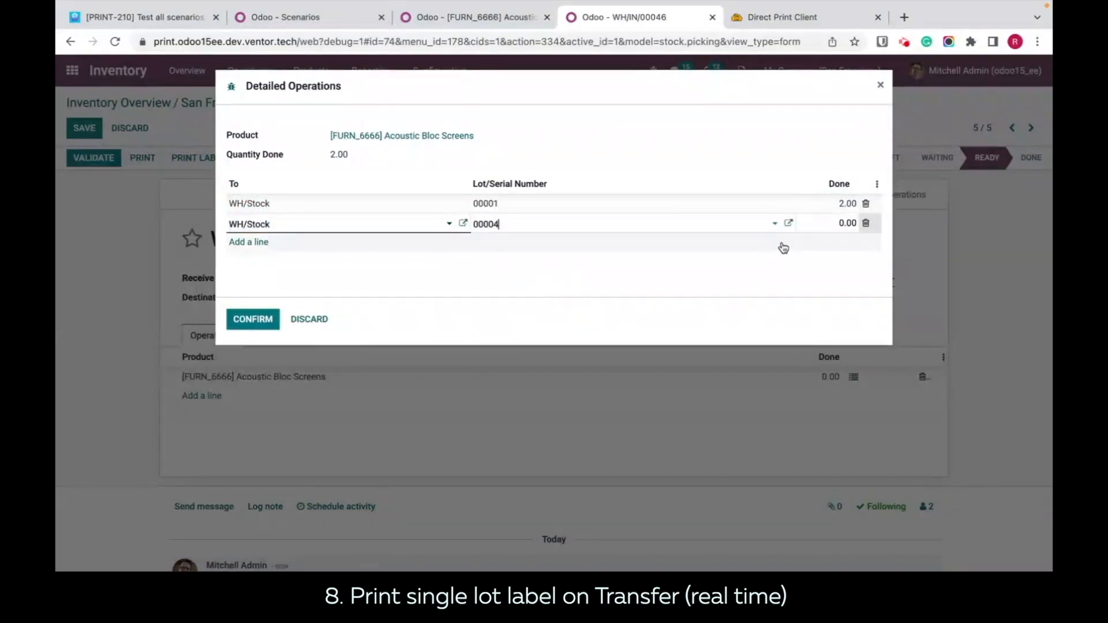
pyautogui.click(829, 227)
pyautogui.write('4')
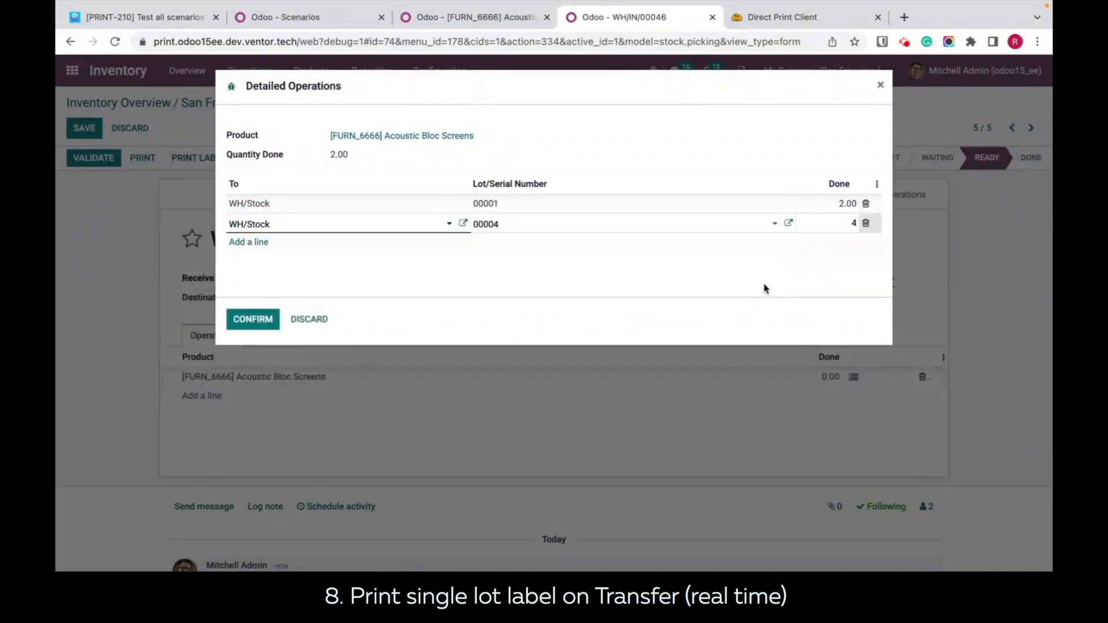
pyautogui.click(363, 290)
pyautogui.click(249, 320)
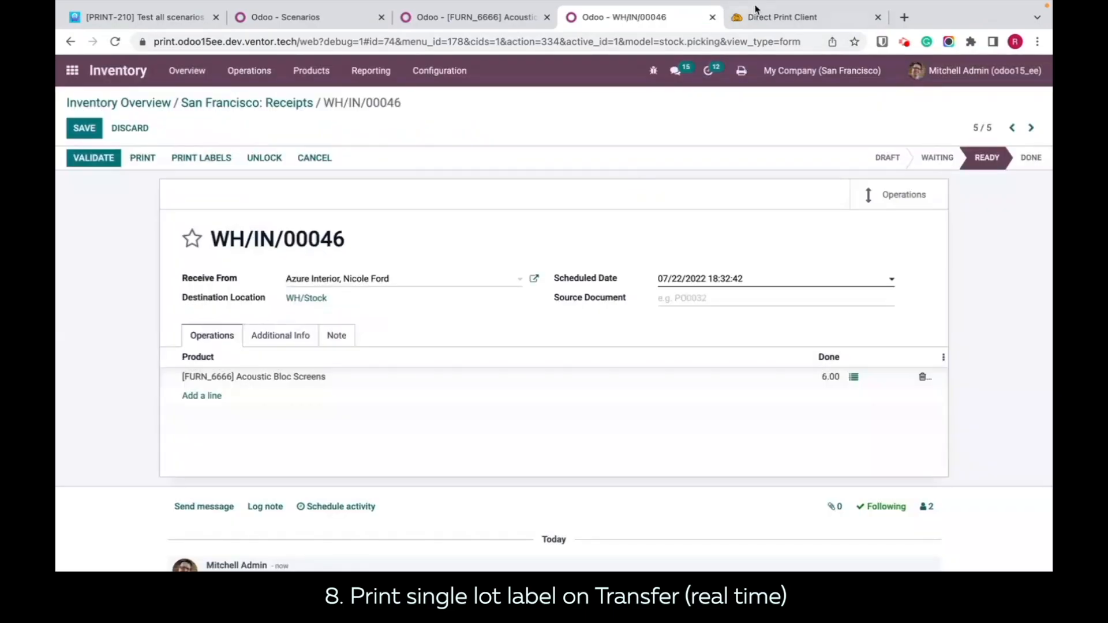
# Step: Check the newest lot label jobs and their assigned printer in the Direct Print history
pyautogui.click(757, 12)
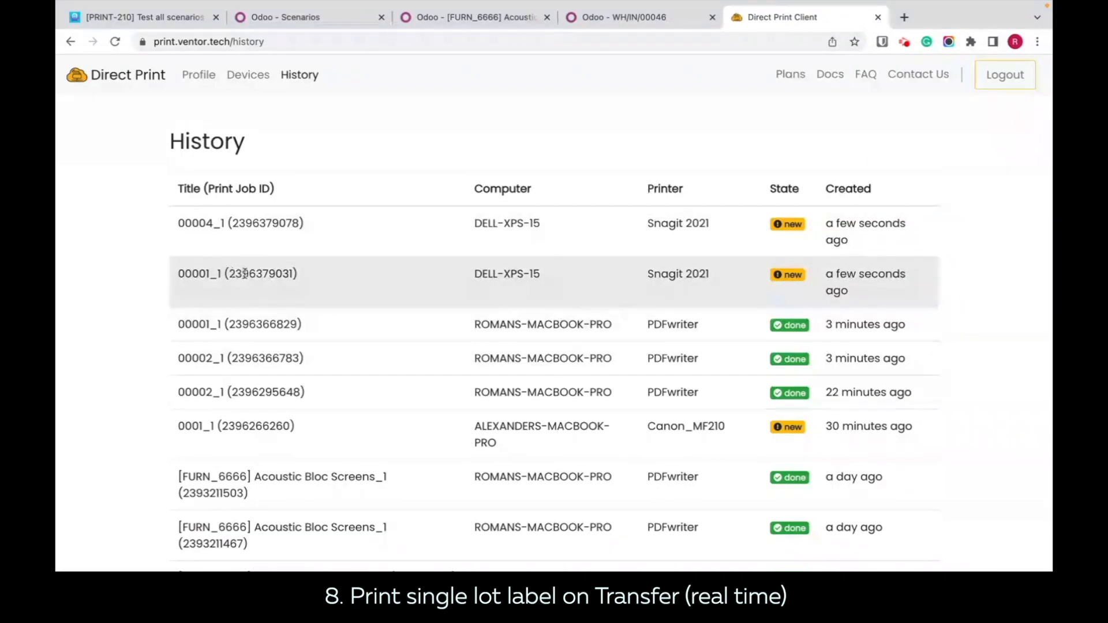
pyautogui.moveTo(721, 281); pyautogui.dragTo(641, 275)
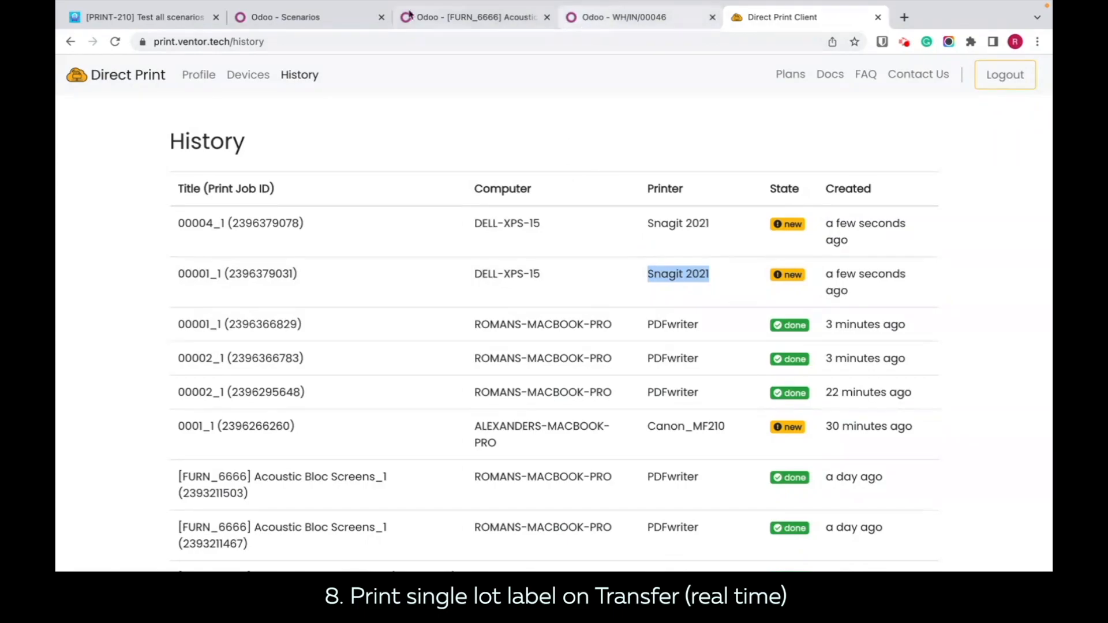
# Step: Remove the assigned printer from the Print single lot label on Transfer scenario
pyautogui.click(302, 17)
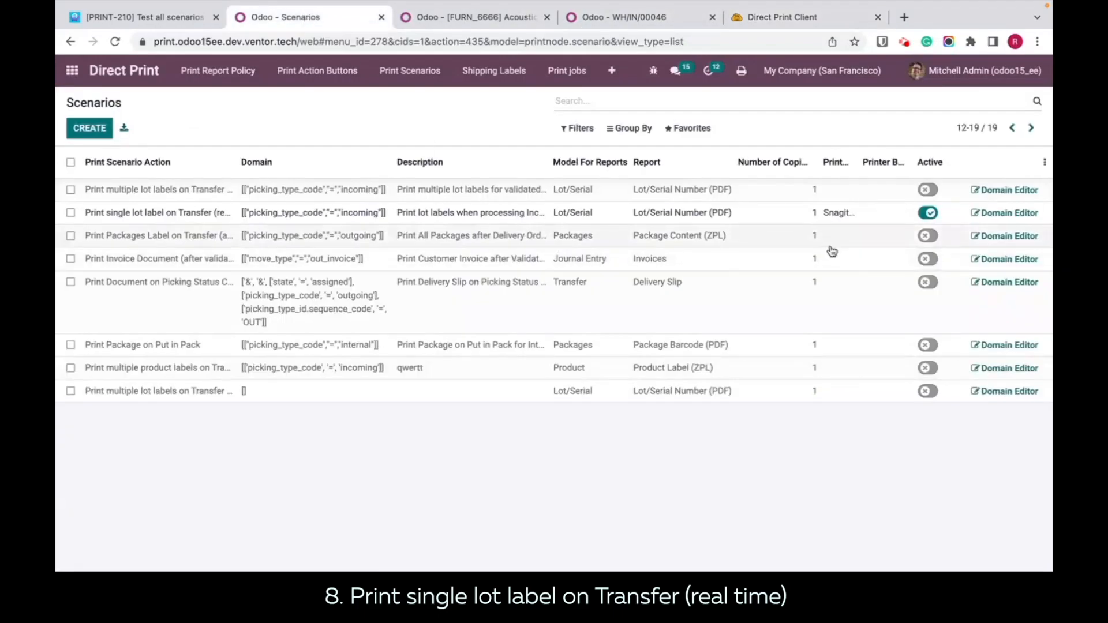
pyautogui.click(839, 213)
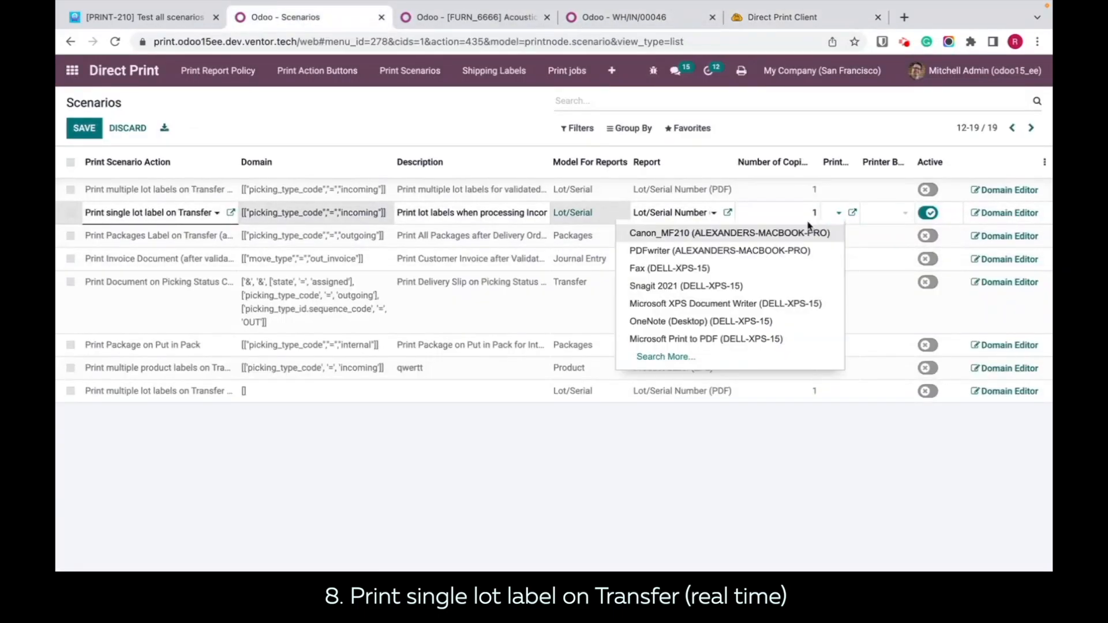
pyautogui.click(893, 500)
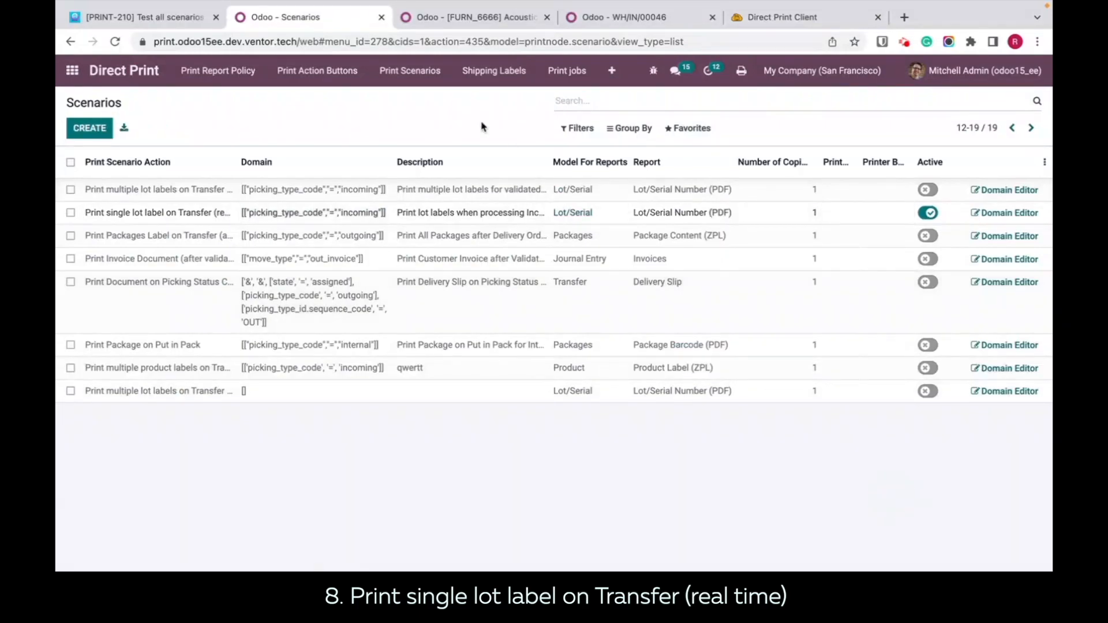
# Step: Review the default workstation printer in the user's Direct Print preferences and close them without changes
pyautogui.click(472, 22)
pyautogui.click(589, 18)
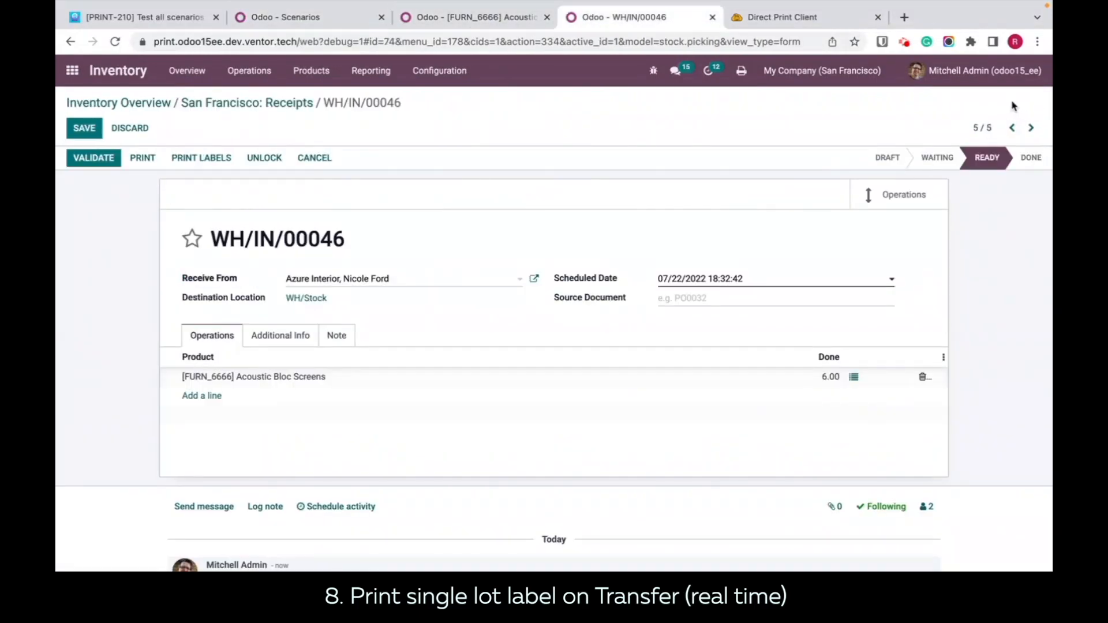
pyautogui.click(961, 73)
pyautogui.click(928, 160)
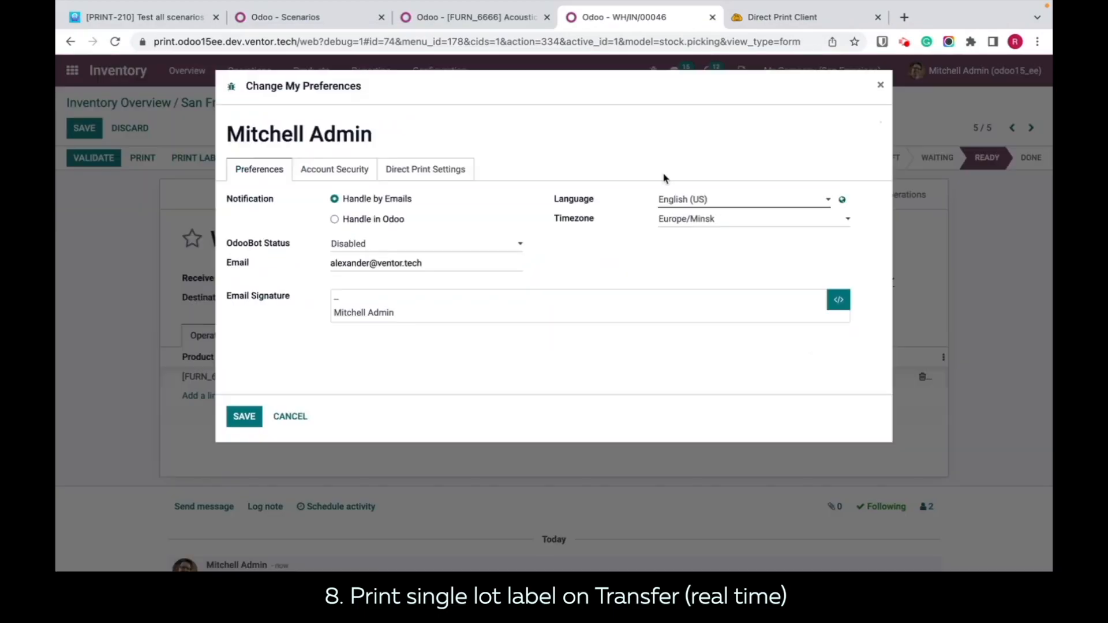
pyautogui.click(404, 211)
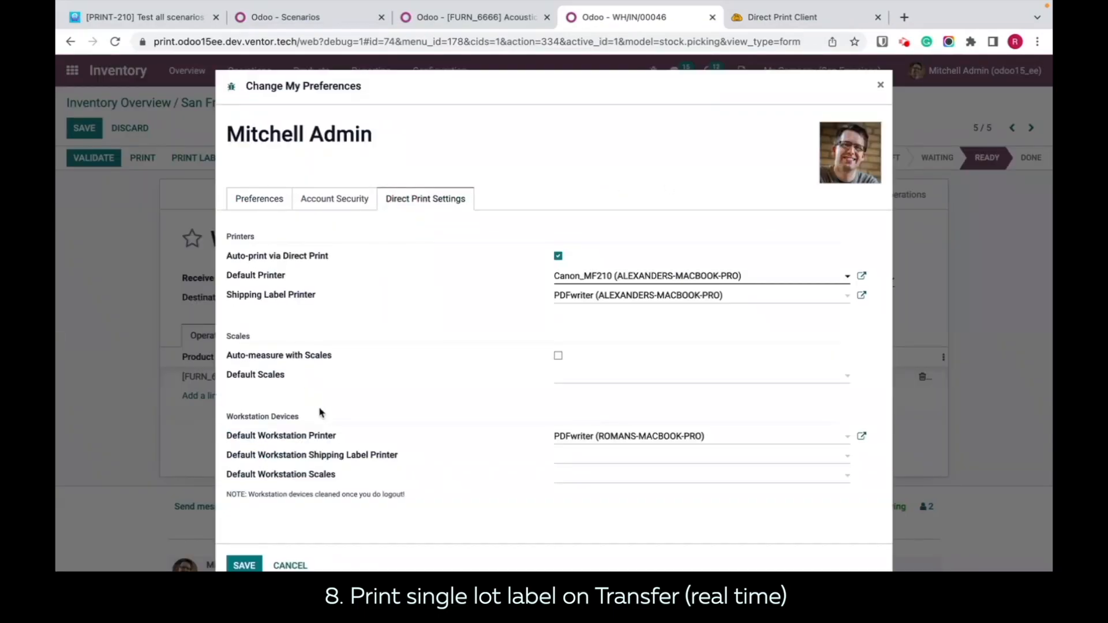
pyautogui.moveTo(347, 436); pyautogui.dragTo(223, 421)
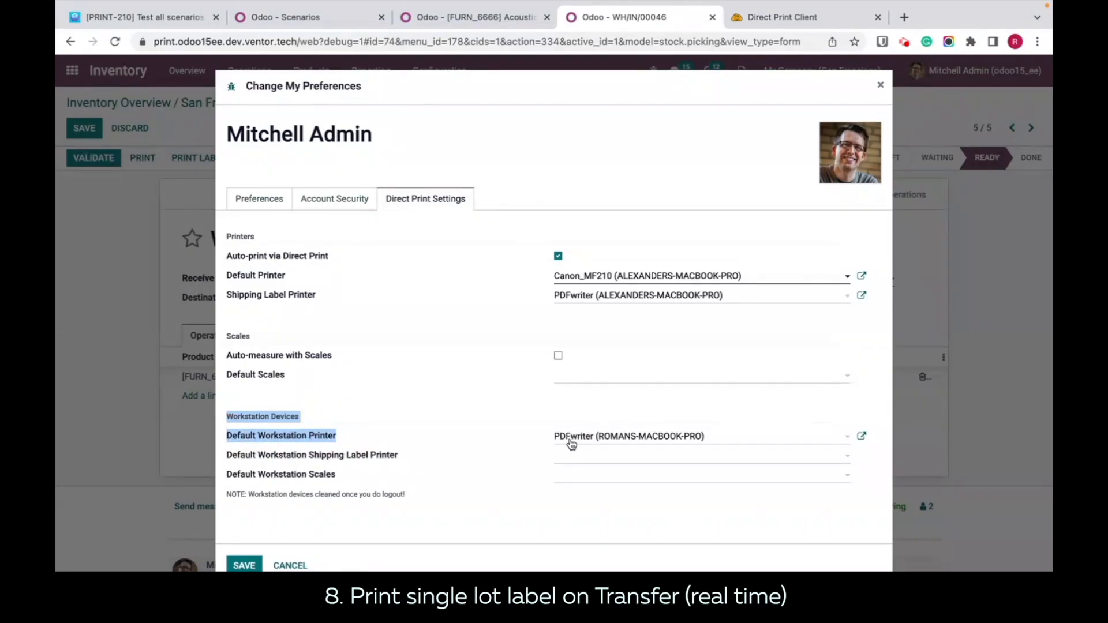
pyautogui.click(880, 85)
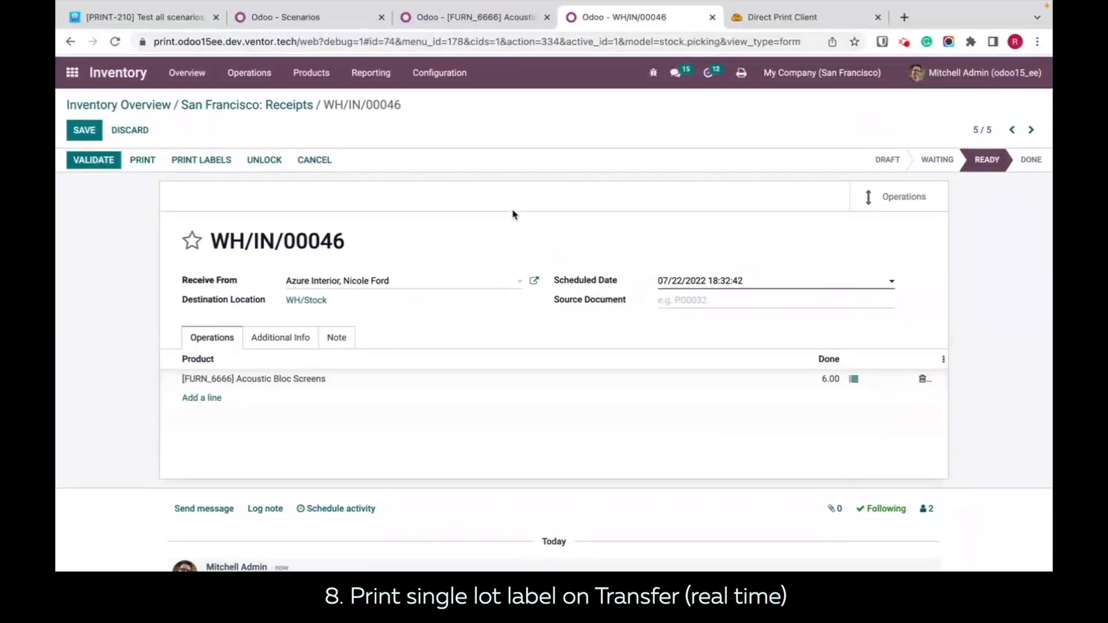
# Step: Save the current receipt and duplicate it for another print test
pyautogui.click(85, 128)
pyautogui.click(511, 128)
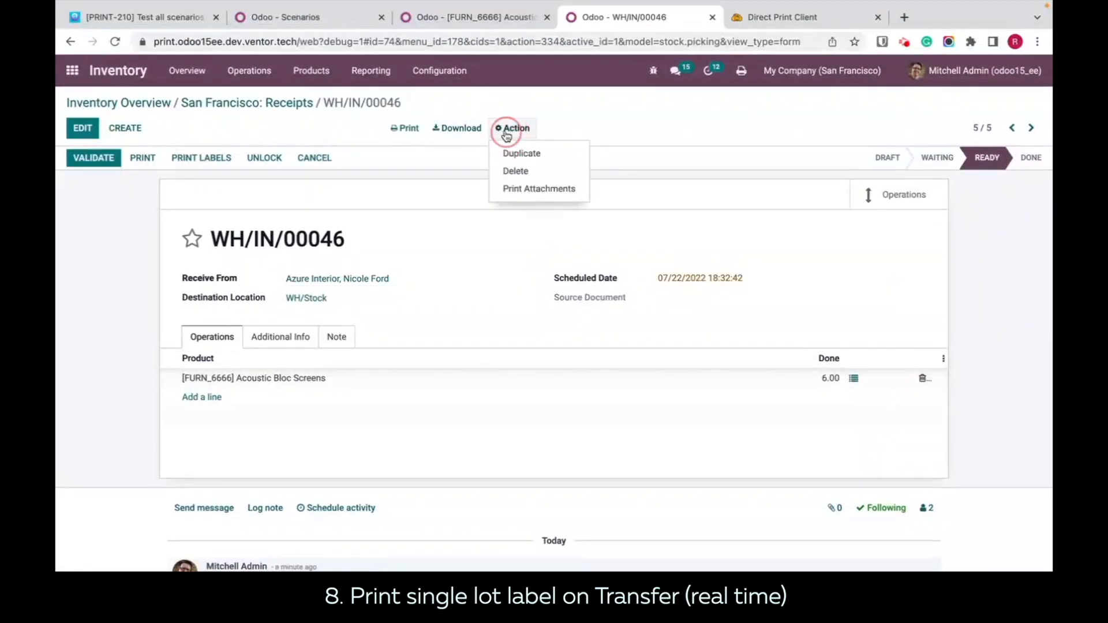
pyautogui.click(535, 162)
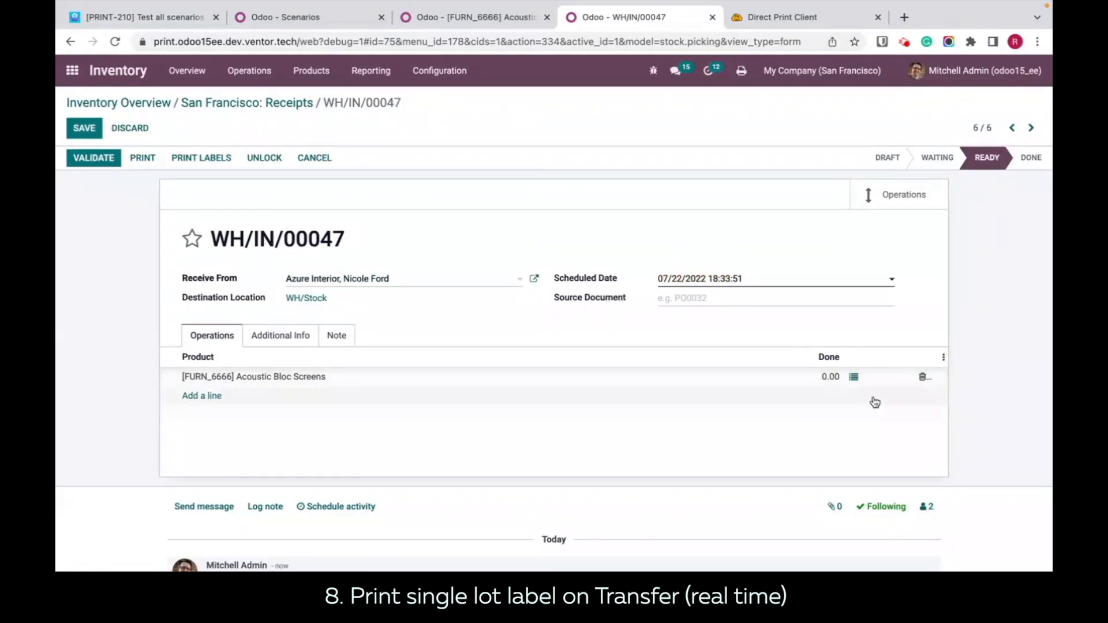
# Step: Add a detailed operation line for Acoustic Bloc Screens with lot 00002 and a done quantity of 2
pyautogui.click(854, 380)
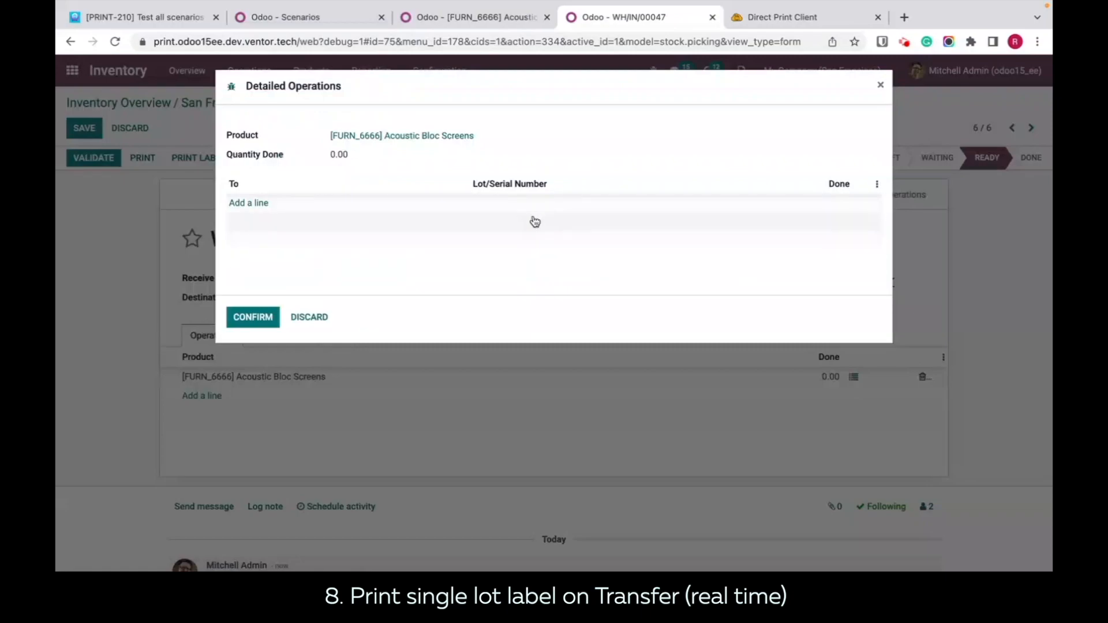
pyautogui.click(245, 204)
pyautogui.click(646, 211)
pyautogui.click(585, 246)
pyautogui.press('Tab')
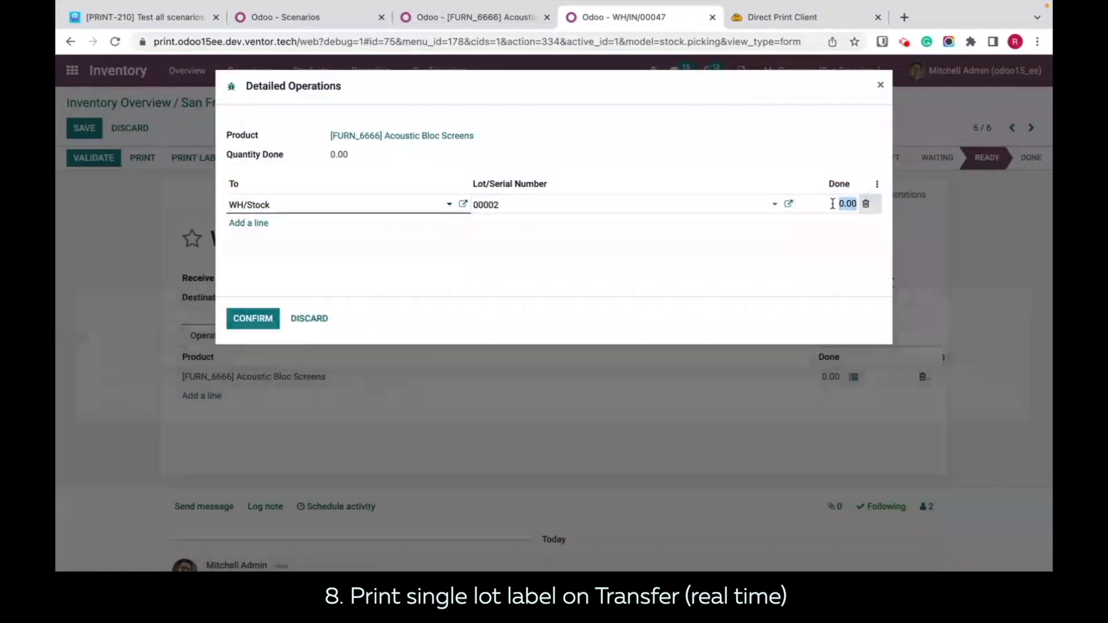
pyautogui.write('2')
# Step: Add a second line with lot 00003 and a done quantity of 3, and confirm the detailed operations
pyautogui.click(242, 223)
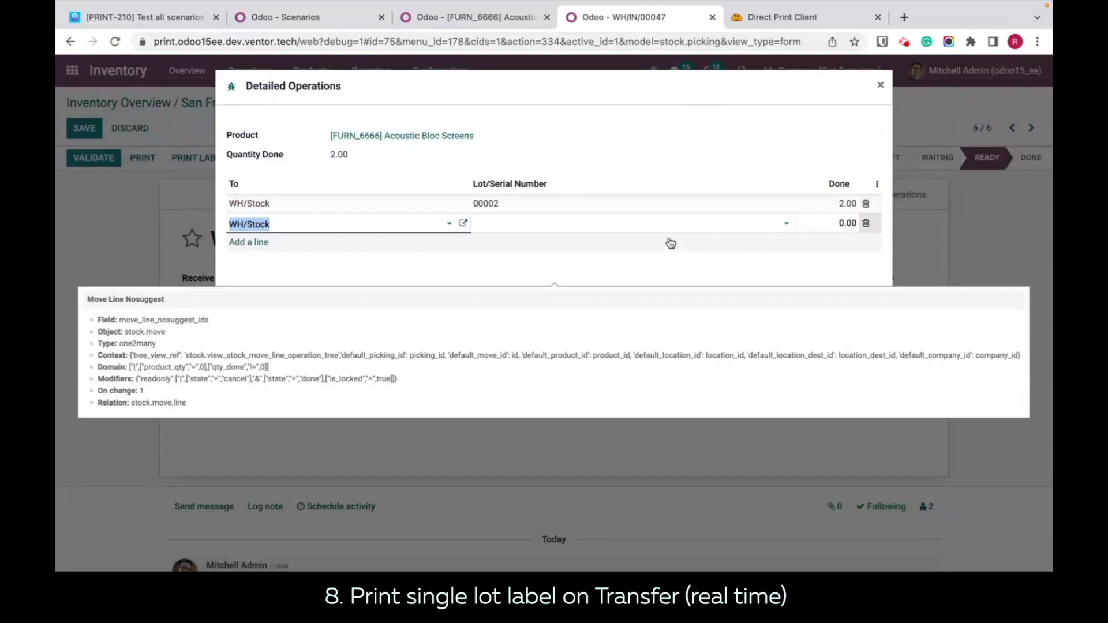
pyautogui.click(689, 229)
pyautogui.click(576, 282)
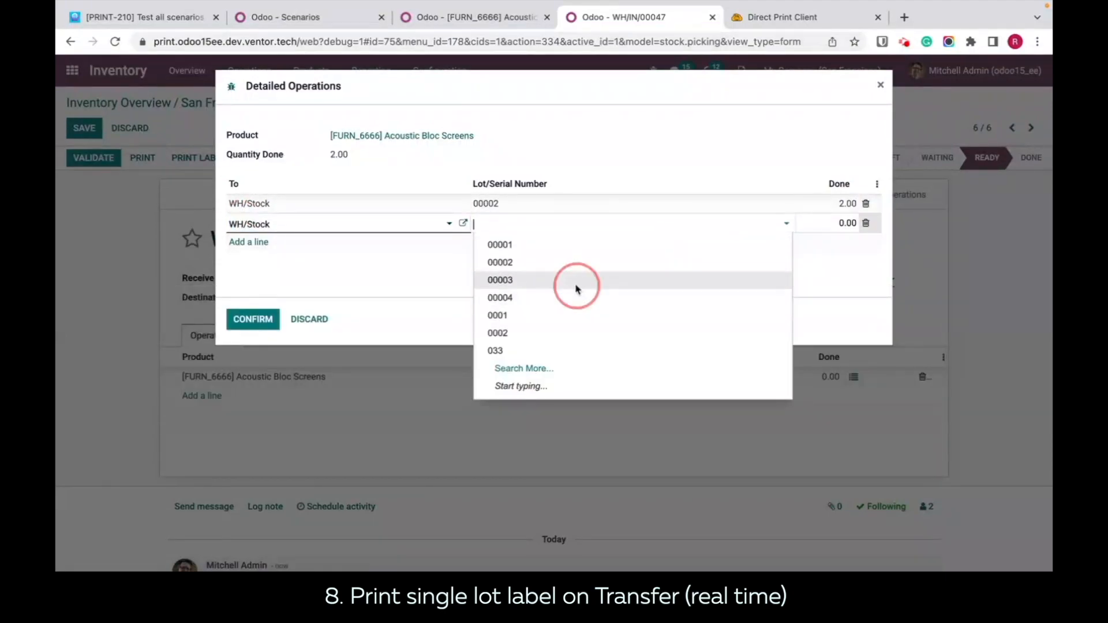
pyautogui.click(833, 223)
pyautogui.write('3')
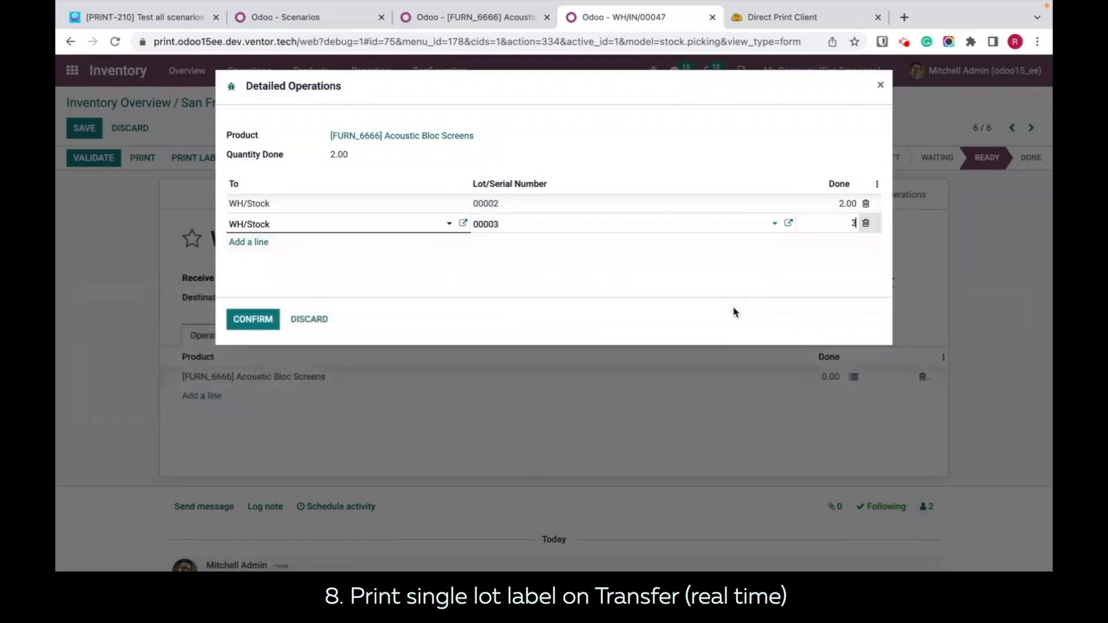
pyautogui.click(741, 292)
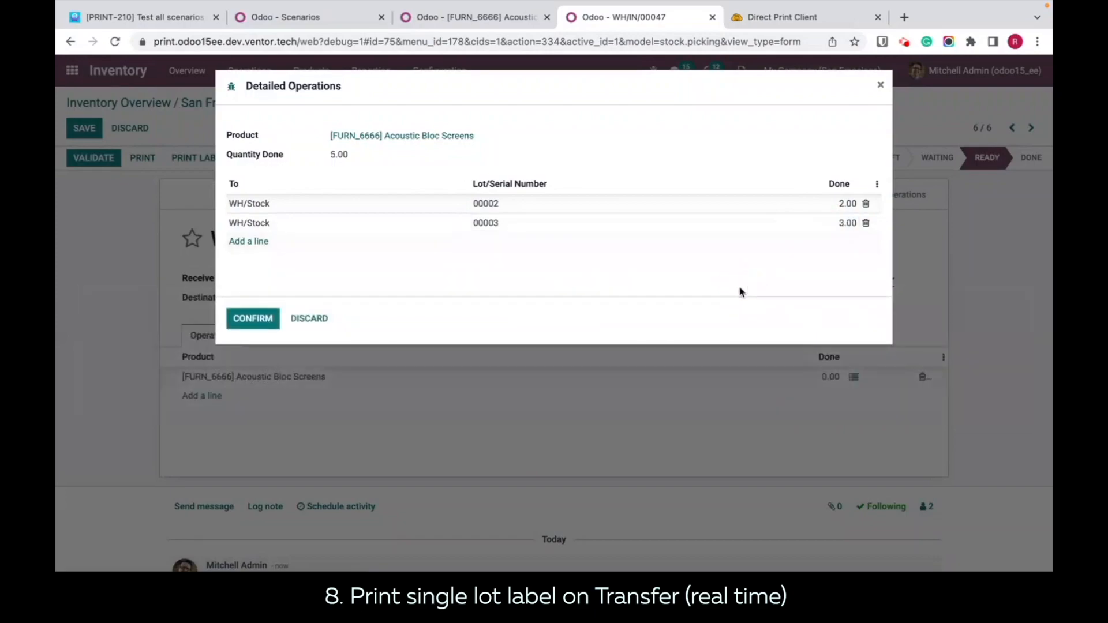
pyautogui.click(241, 325)
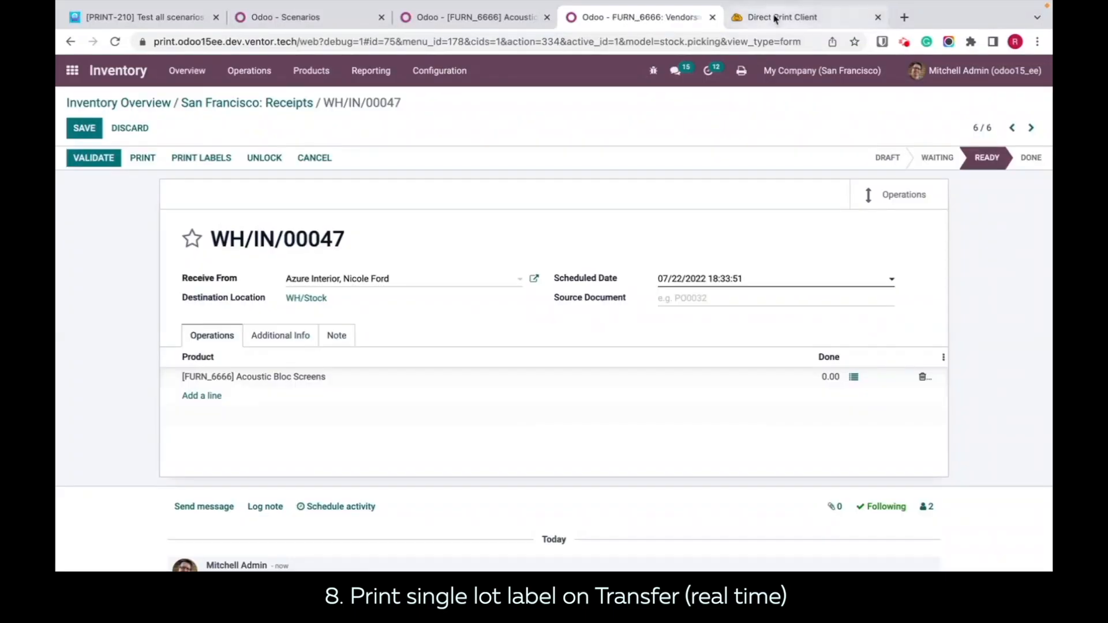
# Step: Check the new jobs in the Direct Print history and open the printed label file job_834 00002_1 from Finder
pyautogui.click(774, 20)
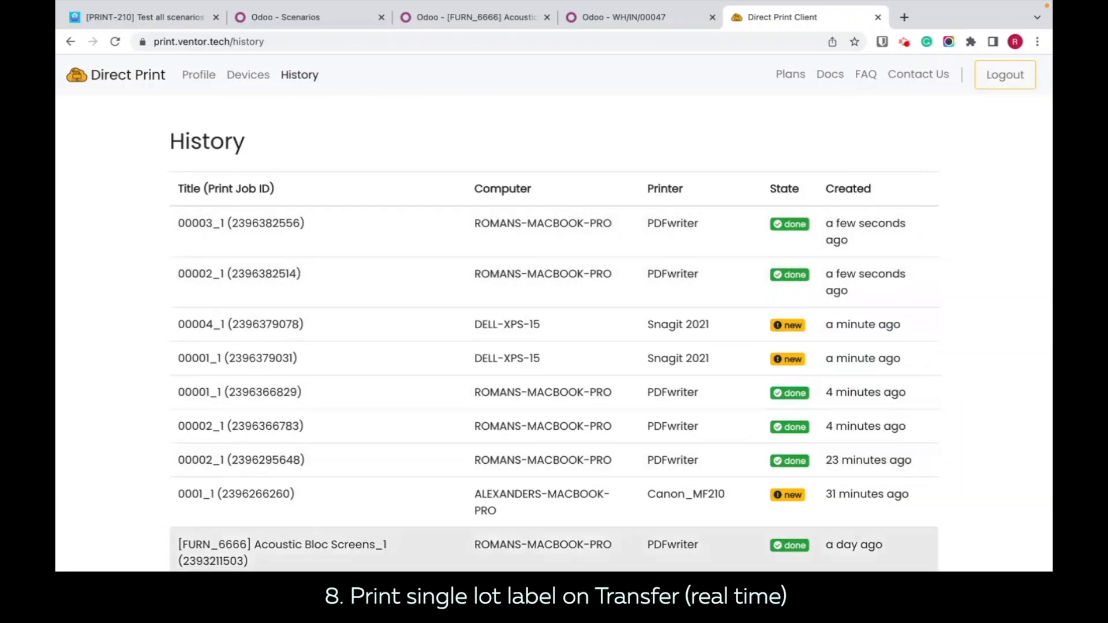
pyautogui.click(114, 569)
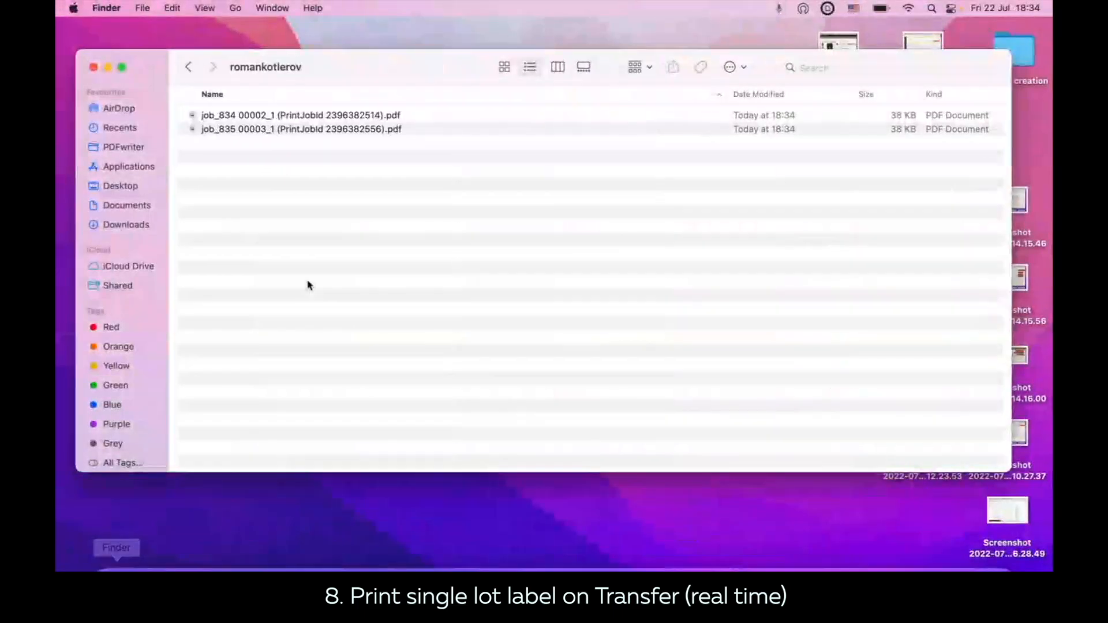
pyautogui.click(285, 118)
pyautogui.doubleClick(285, 122)
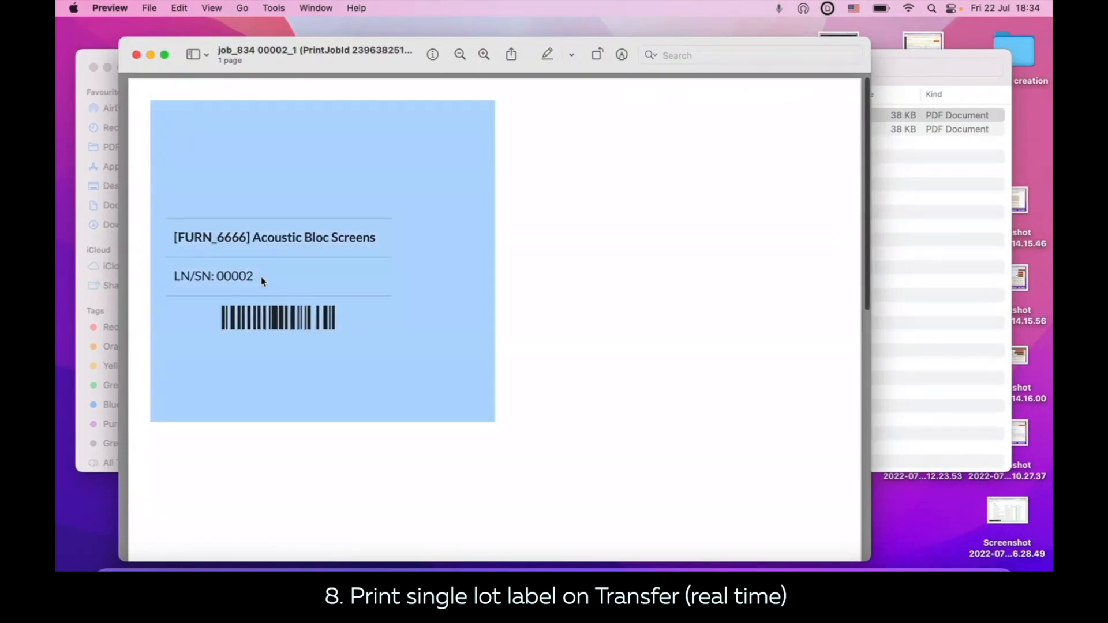
# Step: Close the lot 00002 label and view the printed label file job_835 00003_1 from Finder
pyautogui.press('super+a')
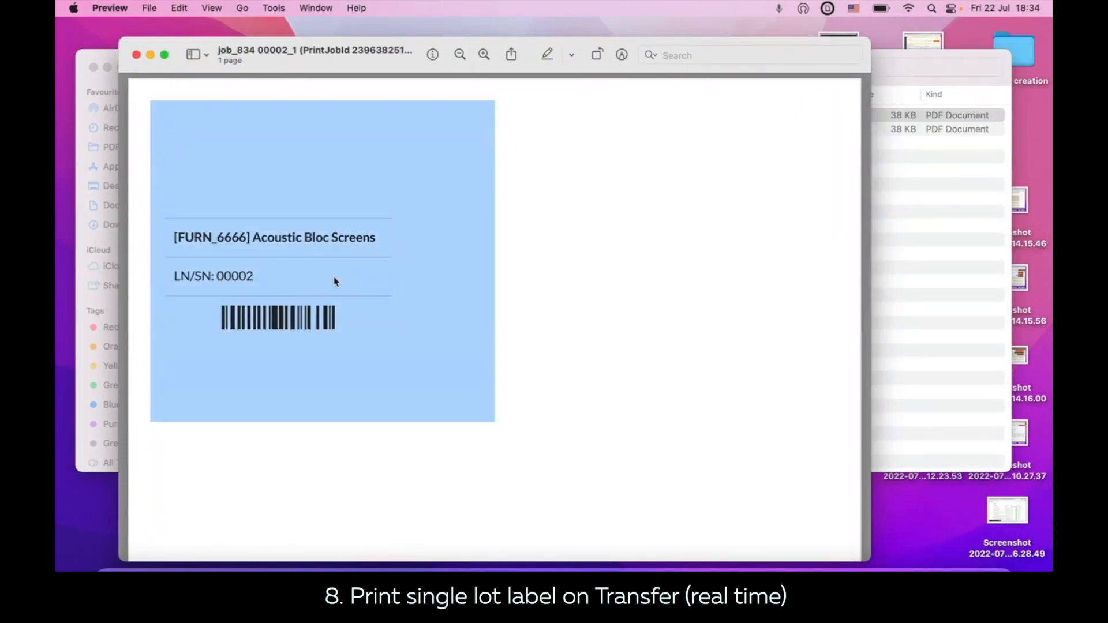
pyautogui.click(136, 54)
pyautogui.click(331, 129)
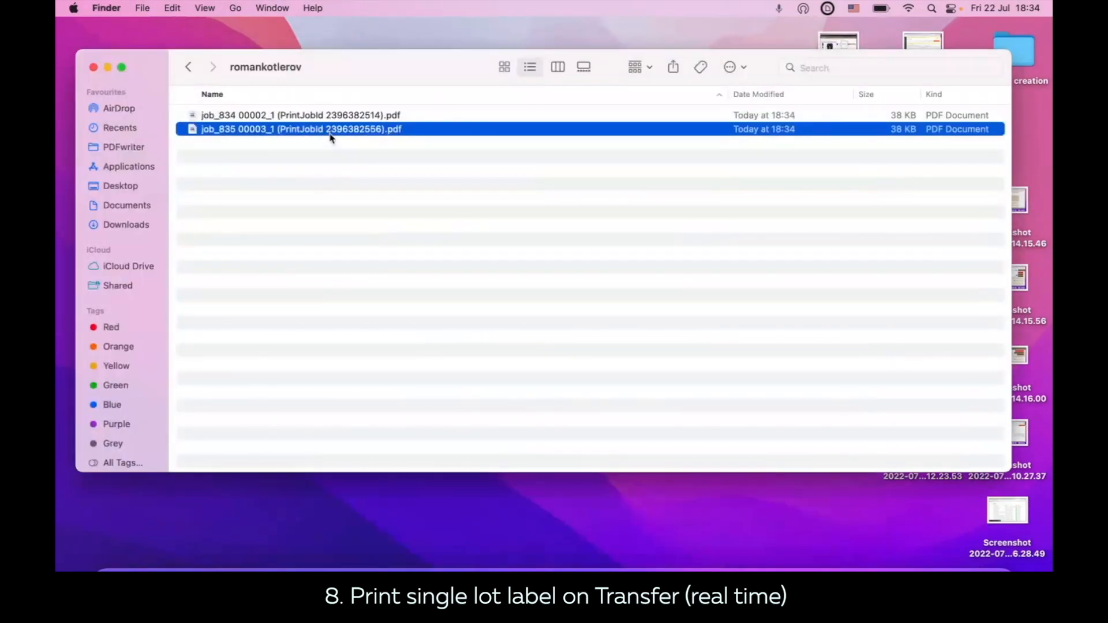
pyautogui.doubleClick(331, 130)
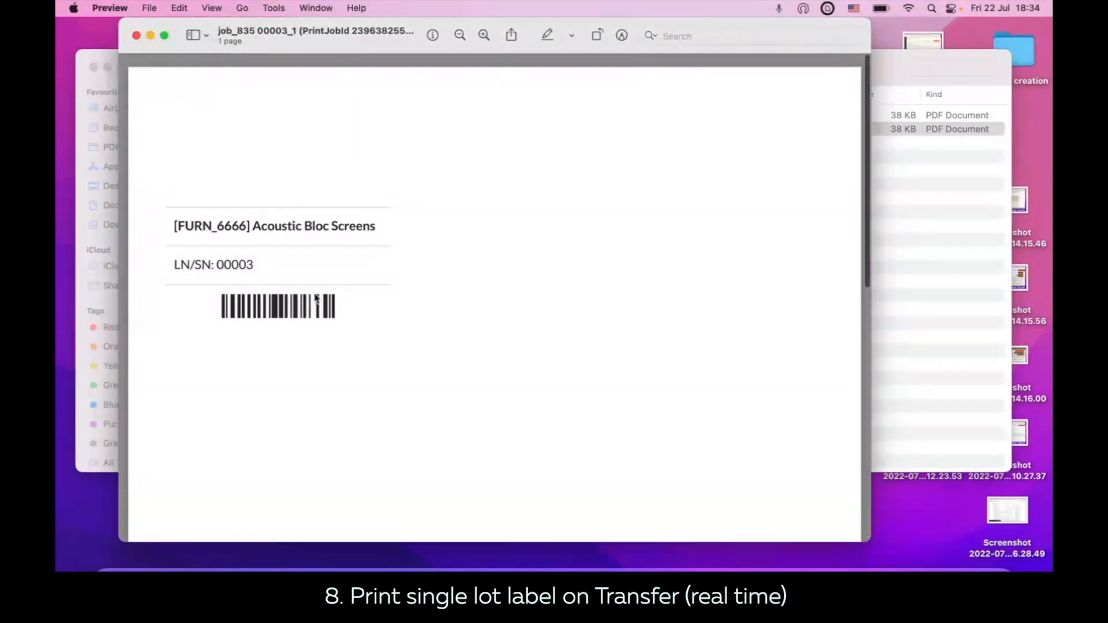
pyautogui.click(136, 36)
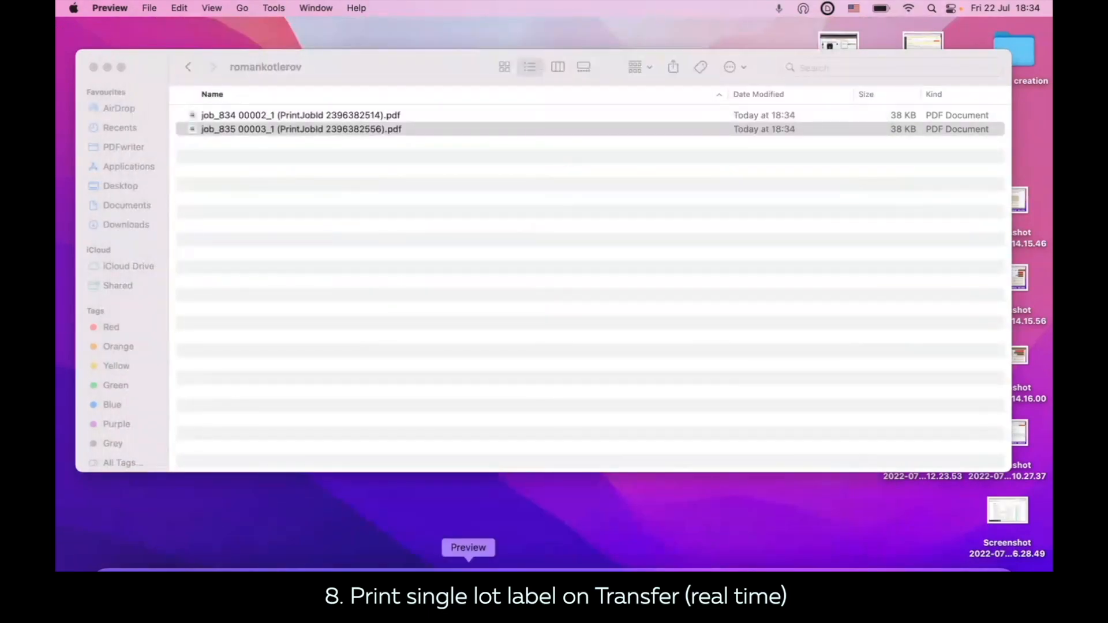
# Step: Return to Chrome and review the active single lot label scenario and the detailed operations of receipt WH/IN/00047
pyautogui.click(512, 592)
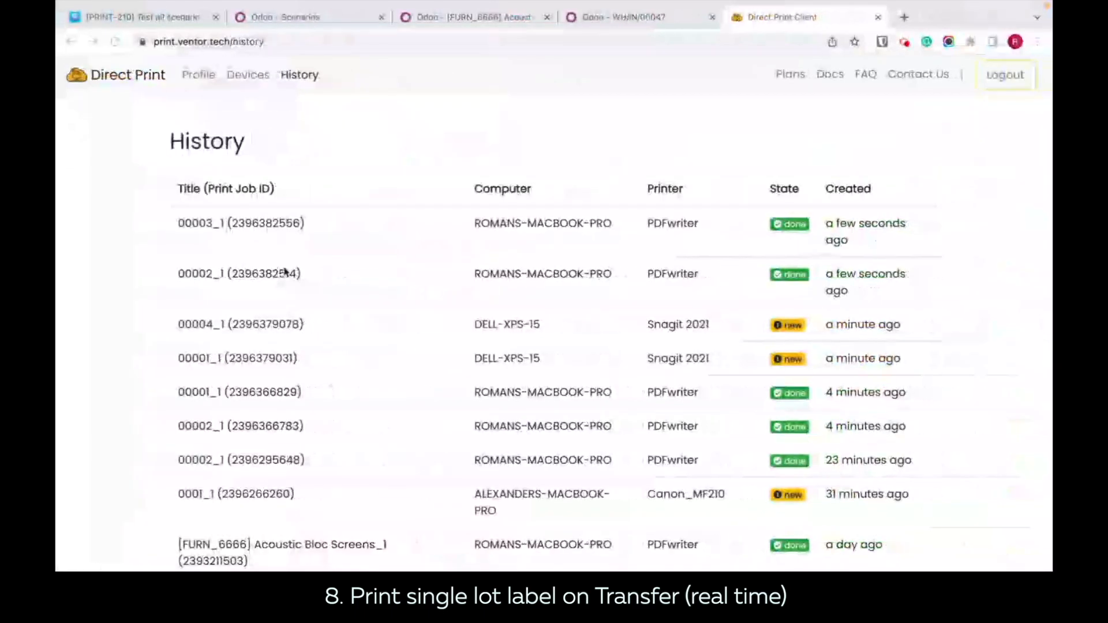
pyautogui.click(311, 12)
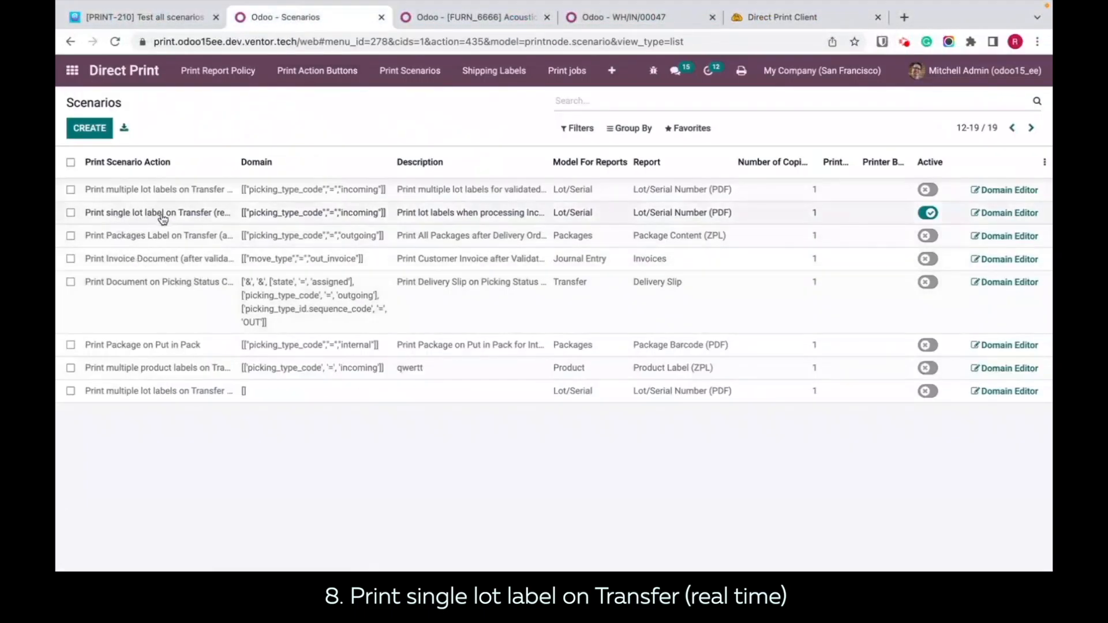
pyautogui.click(598, 19)
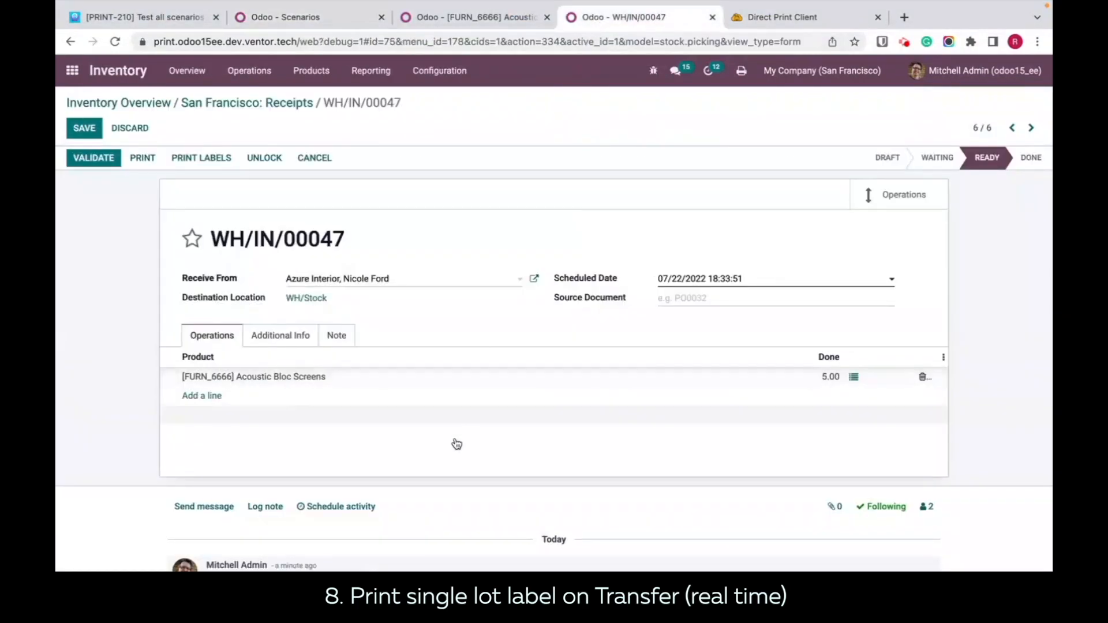
pyautogui.click(854, 376)
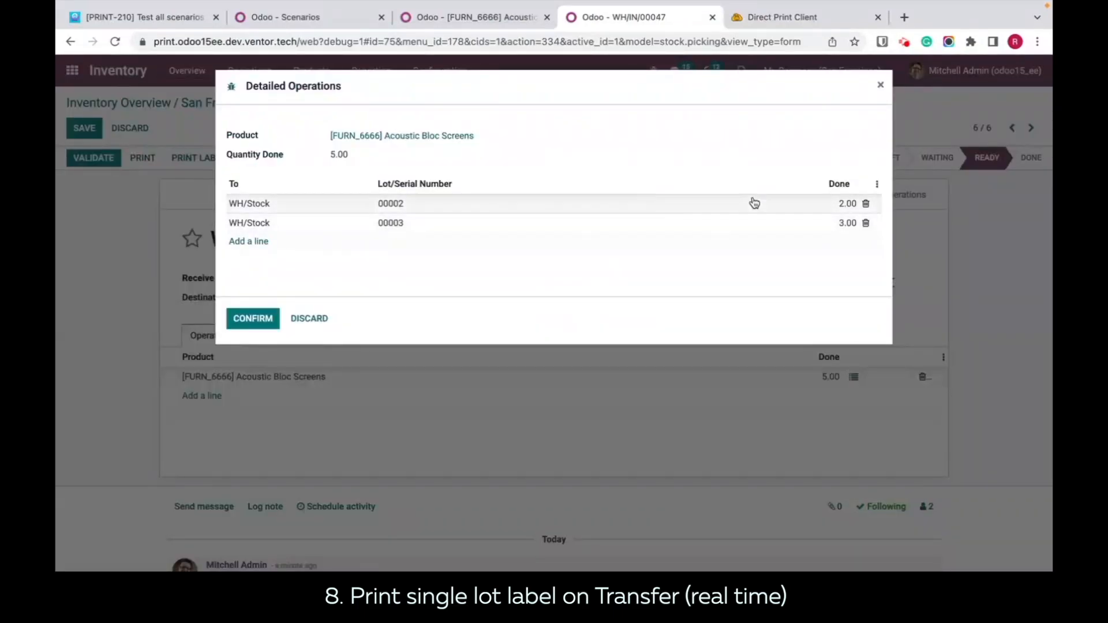
pyautogui.click(880, 86)
# Step: Set the report of the single lot label on Transfer scenario to Lot/Serial Number (ZPL)
pyautogui.click(316, 19)
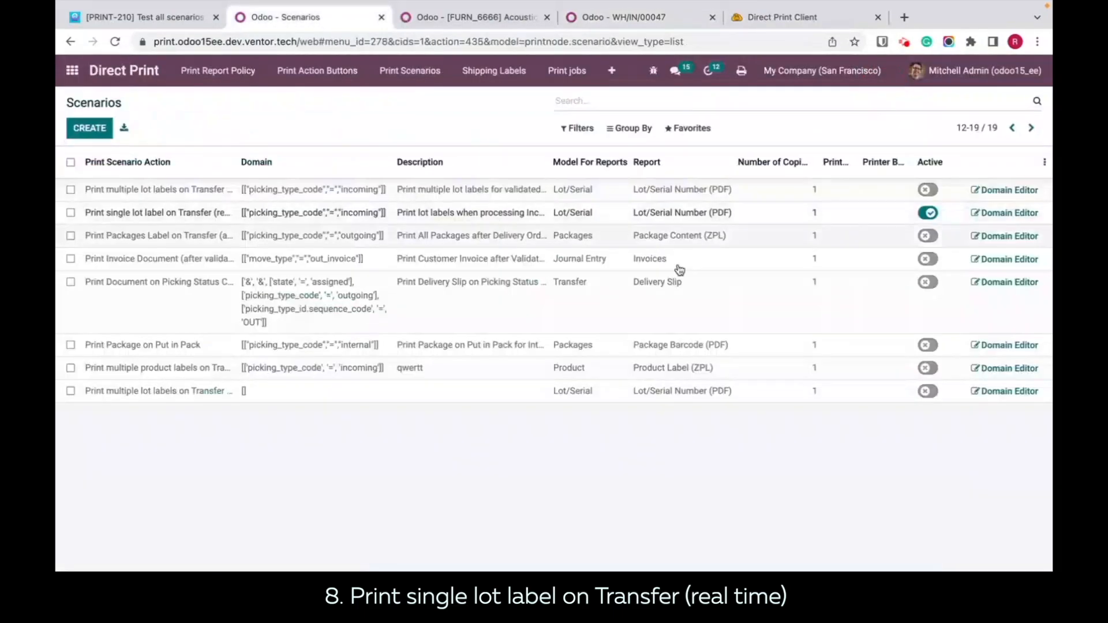
pyautogui.click(703, 212)
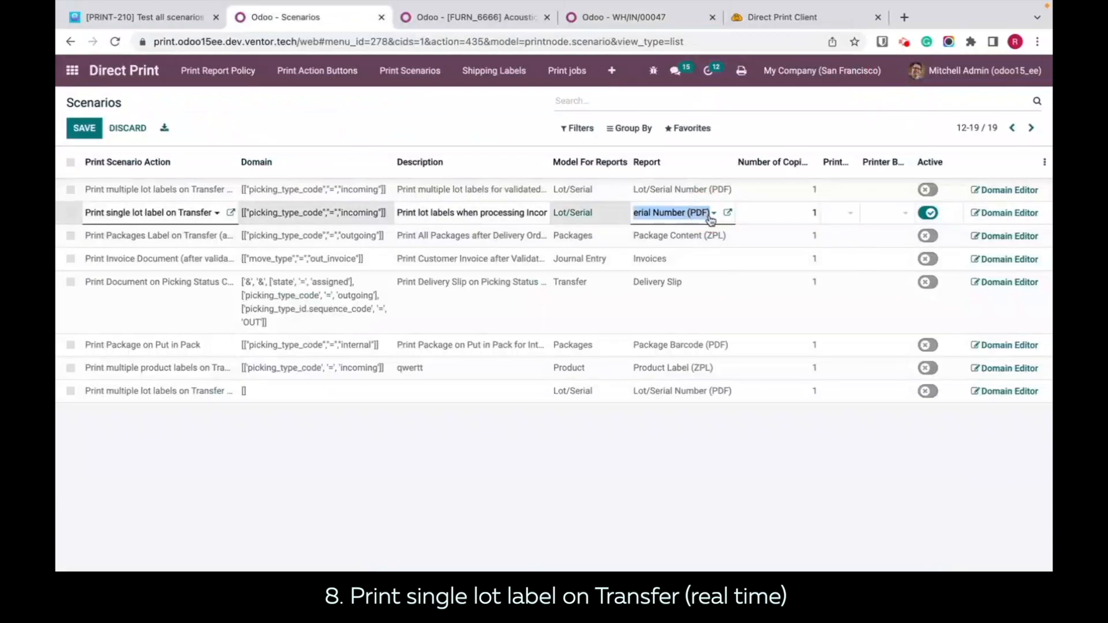
pyautogui.click(712, 215)
pyautogui.click(707, 251)
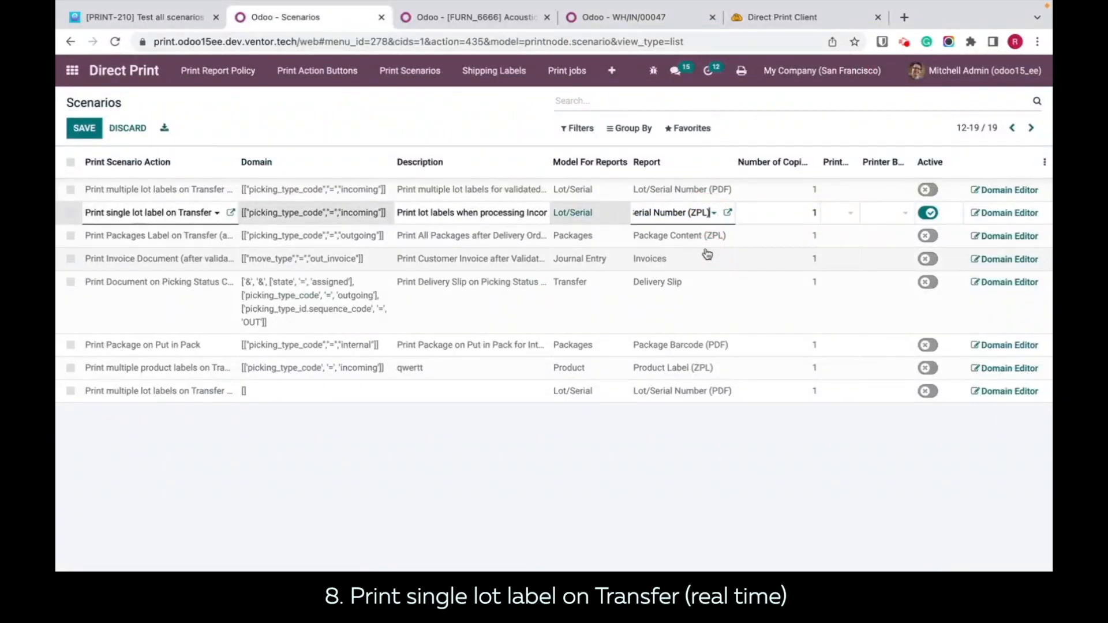
pyautogui.click(719, 468)
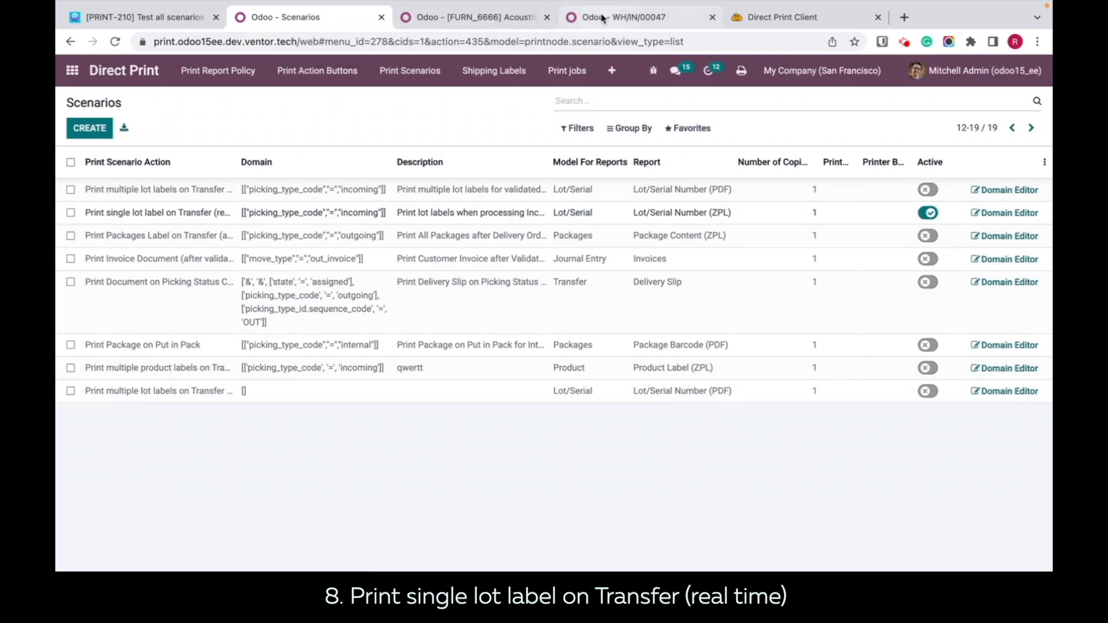
# Step: Add a detailed operation line with lot 00004 and a done quantity of 2 to receipt WH/IN/00047, and confirm it
pyautogui.click(603, 18)
pyautogui.click(854, 377)
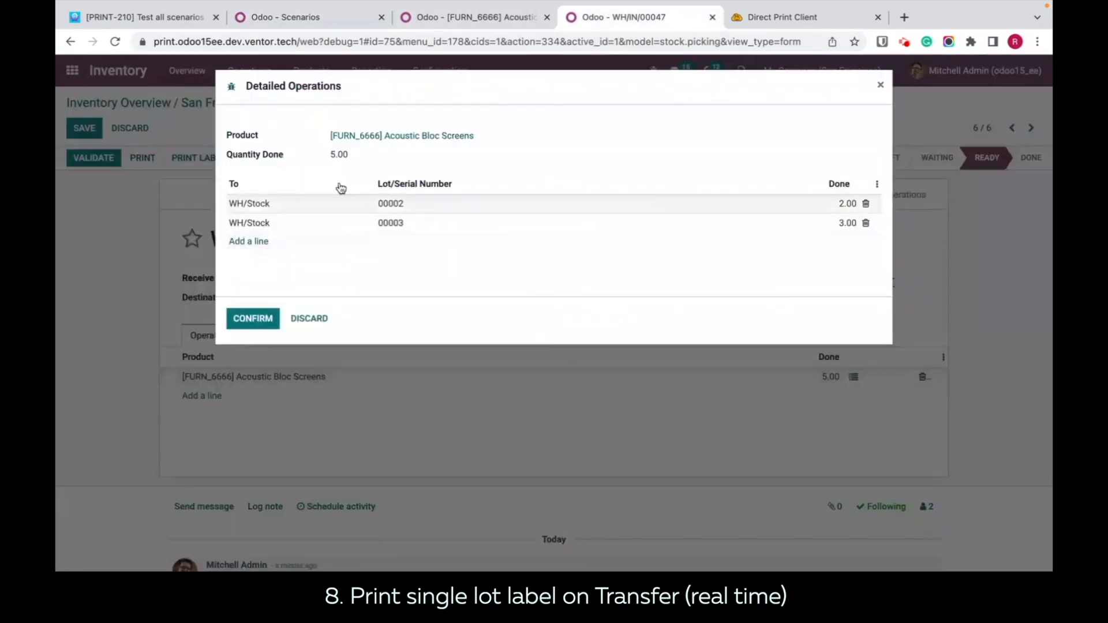
pyautogui.click(250, 241)
pyautogui.click(604, 247)
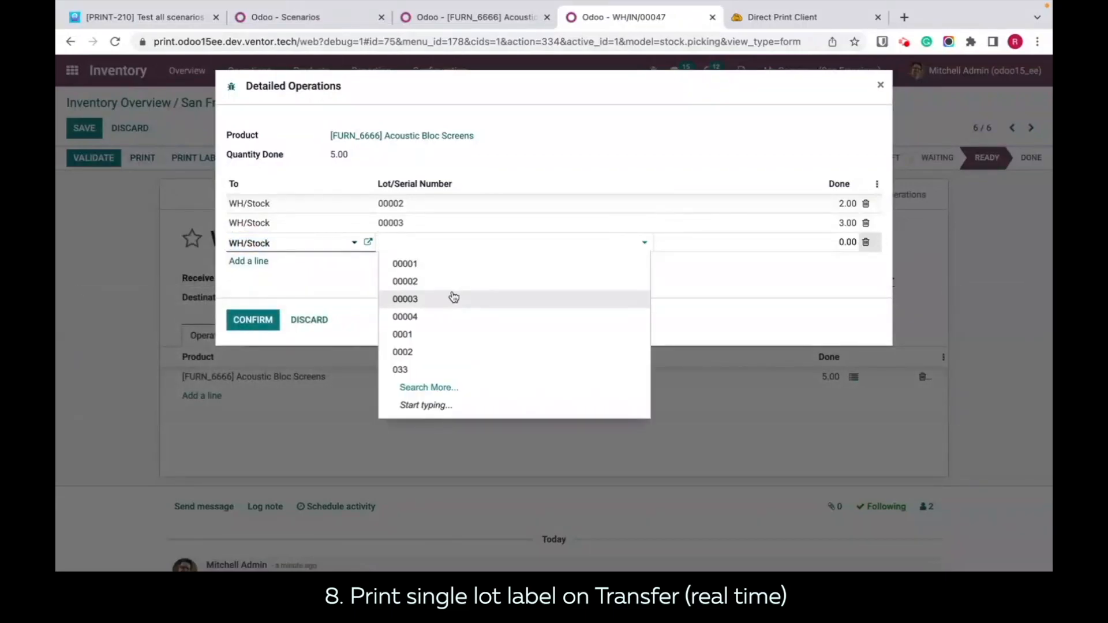
pyautogui.click(440, 317)
pyautogui.click(839, 241)
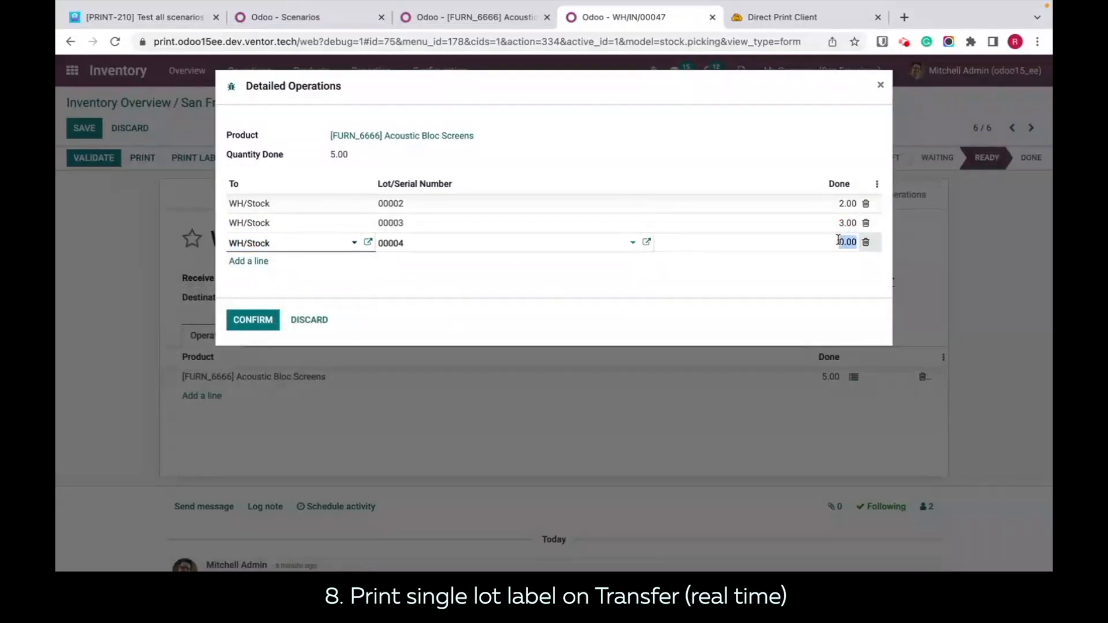
pyautogui.write('2')
pyautogui.click(785, 283)
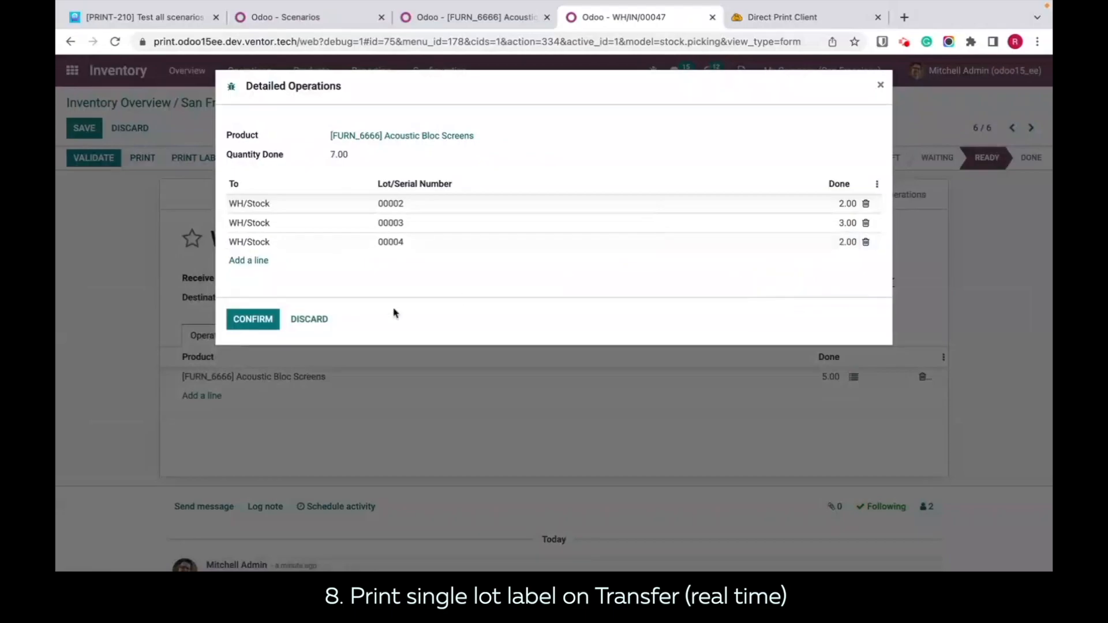
pyautogui.click(252, 320)
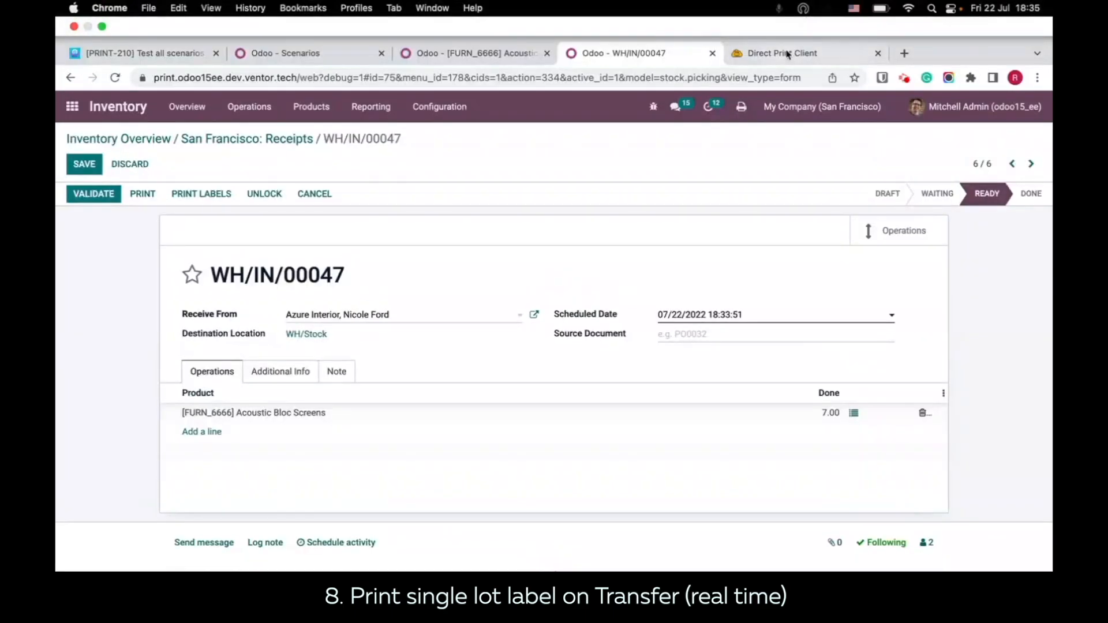
# Step: Refresh the Direct Print history and examine the ZPL code and lot number in label file job_836 00004_1 from Finder
pyautogui.click(788, 53)
pyautogui.press('super+r')
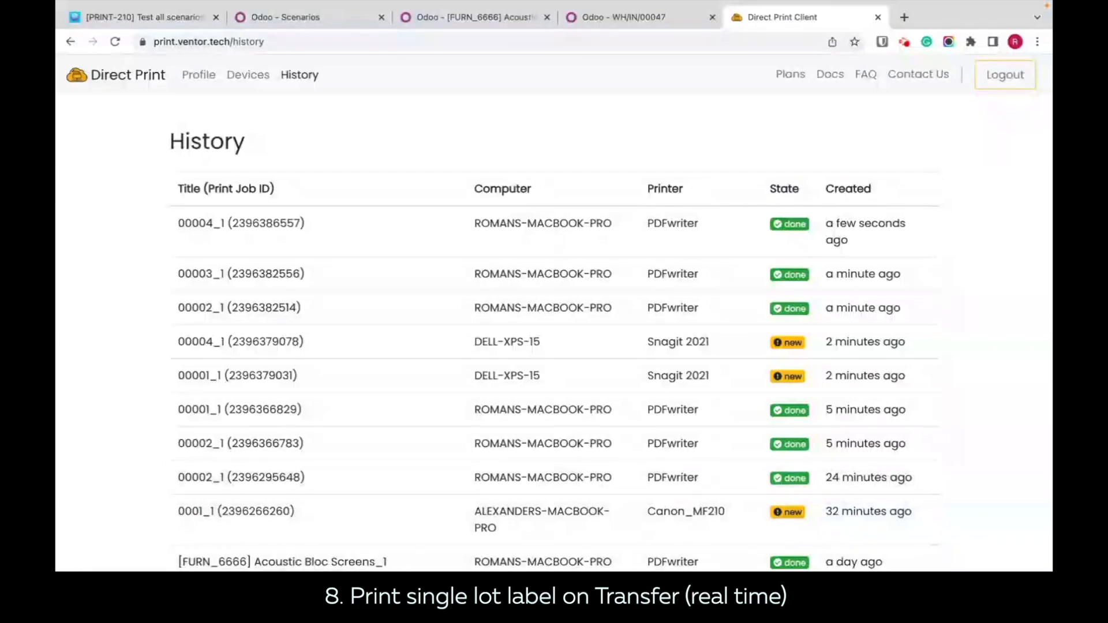
pyautogui.click(116, 566)
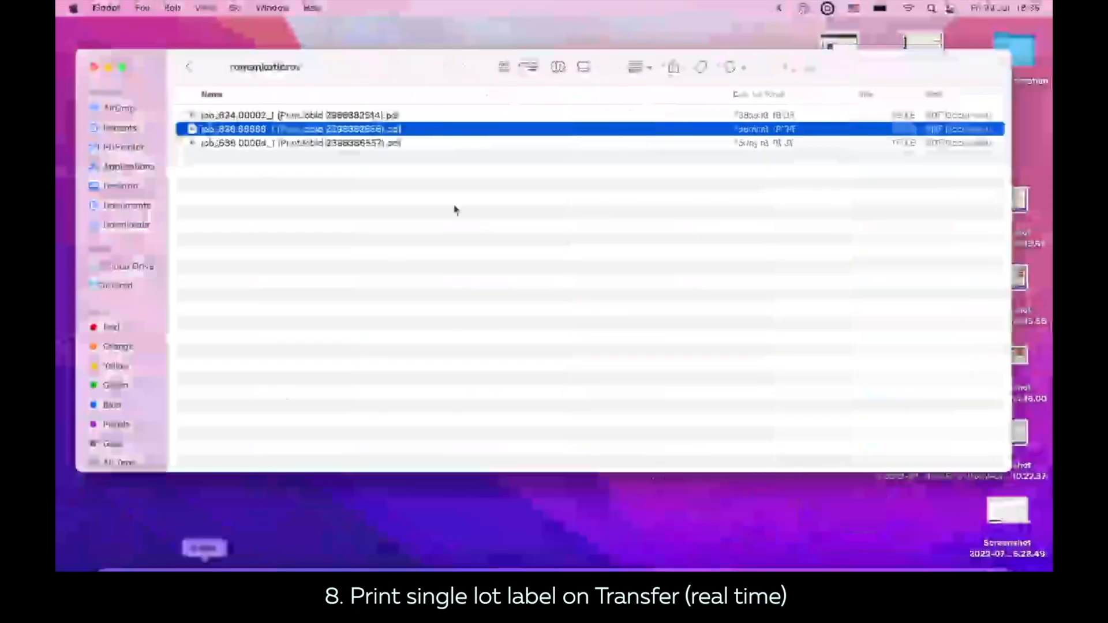
pyautogui.doubleClick(356, 149)
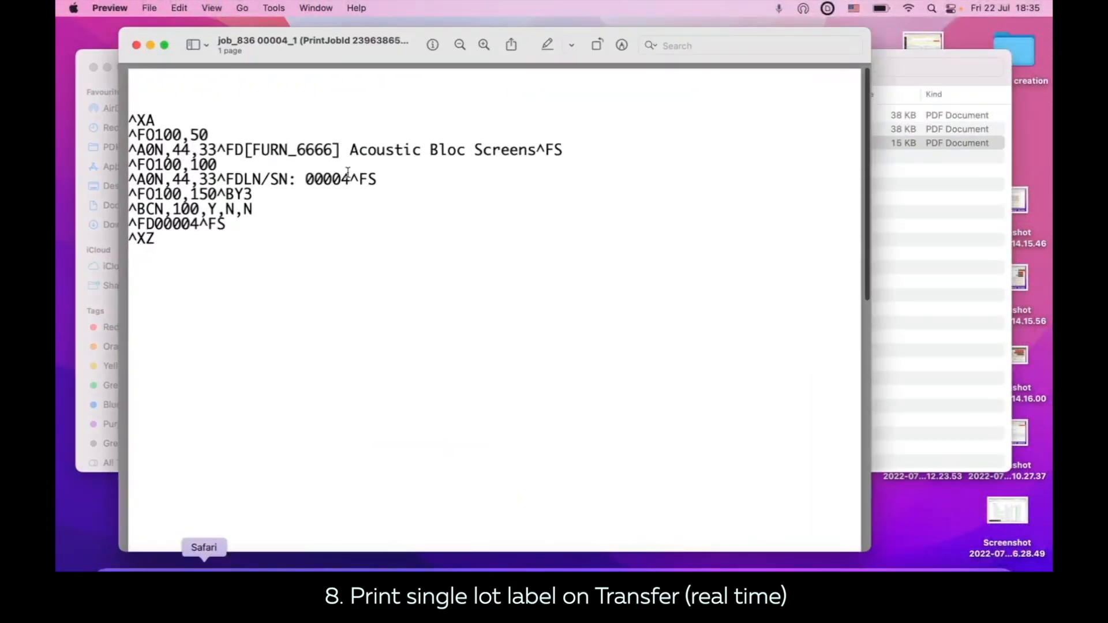
pyautogui.moveTo(390, 176); pyautogui.dragTo(312, 177)
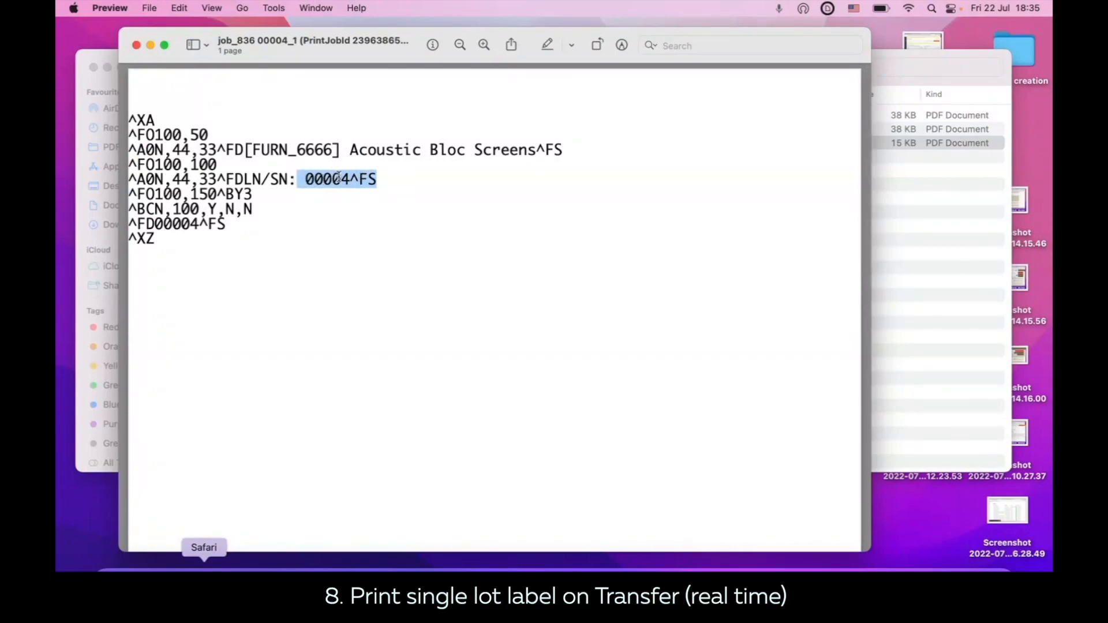
pyautogui.scroll(-5, 348, 207)
pyautogui.scroll(-4, 348, 207)
pyautogui.scroll(10, 348, 207)
# Step: Switch back to Chrome and return to the print scenarios list
pyautogui.click(512, 593)
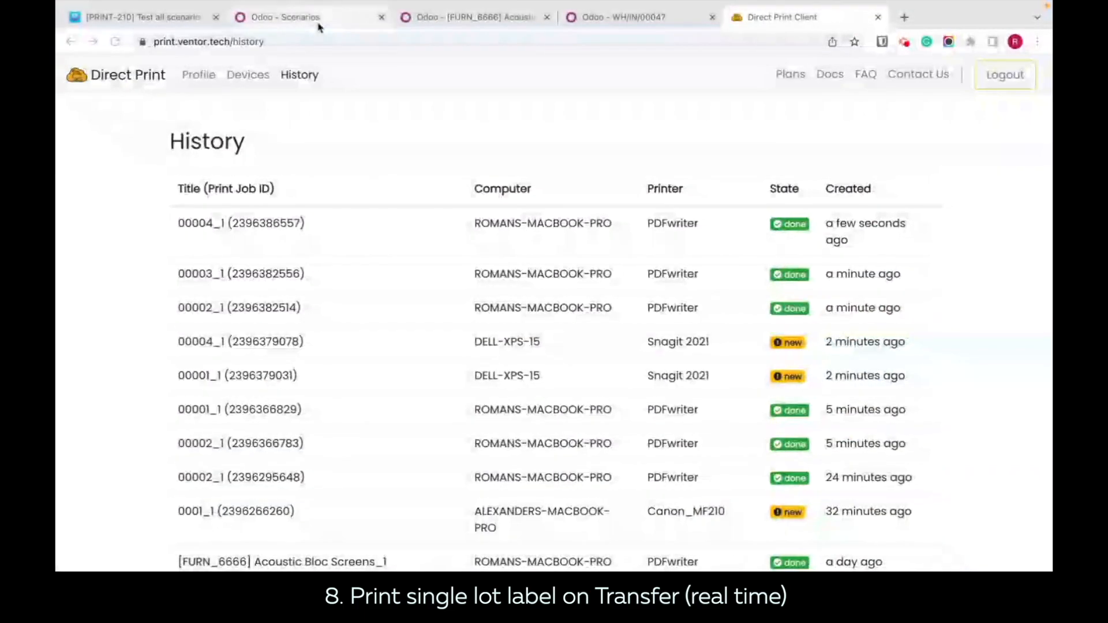
pyautogui.click(307, 19)
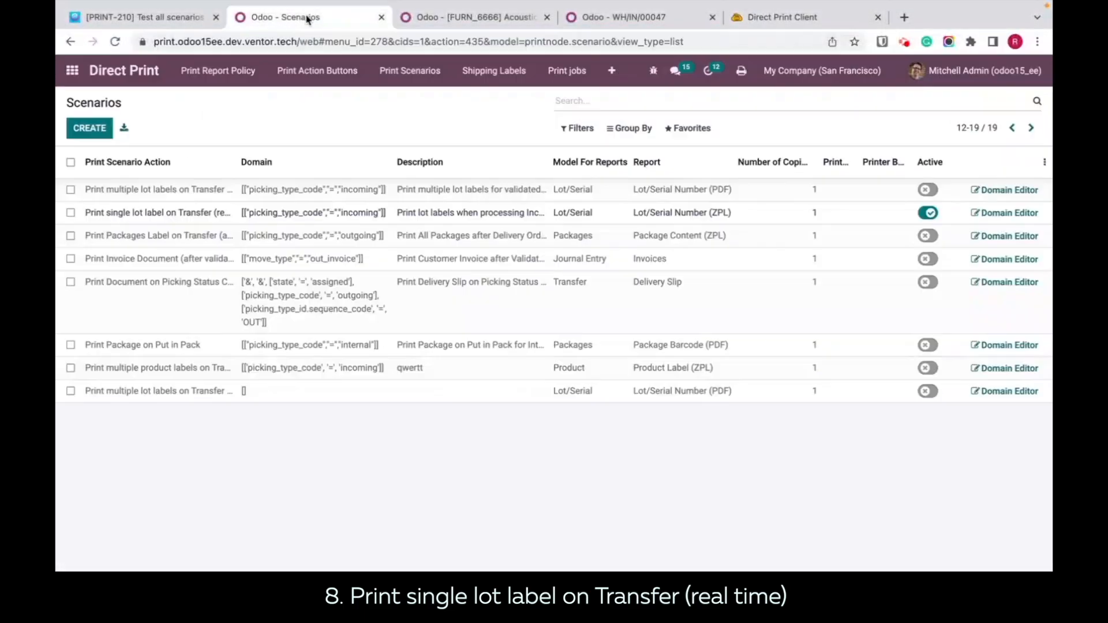
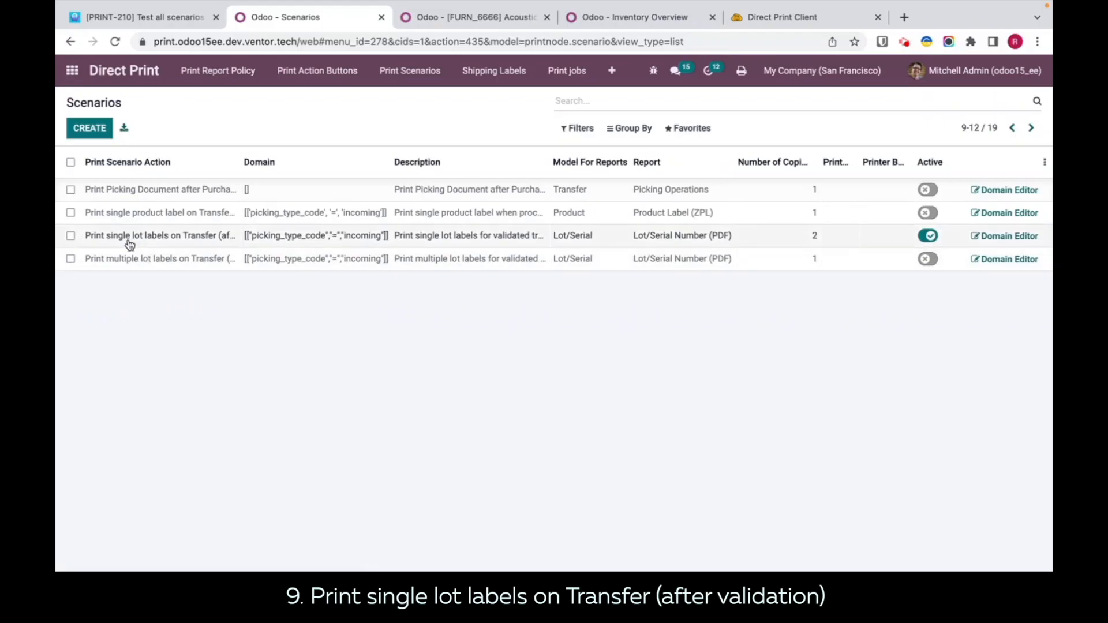
# Step: Examine the action, description and available reports of the scenario for single lot labels on Transfer (after validation)
pyautogui.click(130, 237)
pyautogui.click(130, 245)
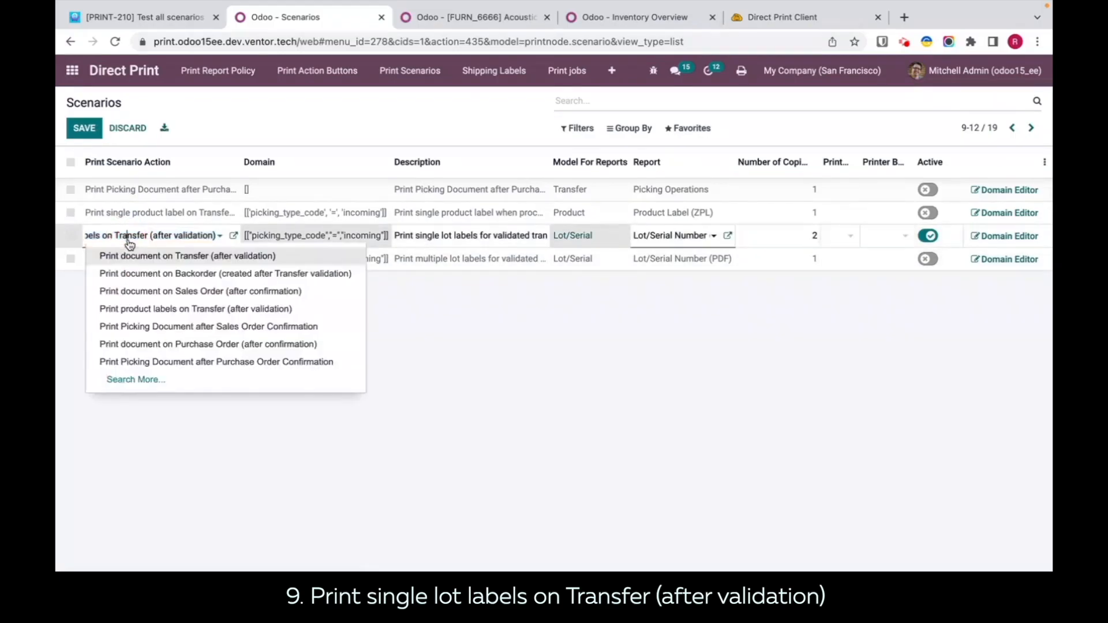
pyautogui.click(248, 477)
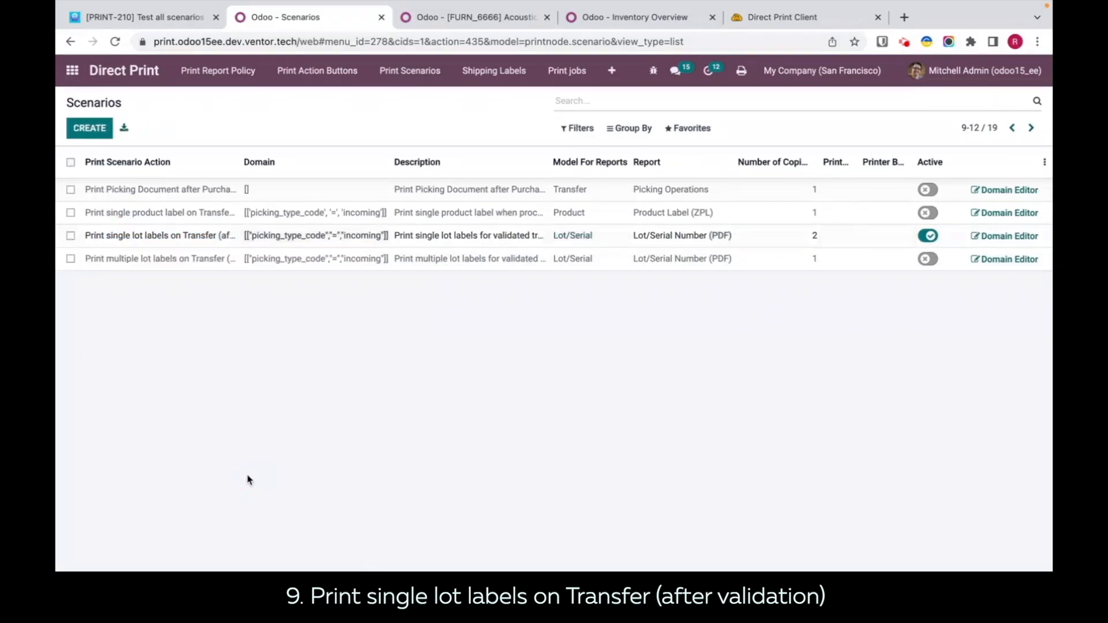
pyautogui.click(183, 245)
pyautogui.click(572, 371)
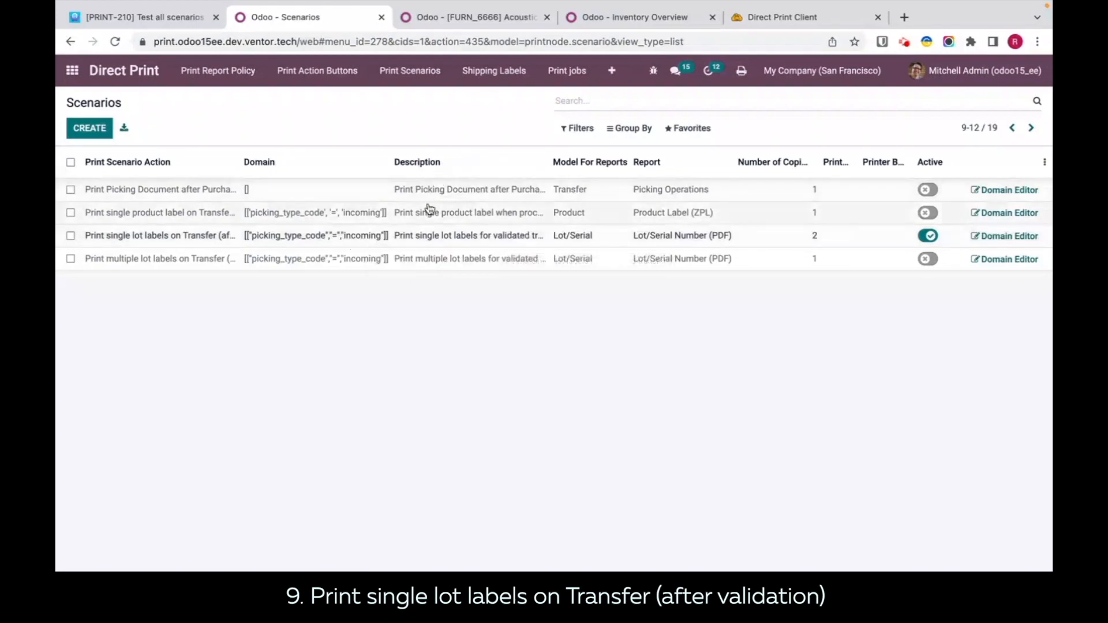
pyautogui.click(456, 241)
pyautogui.click(649, 371)
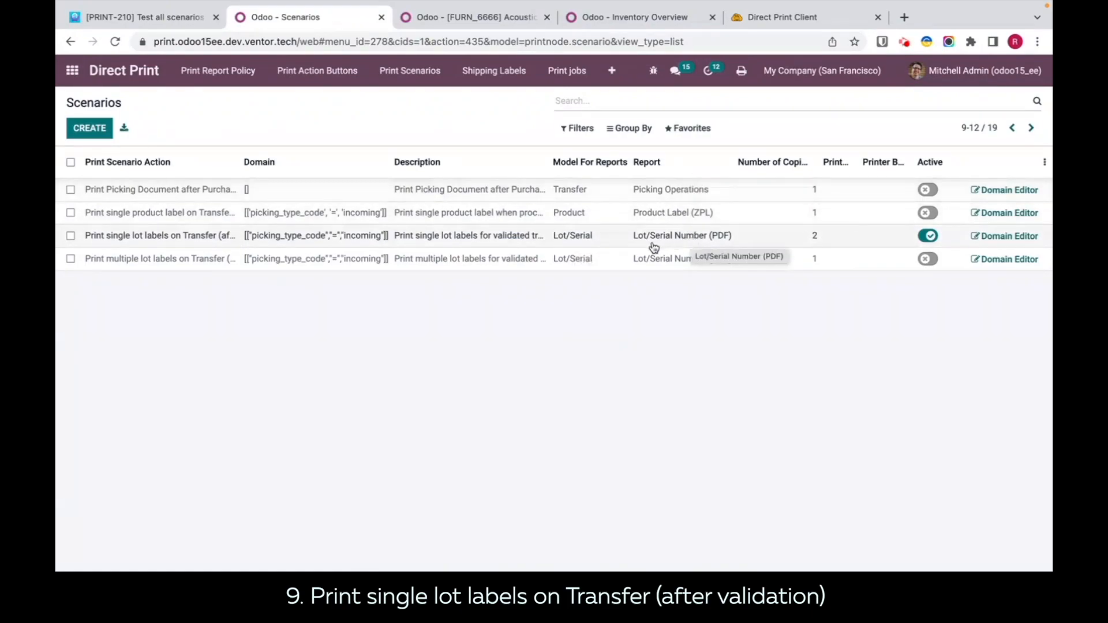
pyautogui.click(705, 238)
pyautogui.click(713, 237)
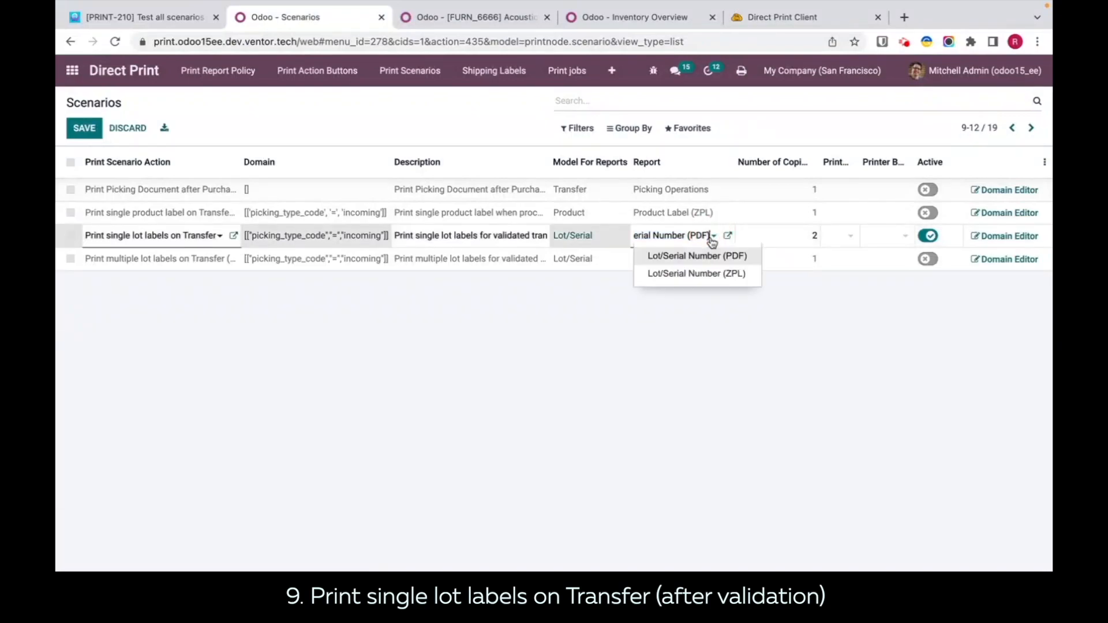
pyautogui.click(730, 317)
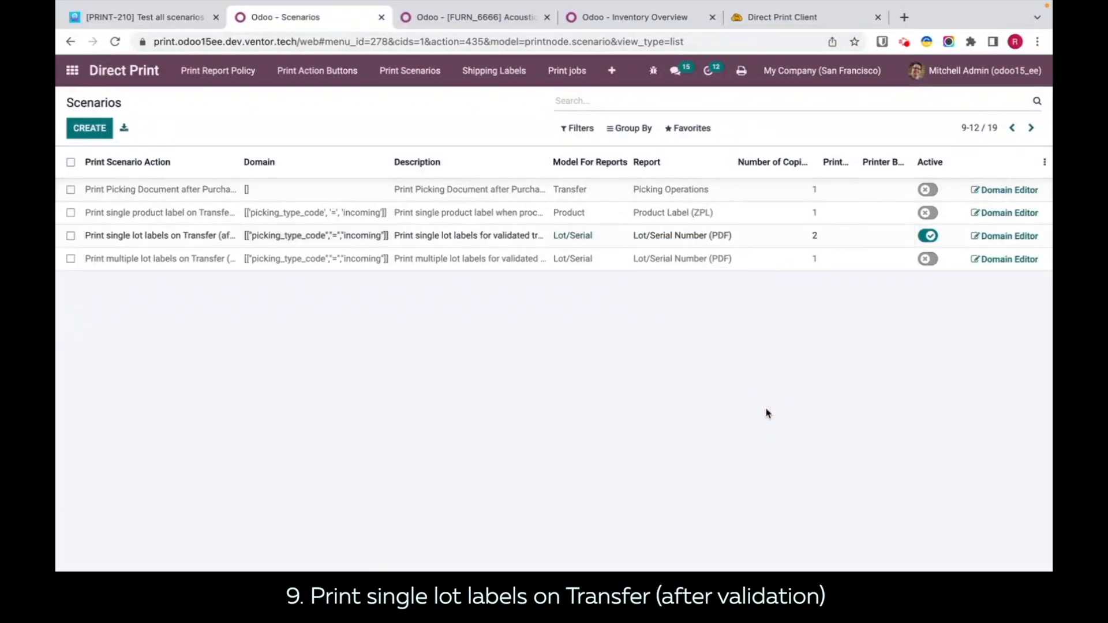
# Step: Set the after-validation single lot labels scenario to 1 copy and assign the printer OneNote (Desktop) (DELL-XPS-15)
pyautogui.click(792, 241)
pyautogui.write('1')
pyautogui.click(848, 460)
pyautogui.click(850, 238)
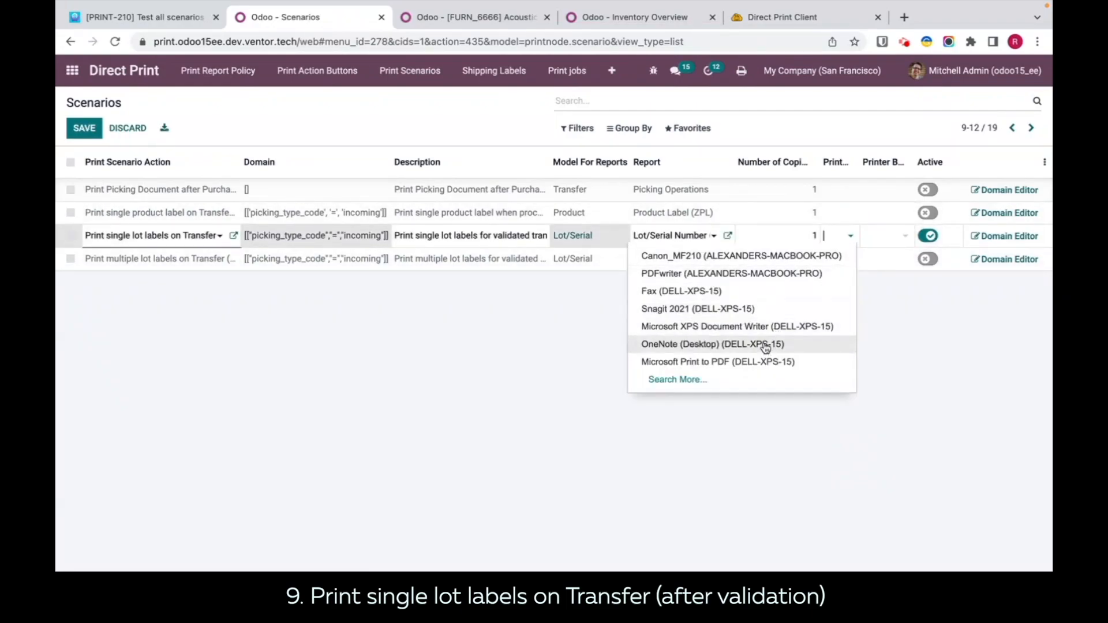
pyautogui.click(766, 345)
pyautogui.click(881, 398)
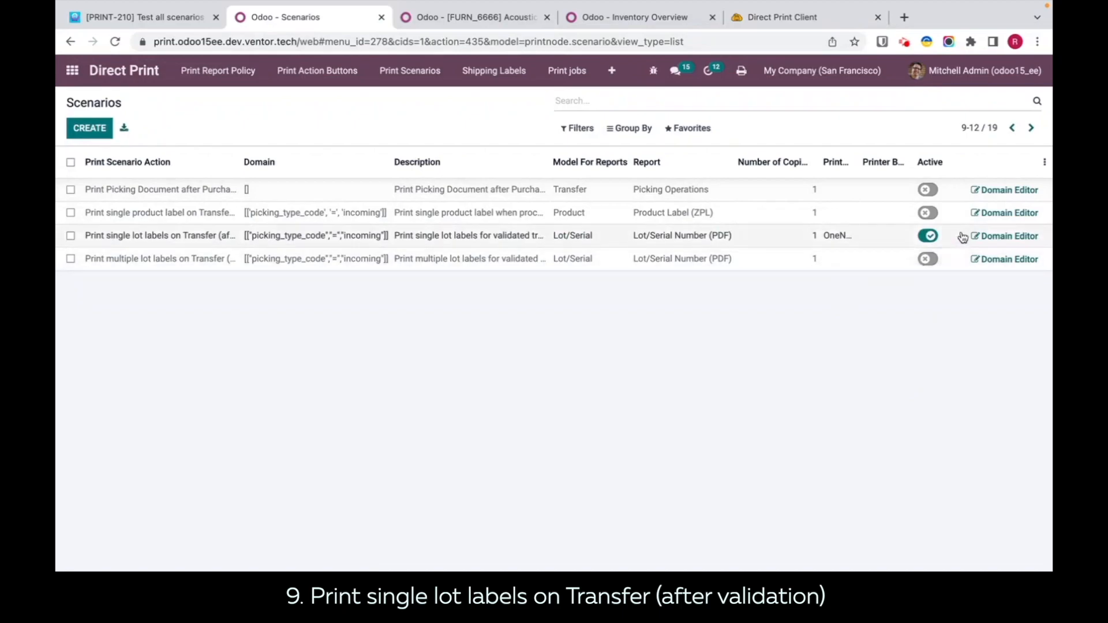
# Step: Examine the domain rule of the after-validation single lot labels scenario and its operation type options, then return to the scenarios list
pyautogui.click(1000, 243)
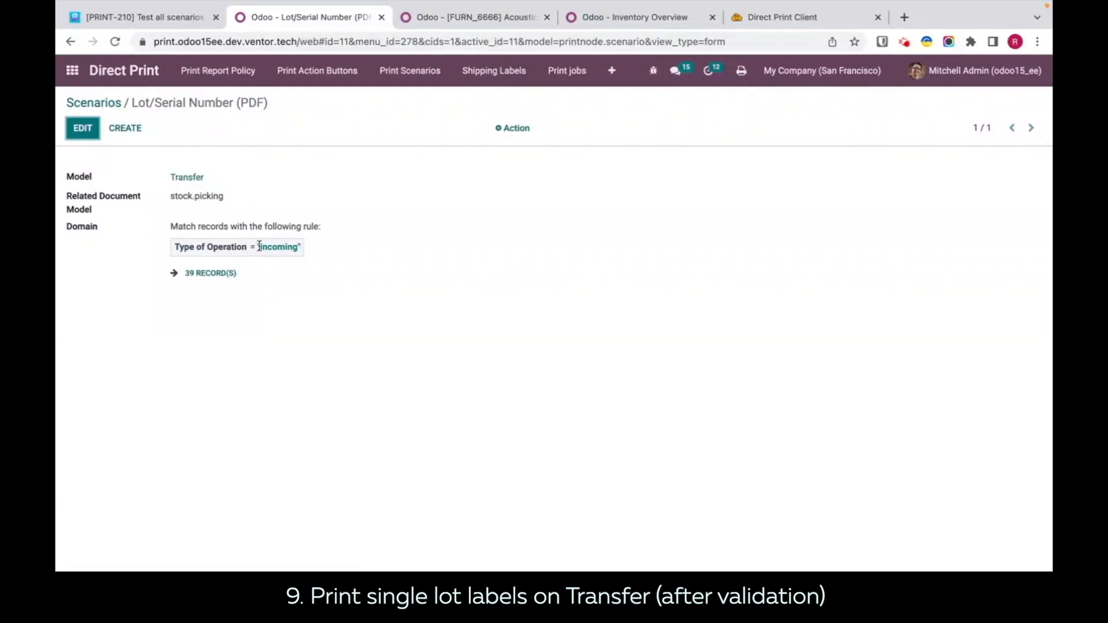
pyautogui.click(83, 128)
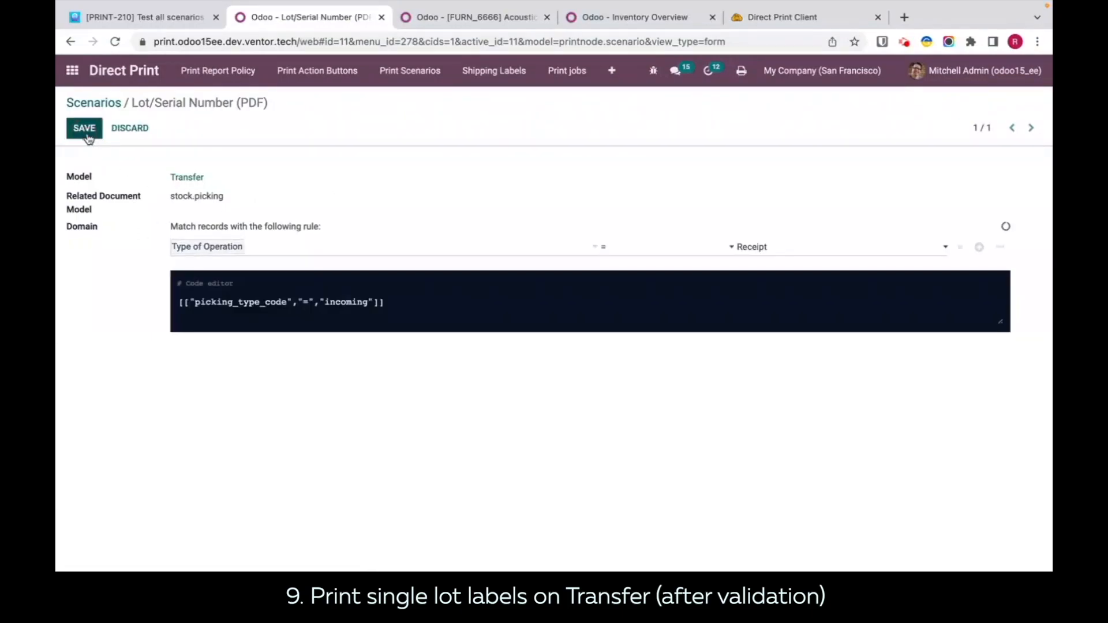
pyautogui.click(762, 249)
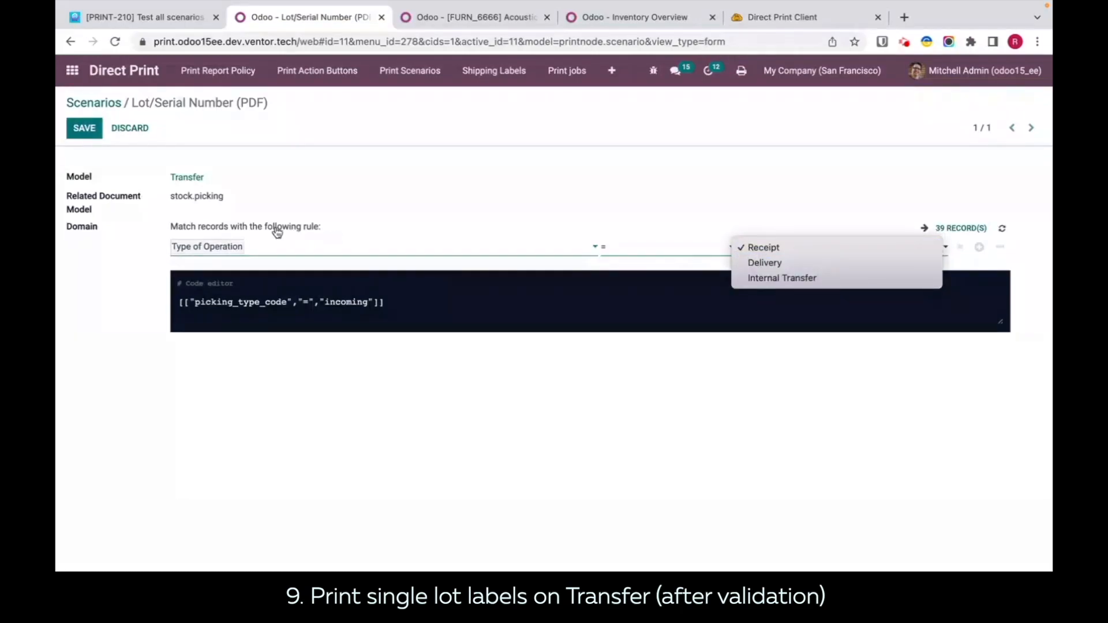
pyautogui.click(93, 107)
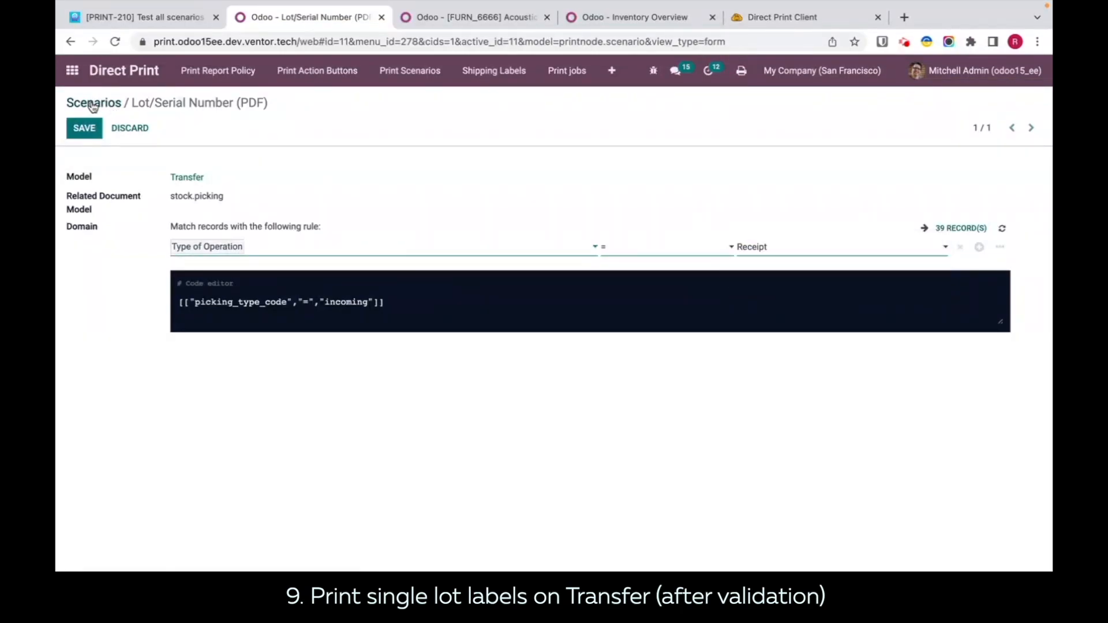
pyautogui.click(94, 103)
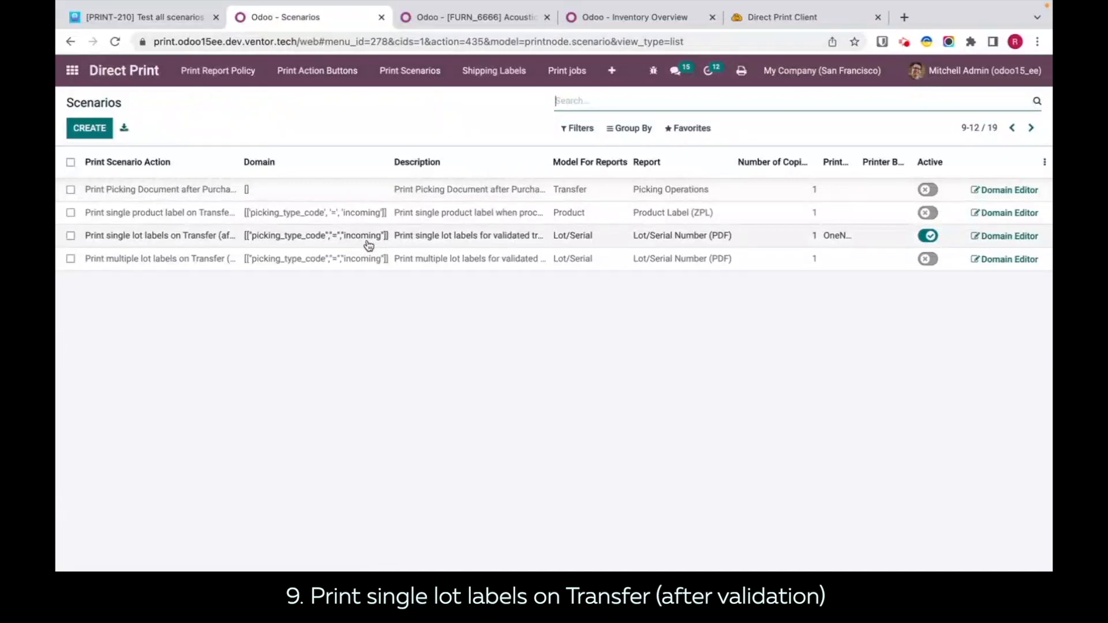
# Step: Open receipt WH/IN/00039 from the ready San Francisco receipts in Inventory
pyautogui.click(600, 20)
pyautogui.click(113, 206)
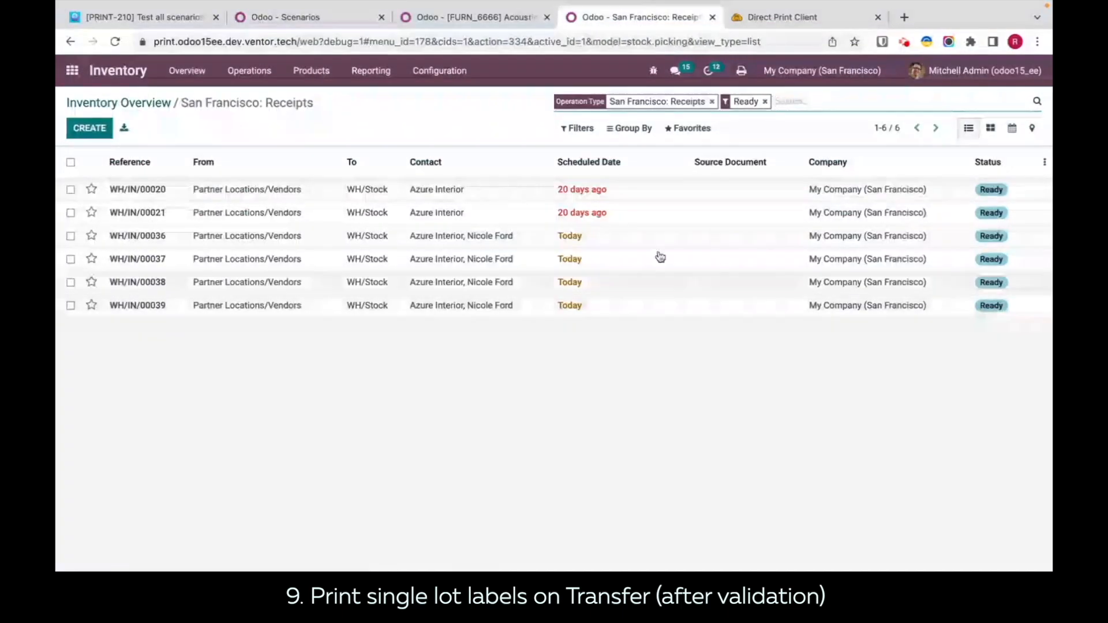
pyautogui.click(427, 309)
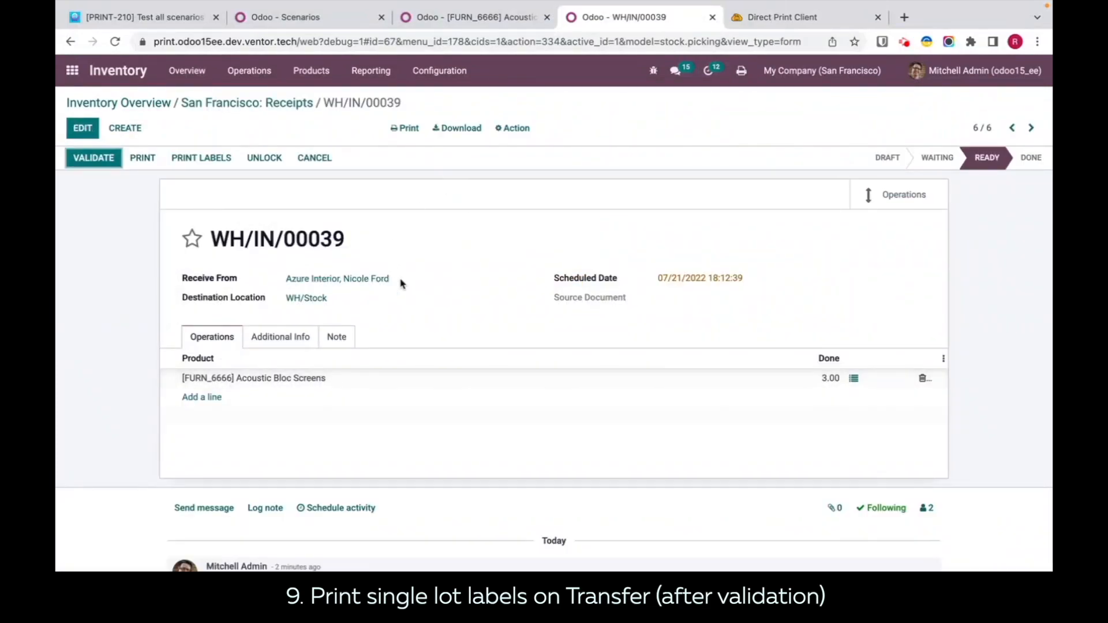
# Step: Check the traceability tracking setting of the product [FURN_6666] Acoustic Bloc Screens
pyautogui.click(500, 18)
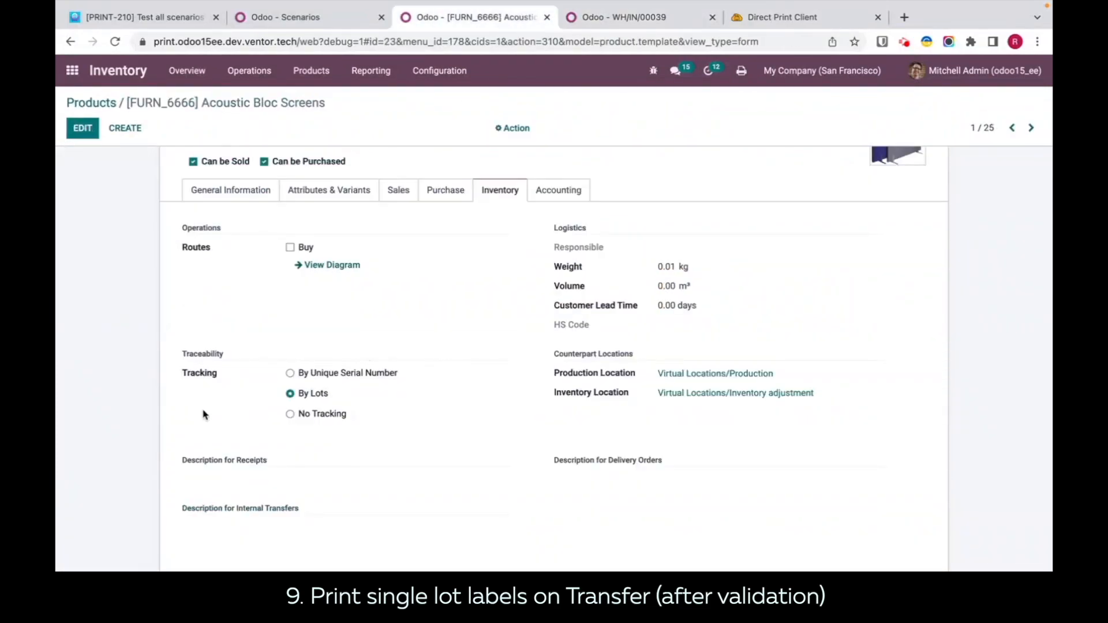
pyautogui.scroll(2, 205, 364)
pyautogui.scroll(-3, 209, 361)
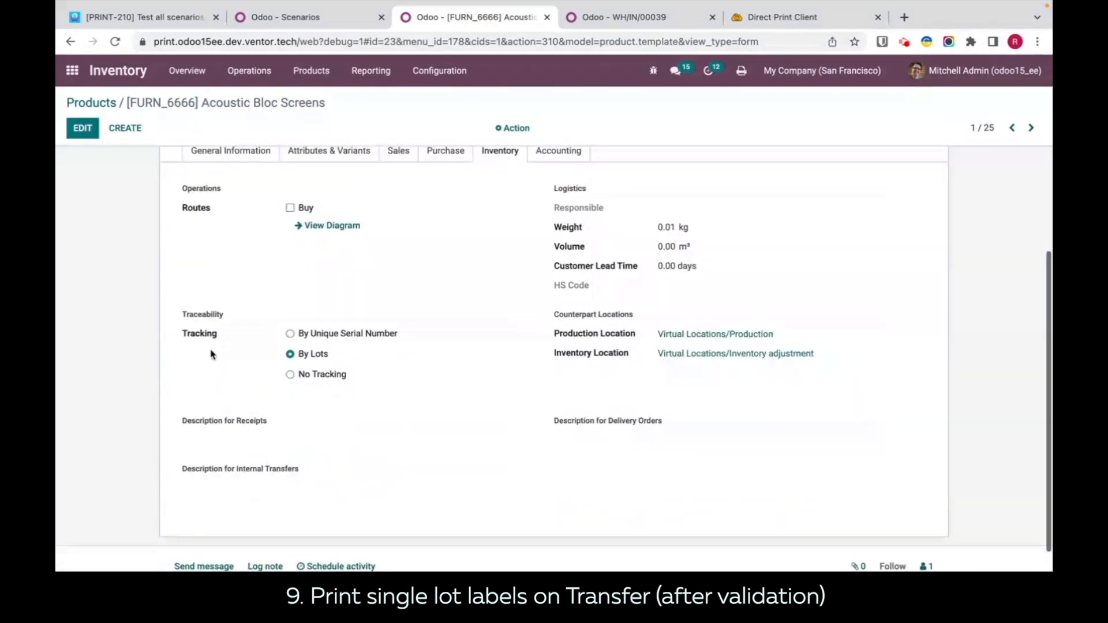
# Step: Validate receipt WH/IN/00039 and refresh the Direct Print history to check the resulting print job
pyautogui.click(609, 53)
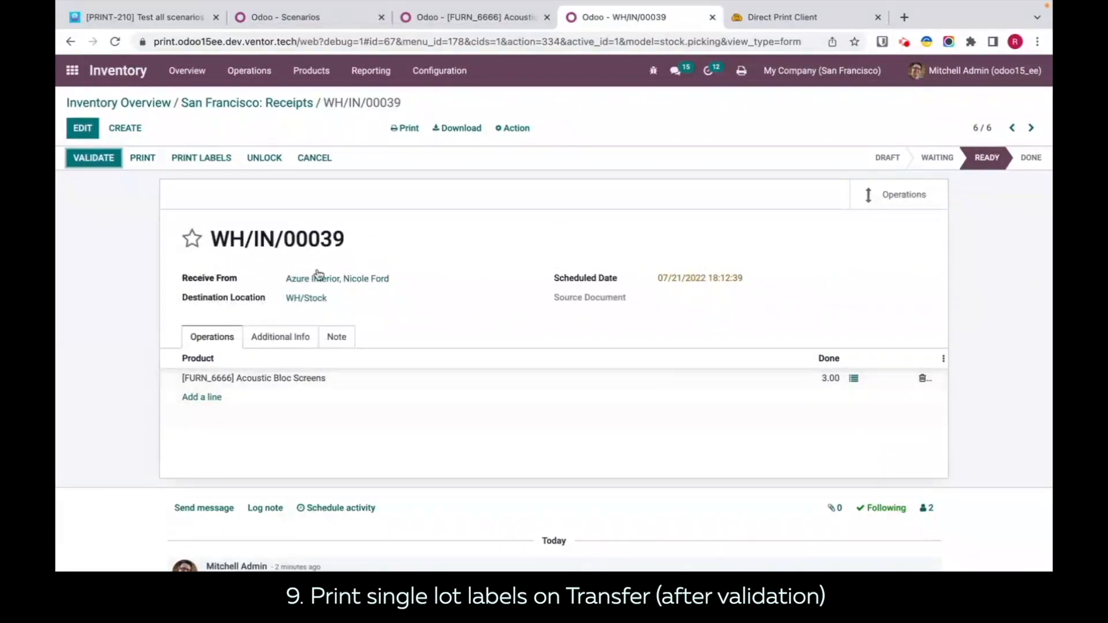
pyautogui.click(95, 164)
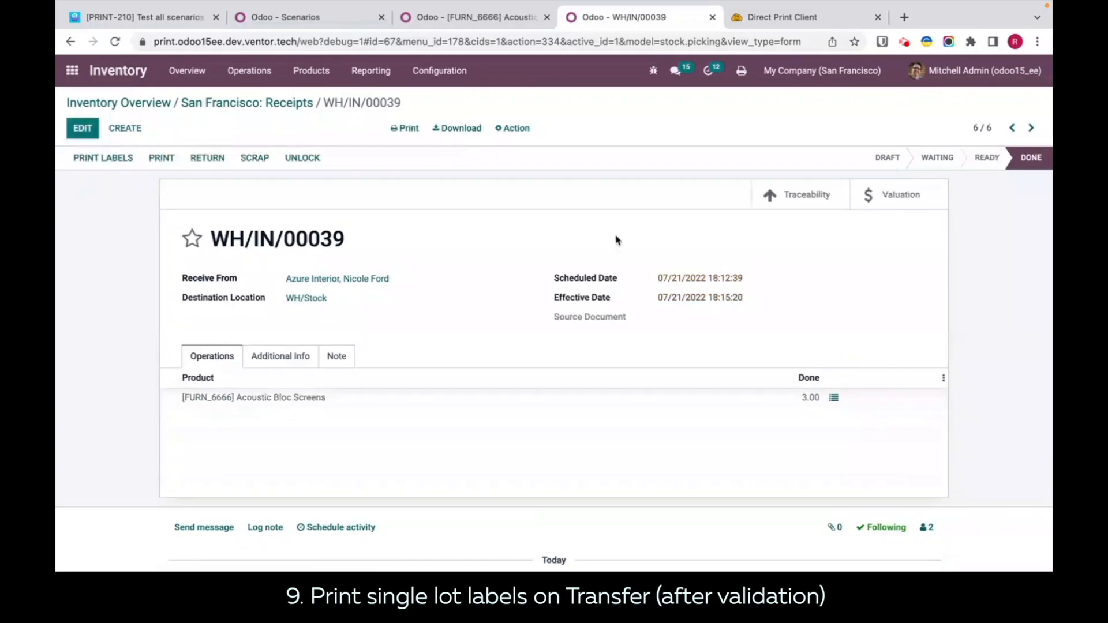
pyautogui.click(776, 18)
pyautogui.press('super+r')
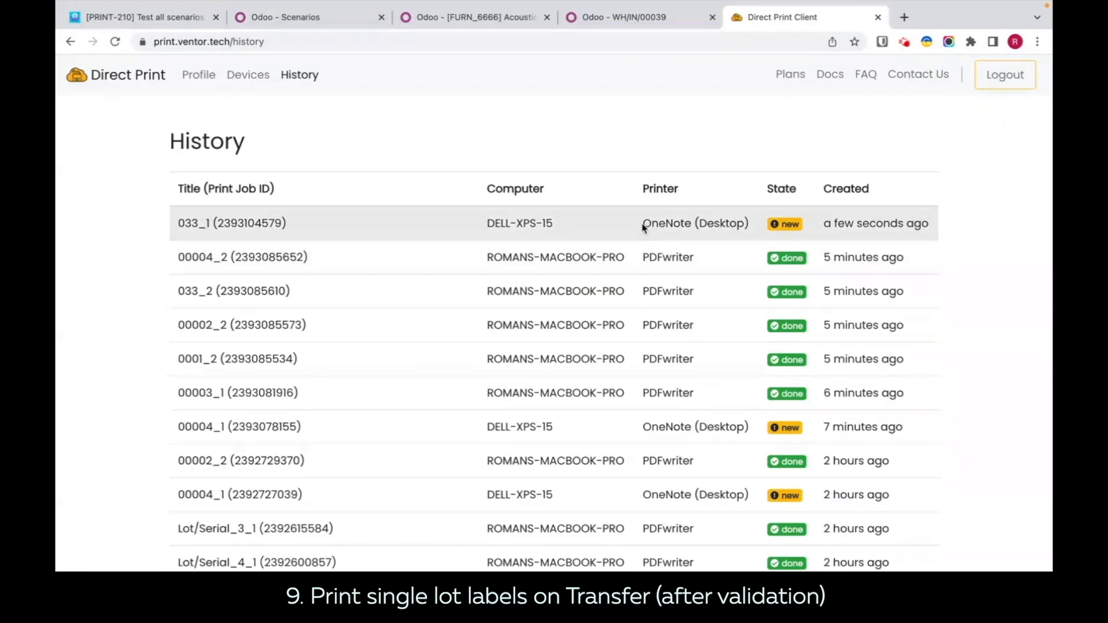
# Step: Clear the assigned printer of the after-validation single lot labels scenario and set its number of copies to 2
pyautogui.click(329, 19)
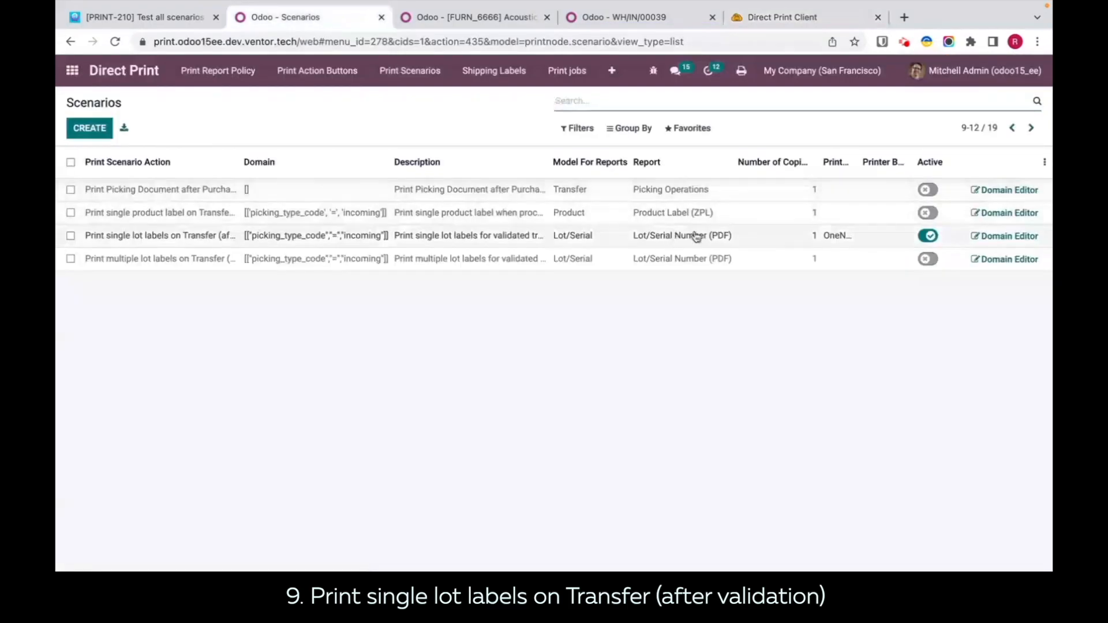
pyautogui.click(835, 237)
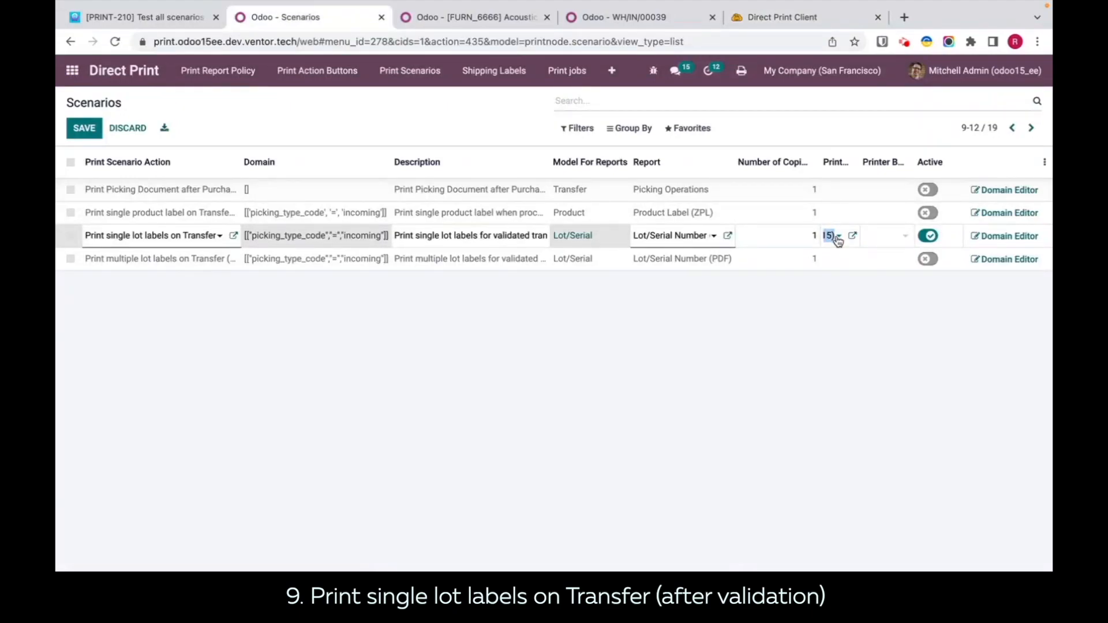
pyautogui.press('BackSpace')
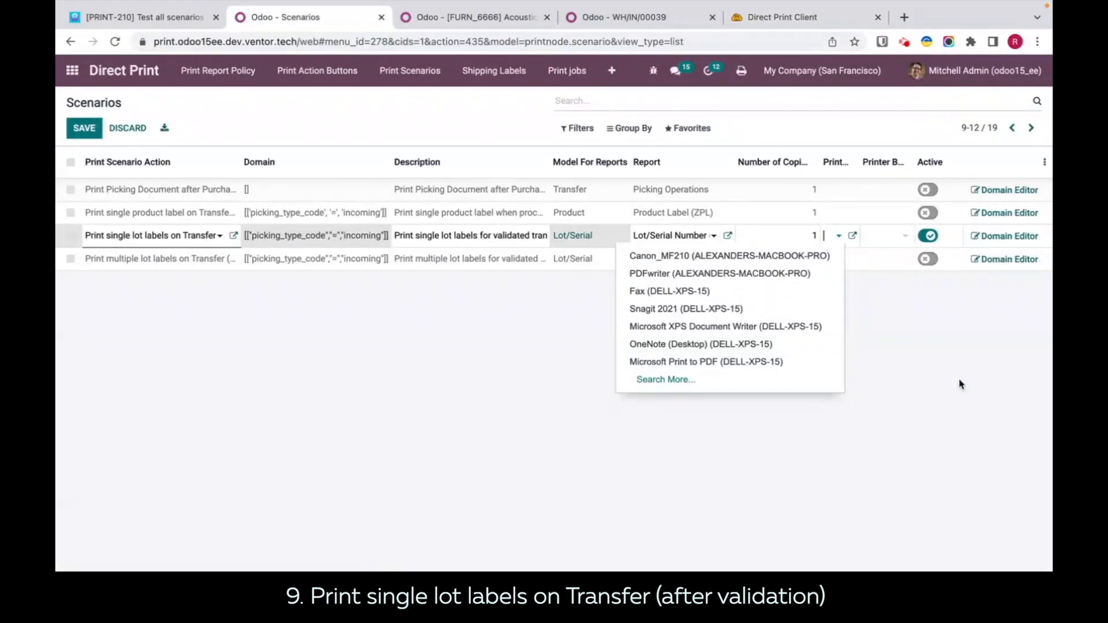
pyautogui.click(941, 362)
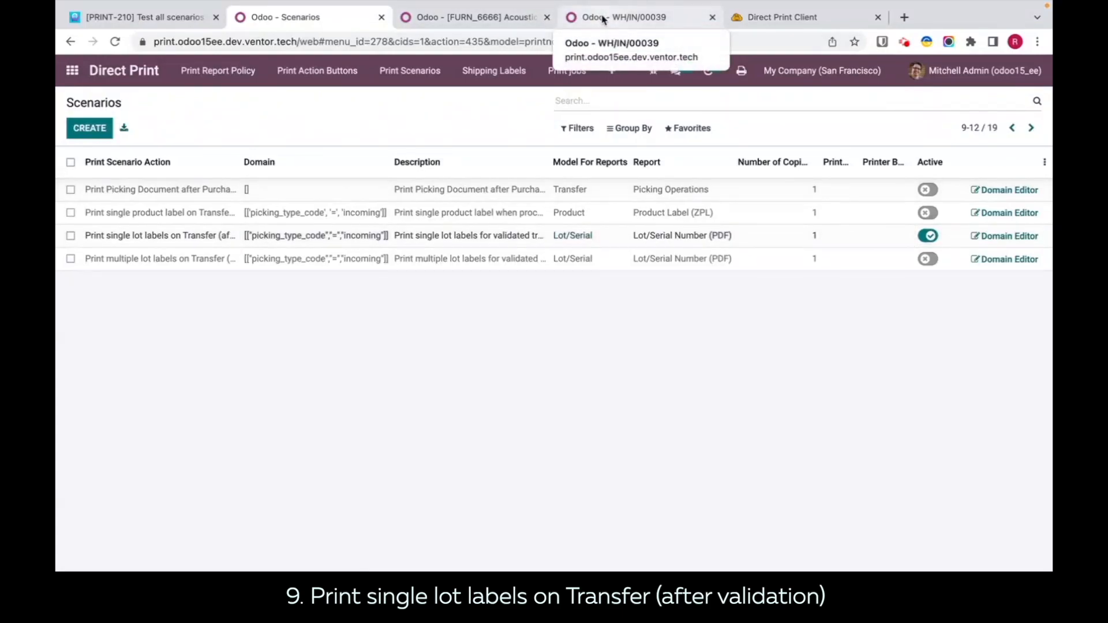
pyautogui.click(795, 238)
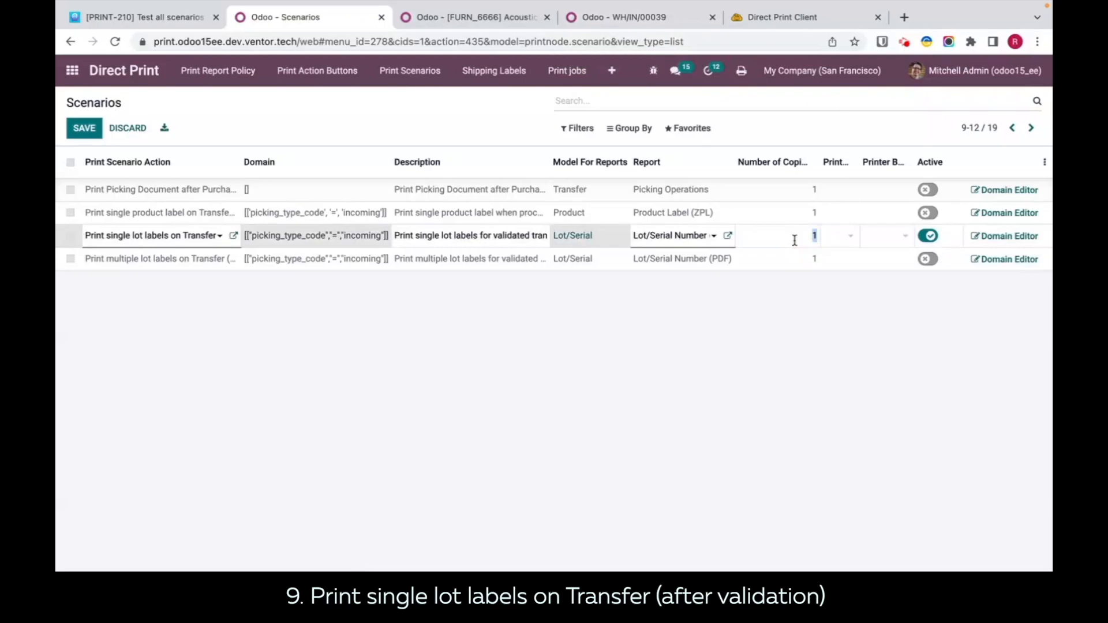
pyautogui.click(820, 369)
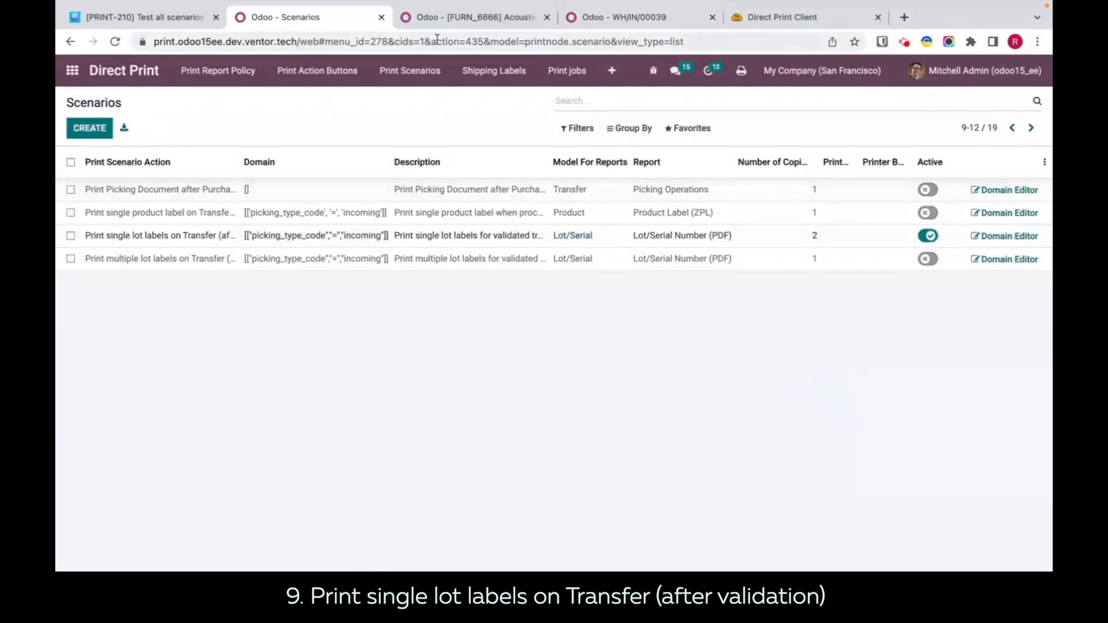
# Step: Return from receipt WH/IN/00039 to the list of ready San Francisco receipts
pyautogui.click(542, 23)
pyautogui.click(607, 27)
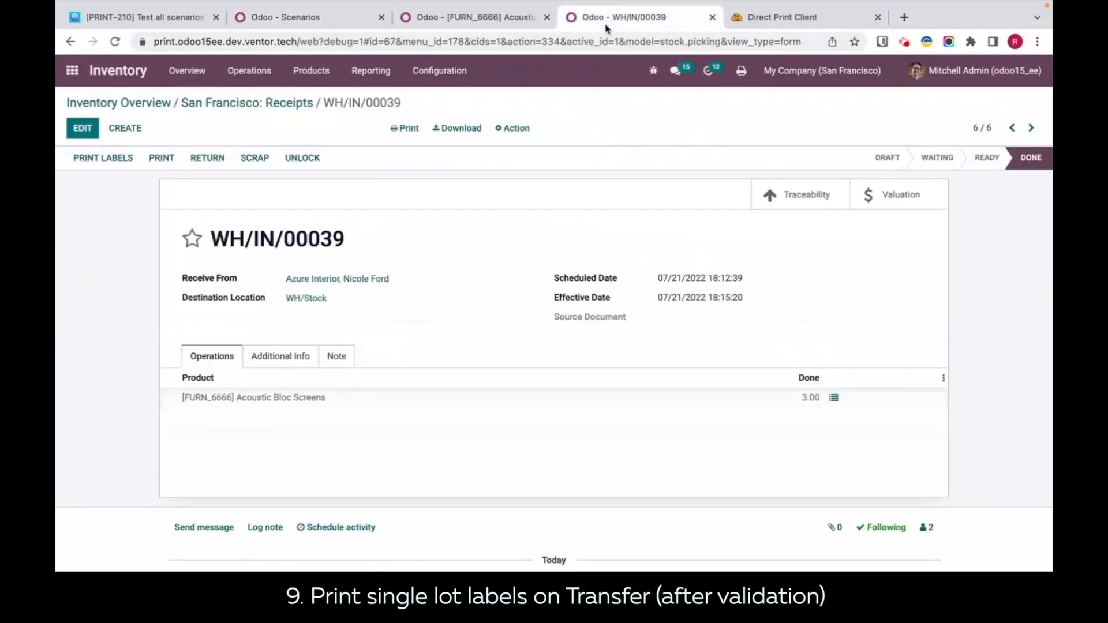
pyautogui.click(214, 102)
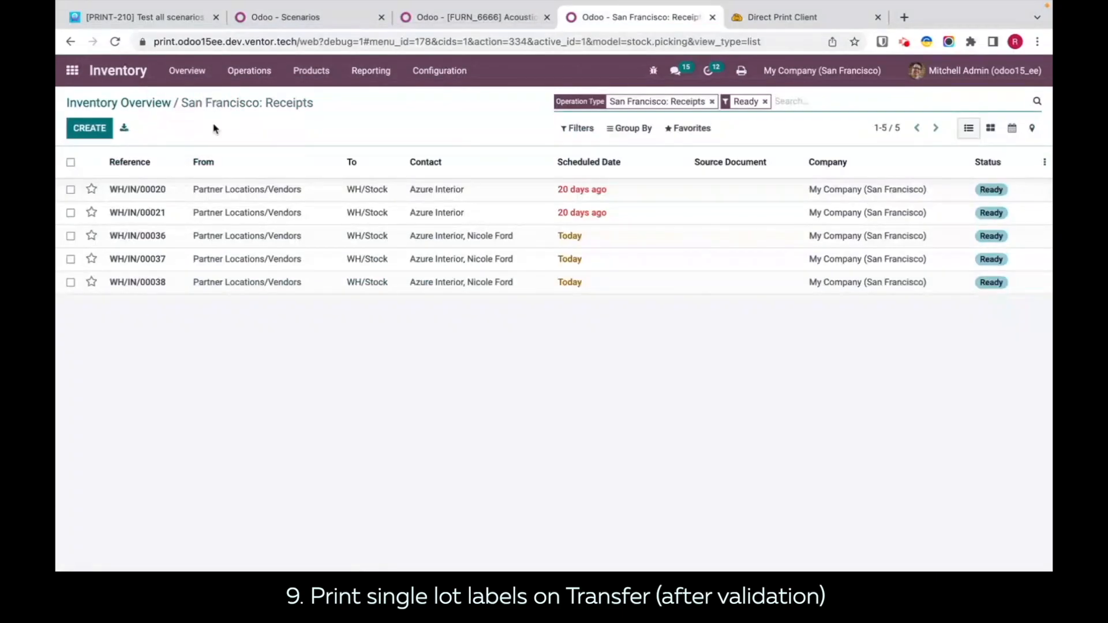
# Step: Examine the default printer and default workstation printer in the user preferences' Direct Print settings, and close the preferences without changes
pyautogui.click(980, 78)
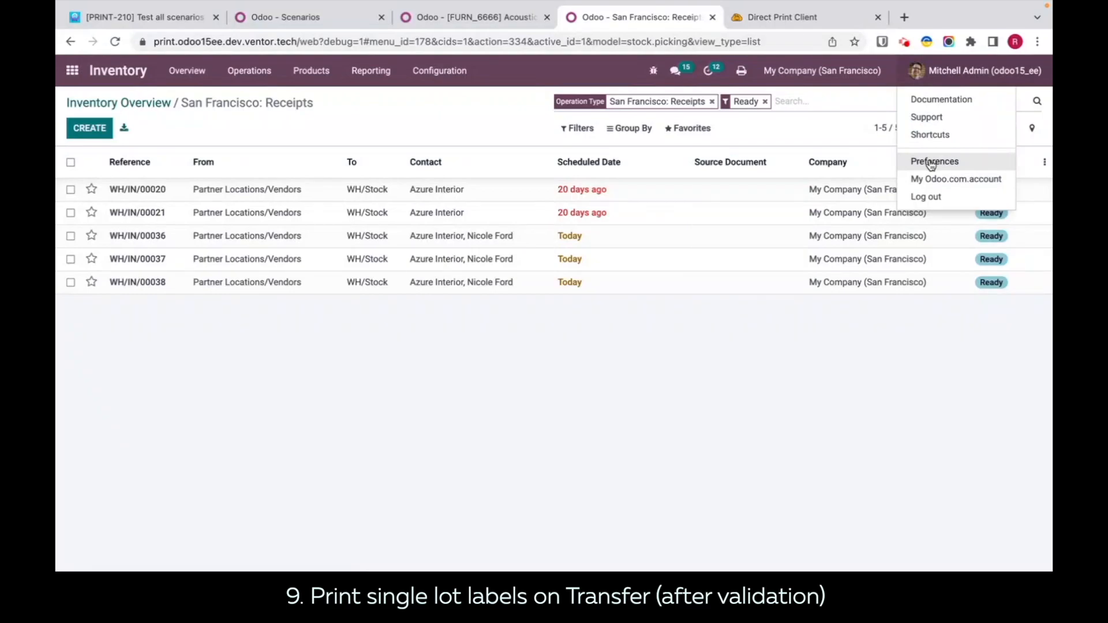
pyautogui.click(931, 162)
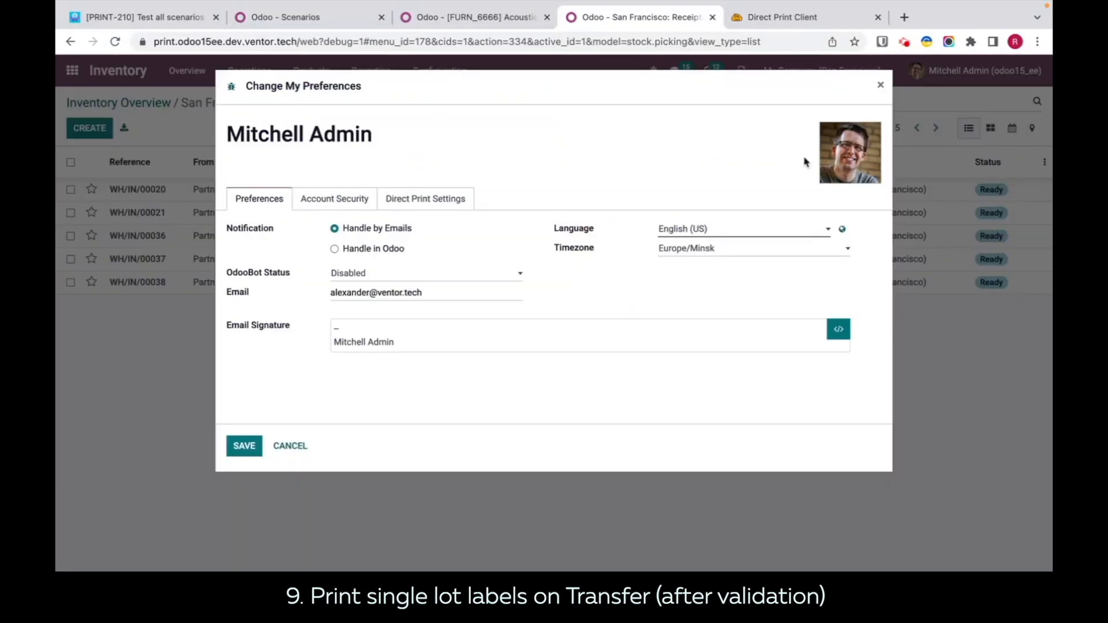
pyautogui.click(455, 203)
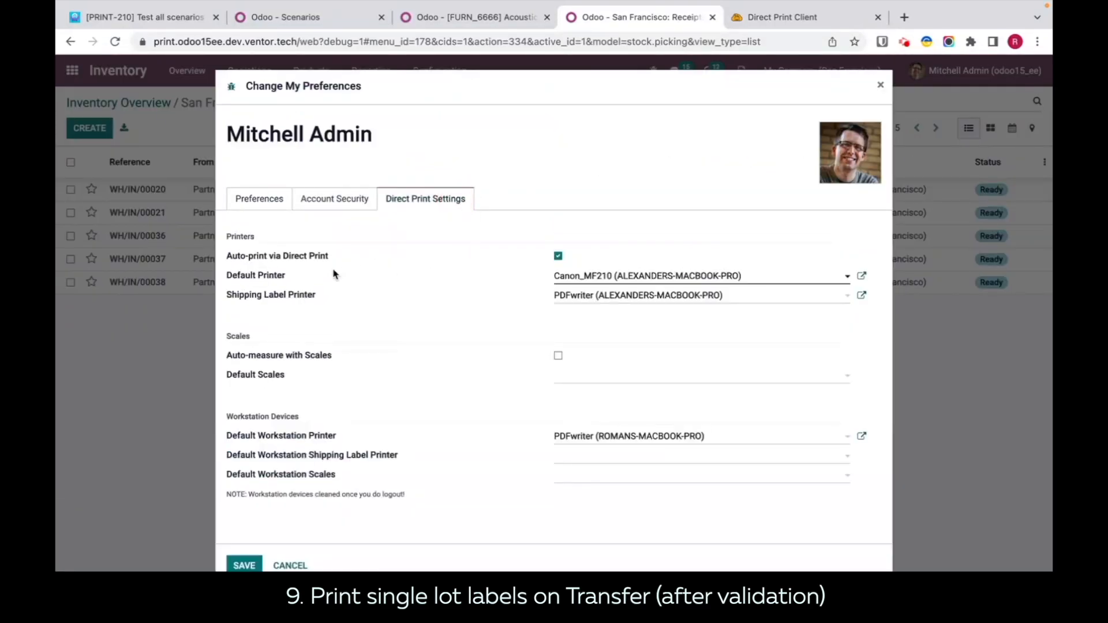
pyautogui.moveTo(283, 281); pyautogui.dragTo(226, 234)
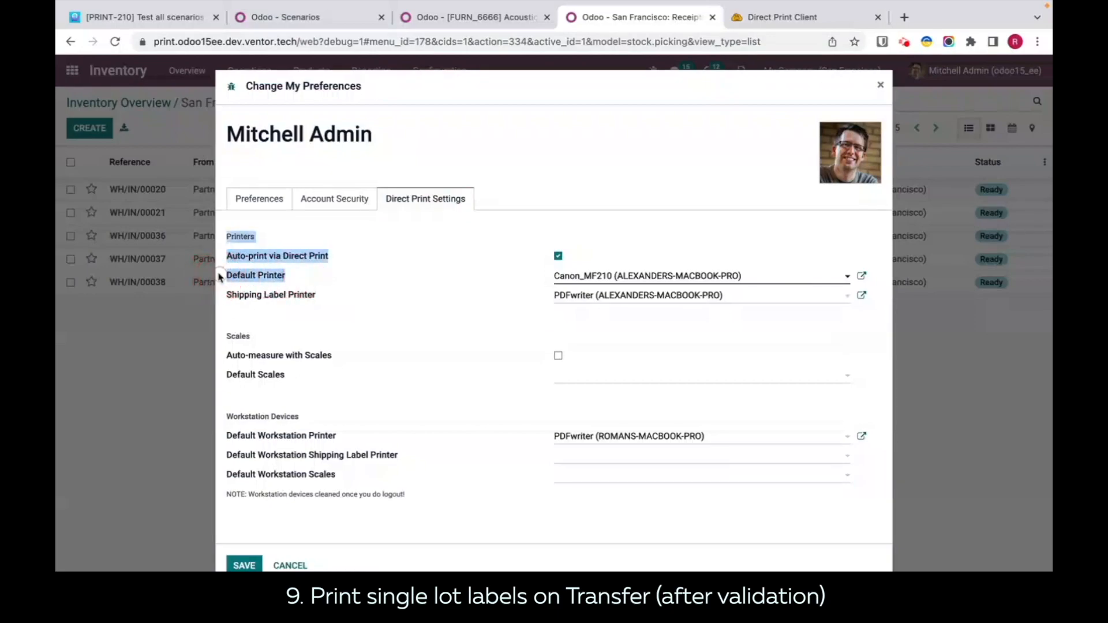
pyautogui.moveTo(337, 437); pyautogui.dragTo(229, 441)
pyautogui.moveTo(310, 434)
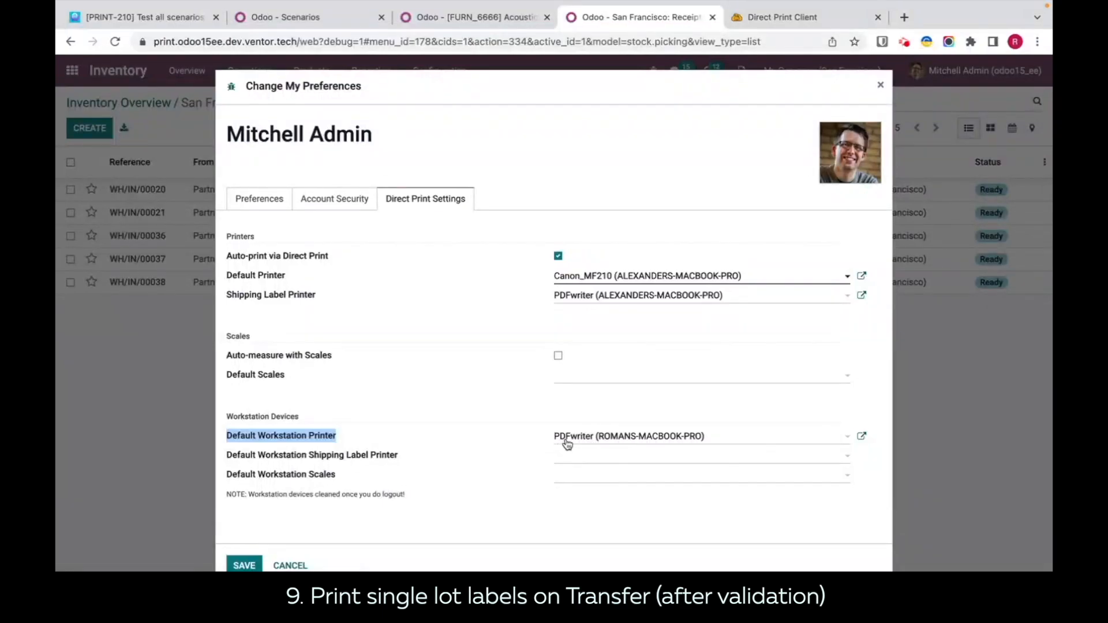
pyautogui.click(880, 86)
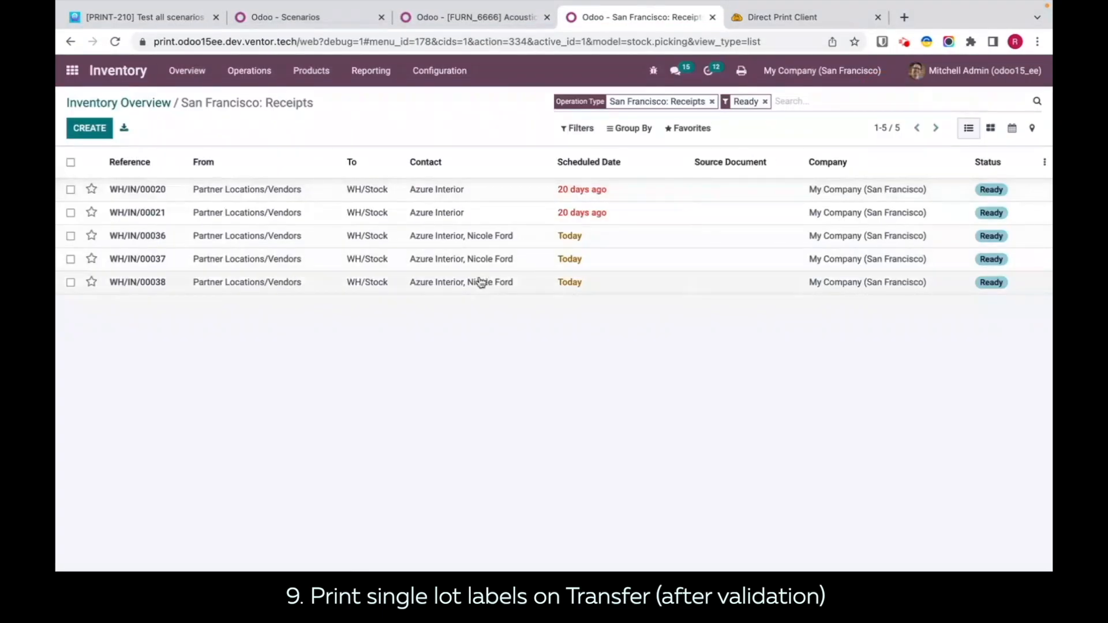
# Step: Check the Acoustic Bloc Screens lot details on receipt WH/IN/00038 and validate the receipt
pyautogui.click(443, 285)
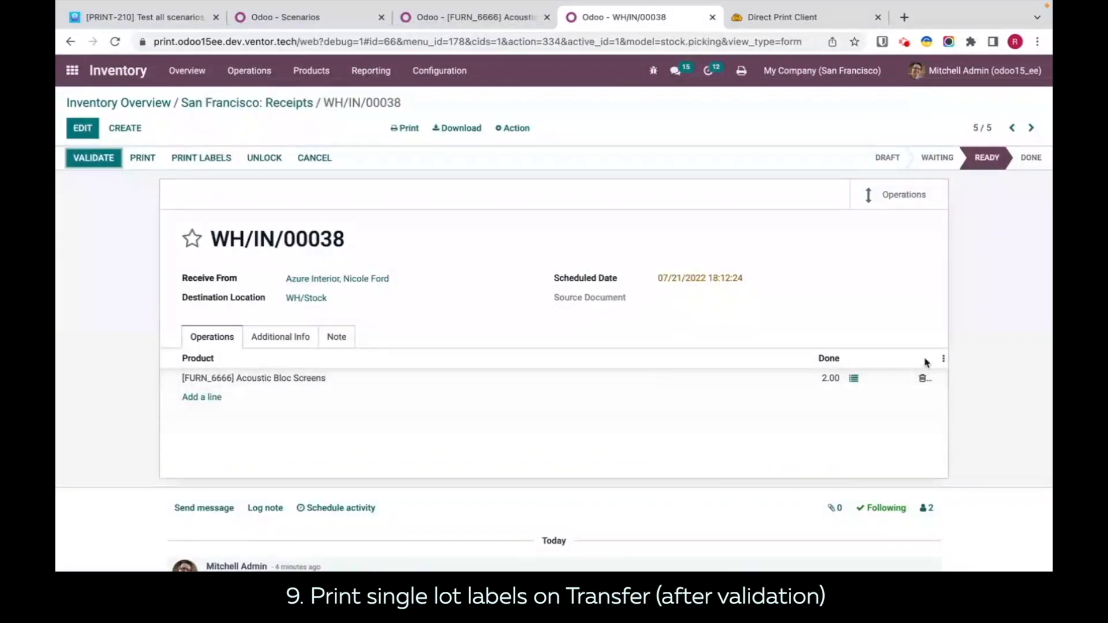
pyautogui.click(853, 378)
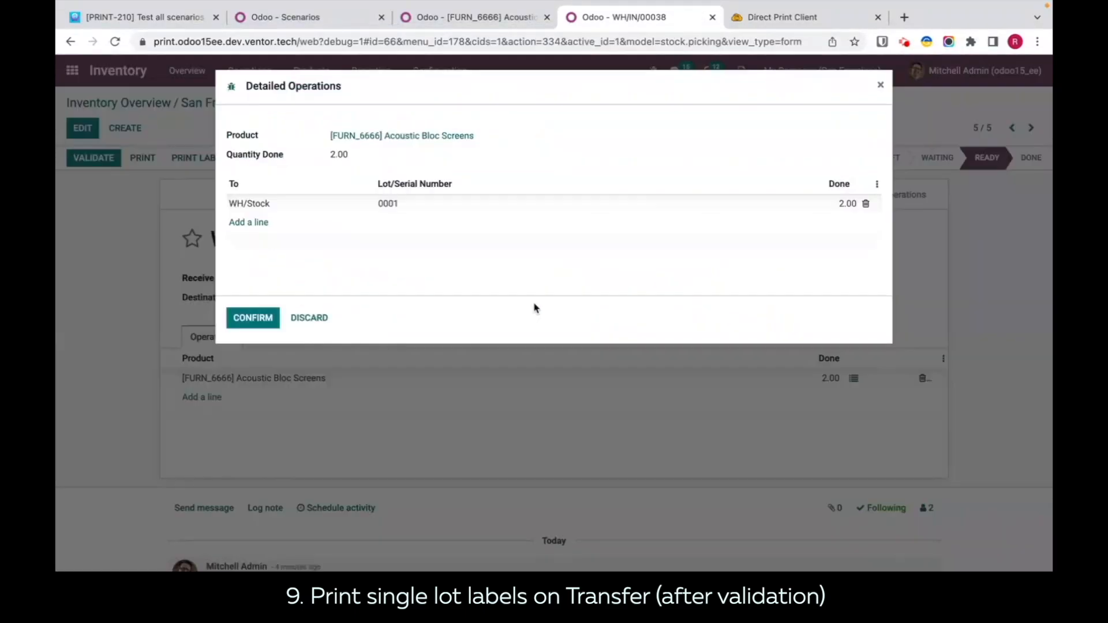
pyautogui.click(249, 317)
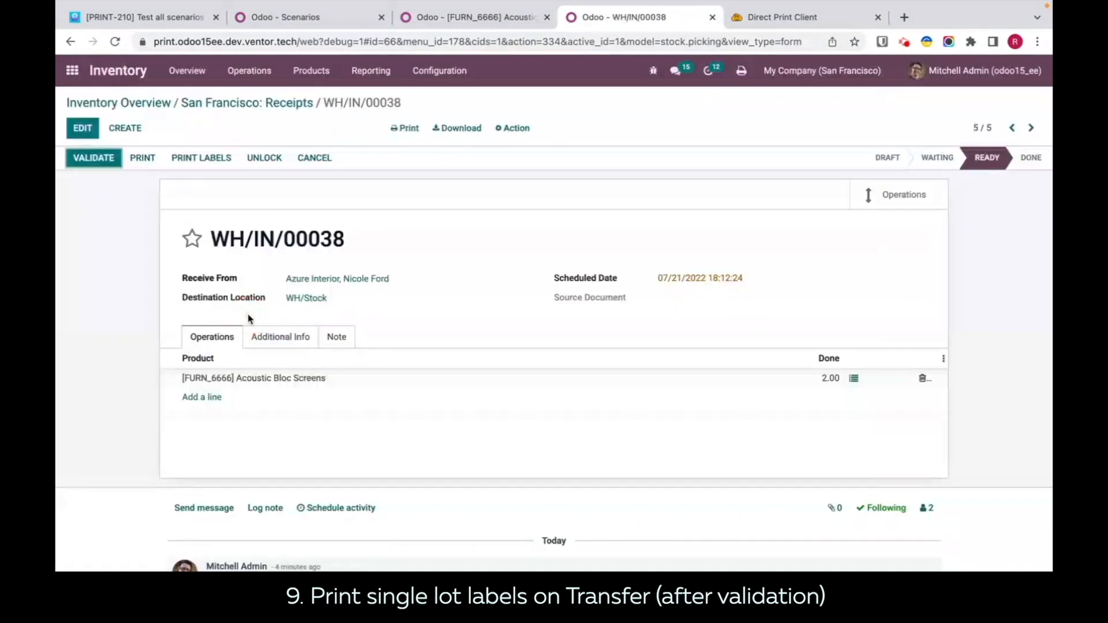
pyautogui.click(854, 378)
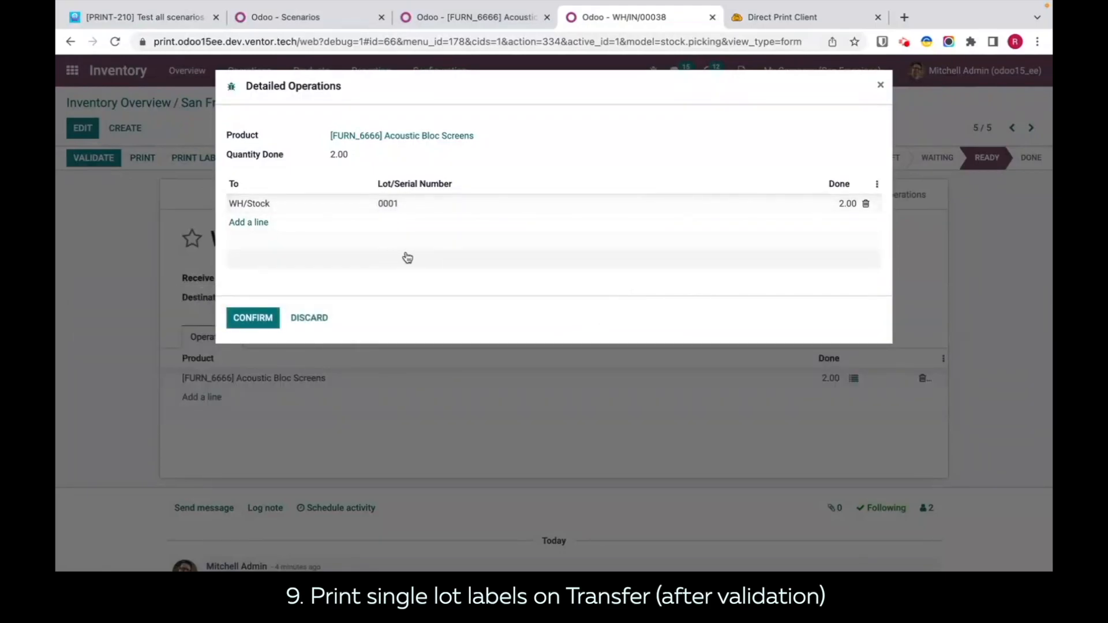
pyautogui.click(229, 317)
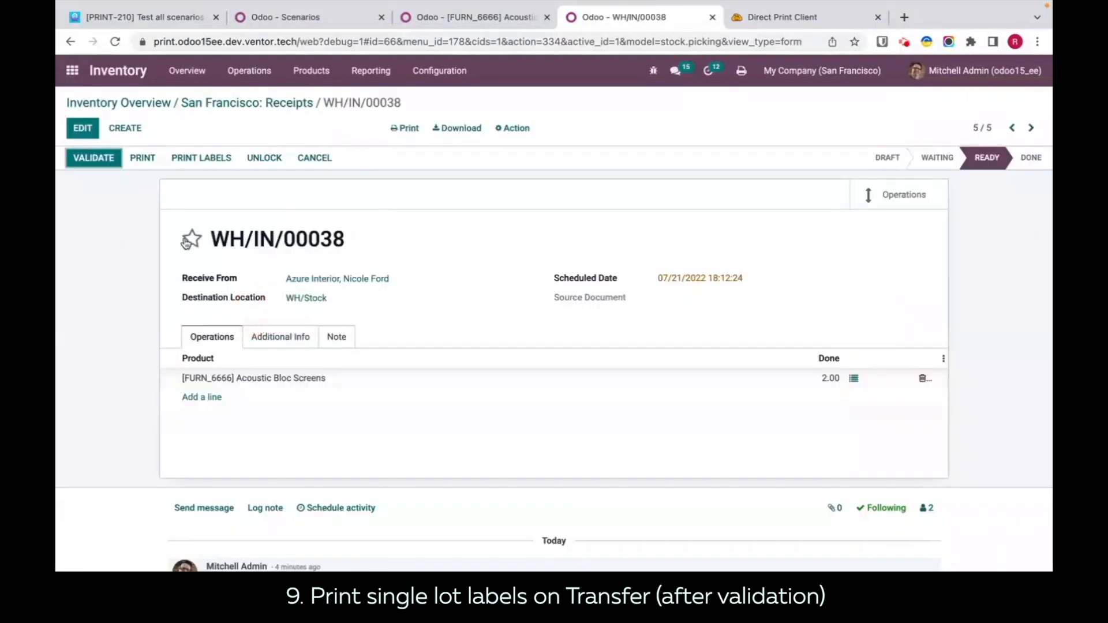
pyautogui.click(91, 161)
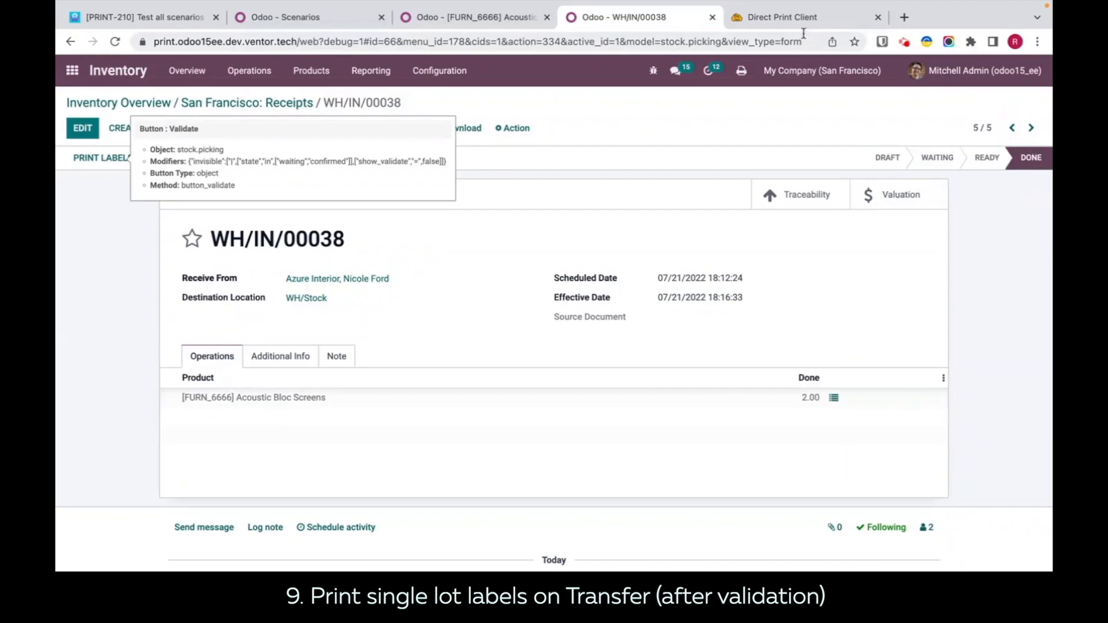
# Step: Check the Direct Print history, then switch to Finder and inspect the printed lot labels in the job_815 and job_816 PDFs
pyautogui.click(770, 22)
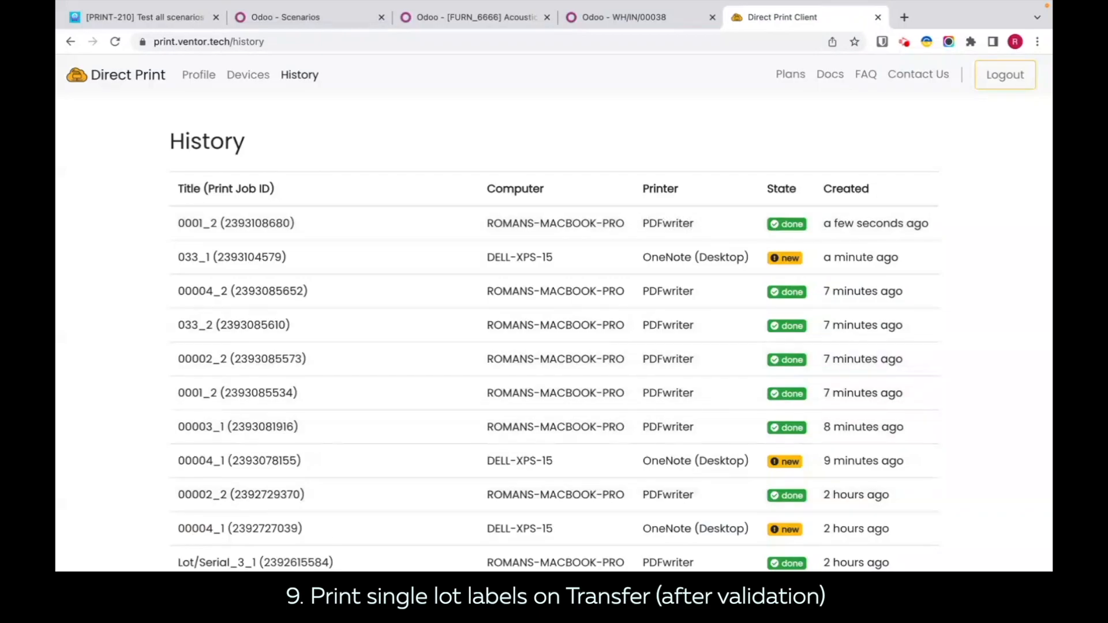
pyautogui.click(116, 567)
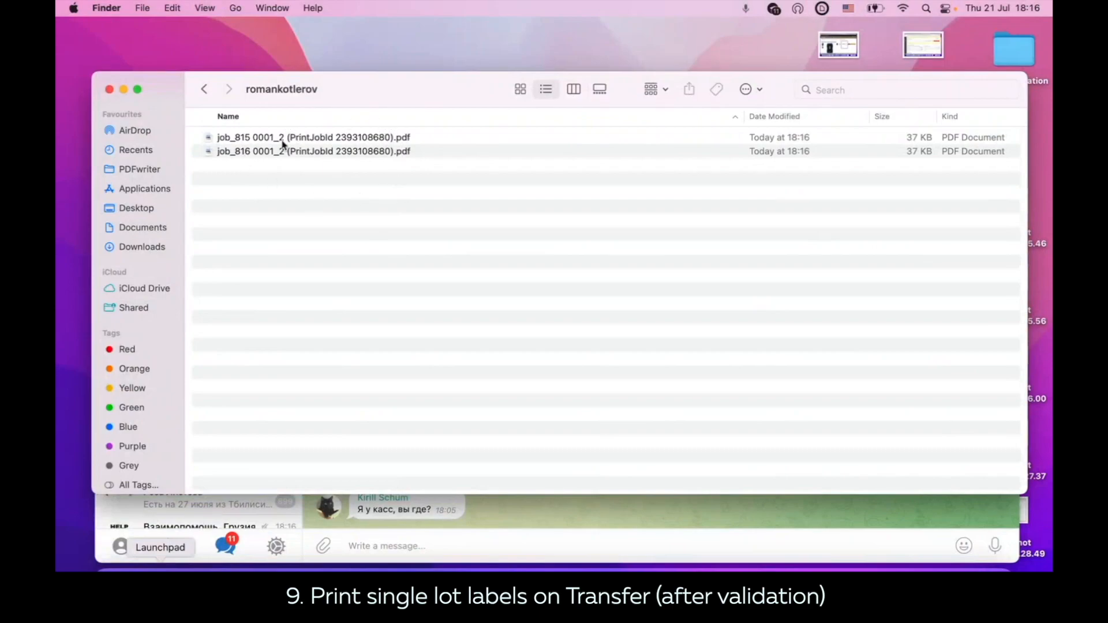
pyautogui.moveTo(350, 94); pyautogui.dragTo(345, 112)
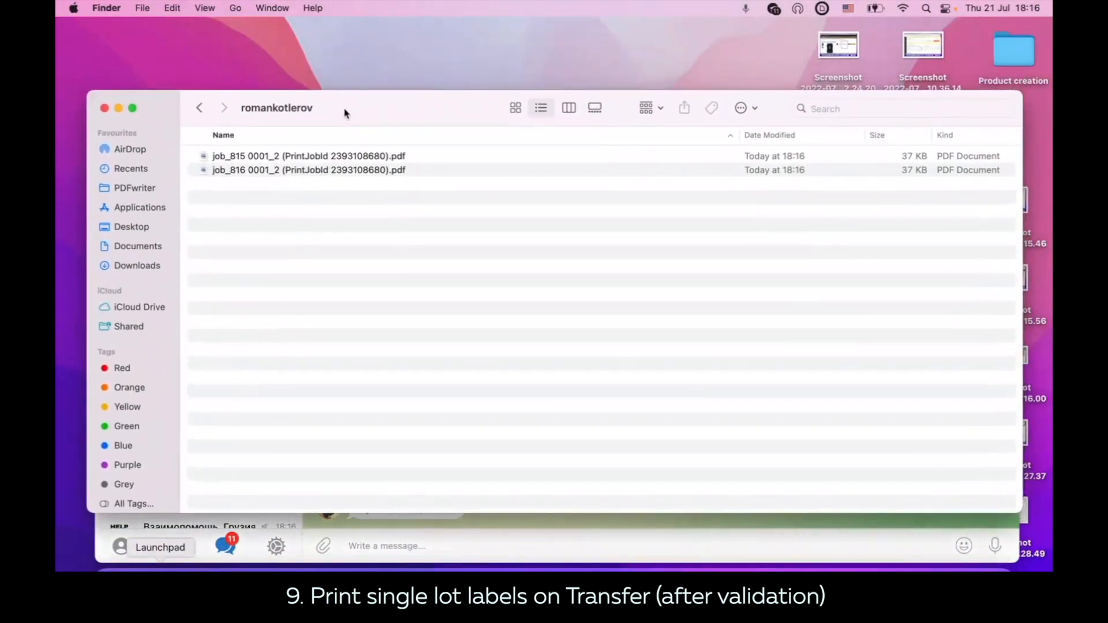
pyautogui.doubleClick(312, 162)
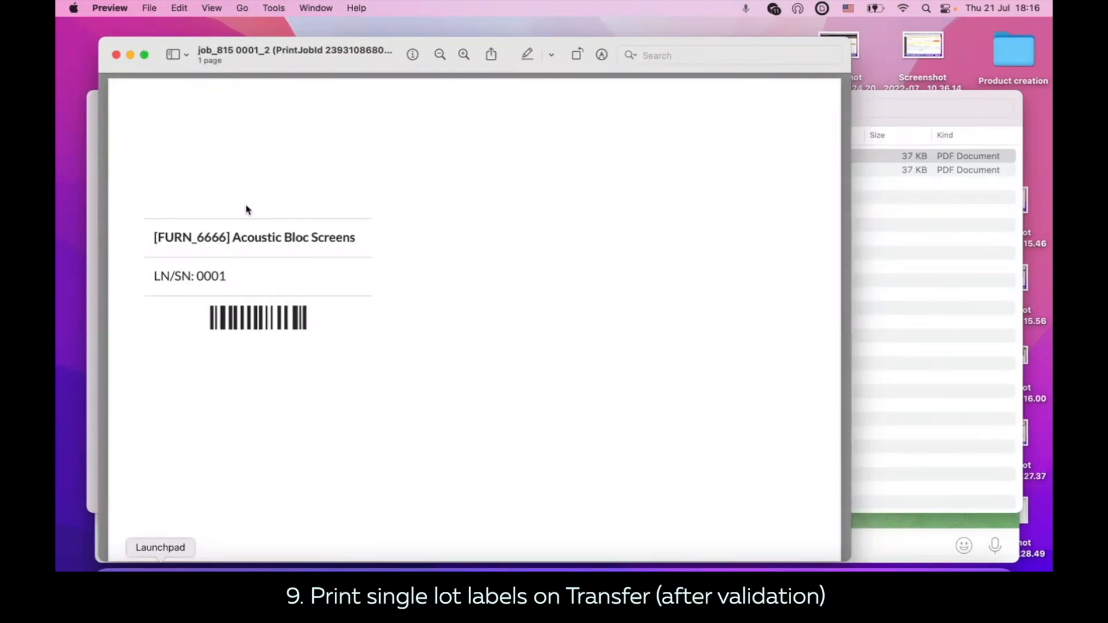
pyautogui.scroll(-2, 247, 209)
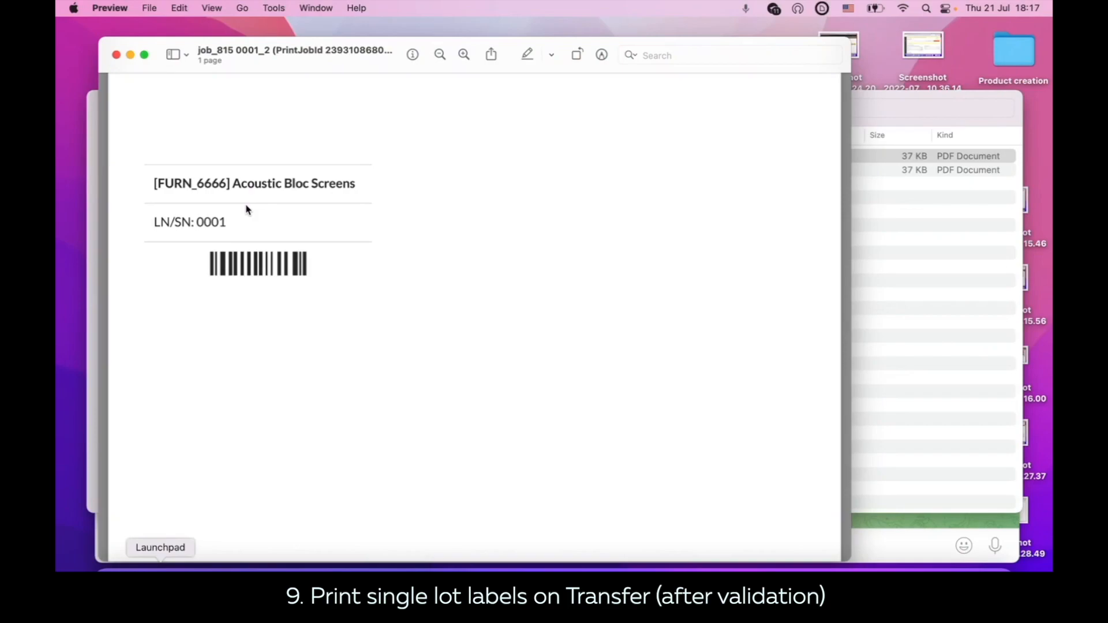
pyautogui.click(271, 234)
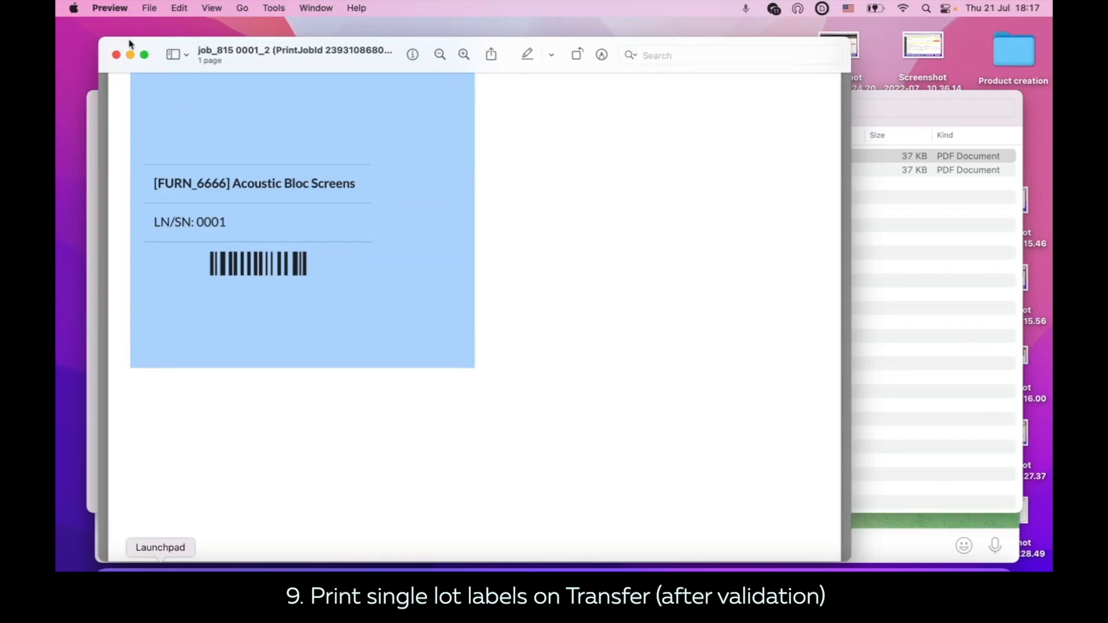
pyautogui.click(116, 55)
pyautogui.doubleClick(390, 170)
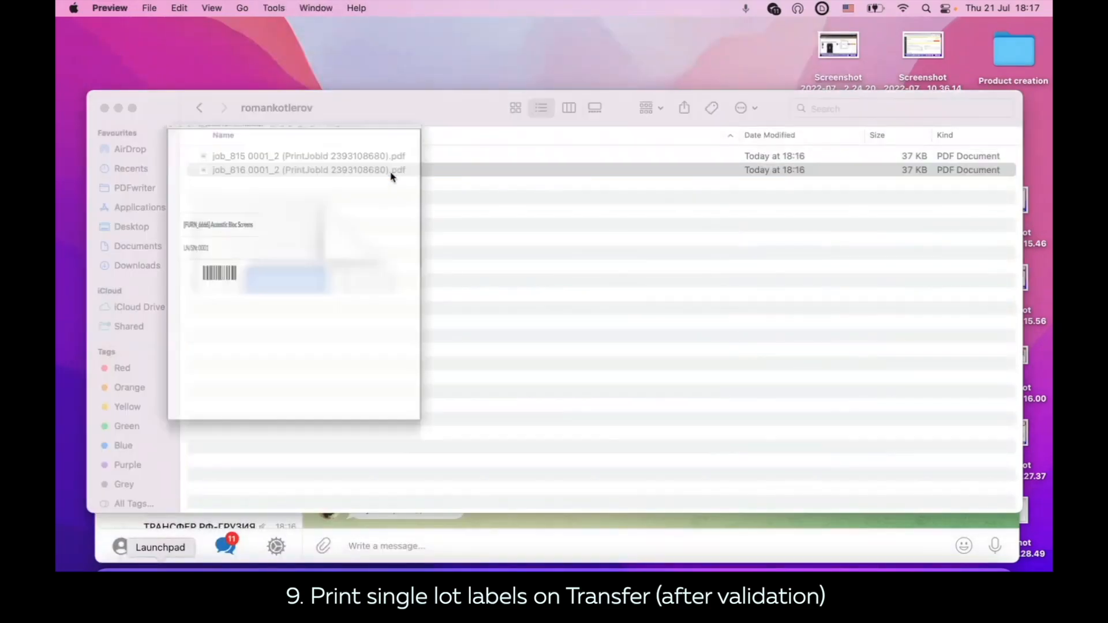
pyautogui.scroll(-5, 296, 223)
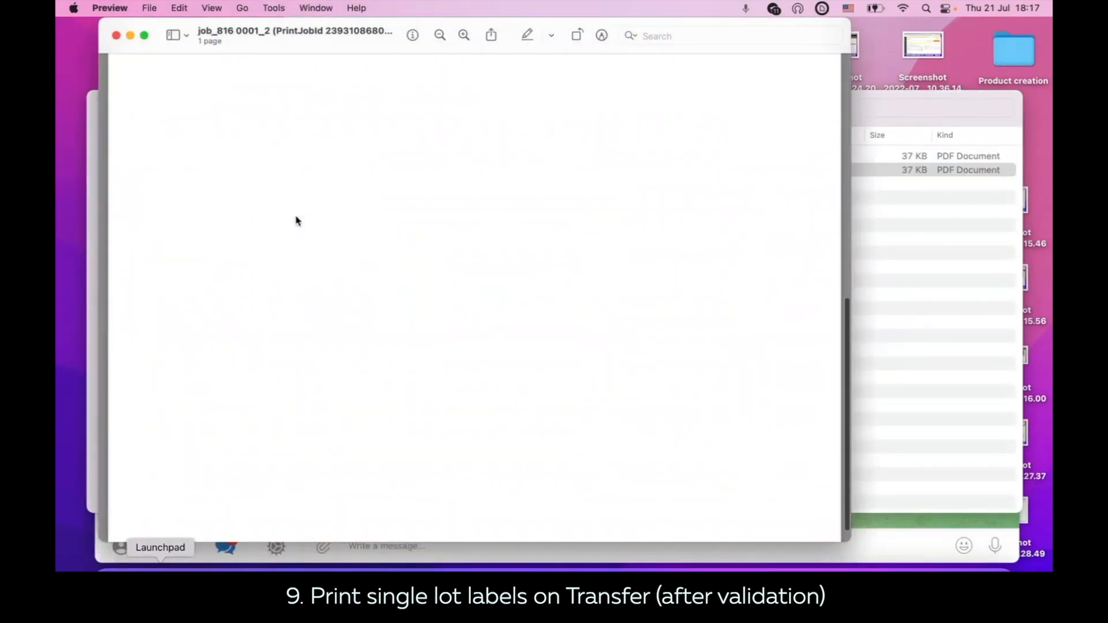
pyautogui.scroll(5, 297, 223)
pyautogui.click(967, 302)
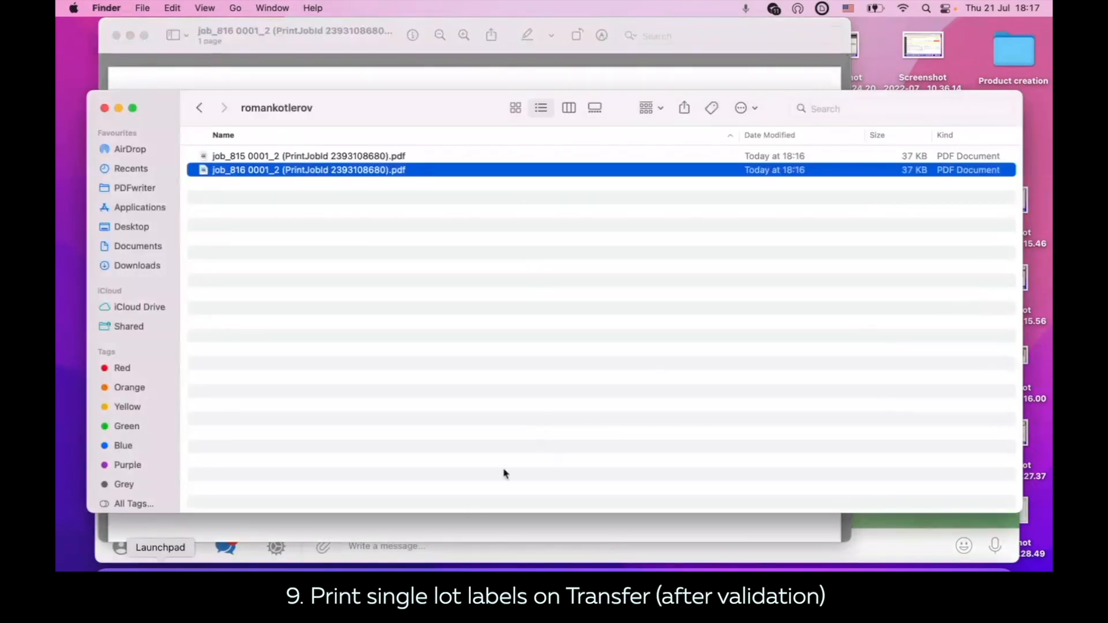
# Step: Switch back to Chrome and set the number of copies of the after-validation single lot labels scenario to 1
pyautogui.click(508, 557)
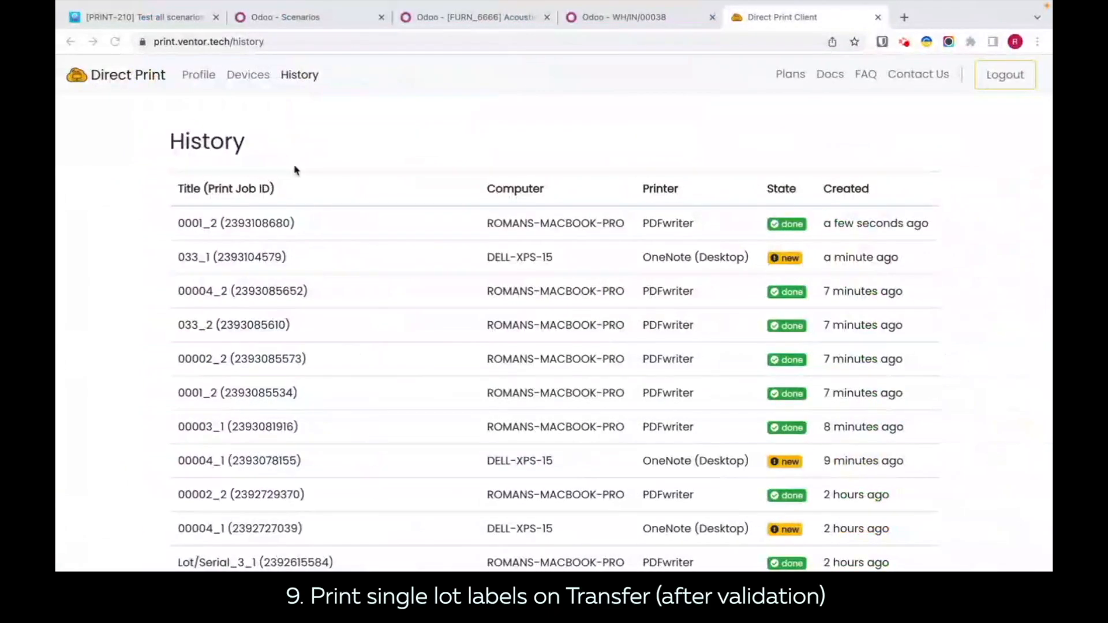
pyautogui.click(326, 19)
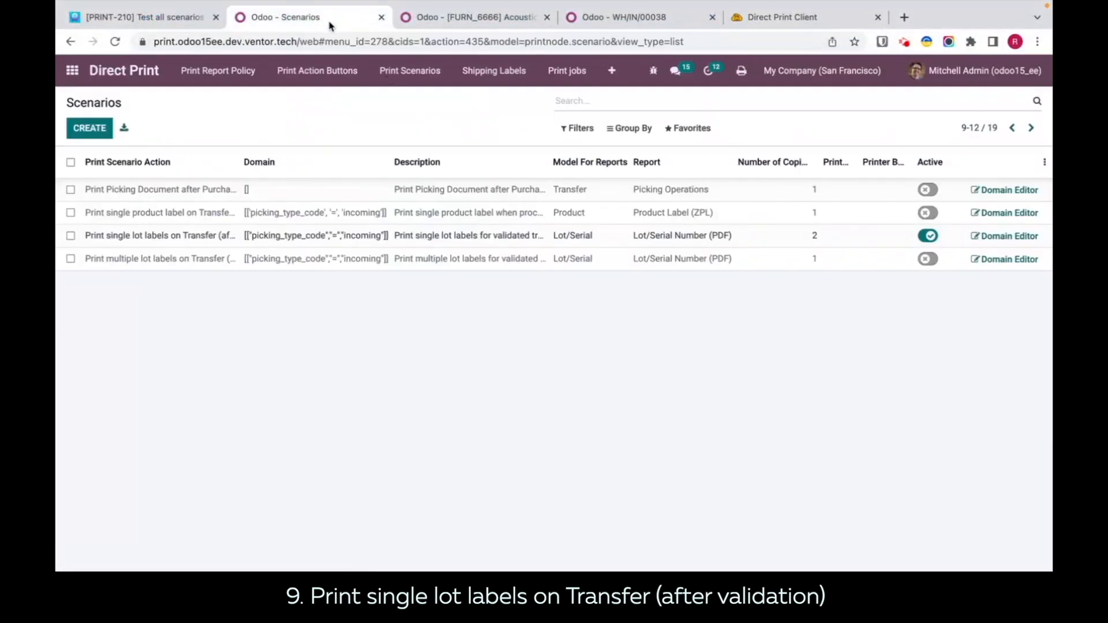
pyautogui.click(801, 231)
pyautogui.write('1')
pyautogui.click(804, 390)
# Step: Return to the ready San Francisco receipts and examine the lot details of receipt WH/IN/00037
pyautogui.click(461, 57)
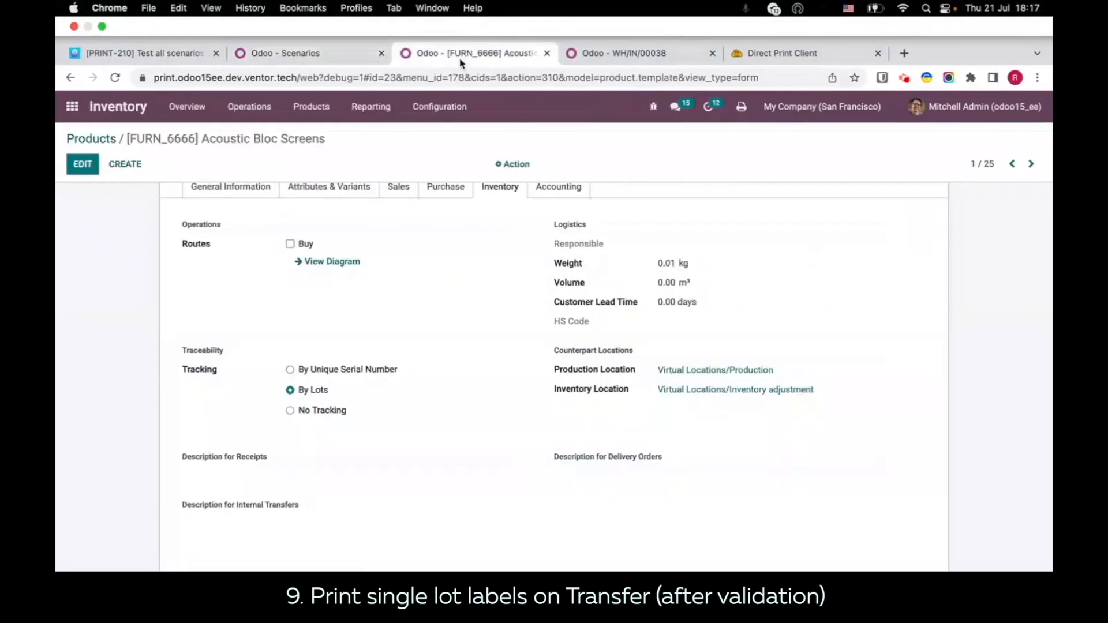
pyautogui.click(663, 53)
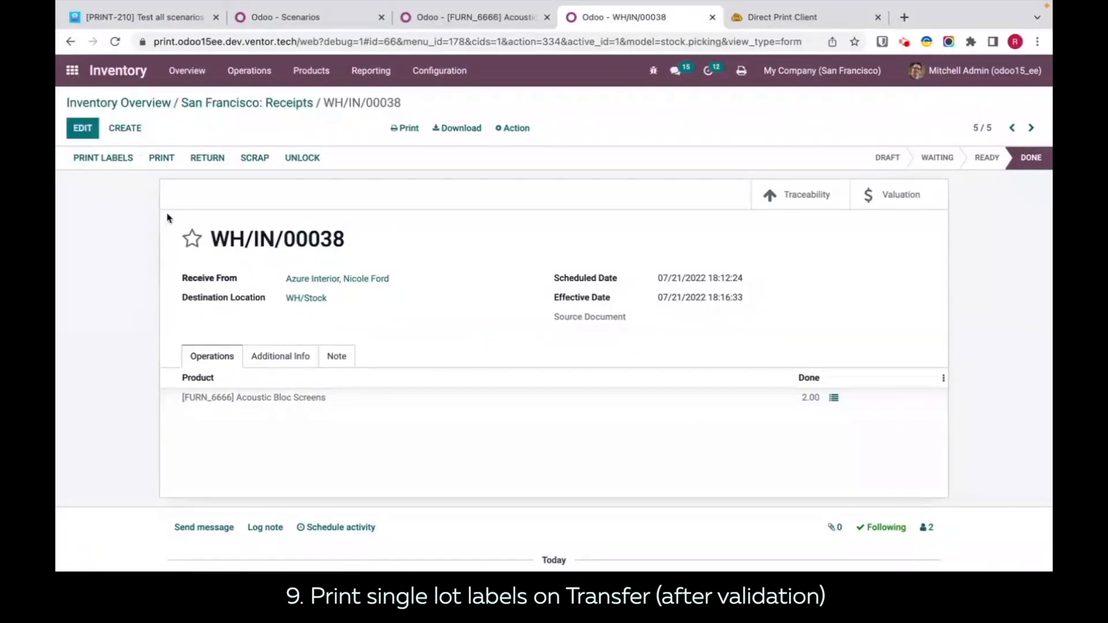
pyautogui.click(246, 104)
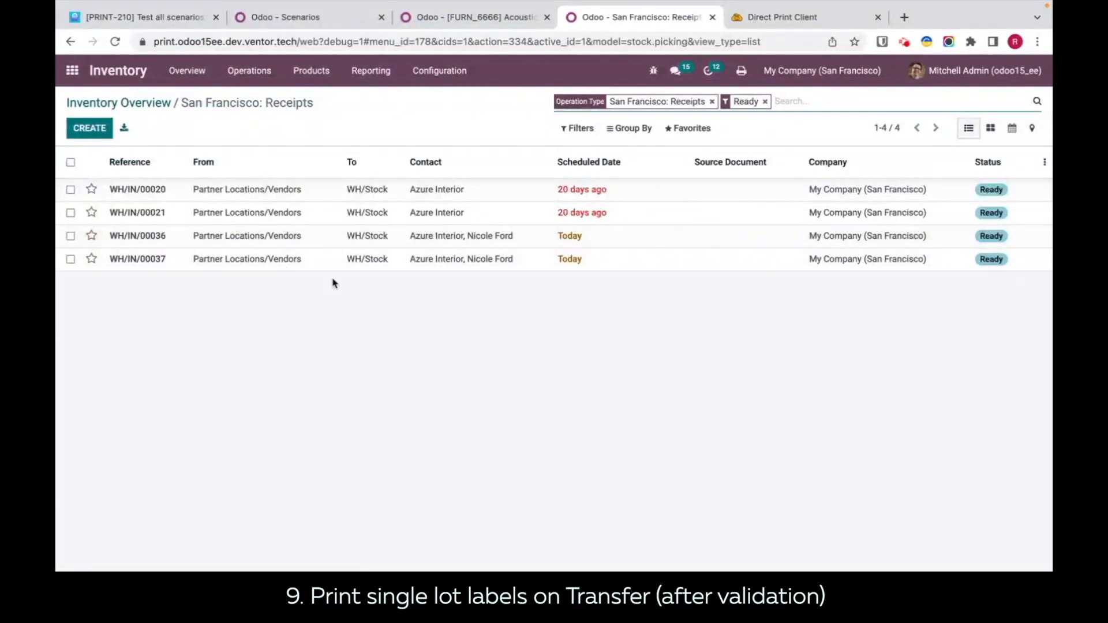
pyautogui.click(428, 261)
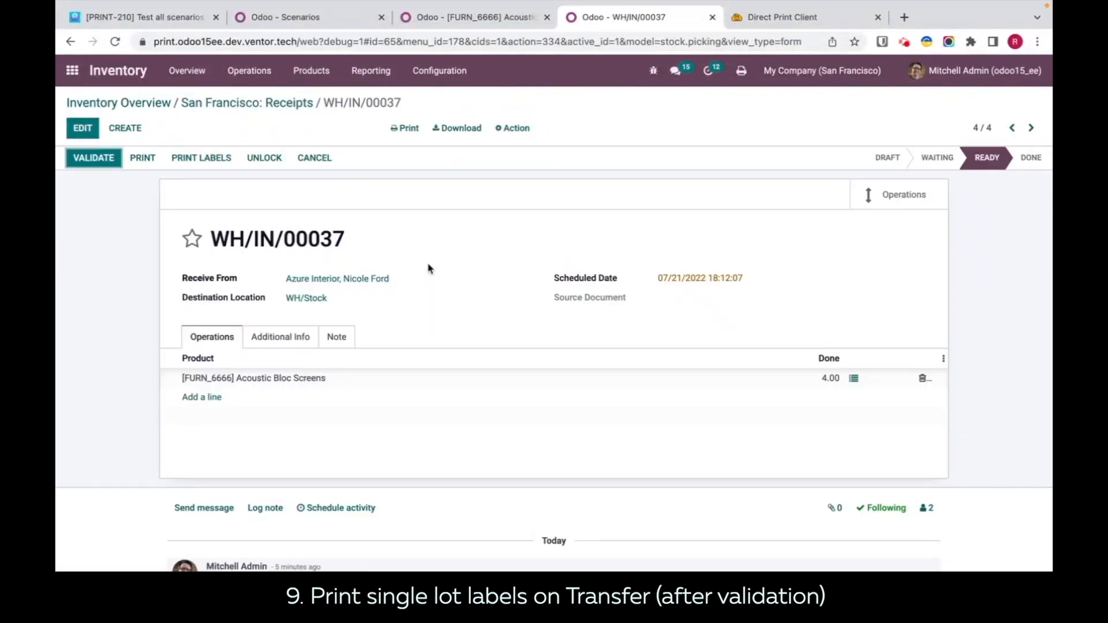
pyautogui.click(854, 378)
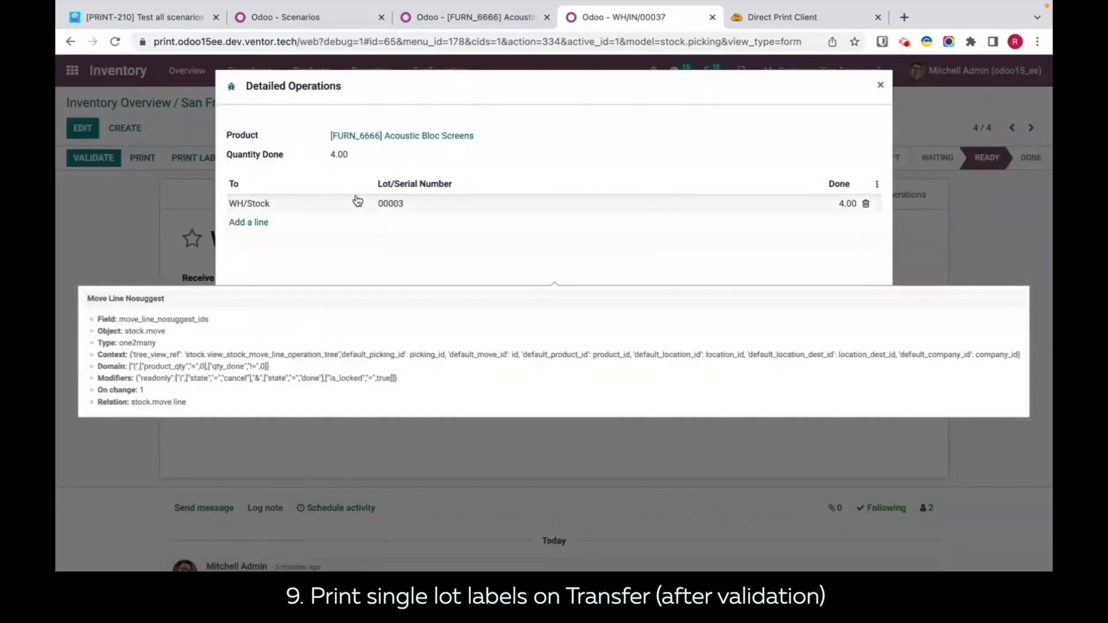
pyautogui.click(880, 87)
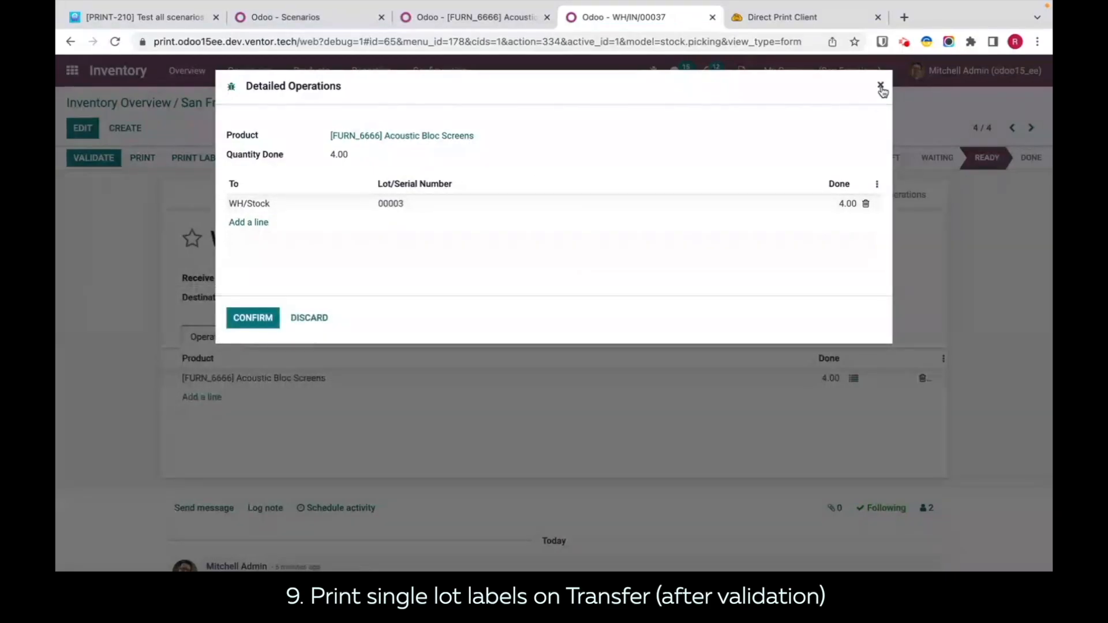
# Step: Open receipt WH/IN/00036 from the ready San Francisco receipts and examine its Acoustic Bloc Screens lot details
pyautogui.click(1014, 129)
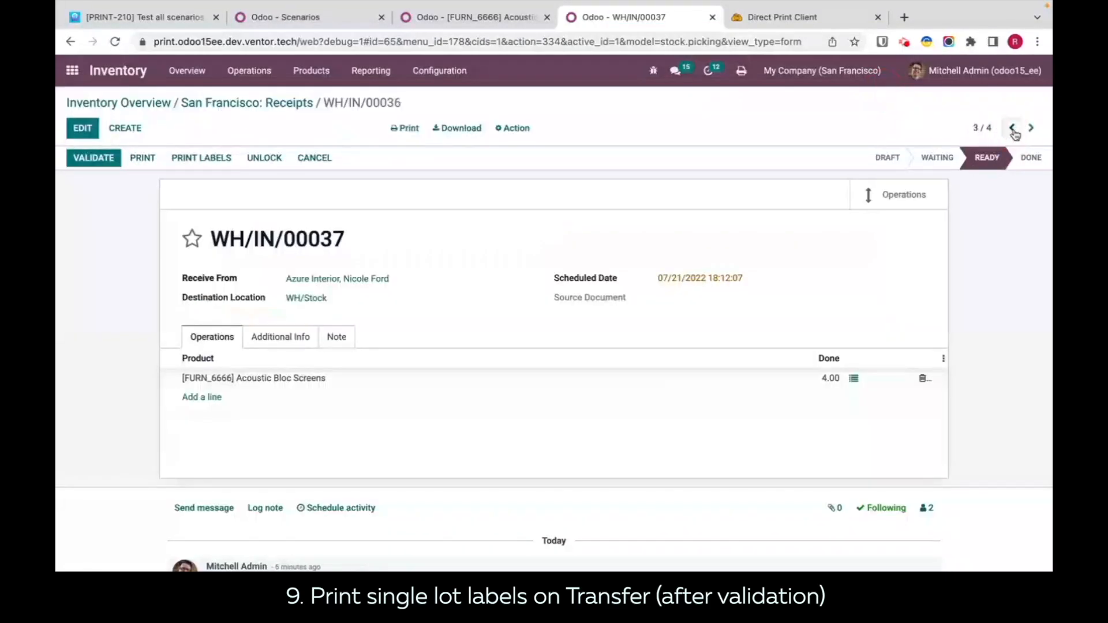
pyautogui.click(1030, 130)
pyautogui.click(1030, 131)
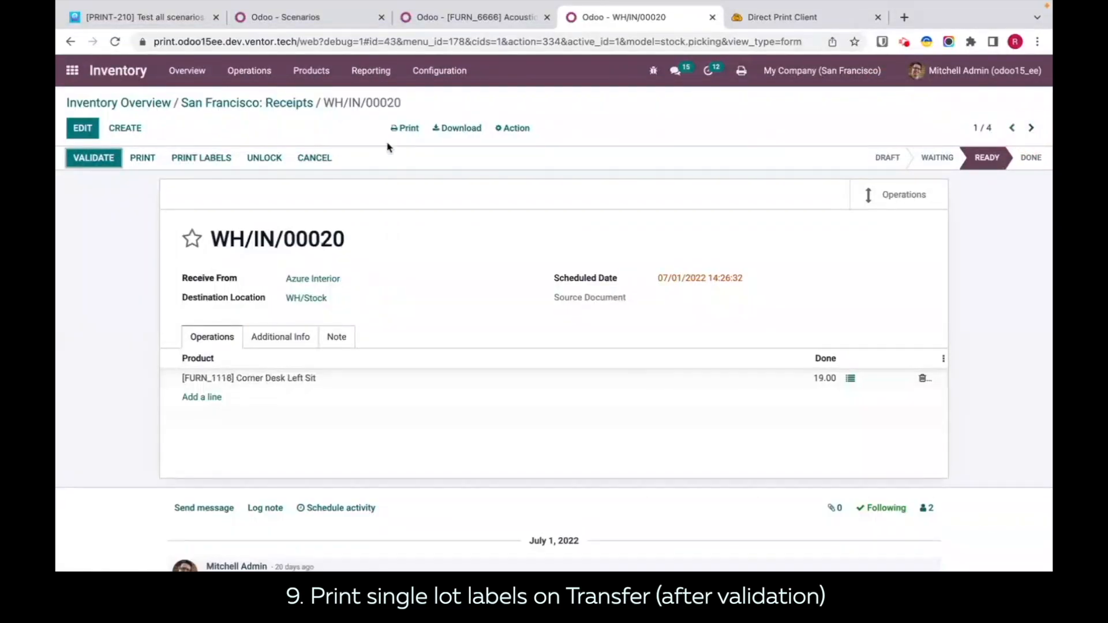
pyautogui.click(247, 103)
pyautogui.click(612, 243)
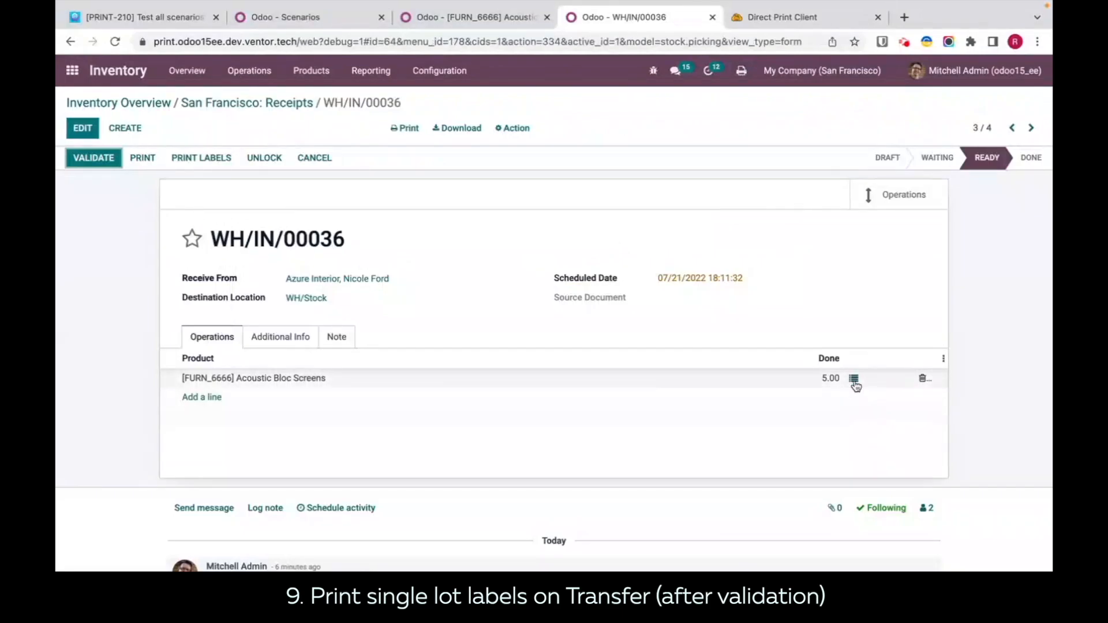
pyautogui.click(853, 382)
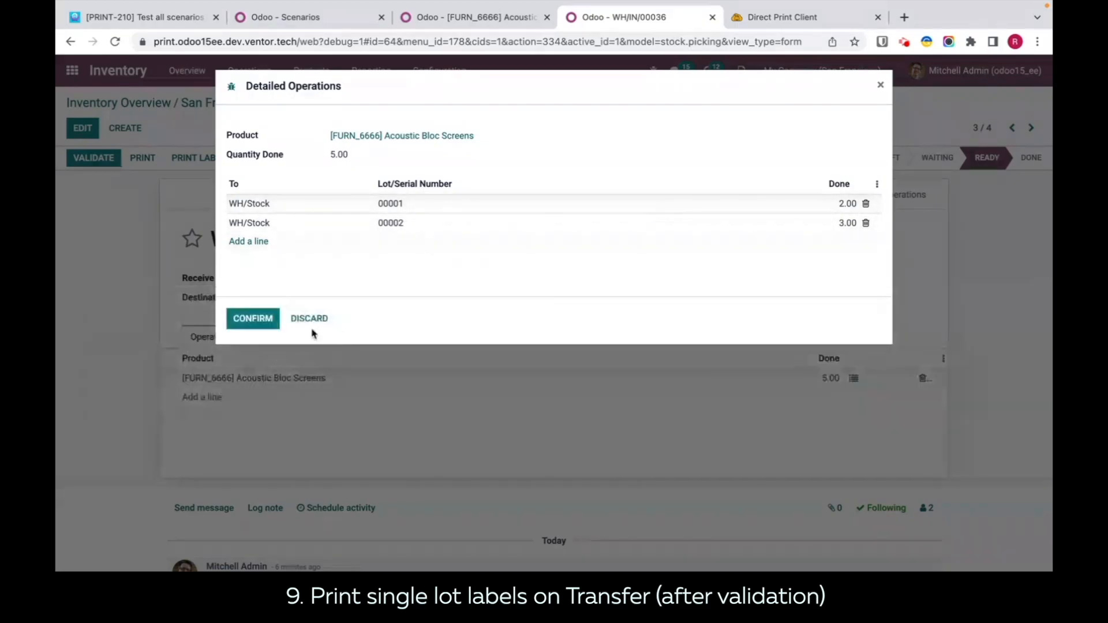
pyautogui.click(269, 321)
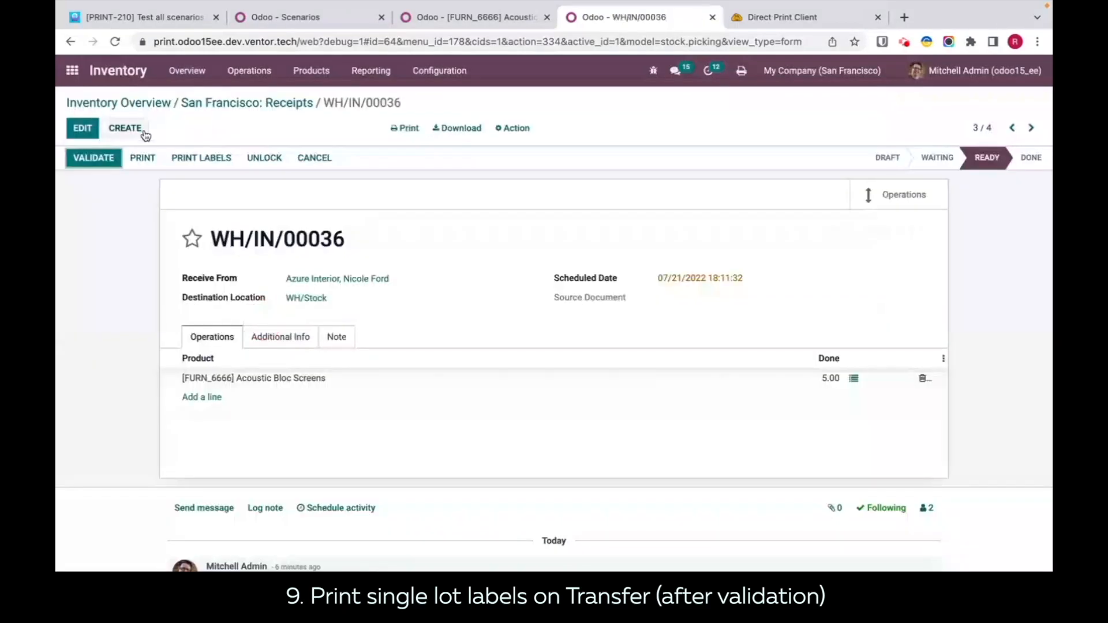
# Step: Select receipts WH/IN/00036 and WH/IN/00037 in the San Francisco receipts list and validate both together
pyautogui.click(231, 102)
pyautogui.click(70, 237)
pyautogui.click(71, 260)
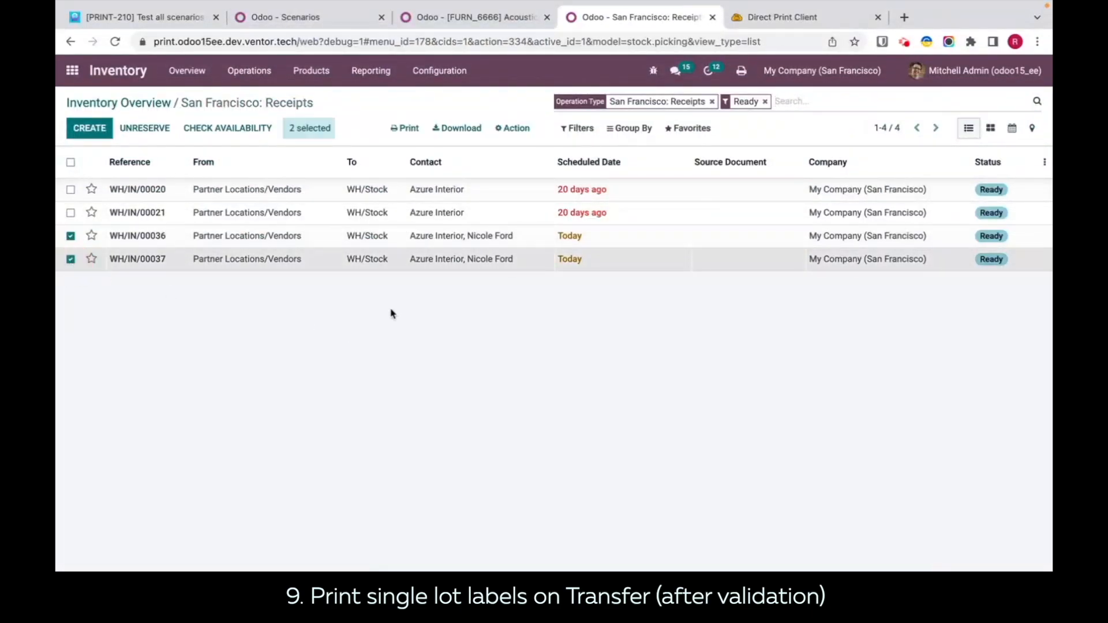
pyautogui.click(511, 128)
pyautogui.click(522, 207)
pyautogui.click(897, 378)
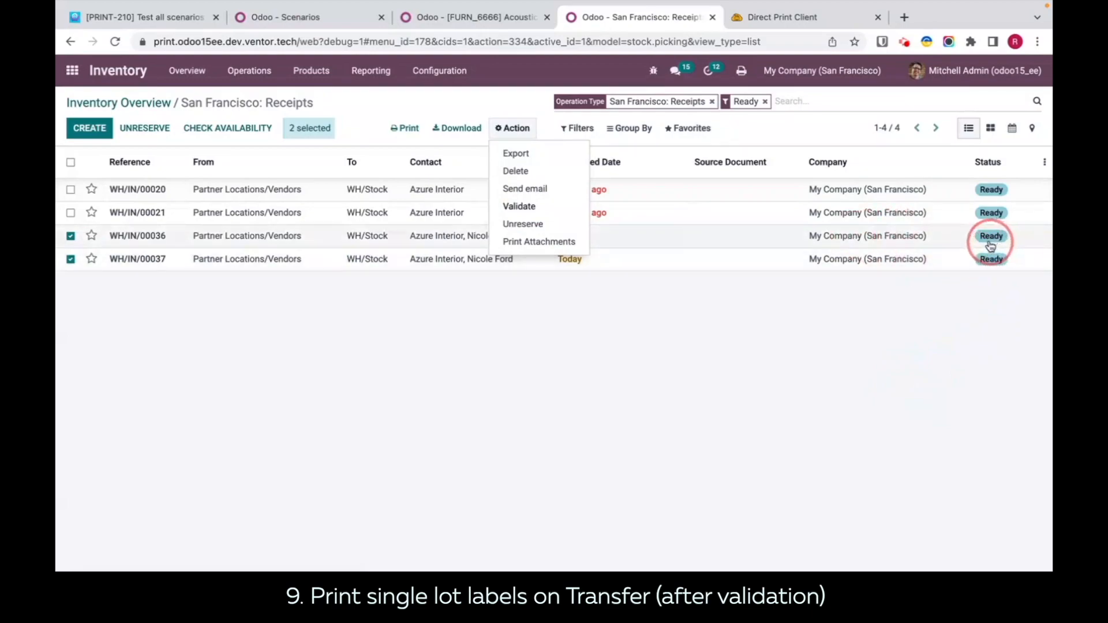
pyautogui.click(519, 206)
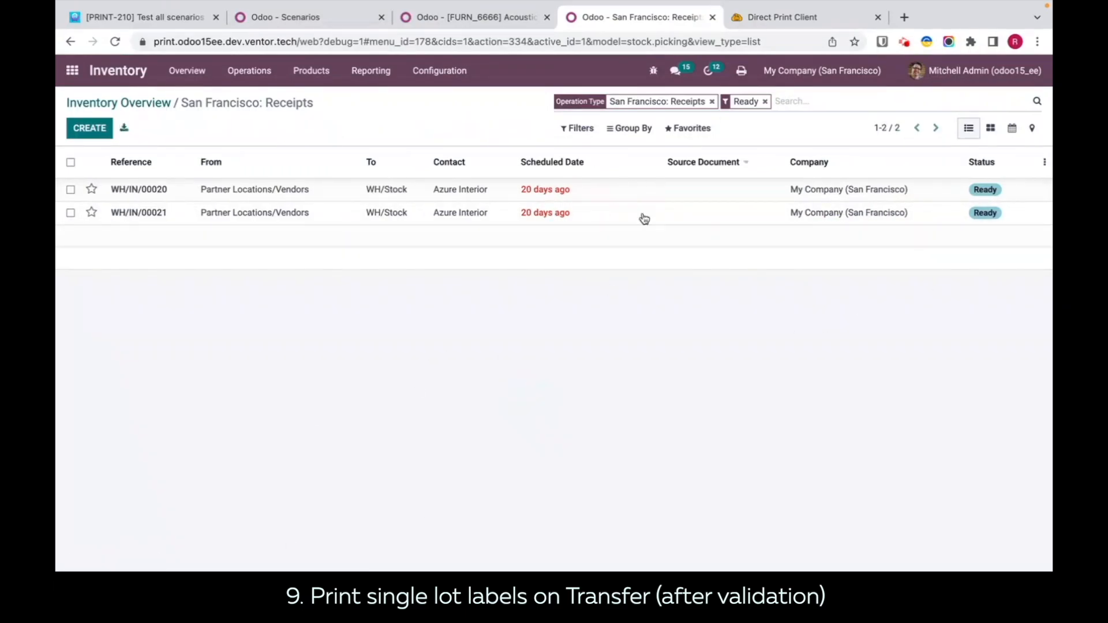
# Step: Check the Direct Print job history, and in Finder open the job_817, job_818 and job_819 lot label PDFs to inspect them
pyautogui.click(756, 19)
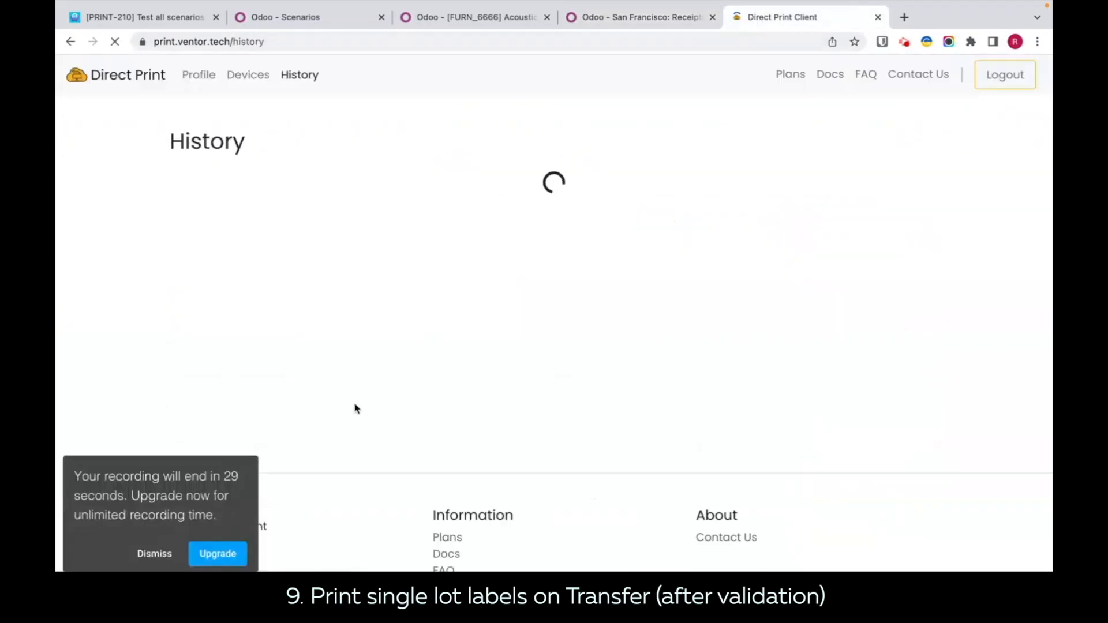
pyautogui.click(154, 553)
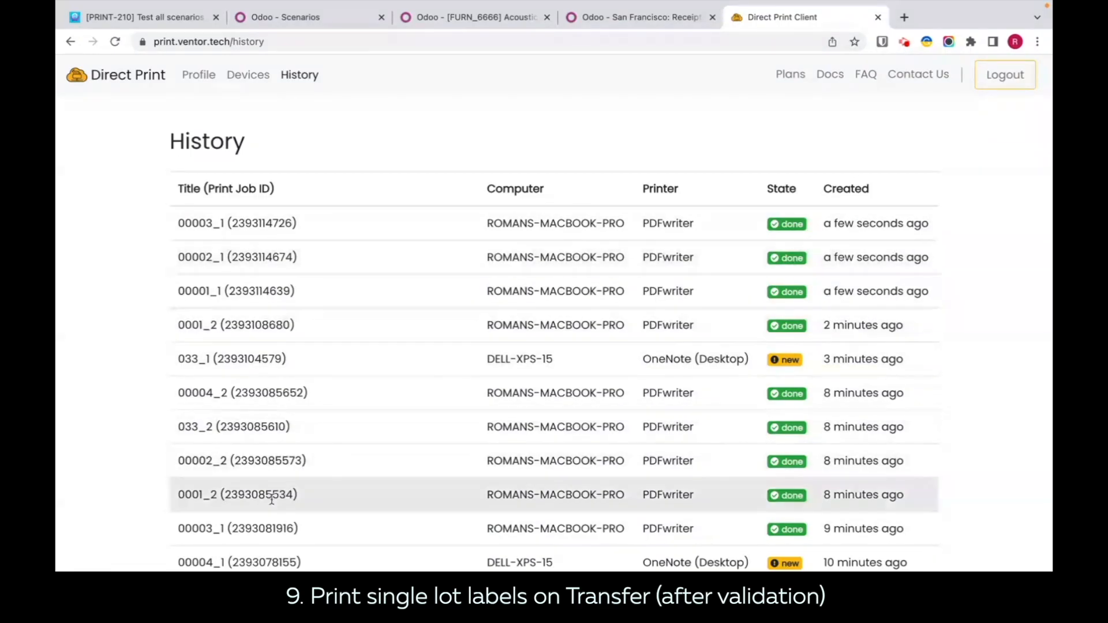
pyautogui.click(120, 583)
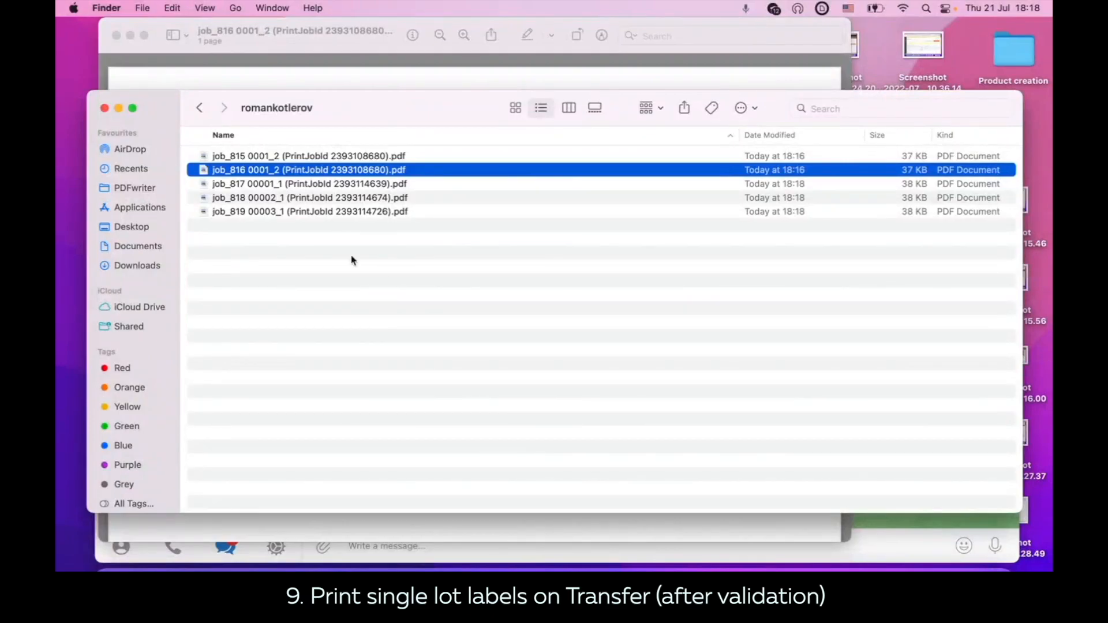
pyautogui.doubleClick(386, 184)
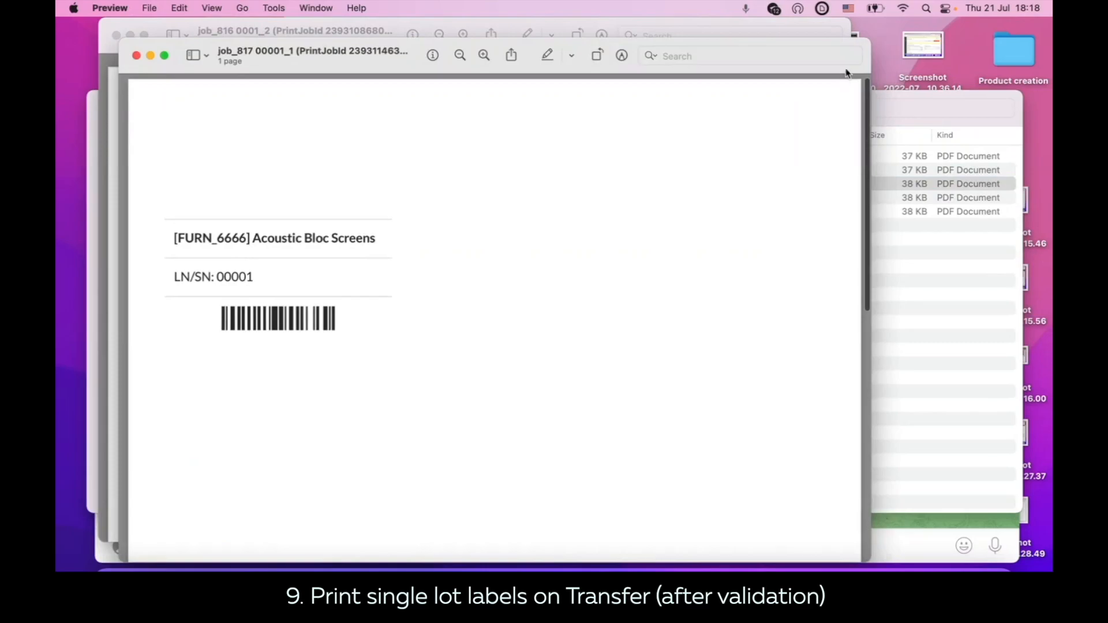
pyautogui.click(920, 310)
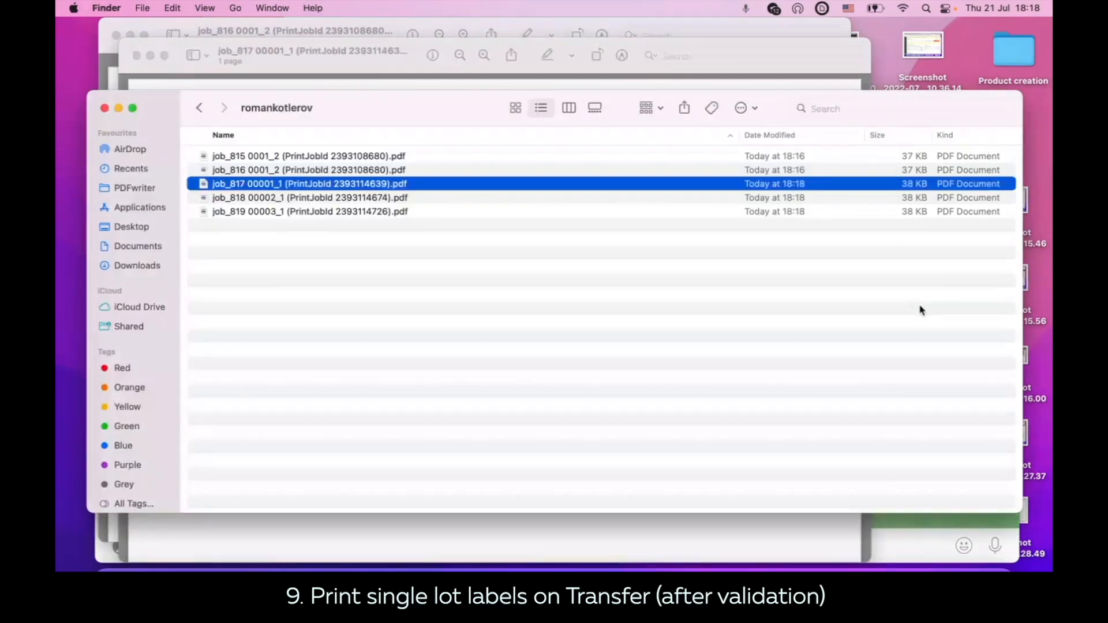
pyautogui.doubleClick(352, 197)
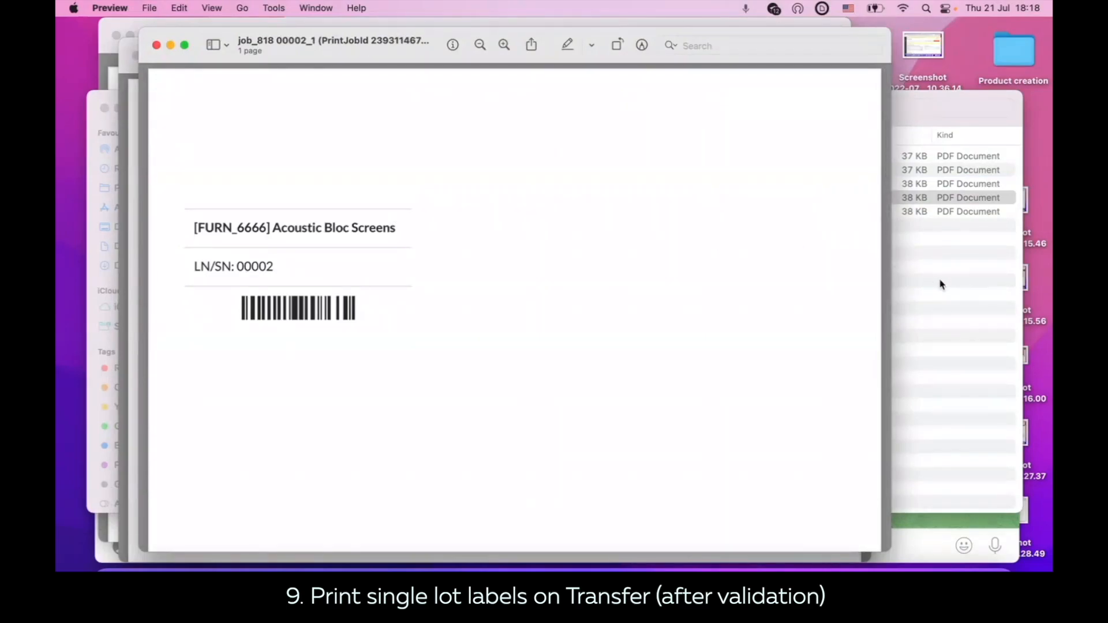
pyautogui.click(952, 287)
pyautogui.doubleClick(338, 211)
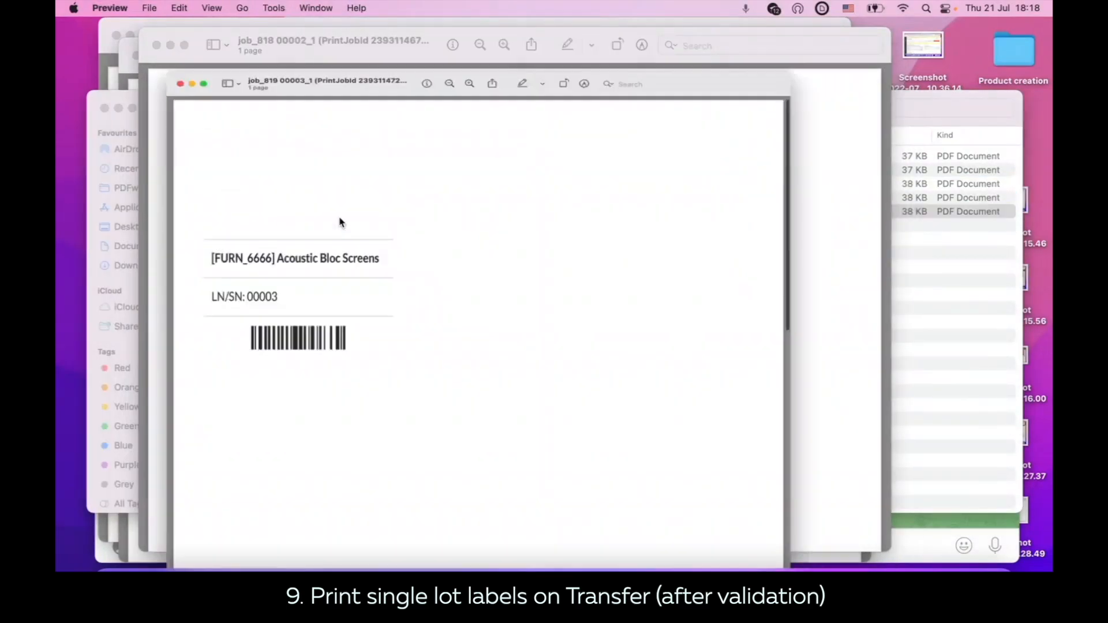
pyautogui.click(512, 567)
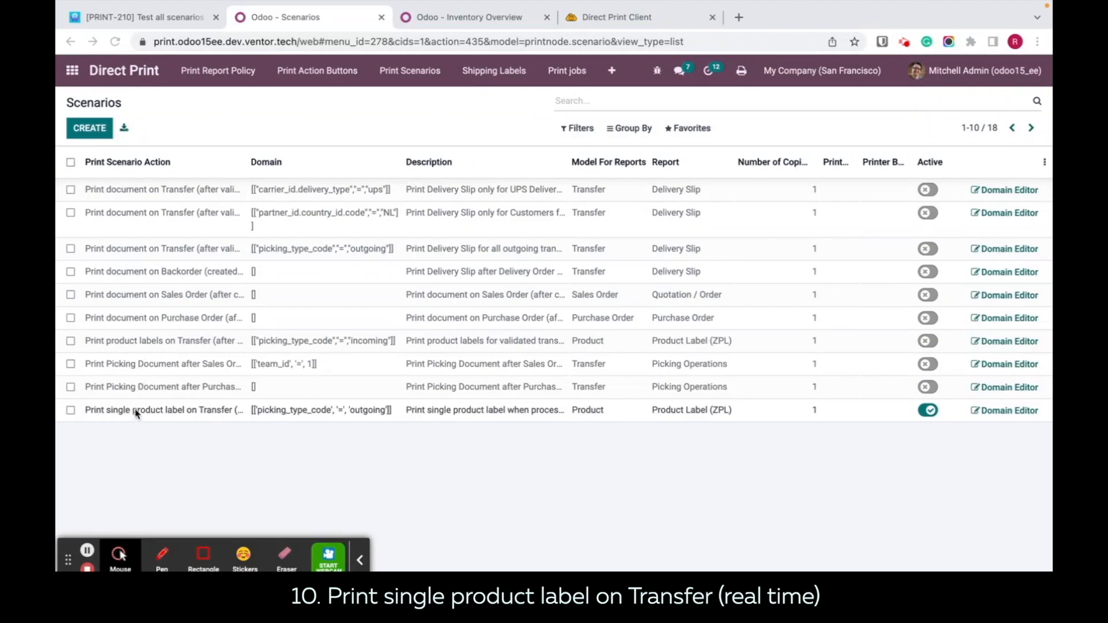
# Step: Browse the available print scenario actions from a new scenario line, and discard the line
pyautogui.click(182, 416)
pyautogui.click(300, 462)
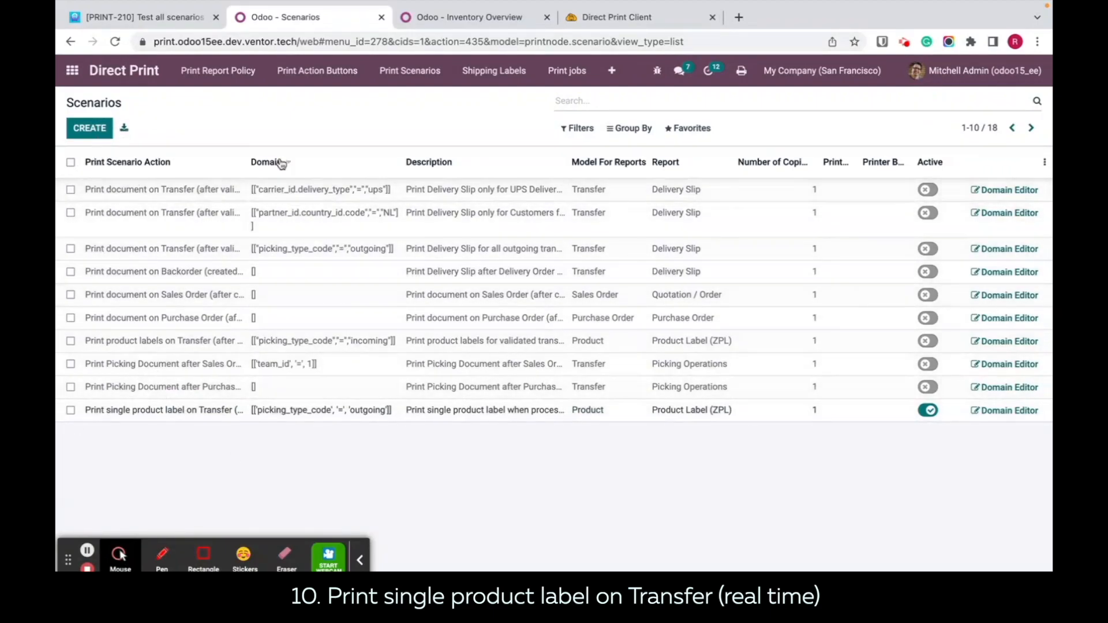
pyautogui.click(89, 133)
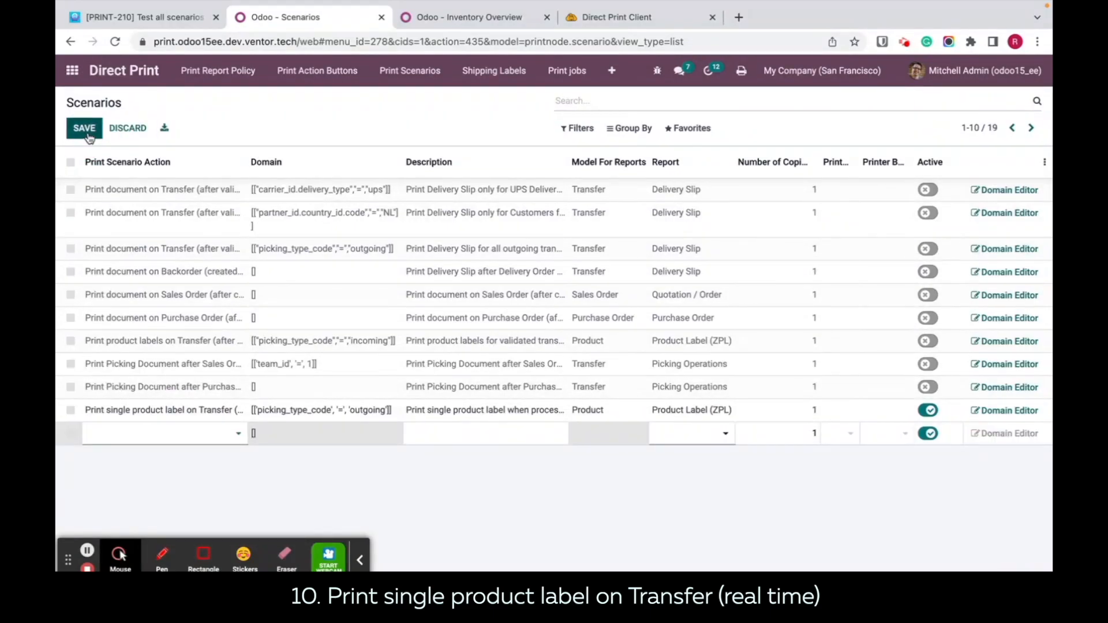
pyautogui.click(237, 437)
pyautogui.click(183, 417)
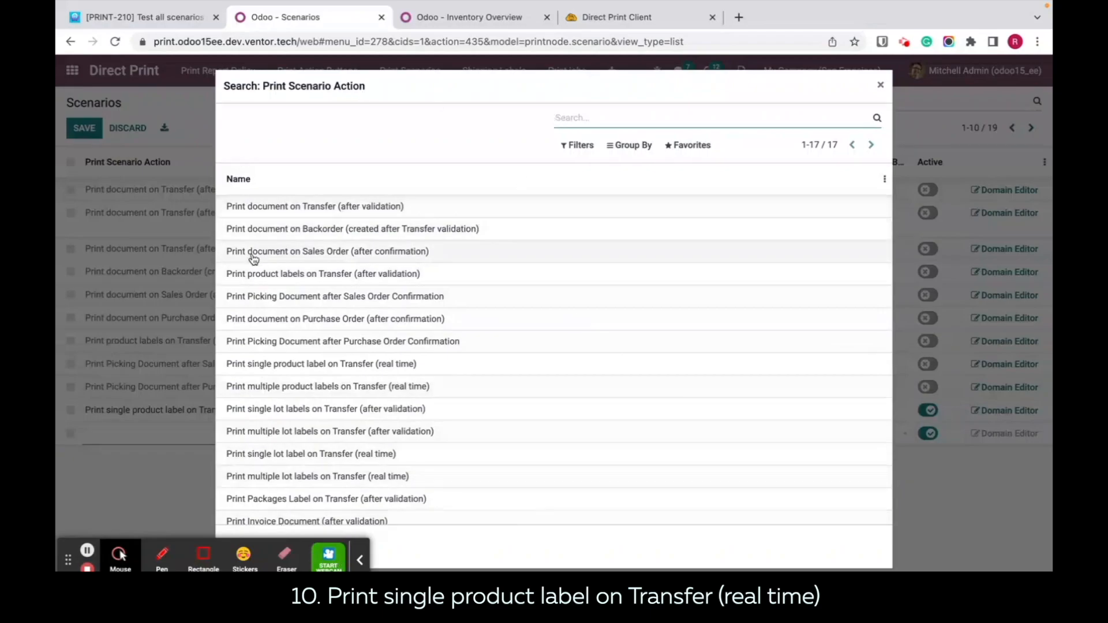
pyautogui.click(883, 88)
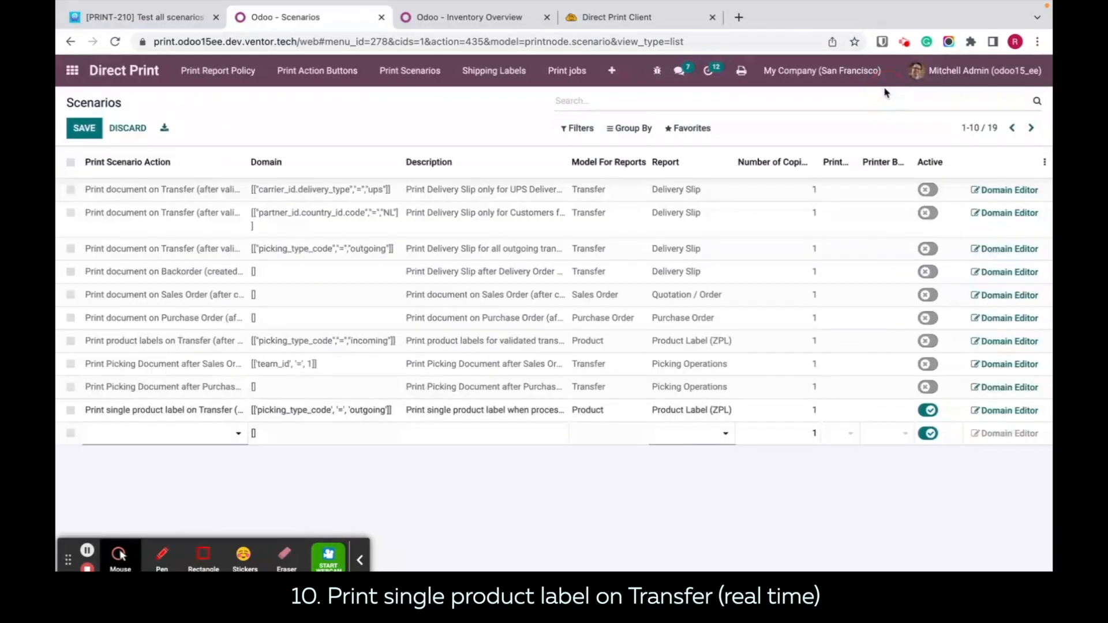
pyautogui.click(353, 497)
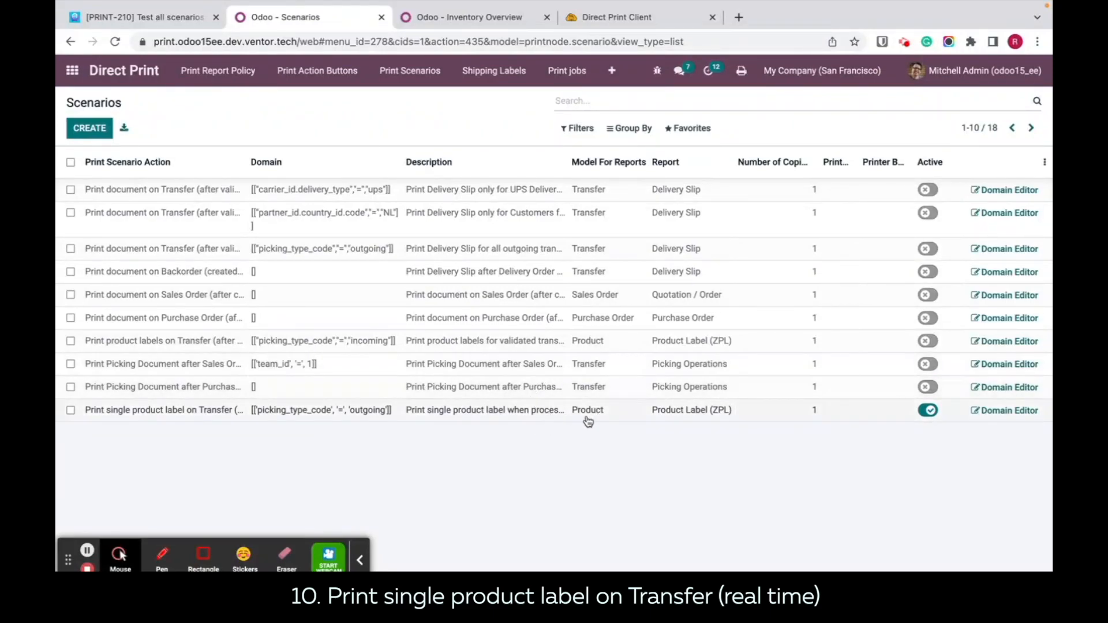
# Step: Set the printer of the Print single product label on Transfer (real time) scenario to Fax (DELL-XPS-15) and save the line
pyautogui.click(686, 415)
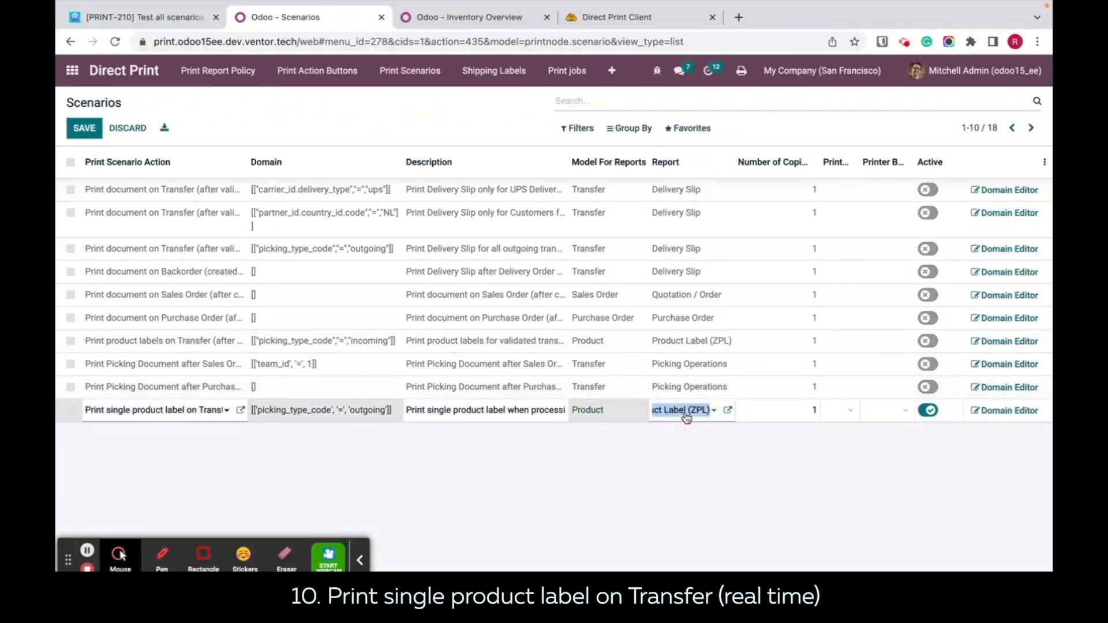
pyautogui.click(714, 413)
pyautogui.click(740, 503)
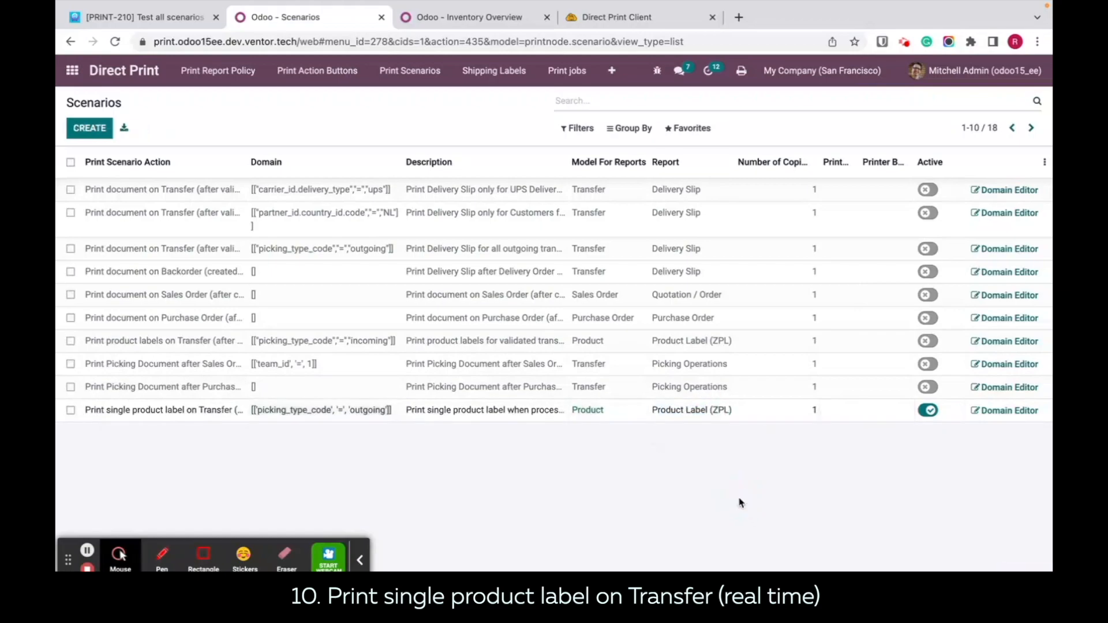
pyautogui.click(790, 411)
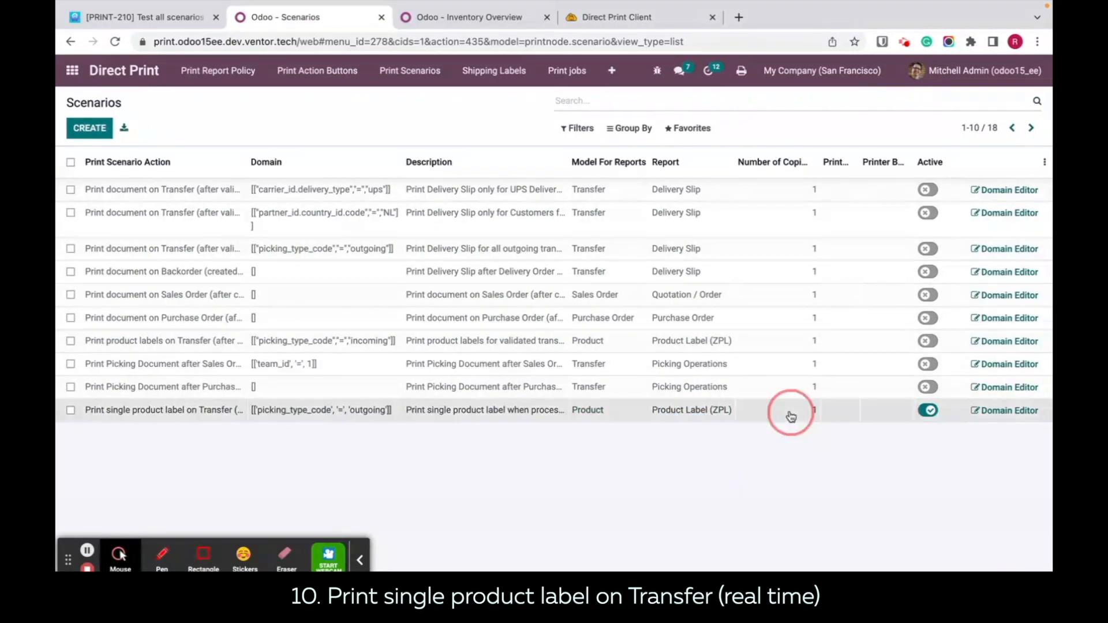
pyautogui.click(846, 417)
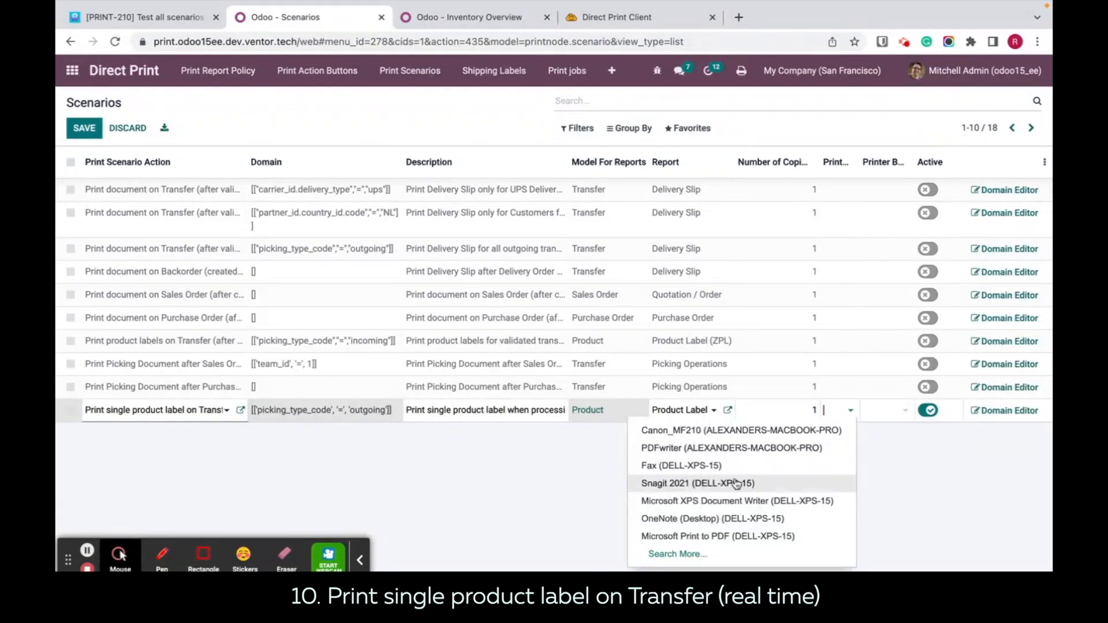
pyautogui.click(717, 465)
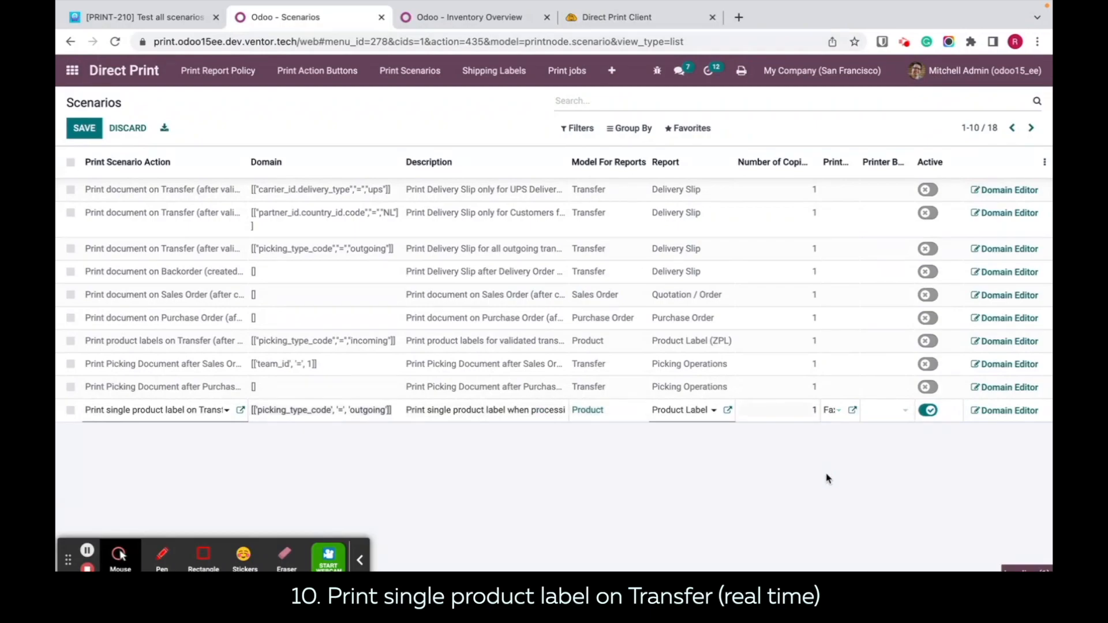
pyautogui.click(931, 429)
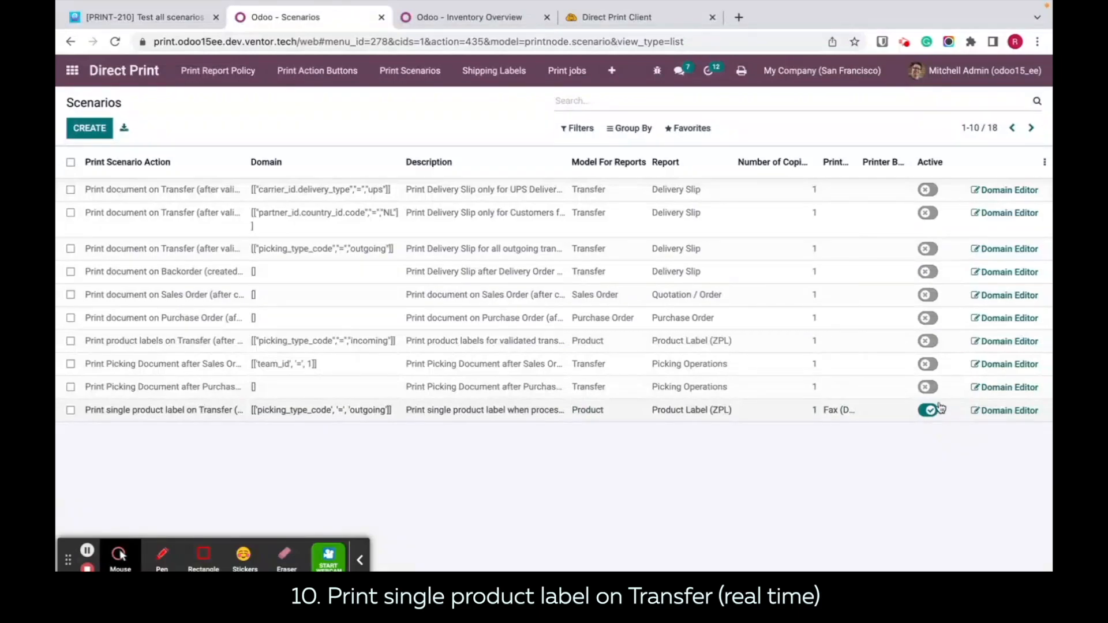
# Step: Examine the domain rule of the single product label scenario and return to the scenarios list
pyautogui.click(993, 415)
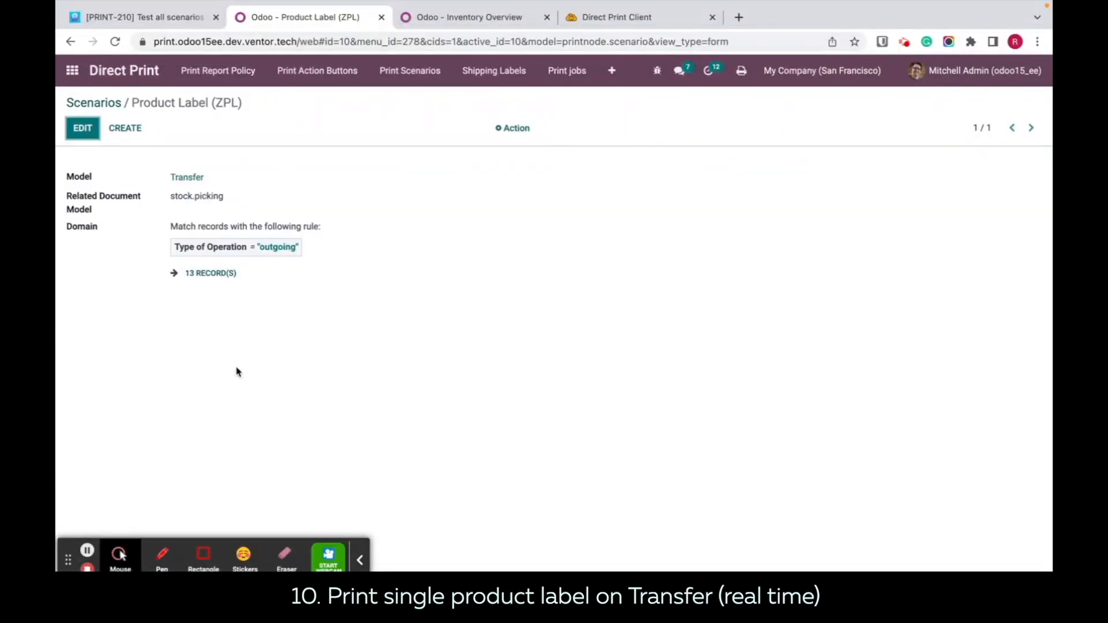
pyautogui.click(112, 103)
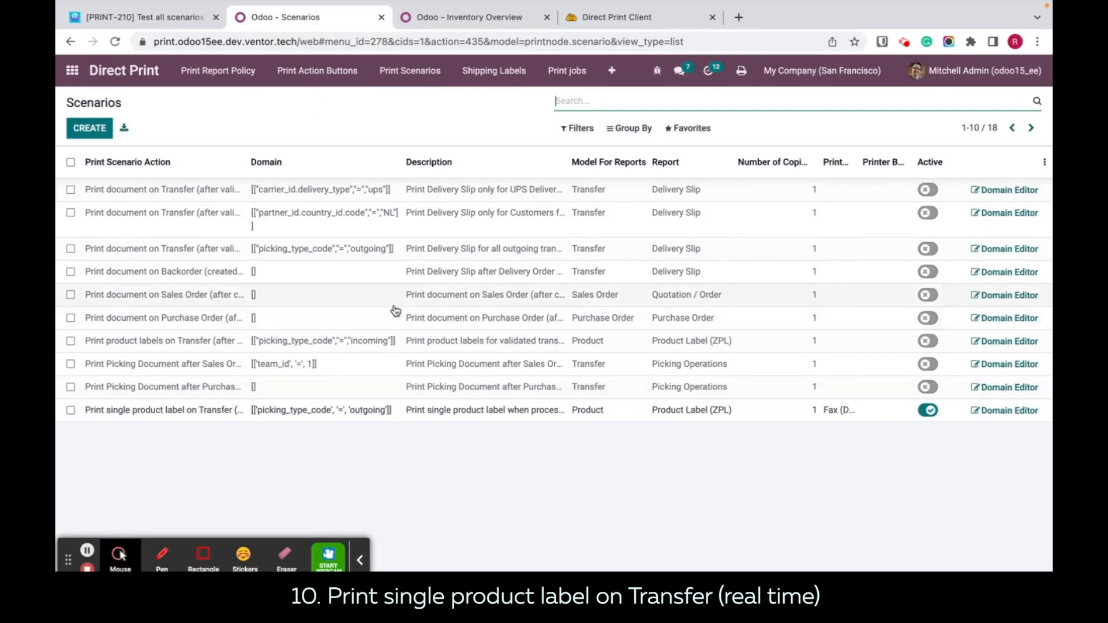
pyautogui.click(471, 18)
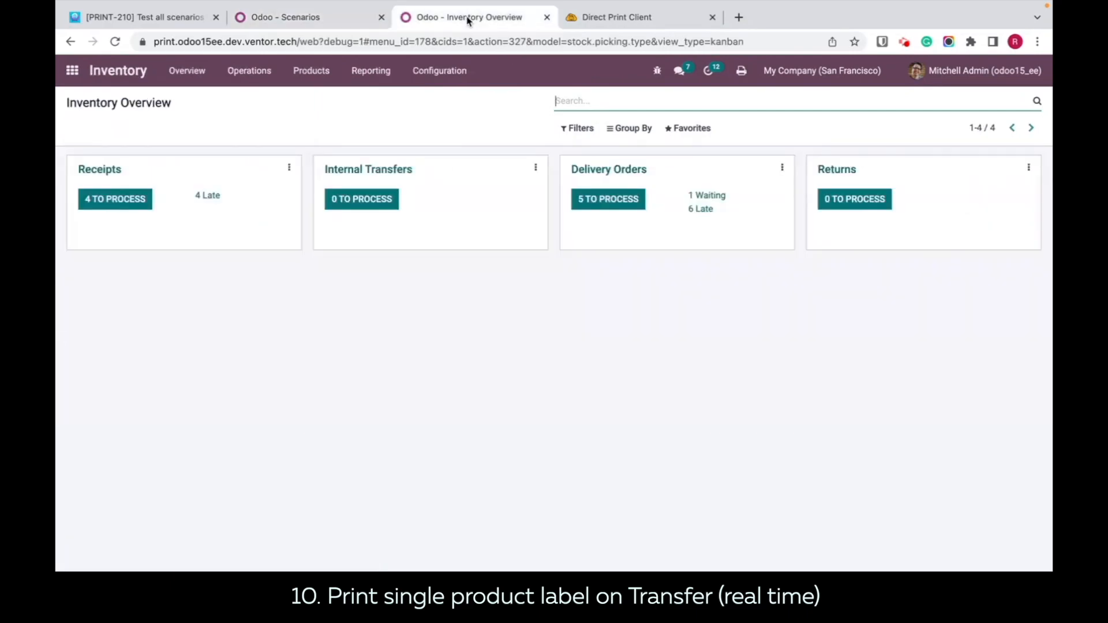
pyautogui.click(323, 22)
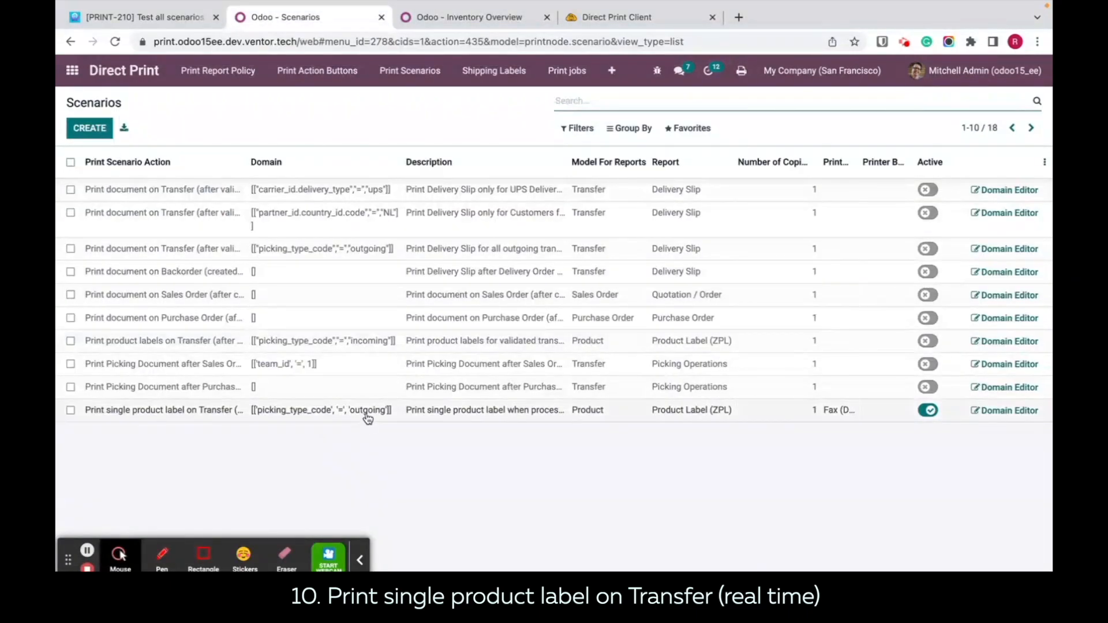
# Step: Open delivery order WH/OUT/00011 from the ready San Francisco delivery orders
pyautogui.click(450, 23)
pyautogui.click(606, 203)
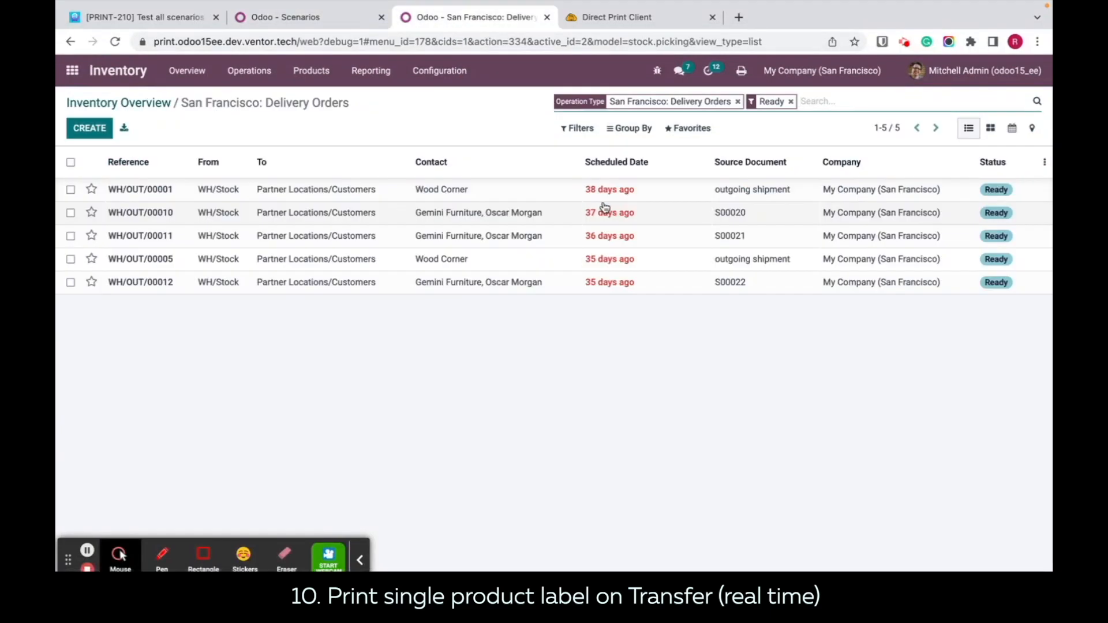
pyautogui.click(447, 239)
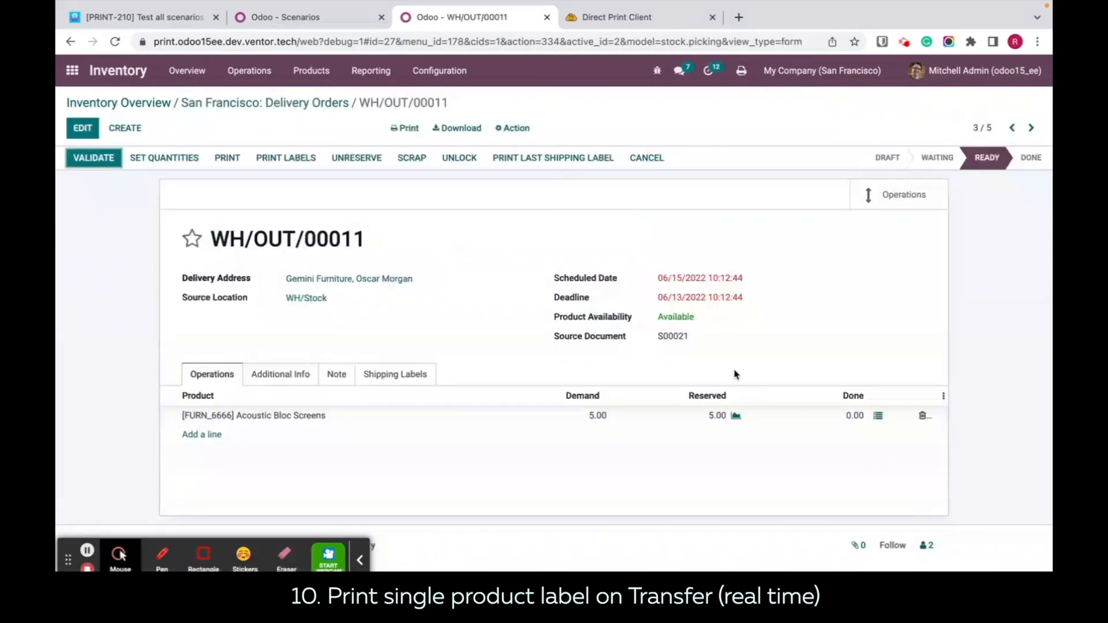
# Step: Set the done quantity of Acoustic Bloc Screens to 3 in the detailed operations, check the current print history, and confirm the quantity
pyautogui.click(879, 416)
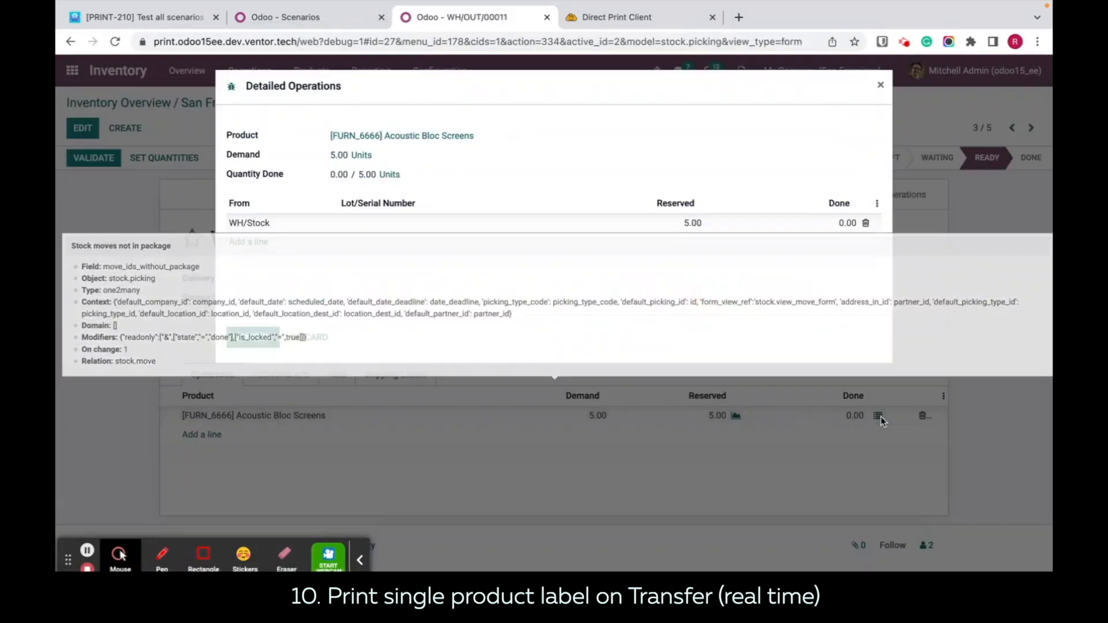
pyautogui.click(835, 221)
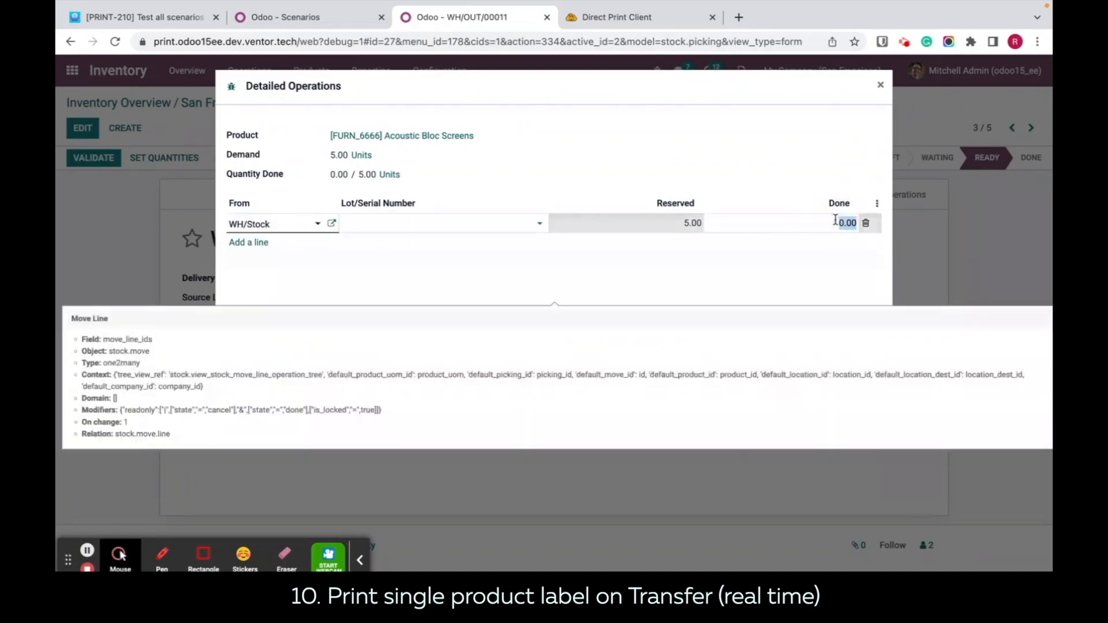
pyautogui.write('3')
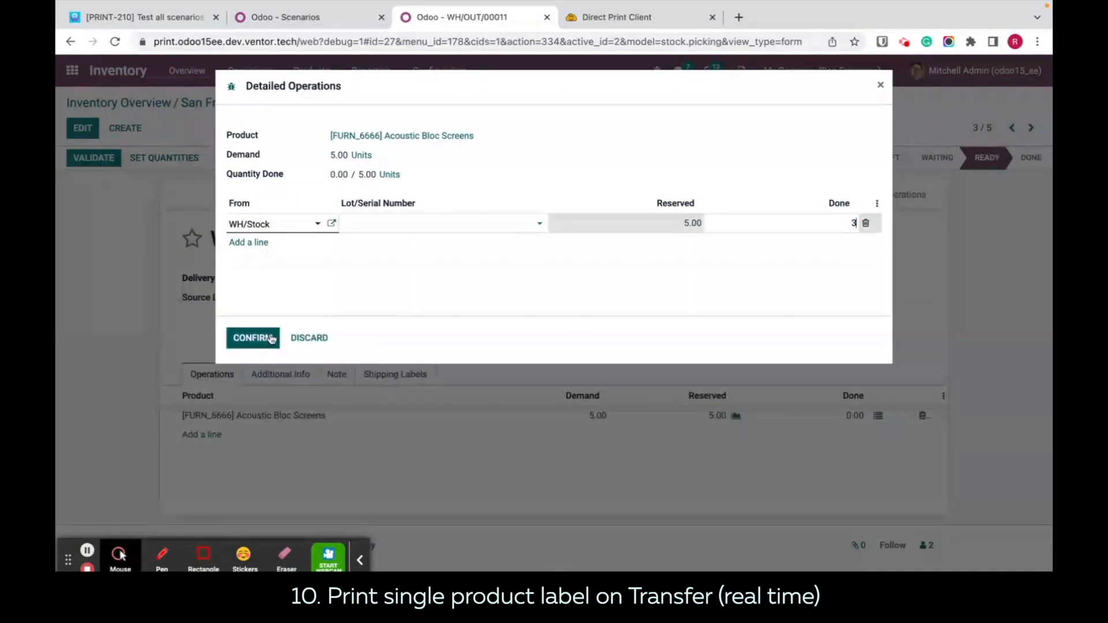
pyautogui.click(595, 19)
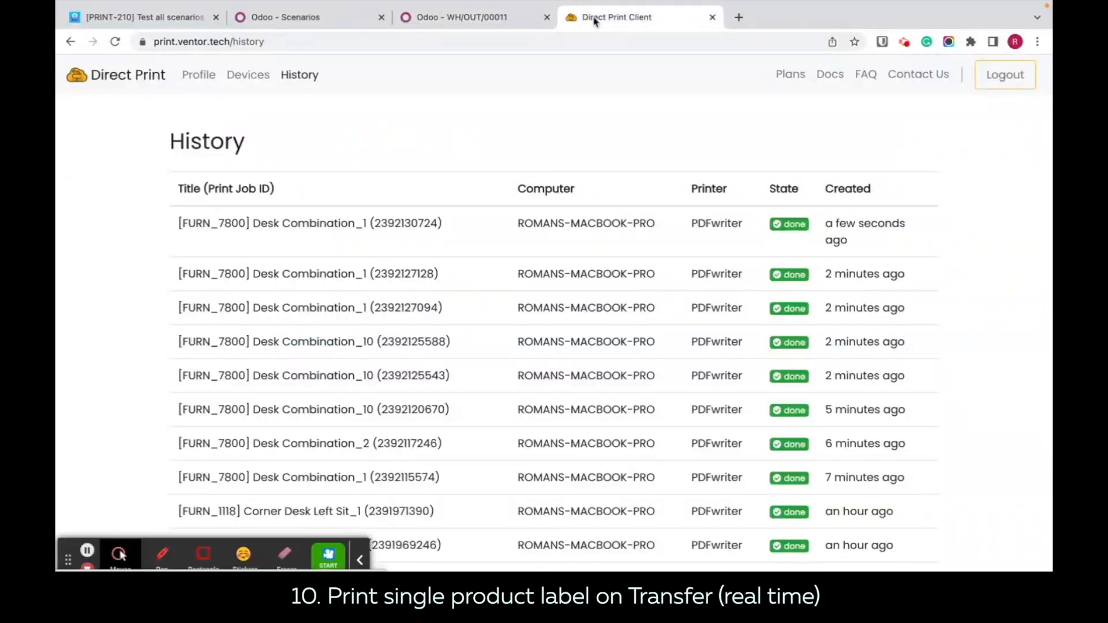
pyautogui.click(469, 19)
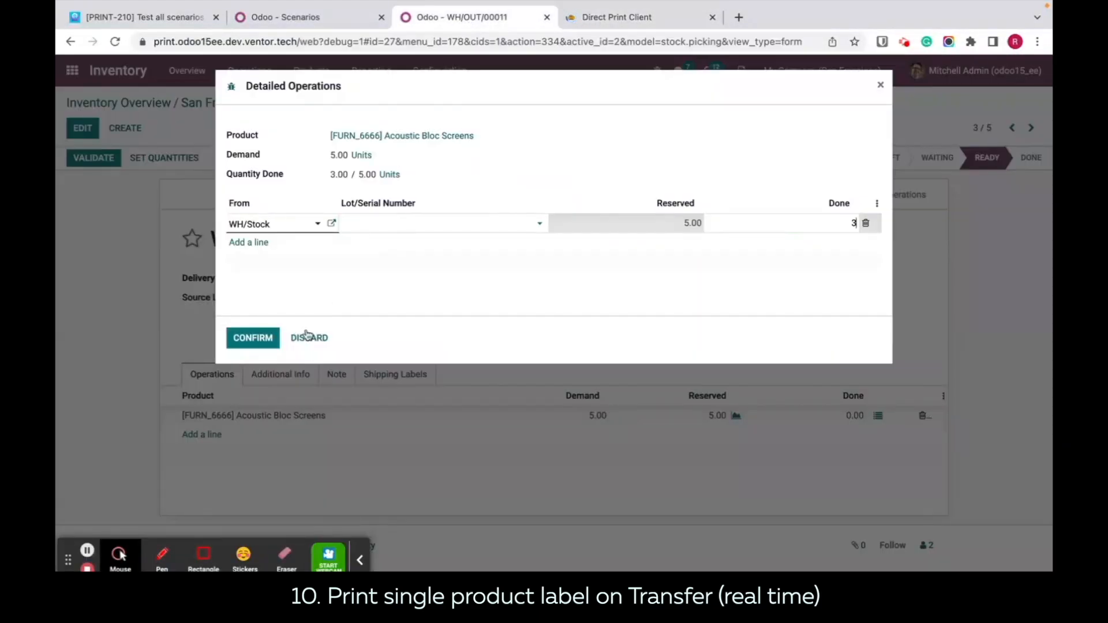
pyautogui.click(251, 344)
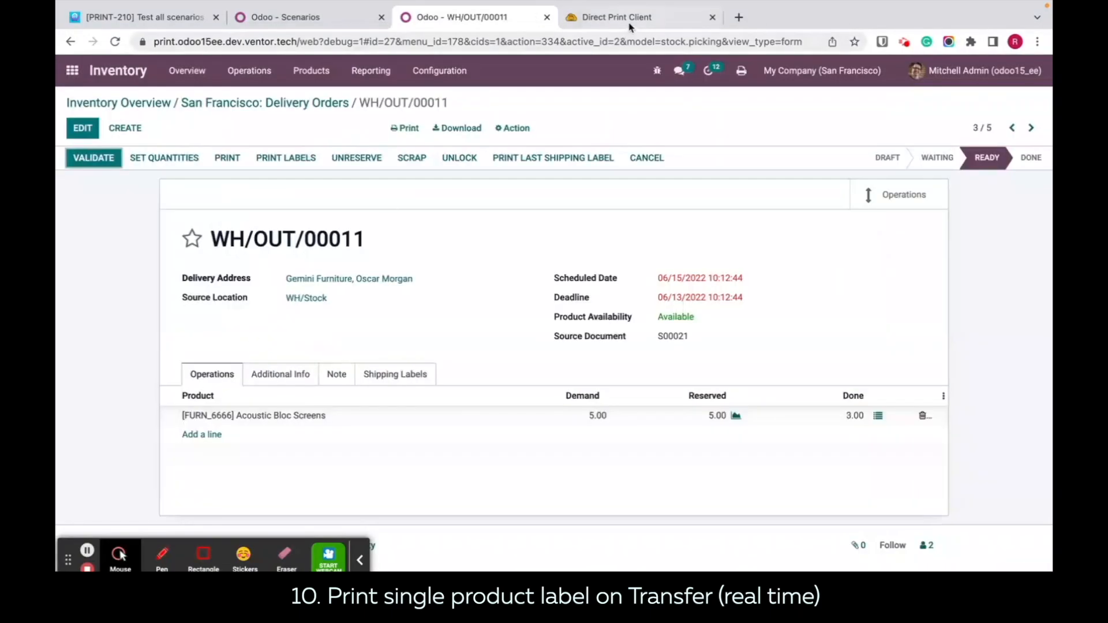
# Step: Refresh the Direct Print history and check which printer received the newest Acoustic Bloc Screens label job
pyautogui.click(629, 23)
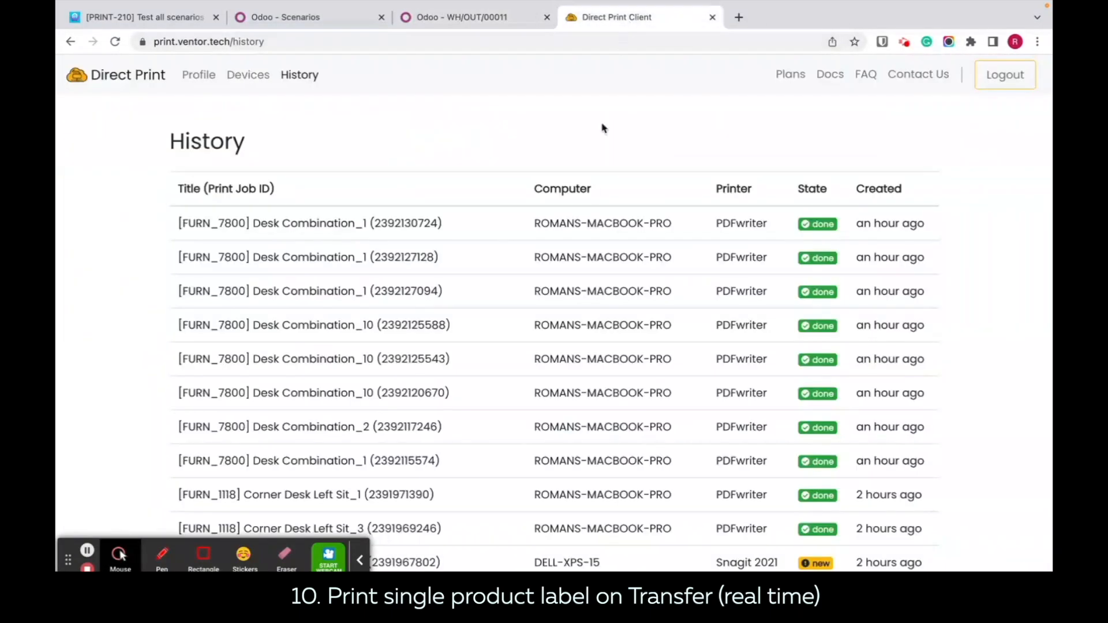
pyautogui.press('super+r')
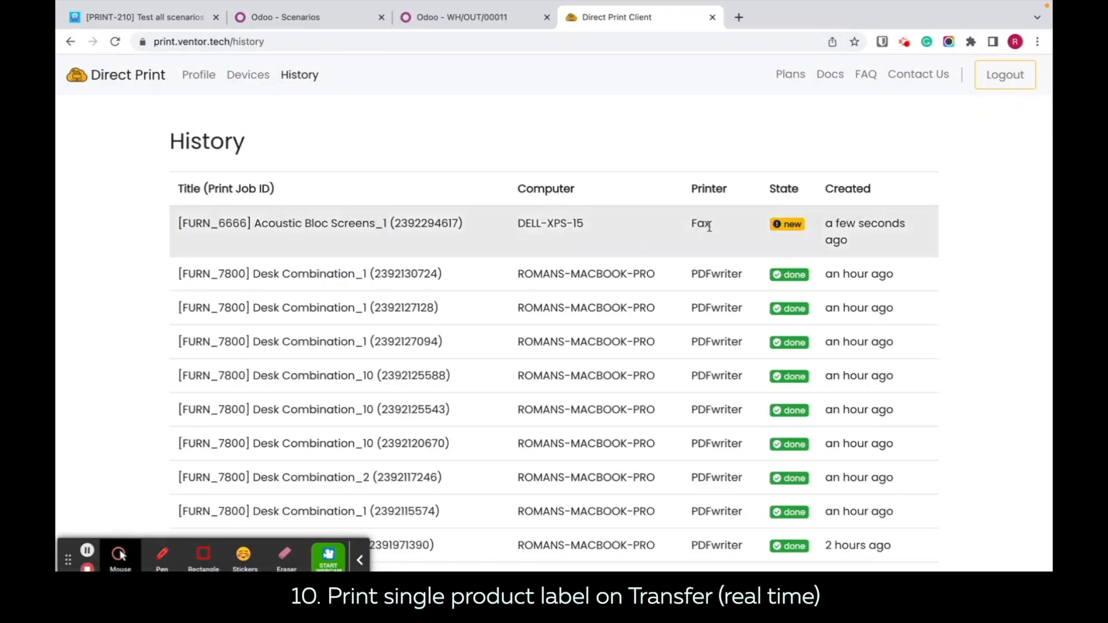
pyautogui.moveTo(714, 229); pyautogui.dragTo(686, 227)
pyautogui.click(250, 8)
pyautogui.click(114, 206)
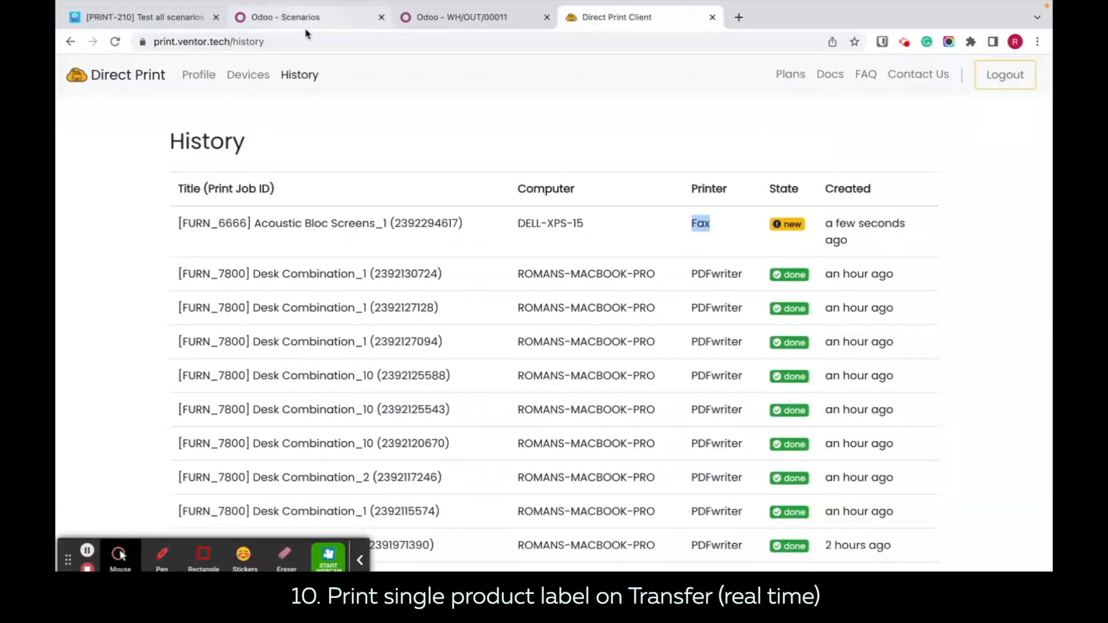
# Step: Remove the assigned printer from the single product label scenario in the print scenarios list and save the row
pyautogui.click(308, 22)
pyautogui.click(837, 417)
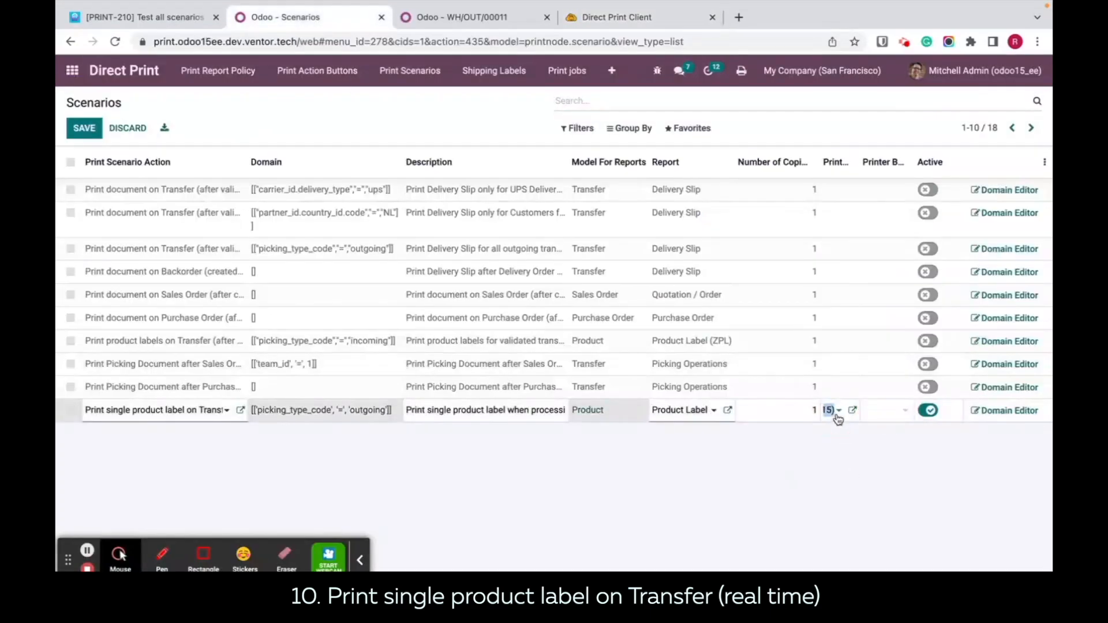
pyautogui.click(832, 413)
pyautogui.click(936, 475)
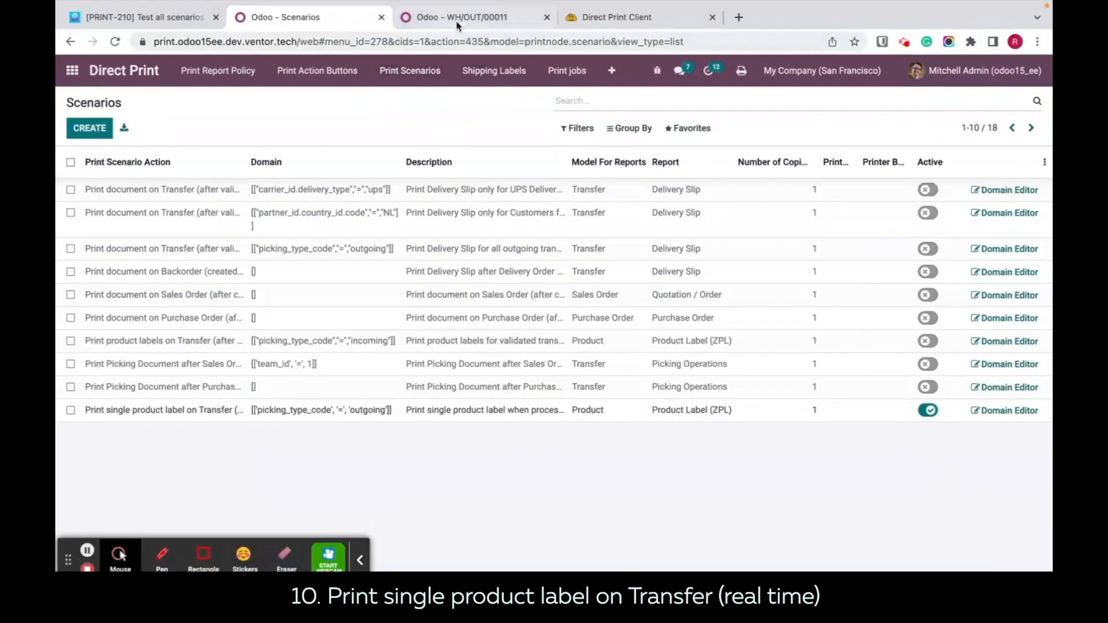
# Step: Check the default and workstation printers in the user's Direct Print preferences from delivery order WH/OUT/00011, then close the preferences
pyautogui.click(457, 20)
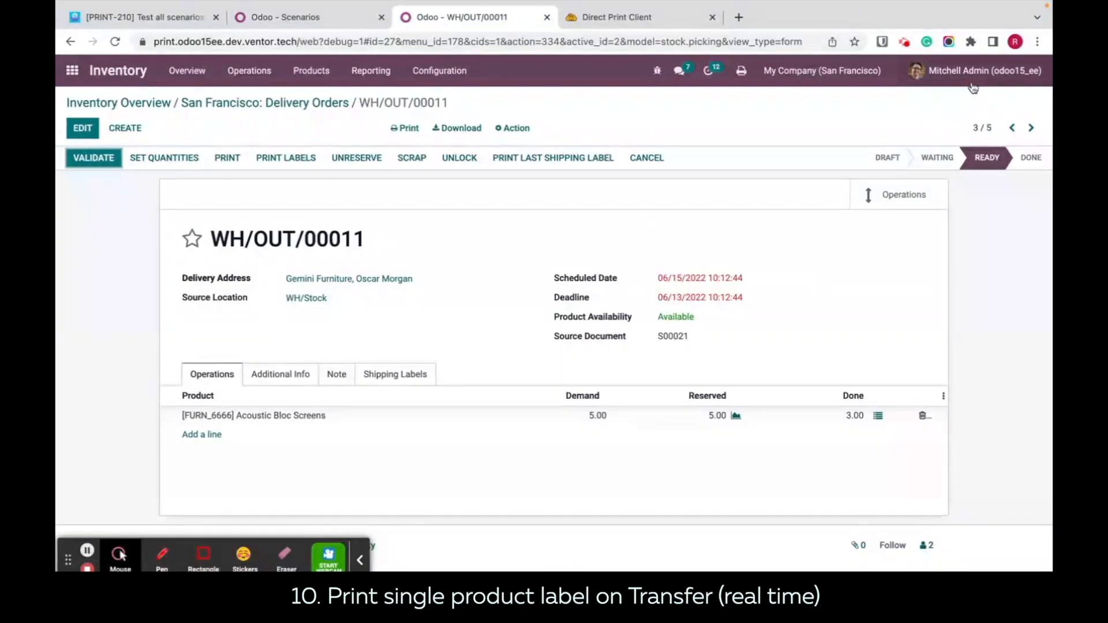
pyautogui.click(958, 72)
pyautogui.click(947, 162)
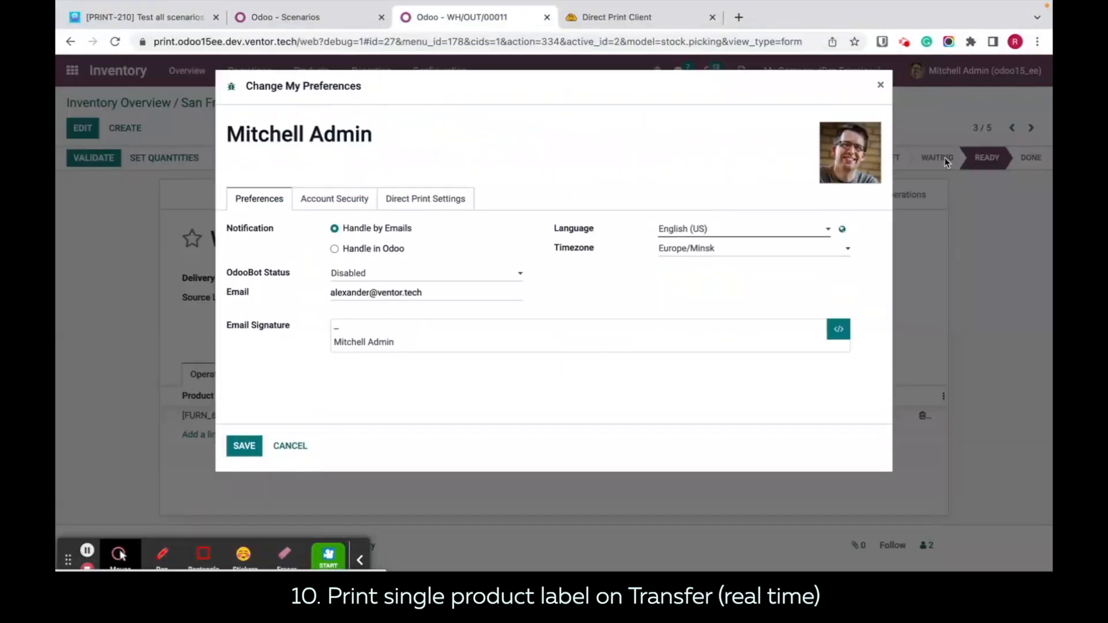
pyautogui.click(387, 200)
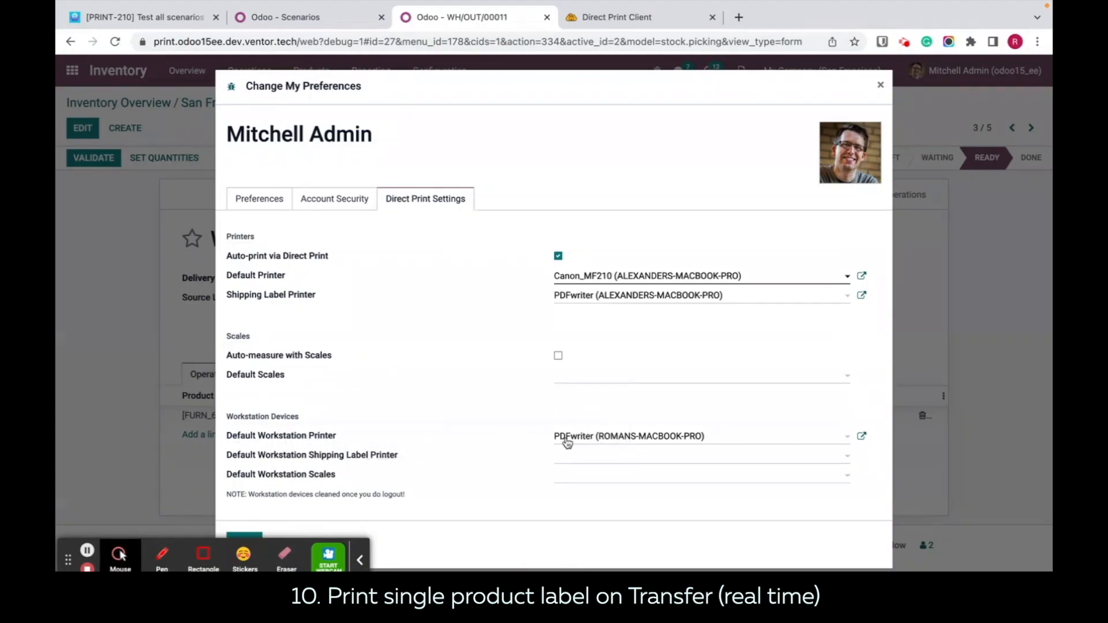
pyautogui.click(880, 85)
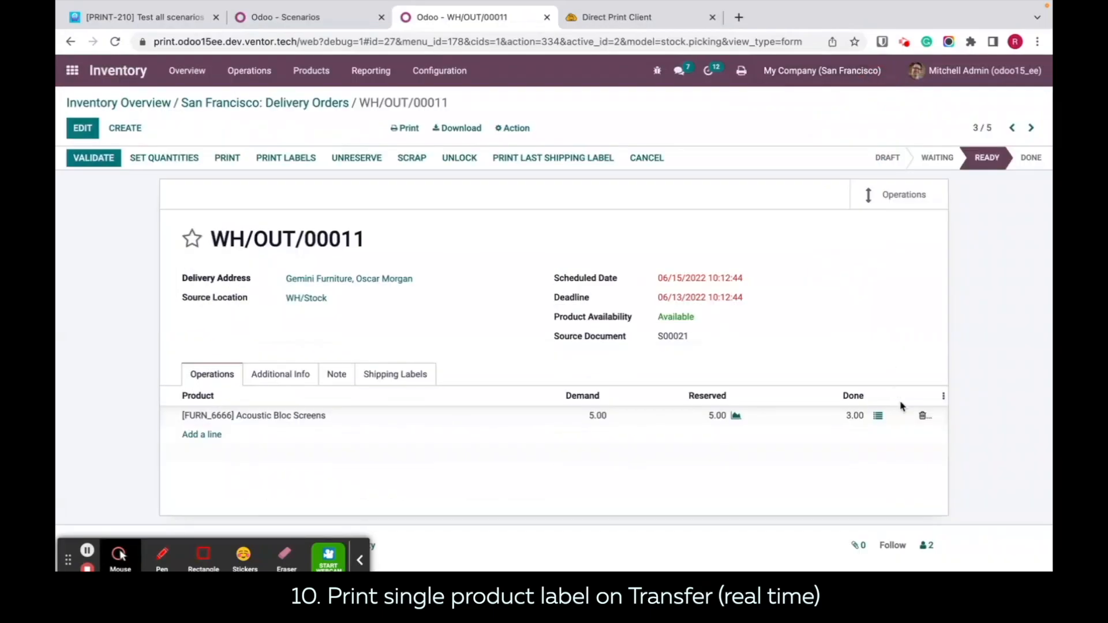
# Step: Set the done quantity of Acoustic Bloc Screens to 4 in the detailed operations and confirm it
pyautogui.click(874, 417)
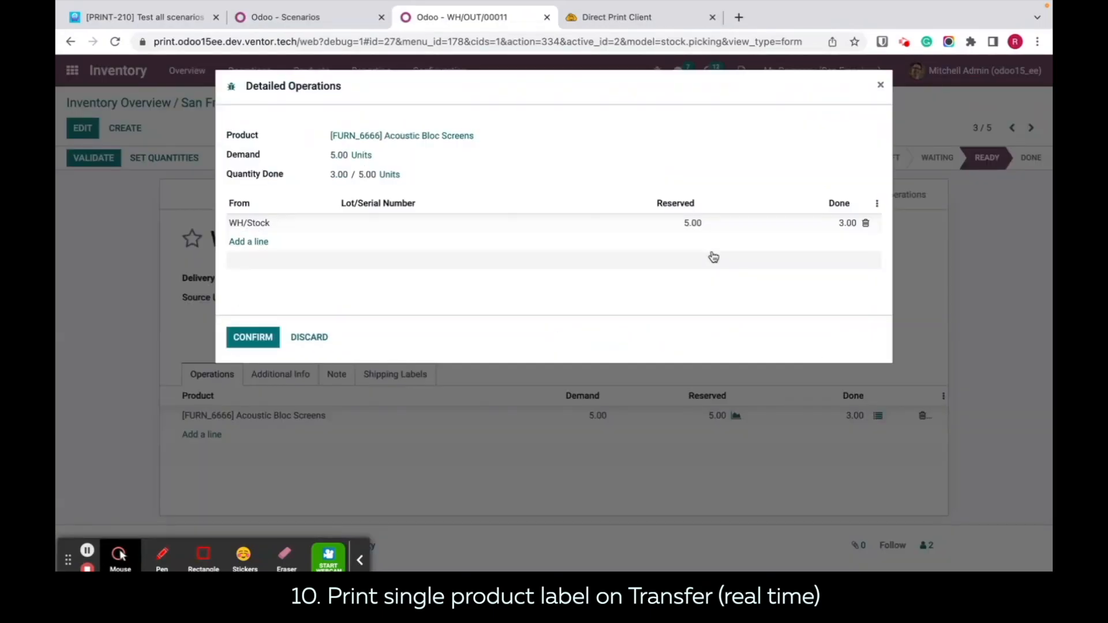
pyautogui.click(789, 227)
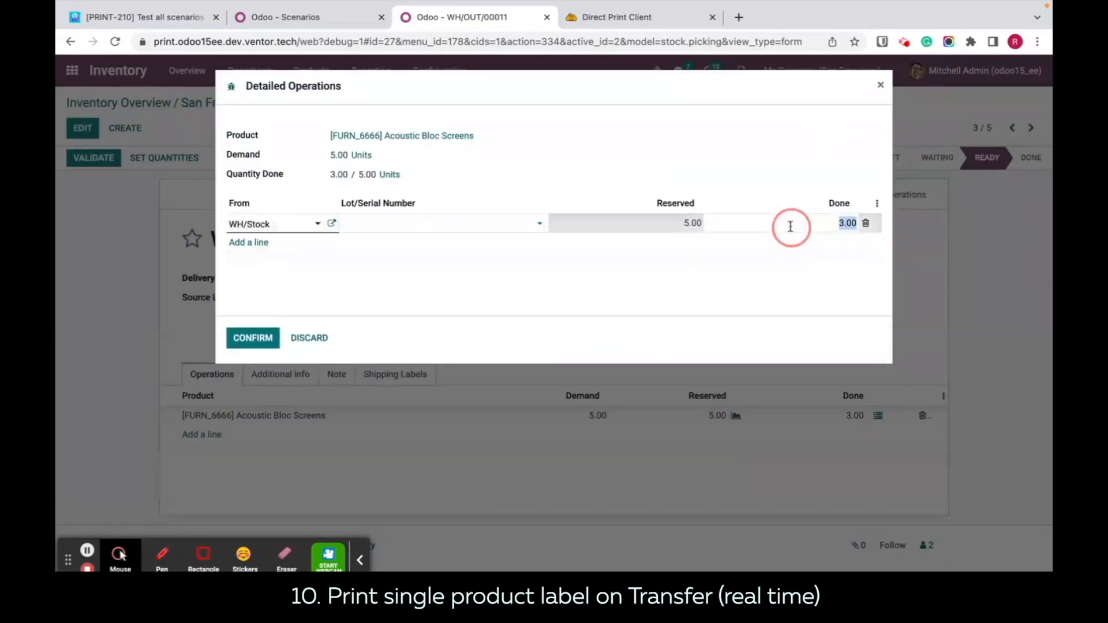
pyautogui.write('4')
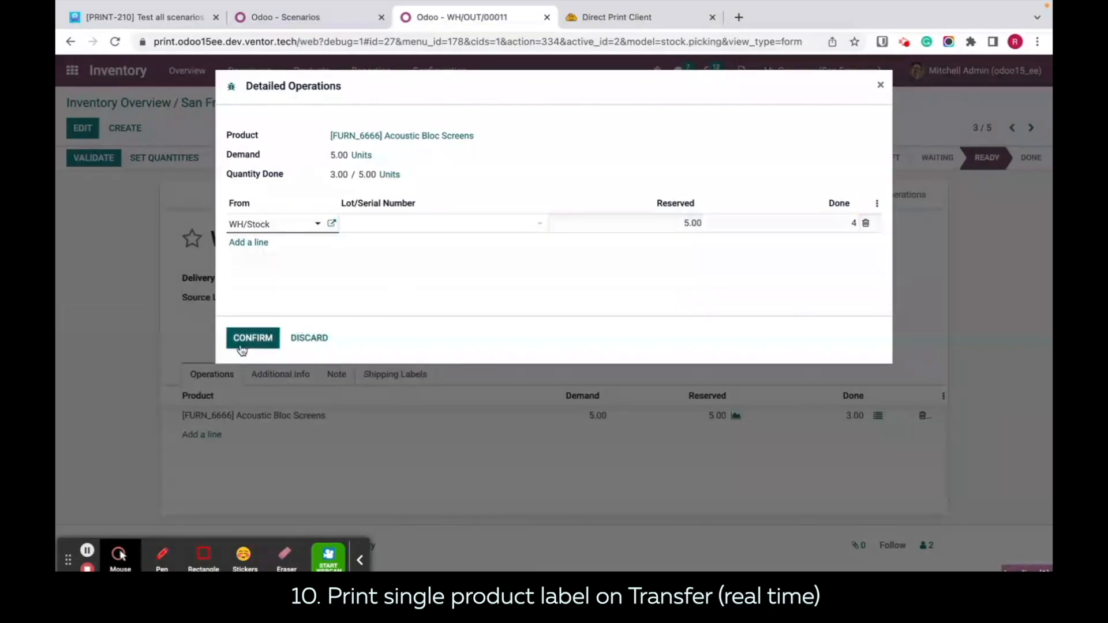
pyautogui.click(245, 340)
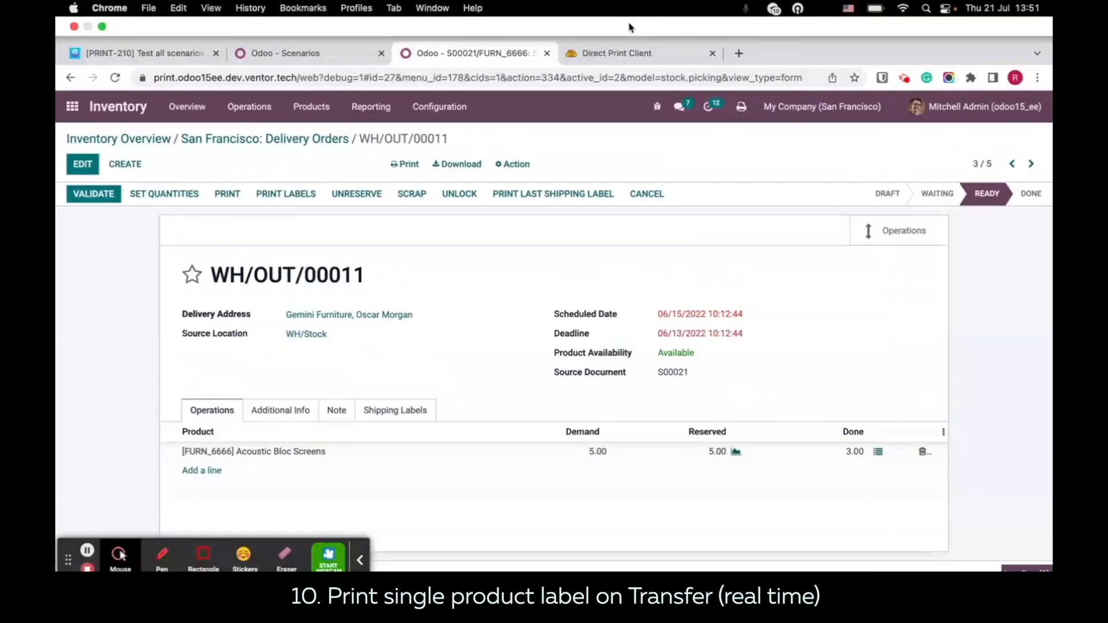
# Step: Refresh the Direct Print history, inspect the printed Acoustic Bloc Screens label PDF from job_735 in Preview, and return to Chrome
pyautogui.click(606, 58)
pyautogui.press('super+r')
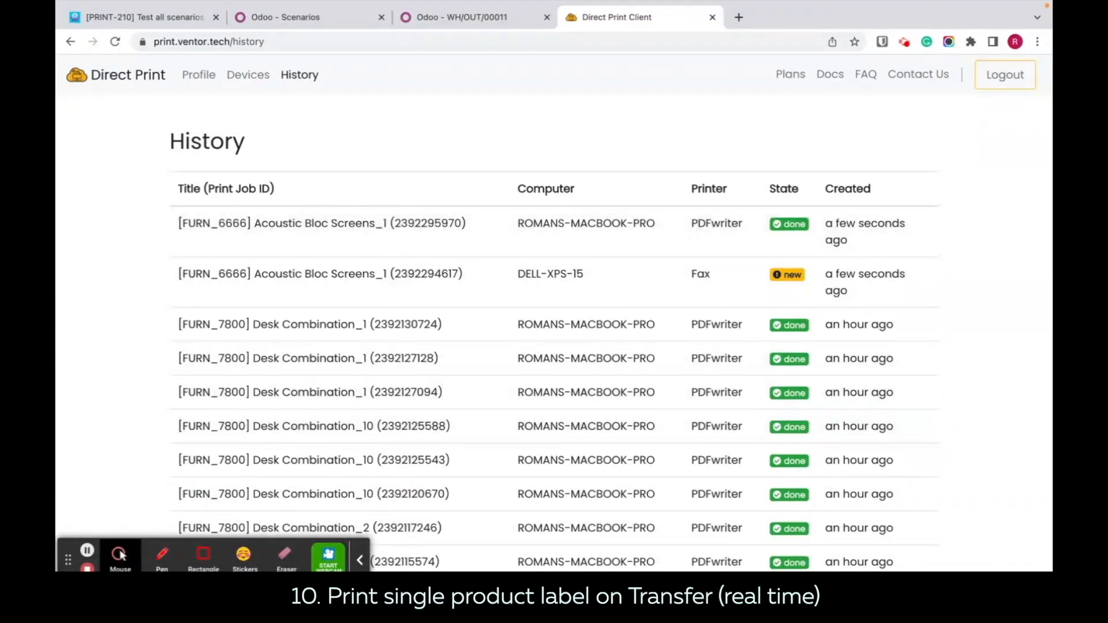
pyautogui.click(116, 580)
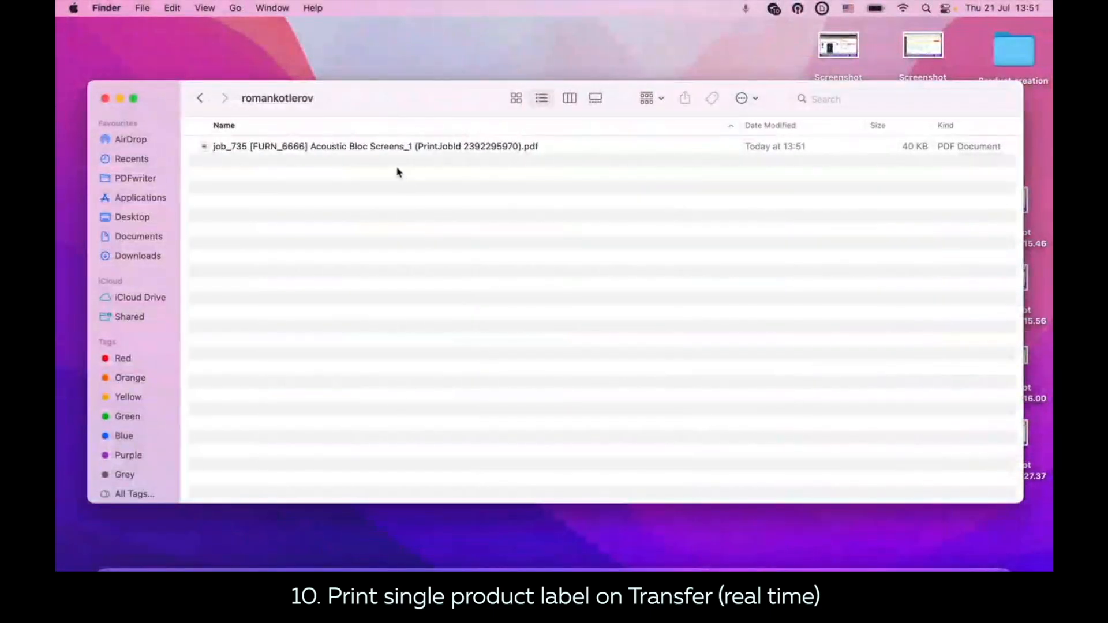
pyautogui.doubleClick(374, 153)
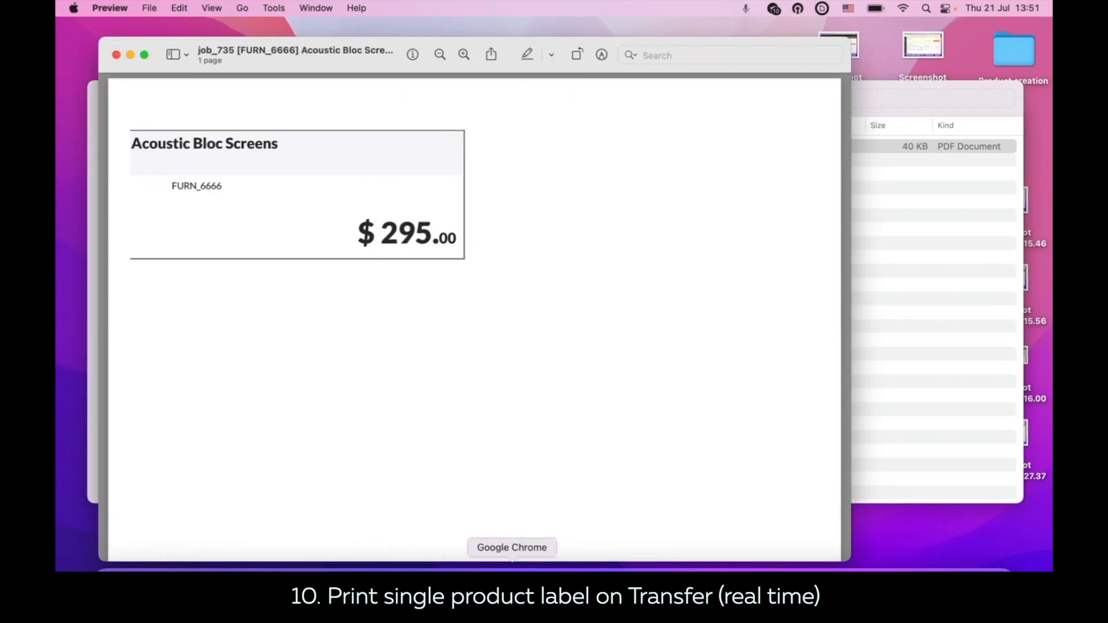
pyautogui.click(512, 568)
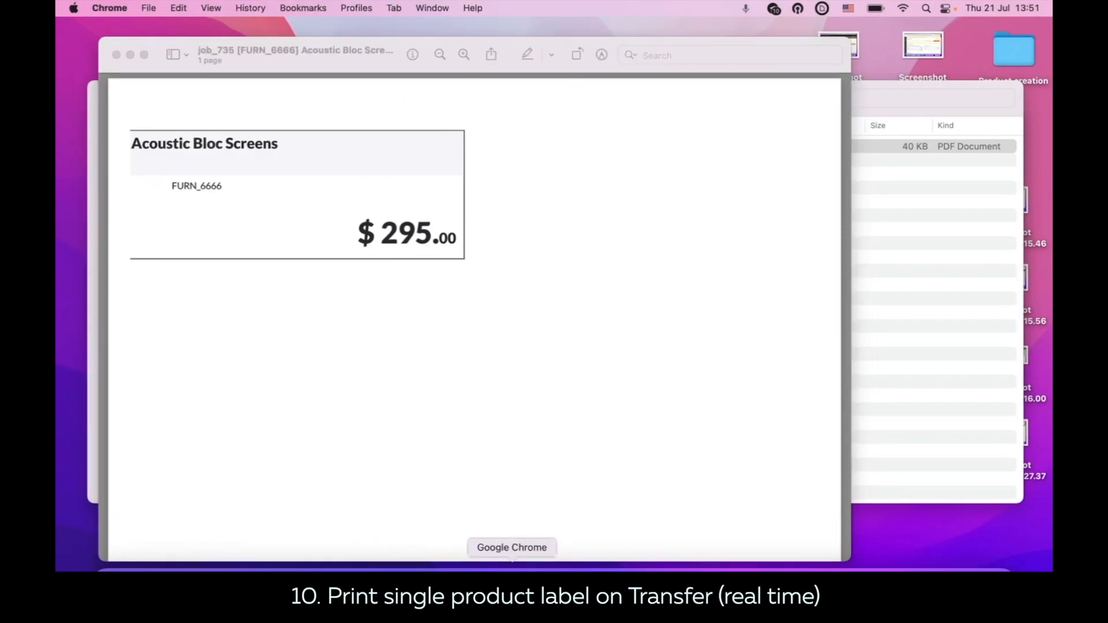
pyautogui.click(512, 569)
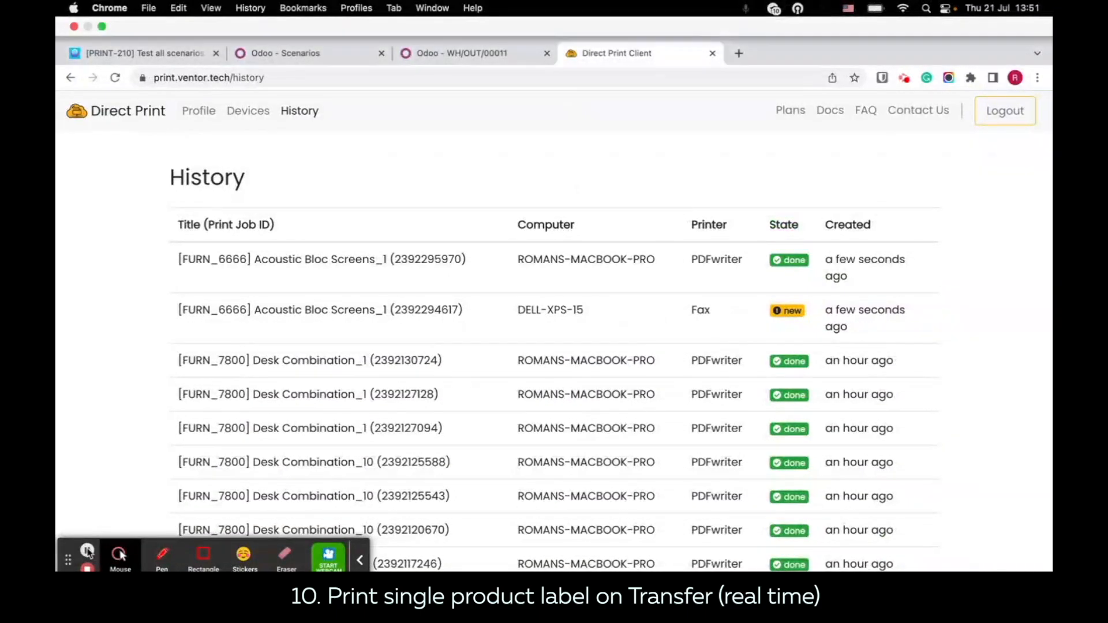
# Step: Set the number of copies to 2 for the single product label scenario and save the row
pyautogui.click(287, 17)
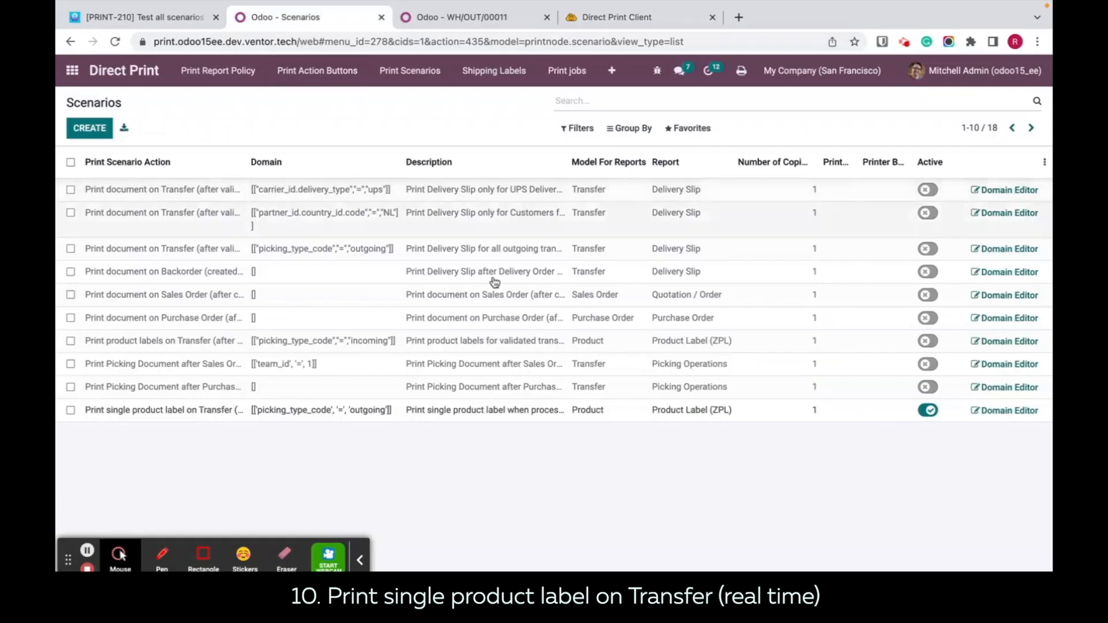
pyautogui.click(802, 411)
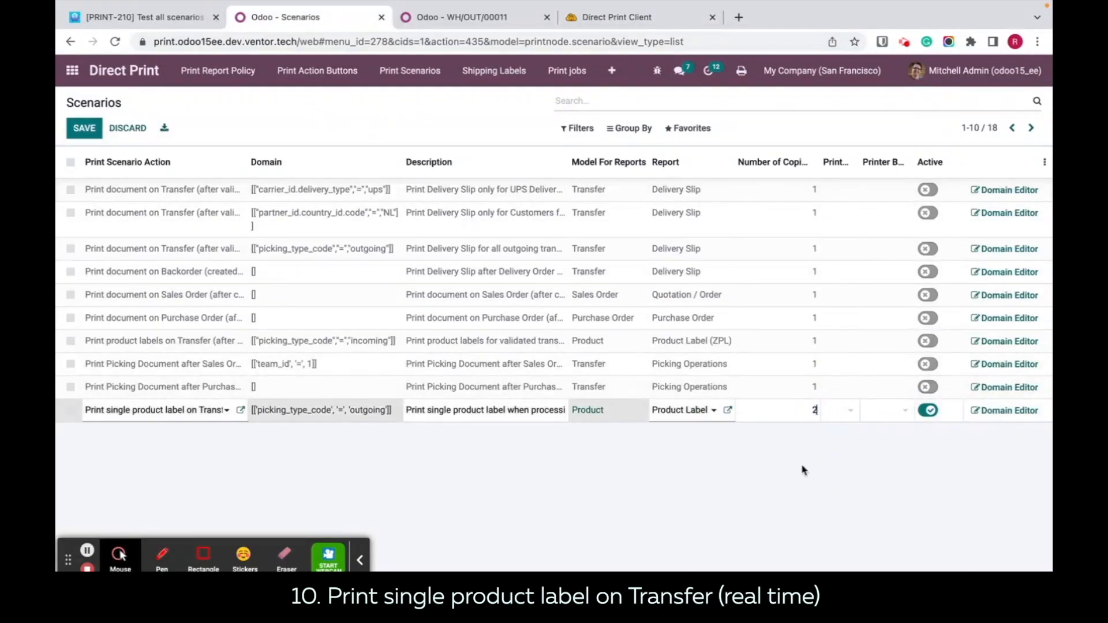
pyautogui.click(802, 434)
# Step: Set the done quantity of Acoustic Bloc Screens to 10 in the detailed operations of WH/OUT/00011 and confirm it
pyautogui.click(456, 17)
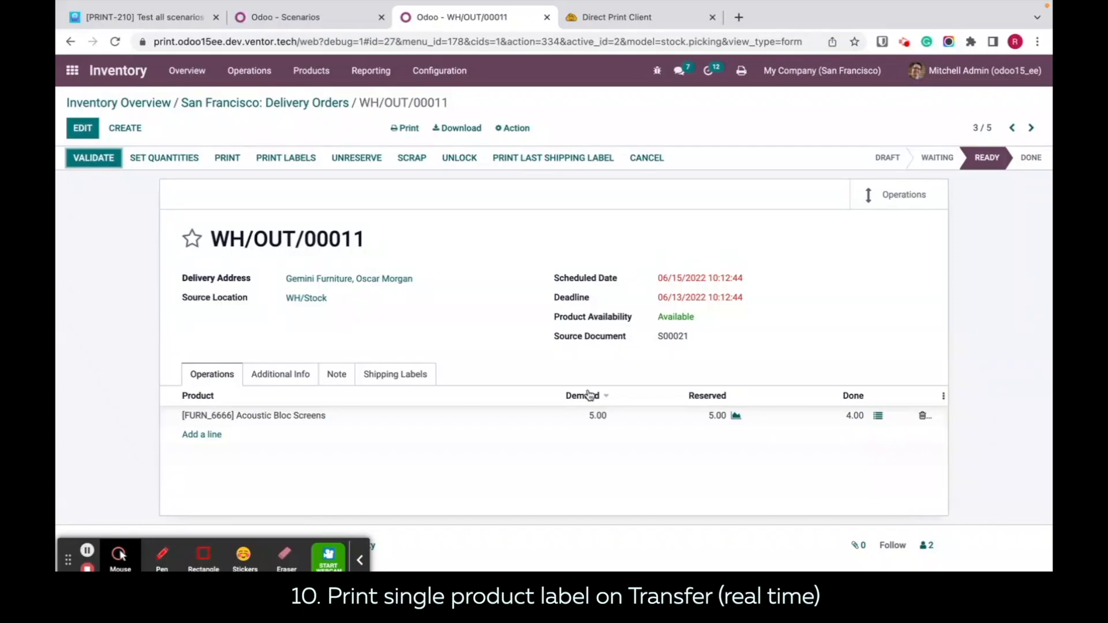
pyautogui.click(878, 415)
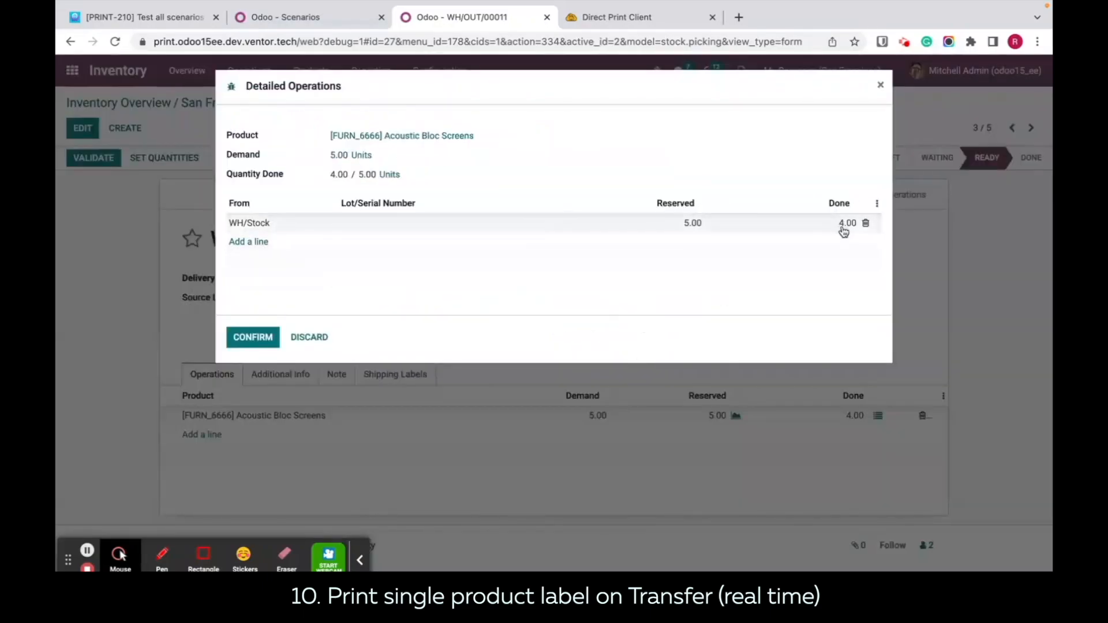
pyautogui.click(842, 223)
pyautogui.write('10')
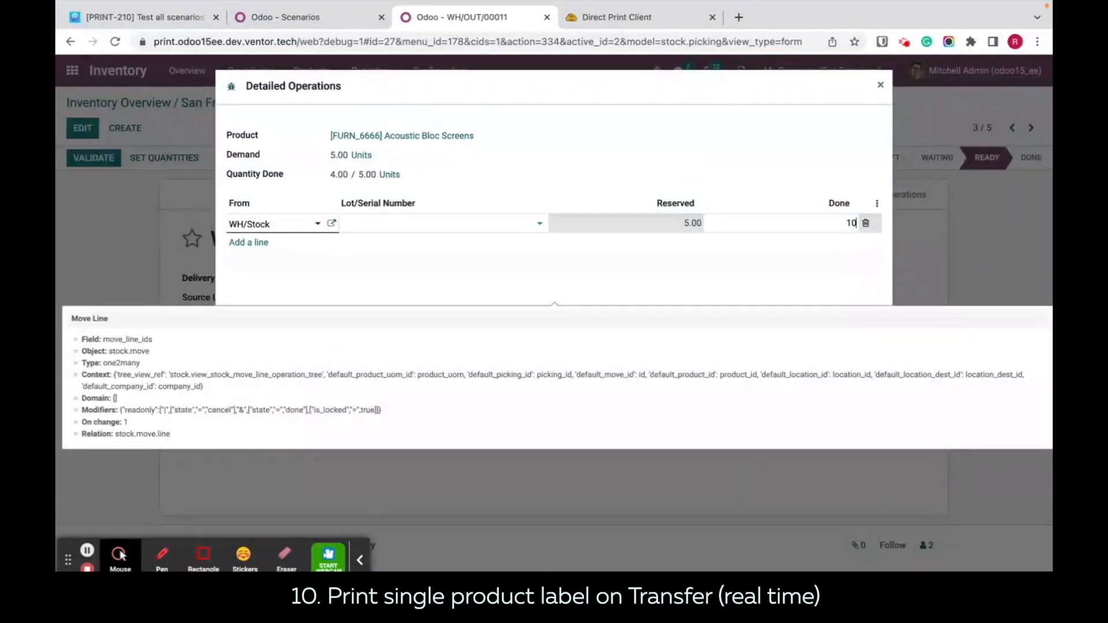
pyautogui.click(254, 337)
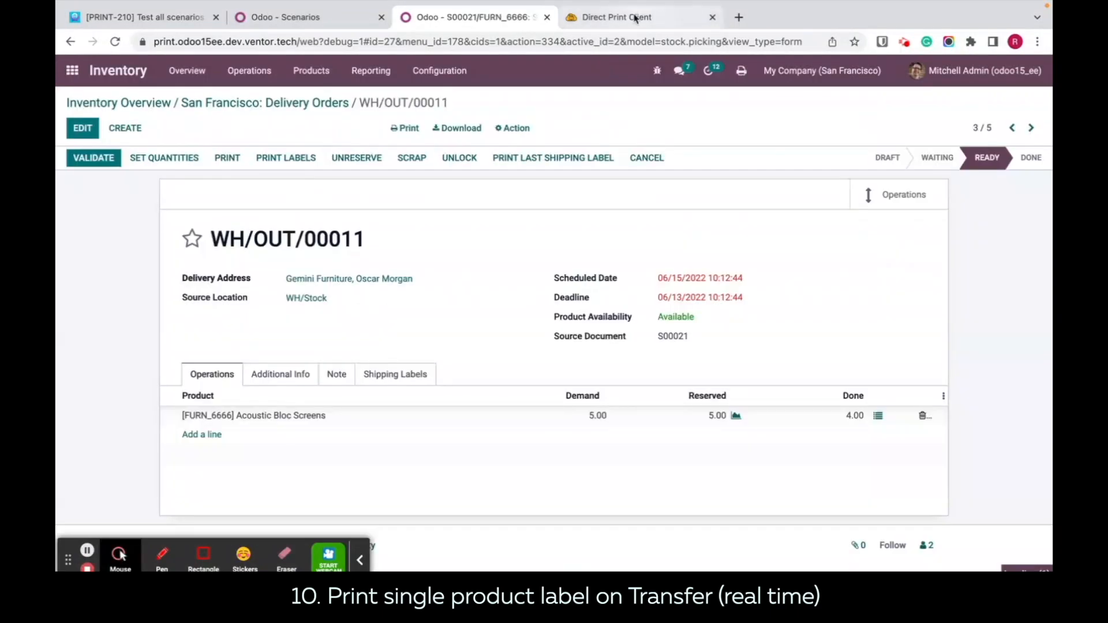
# Step: Check the Direct Print history and the PDF output folder, inspect the job_736 label copy, and close the open label previews
pyautogui.click(632, 18)
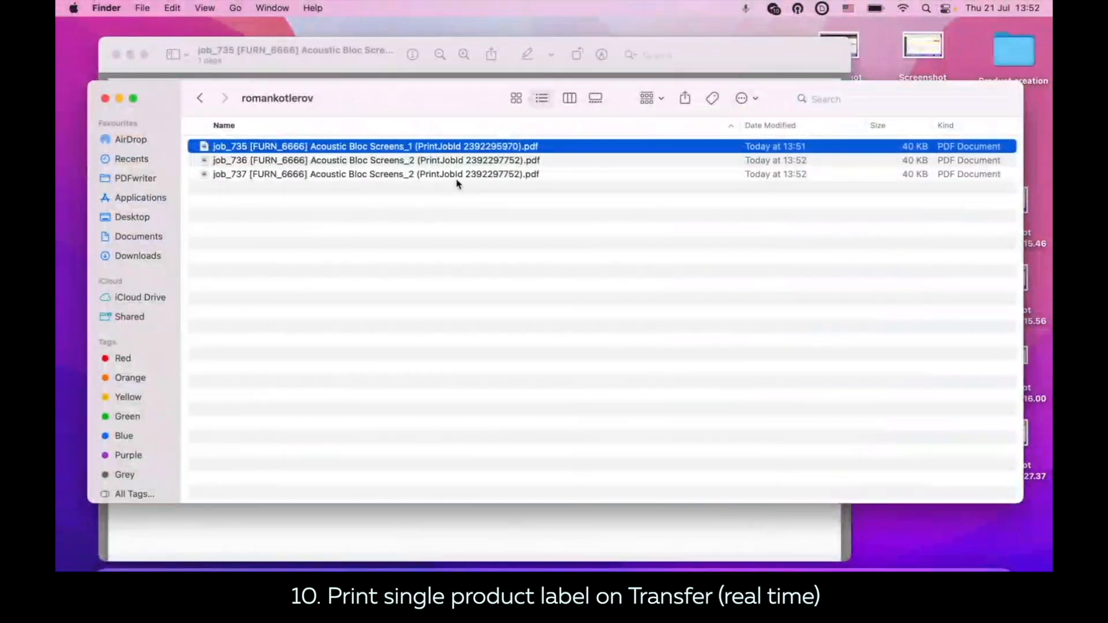
pyautogui.click(448, 191)
pyautogui.click(448, 174)
pyautogui.keyDown('shift'); pyautogui.click(444, 162); pyautogui.keyUp('shift')
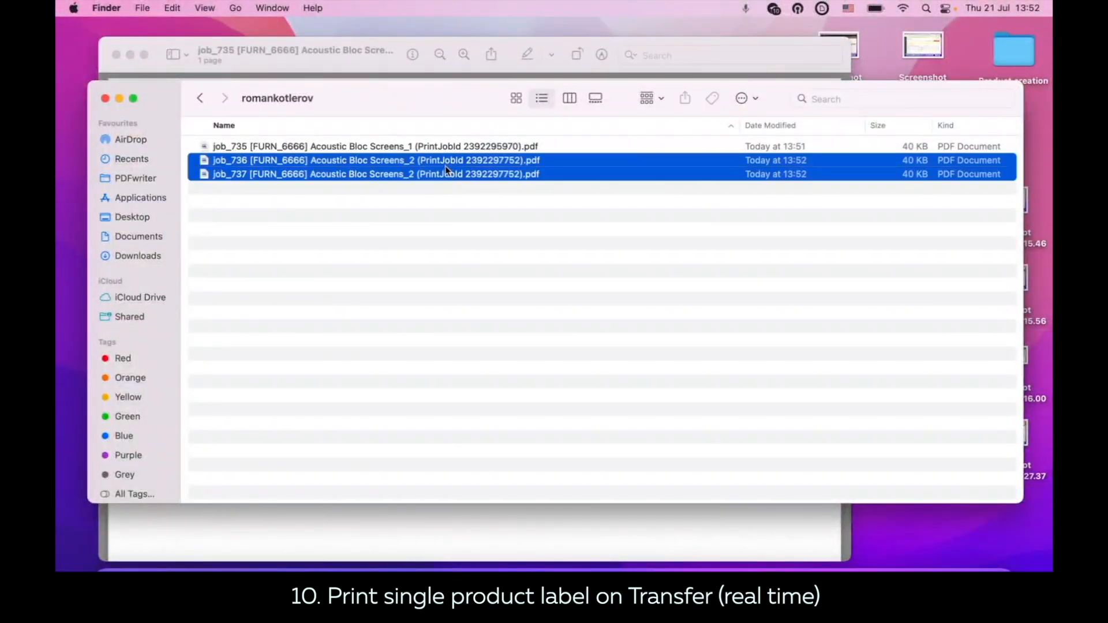
pyautogui.click(501, 213)
pyautogui.doubleClick(487, 164)
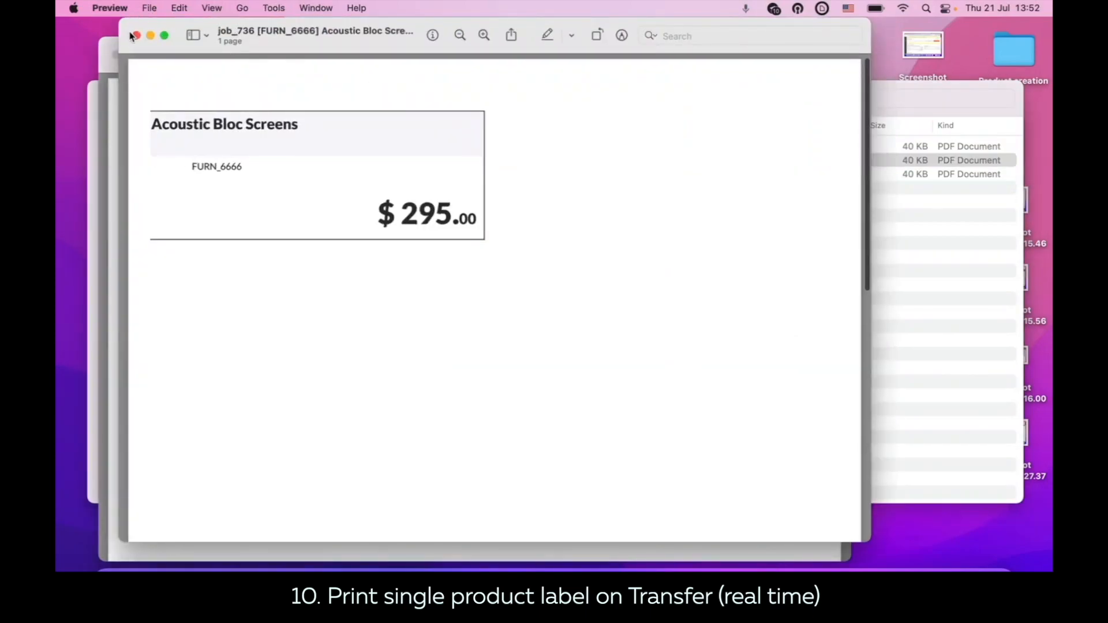
pyautogui.click(136, 36)
pyautogui.click(116, 55)
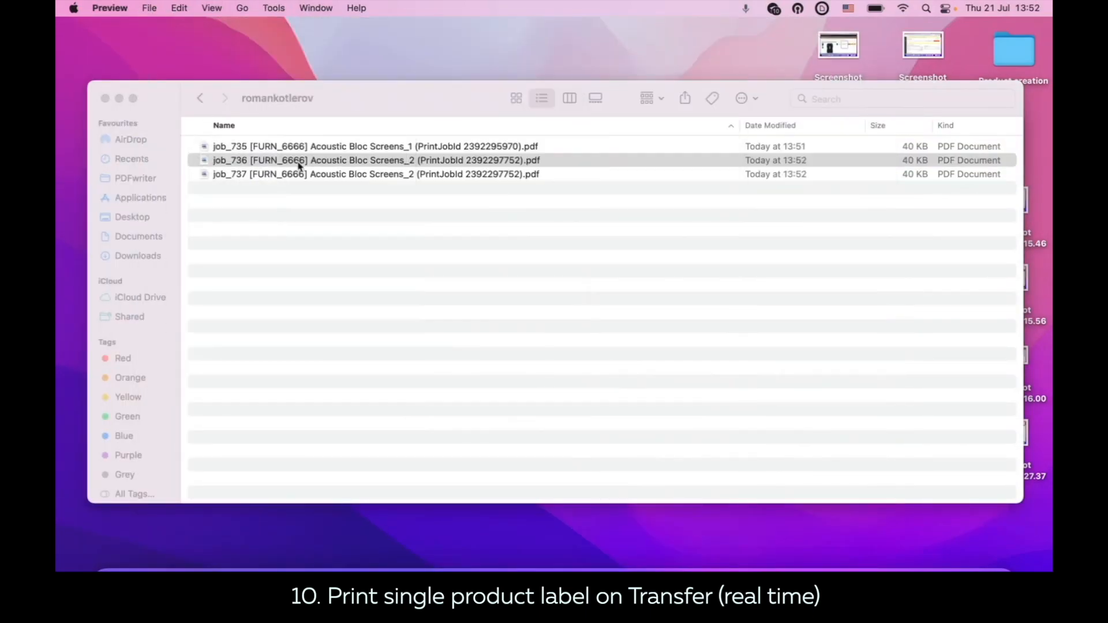
# Step: Inspect the second label copy, job_737, close its preview, and return to the Direct Print history in Chrome
pyautogui.click(332, 183)
pyautogui.doubleClick(329, 180)
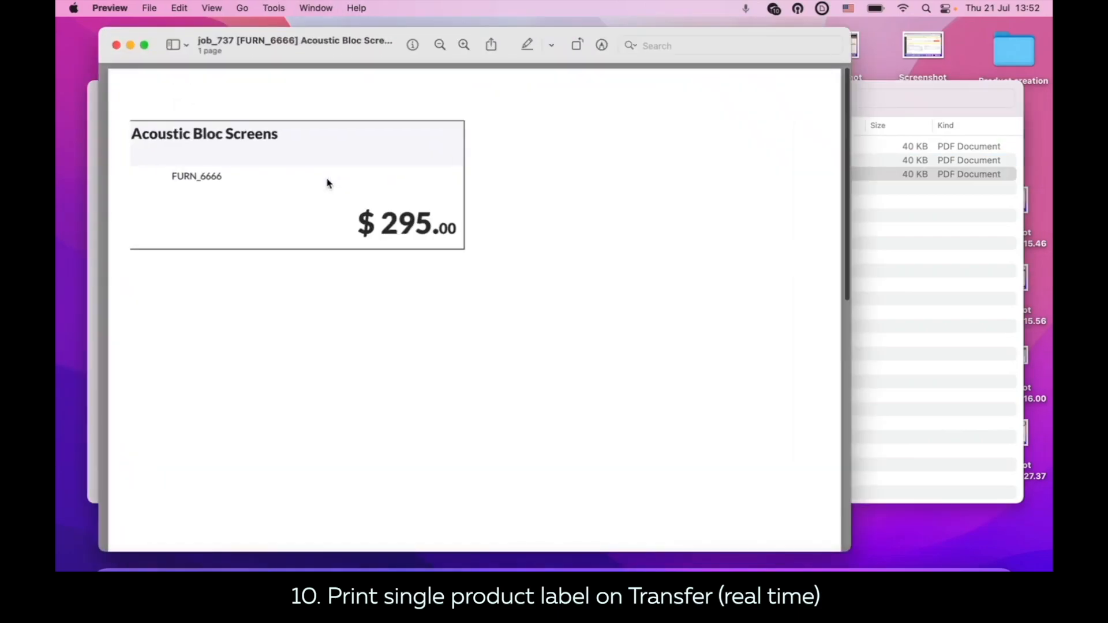
pyautogui.click(117, 45)
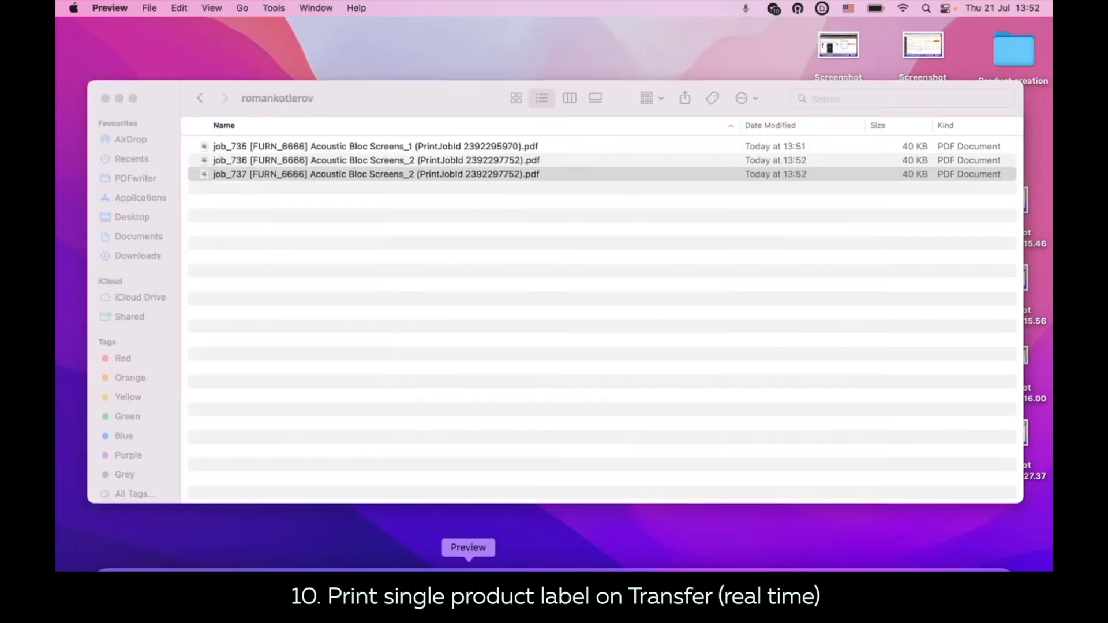
pyautogui.click(512, 568)
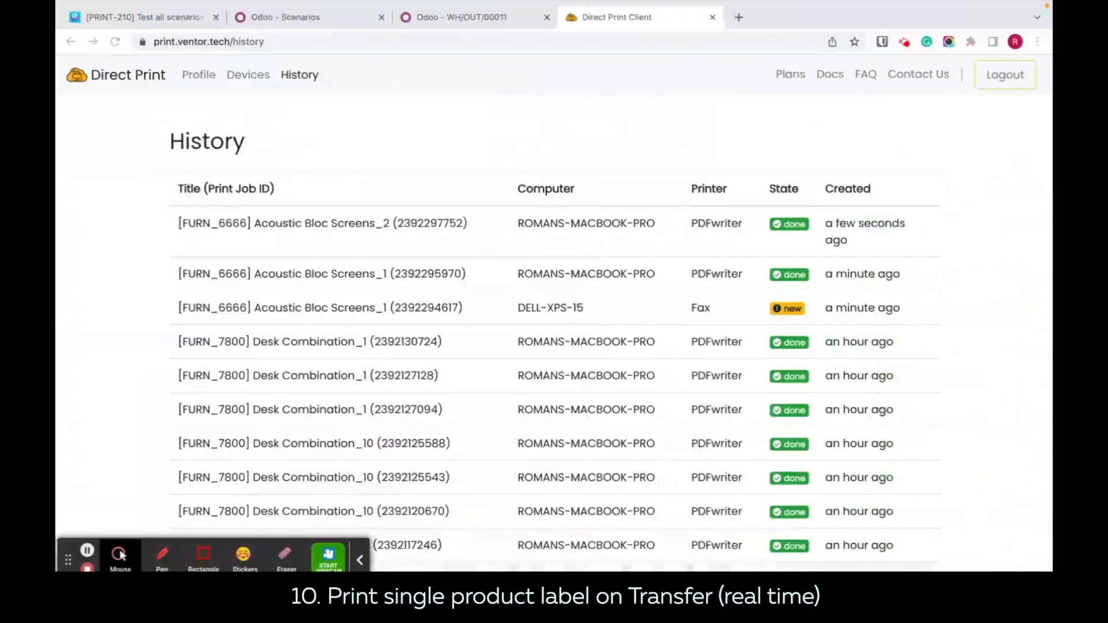